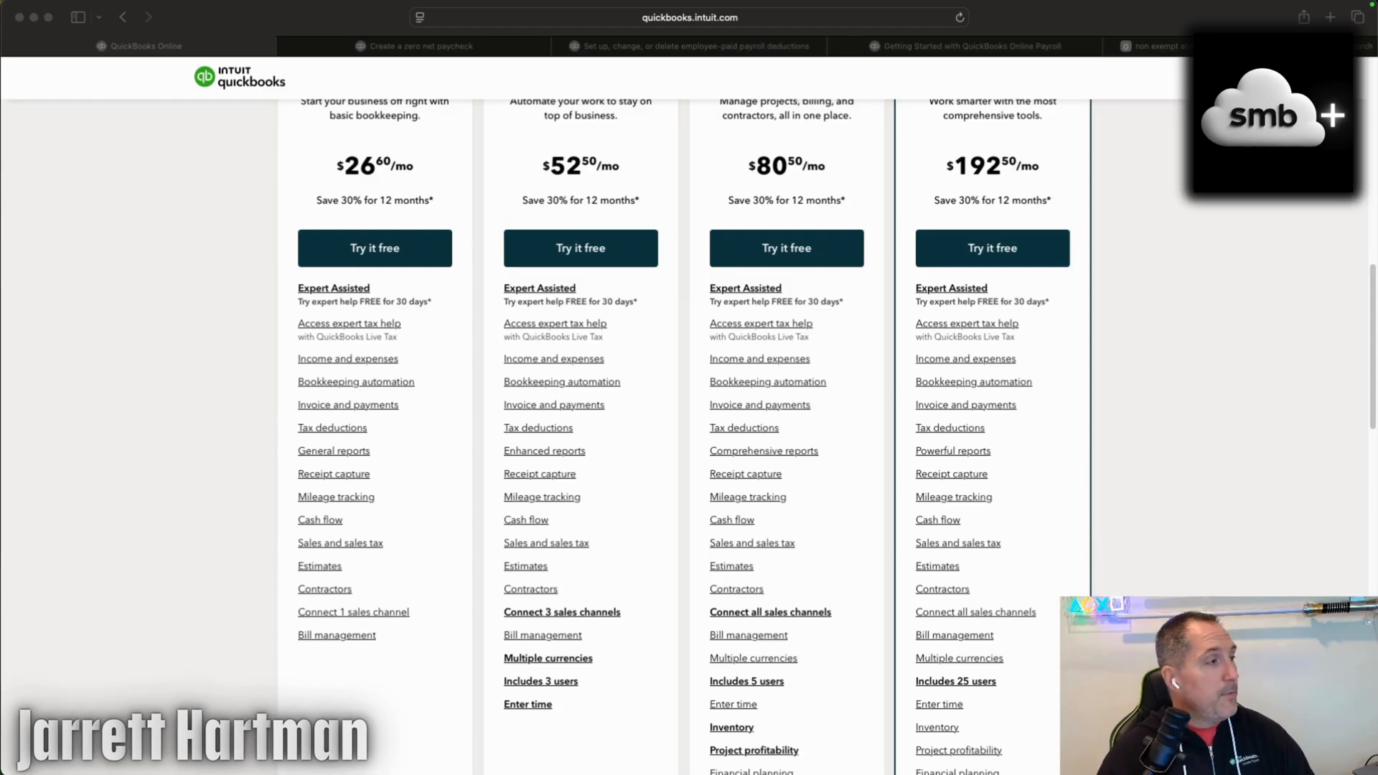
Start the free trial of the Essentials plan and begin the e-mail address entry on the sign-up form.
scroll(101, 555, "up", 3)
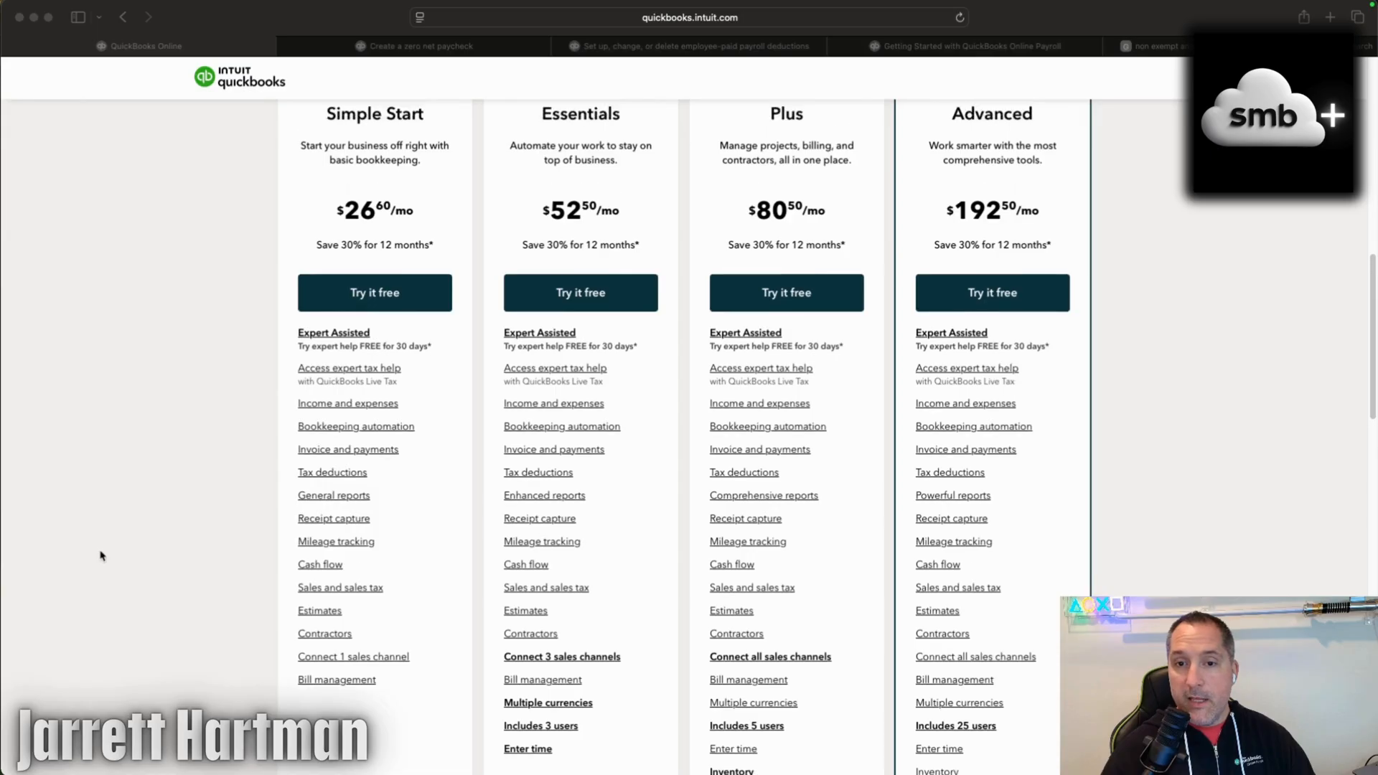
scroll(101, 554, "up", 2)
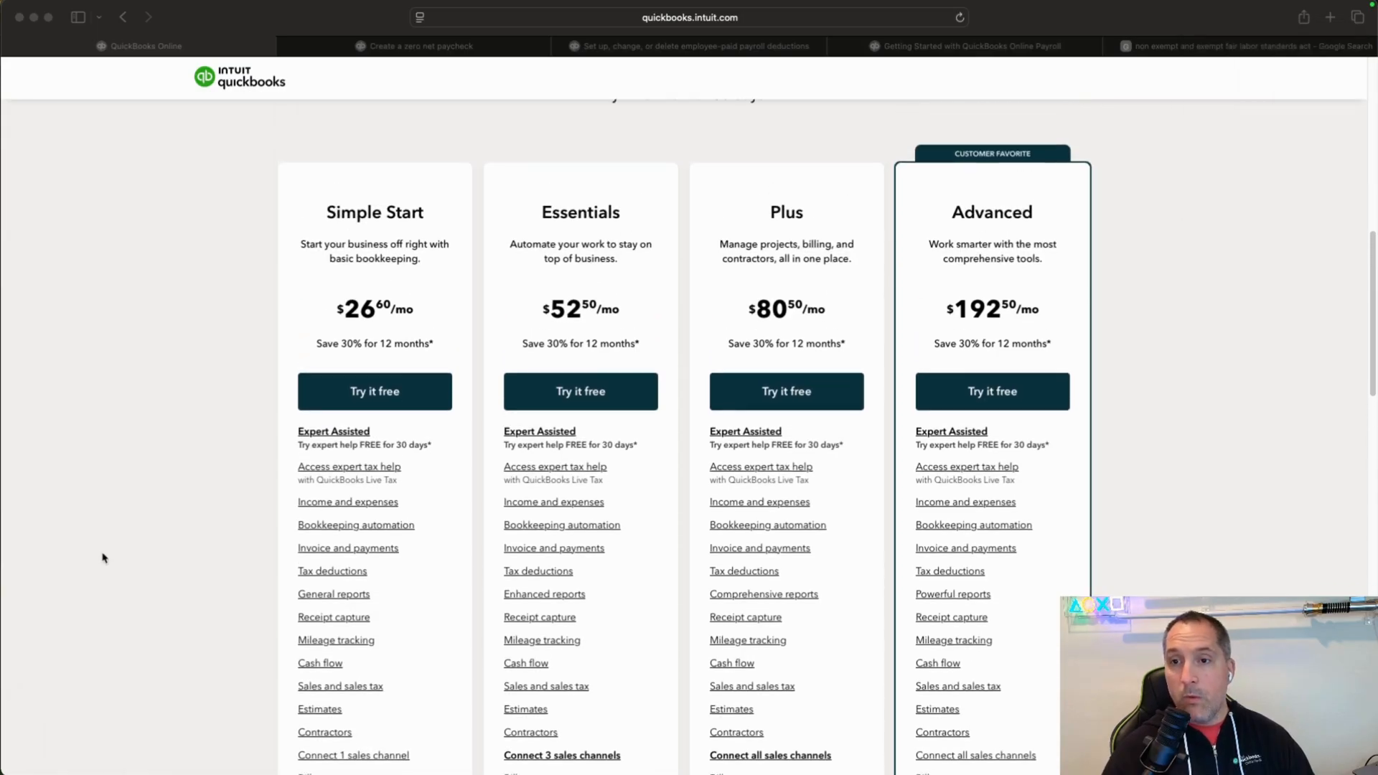
scroll(103, 558, "down", 1)
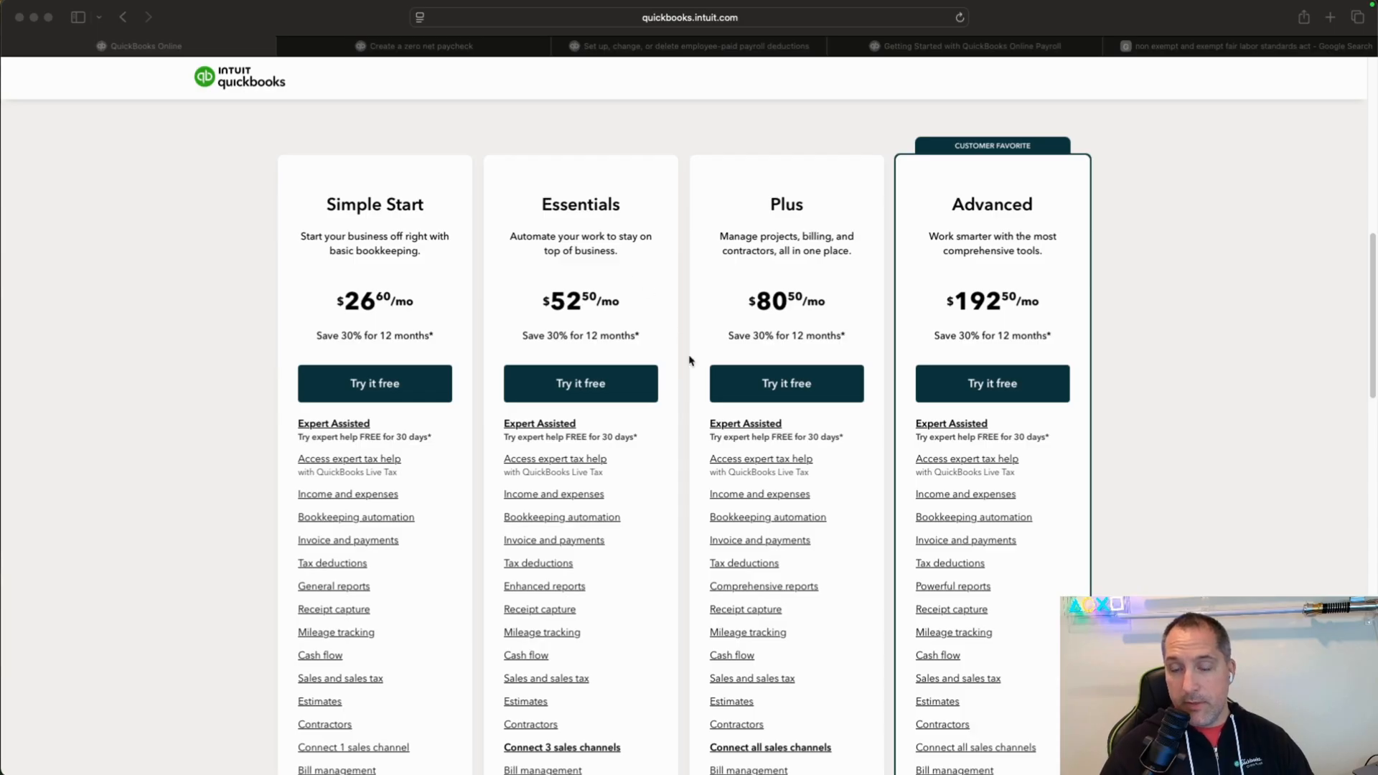
left_click(655, 423)
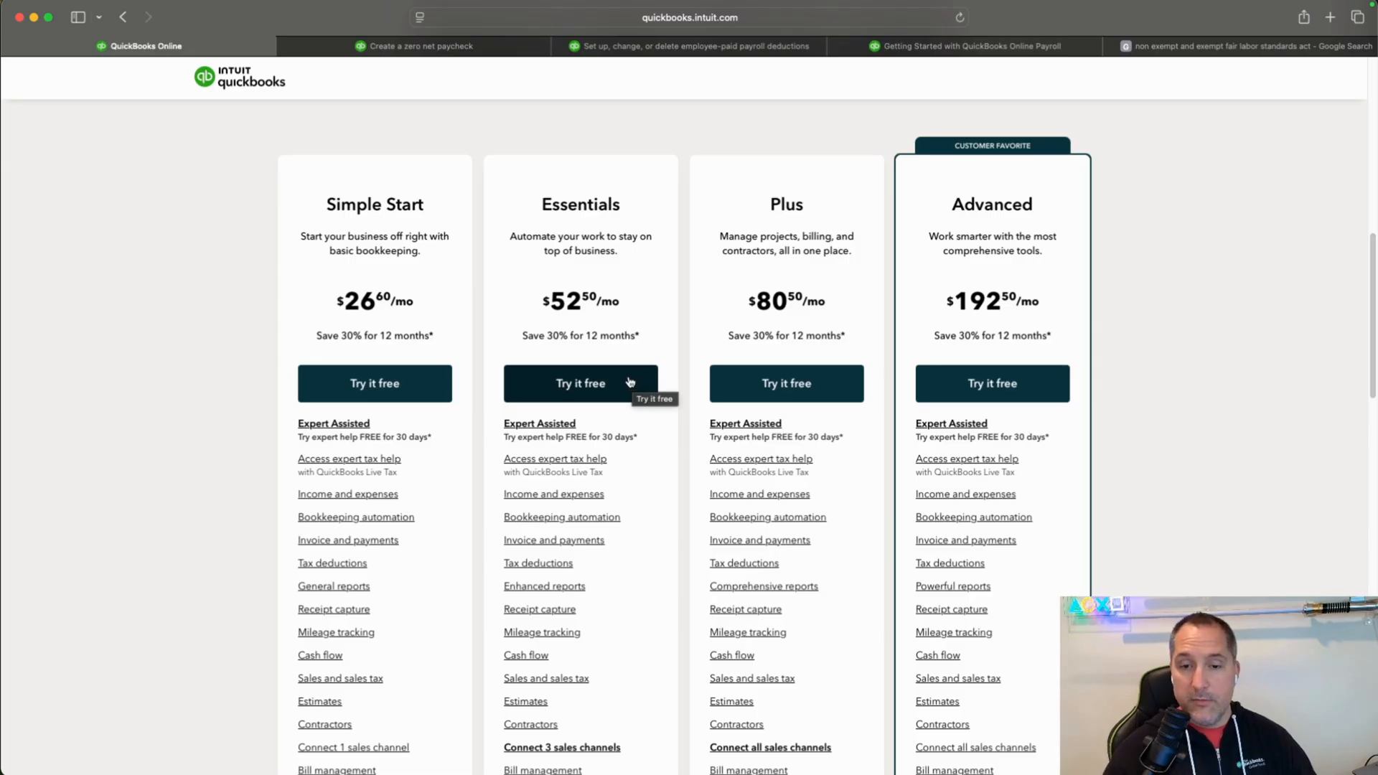
scroll(645, 457, "down", 1)
scroll(646, 457, "down", 3)
scroll(625, 517, "up", 5)
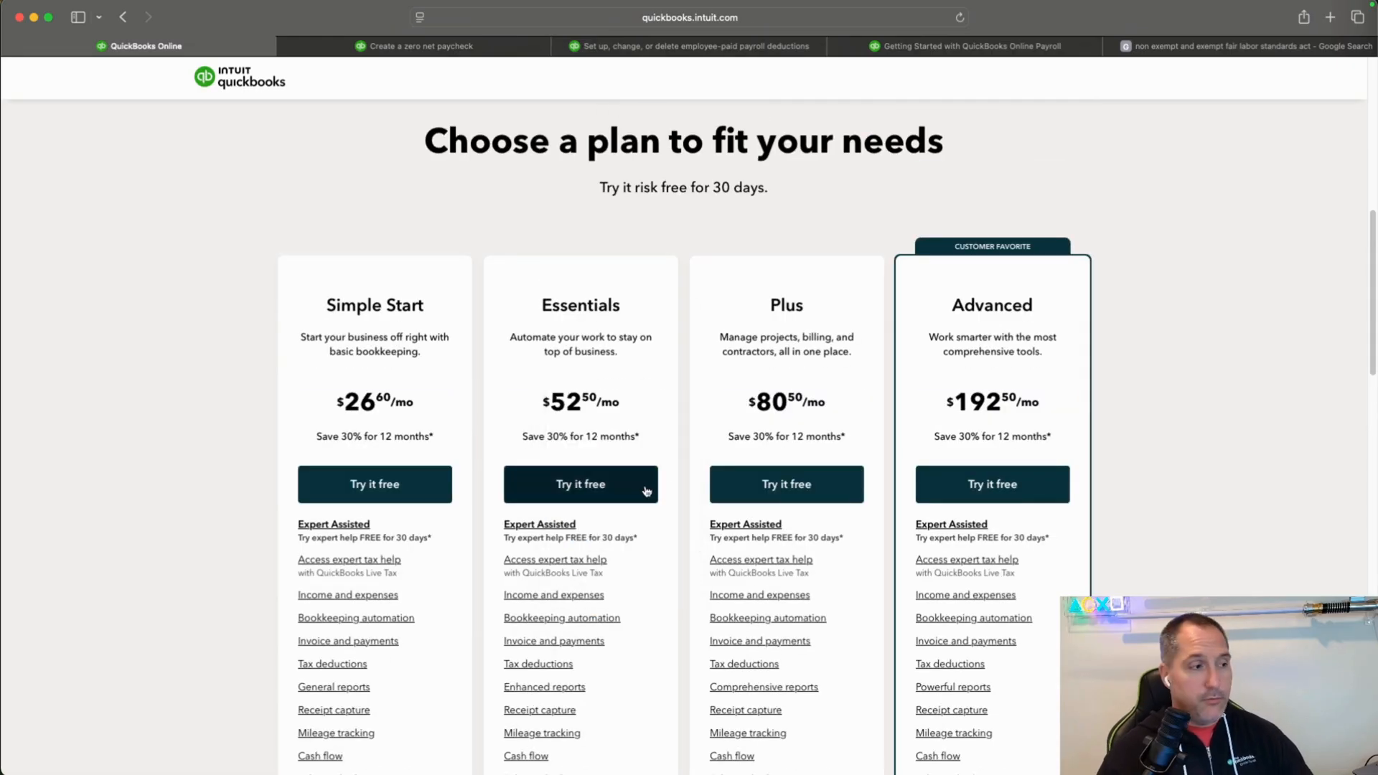
left_click(646, 491)
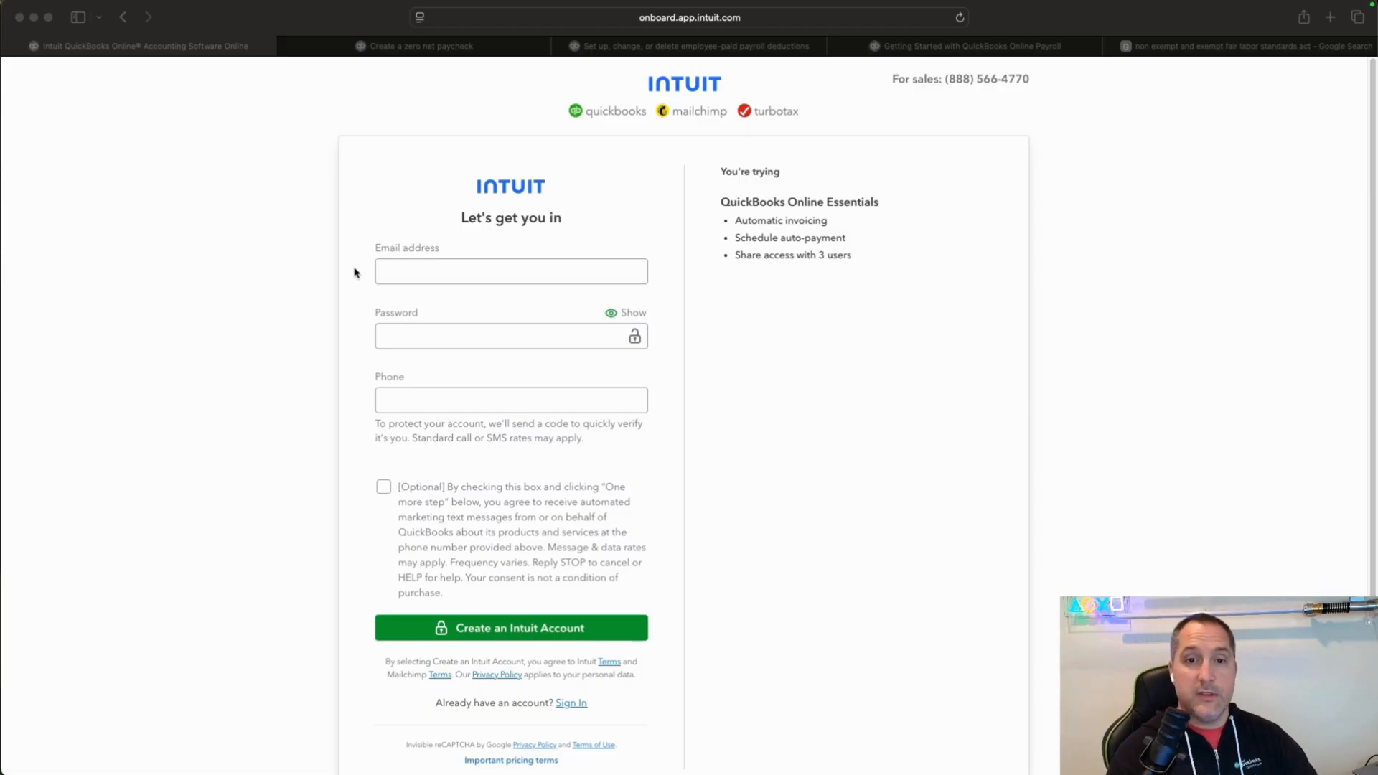
left_click(429, 273)
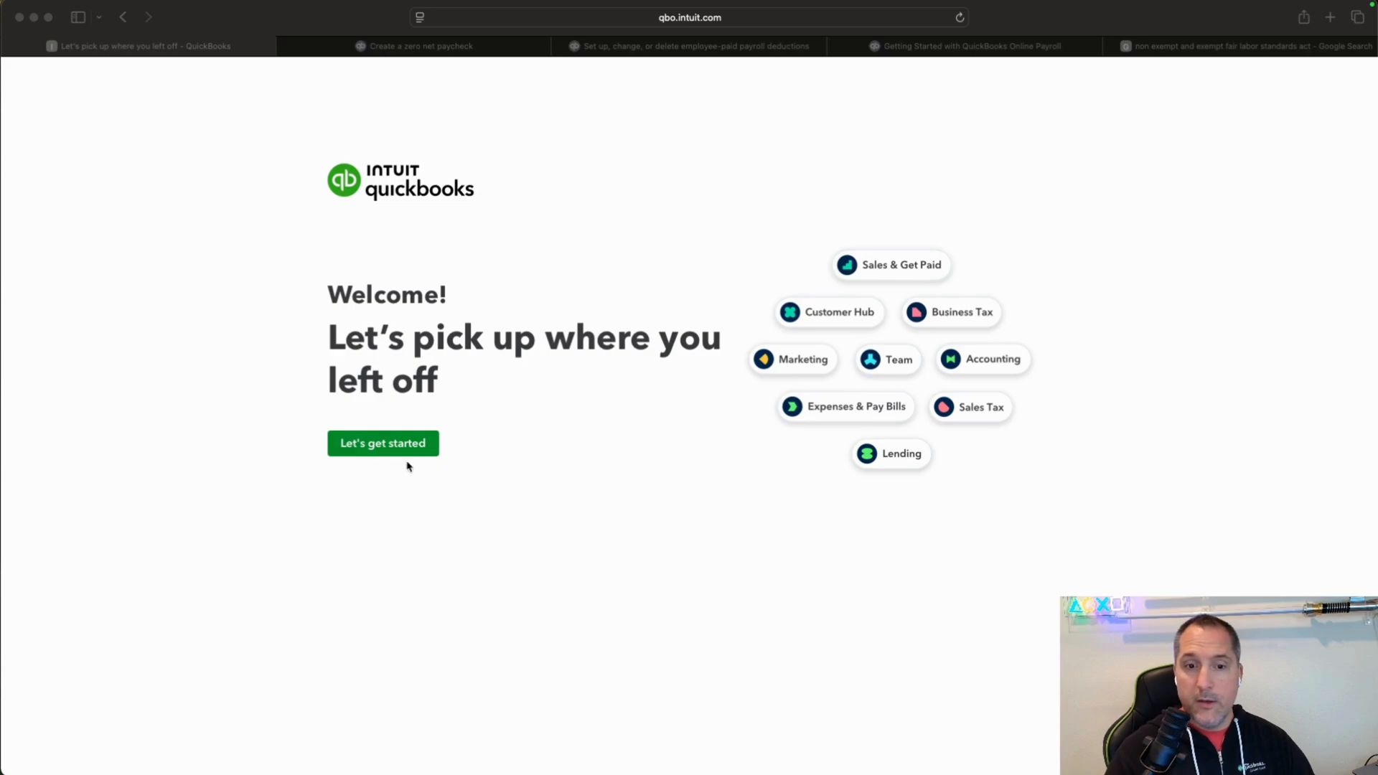
Start the company setup with the business name "ABC Consulting, LLC" and "Nothing, I'm new to this" as the previous bookkeeping method.
left_click(407, 452)
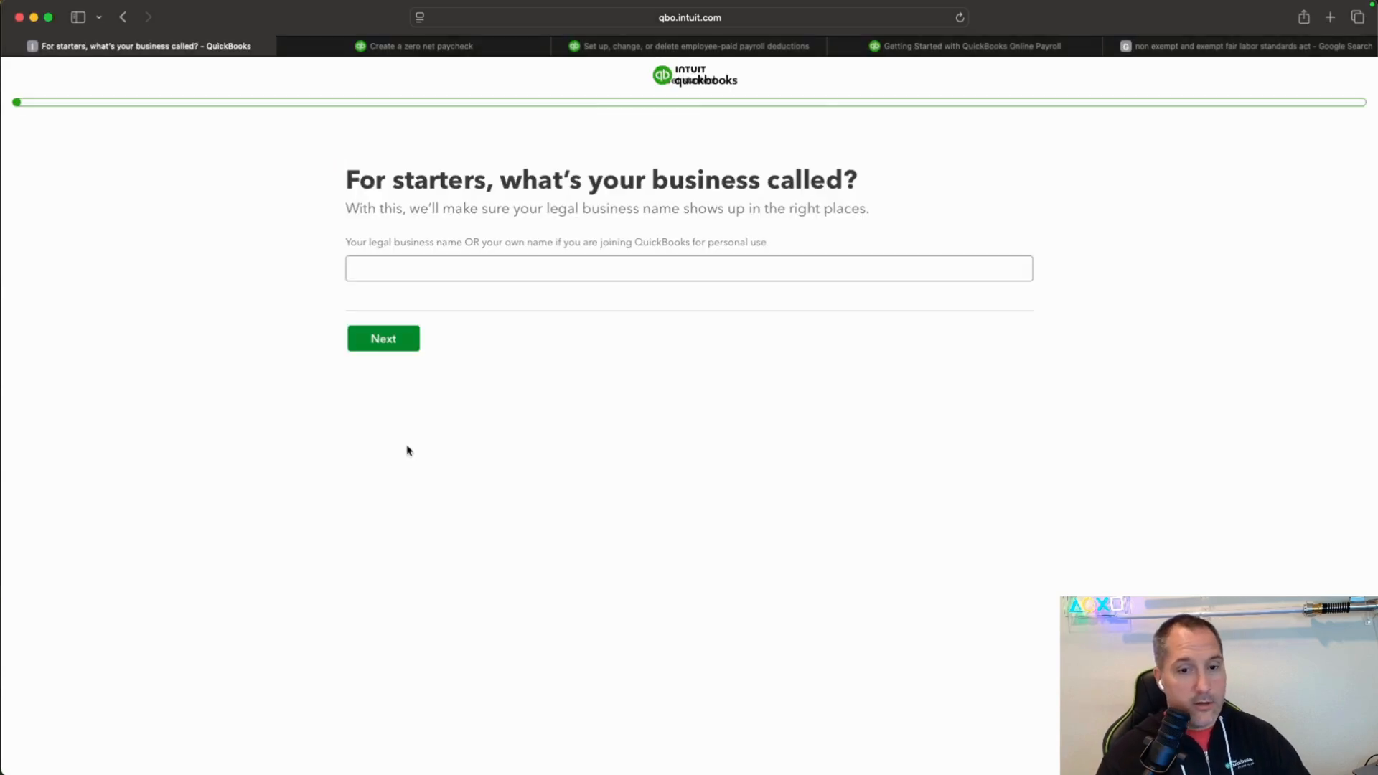
left_click(558, 263)
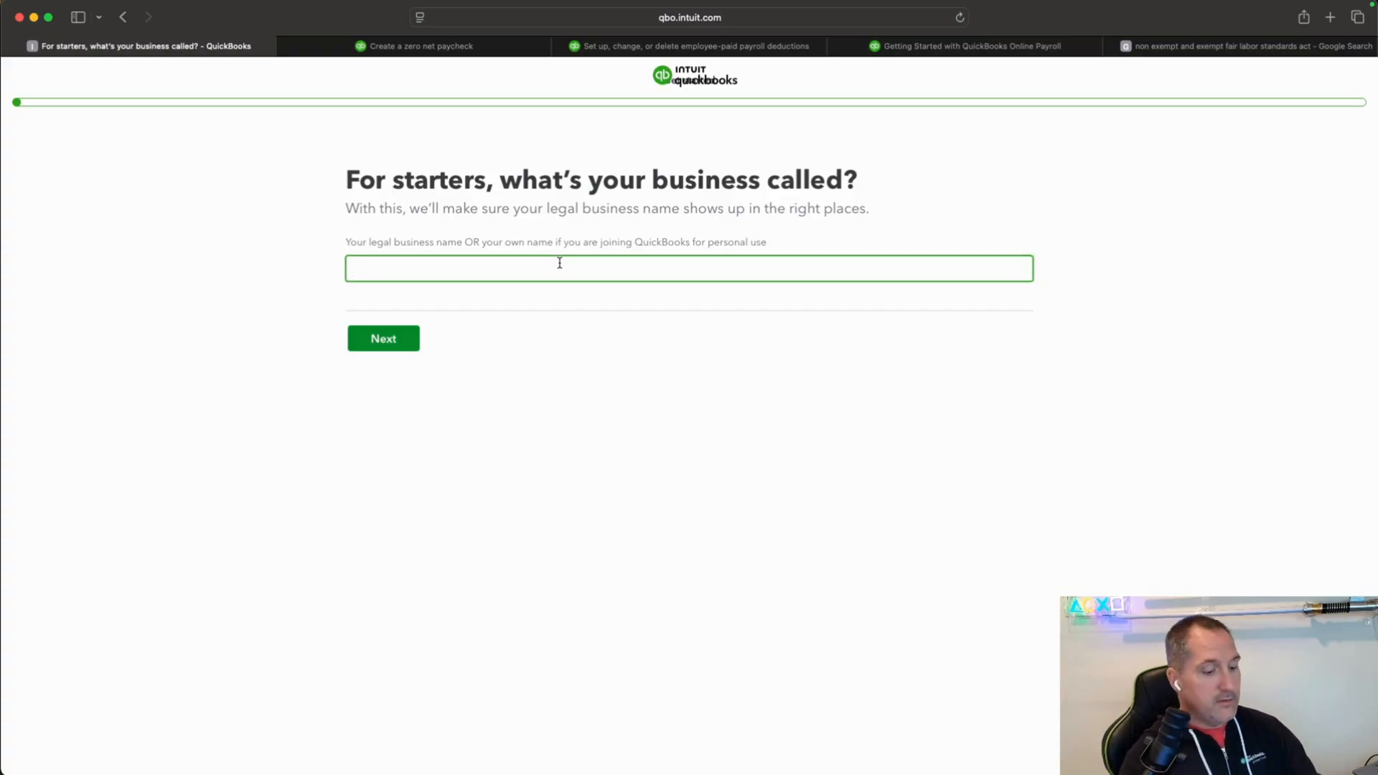
type("ABC Cons")
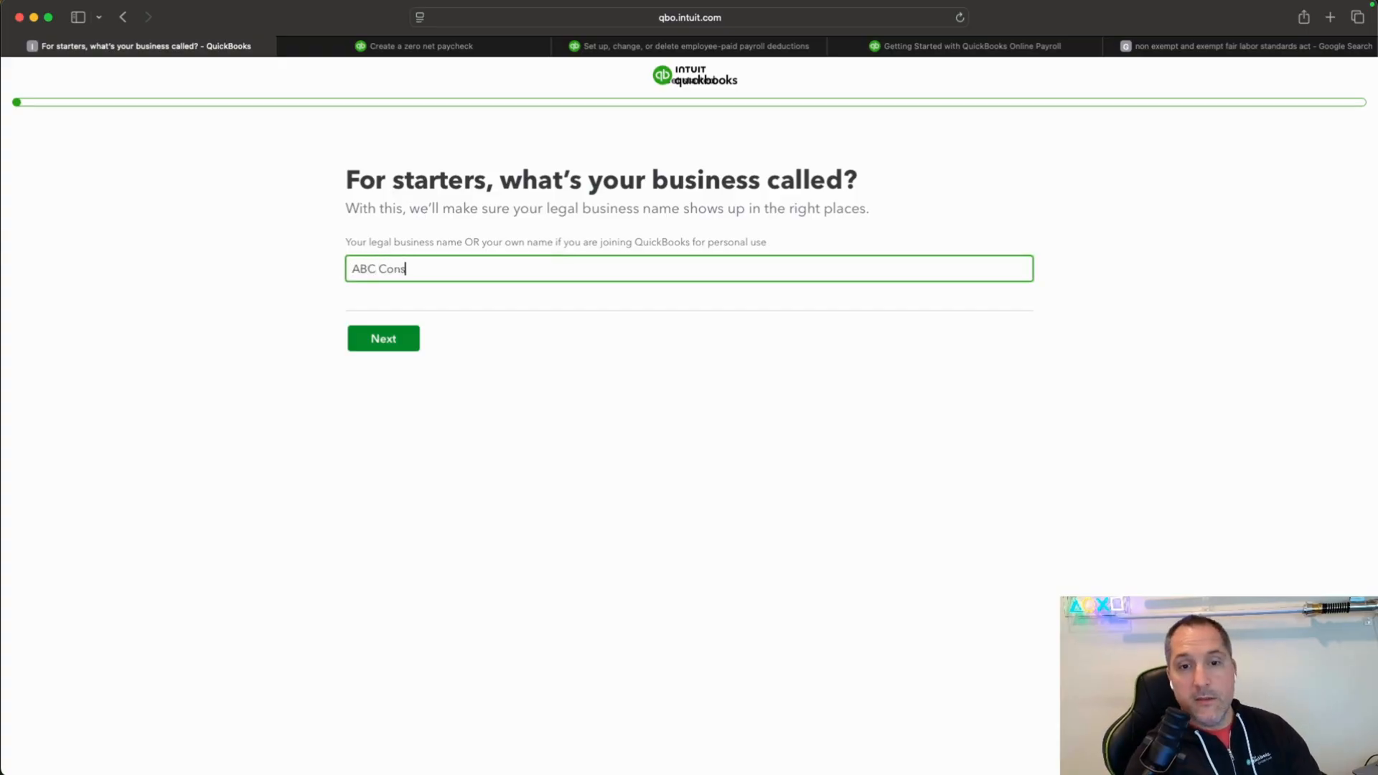
type("ulting")
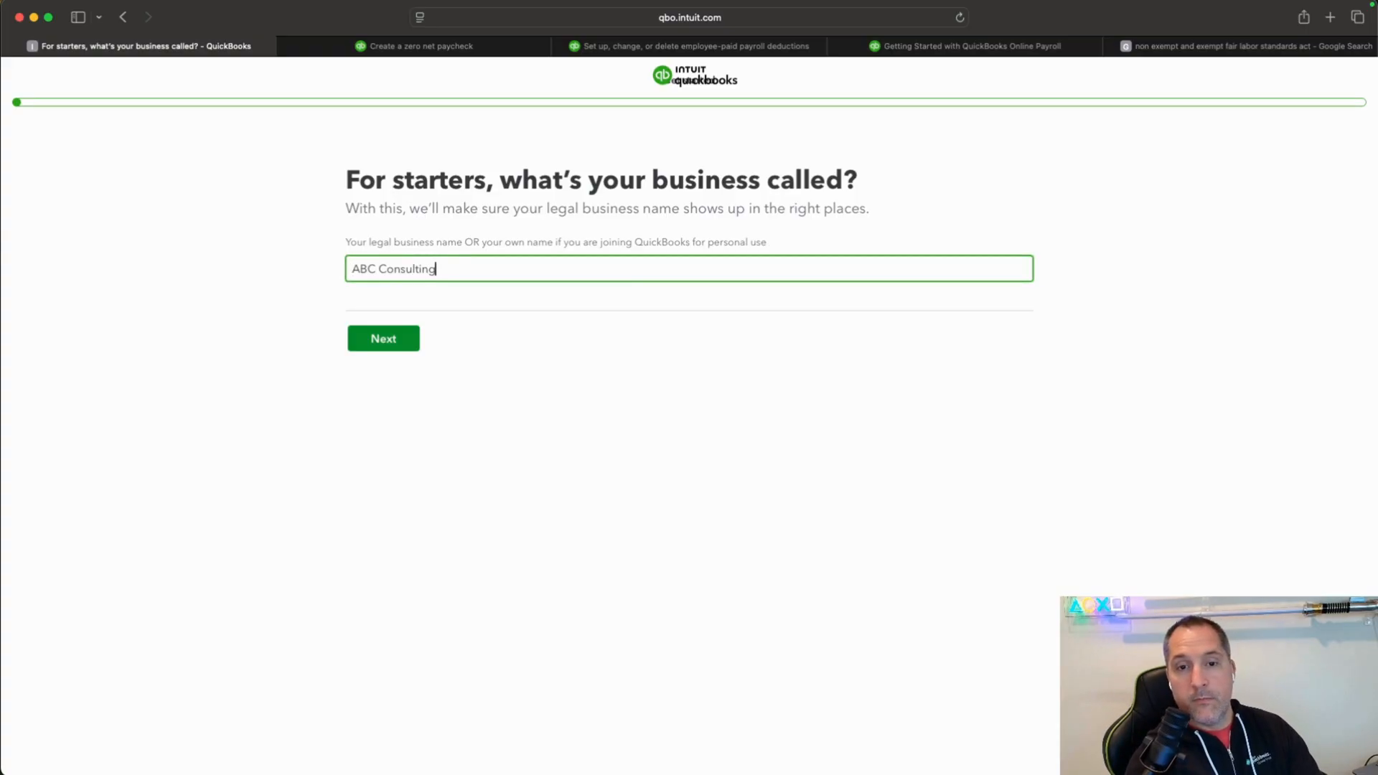
type(", LLC")
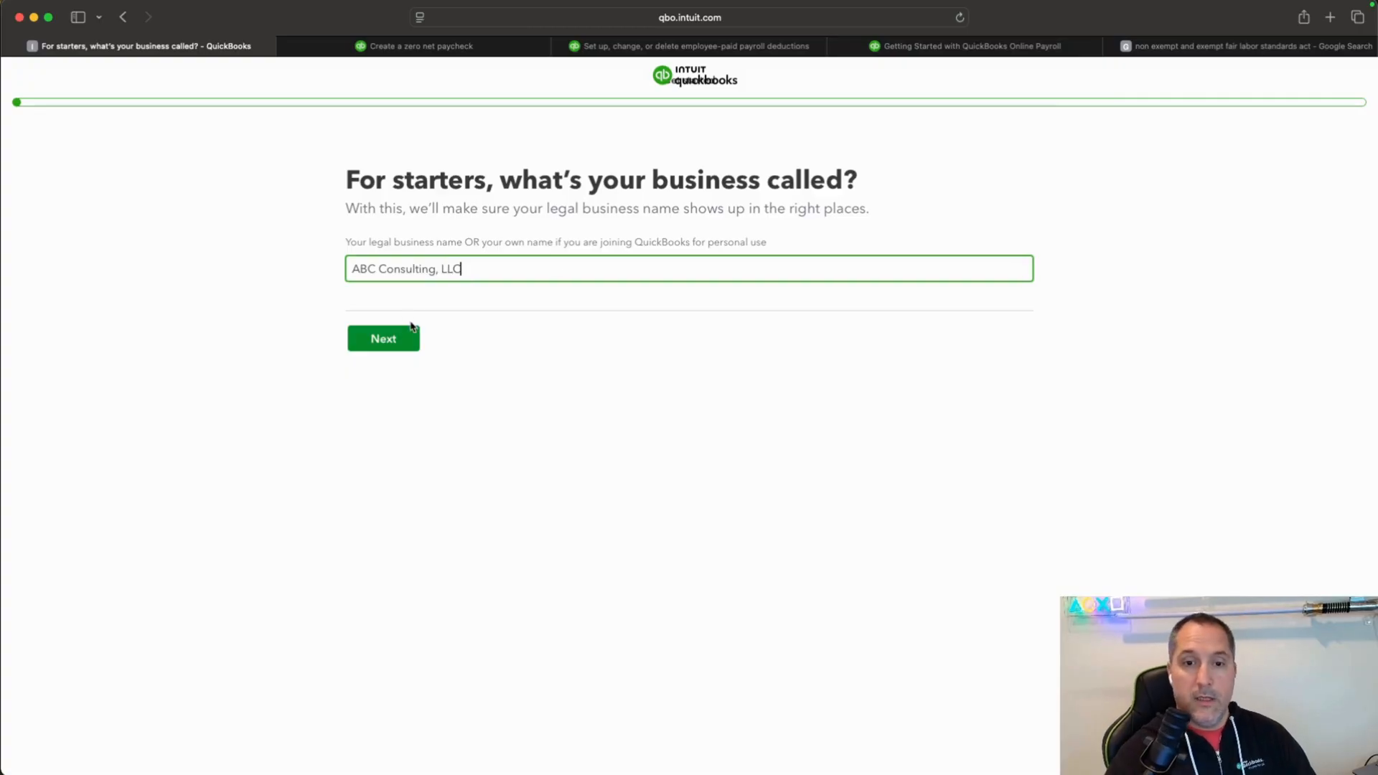
left_click(410, 334)
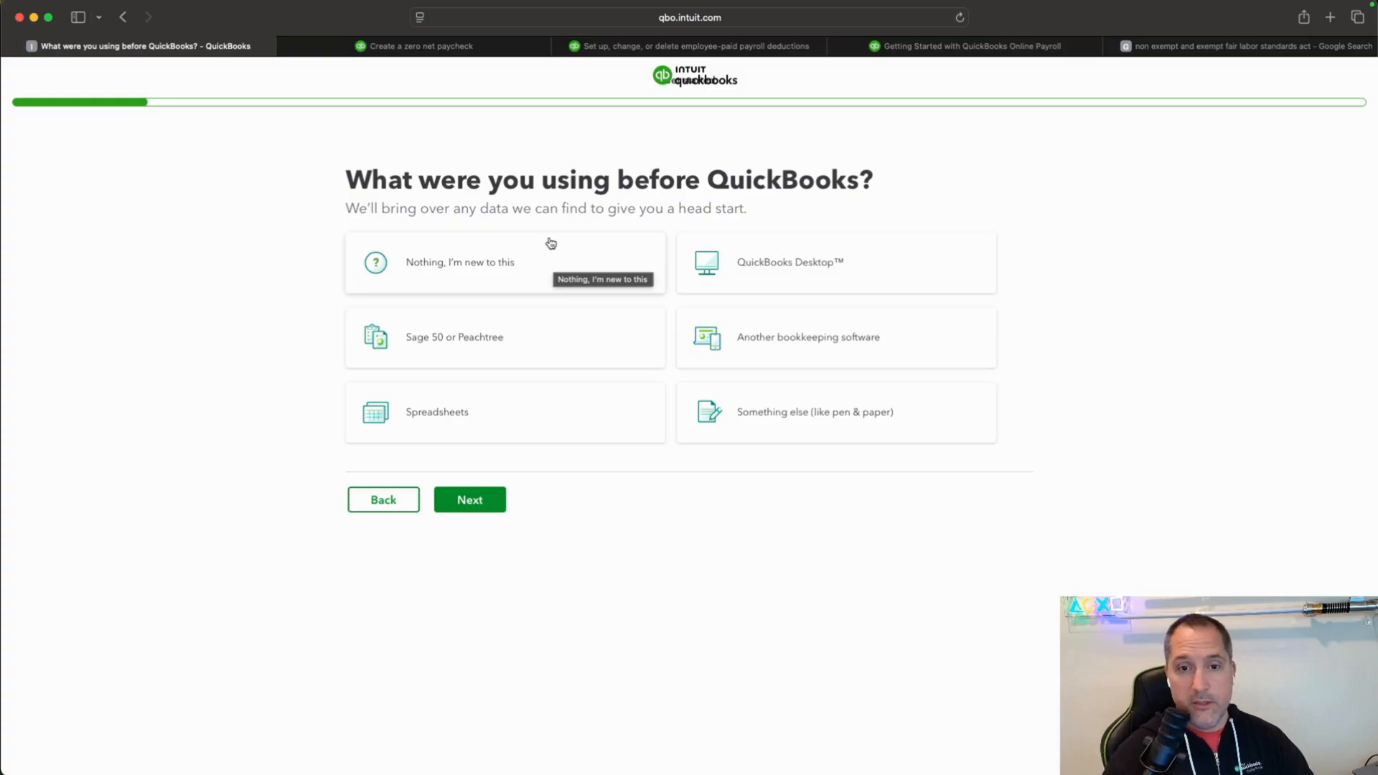
left_click(524, 279)
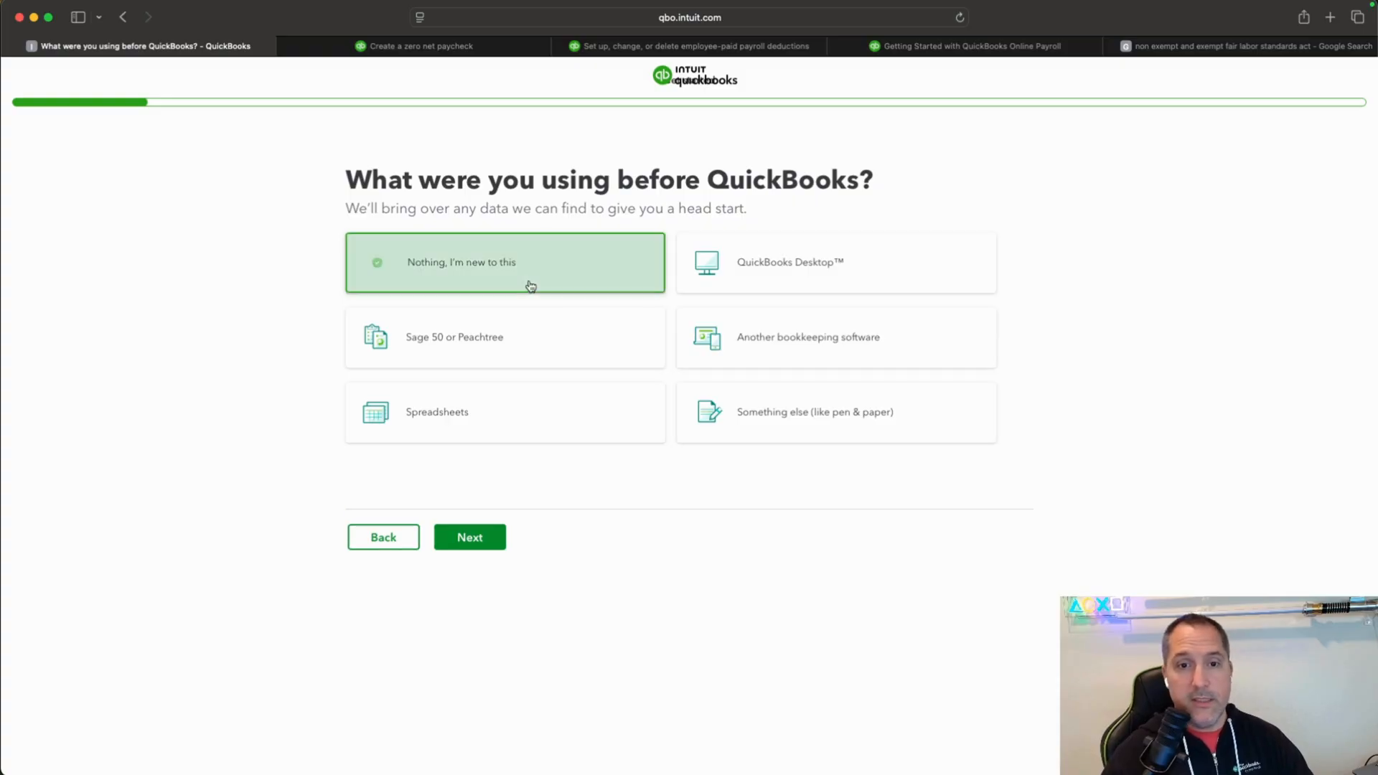
left_click(495, 539)
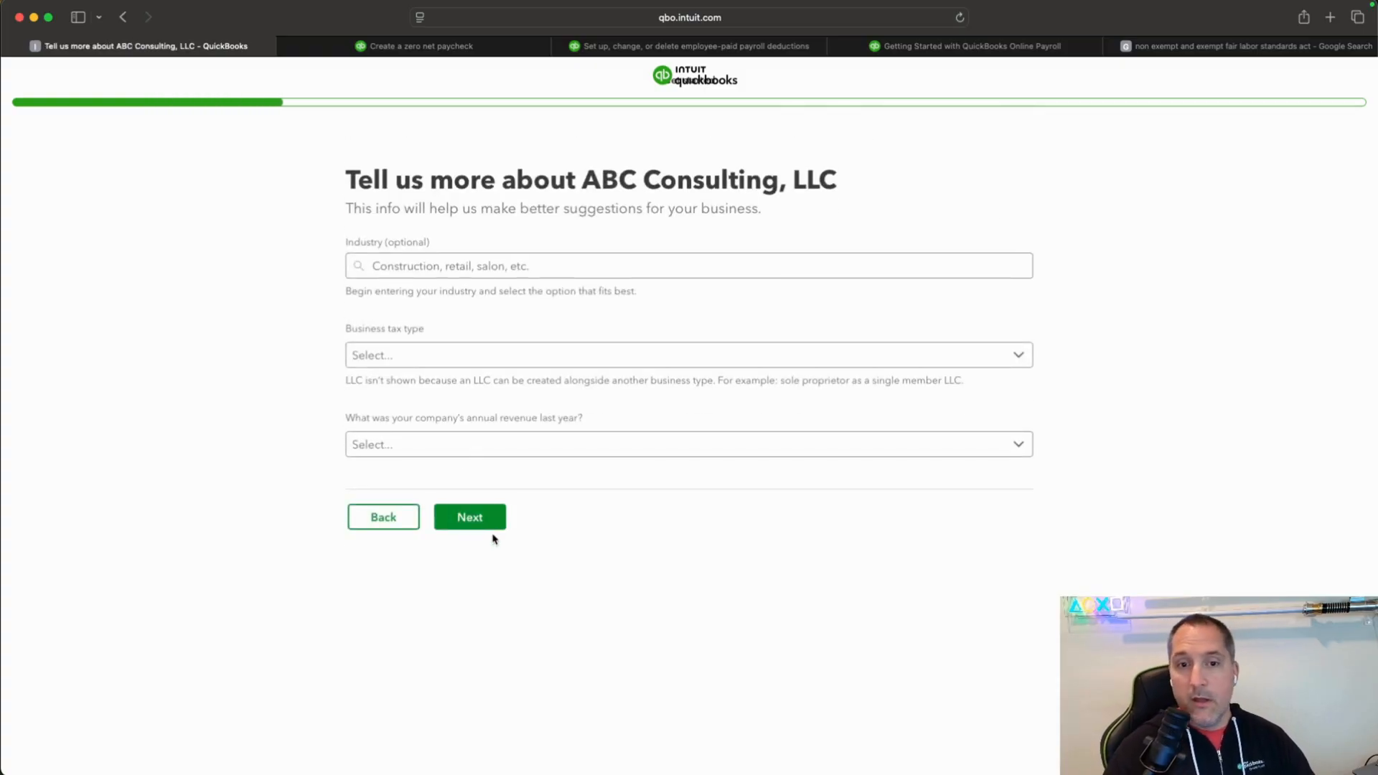
Look up "Consulting" as the company's industry and choose "Other management consulting services".
left_click(781, 266)
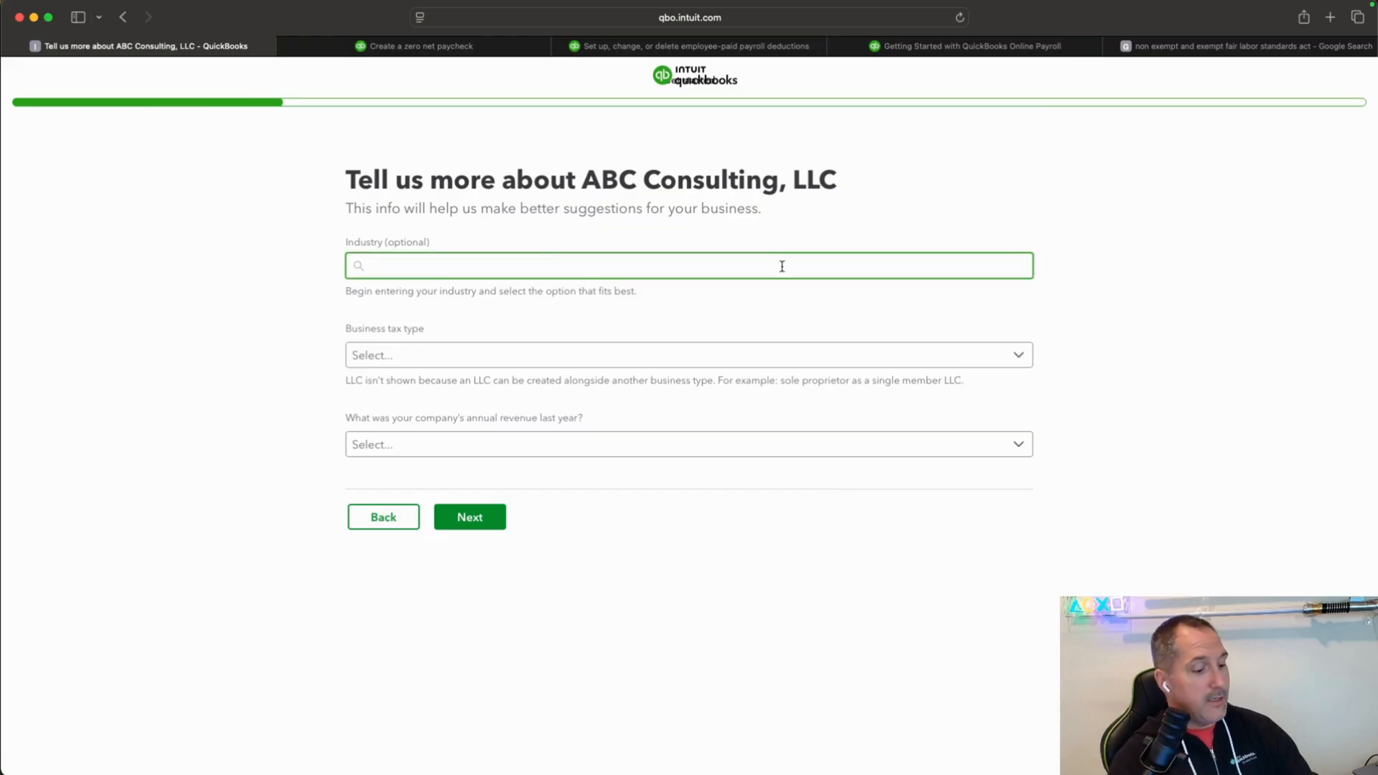
type("ABC Co")
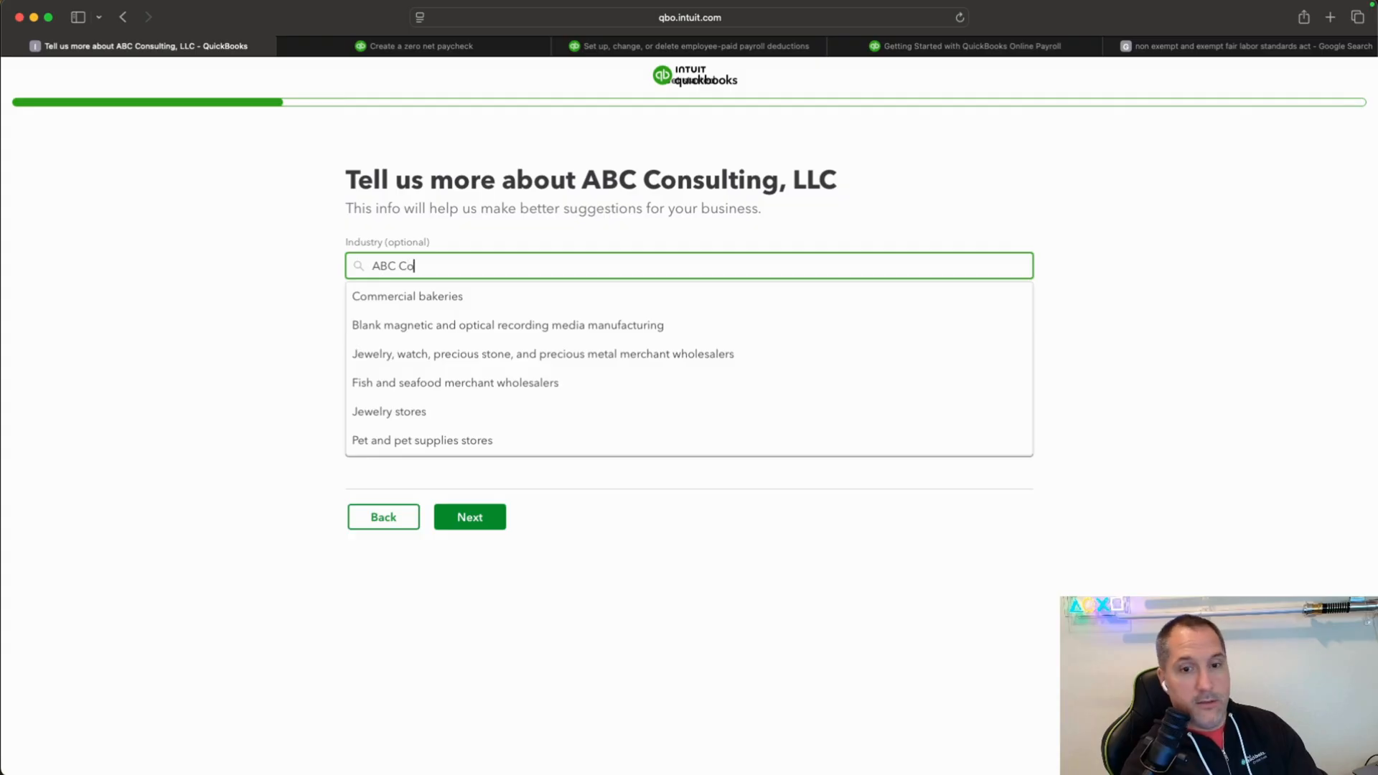
type("nsulting")
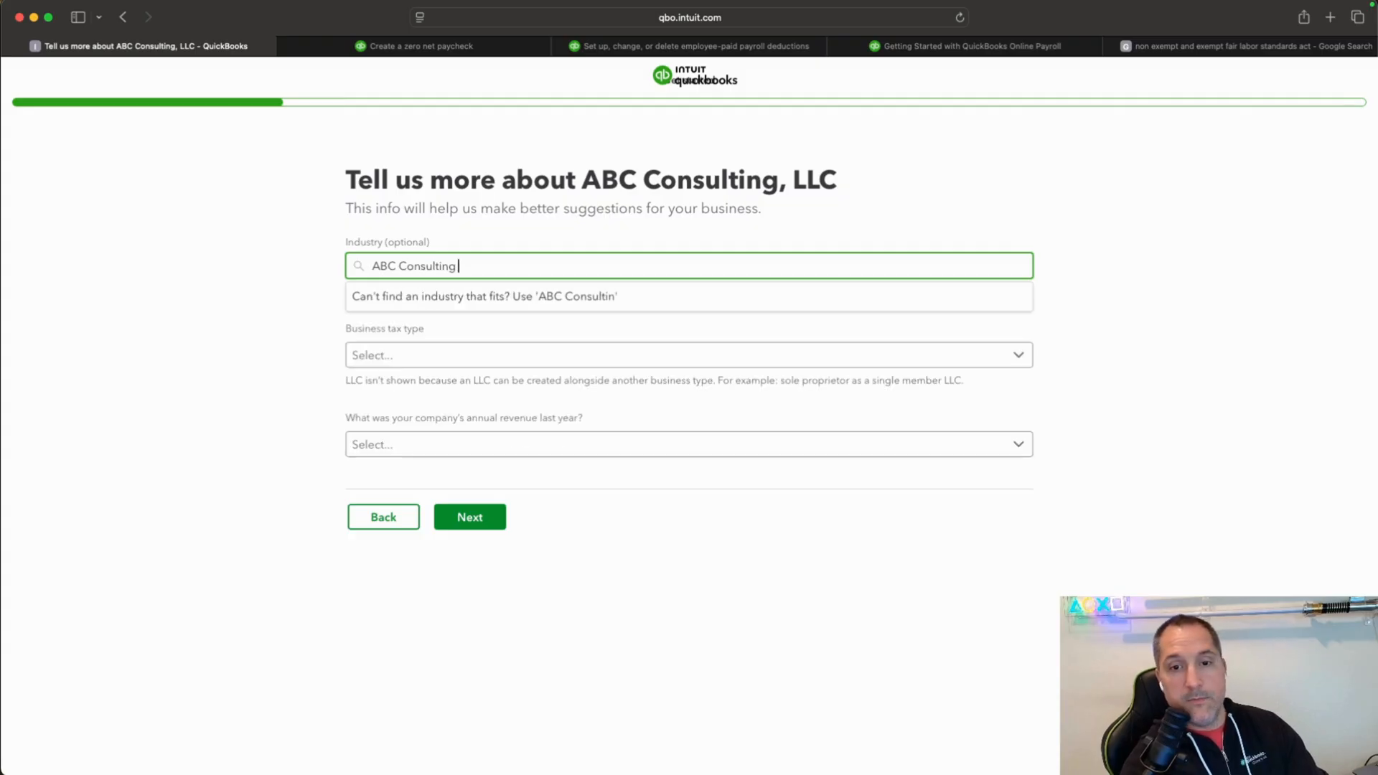
key("BackSpace")
type(", LLC")
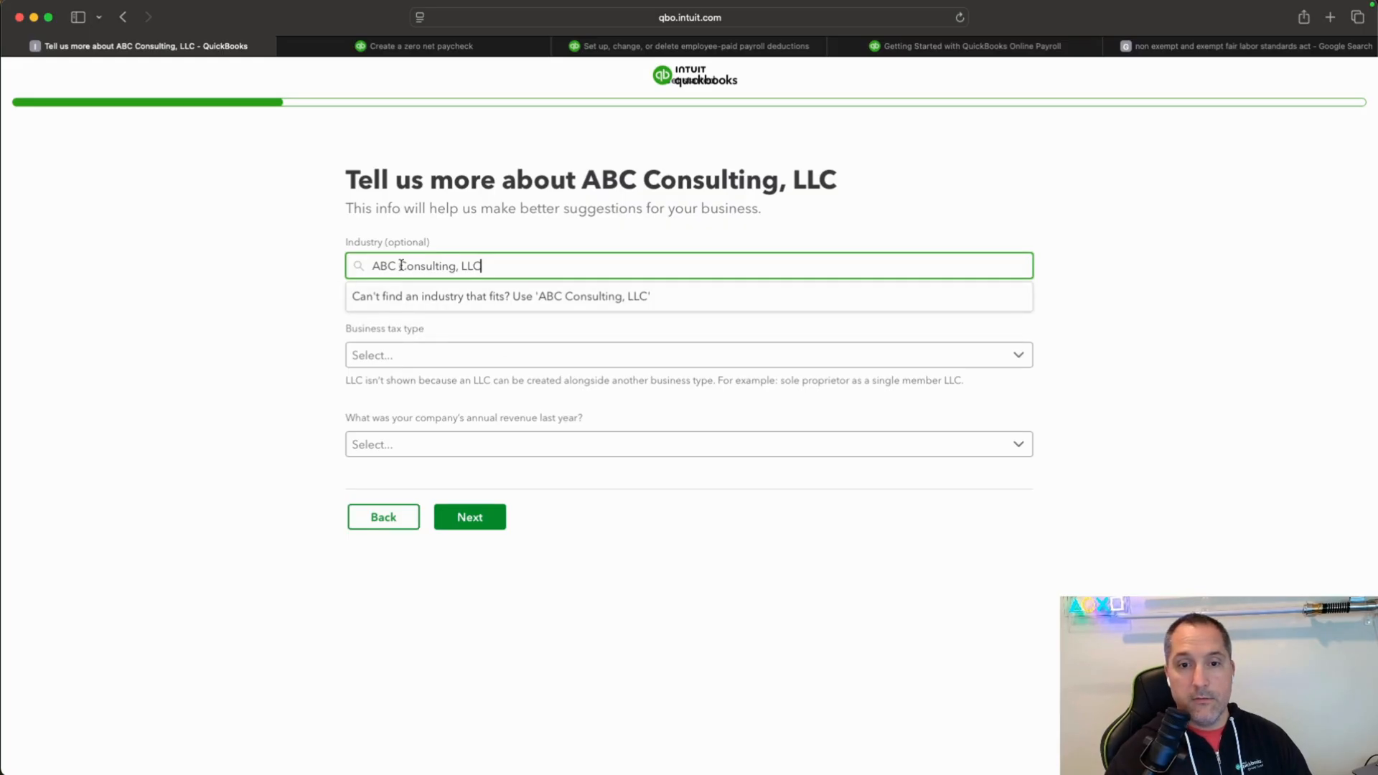
left_click_drag(402, 266, 237, 267)
key("BackSpace")
left_click_drag(459, 267, 429, 267)
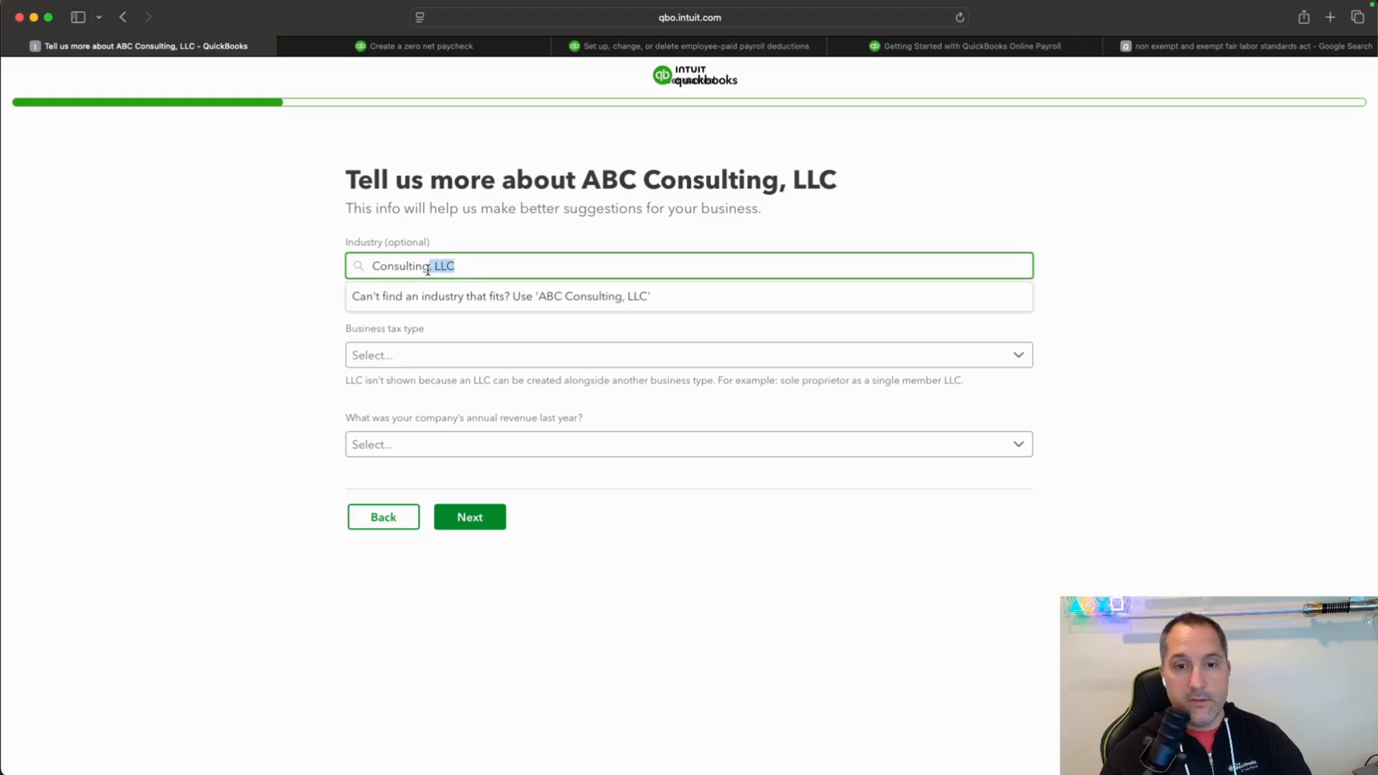
key("BackSpace")
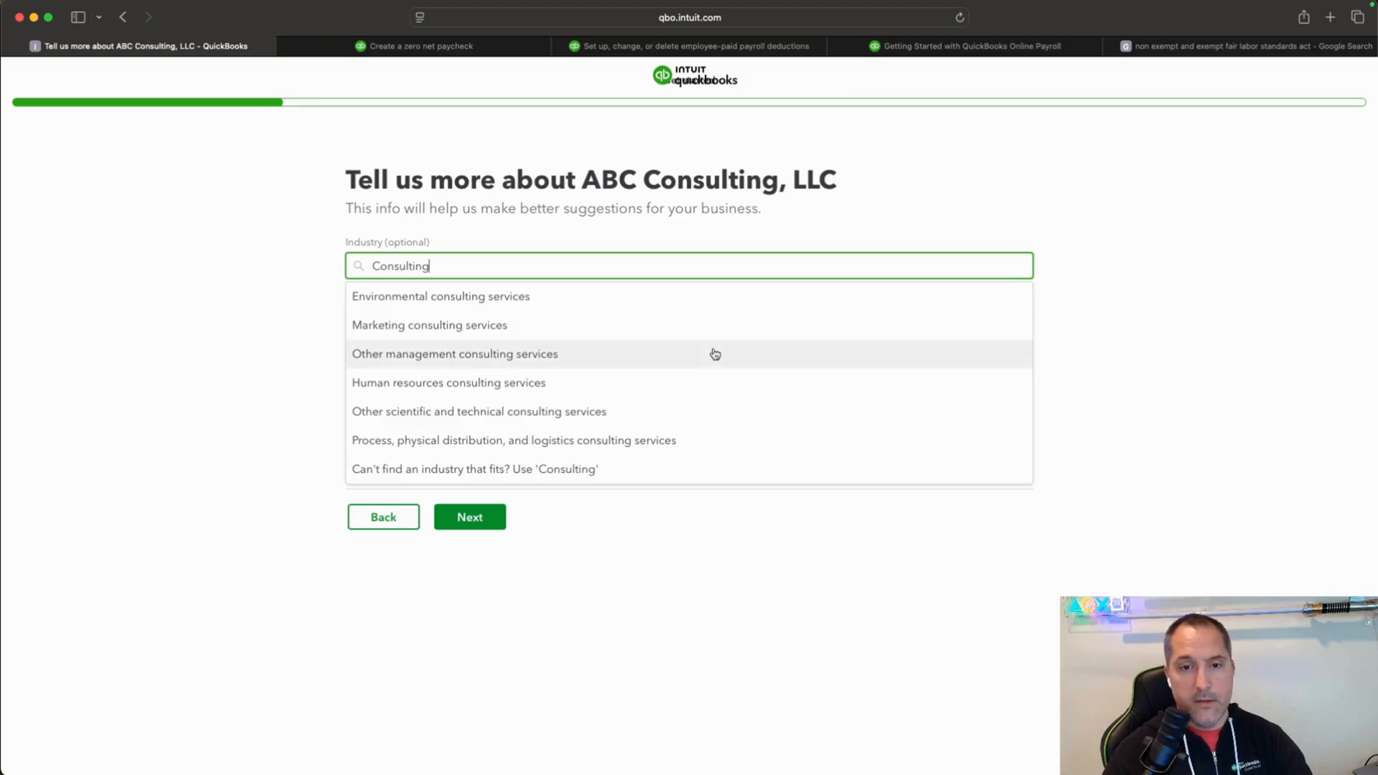
left_click(446, 356)
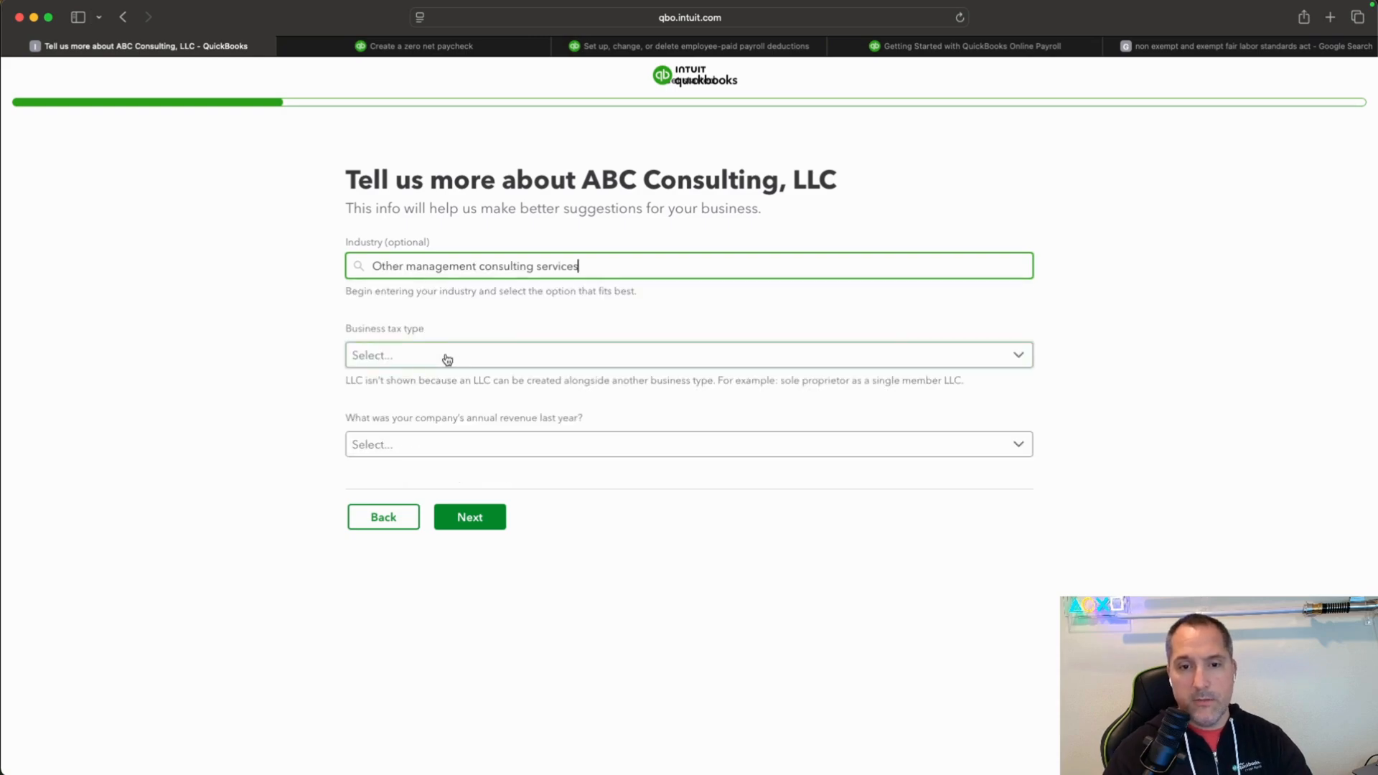
Set the business tax type to S Corp and last year's annual revenue to Less than 1.0M USD, and continue.
left_click(1029, 350)
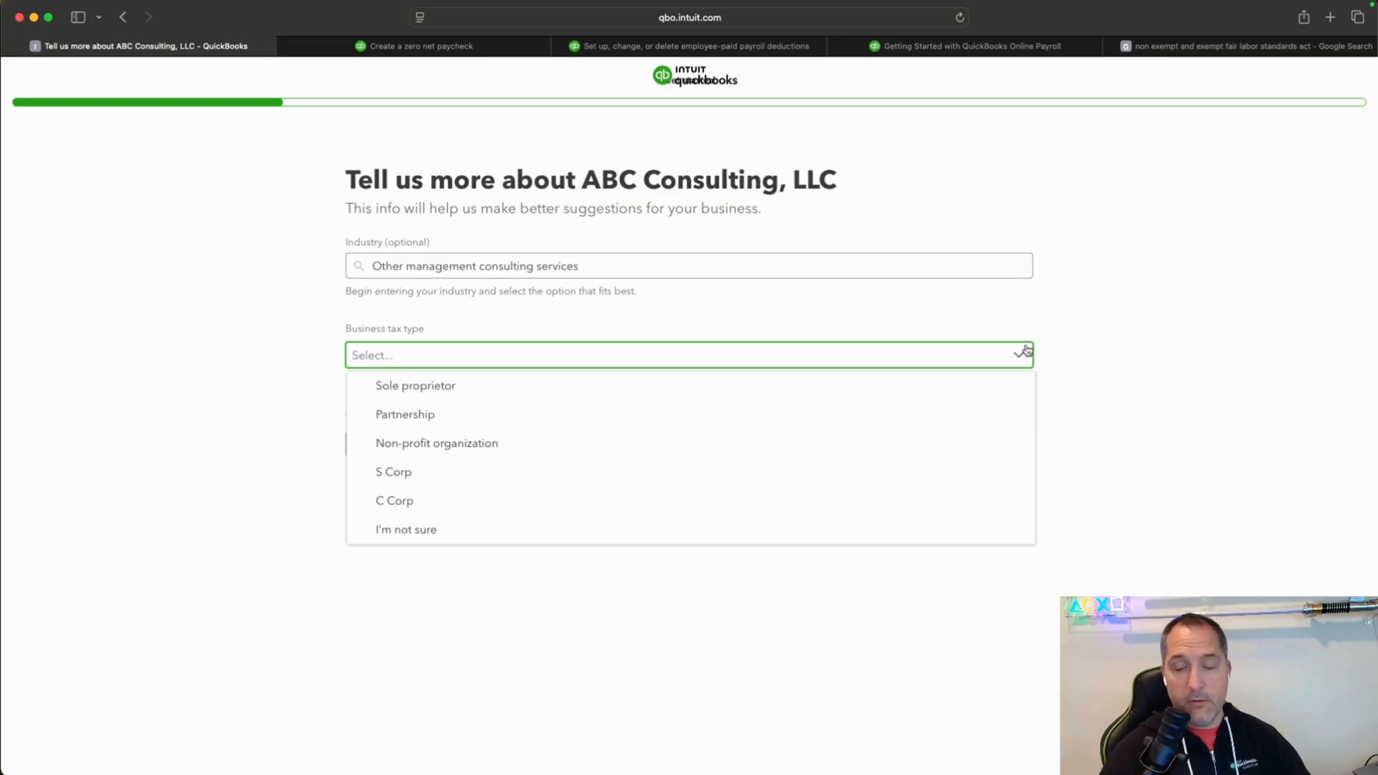
left_click(605, 476)
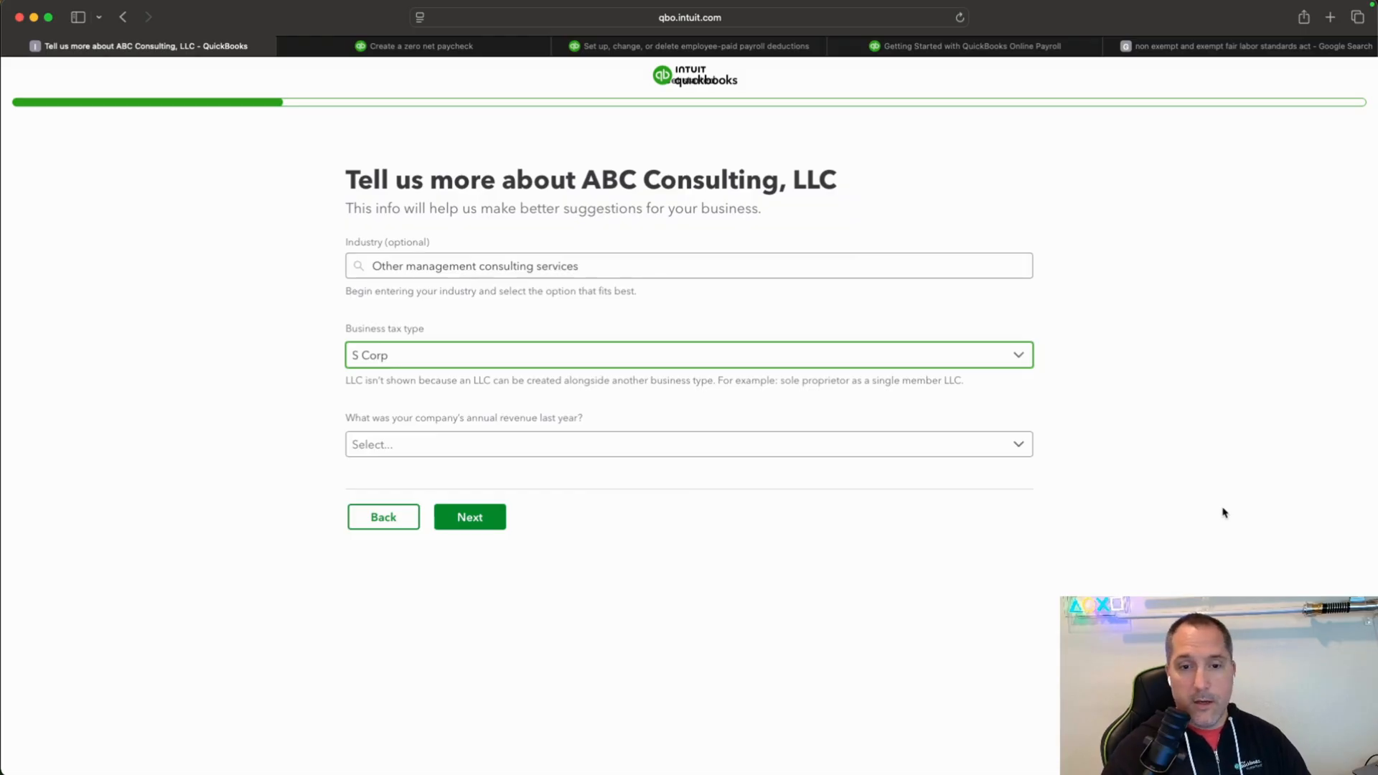
left_click(1022, 448)
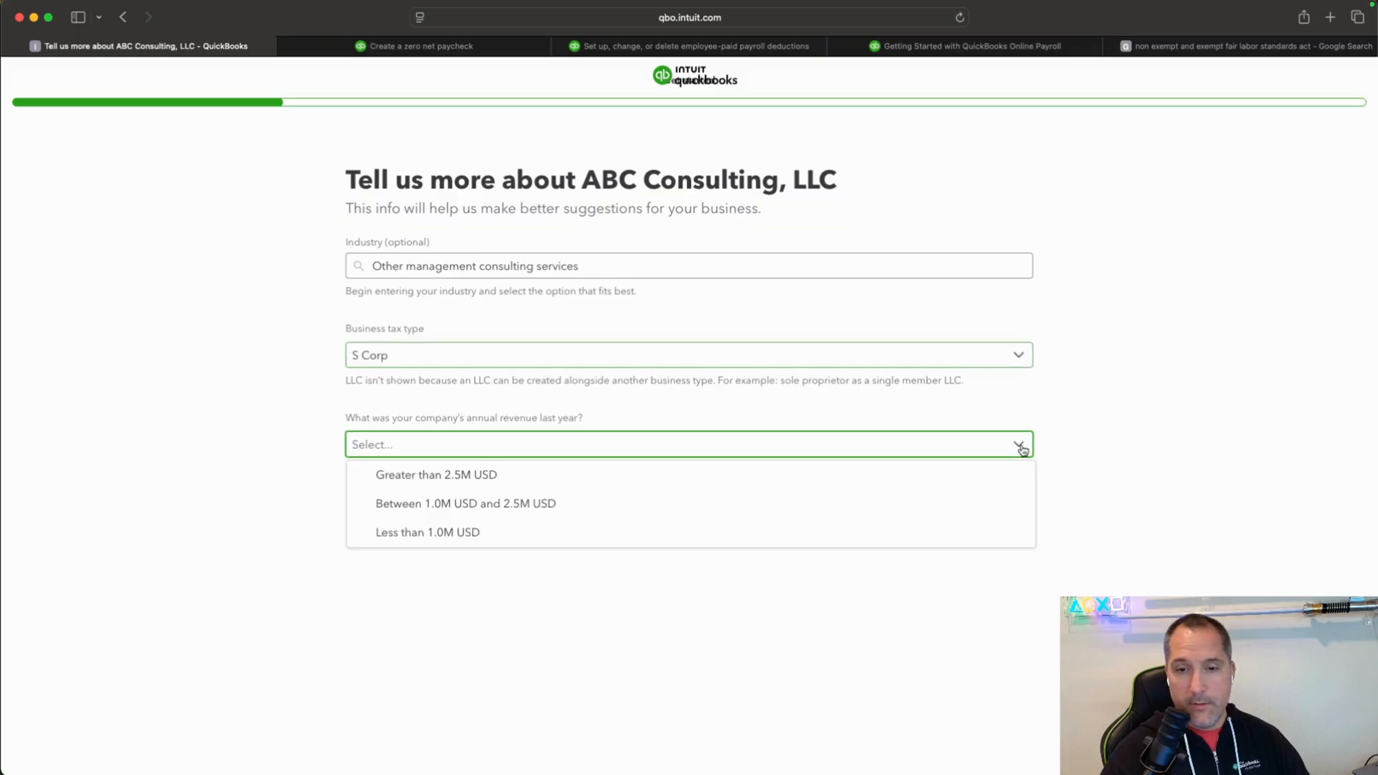
left_click(836, 539)
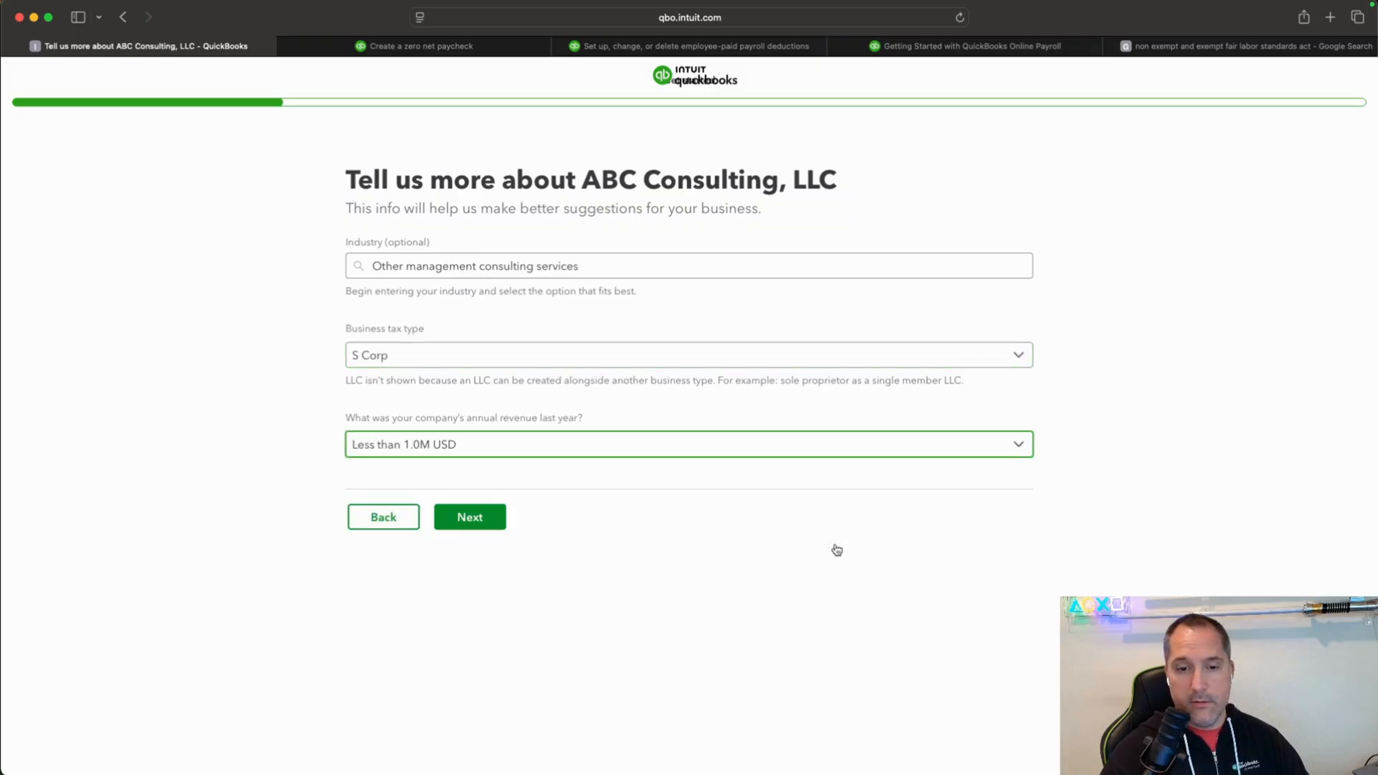
left_click(470, 517)
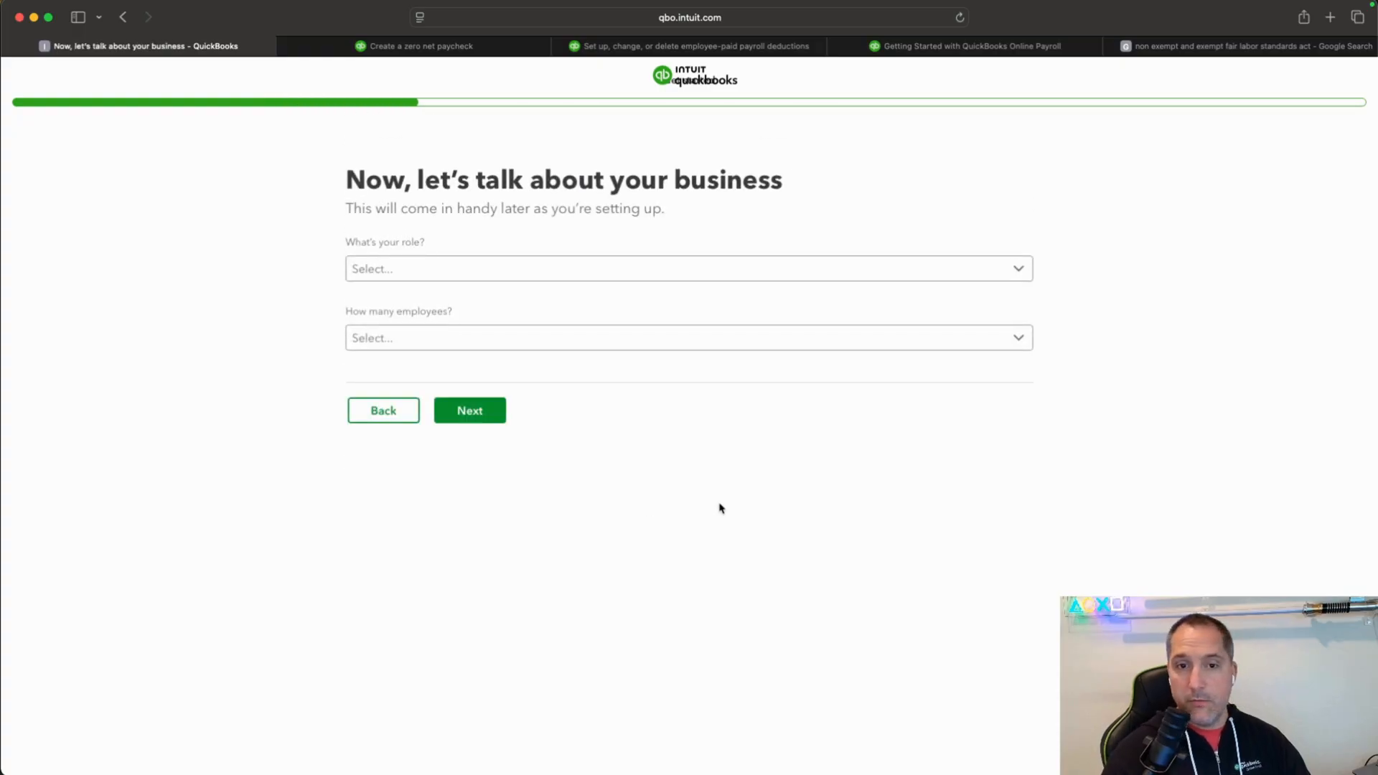
Set the role to Owner or partner and the number of employees to 2-5, and continue.
left_click(1014, 274)
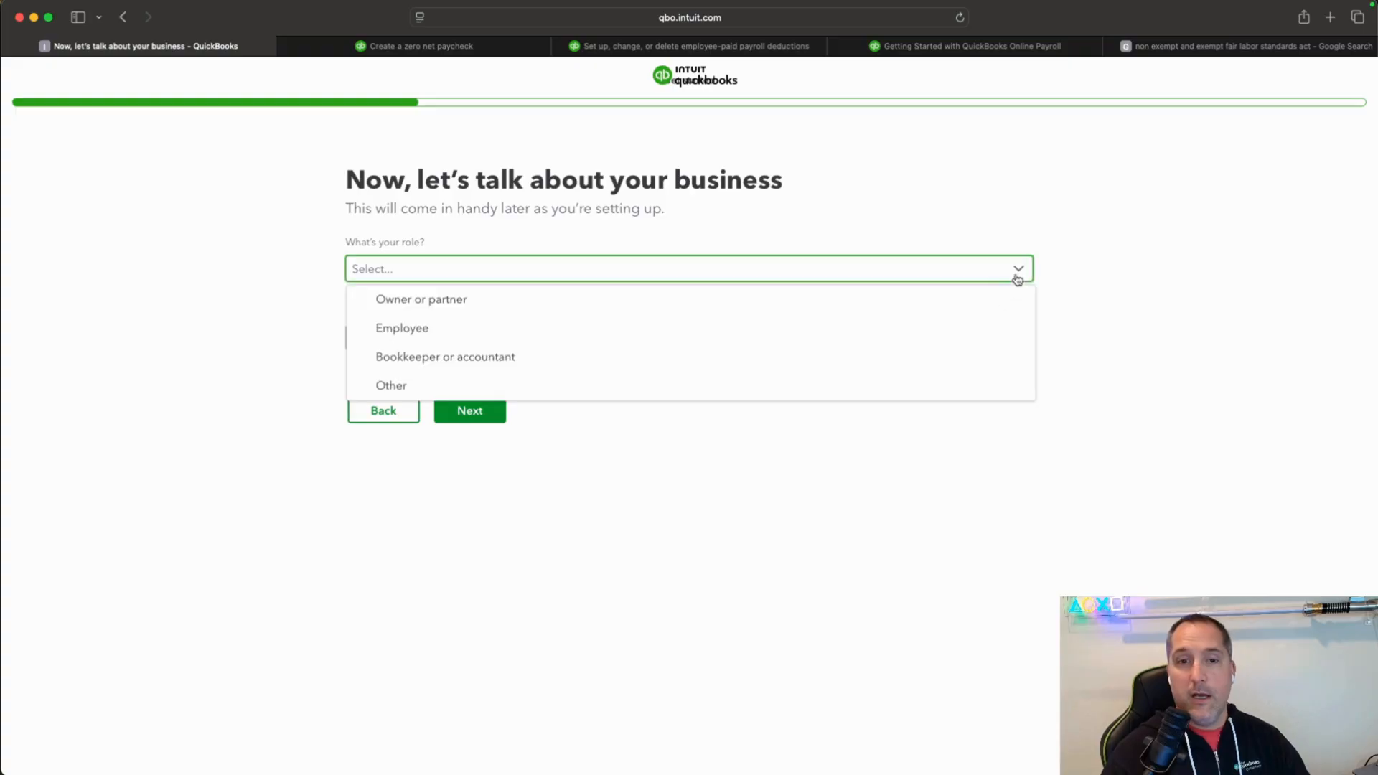
left_click(791, 312)
left_click(913, 348)
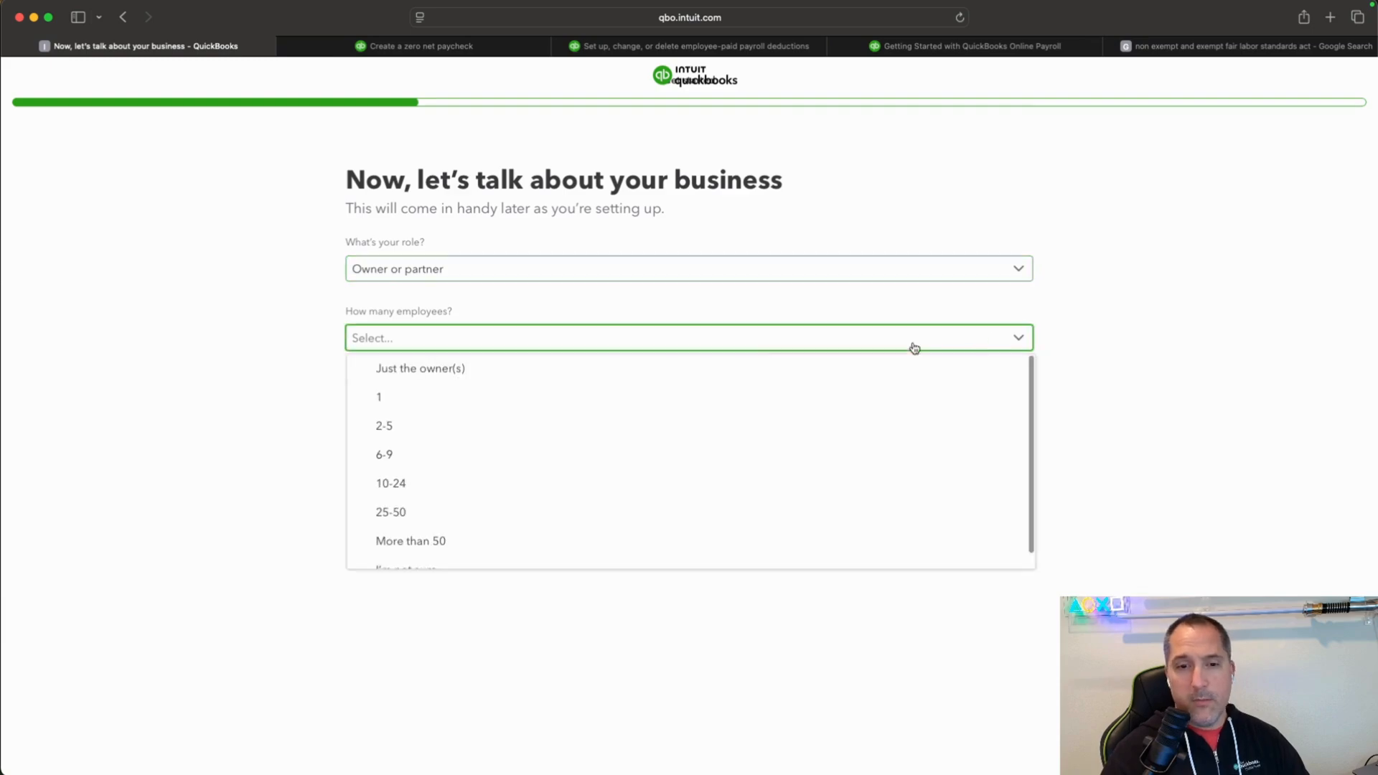
left_click(424, 428)
left_click(500, 423)
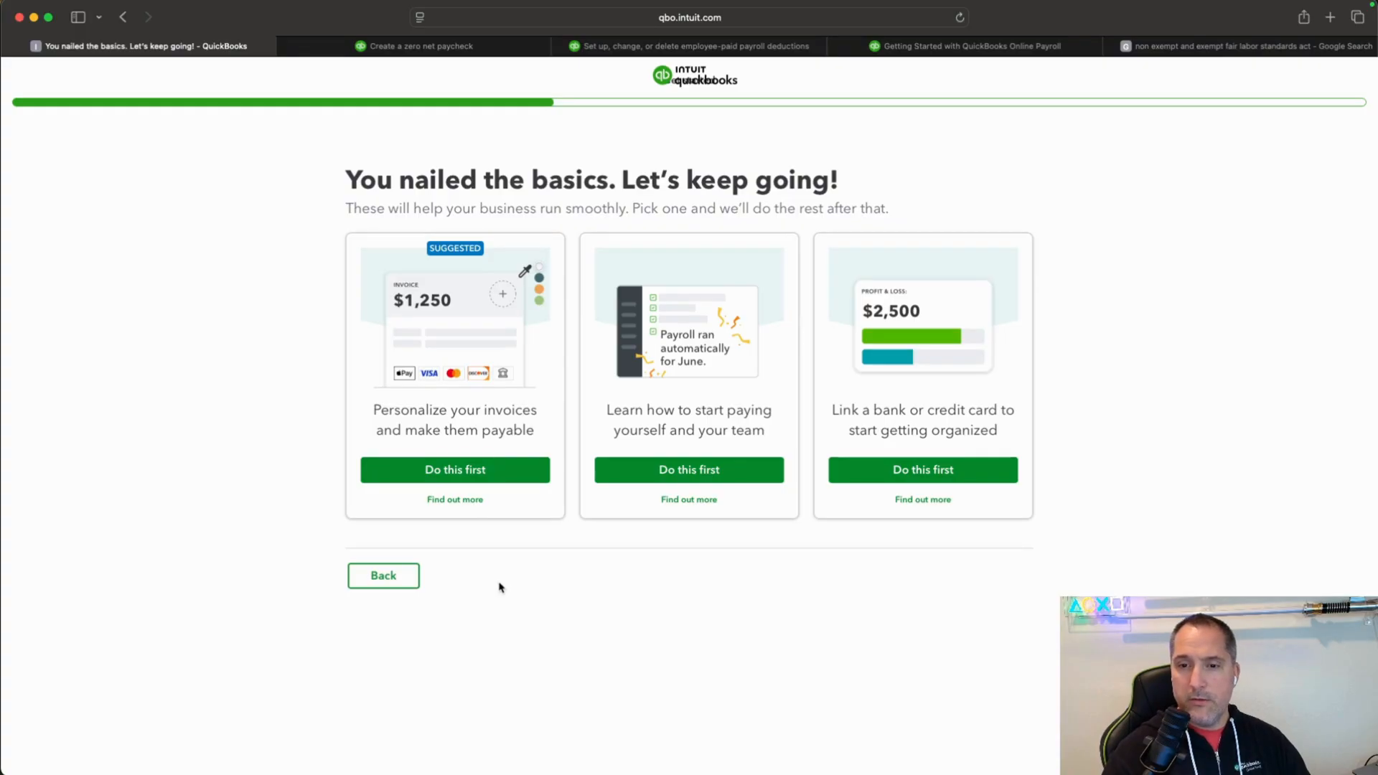
Choose learning how to pay yourself and the team first, and decline the Payroll Premium trial with "Not right now".
left_click(694, 471)
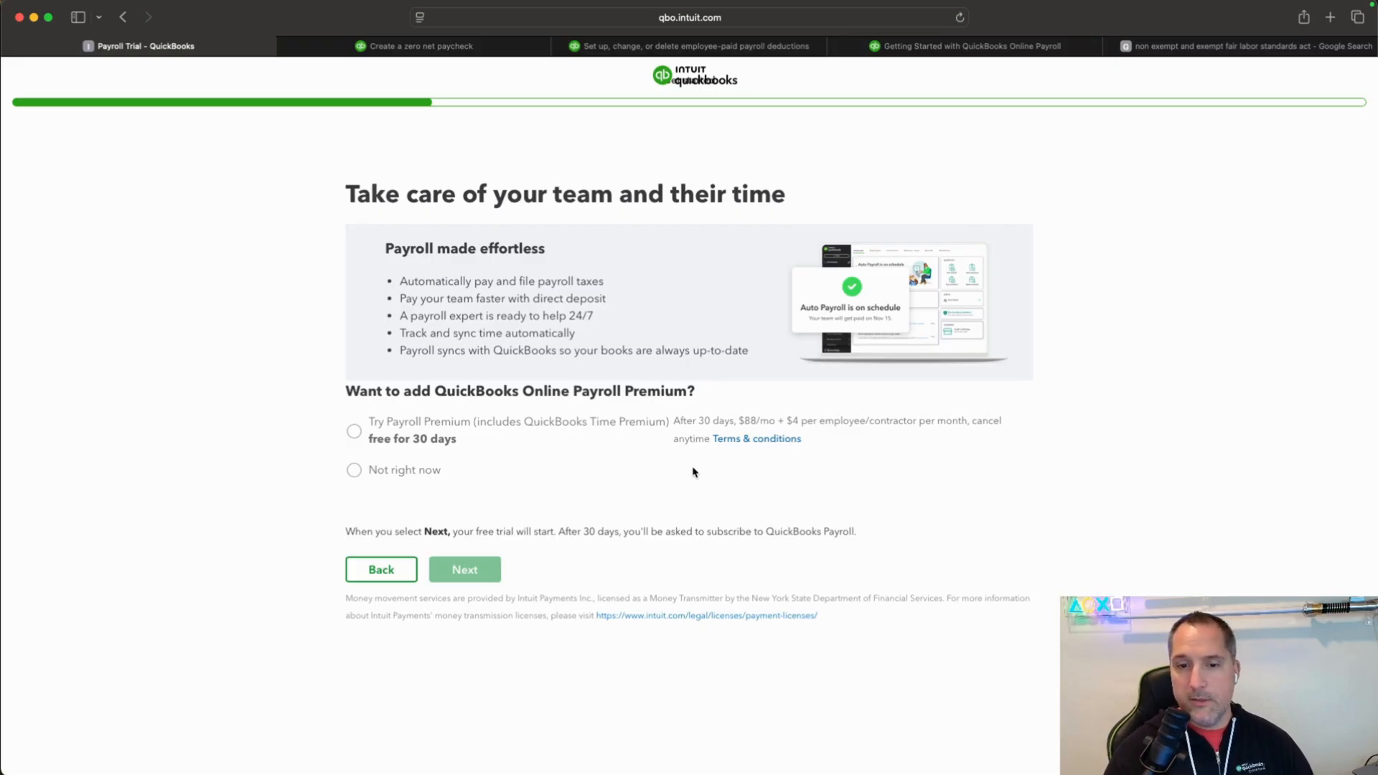
left_click(354, 470)
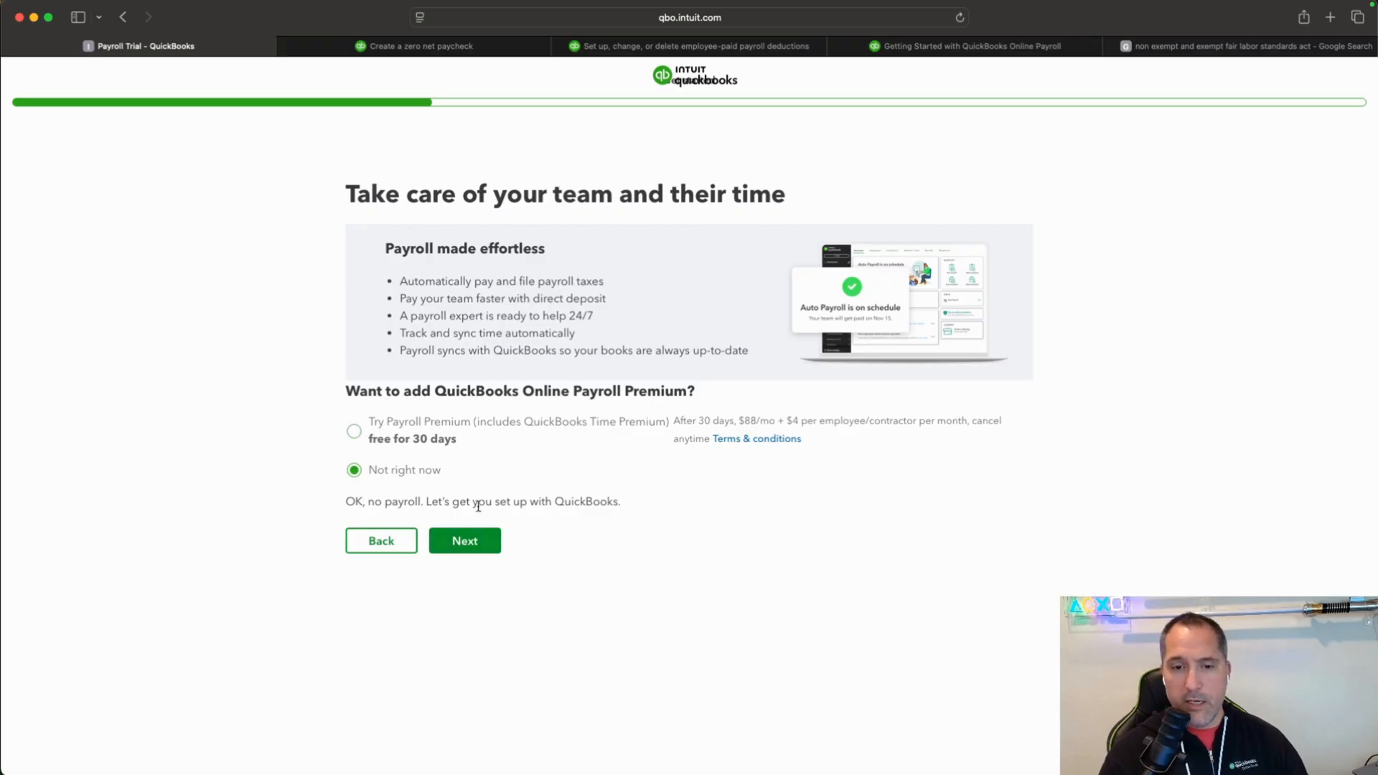
left_click(474, 540)
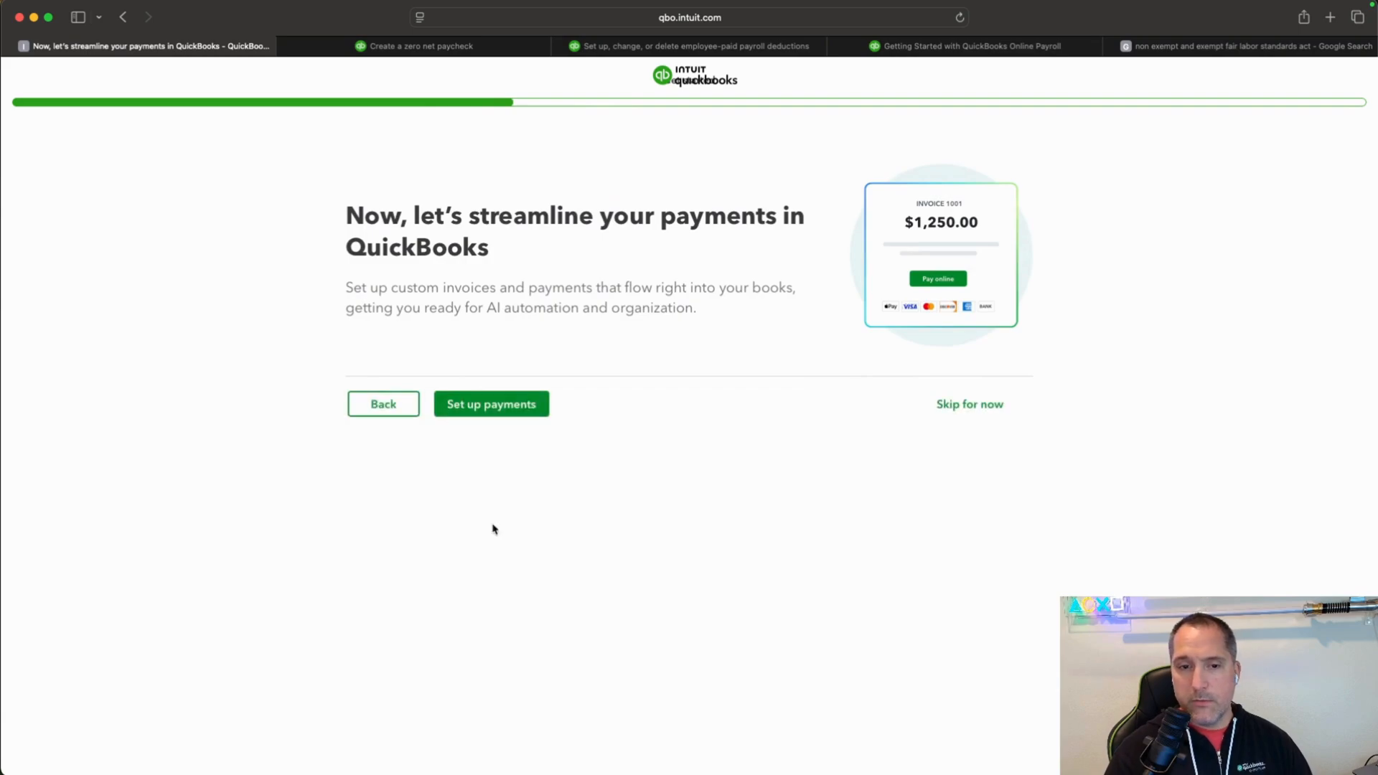
Skip the payments setup and the mobile app download link.
left_click(964, 404)
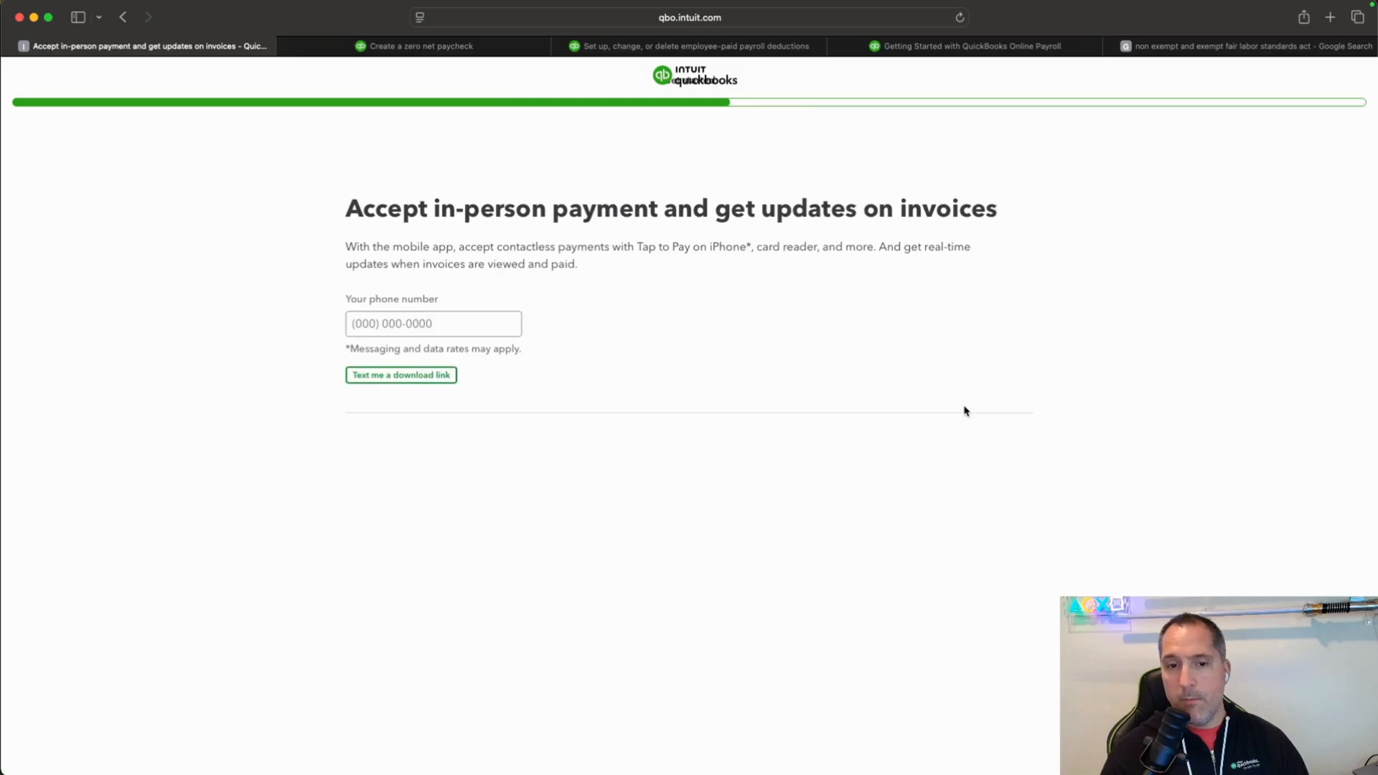
left_click(964, 495)
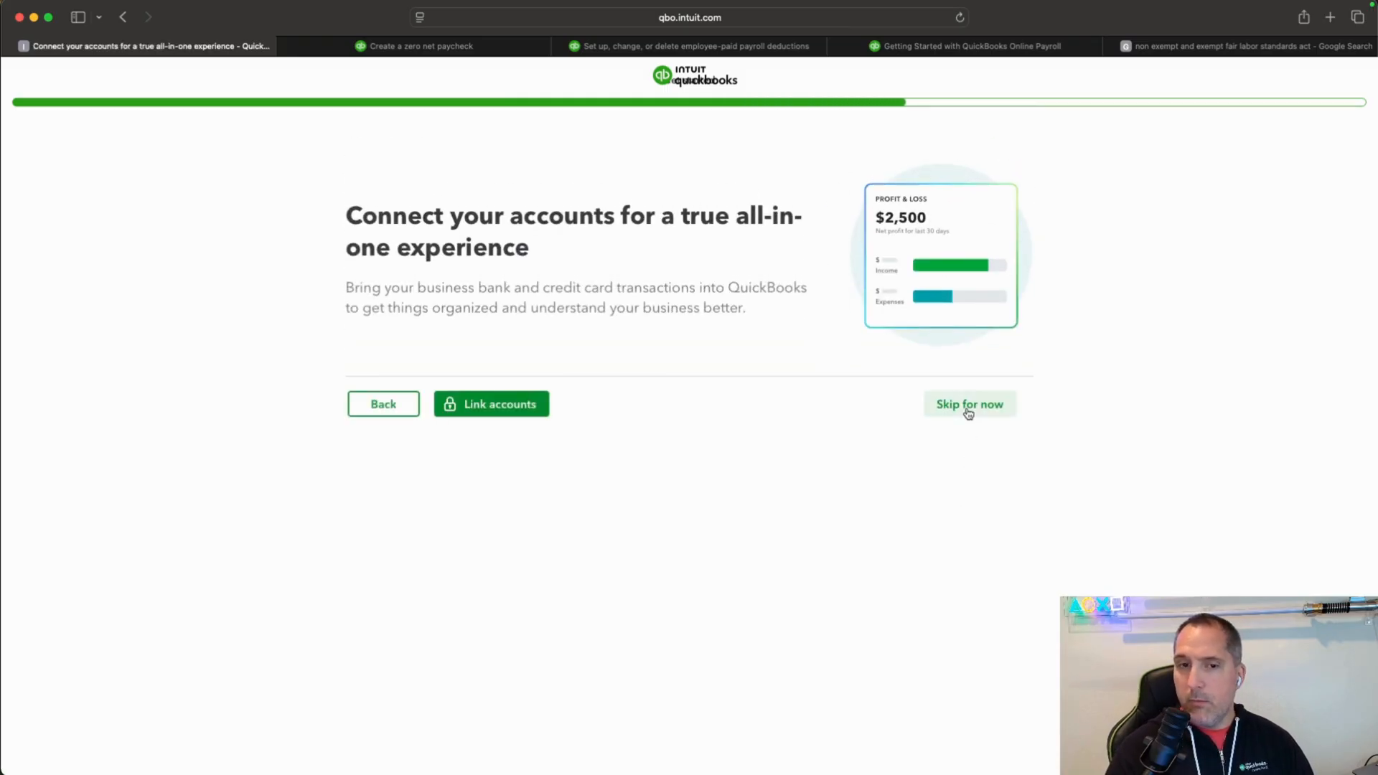
Skip linking accounts and choosing what to do in QuickBooks, and close the setup tasks on the dashboard.
left_click(969, 405)
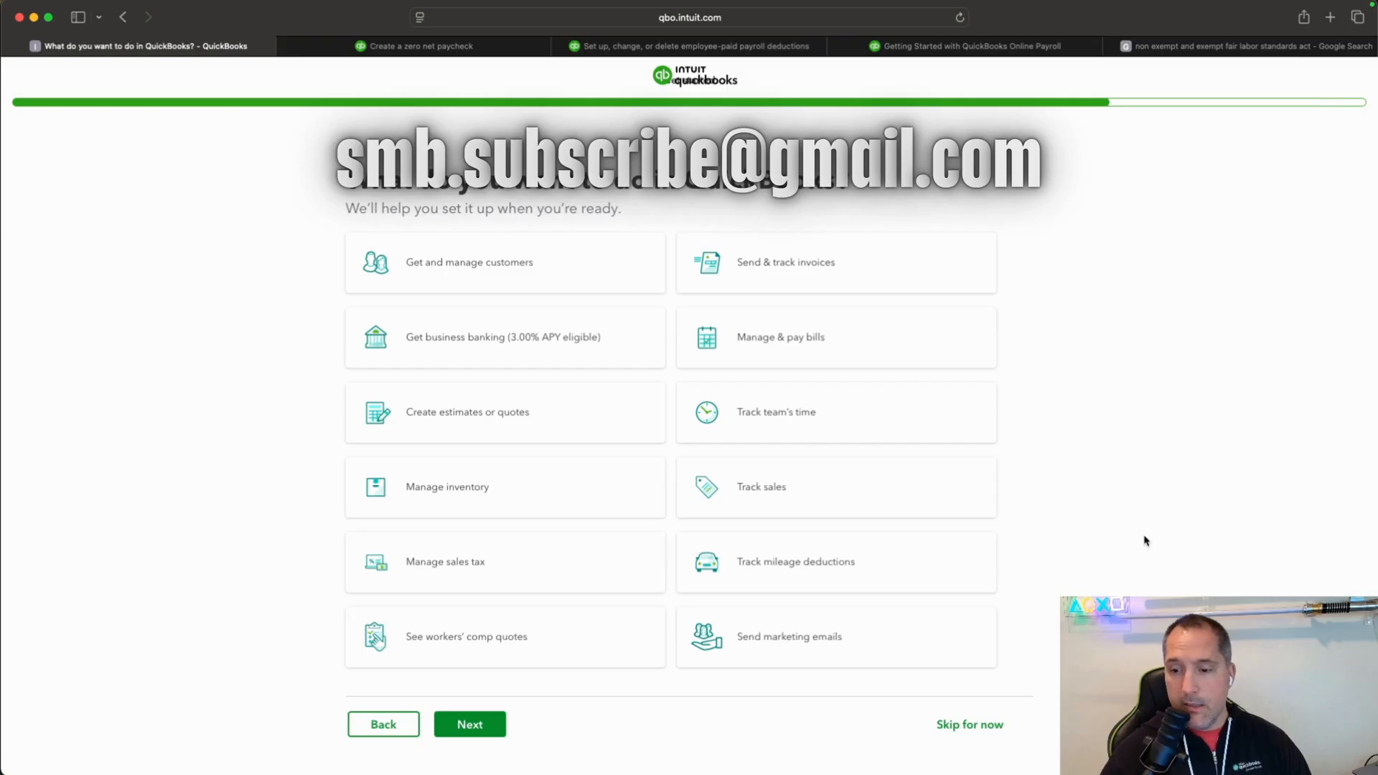
left_click(970, 724)
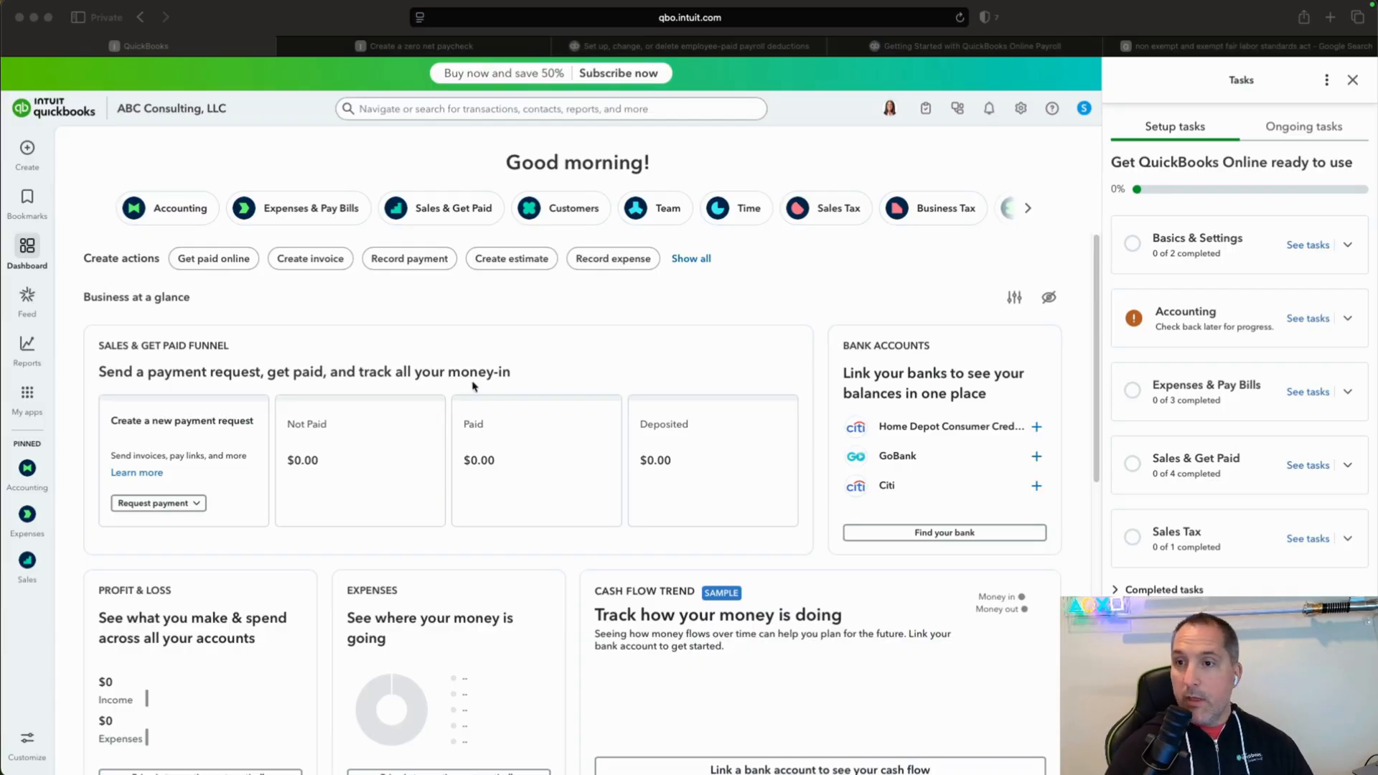
left_click(1353, 82)
left_click(1353, 81)
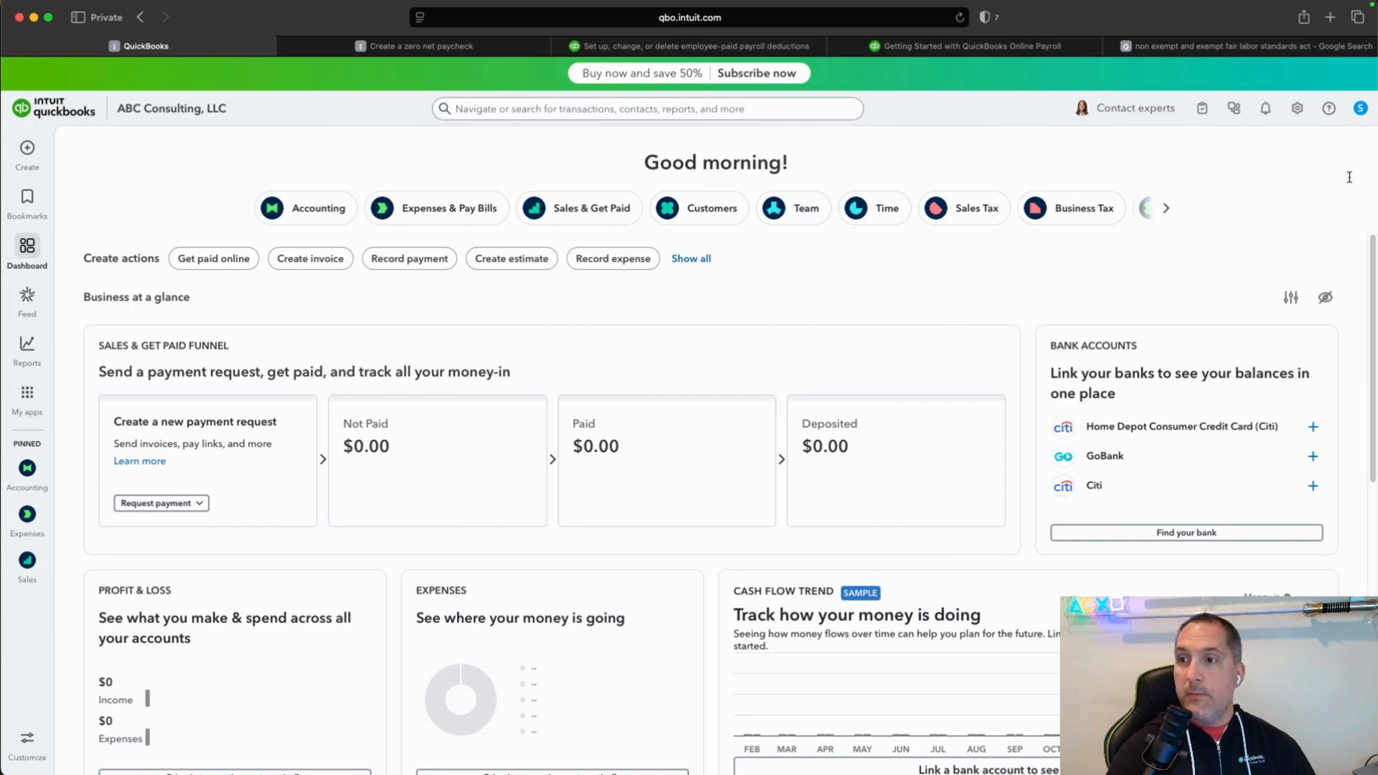
Invite an accounting firm from user management by entering the accountant's firm ID, and send the invitation.
left_click(1298, 110)
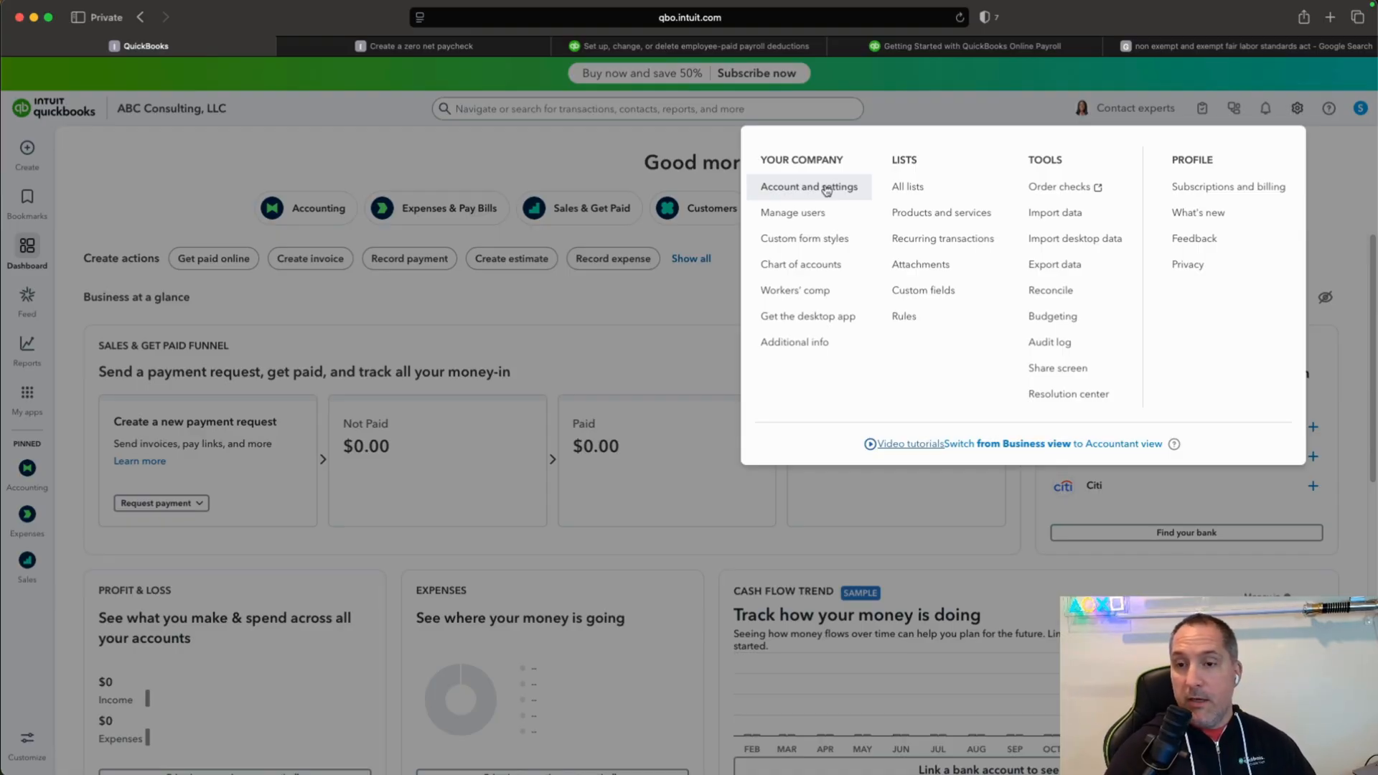
left_click(783, 214)
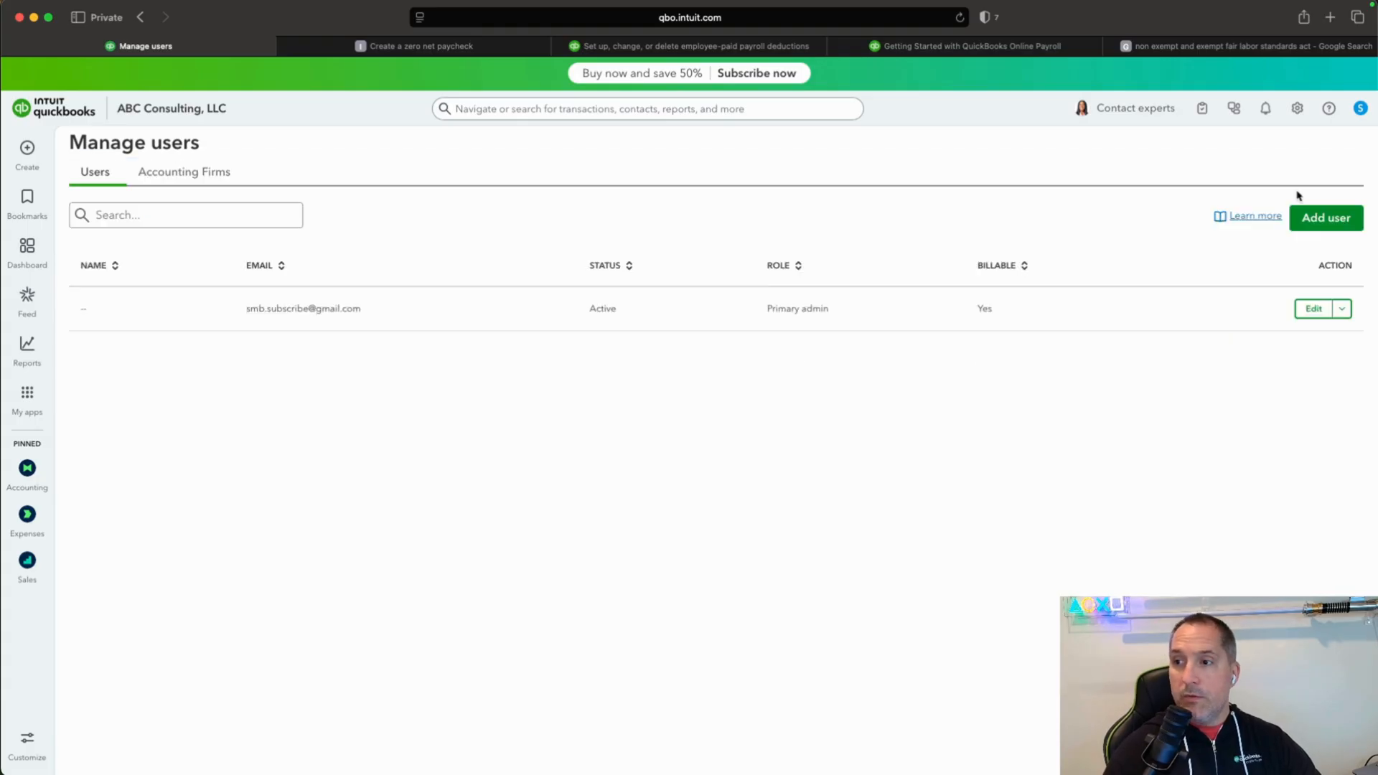
left_click(1356, 179)
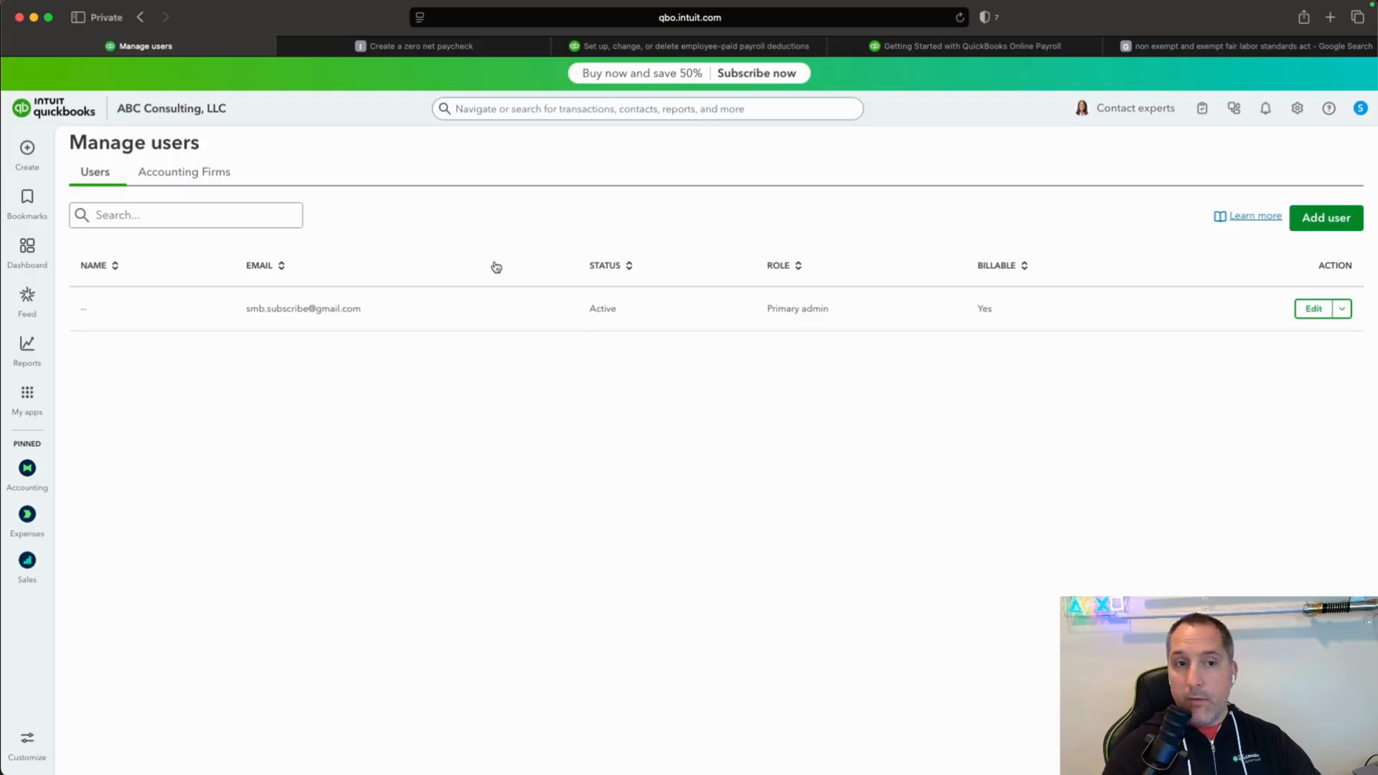
left_click(181, 173)
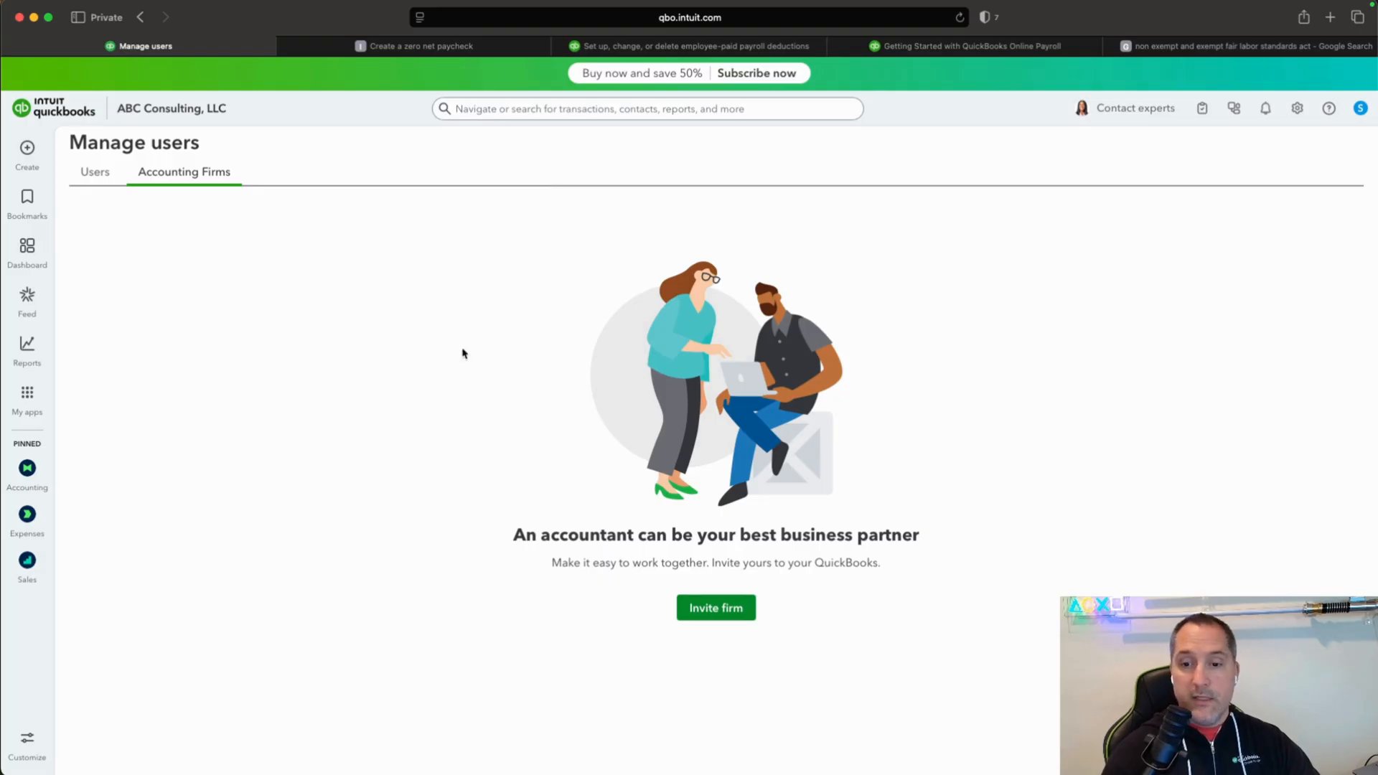
left_click(732, 619)
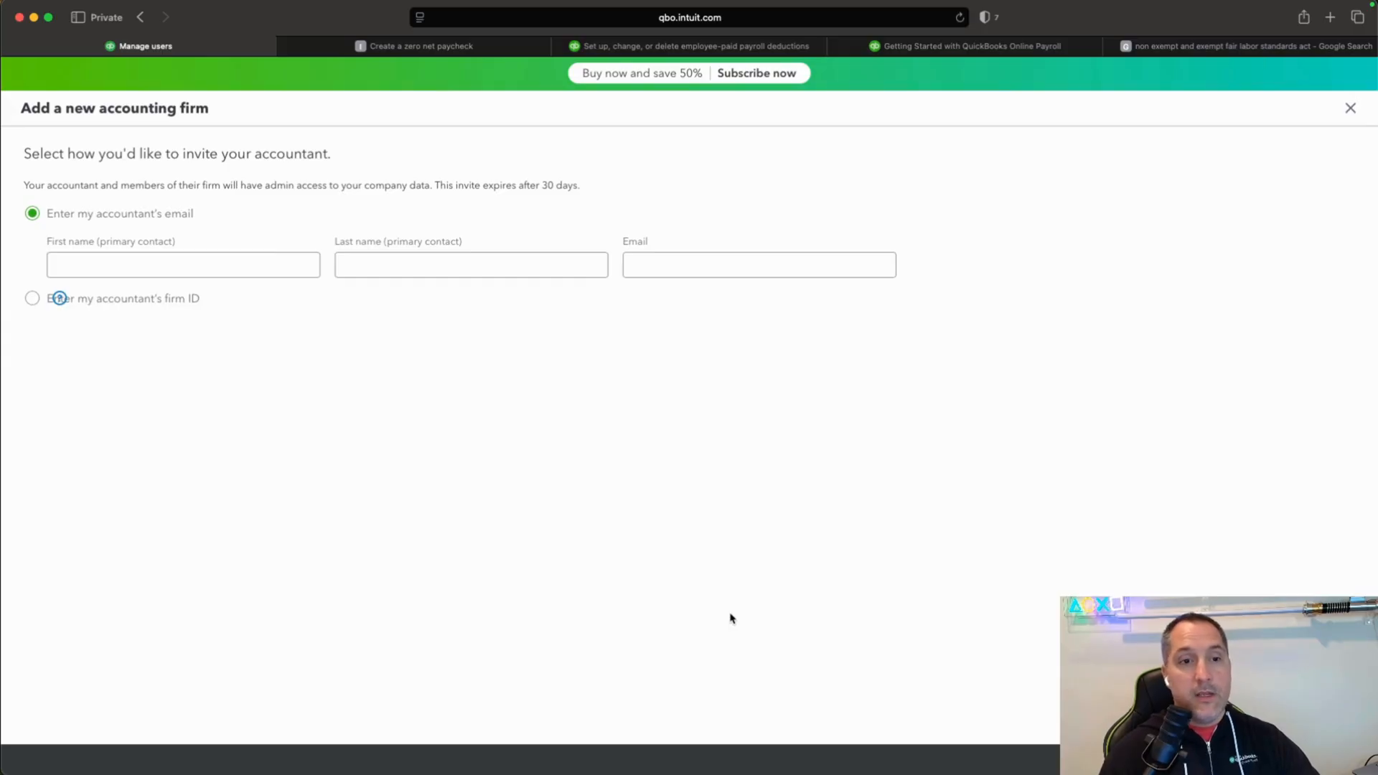
left_click(31, 299)
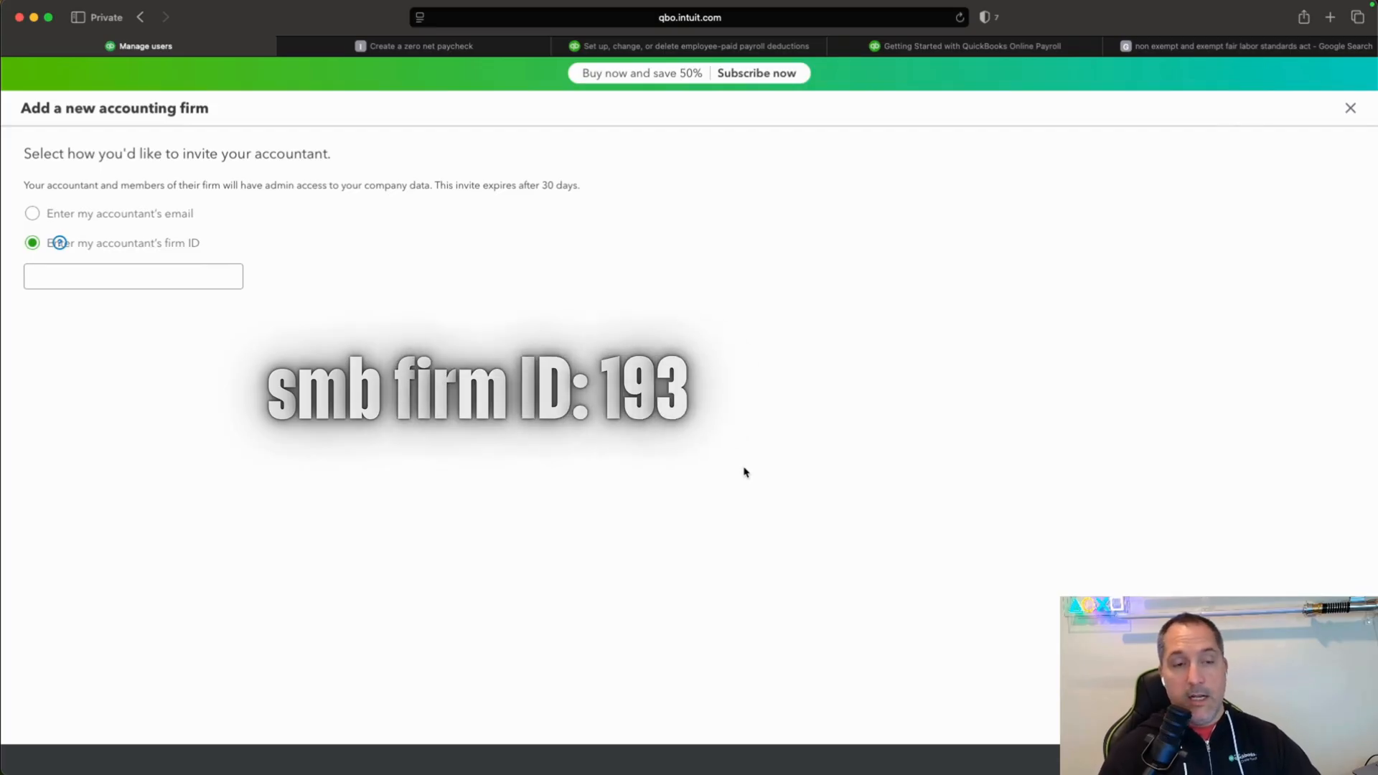
left_click(214, 280)
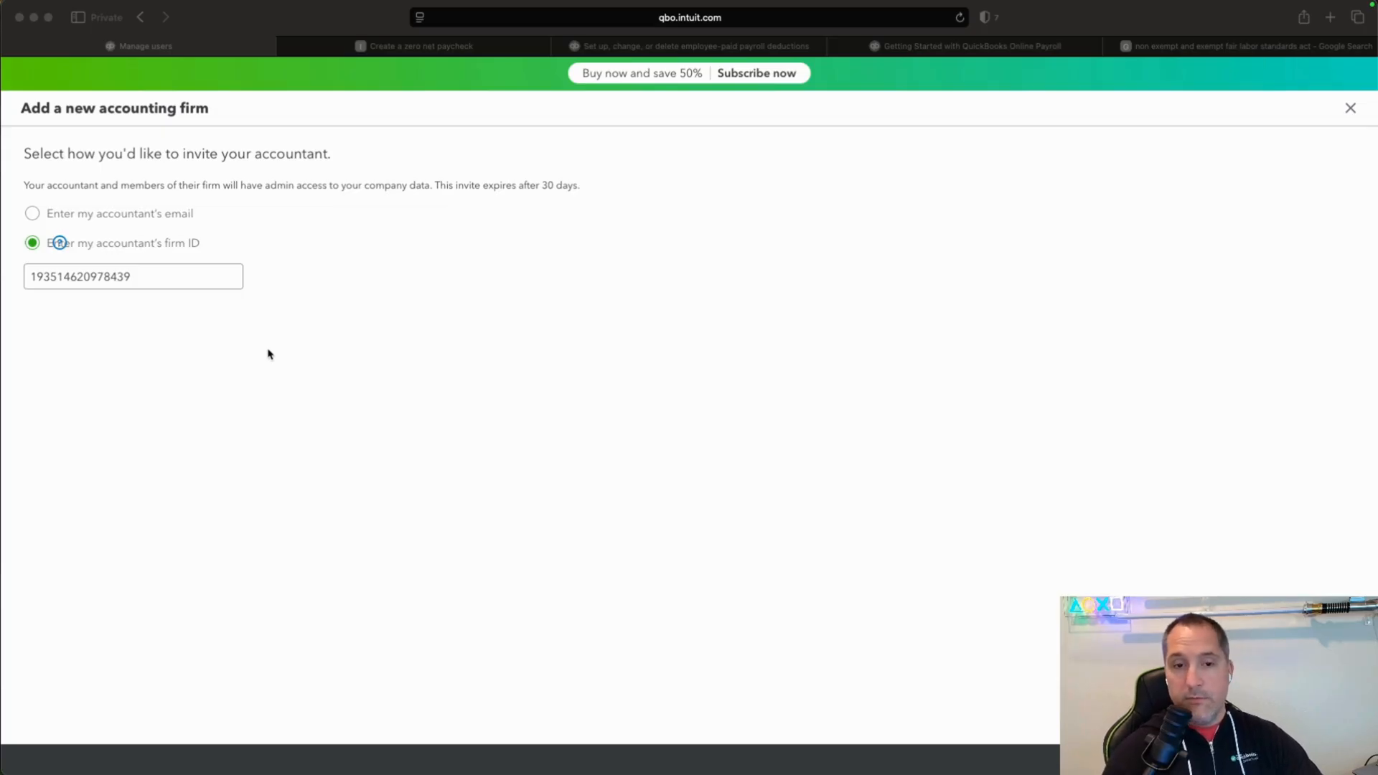
left_click(1339, 760)
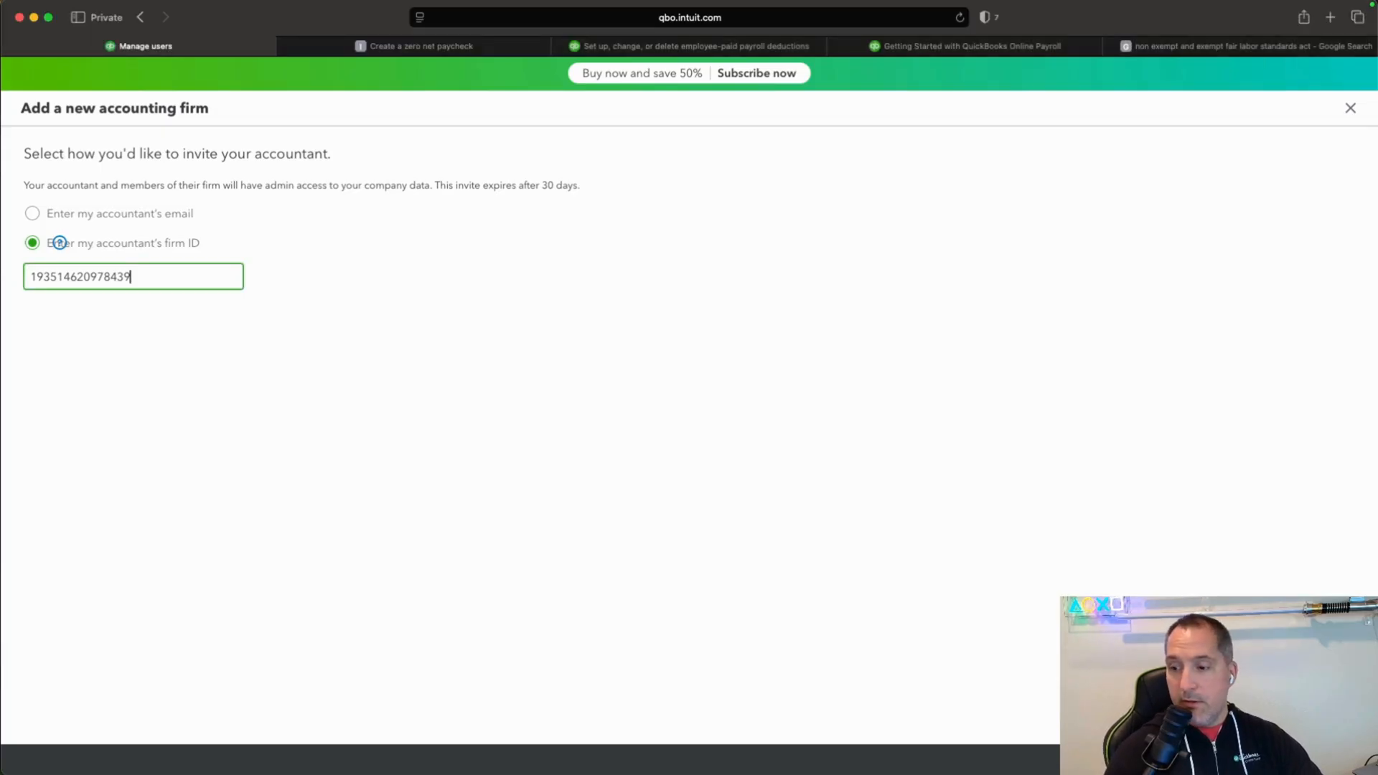
left_click(1339, 759)
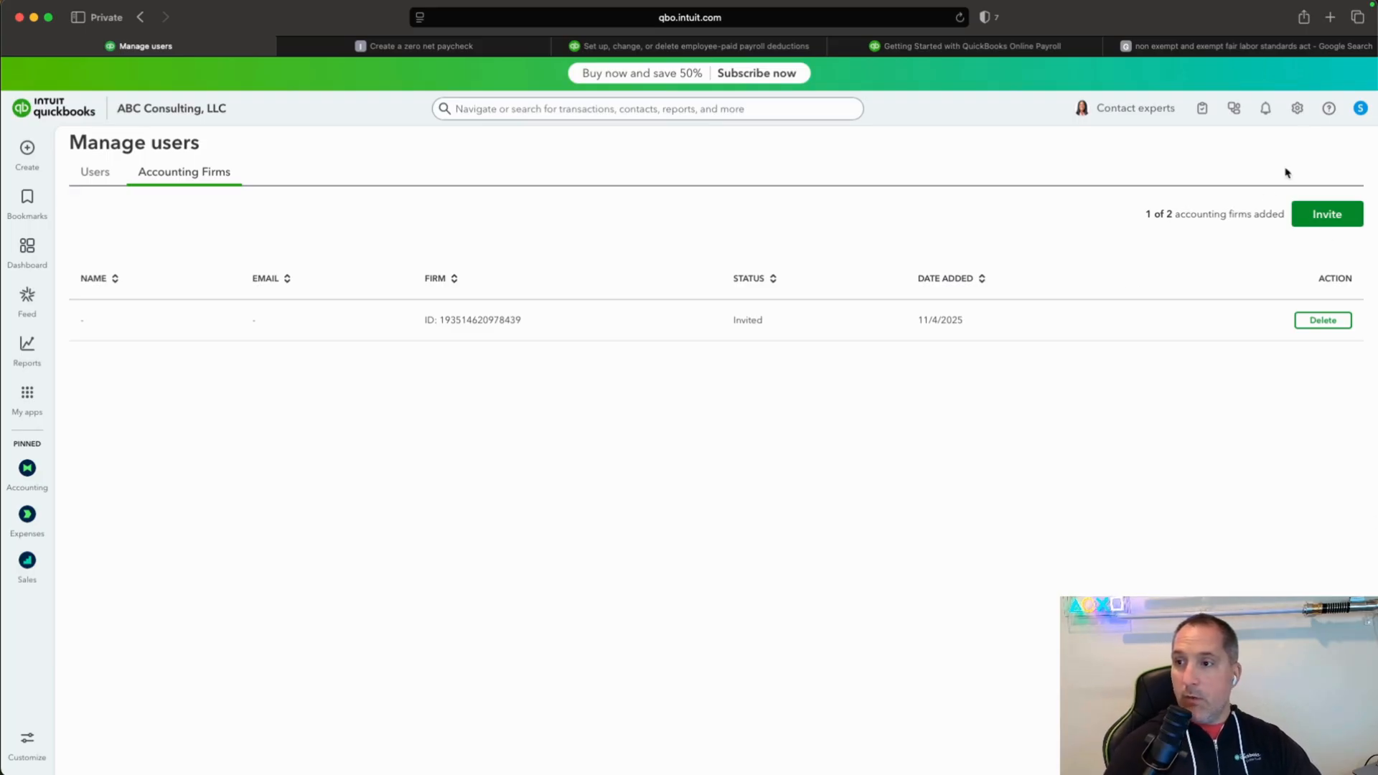
Review the company's legal info and customer contact info in the account settings, and return to the dashboard.
left_click(1297, 109)
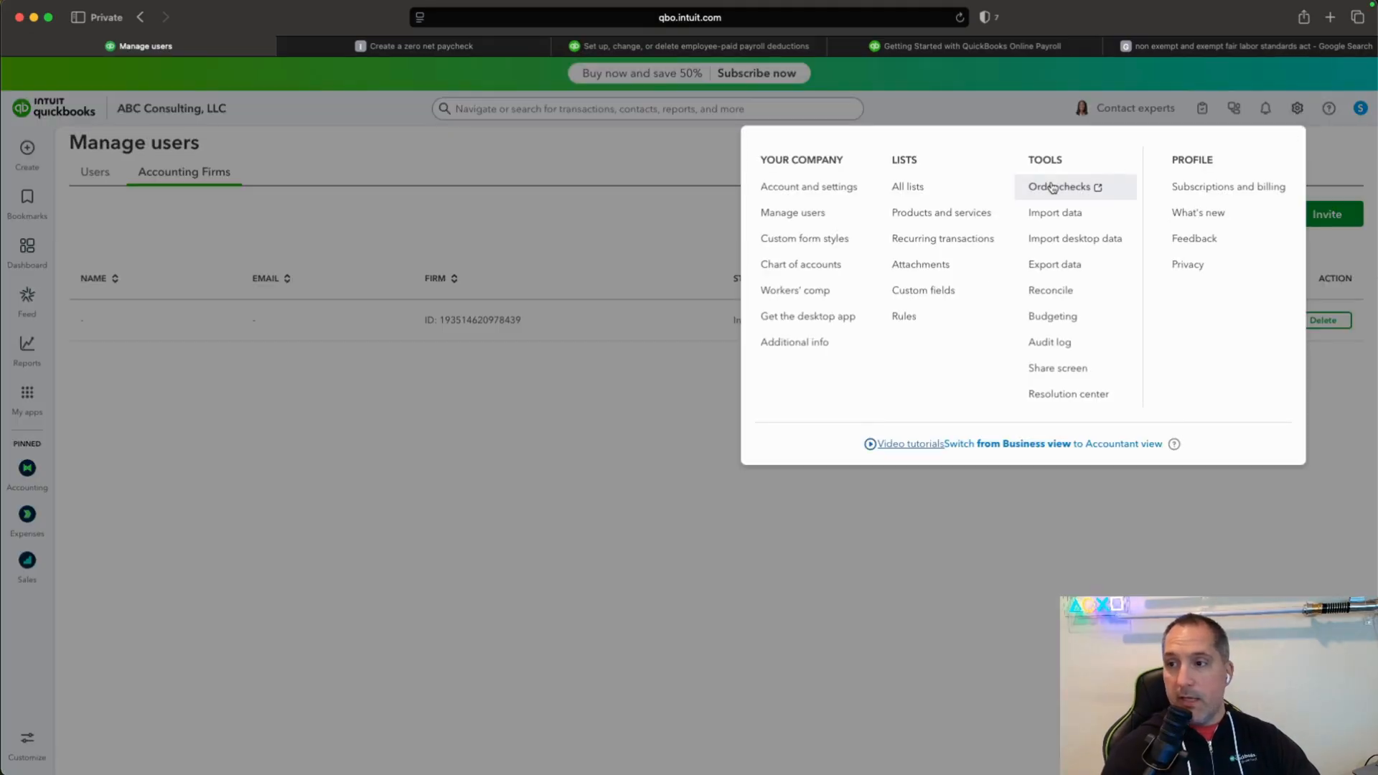
left_click(832, 198)
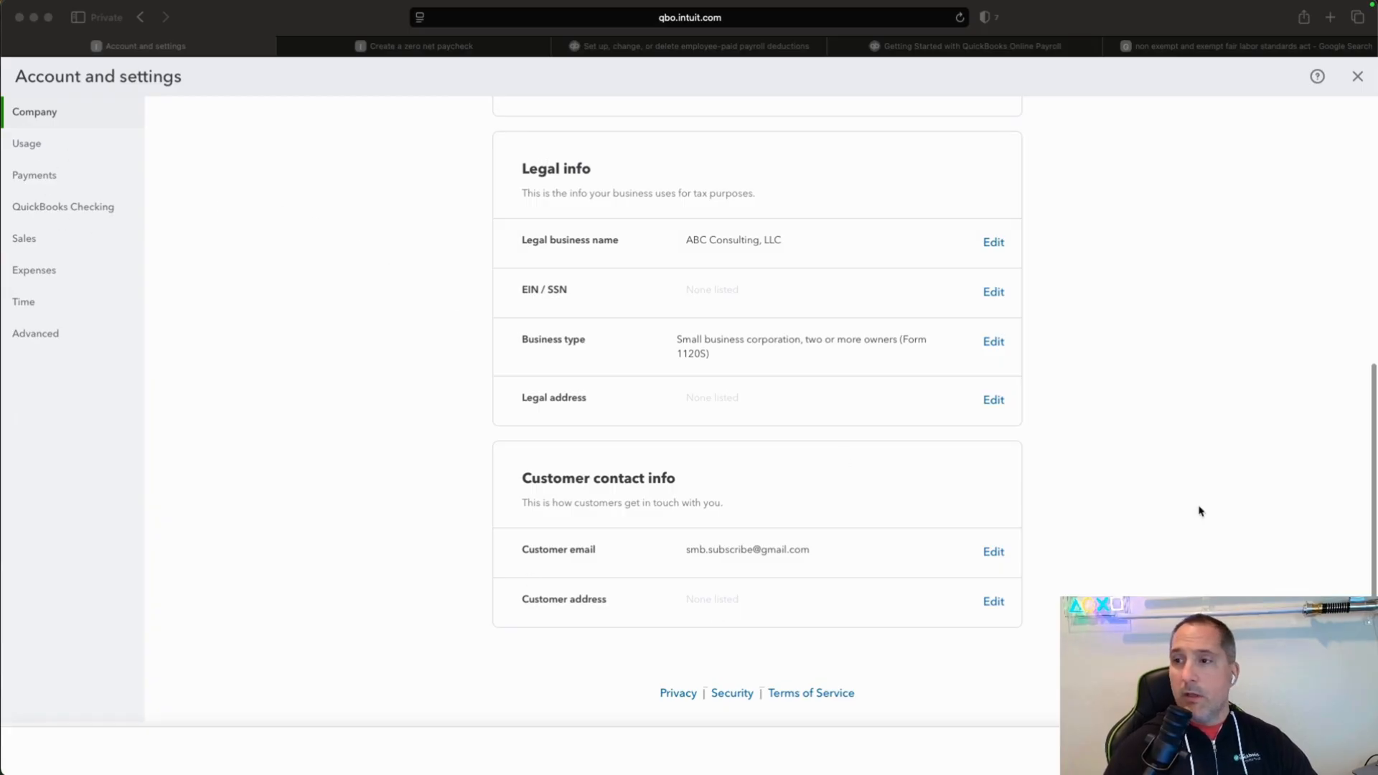
left_click(1358, 79)
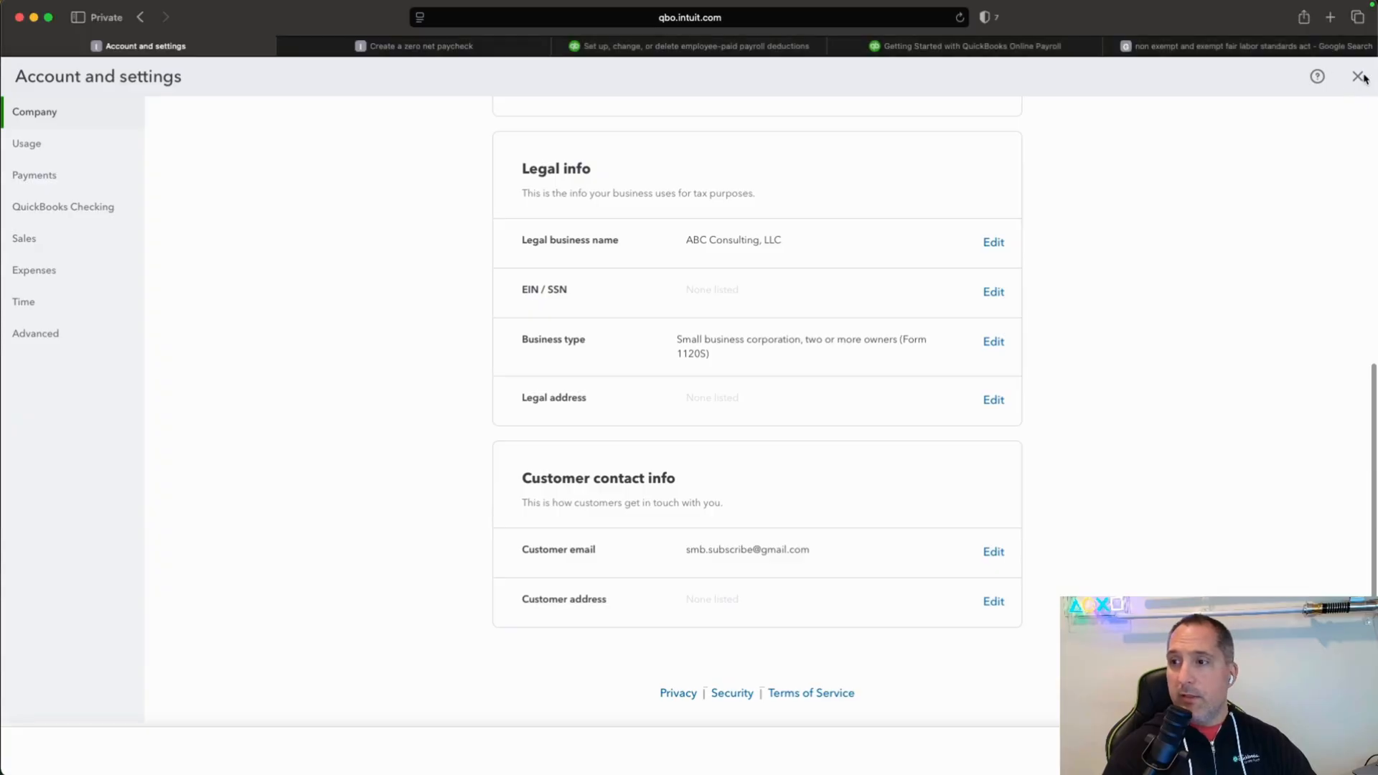
left_click(1357, 76)
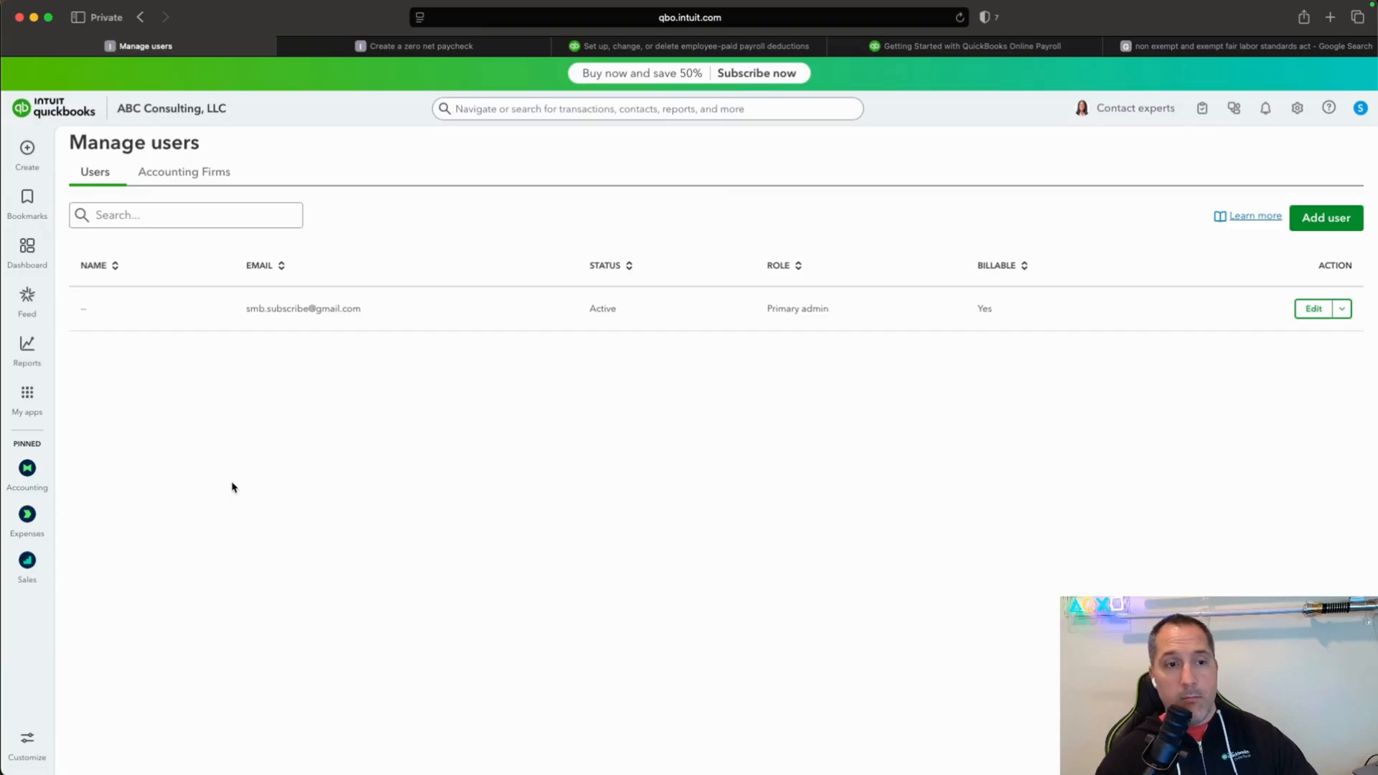
left_click(34, 265)
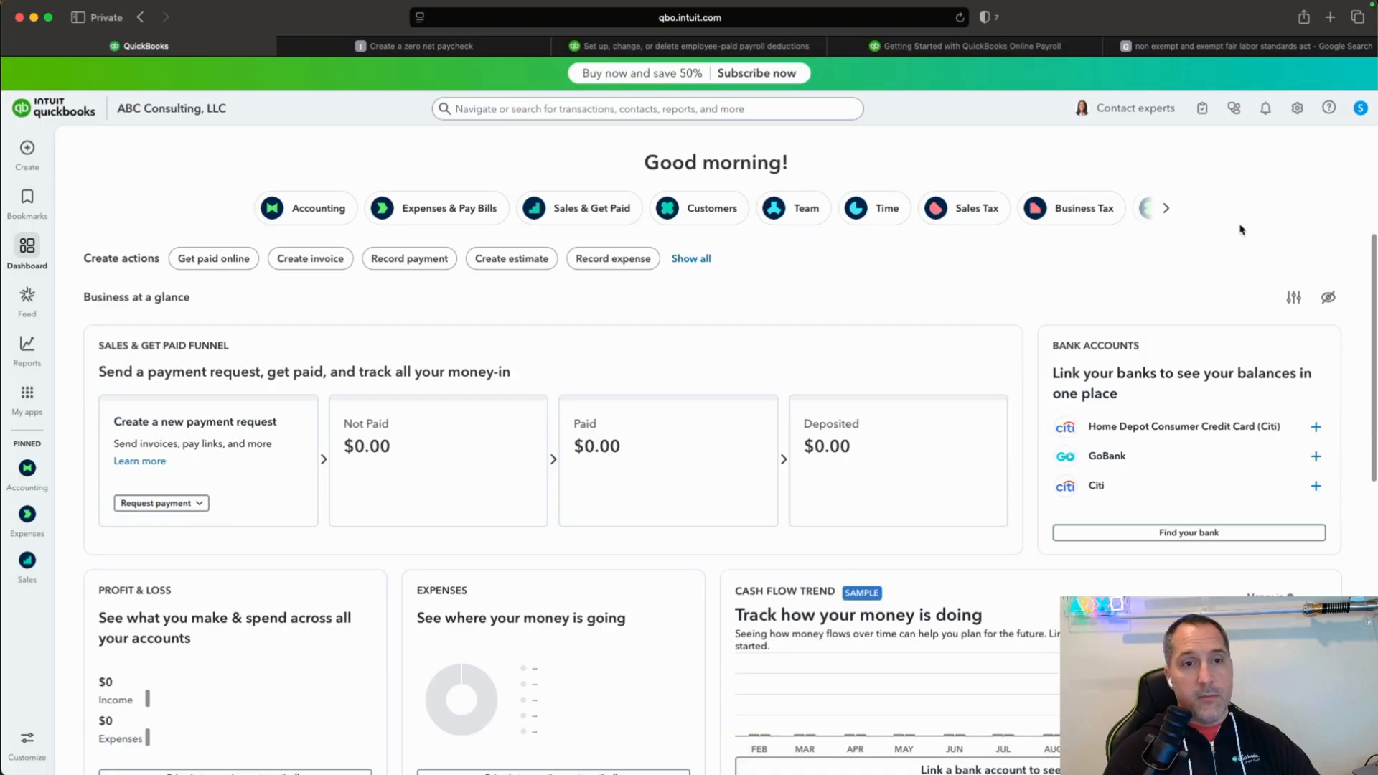
Examine the QuickBooks Essentials trial and its monthly subscription price in the subscription and billing details.
left_click(1298, 109)
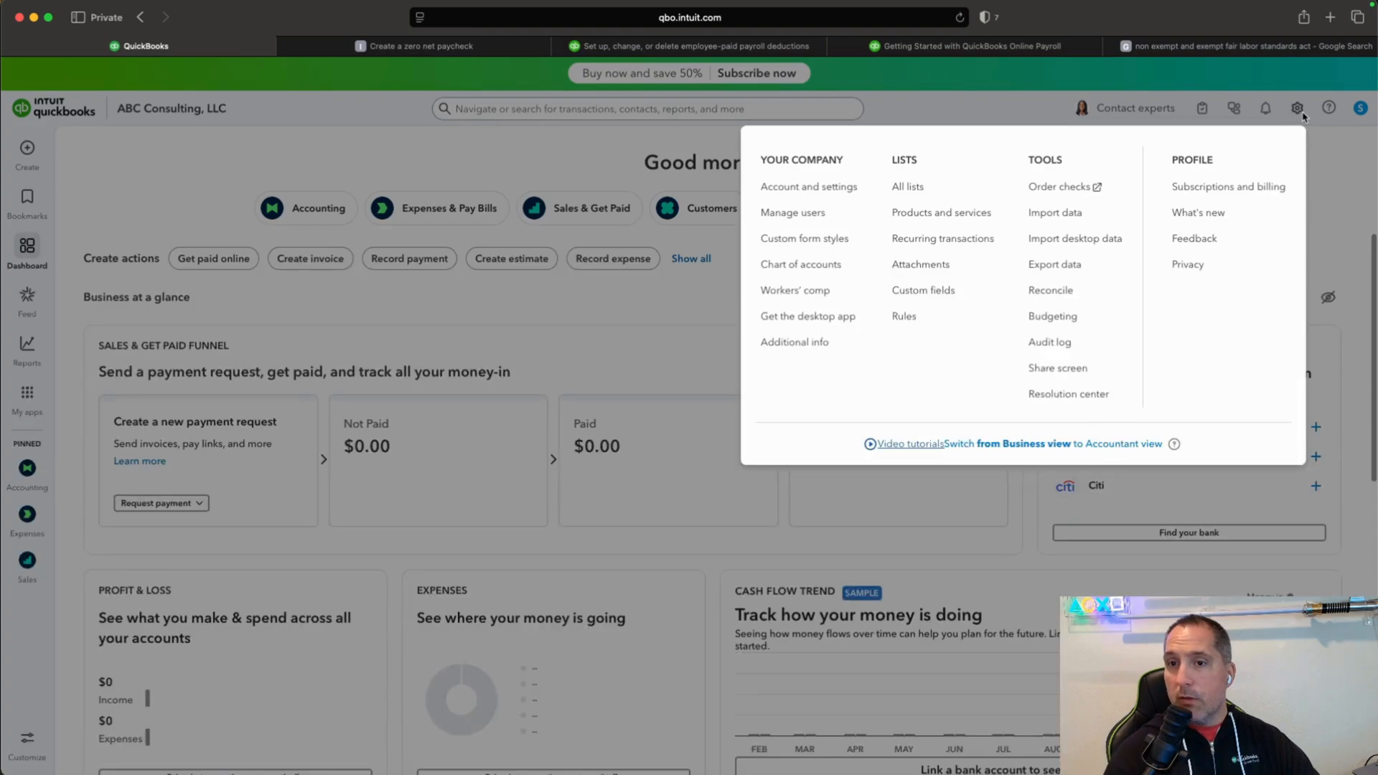
left_click(1240, 188)
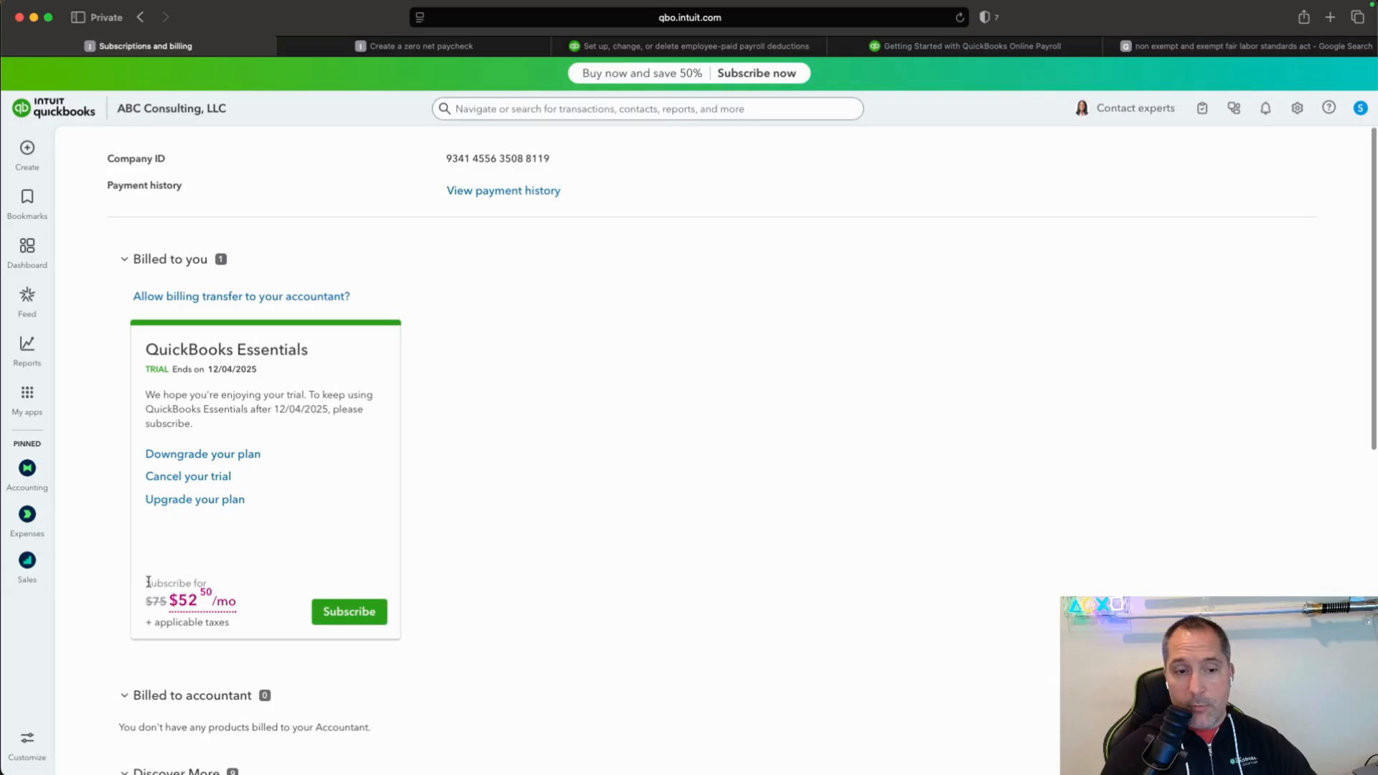
left_click_drag(149, 582, 323, 579)
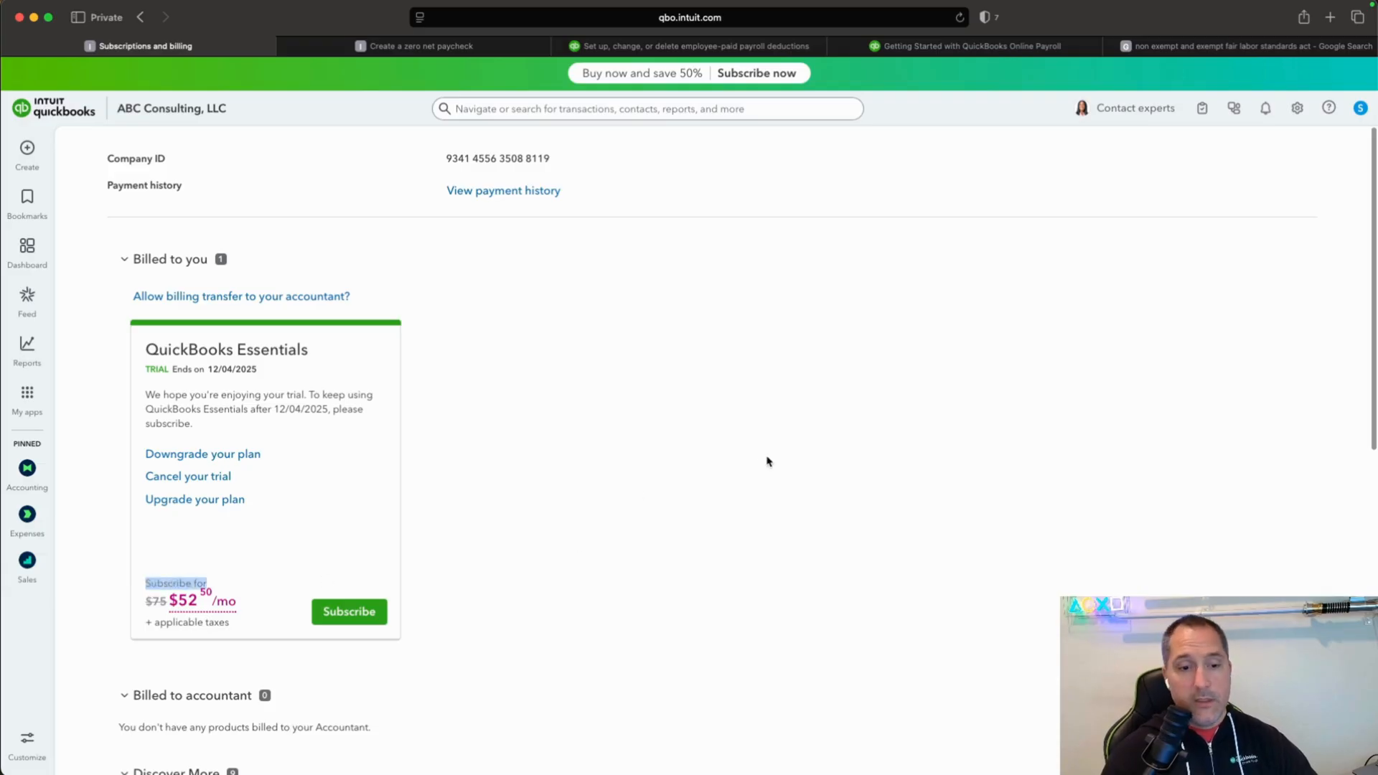
scroll(768, 460, "down", 1)
scroll(769, 462, "up", 1)
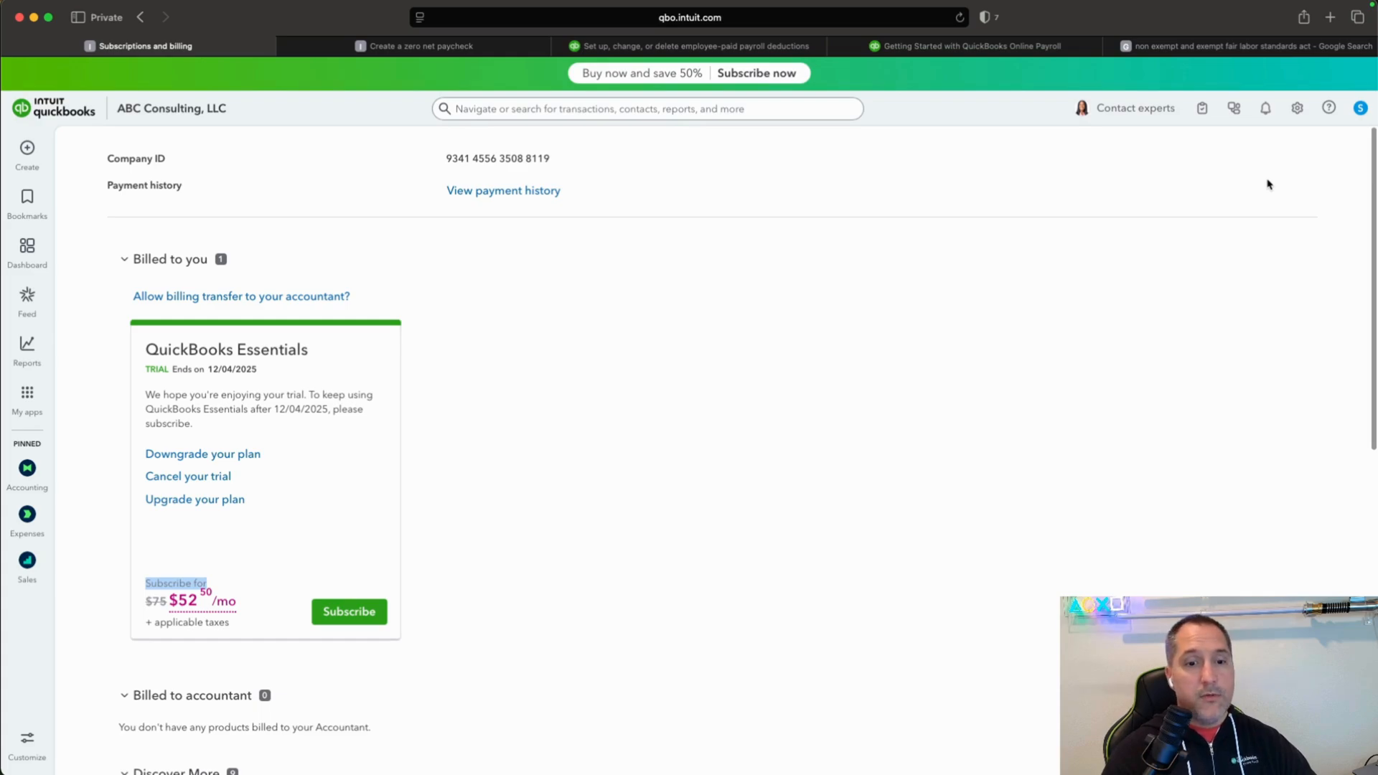
Compare the QuickBooks Payroll plans and sign up for the Core plan with the 50% discount.
scroll(1030, 316, "down", 10)
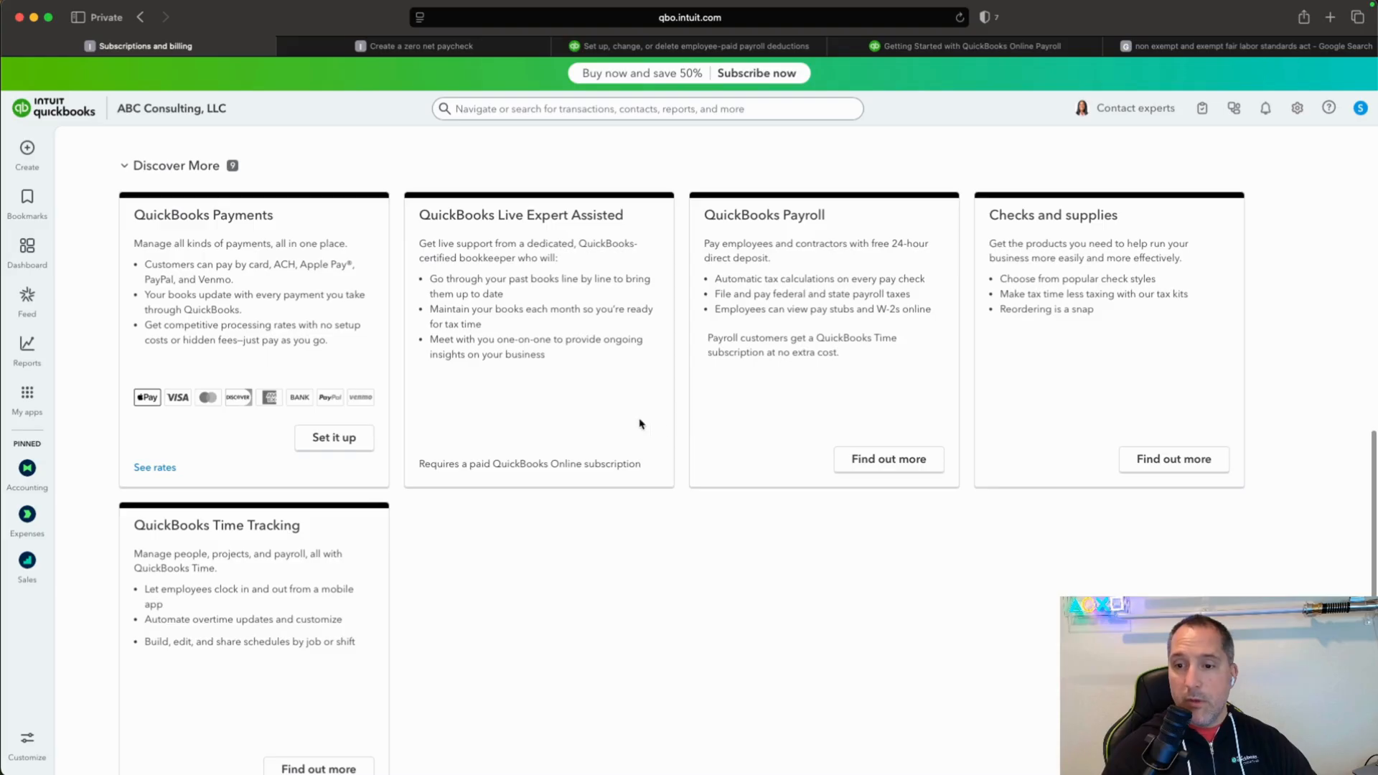
left_click(881, 458)
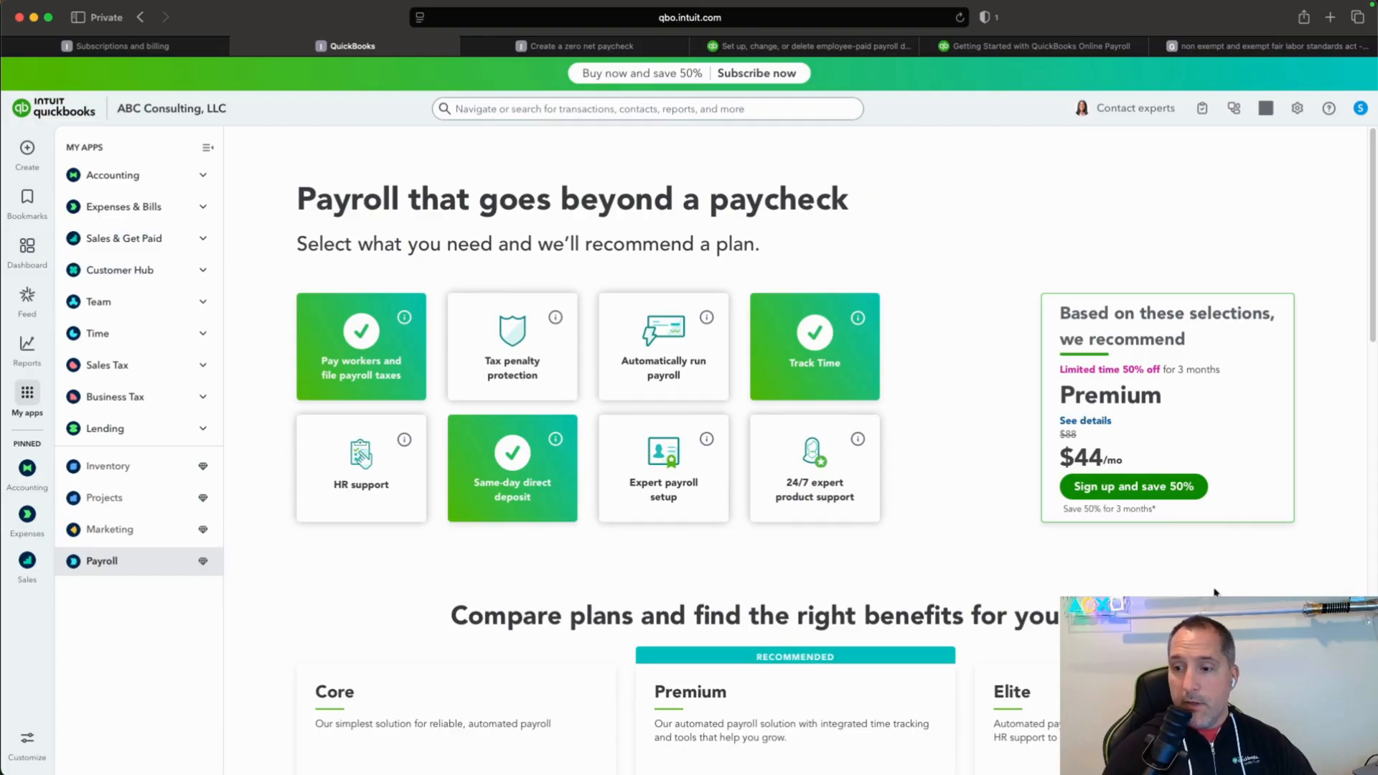
scroll(1215, 600, "down", 1)
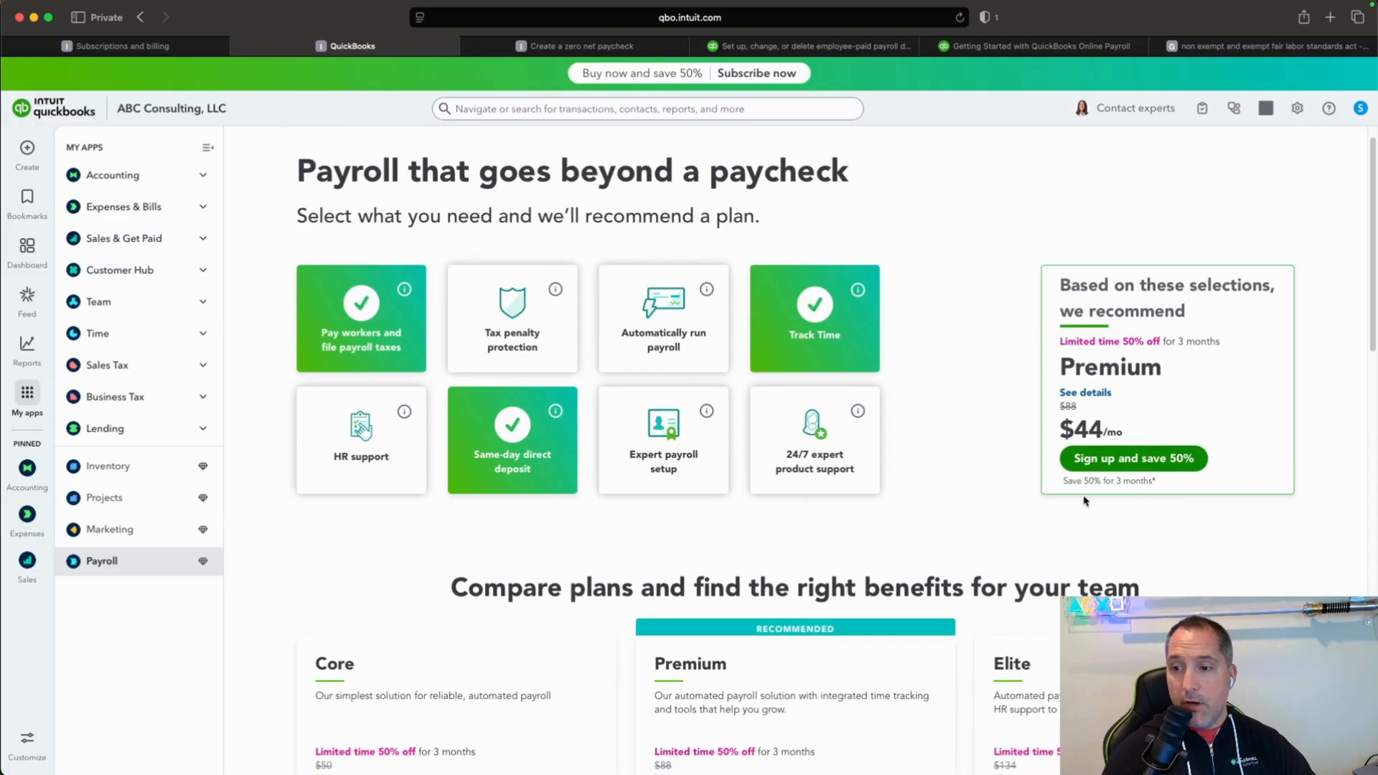
left_click_drag(1065, 483, 1101, 482)
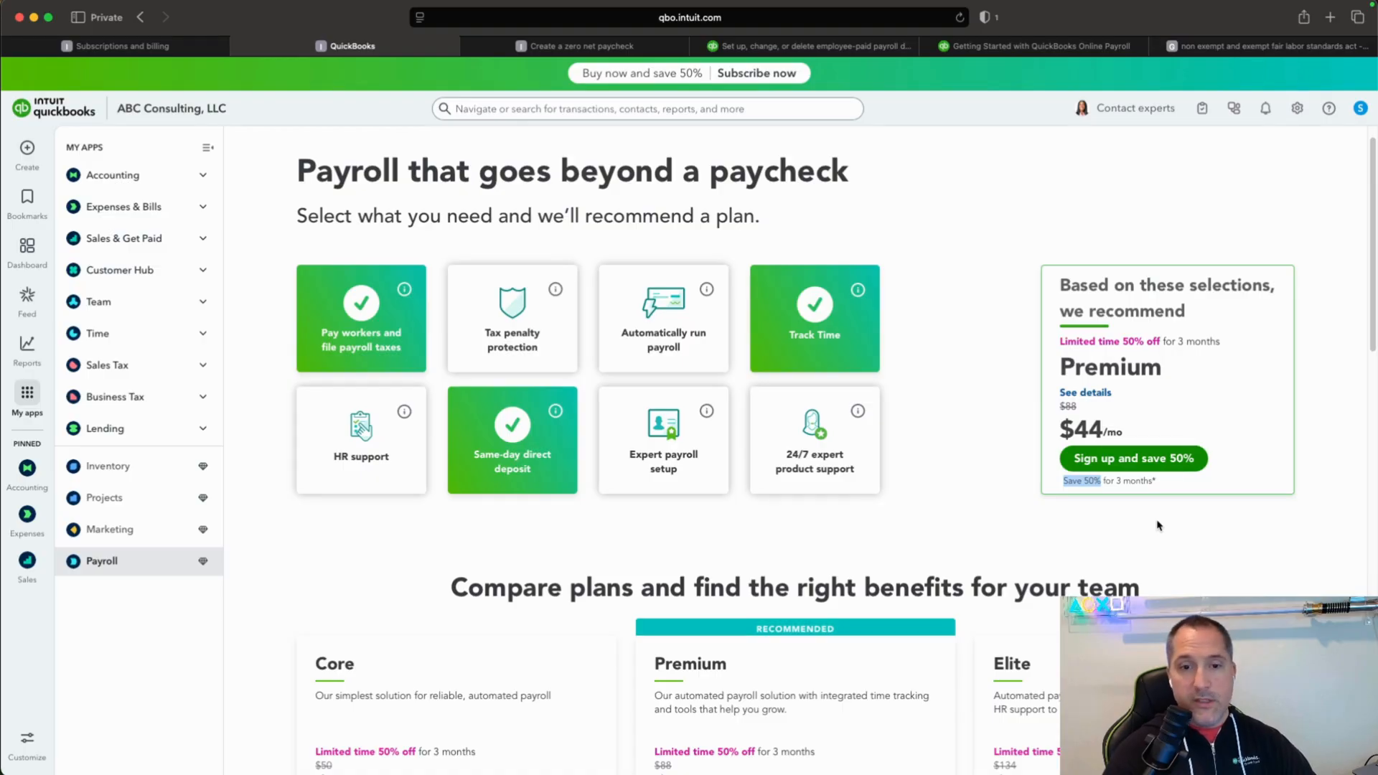
scroll(431, 529, "down", 4)
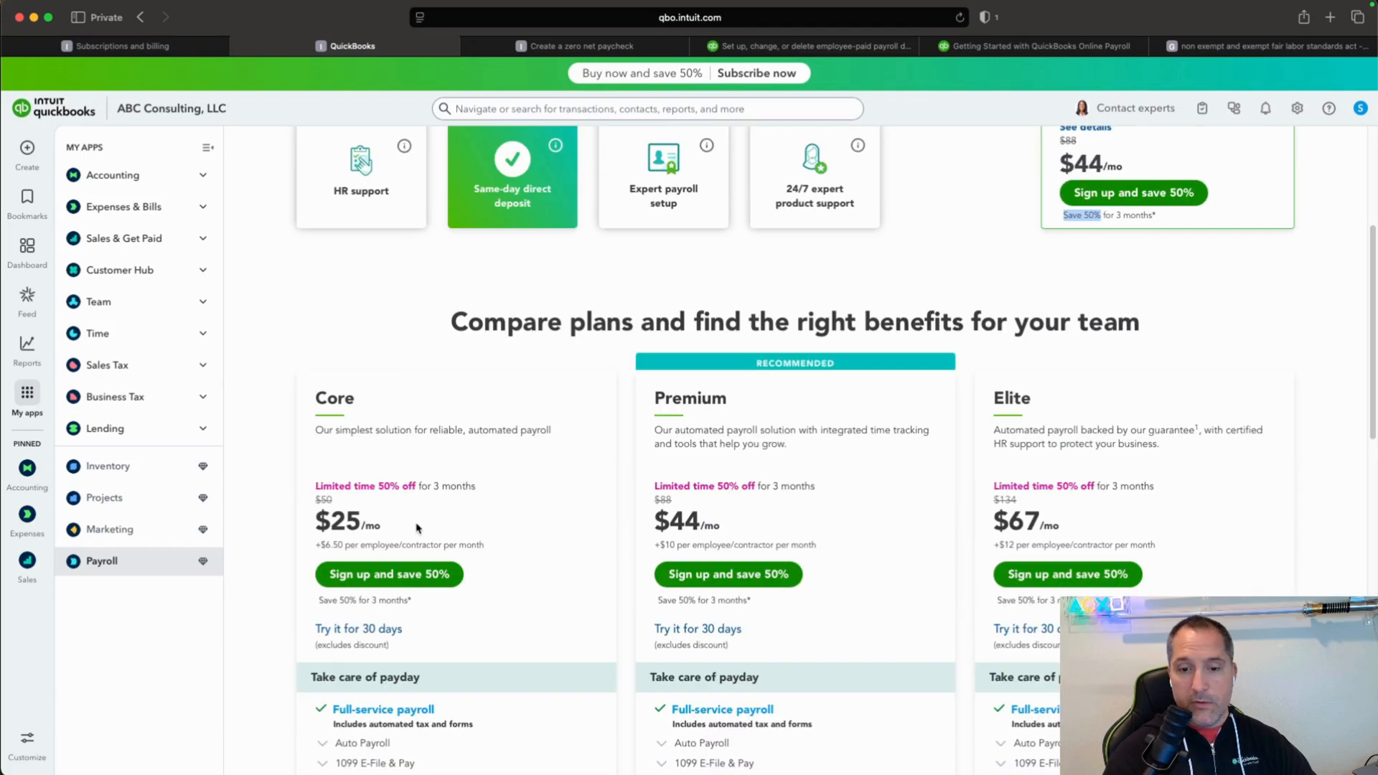
scroll(541, 535, "down", 2)
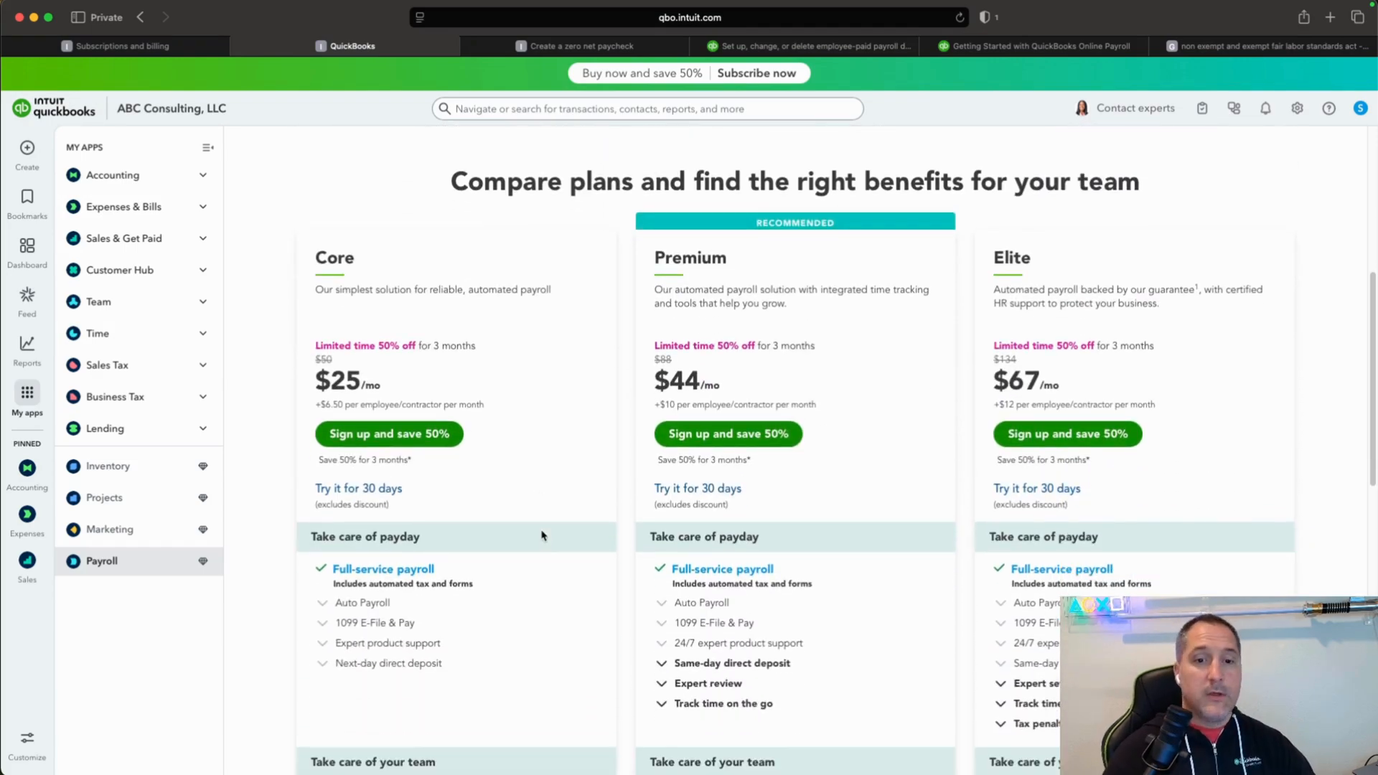
left_click(351, 435)
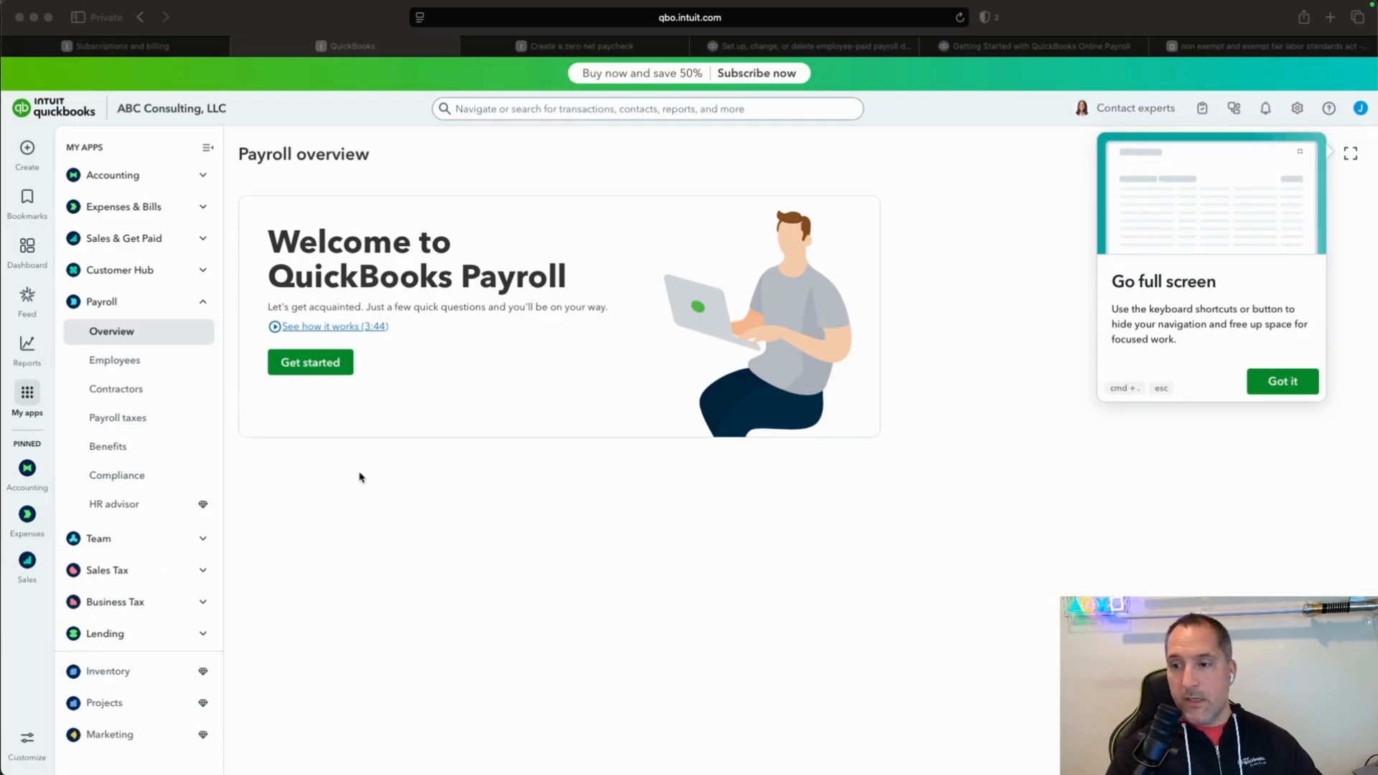
Start the payroll setup, answer No to whether employees were paid in 2025, and continue.
left_click(331, 370)
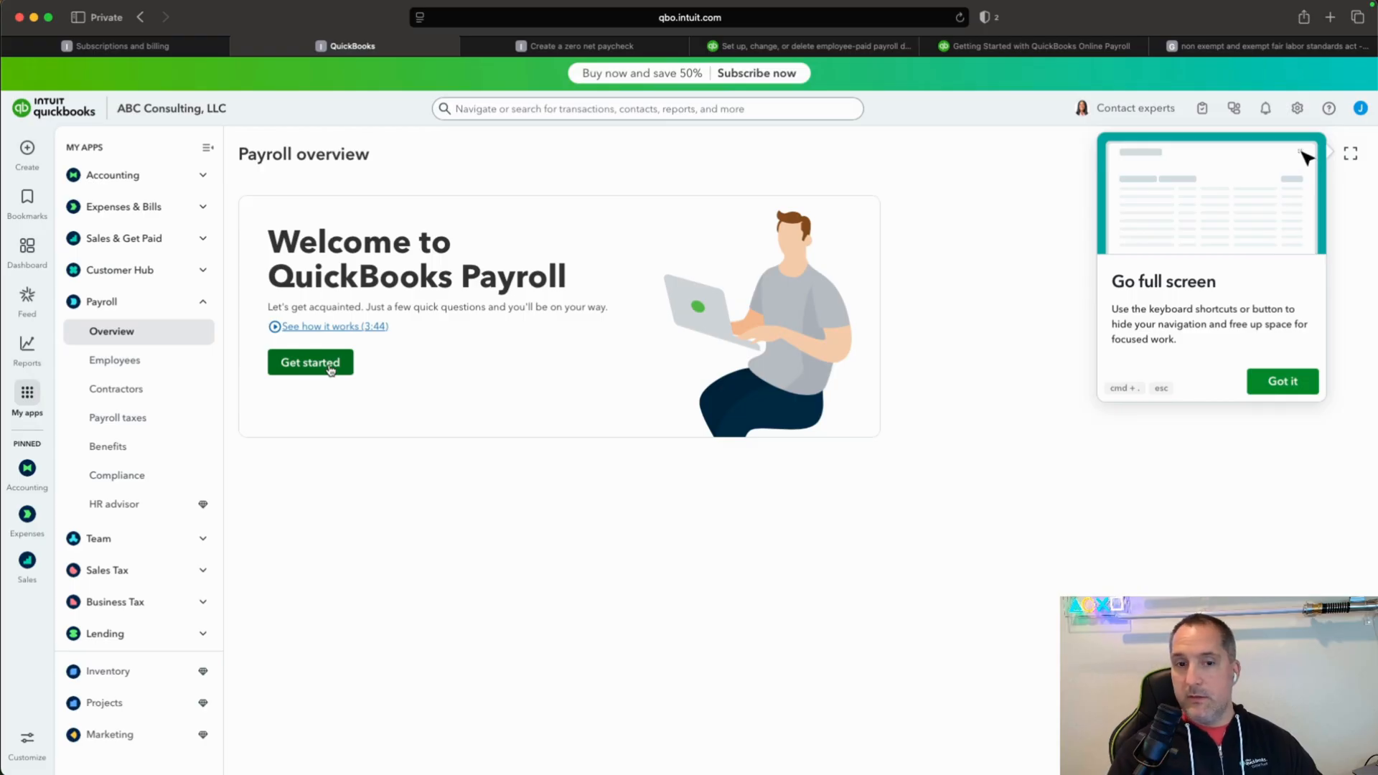
left_click(332, 370)
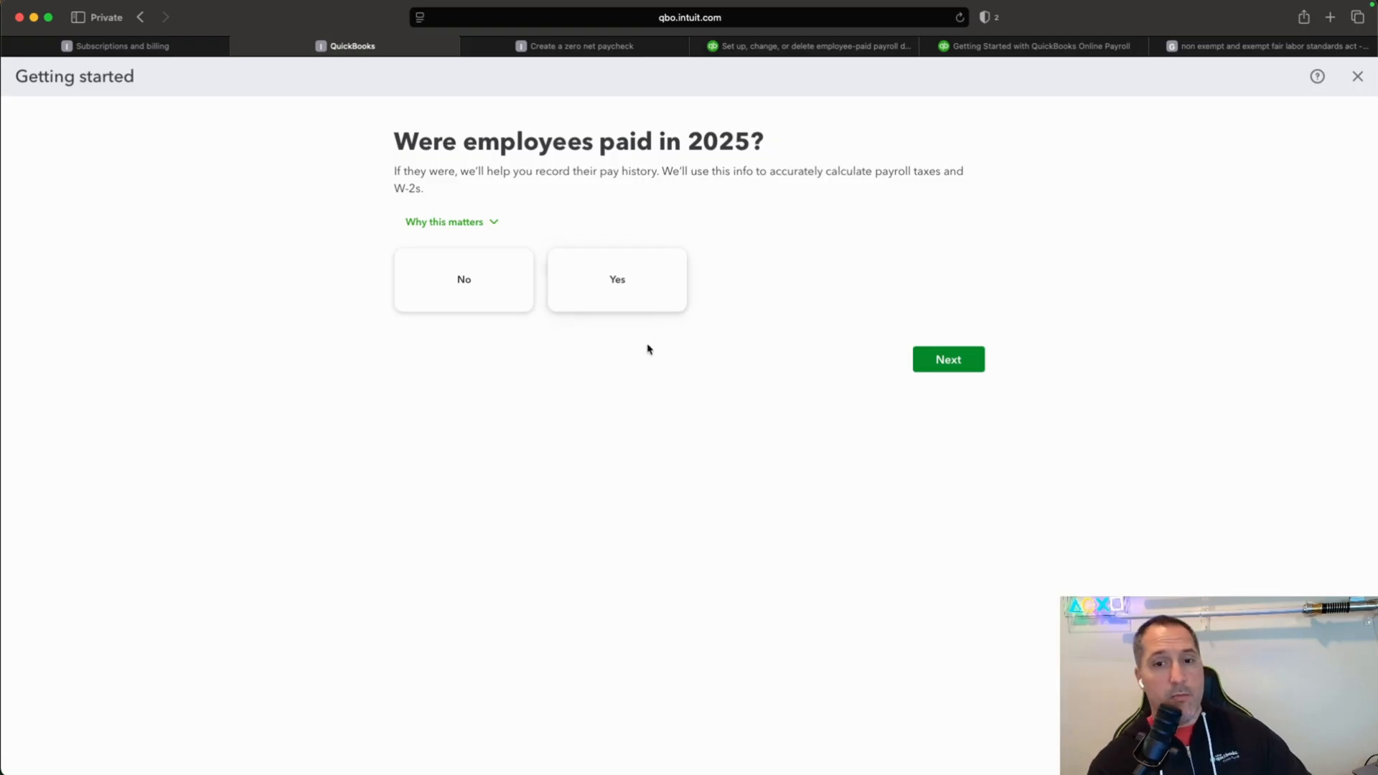
left_click(480, 299)
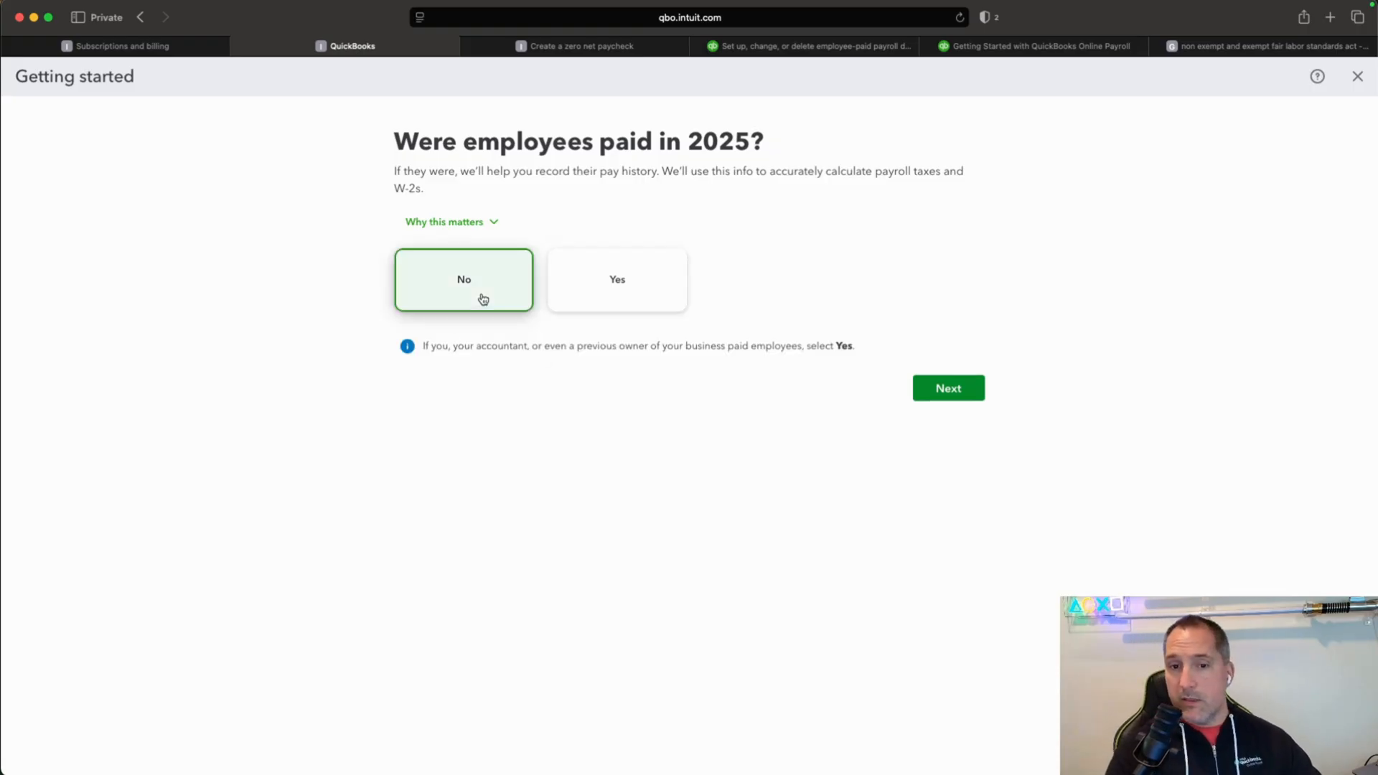
left_click(940, 388)
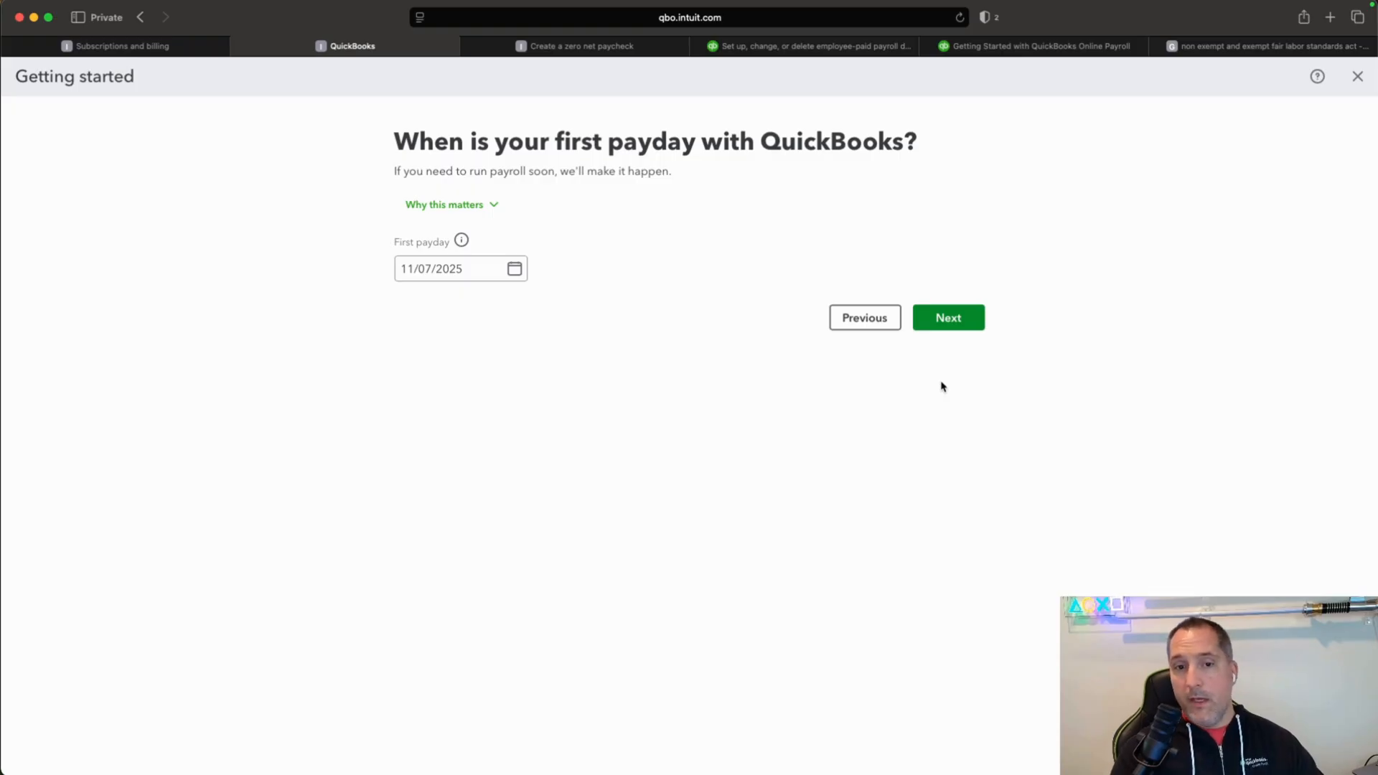
Set the first payday with QuickBooks to 11/07/2025 and continue to the primary work location.
left_click(520, 279)
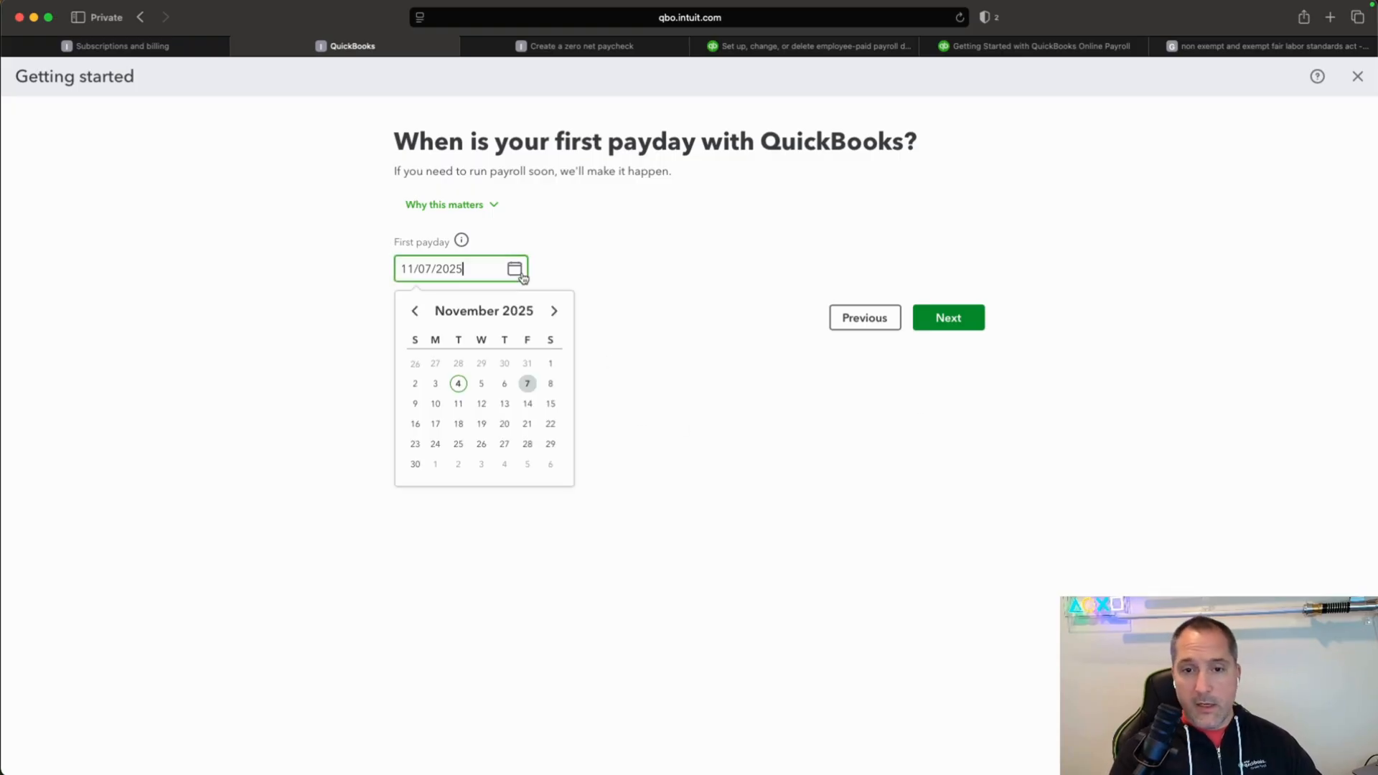
left_click(528, 390)
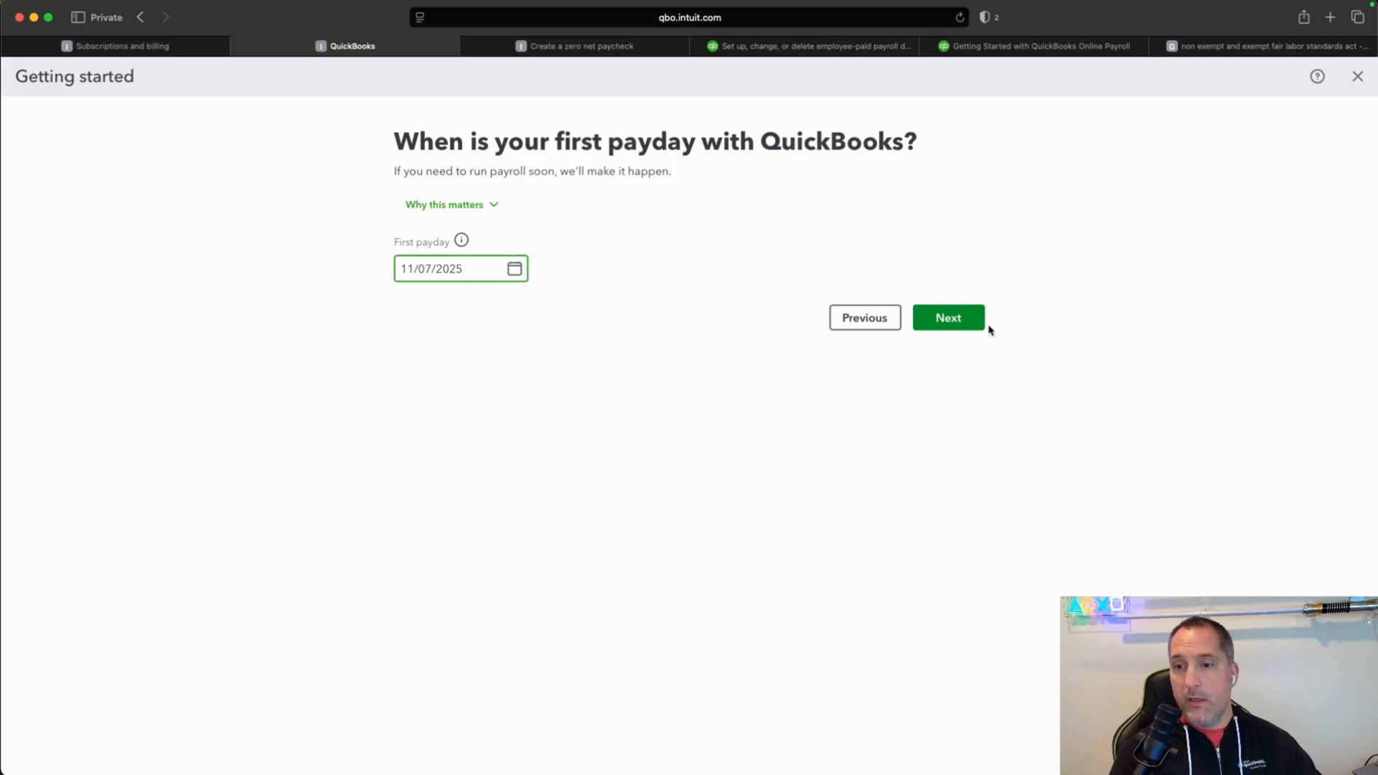
left_click(957, 328)
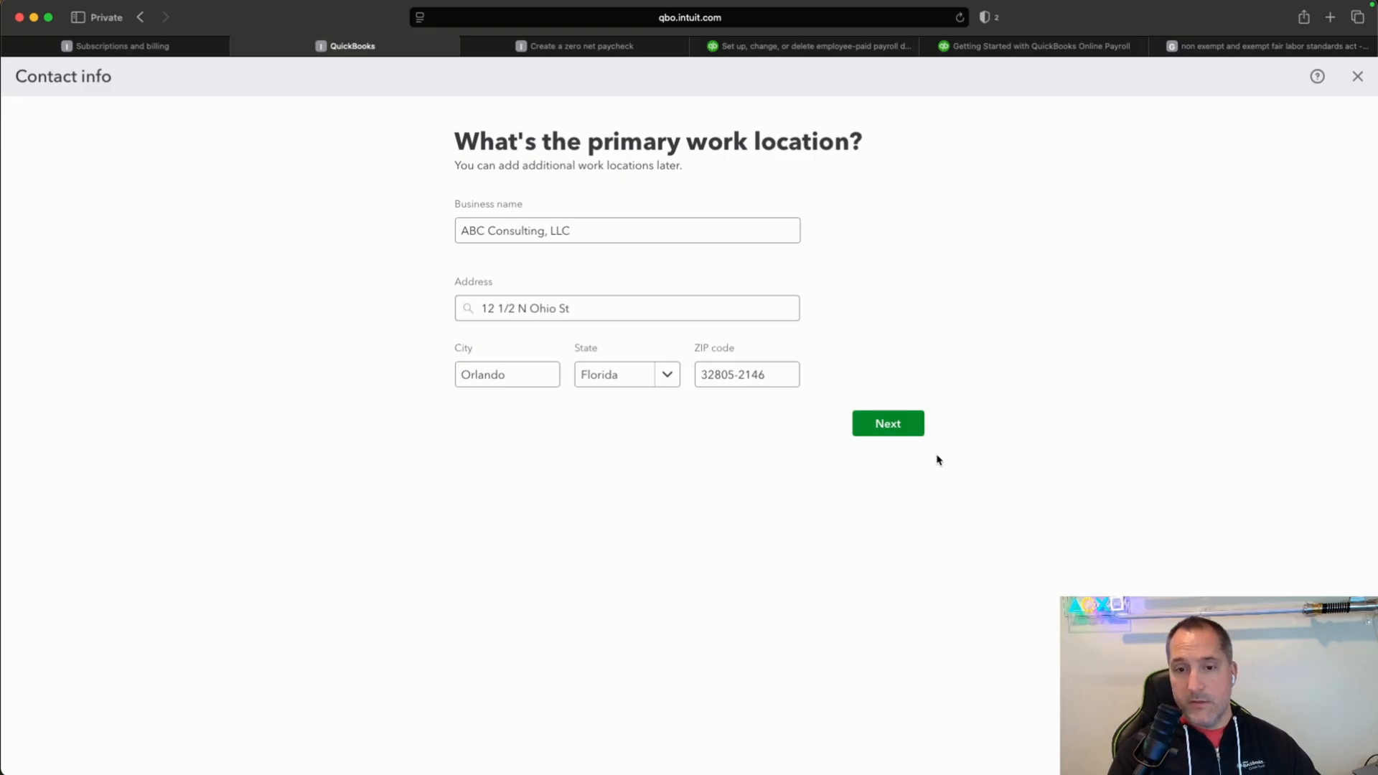
Confirm the primary work location, and expand the automated taxes and forms summary in the Payroll Tax Center.
left_click(913, 430)
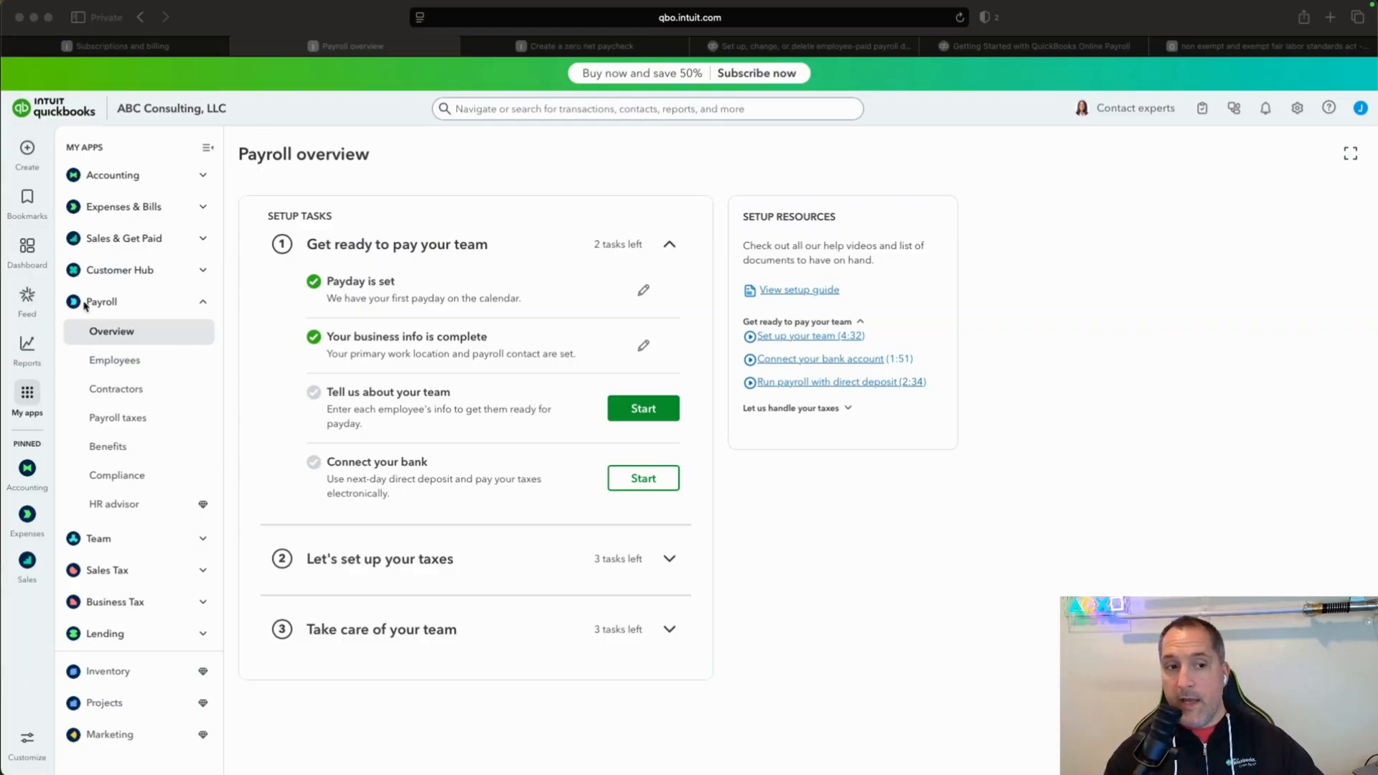
left_click(122, 422)
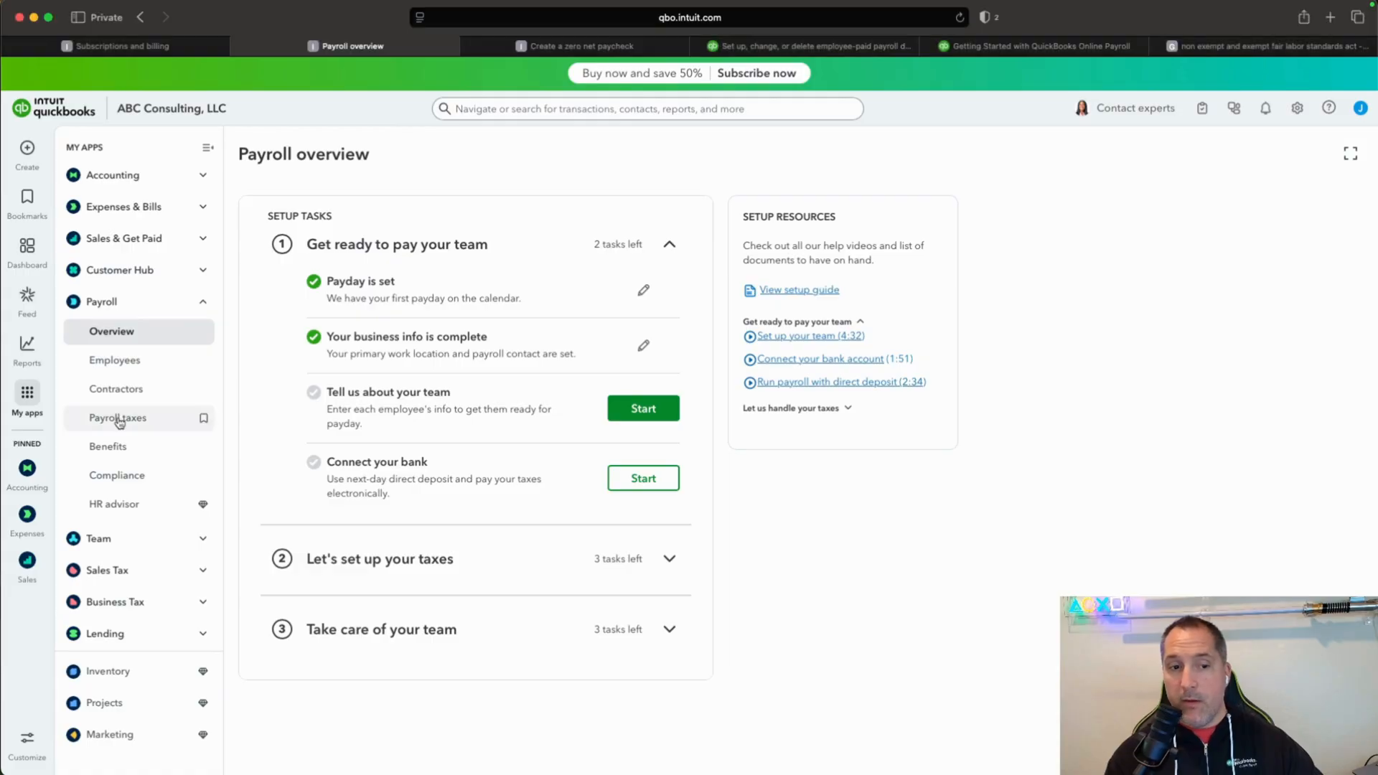
left_click(122, 422)
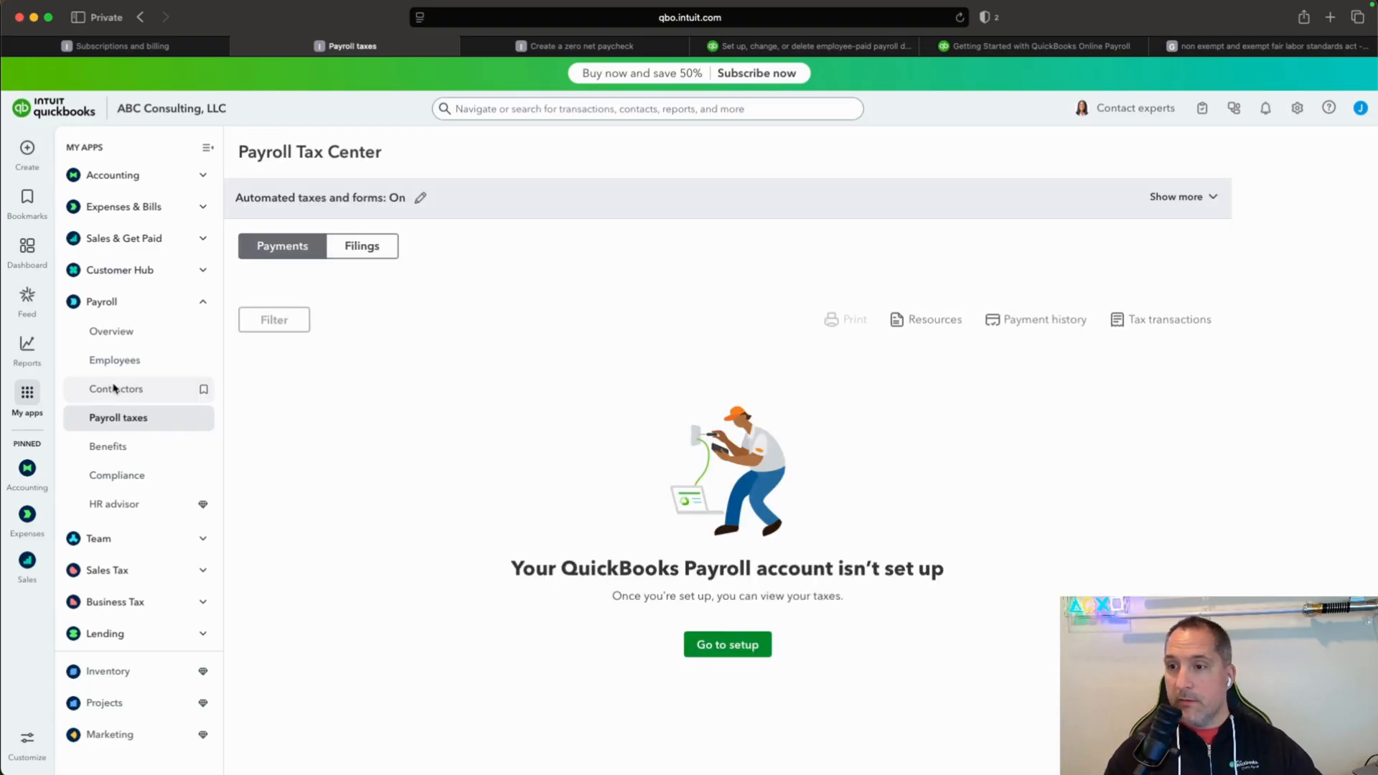
left_click(1209, 198)
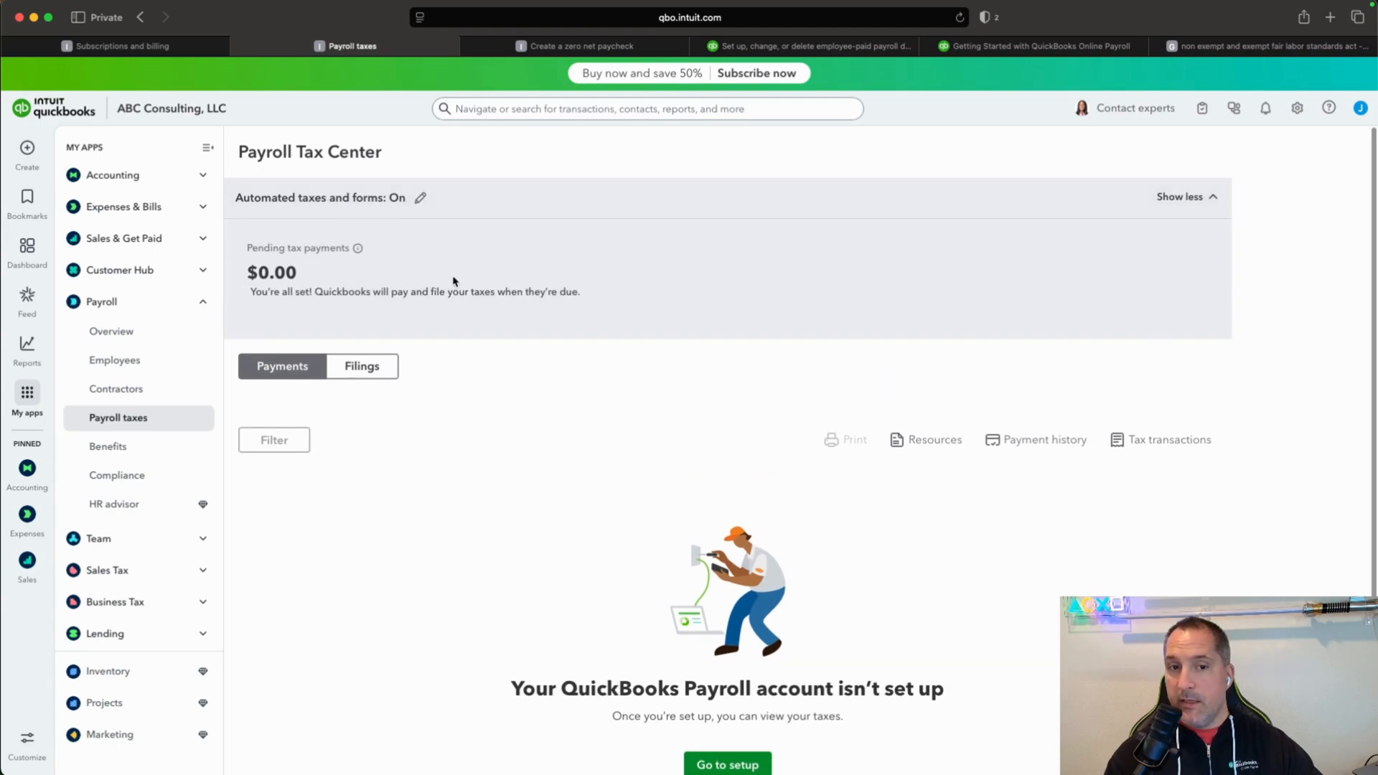
Turn off automated taxes and forms in the payroll settings, keeping "I'll initiate payments and filings using QuickBooks", and confirm the change.
left_click(421, 203)
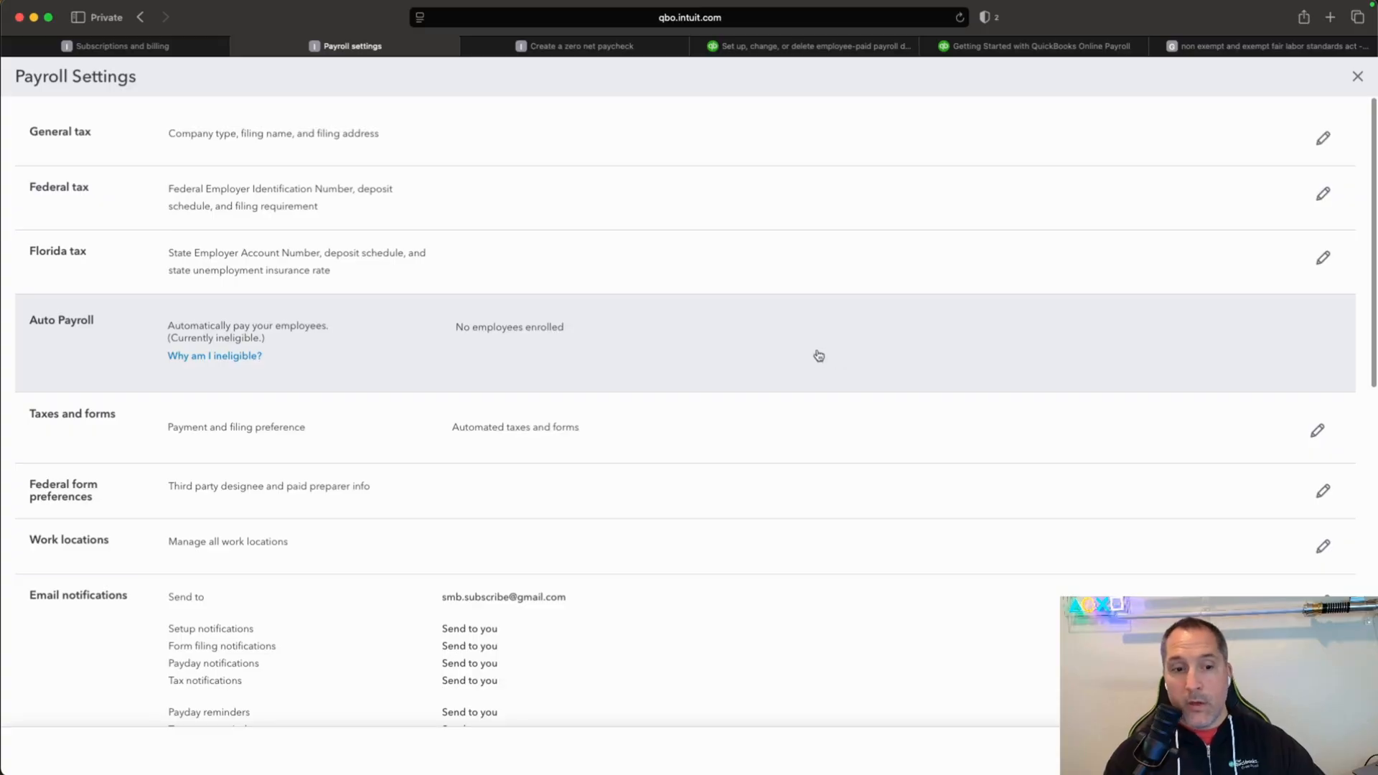
scroll(818, 355, "down", 1)
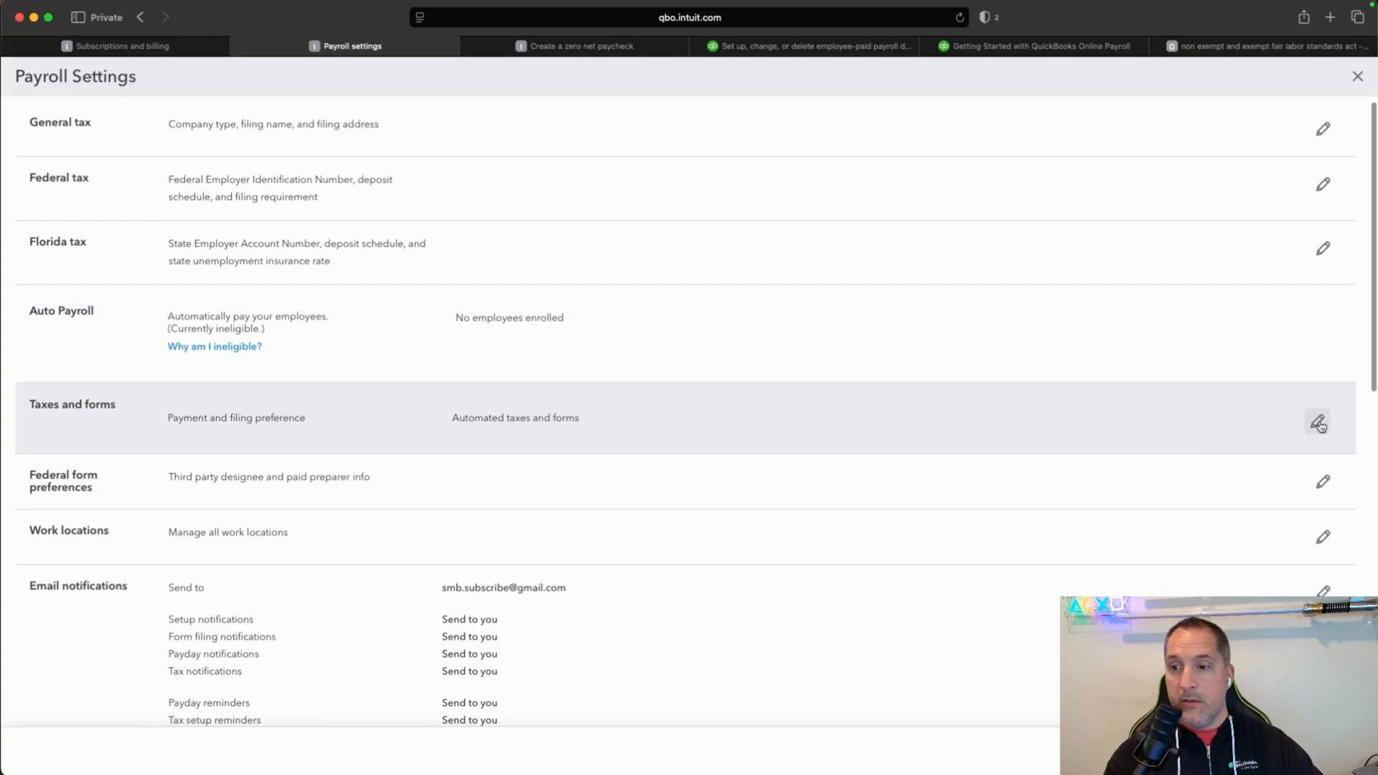
left_click(1319, 424)
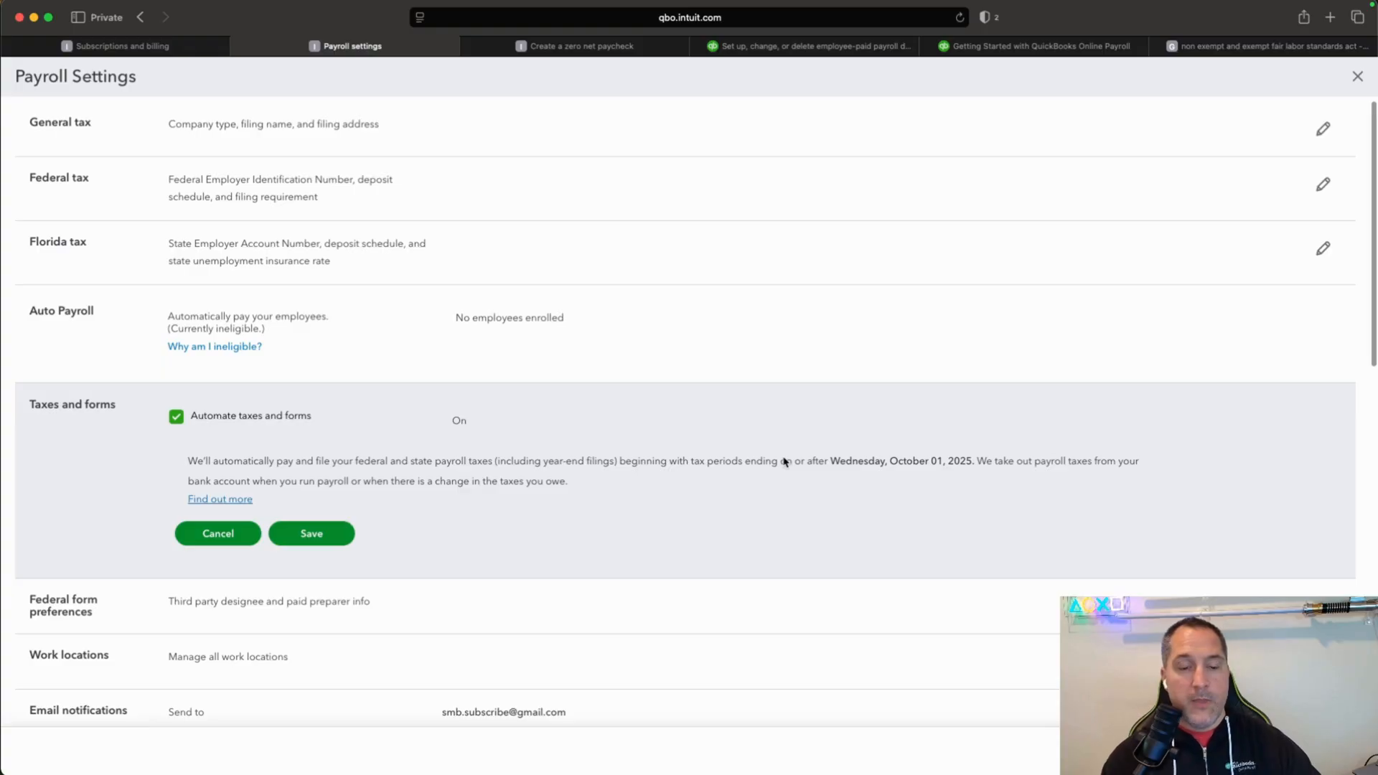
left_click_drag(193, 420, 313, 424)
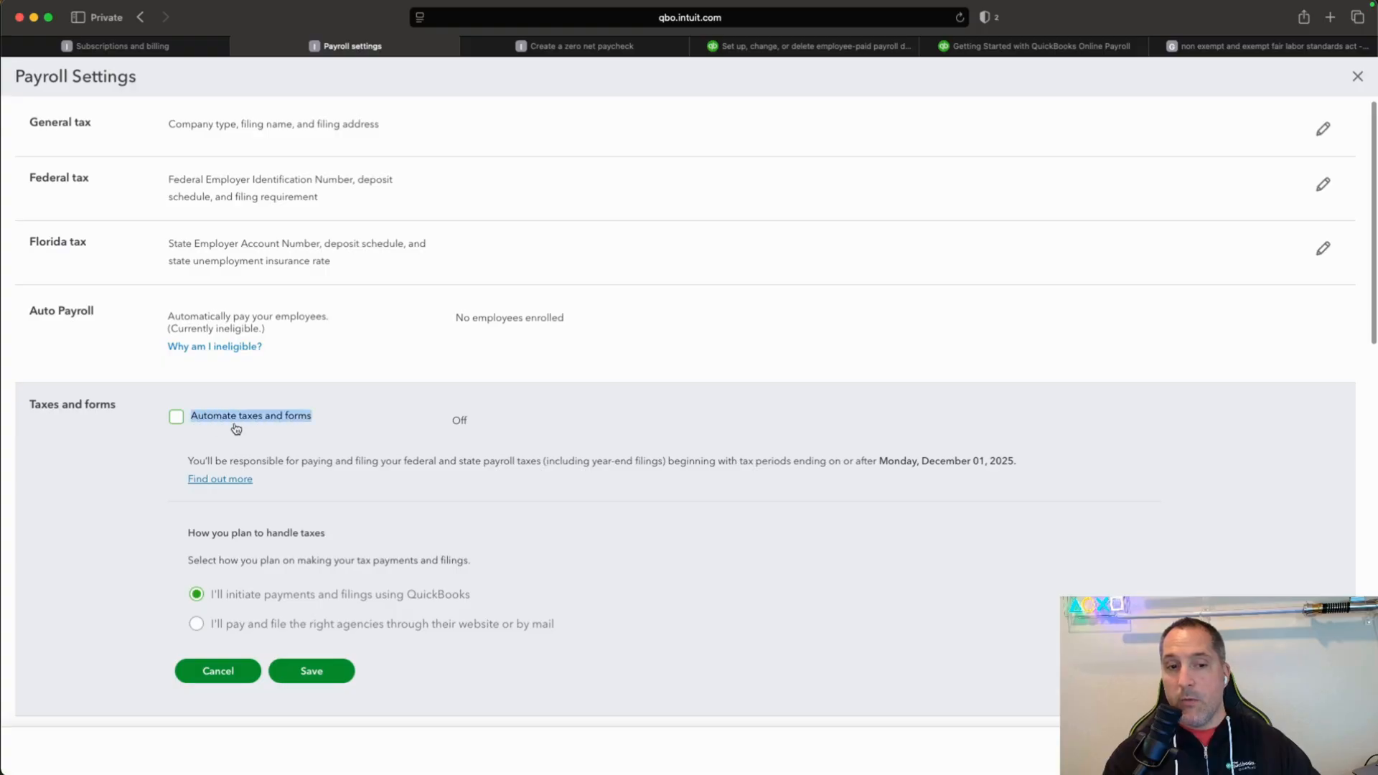
left_click(308, 417)
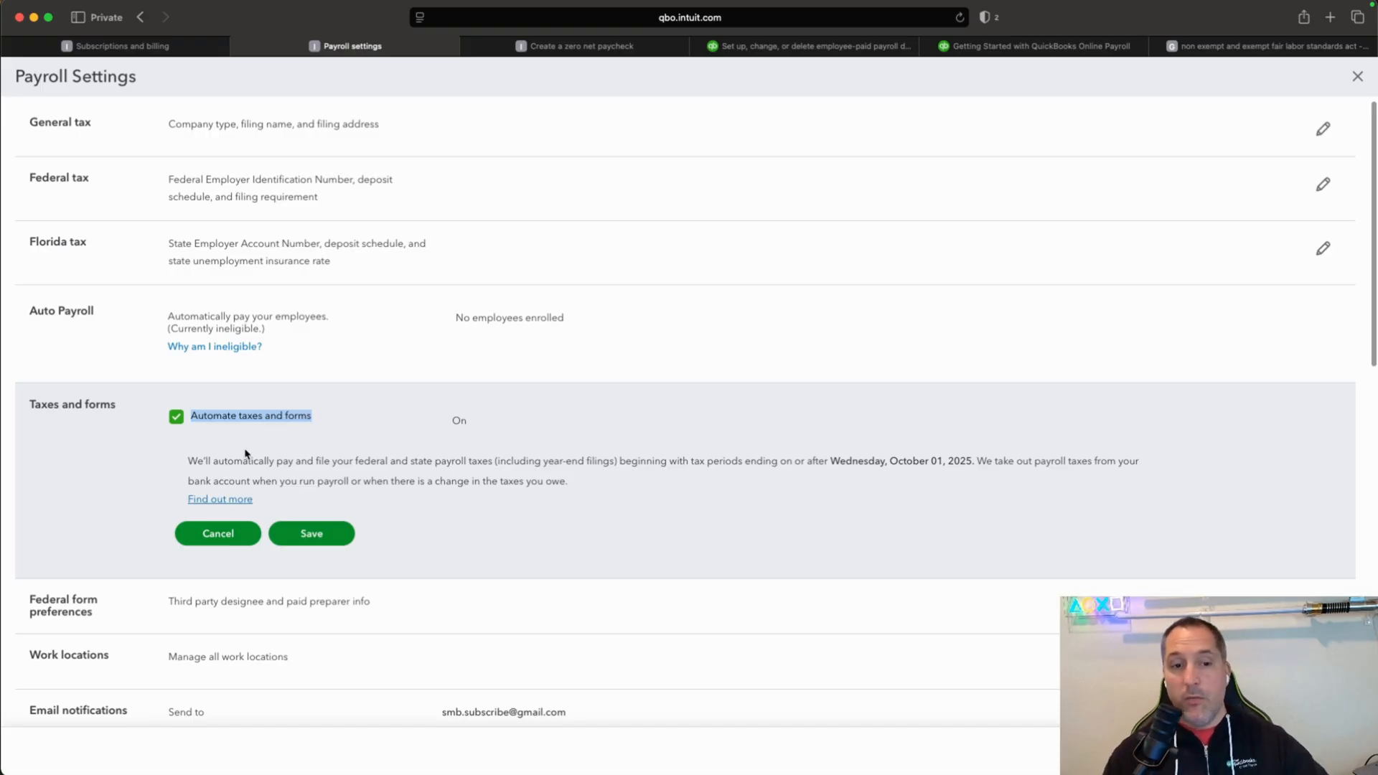
left_click(180, 424)
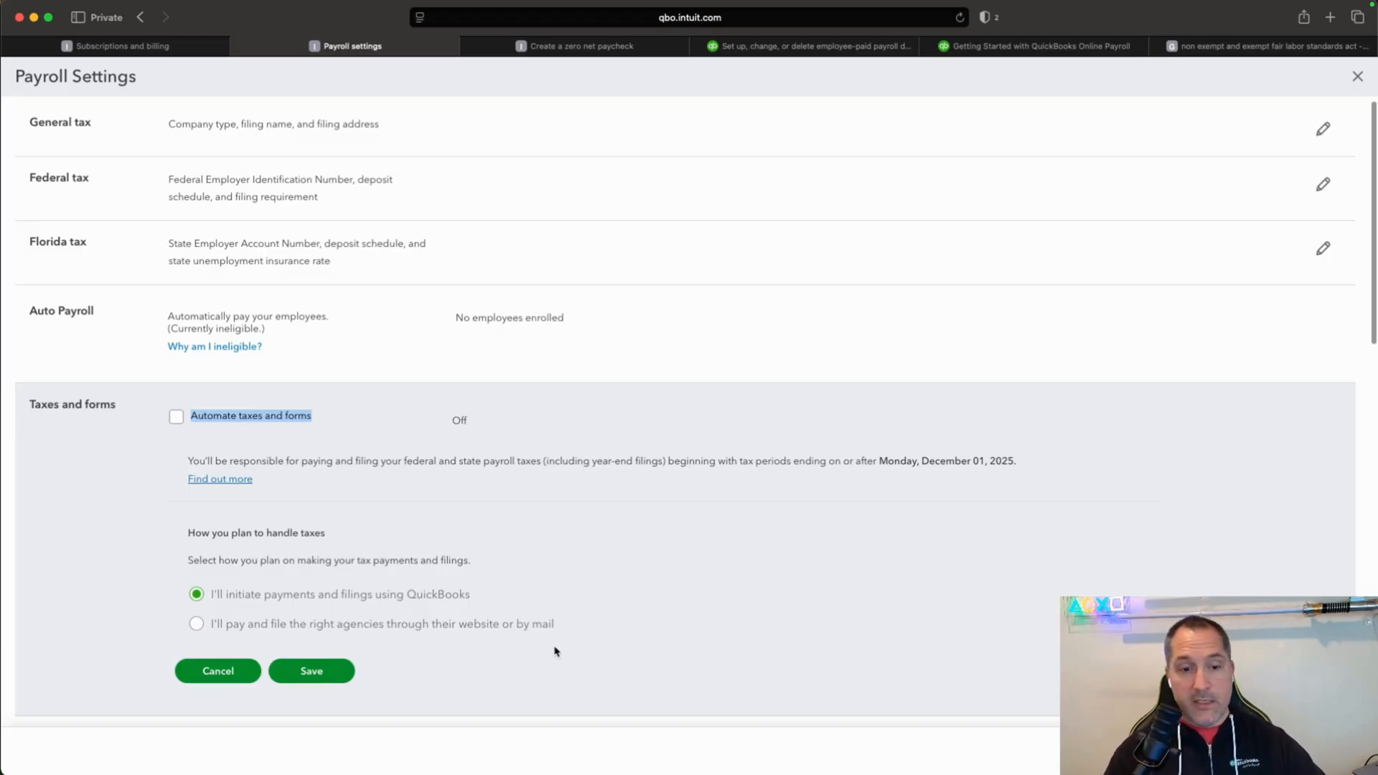
left_click(320, 673)
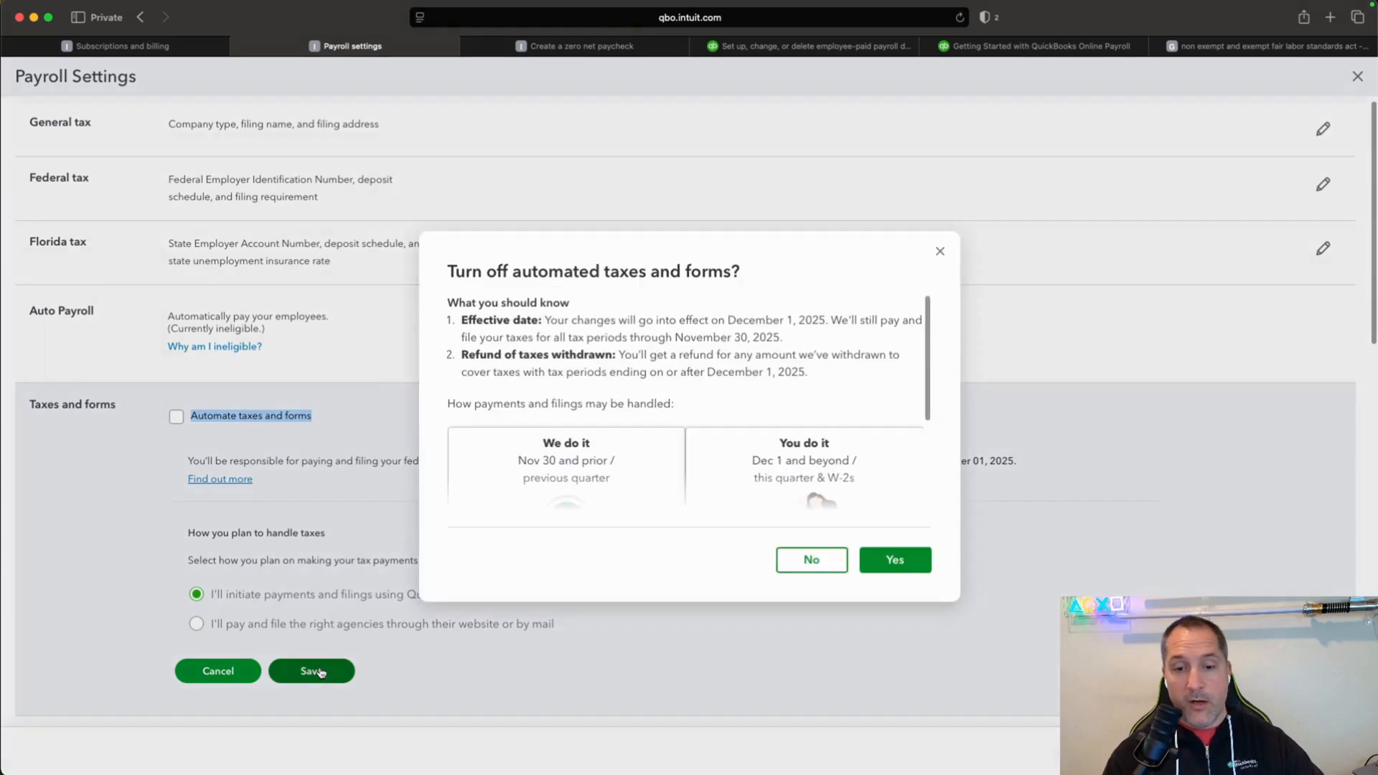
left_click(922, 569)
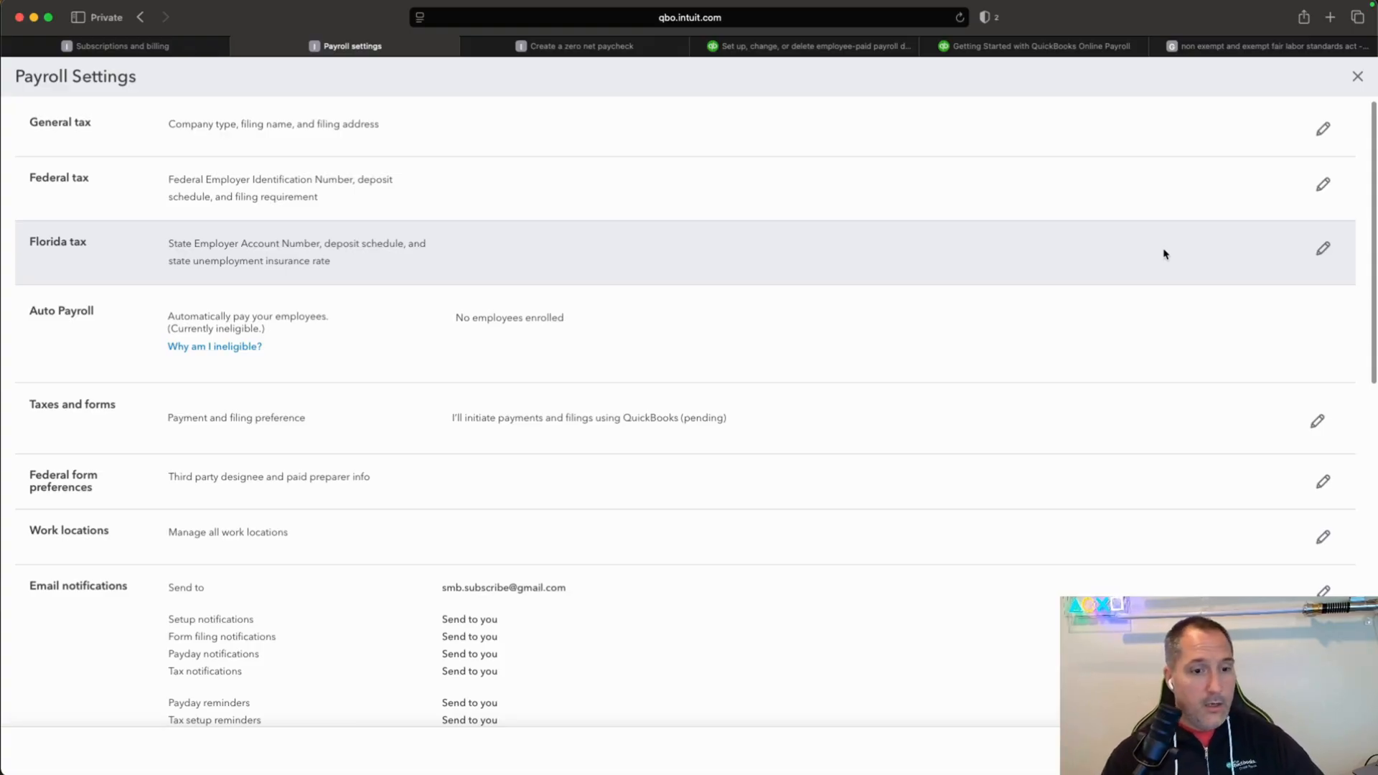
Look through the remaining payroll settings, close them and return to the payroll overview.
scroll(1216, 585, "down", 10)
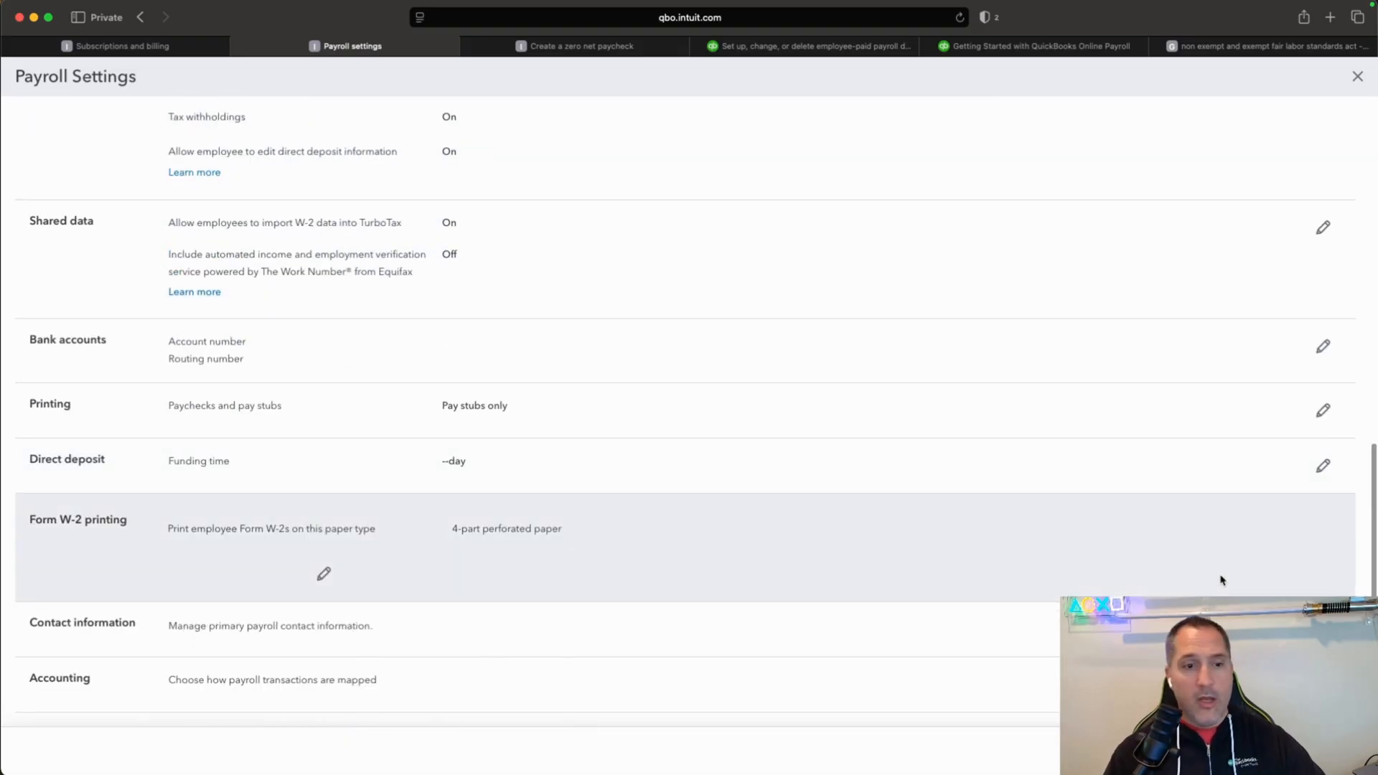
scroll(1222, 580, "up", 10)
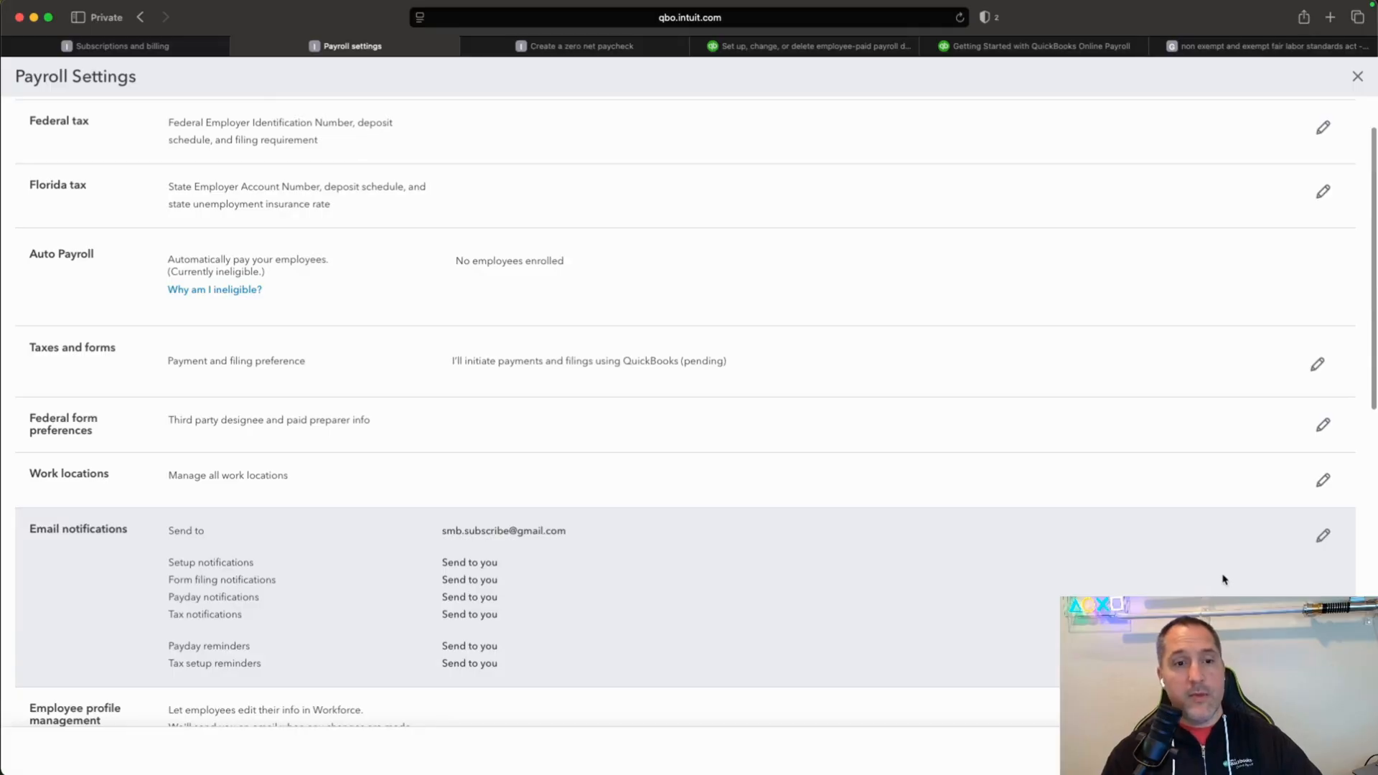
left_click(1357, 76)
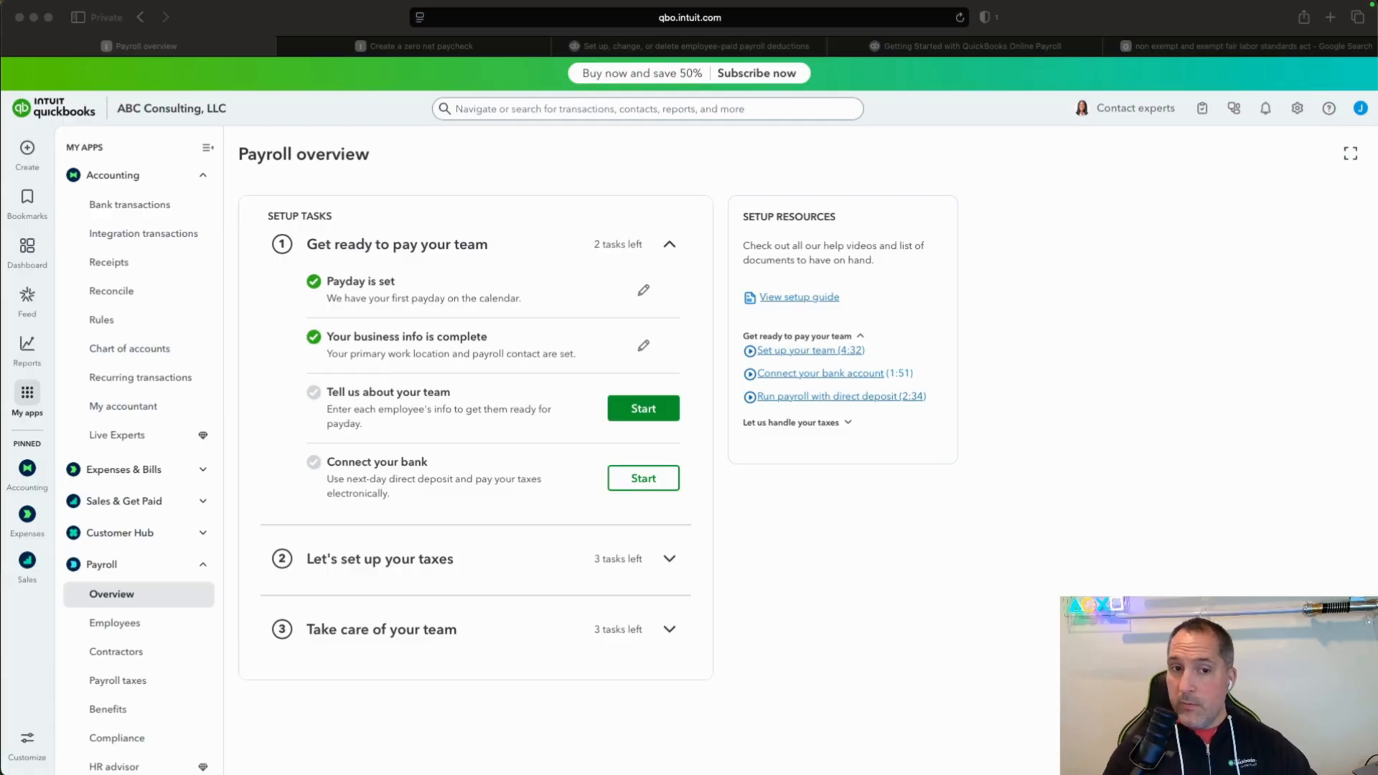
left_click(241, 156)
left_click_drag(240, 155, 377, 159)
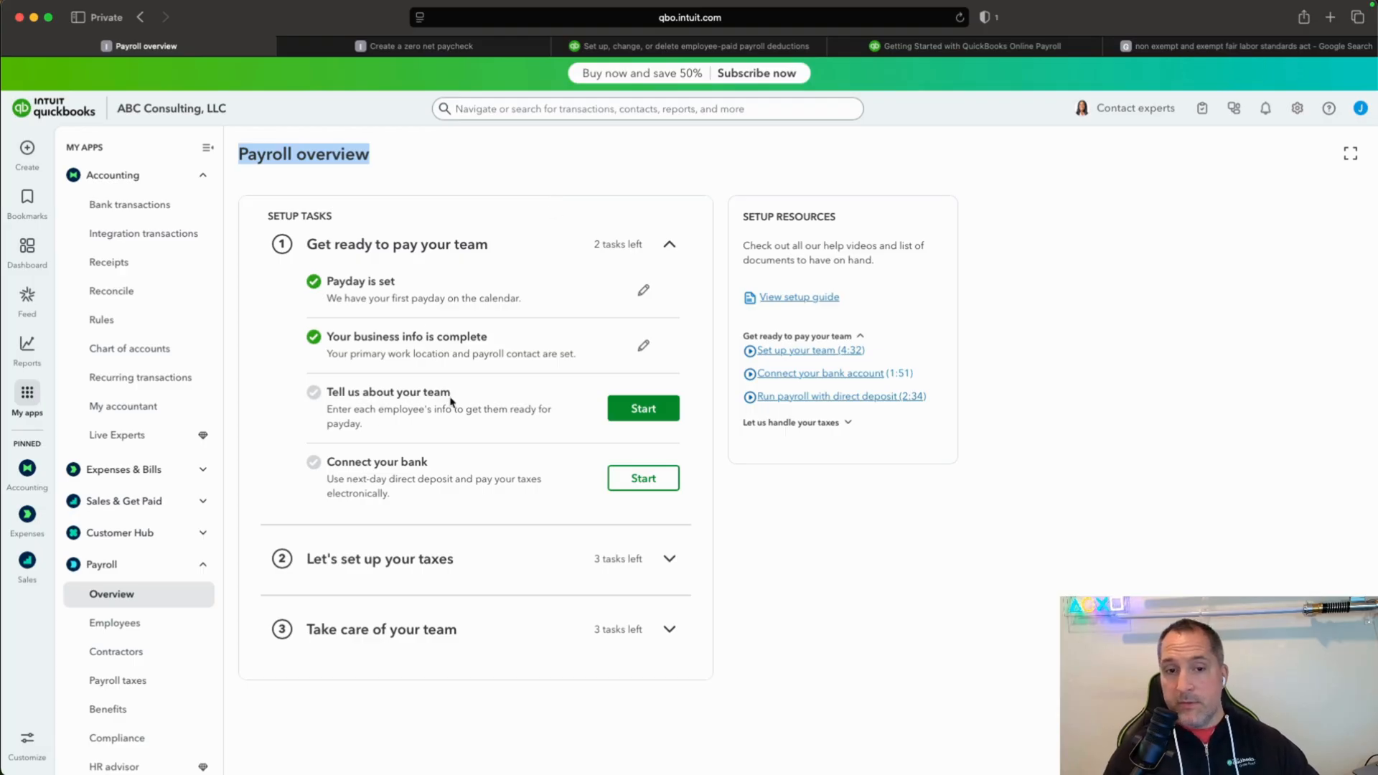
Start the "Tell us about your team" setup task, choose to add the team manually, and open a new employee form.
left_click(667, 415)
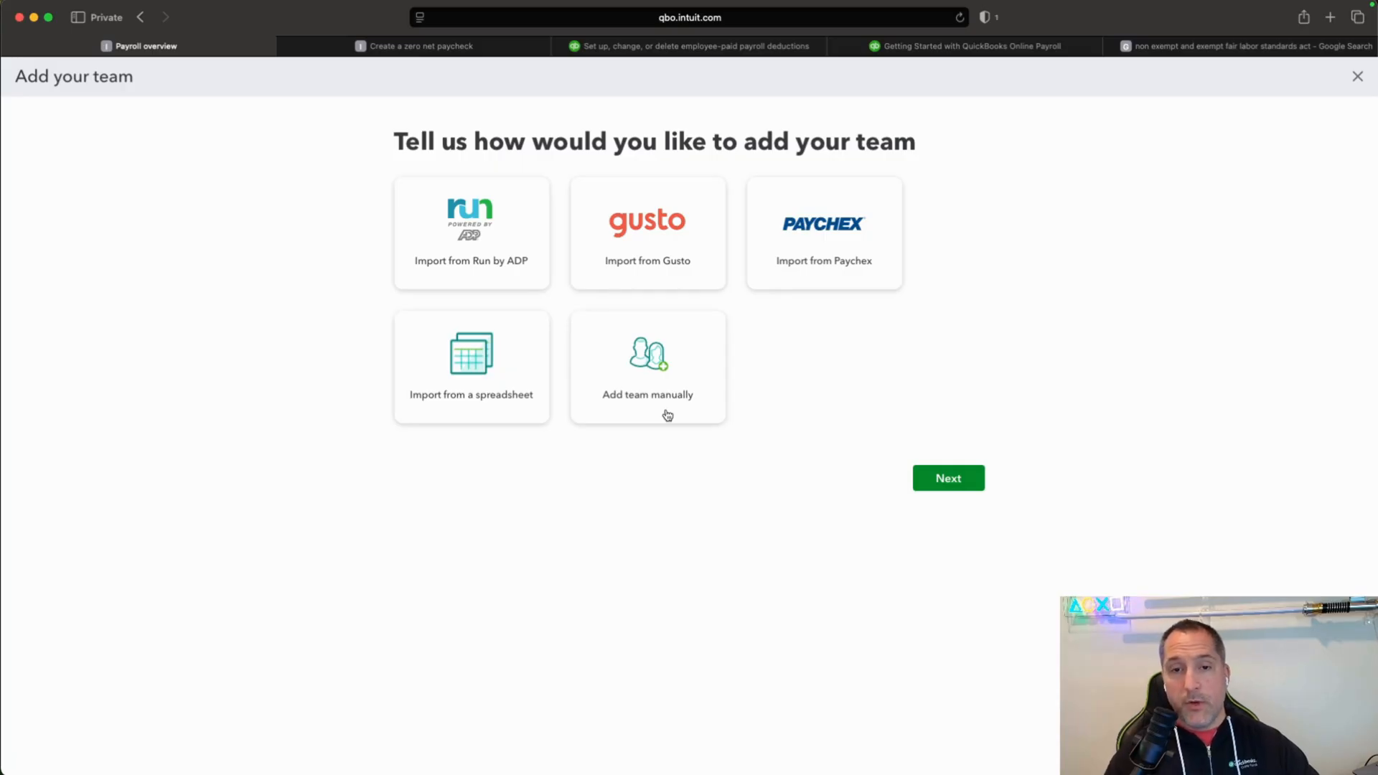
left_click(689, 366)
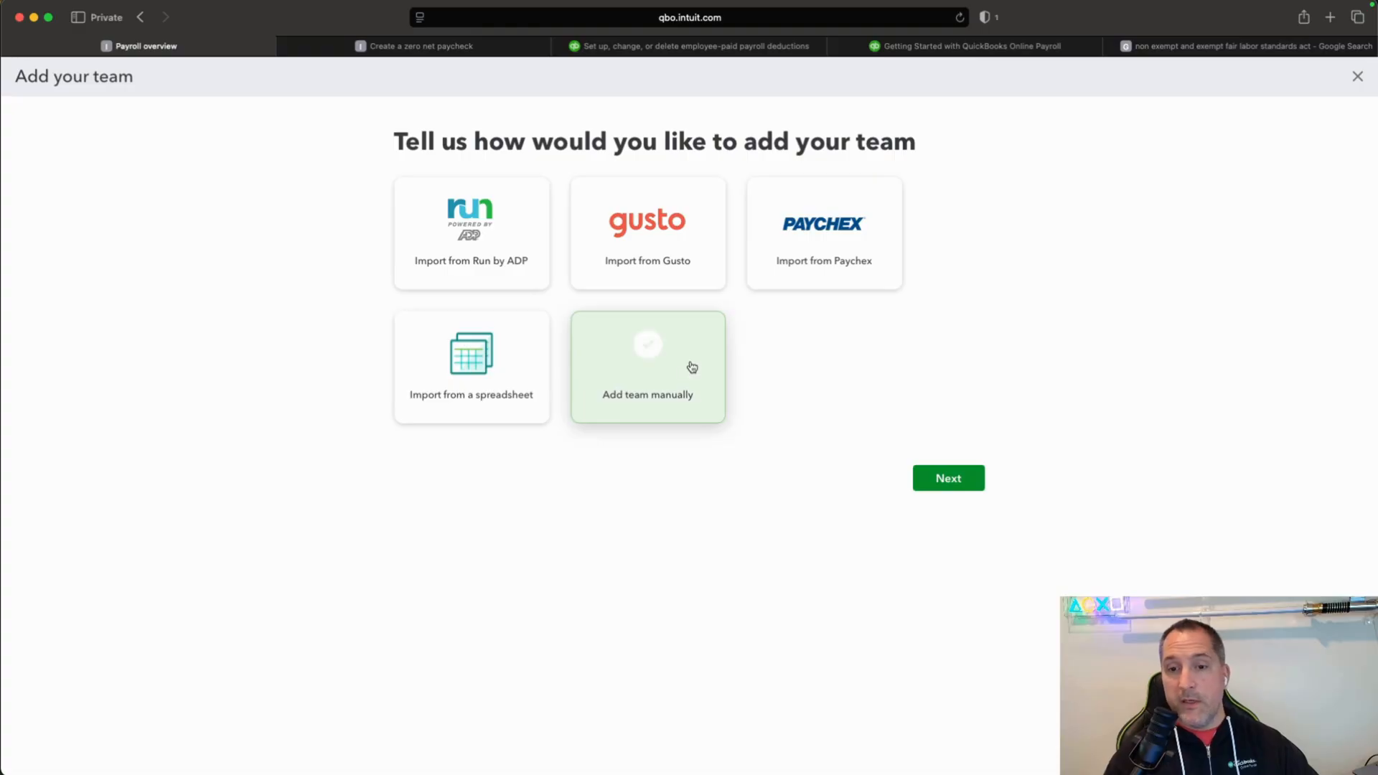
left_click(982, 485)
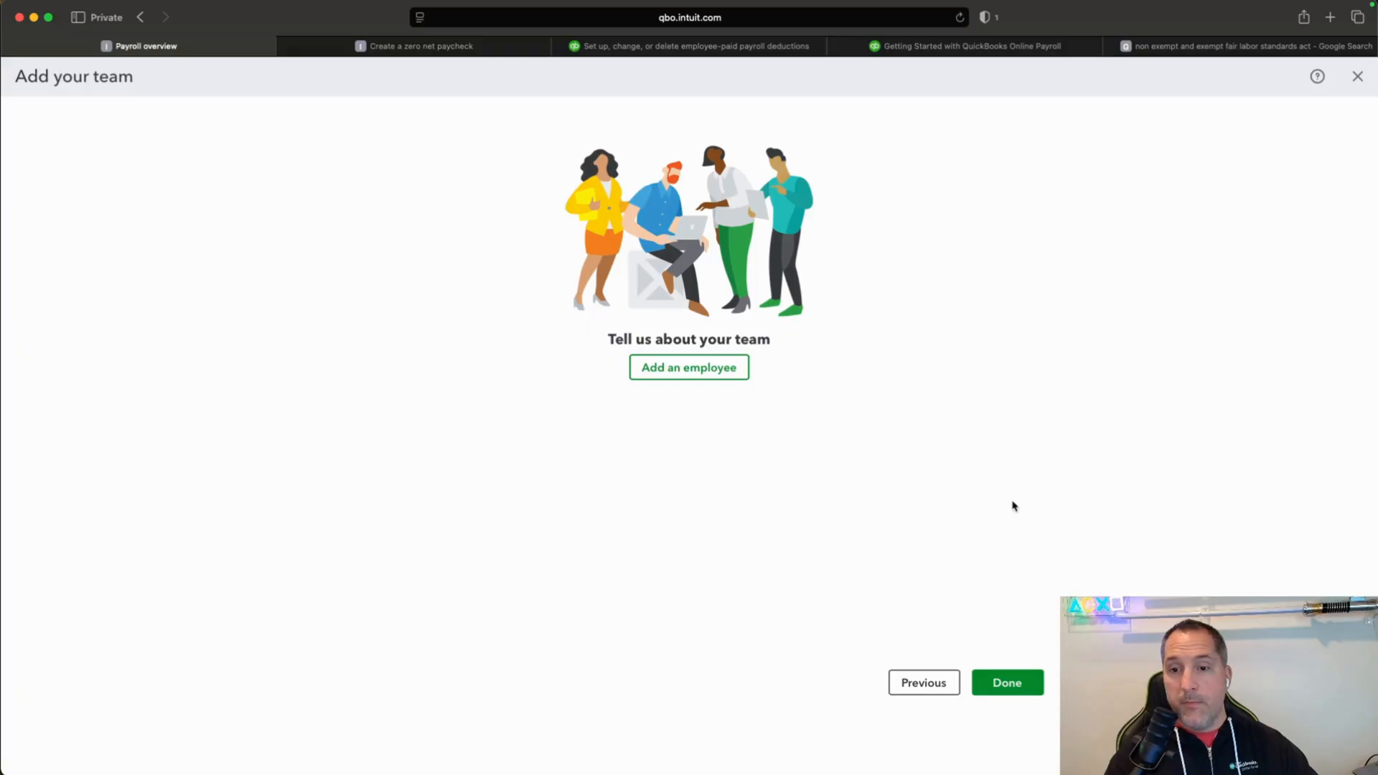
left_click(695, 366)
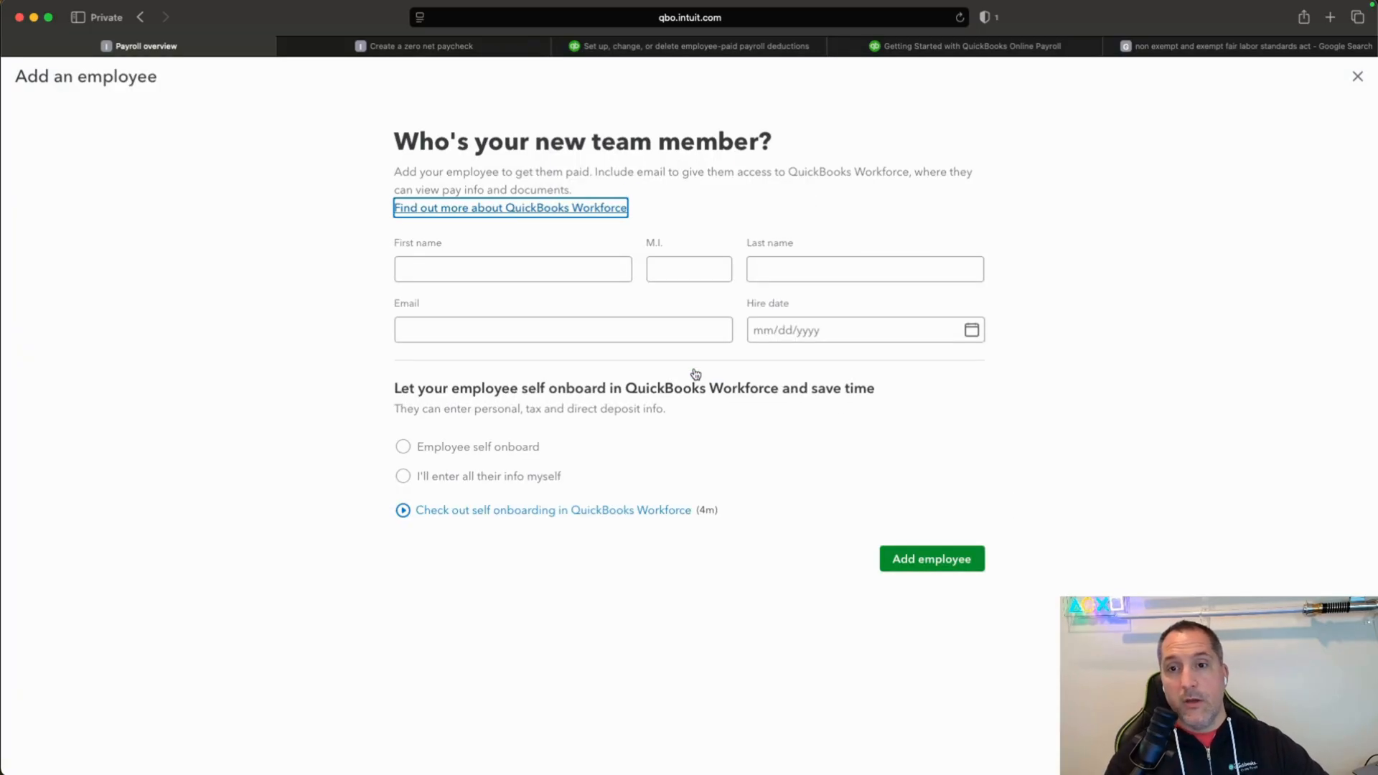
Enter the new employee's first name, last name and complete e-mail address.
left_click(523, 271)
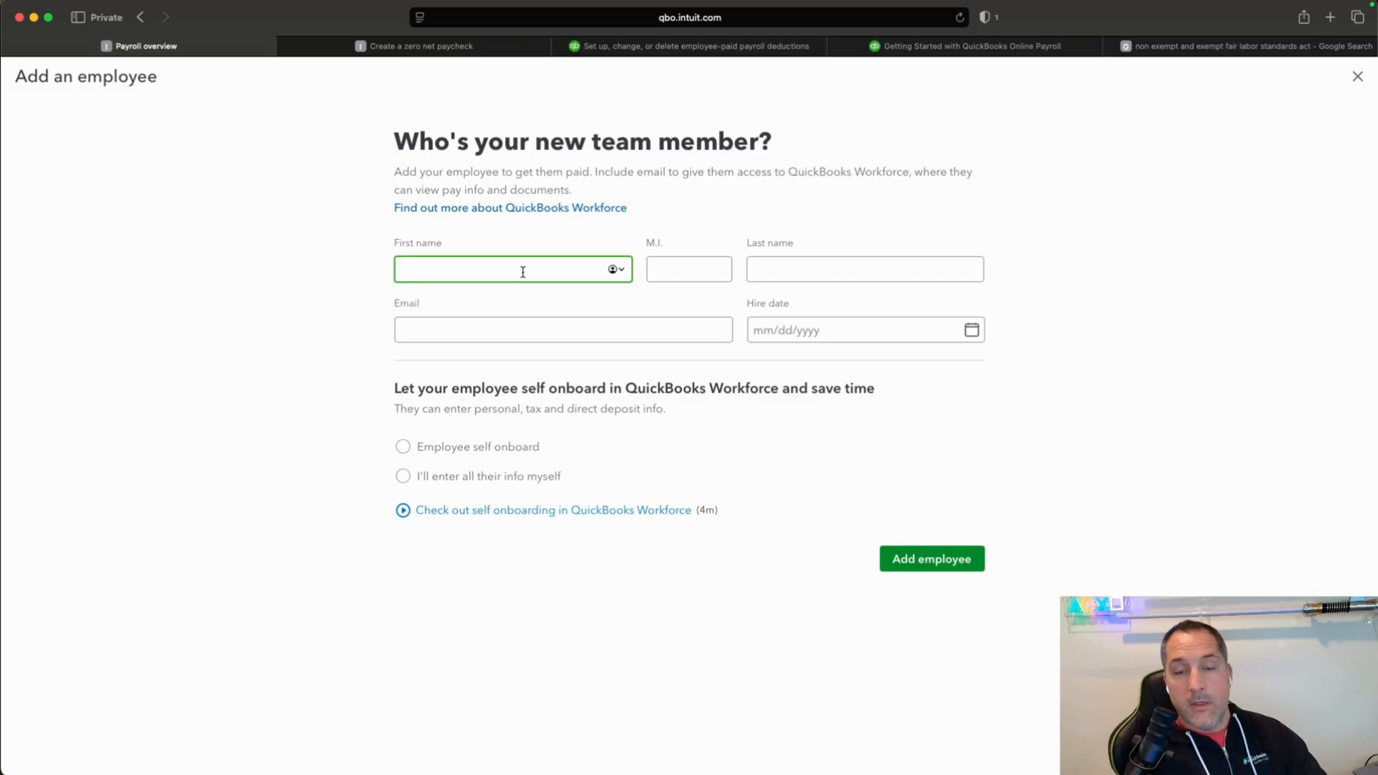
type("John")
key("Tab")
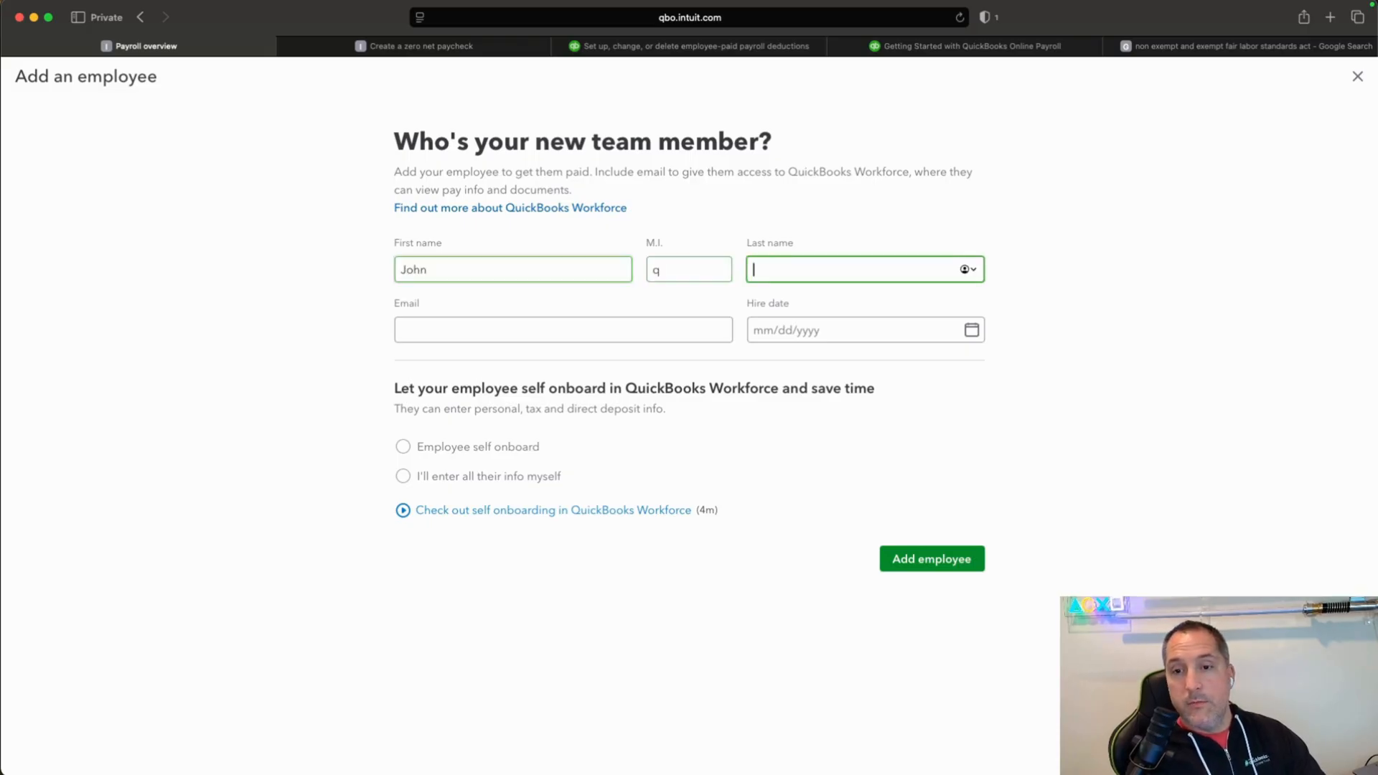
type("Smith")
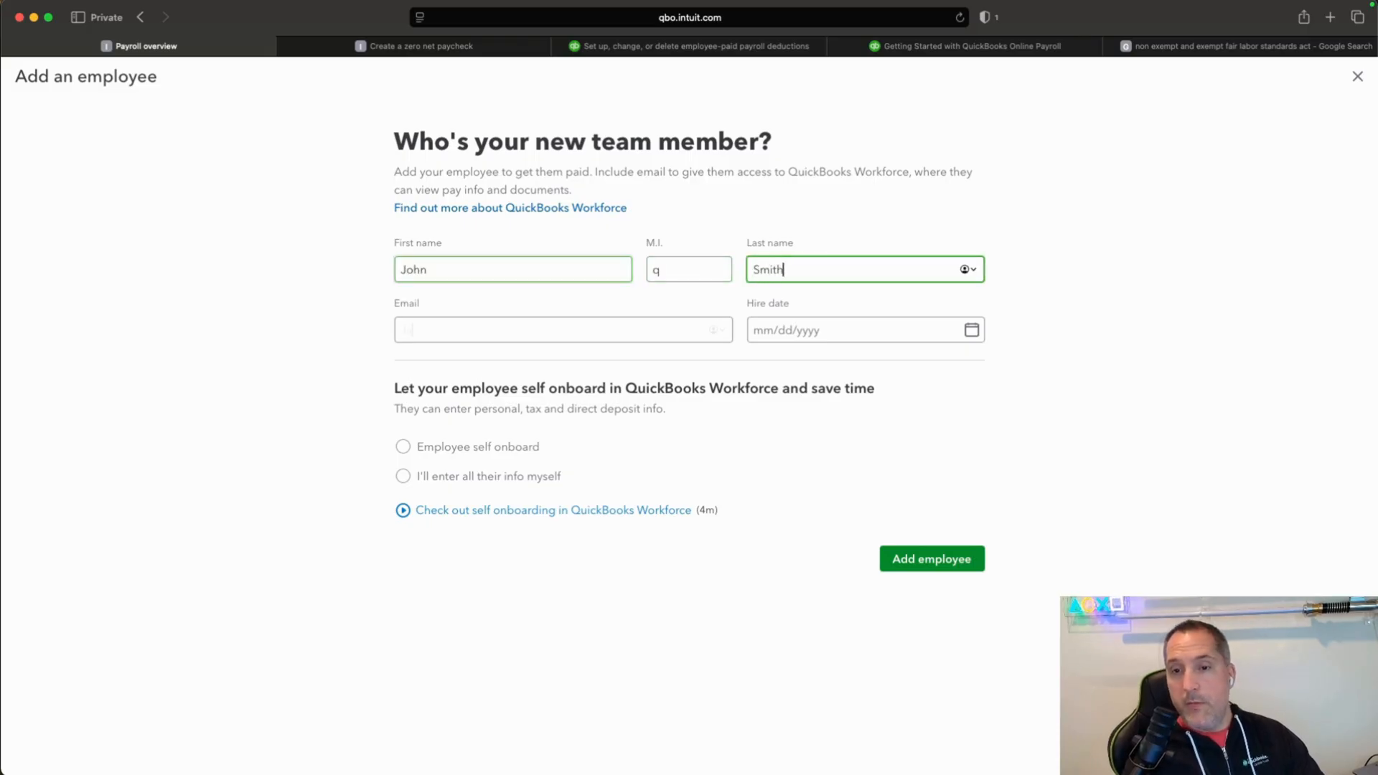
key("Tab")
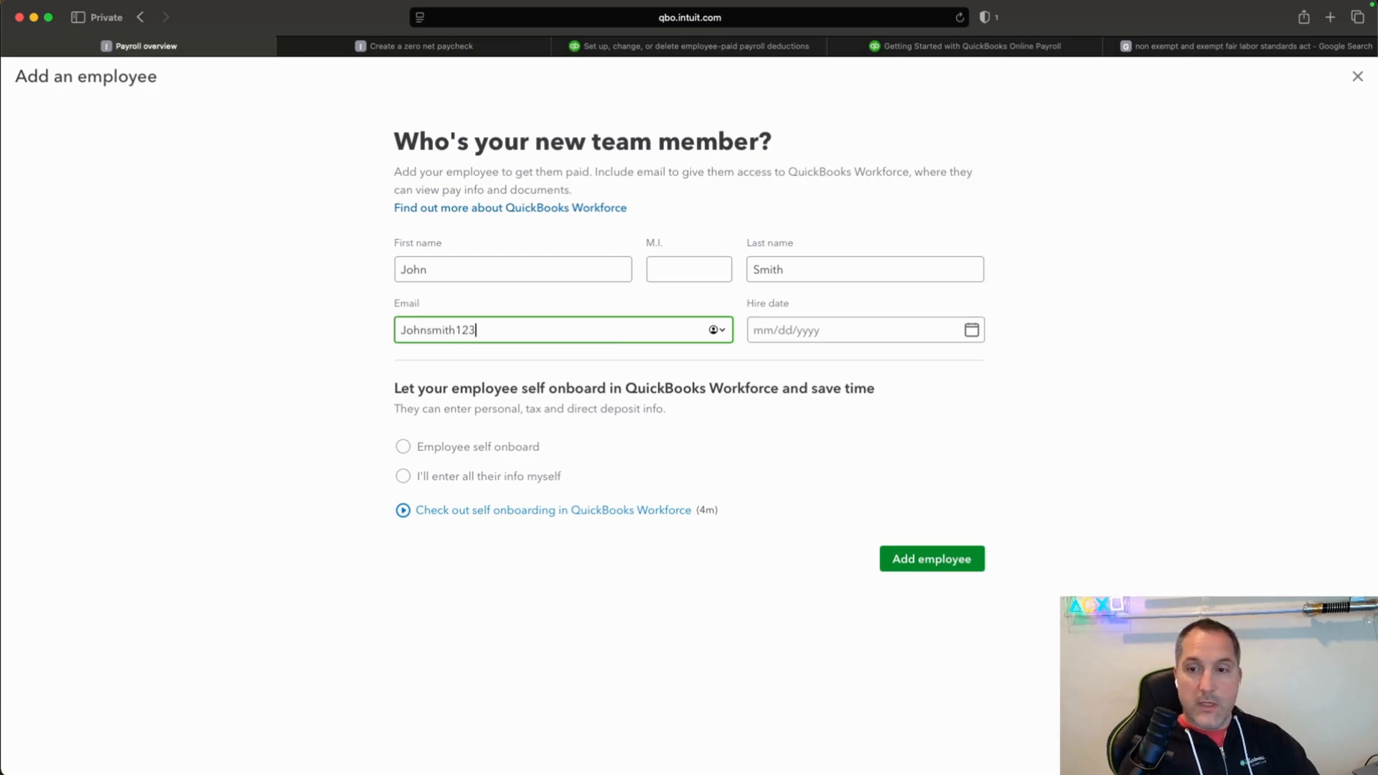
key("Tab")
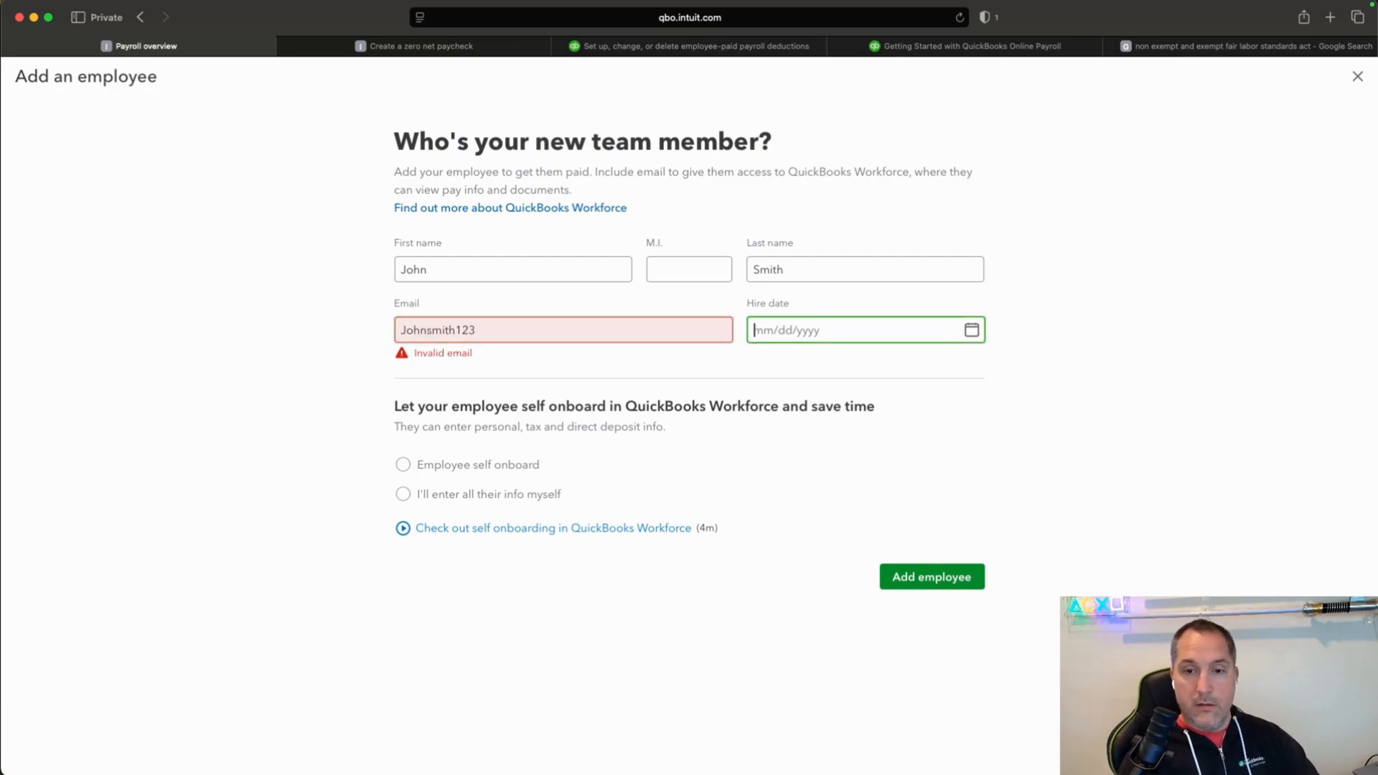
left_click(647, 320)
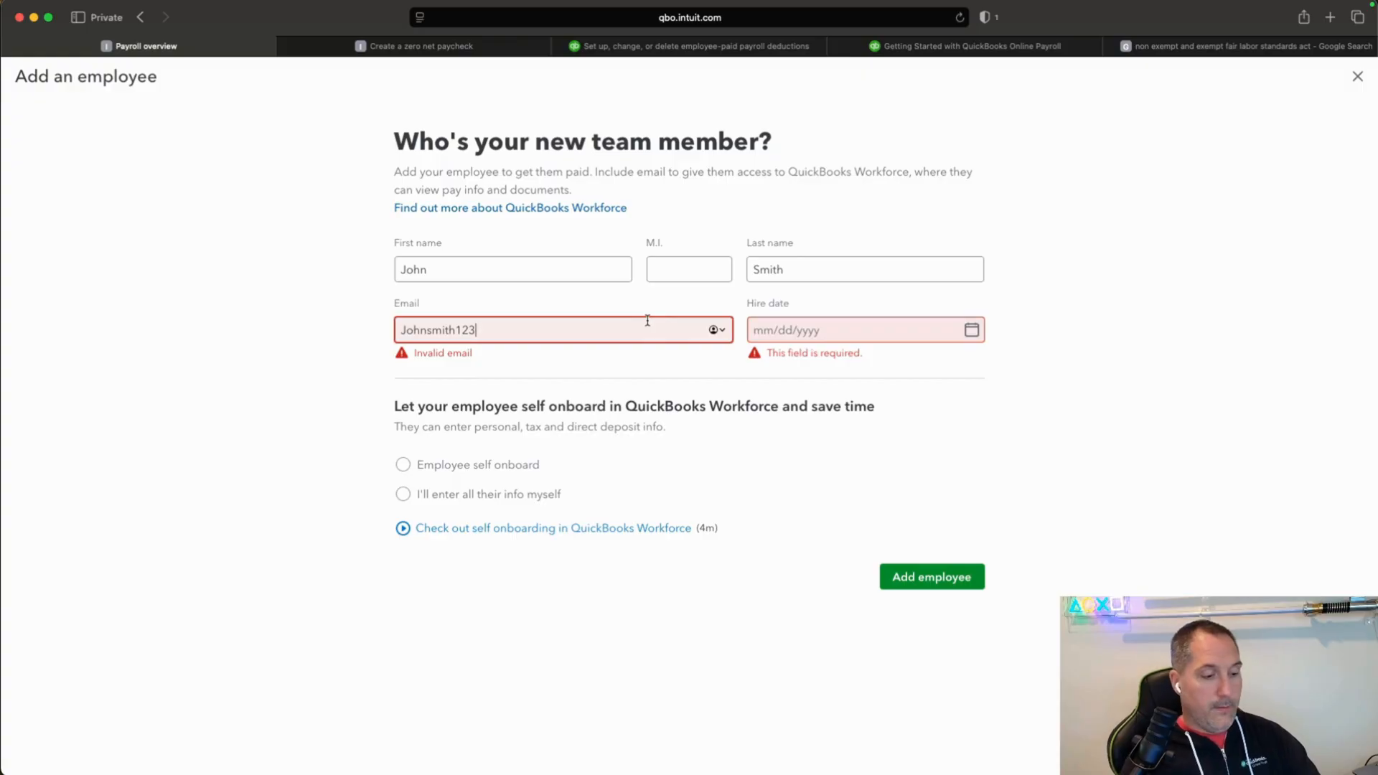
type("@")
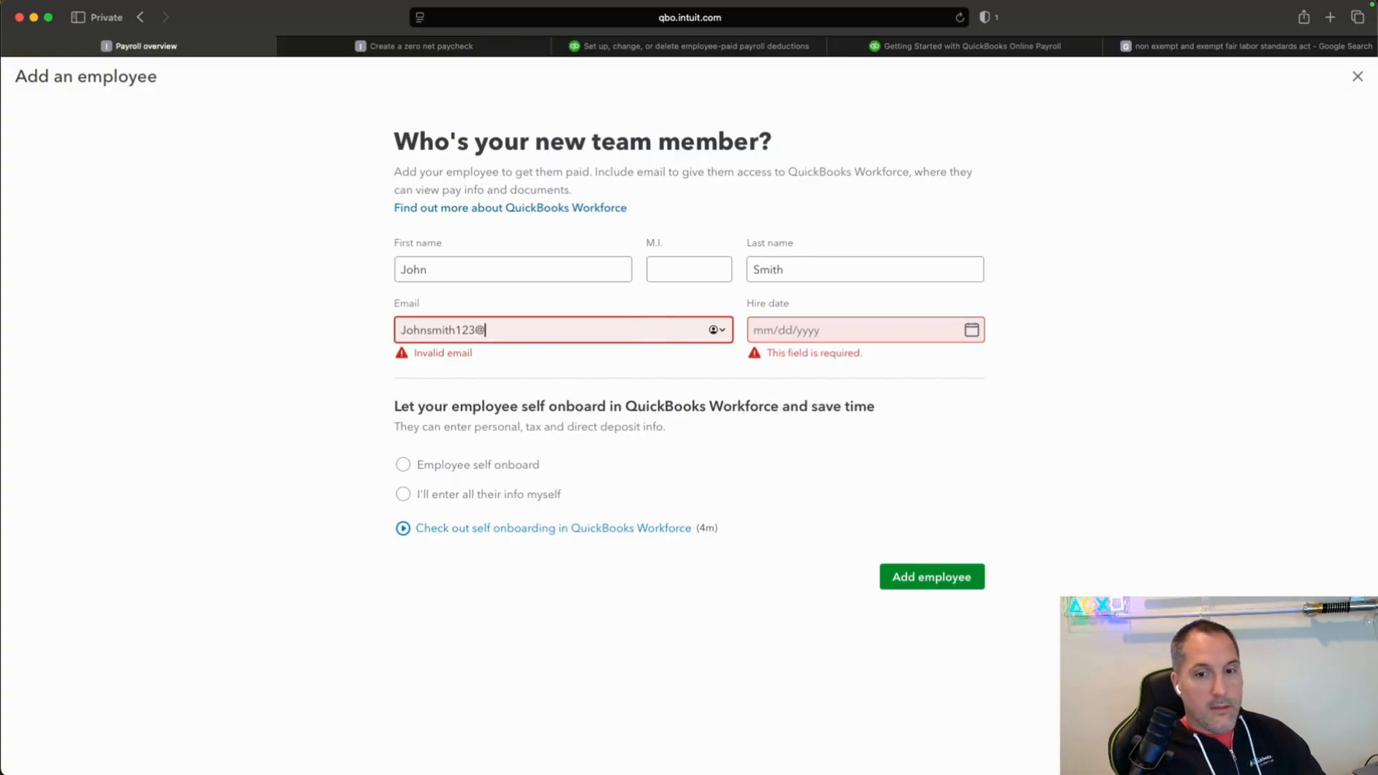
type("yahoo.com")
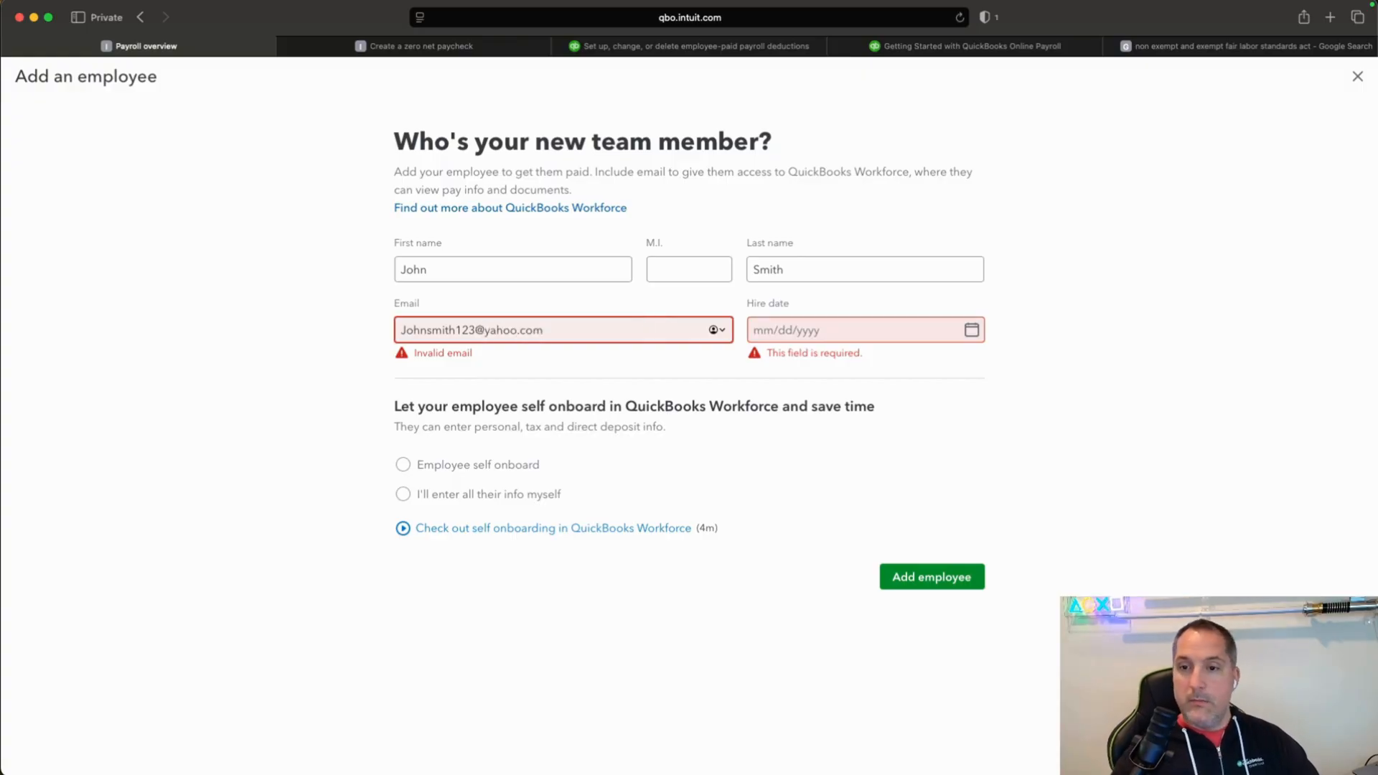
left_click(1096, 352)
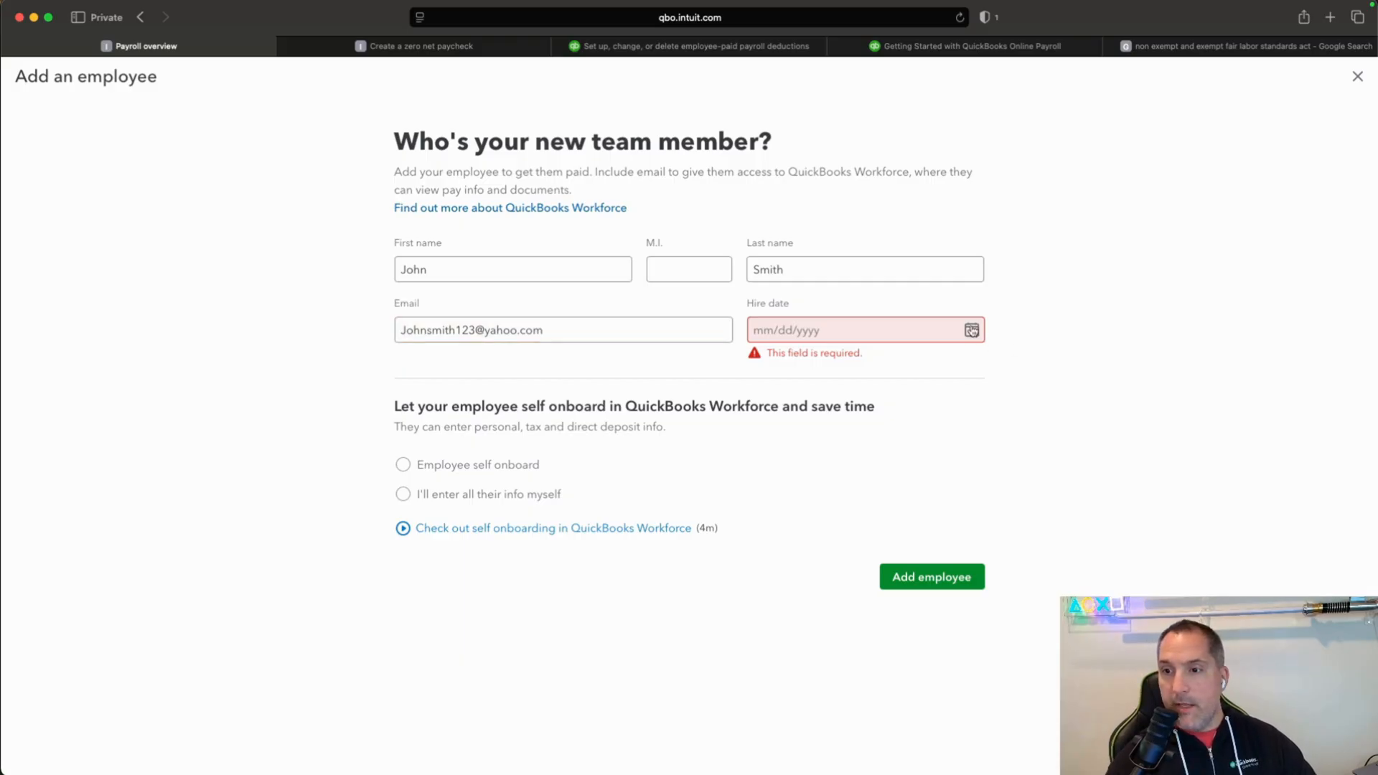
Set the employee's hire date to 11/01/2025 and choose the Employee self onboard option.
left_click(972, 331)
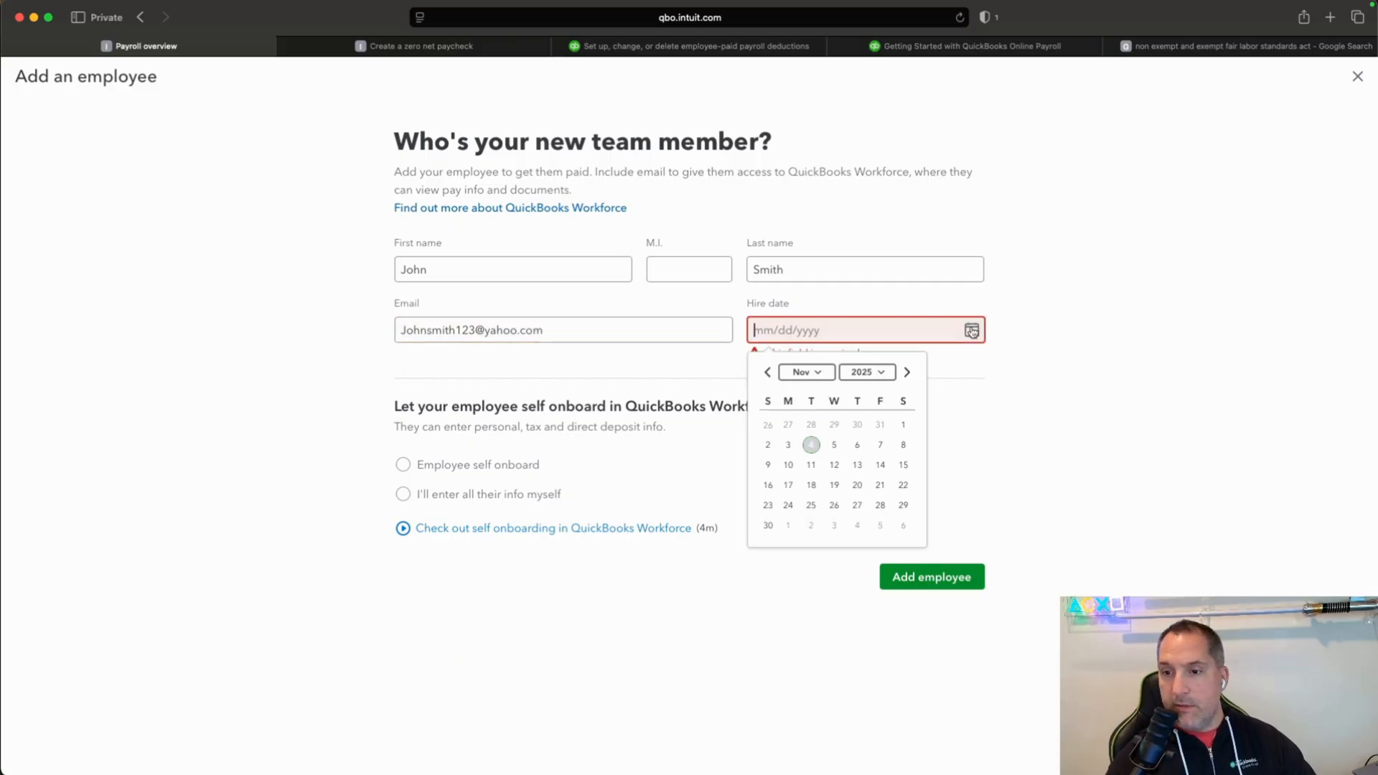
left_click(904, 425)
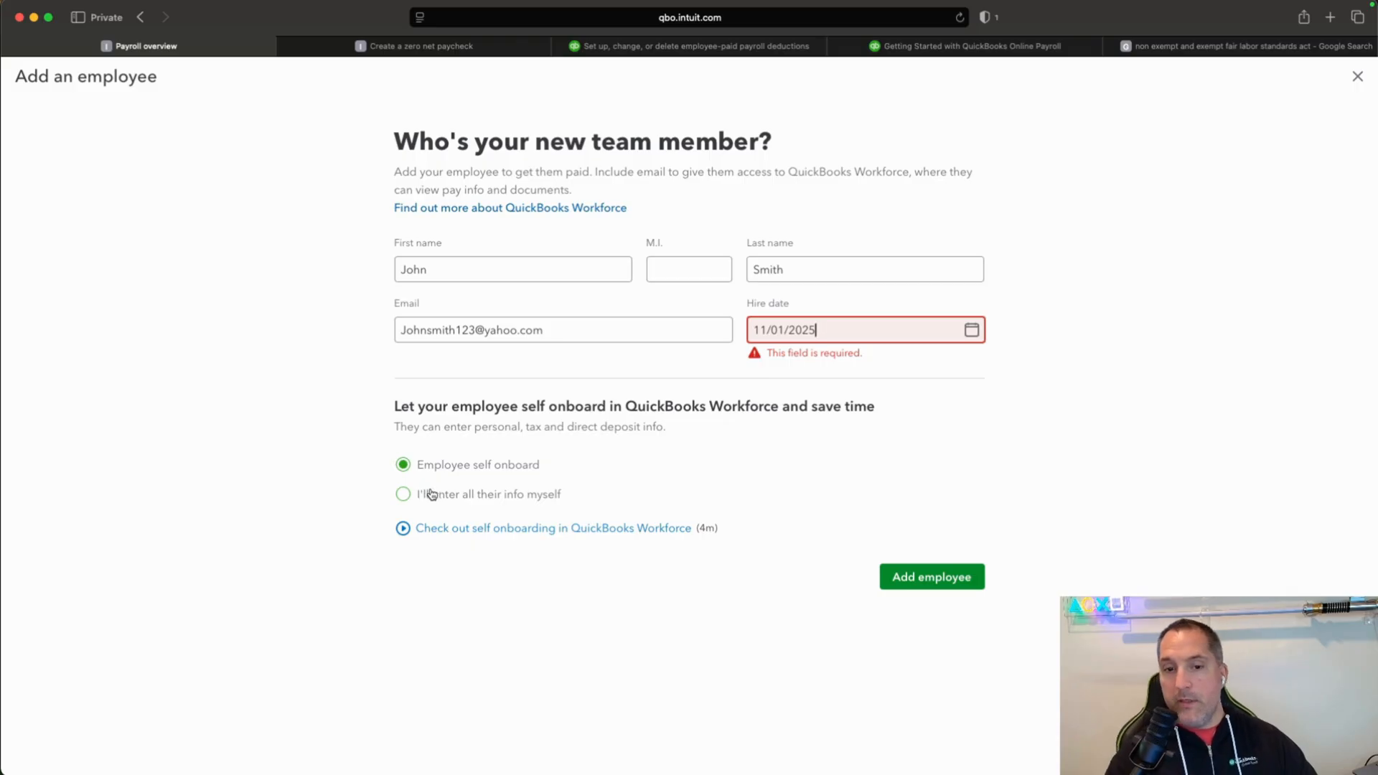
left_click(420, 466)
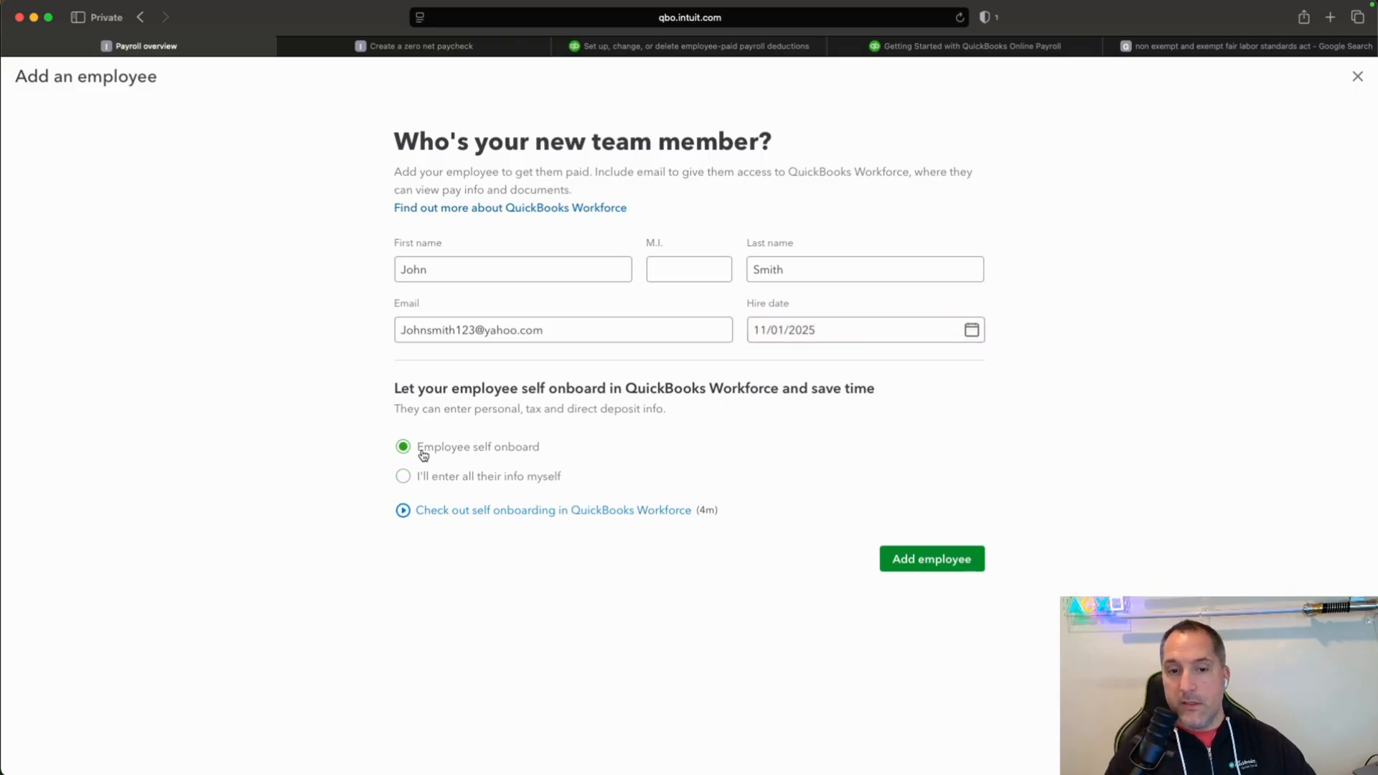
left_click_drag(422, 452, 547, 449)
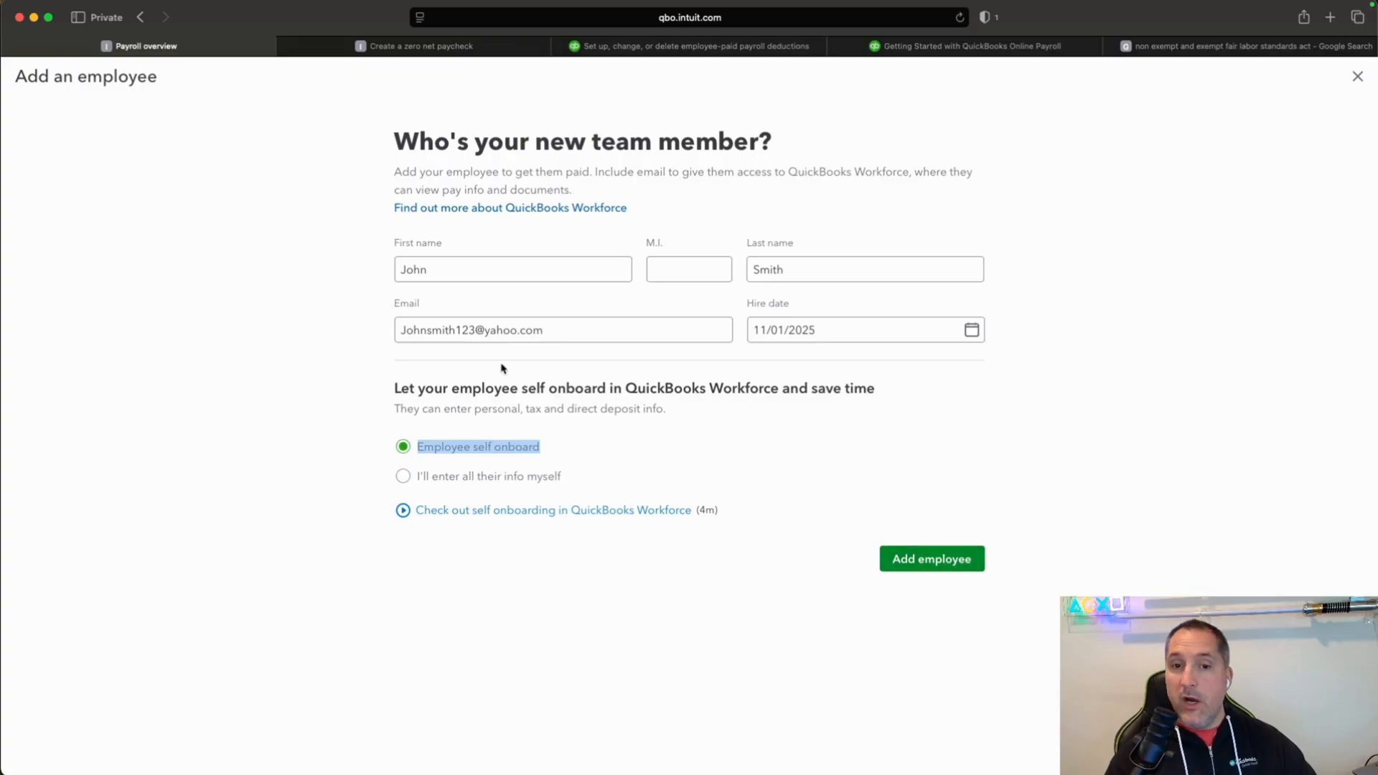
left_click(399, 329)
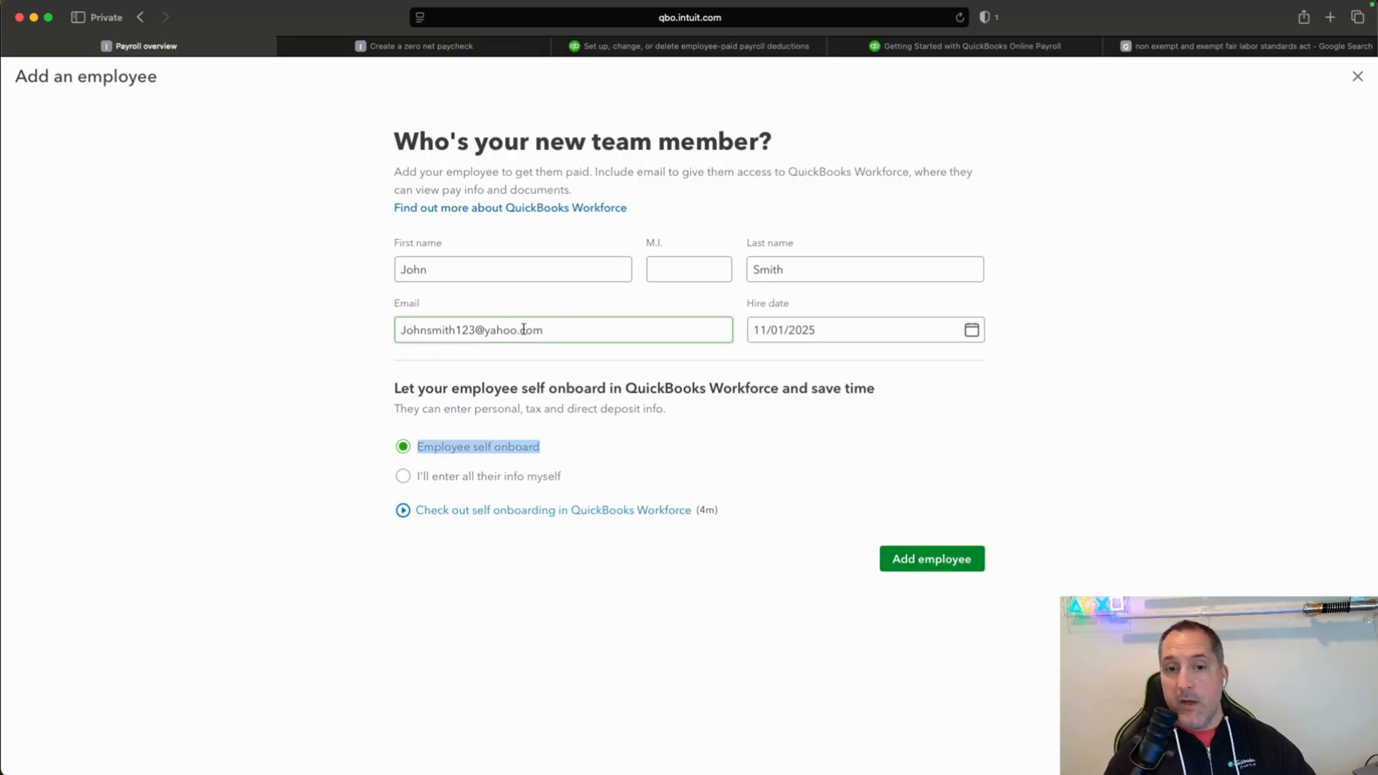
left_click(426, 359)
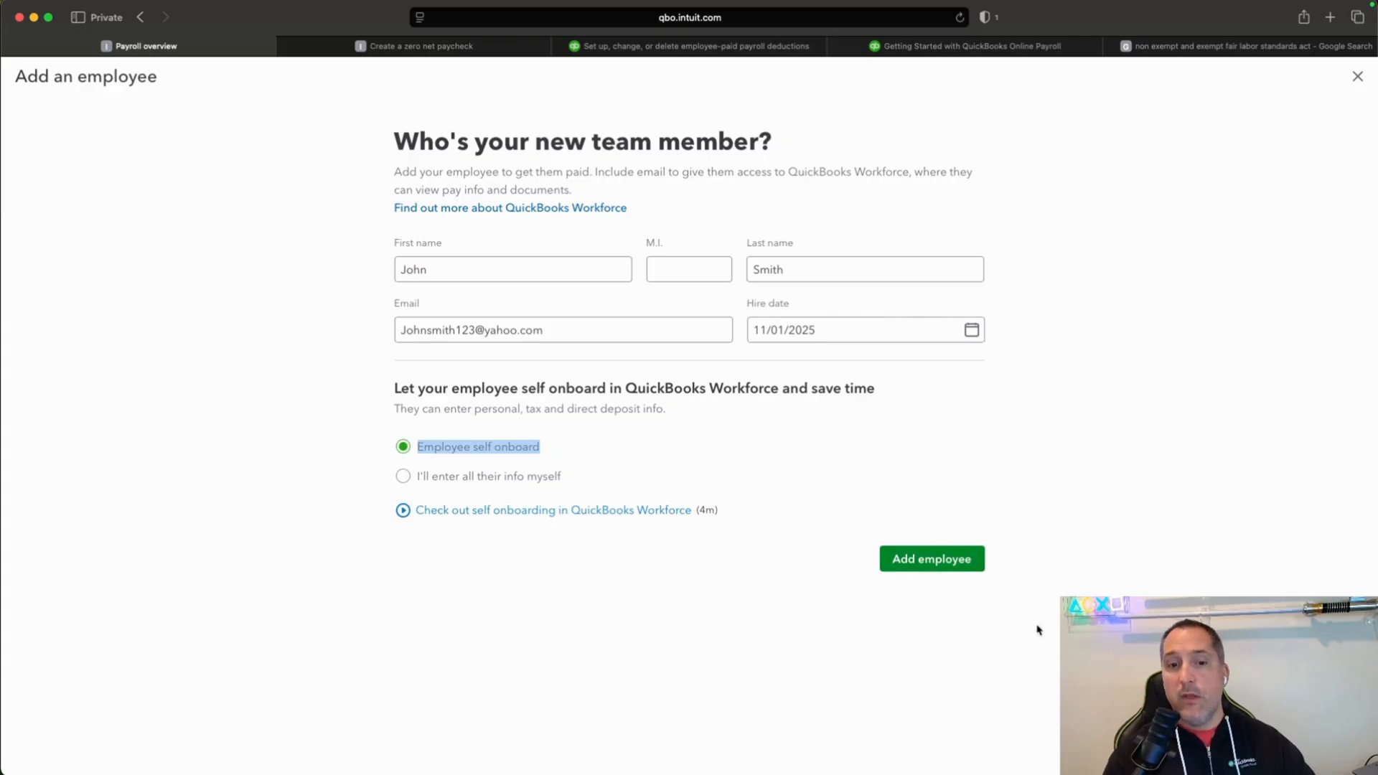
Choose to enter all of the employee's info yourself instead of self onboarding, and add the employee.
left_click(402, 475)
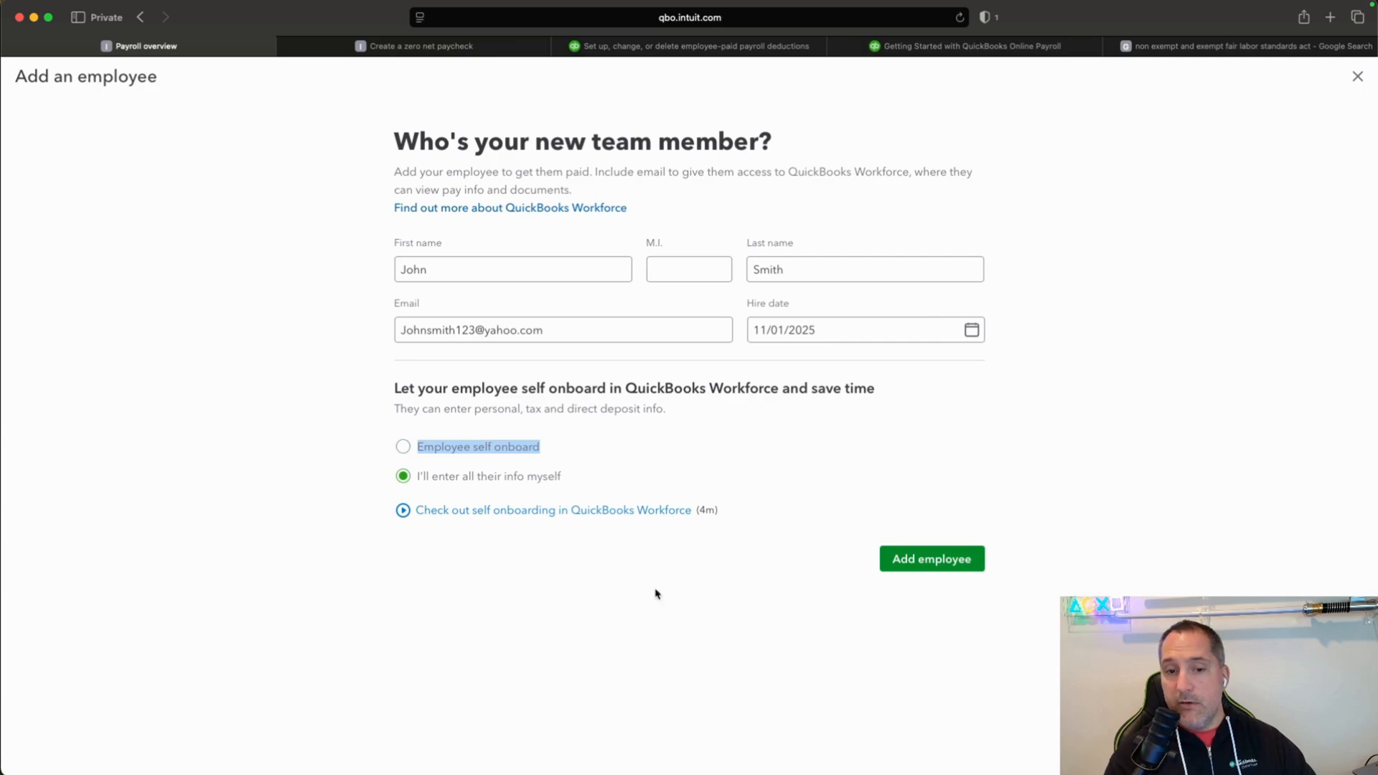
left_click(900, 570)
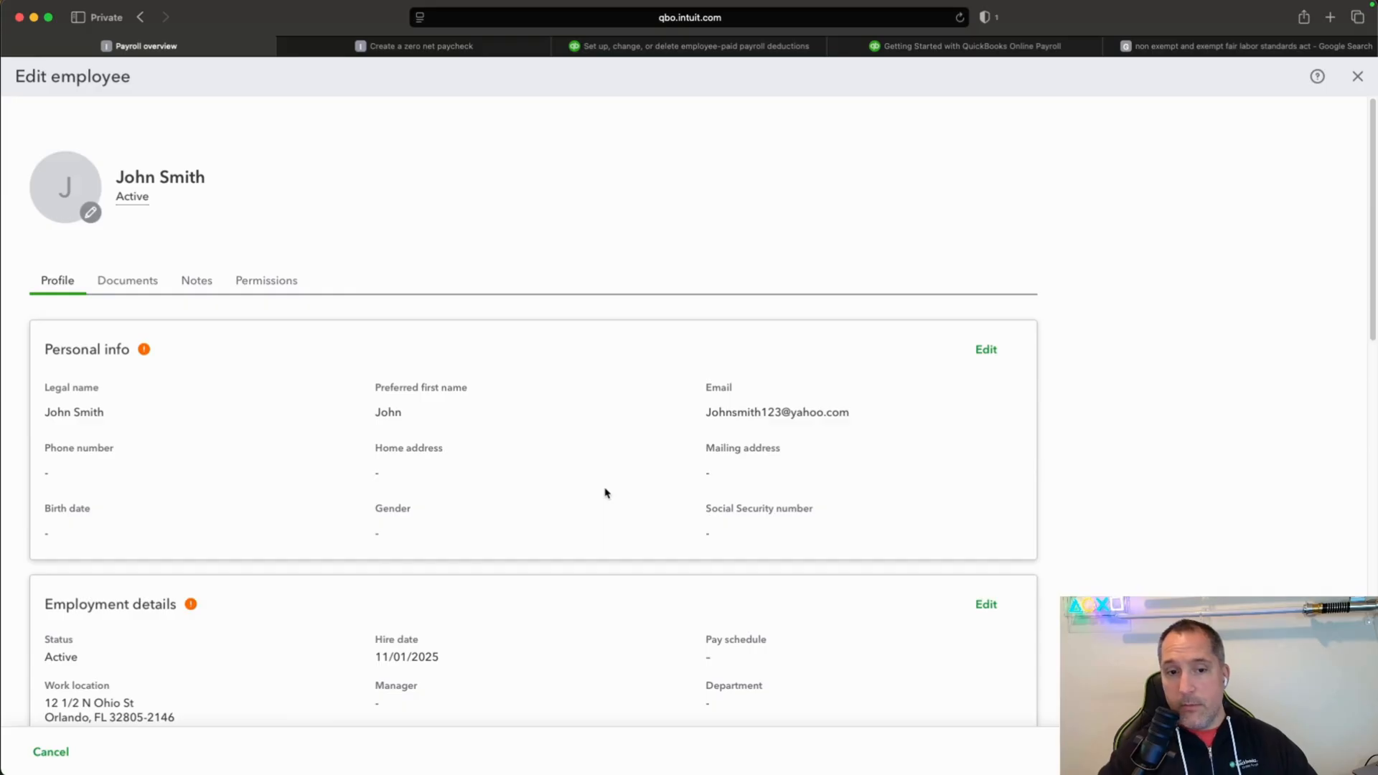
Review the new employee's profile sections and set the payment method to Paper check, saving it.
scroll(1014, 268, "down", 2)
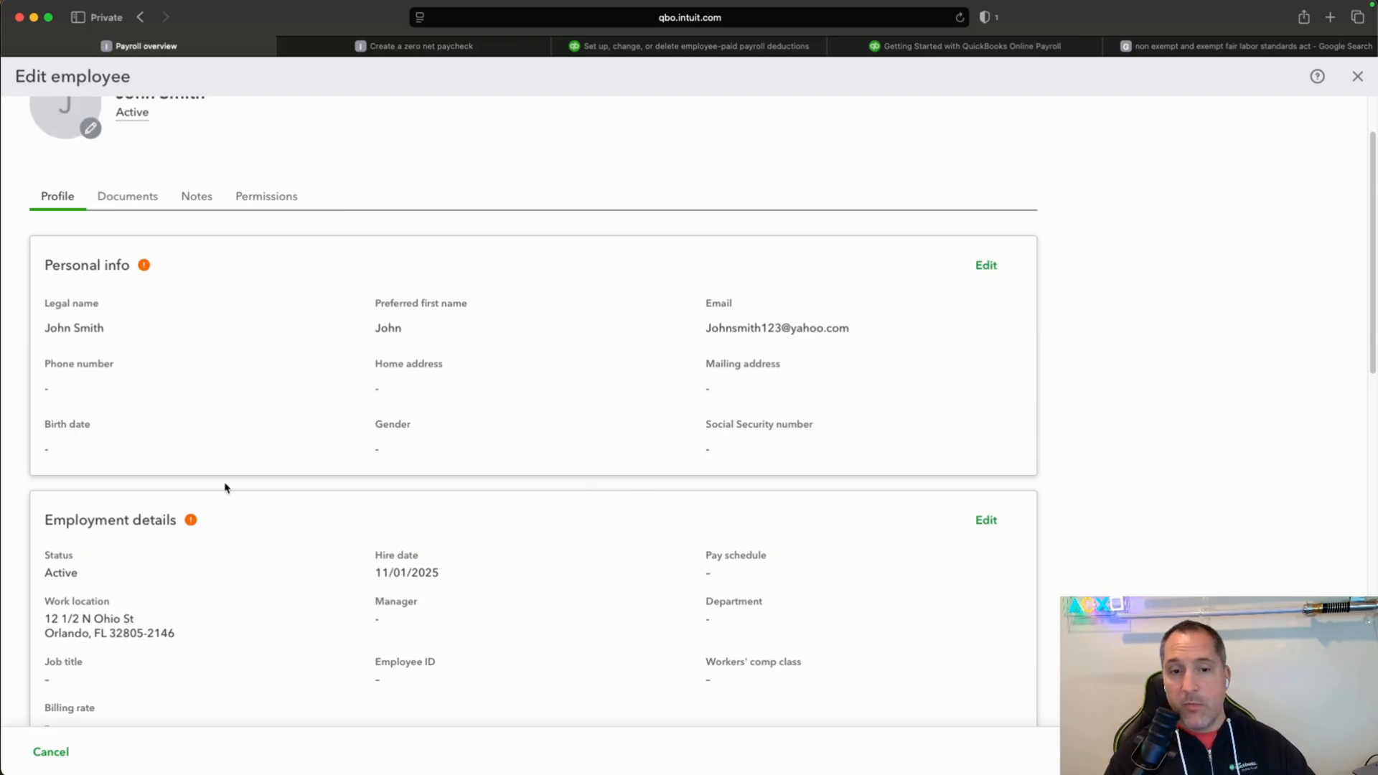
scroll(312, 497, "down", 1)
scroll(314, 499, "down", 1)
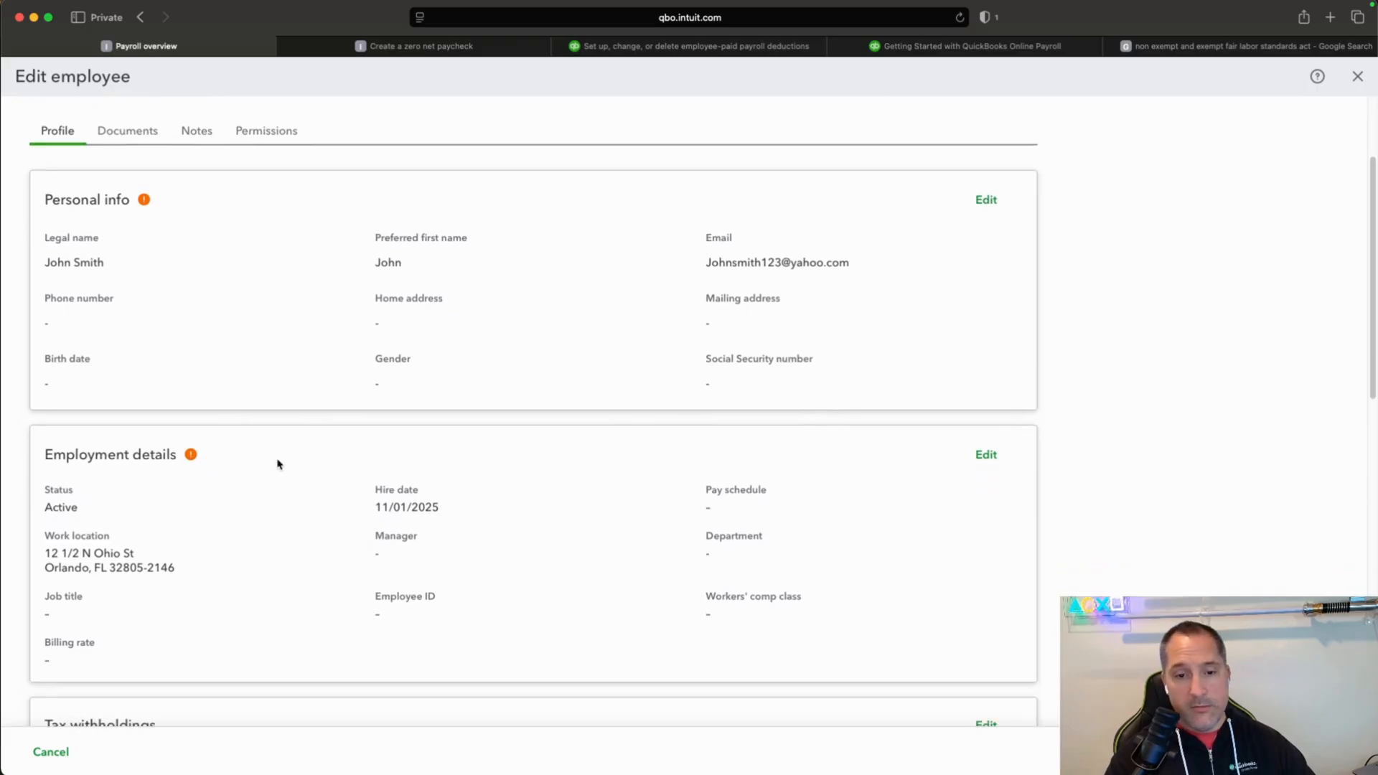
scroll(287, 470, "down", 5)
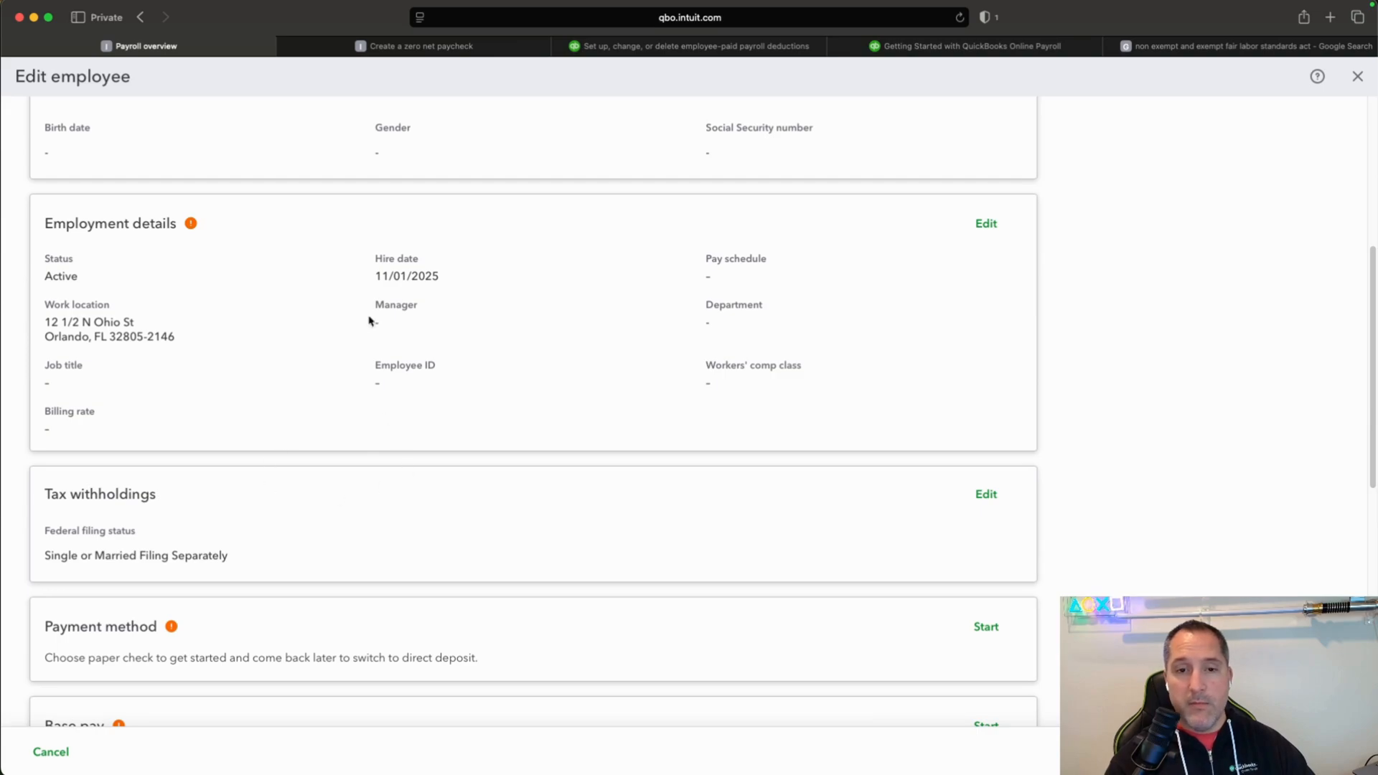
scroll(242, 425, "down", 2)
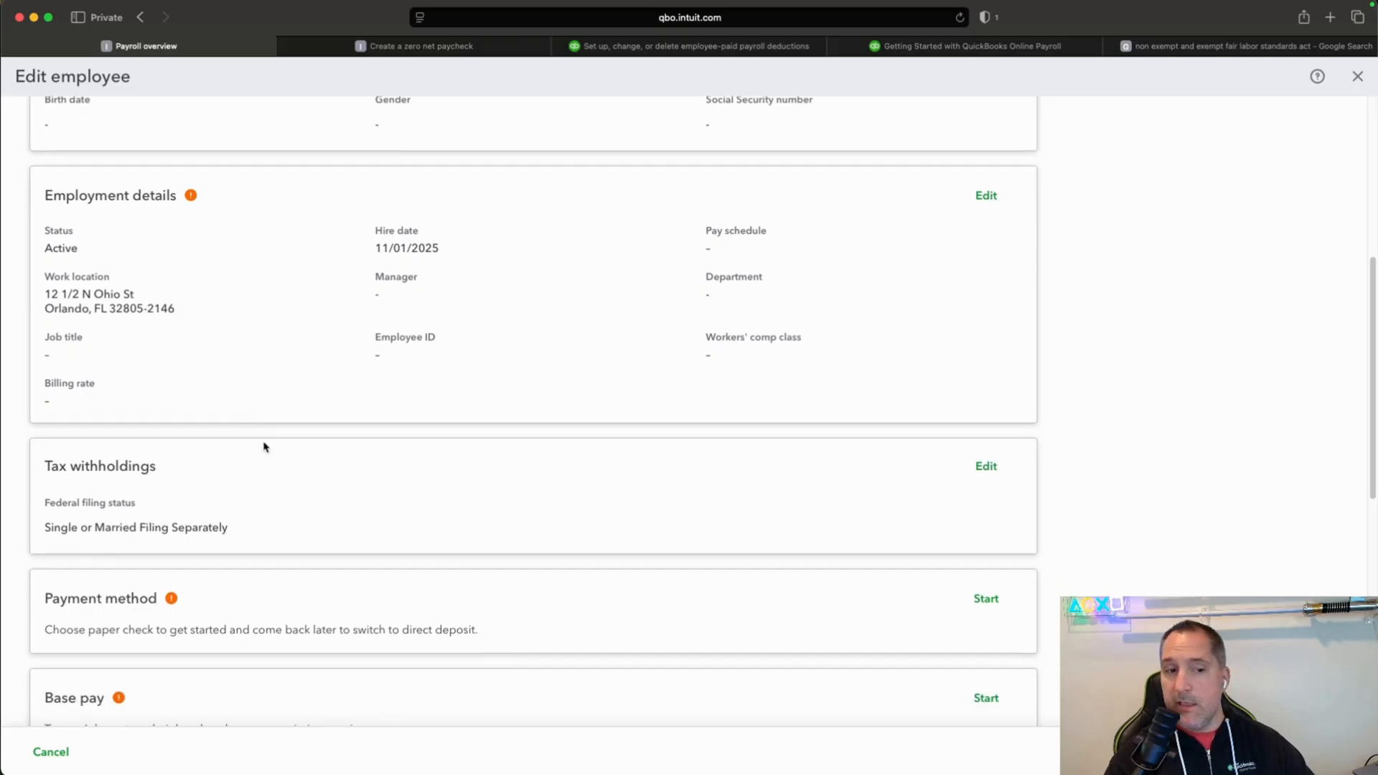
scroll(323, 459, "down", 3)
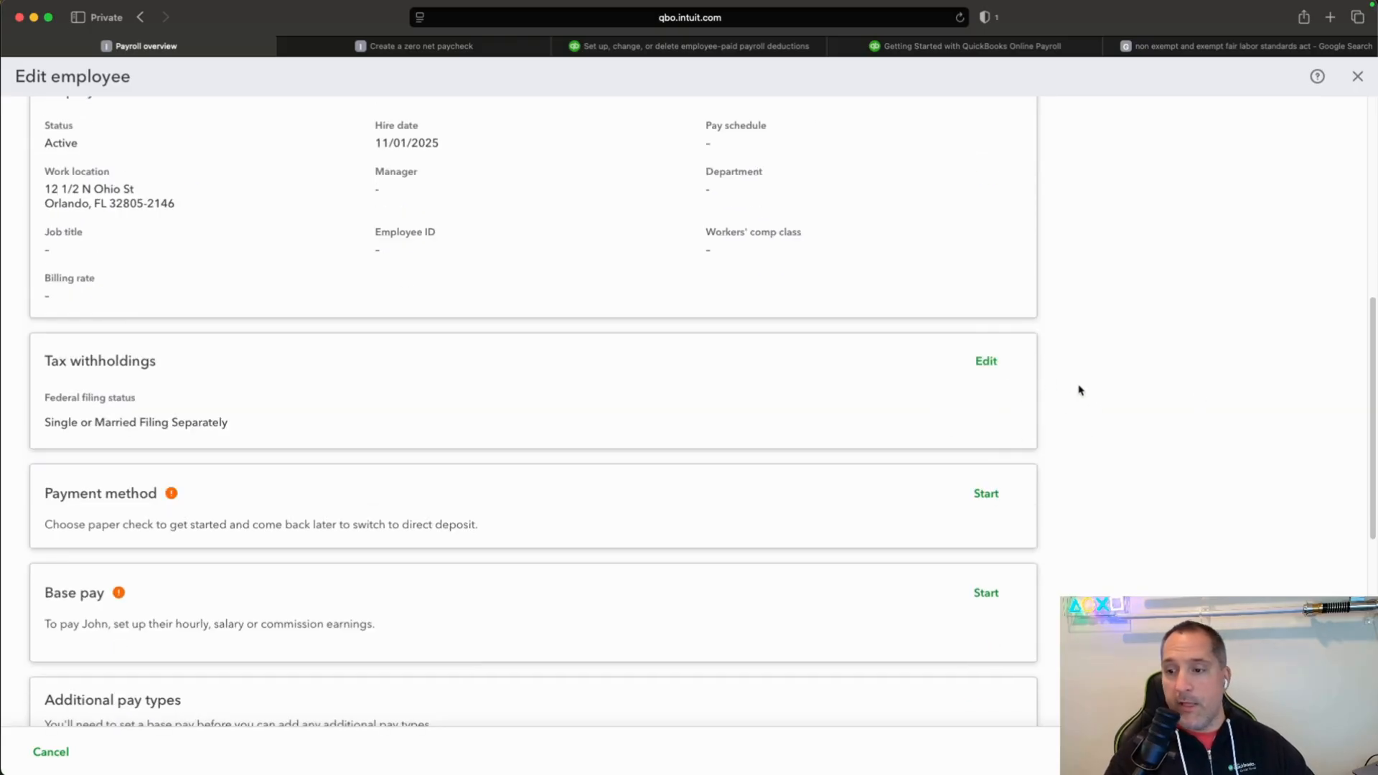
scroll(1081, 391, "down", 1)
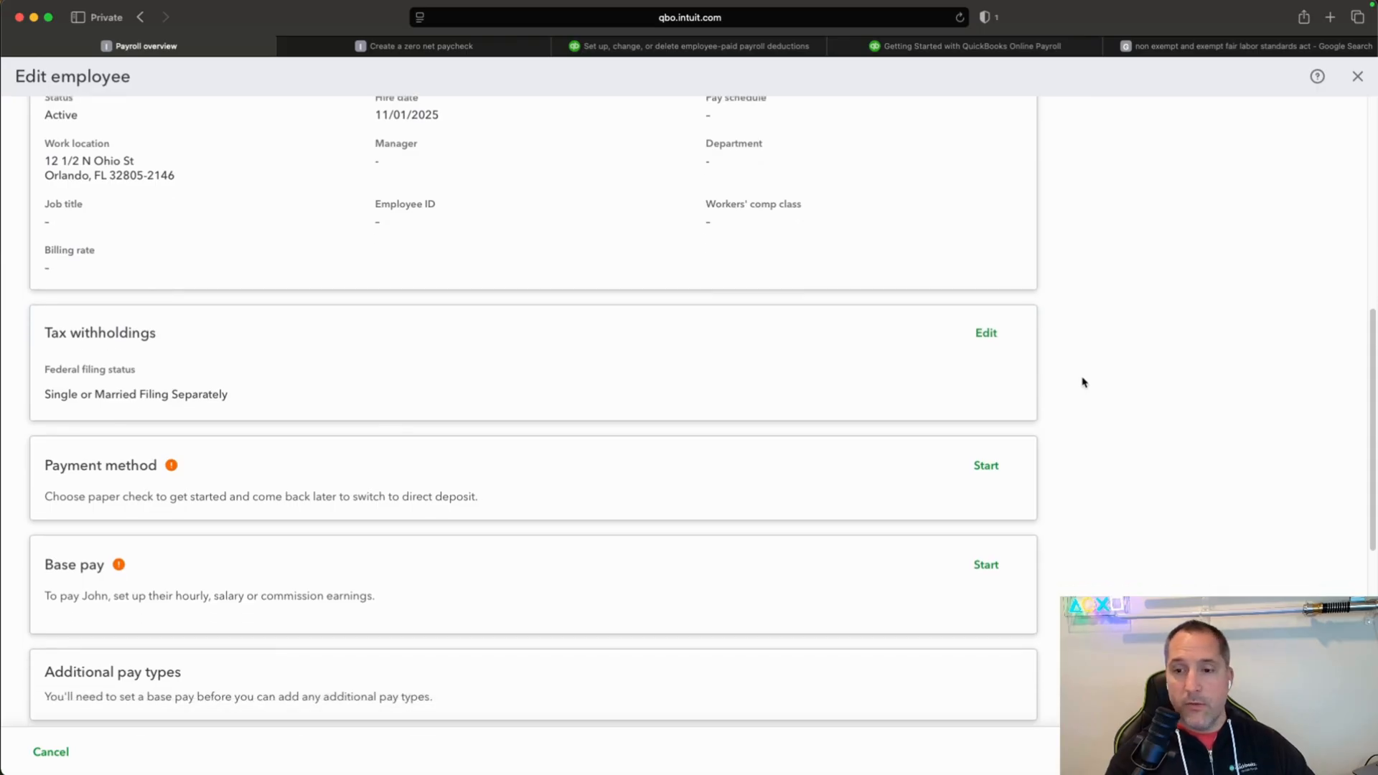
scroll(1085, 402, "down", 3)
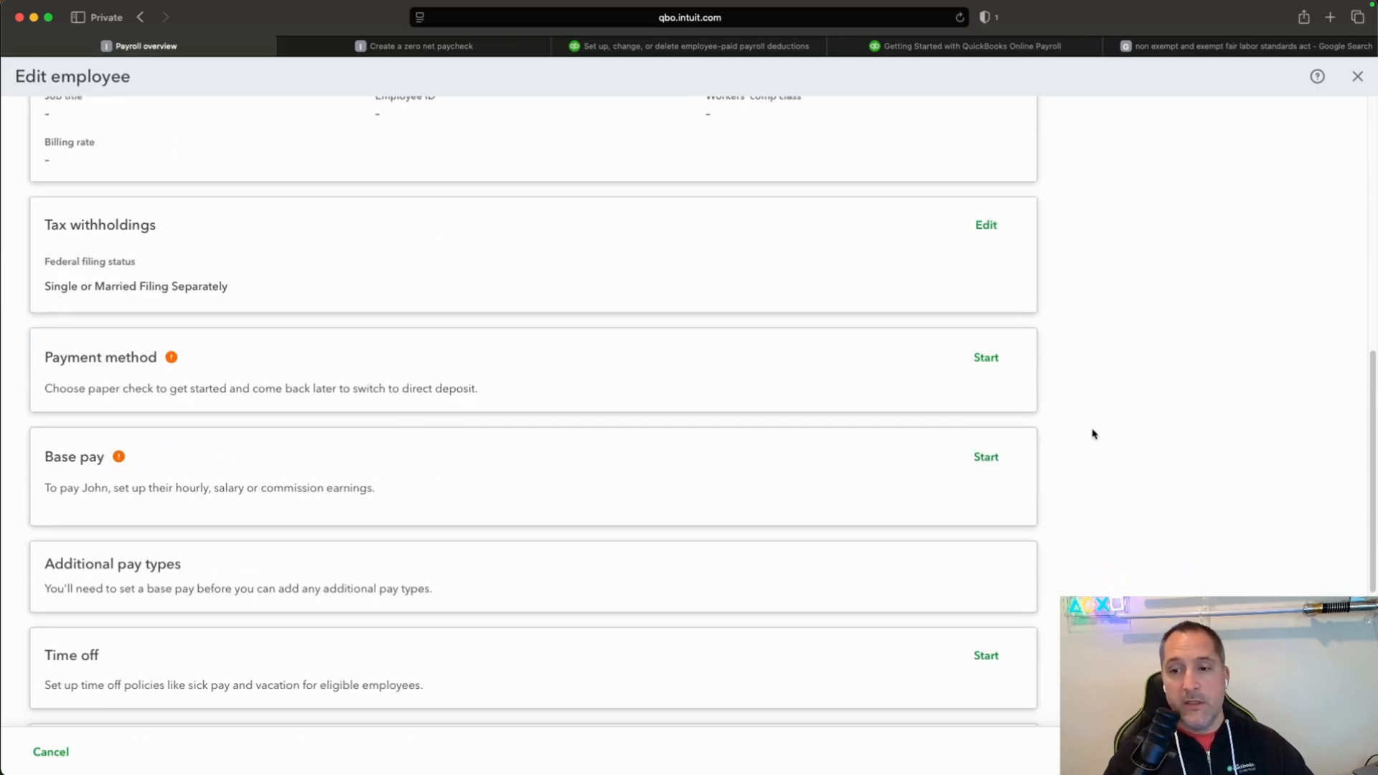
left_click(1005, 368)
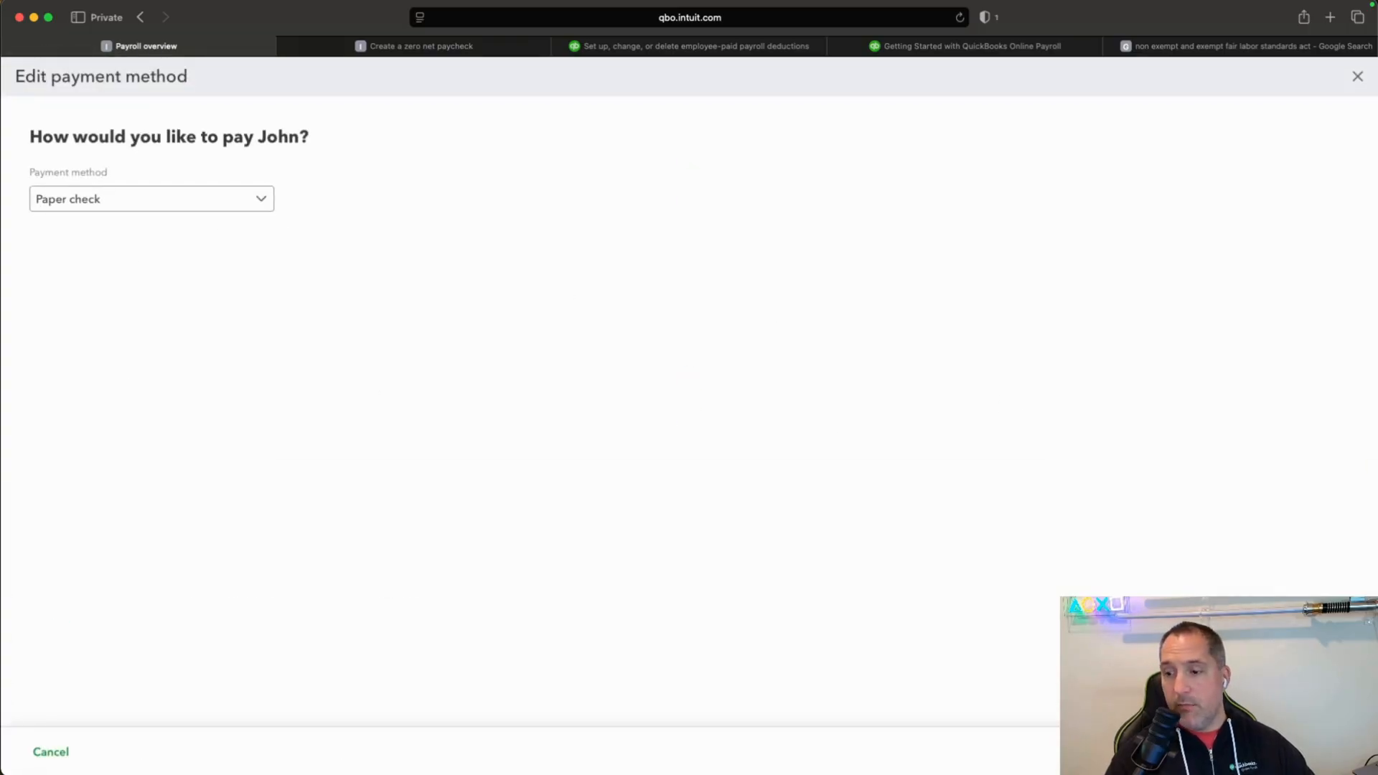
left_click(1339, 752)
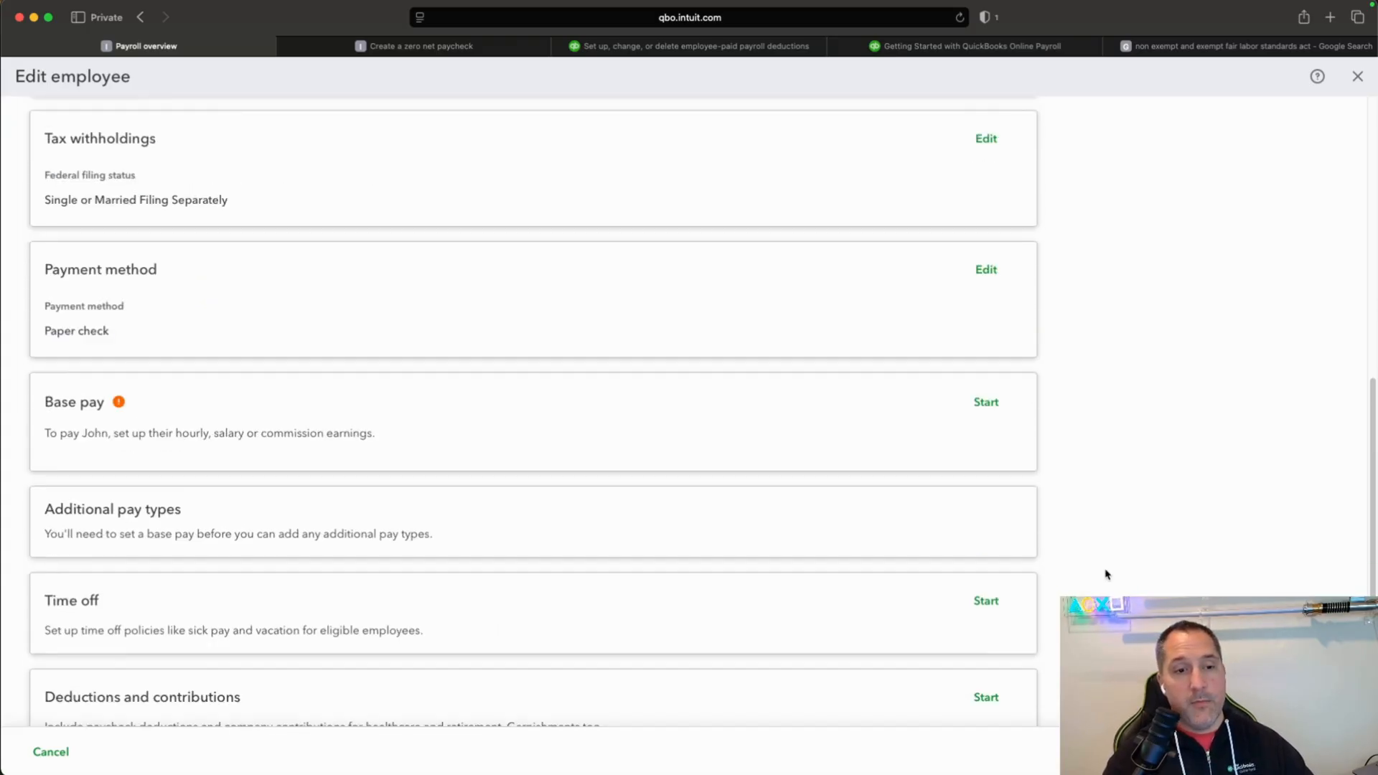
Look over the remaining profile sections and start the employee's base pay setup.
scroll(1079, 562, "down", 5)
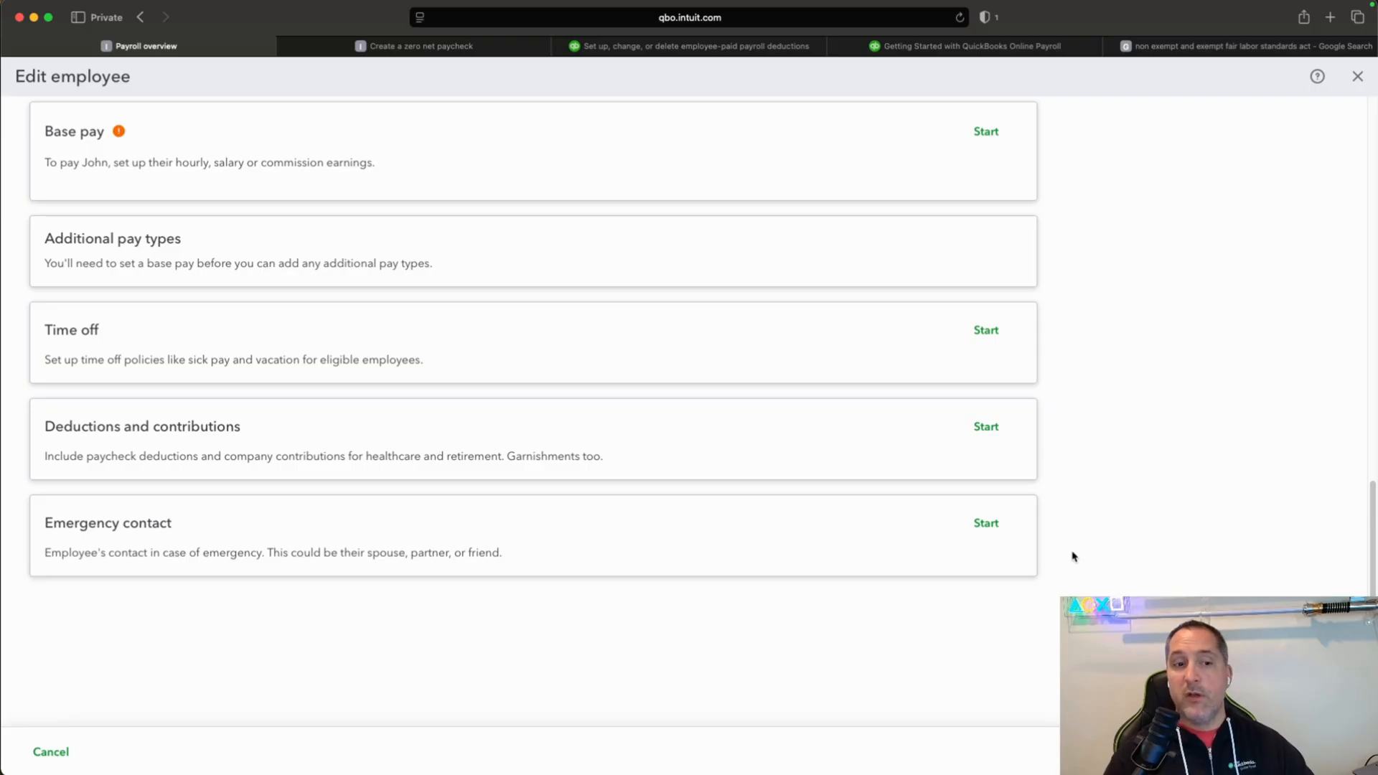
scroll(988, 598, "up", 10)
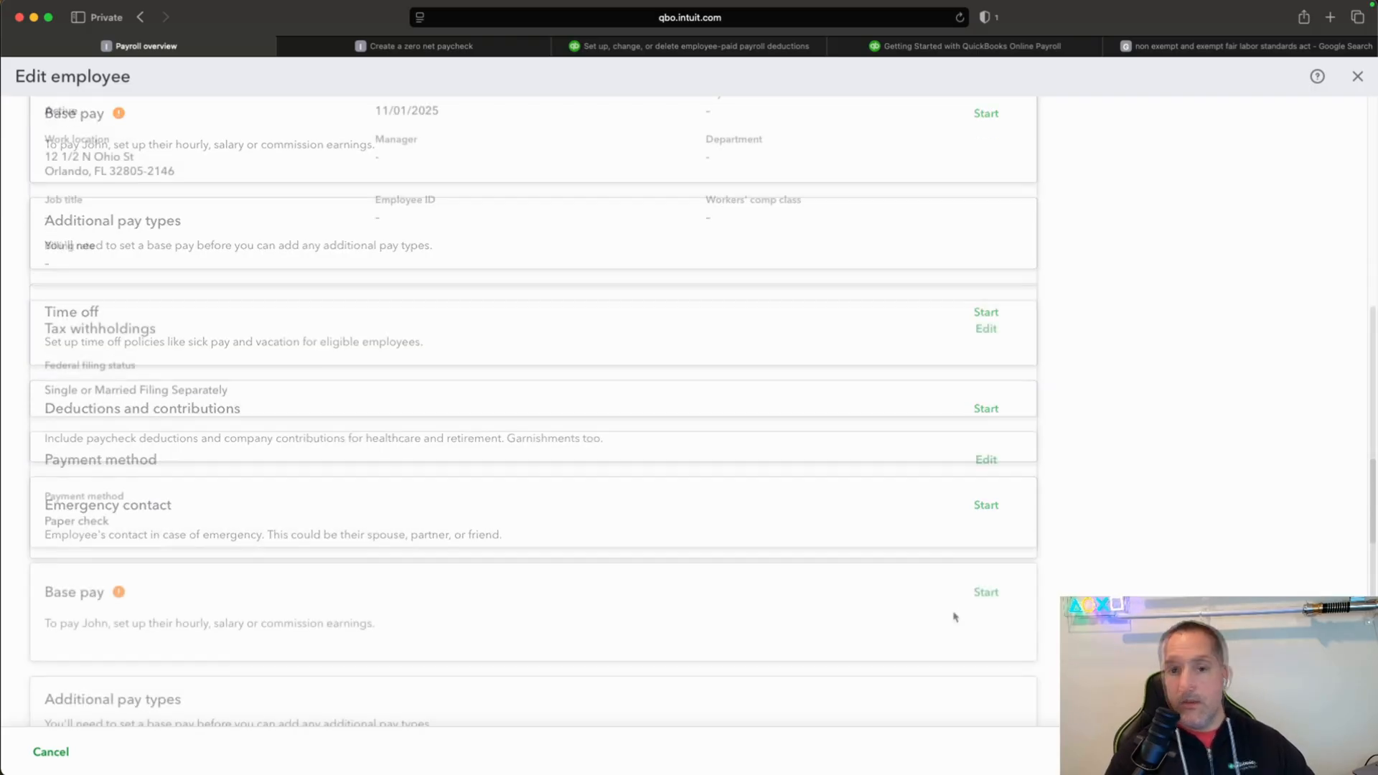
left_click(985, 591)
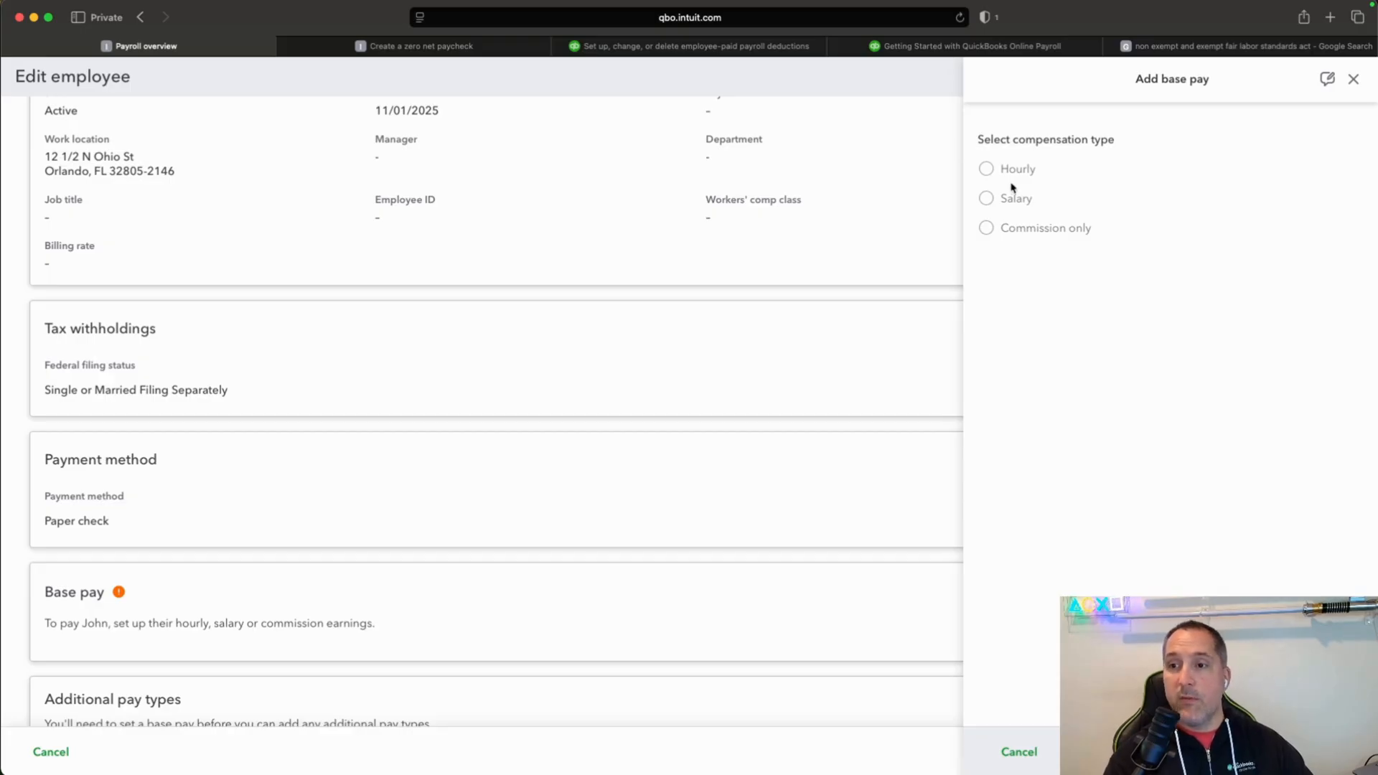
Read the Google overview of non-exempt and exempt employees under the Fair Labor Standards Act, and close that page.
left_click(1172, 50)
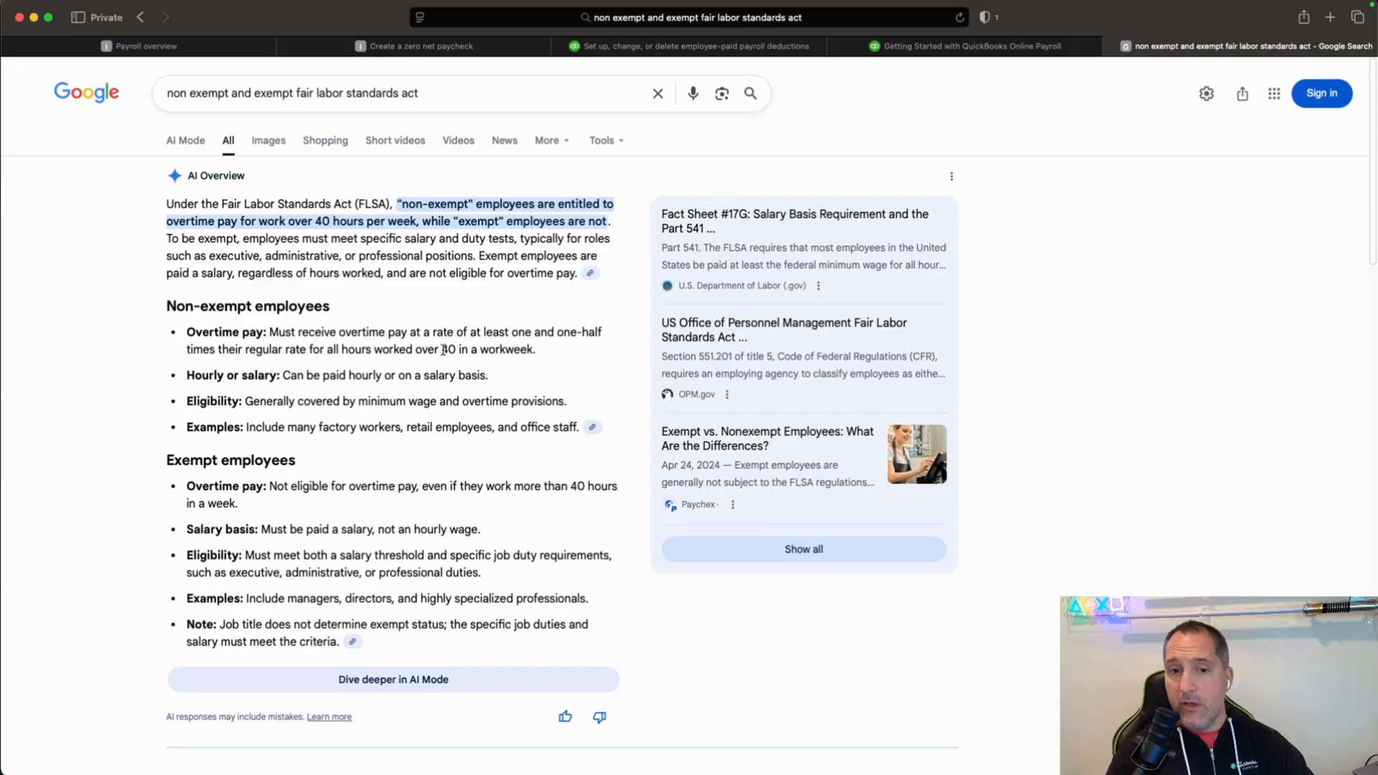
left_click_drag(441, 349, 468, 350)
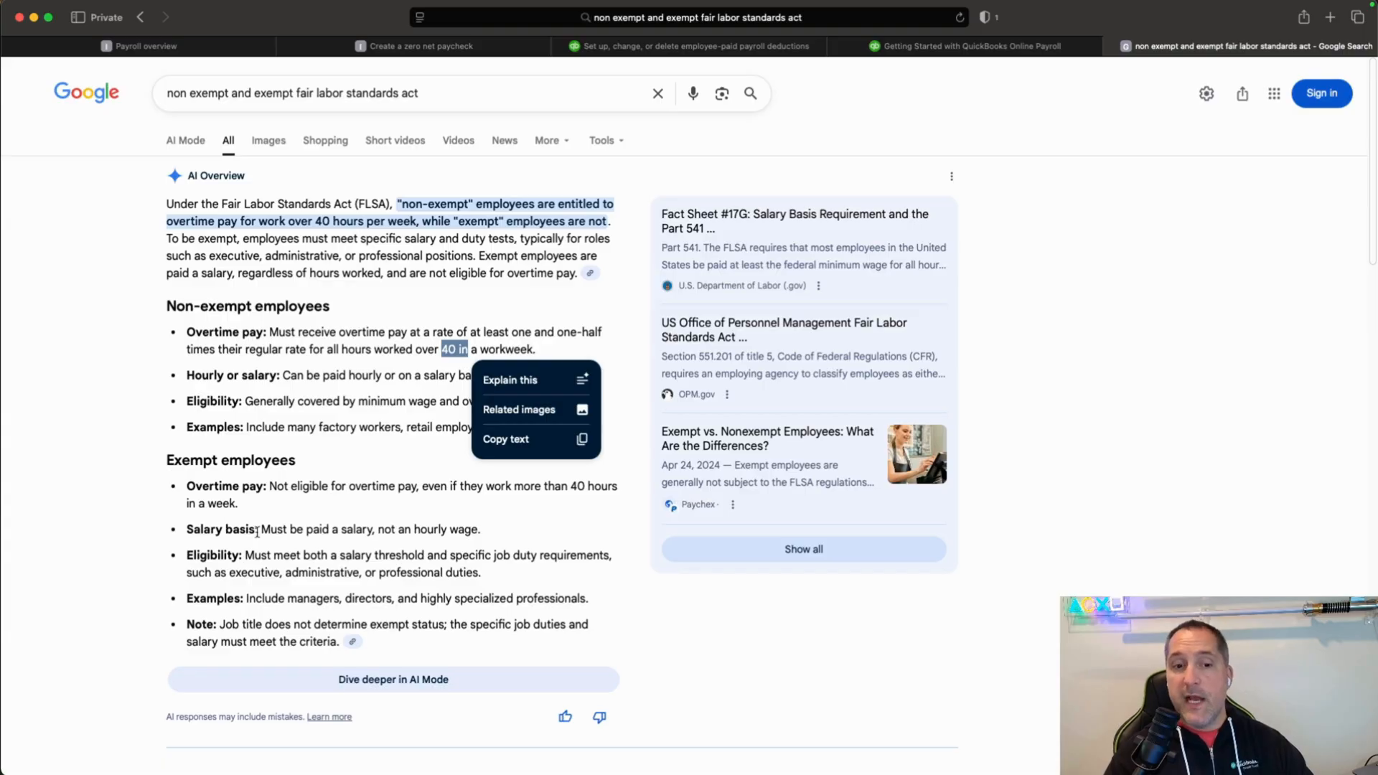
left_click_drag(262, 529, 303, 532)
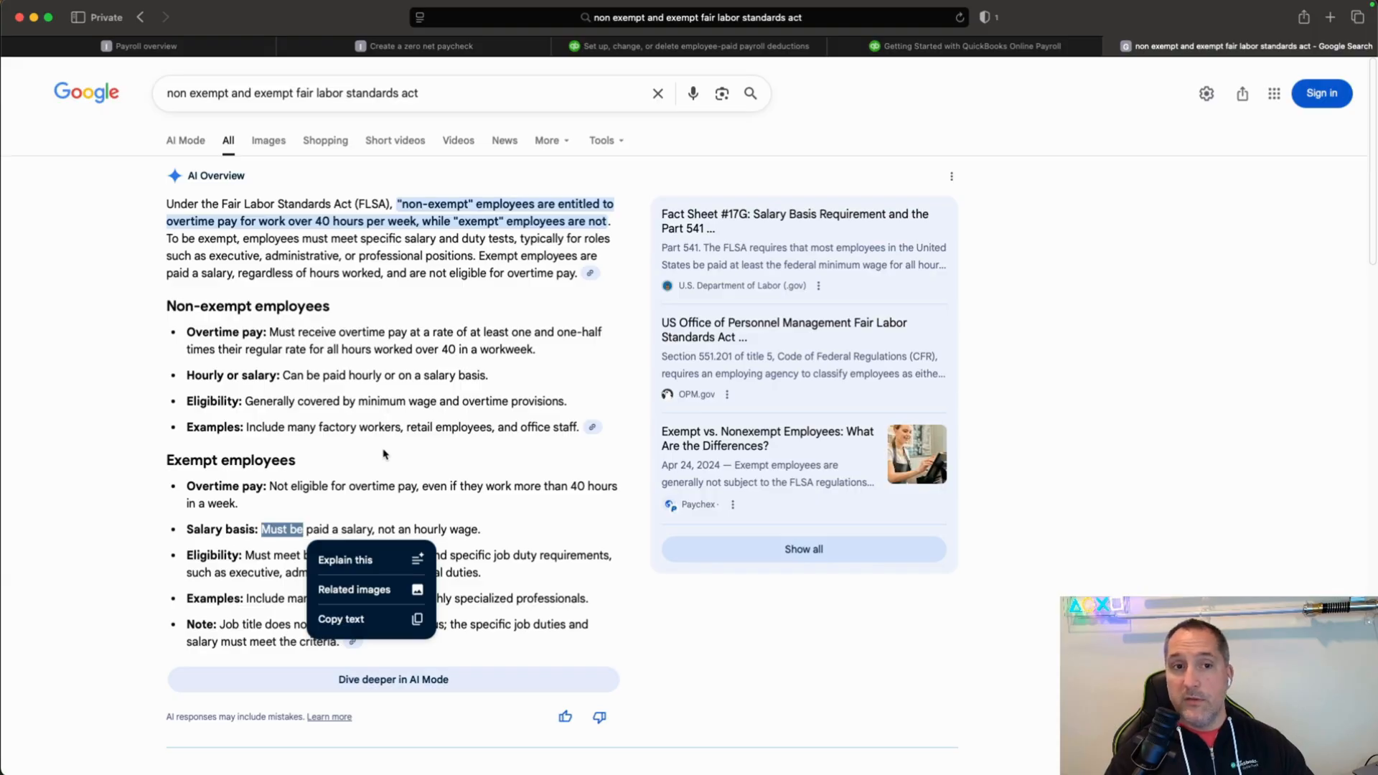
left_click(1112, 46)
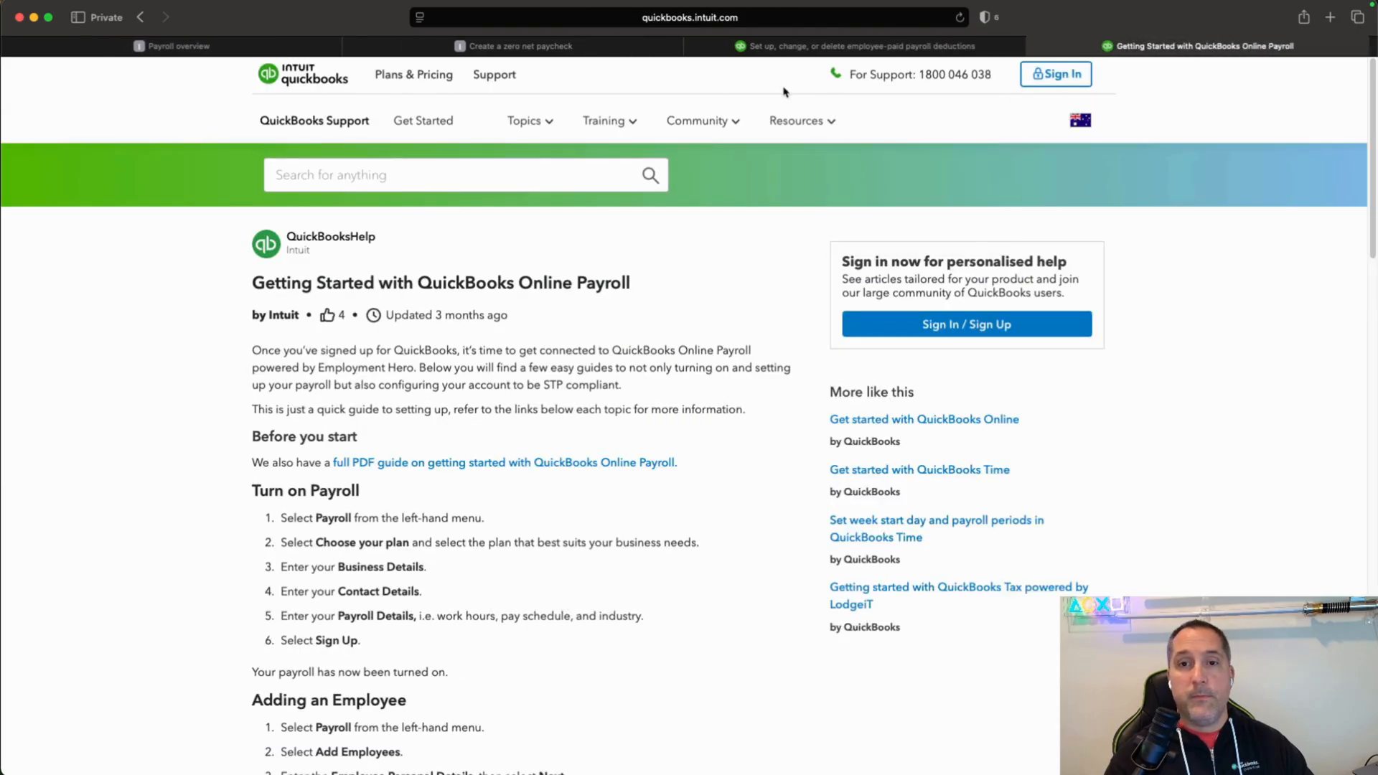
Return to the employee's base pay form in QuickBooks, choose Hourly compensation and set the rate per hour to $33.00.
left_click(259, 47)
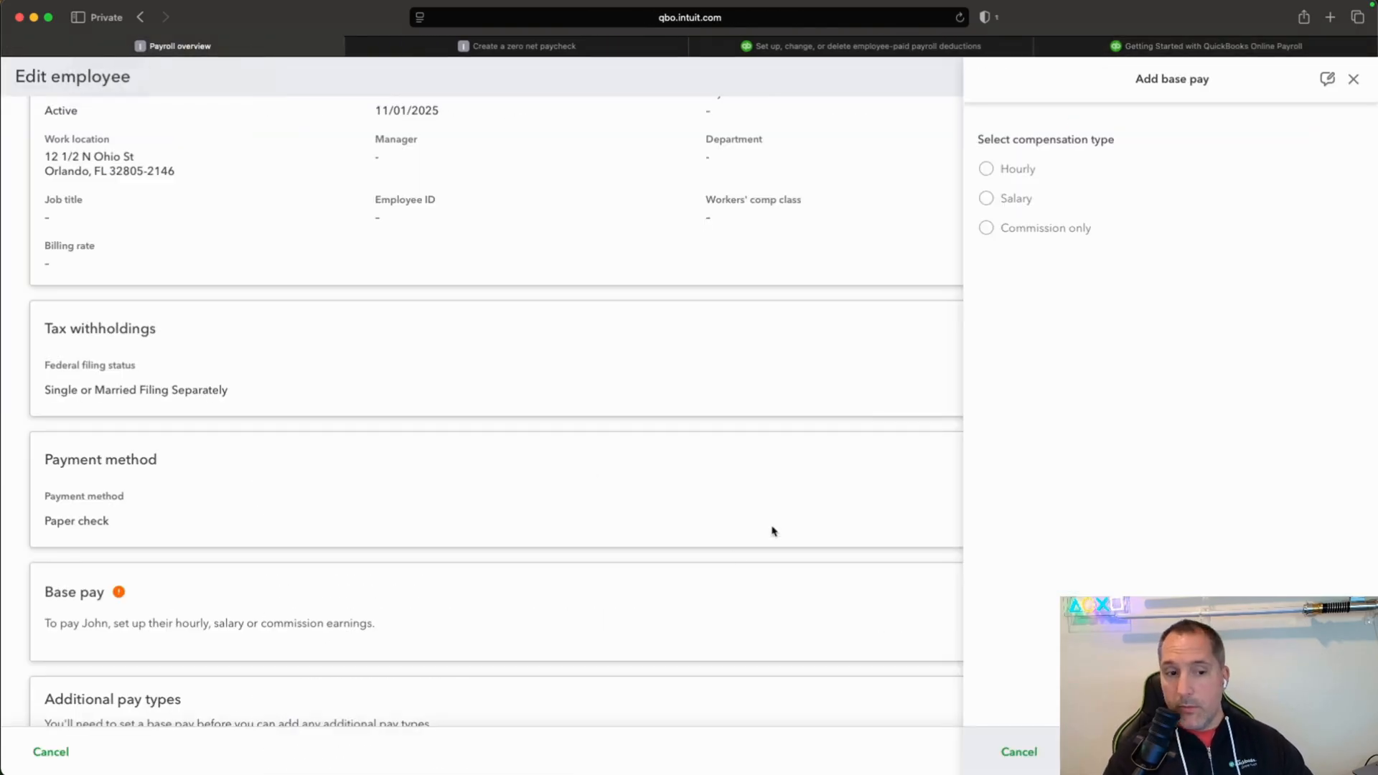
scroll(732, 539, "down", 2)
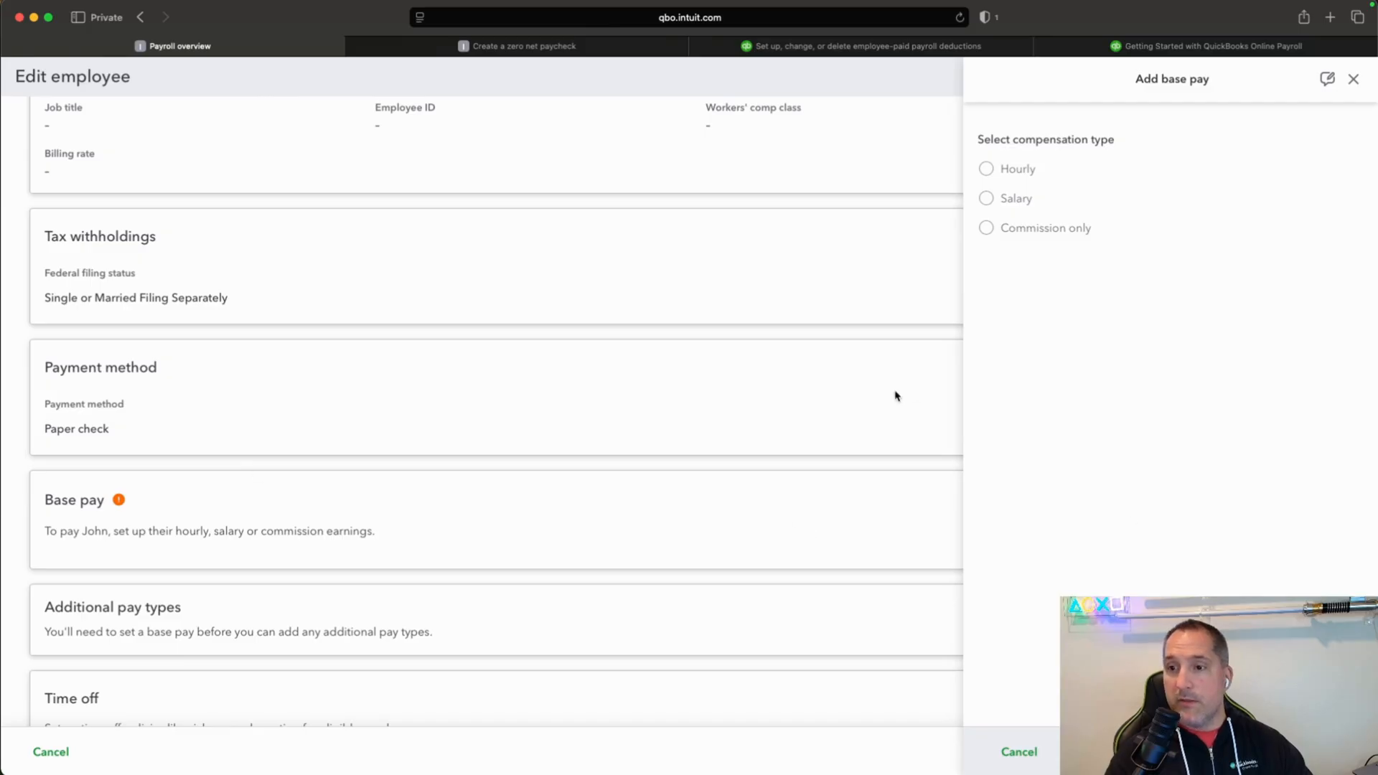
scroll(895, 395, "up", 10)
left_click(987, 169)
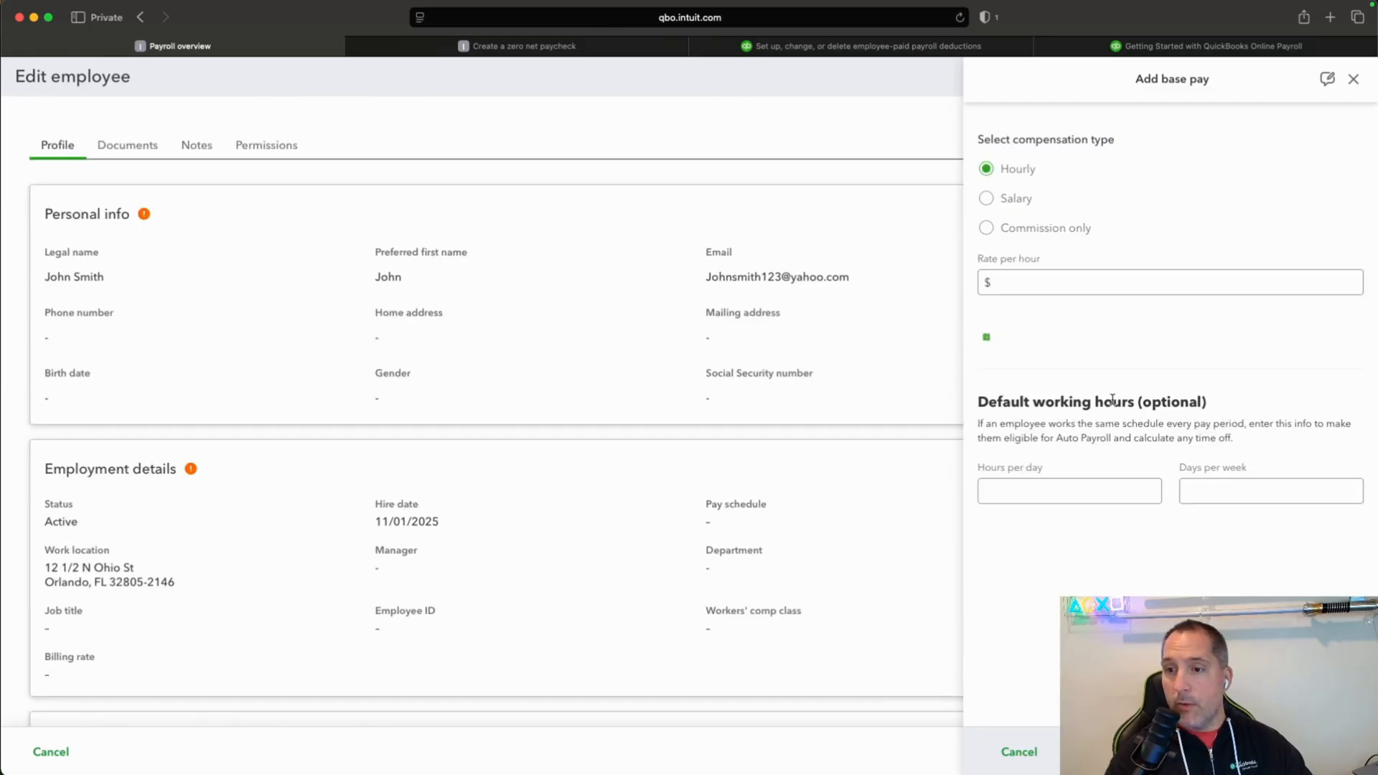
left_click(1101, 279)
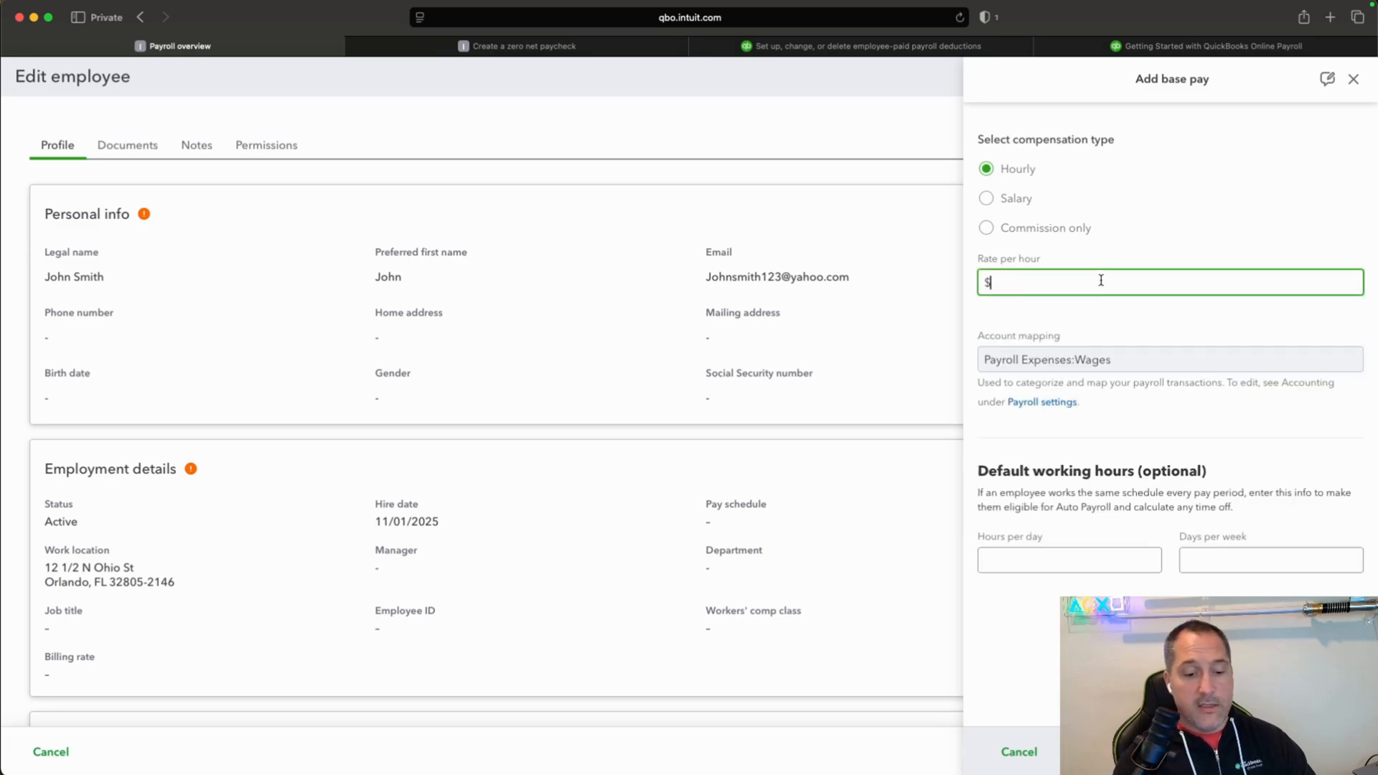
type("33.00")
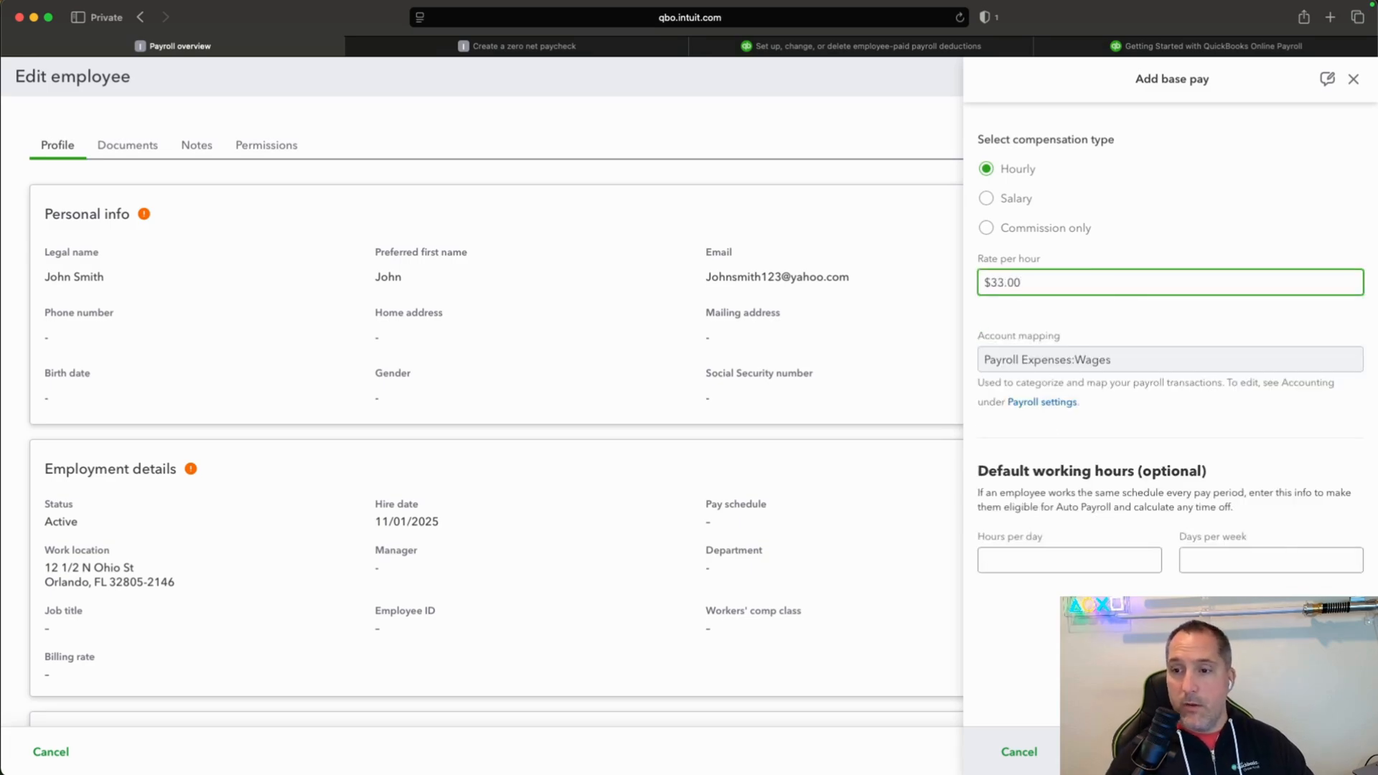
Set the default working hours to 8 hours per day and 5 days per week, and save the base pay.
left_click(1117, 557)
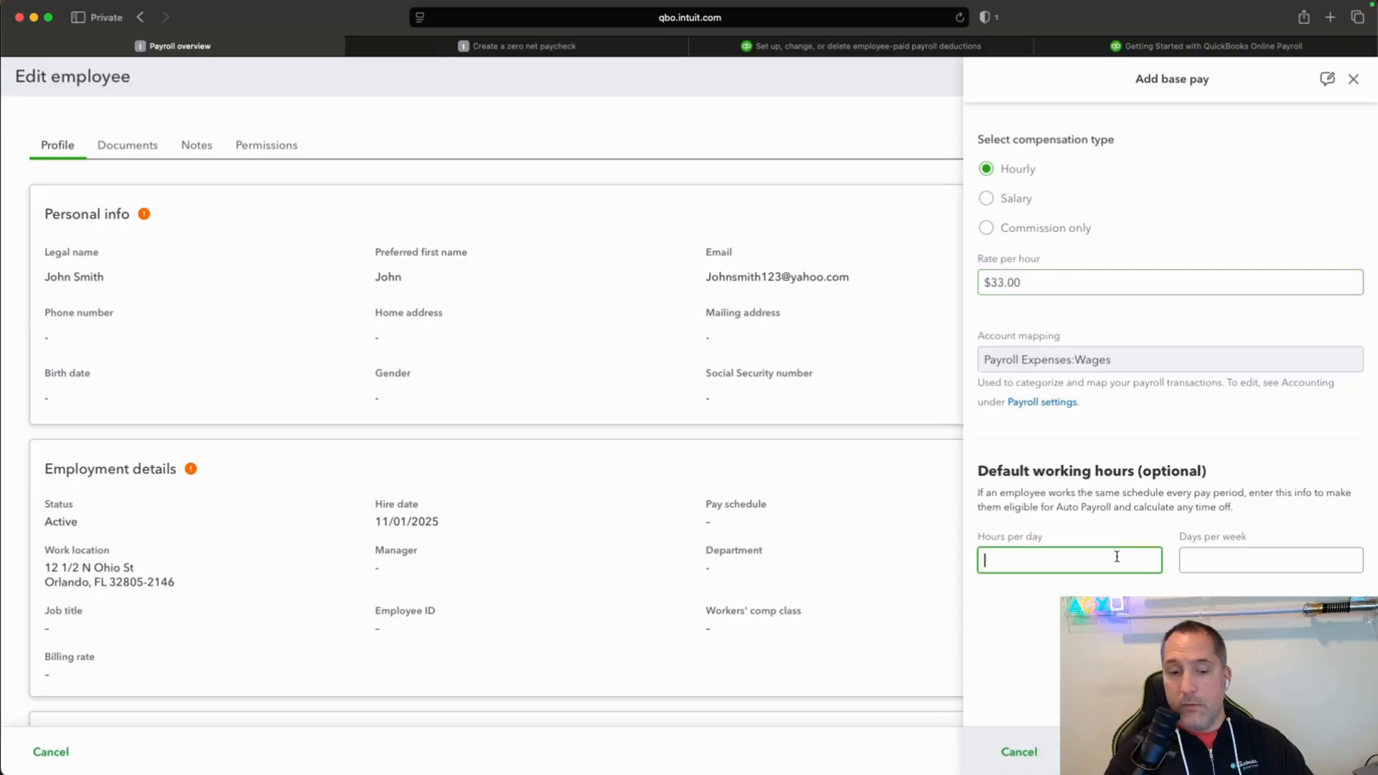
type("8")
left_click(1268, 565)
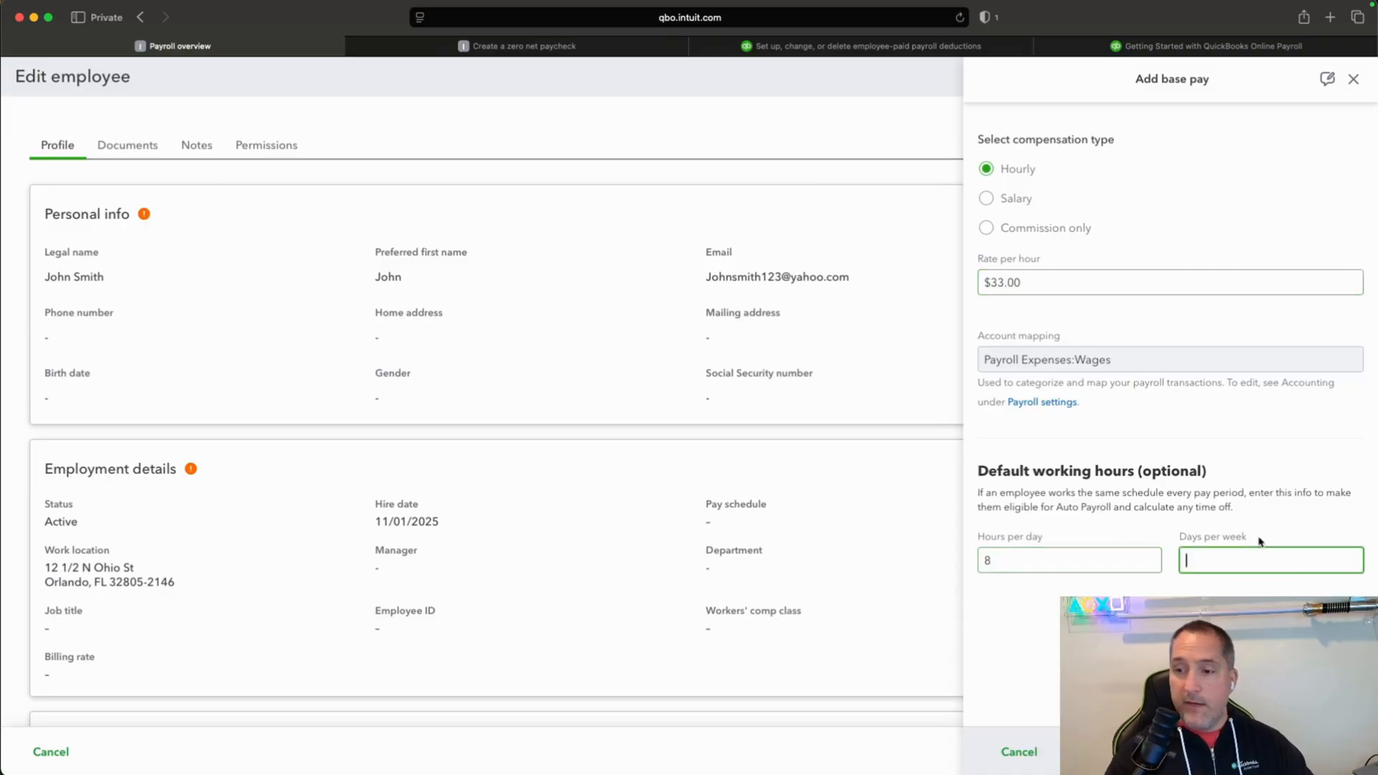
type("5")
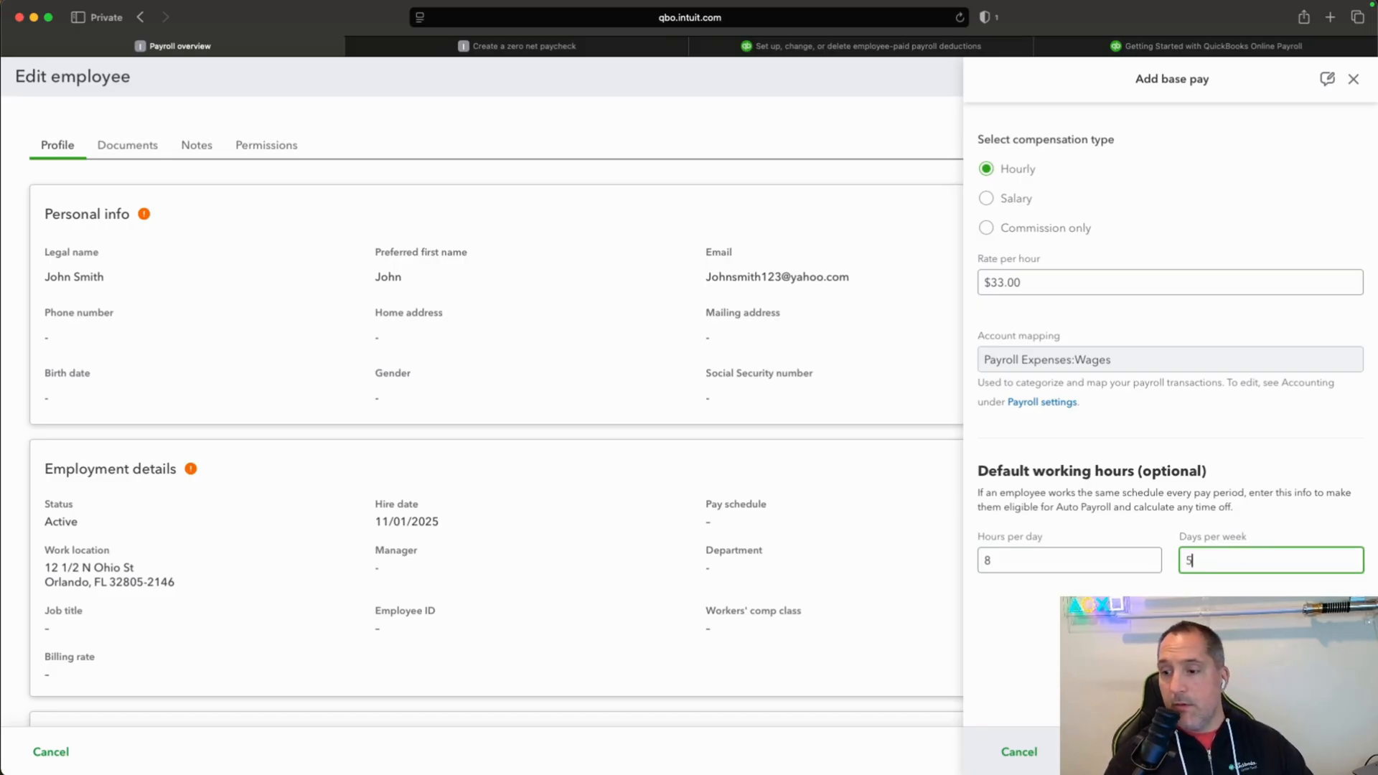
key("Tab")
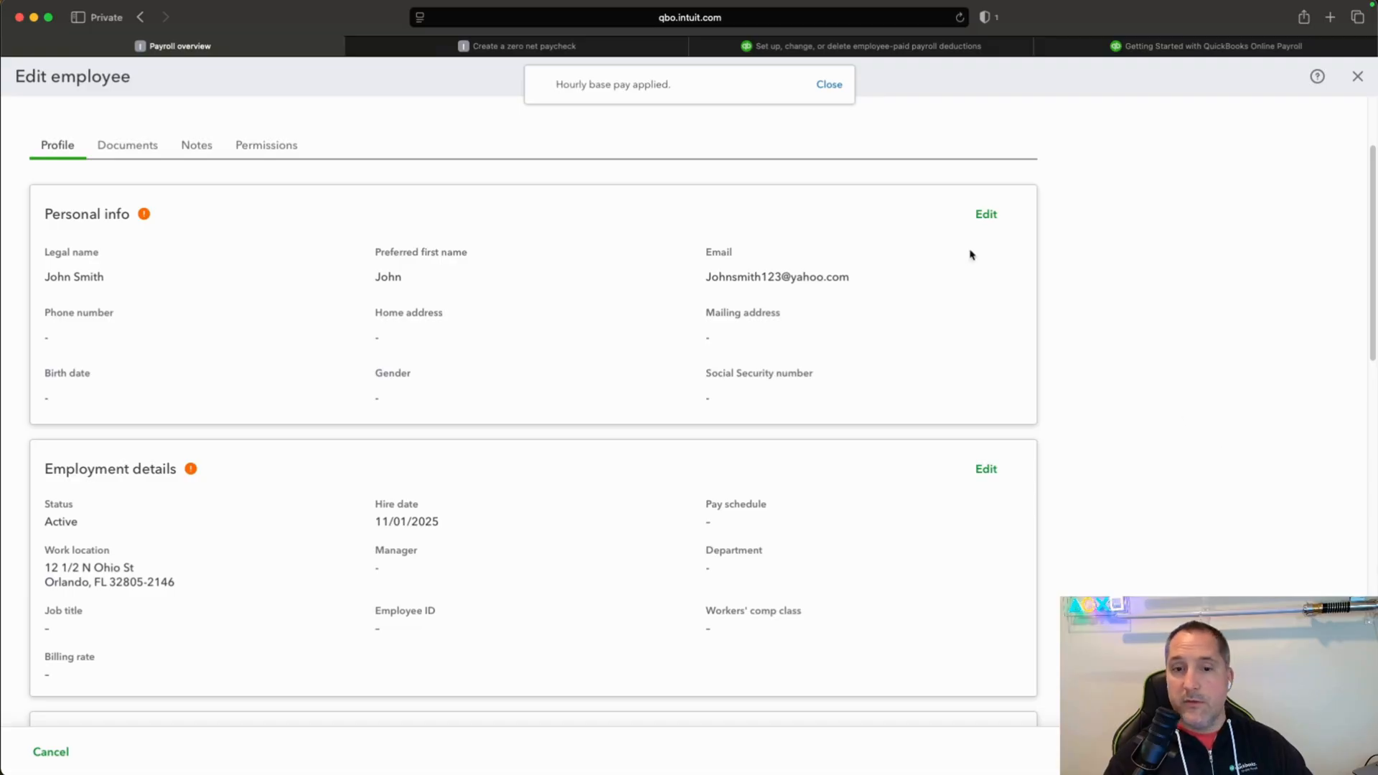
Open the employee's personal info for editing and fill in the home address from the suggested addresses.
left_click(984, 214)
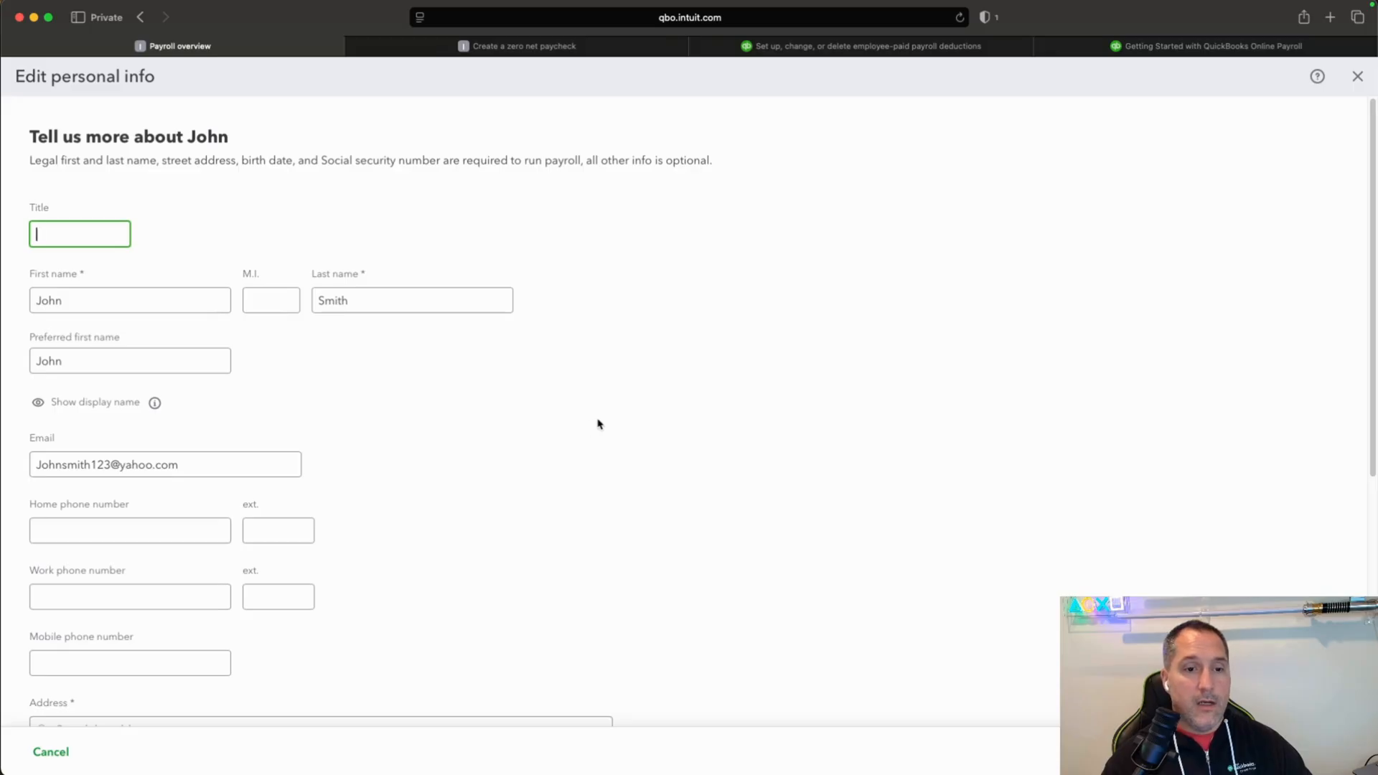
scroll(548, 407, "down", 3)
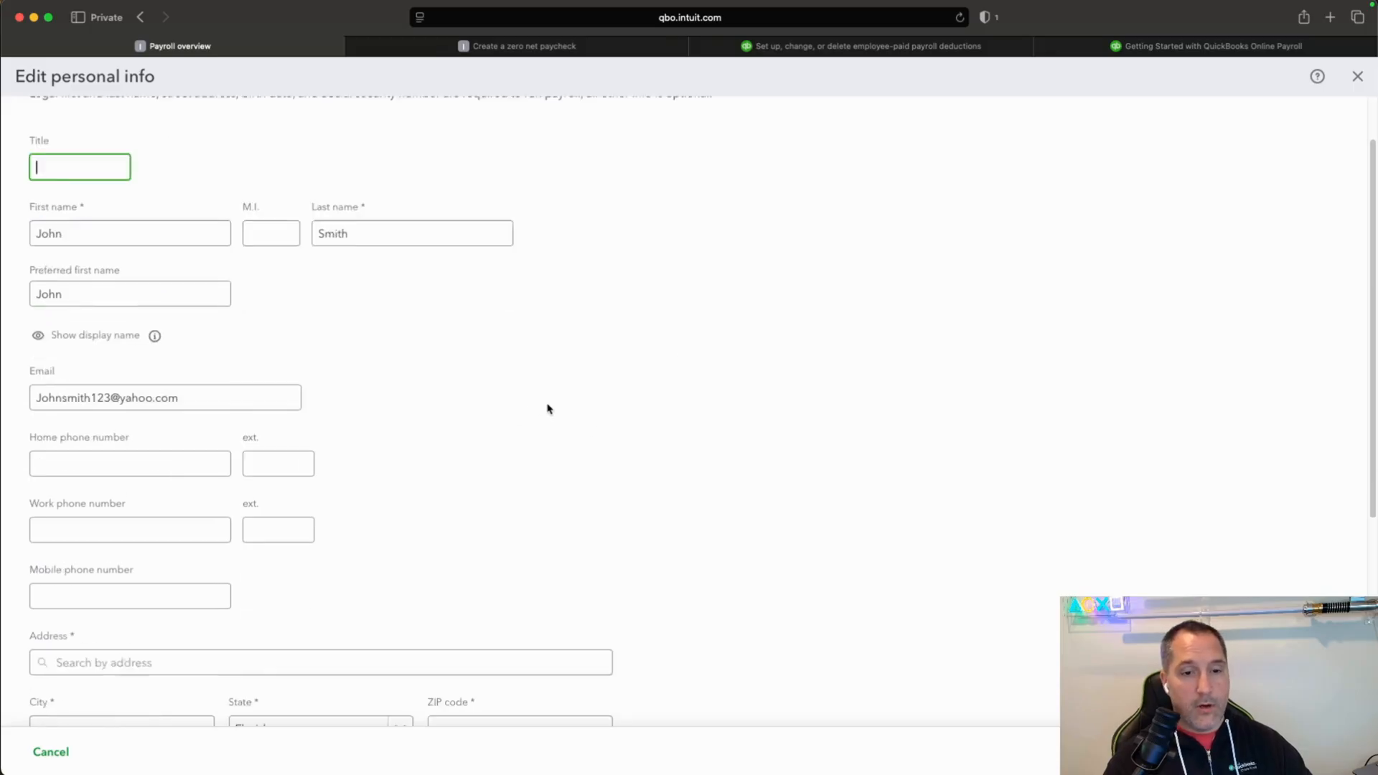
scroll(550, 409, "down", 2)
left_click(551, 403)
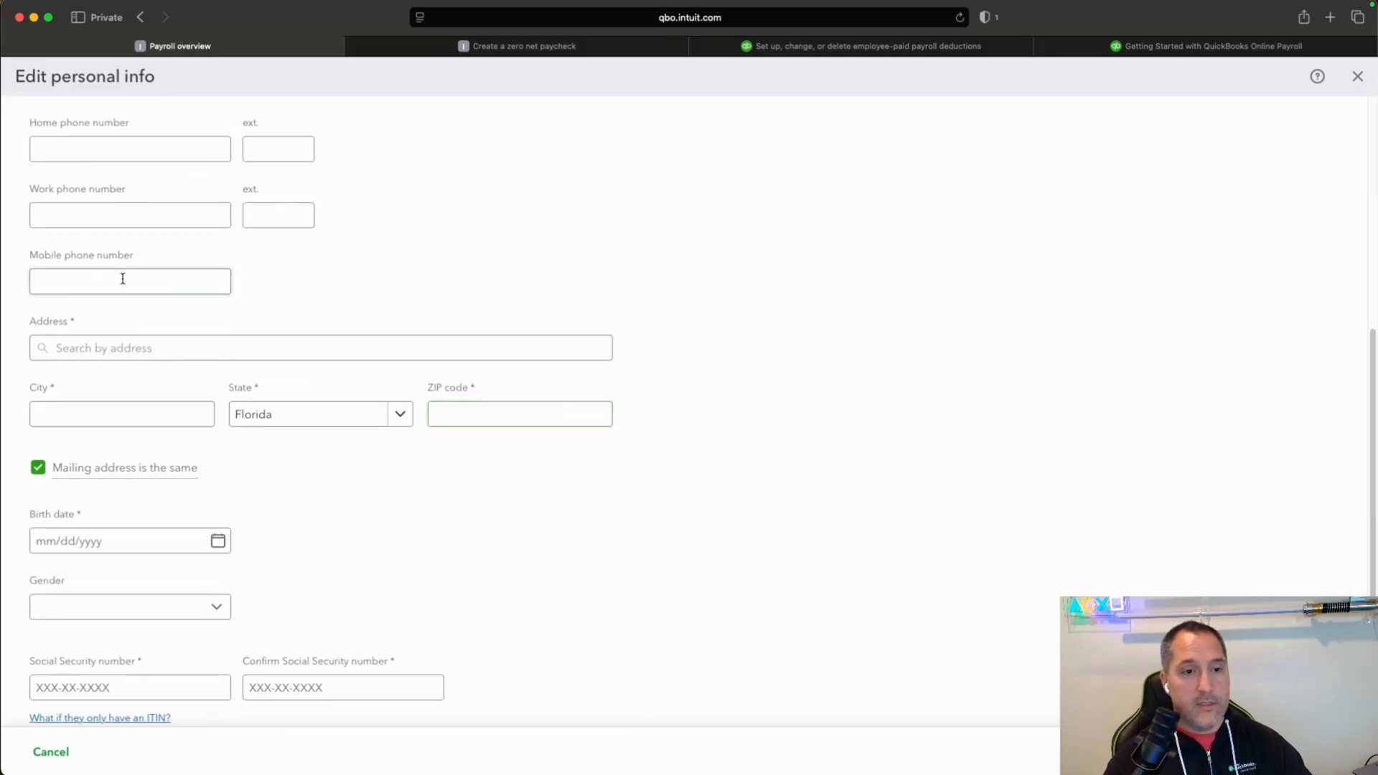
scroll(215, 373, "up", 1)
left_click(223, 381)
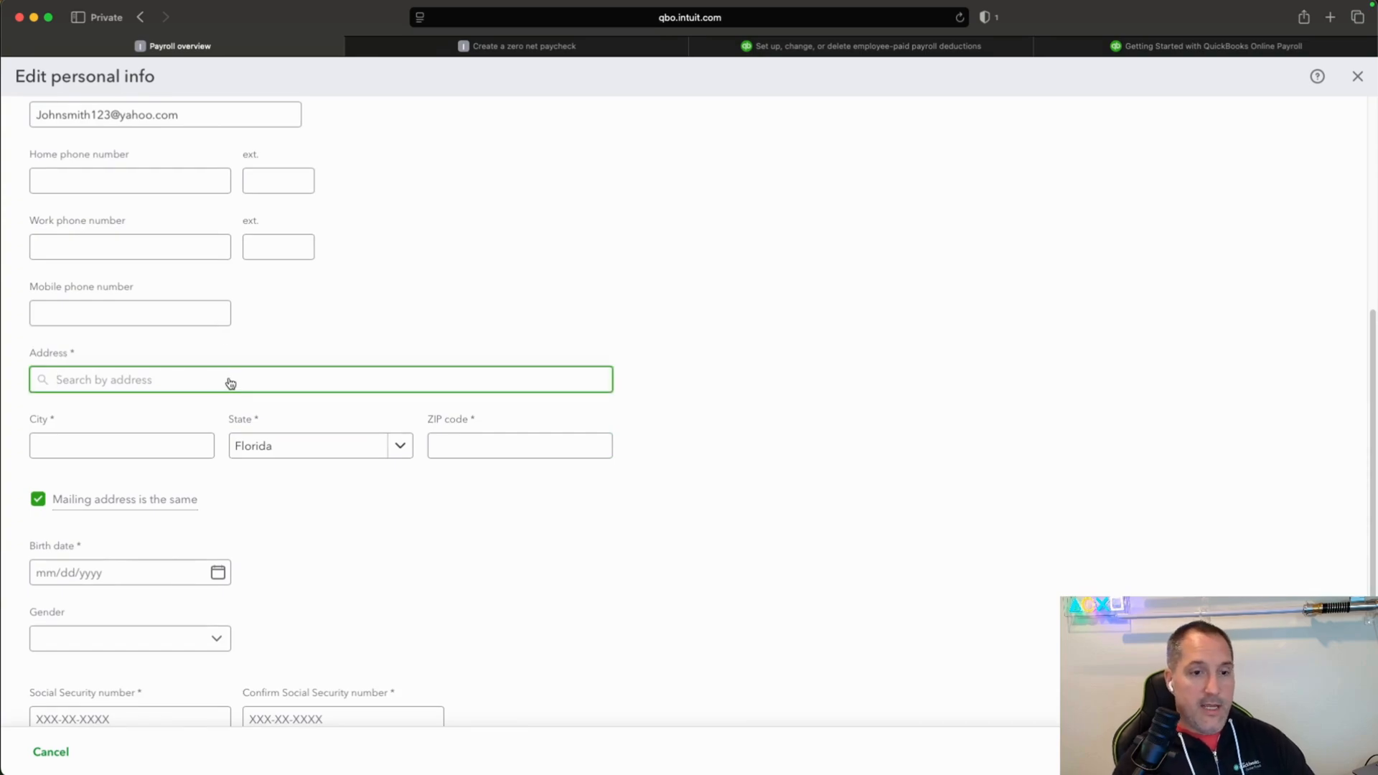
type("12")
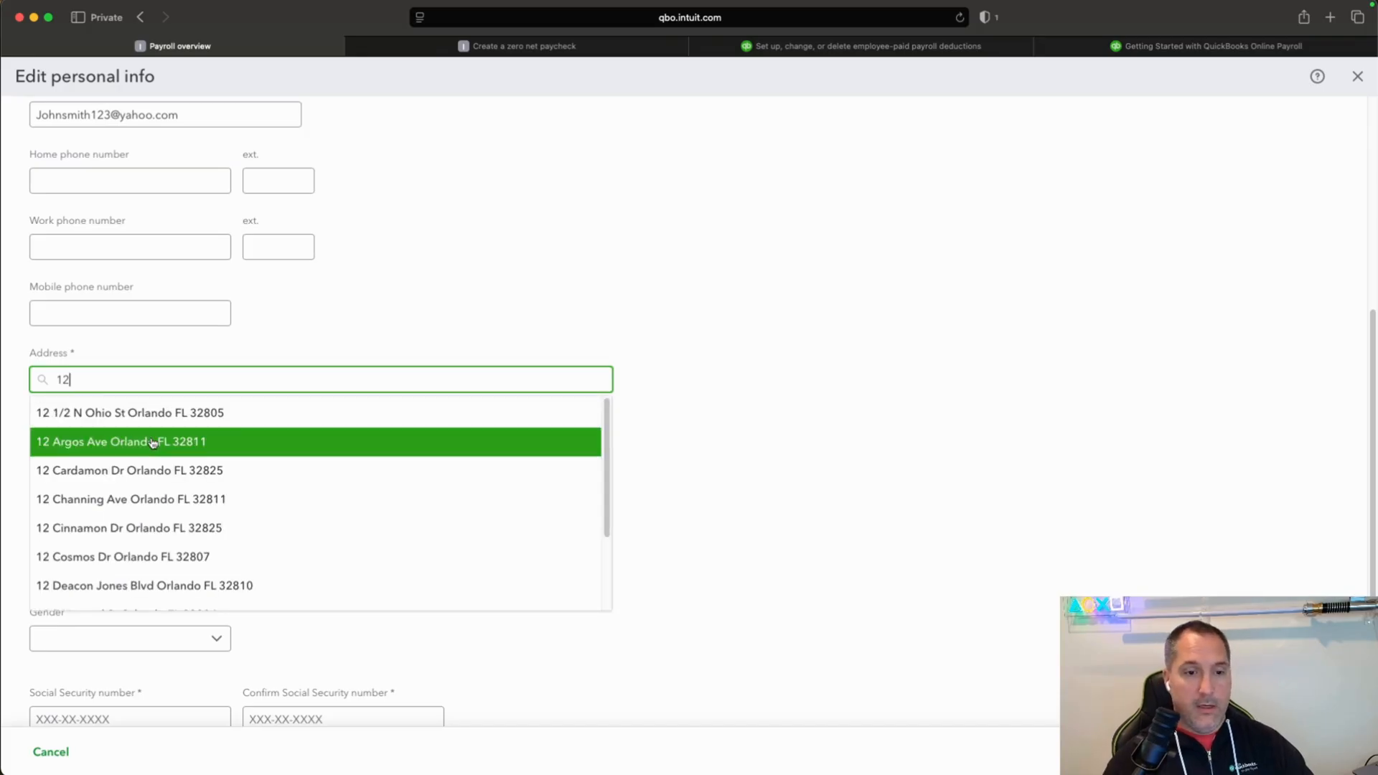
left_click(141, 456)
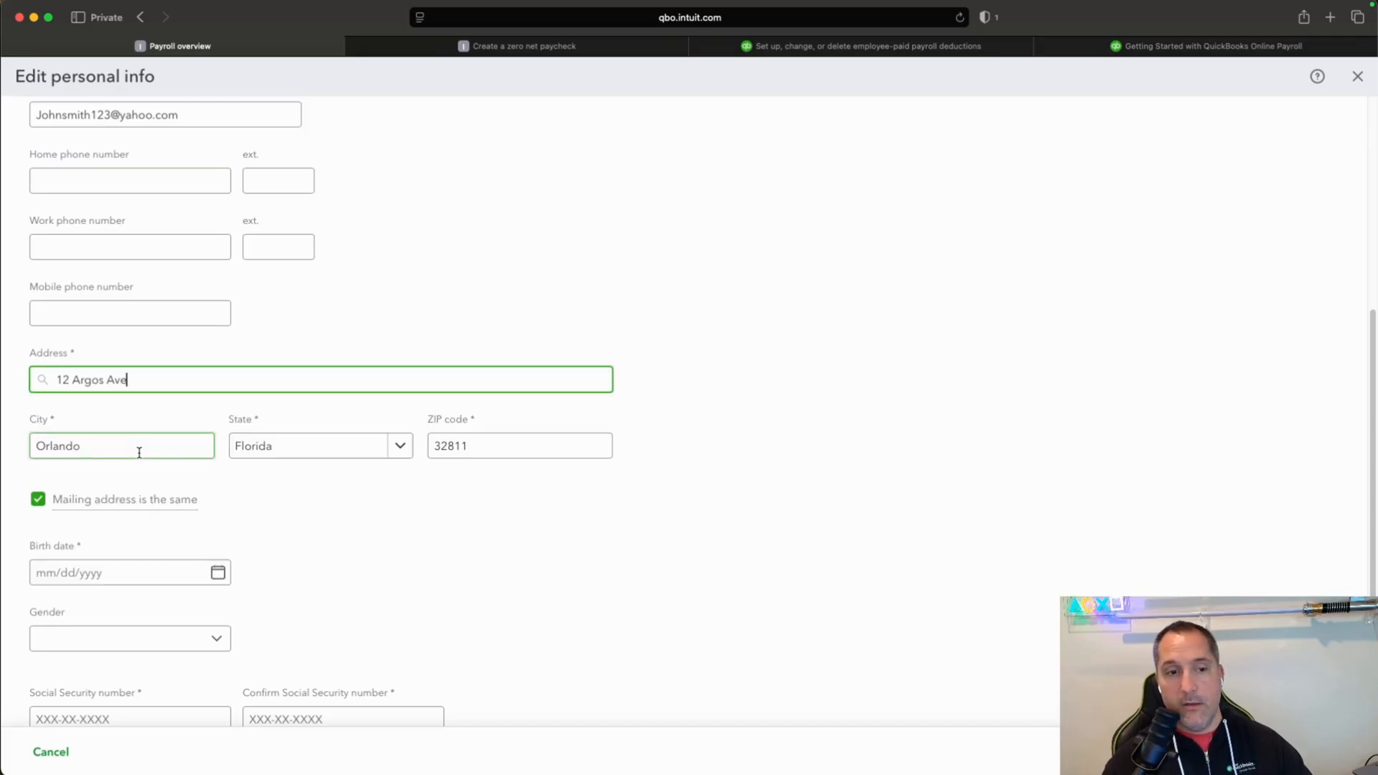
Enter the employee's Social Security number, repeat it in the confirmation field, and try to save the personal info.
scroll(368, 547, "down", 2)
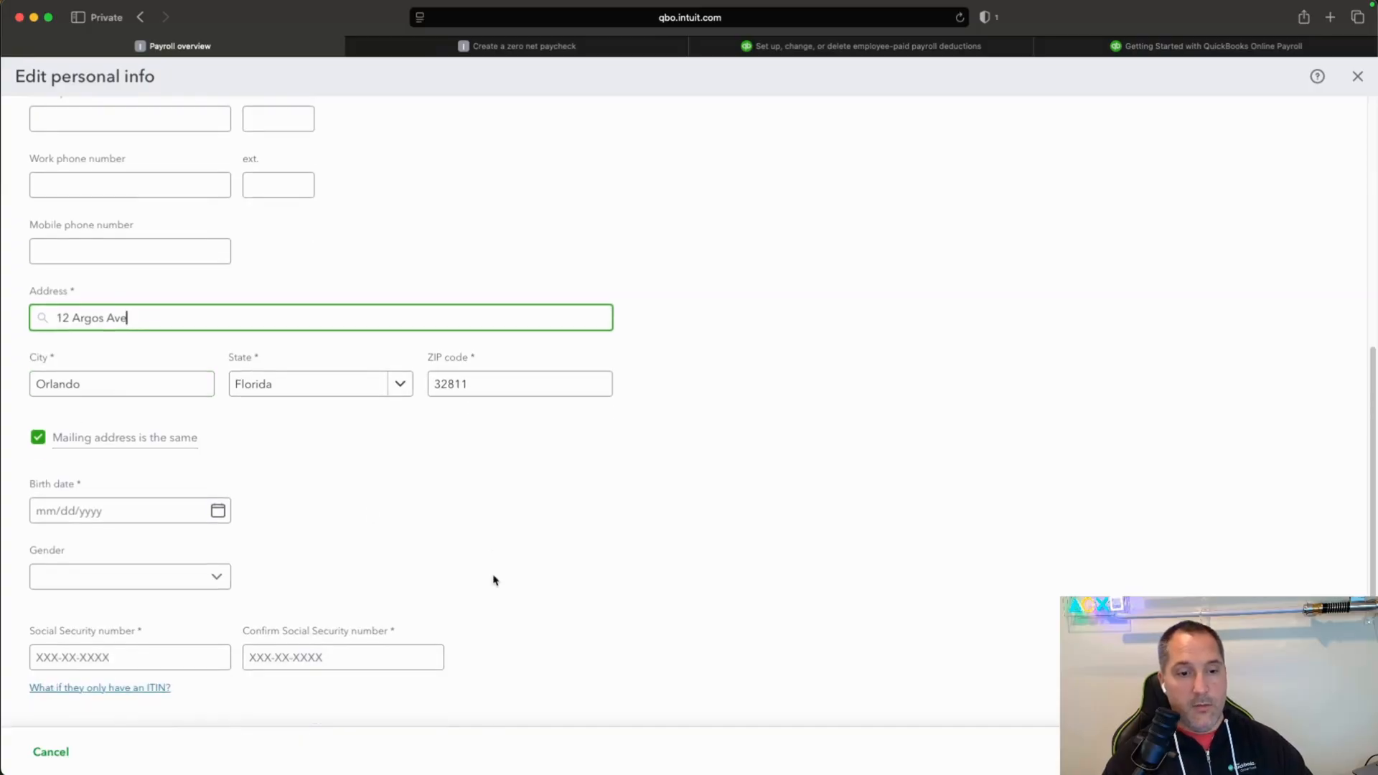
left_click(157, 658)
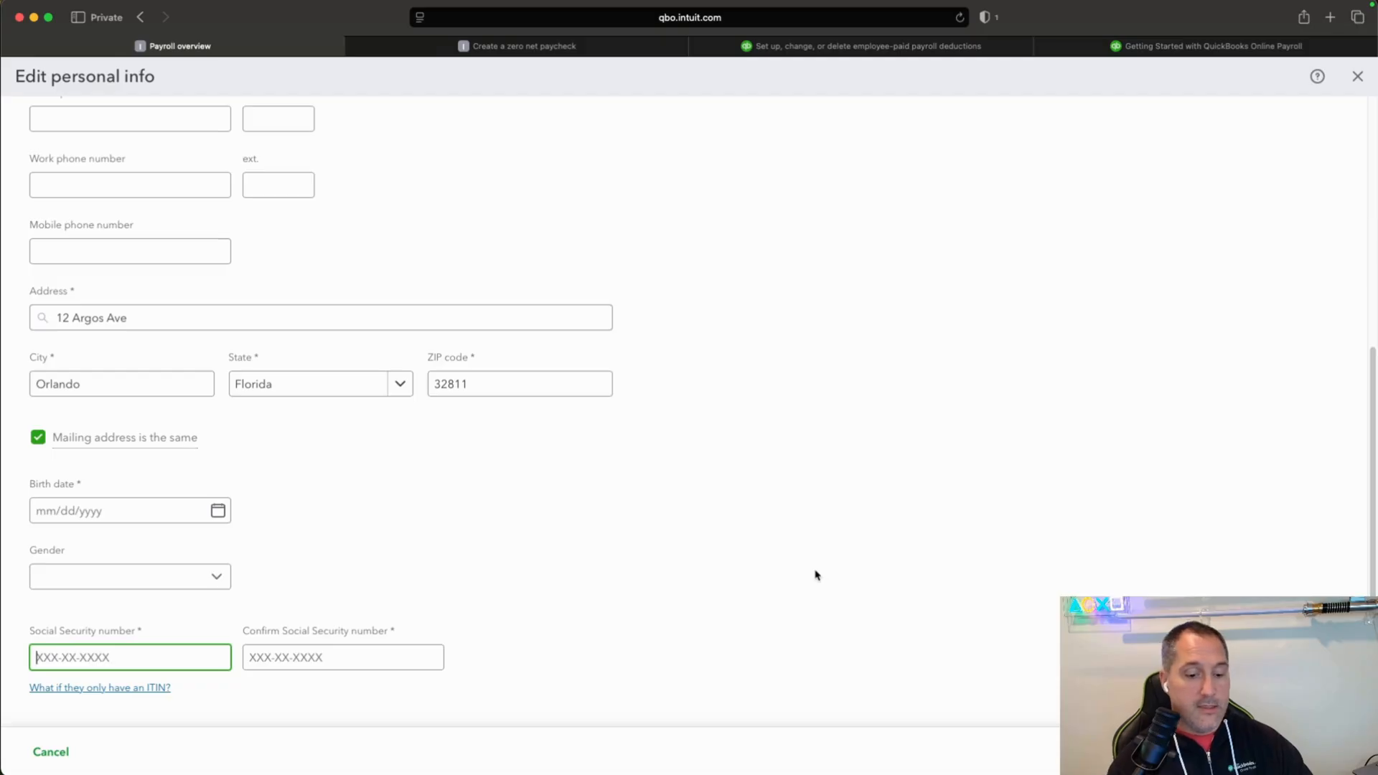
type("99")
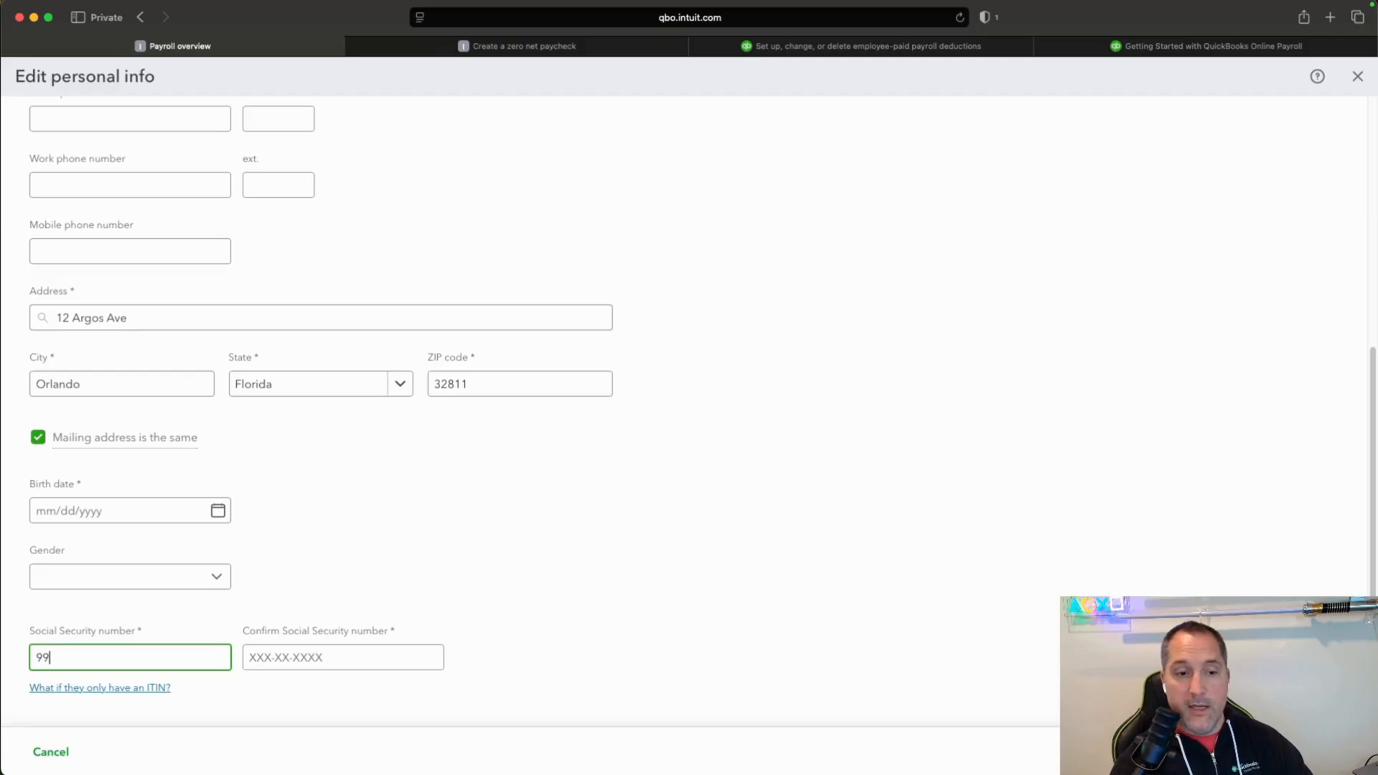
type("9")
type("-99-9999")
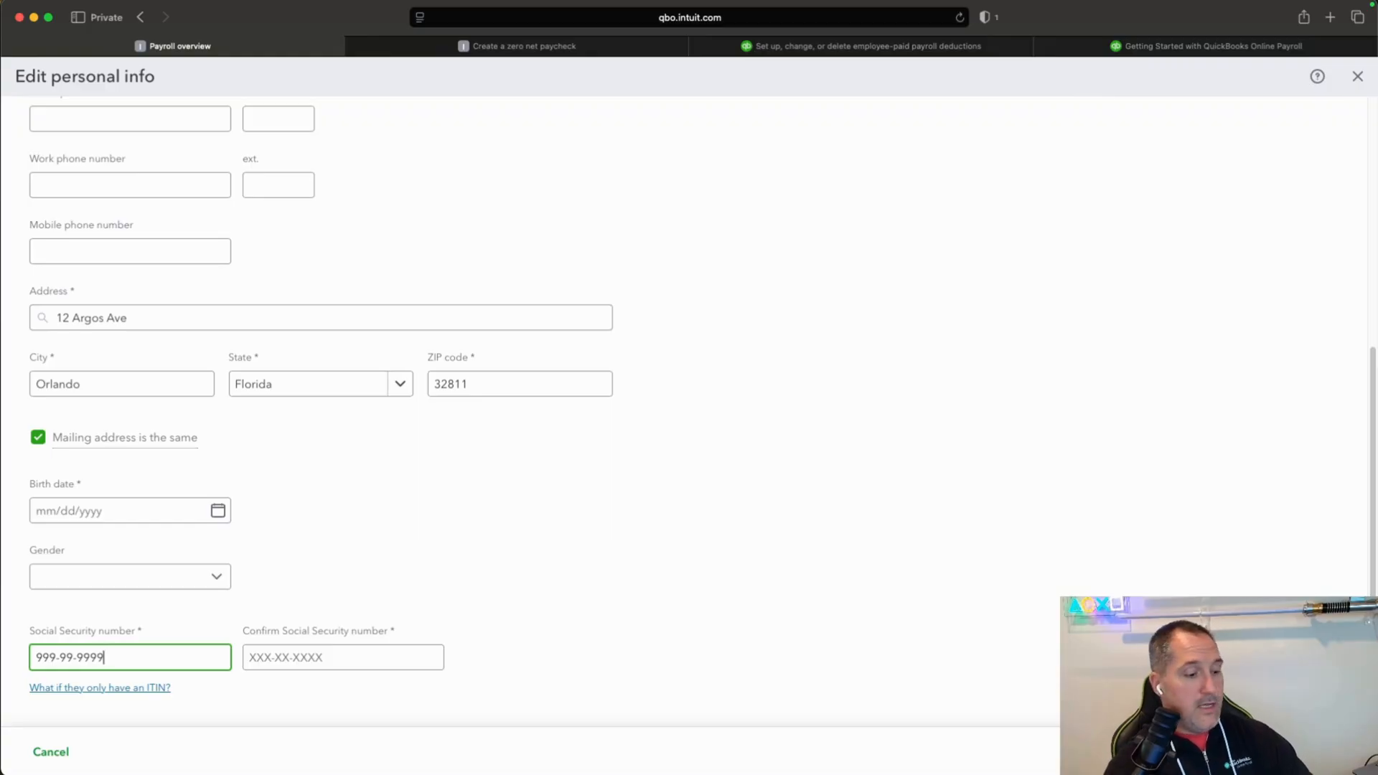
key("Tab")
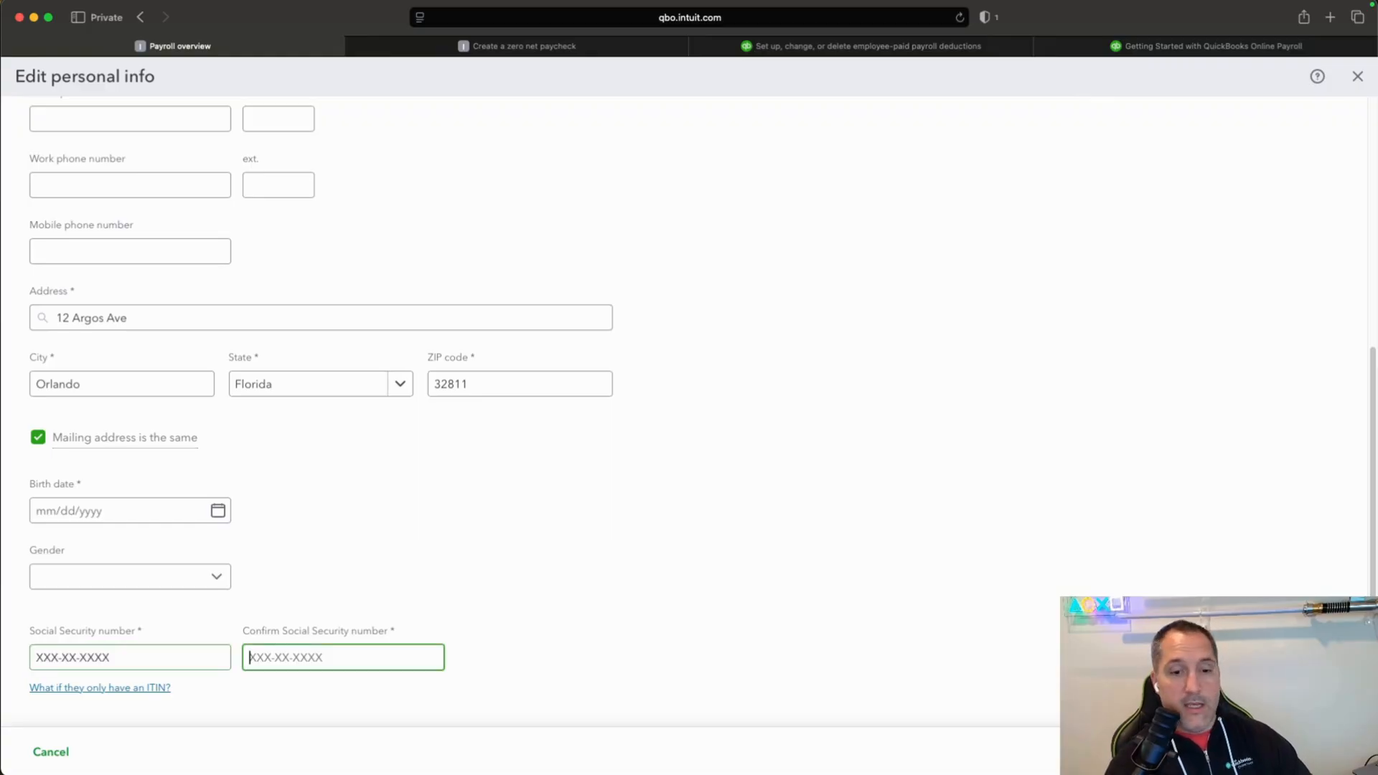
type("999")
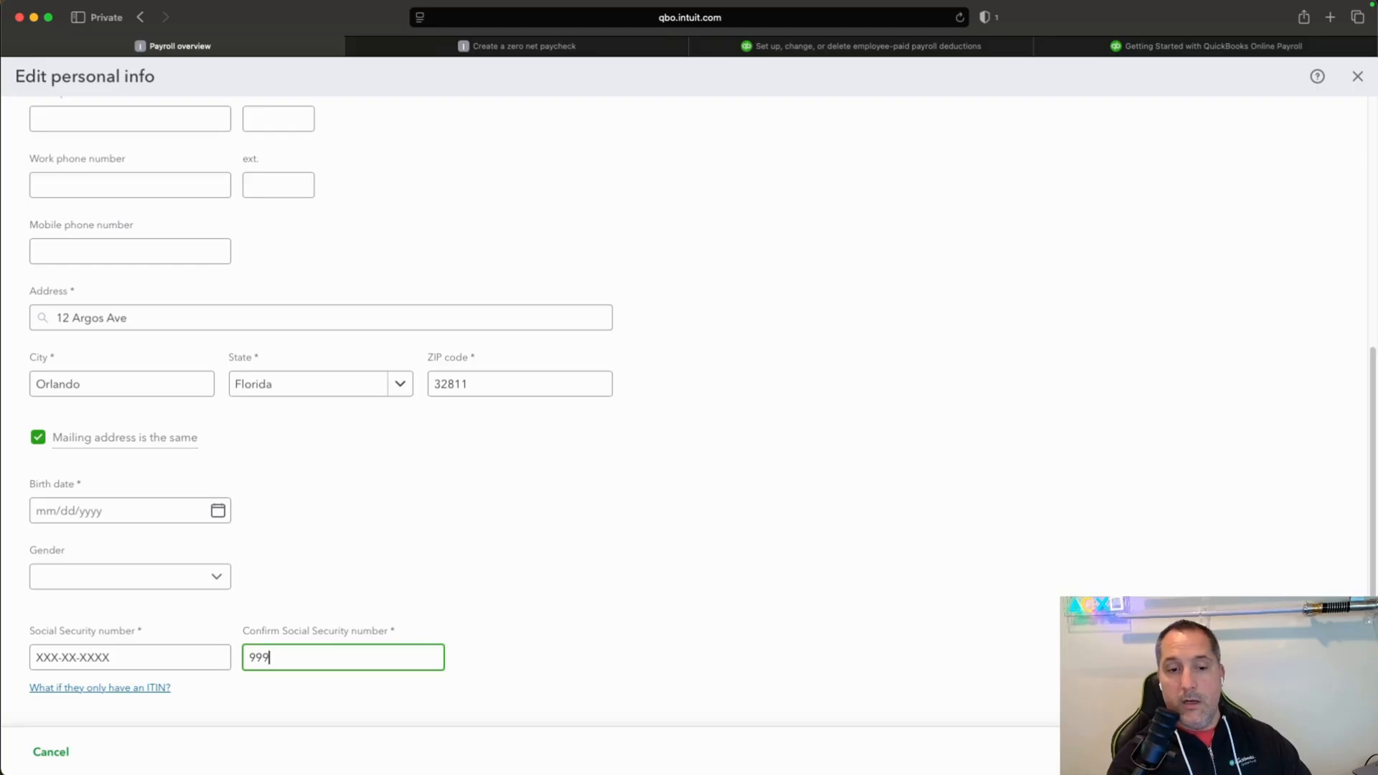
type("-99-9999")
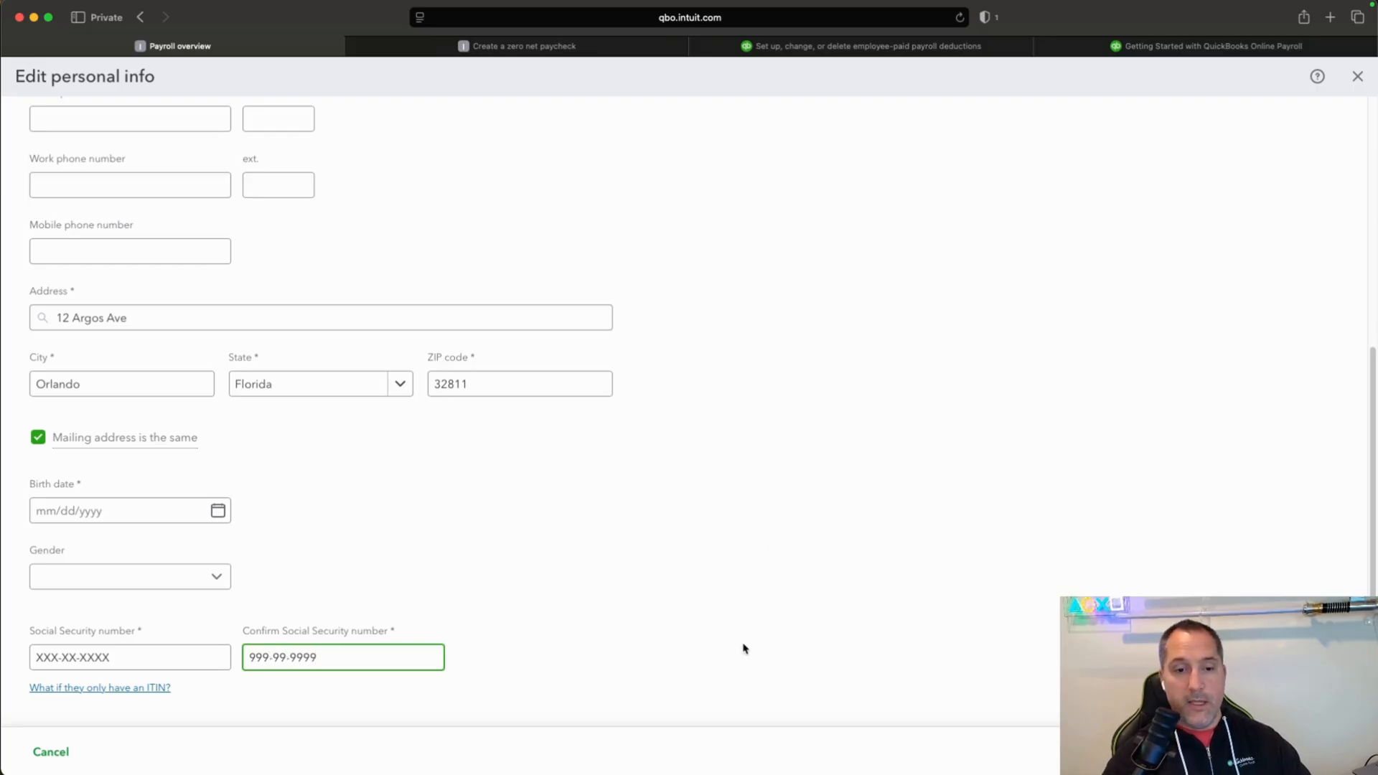
left_click(1337, 752)
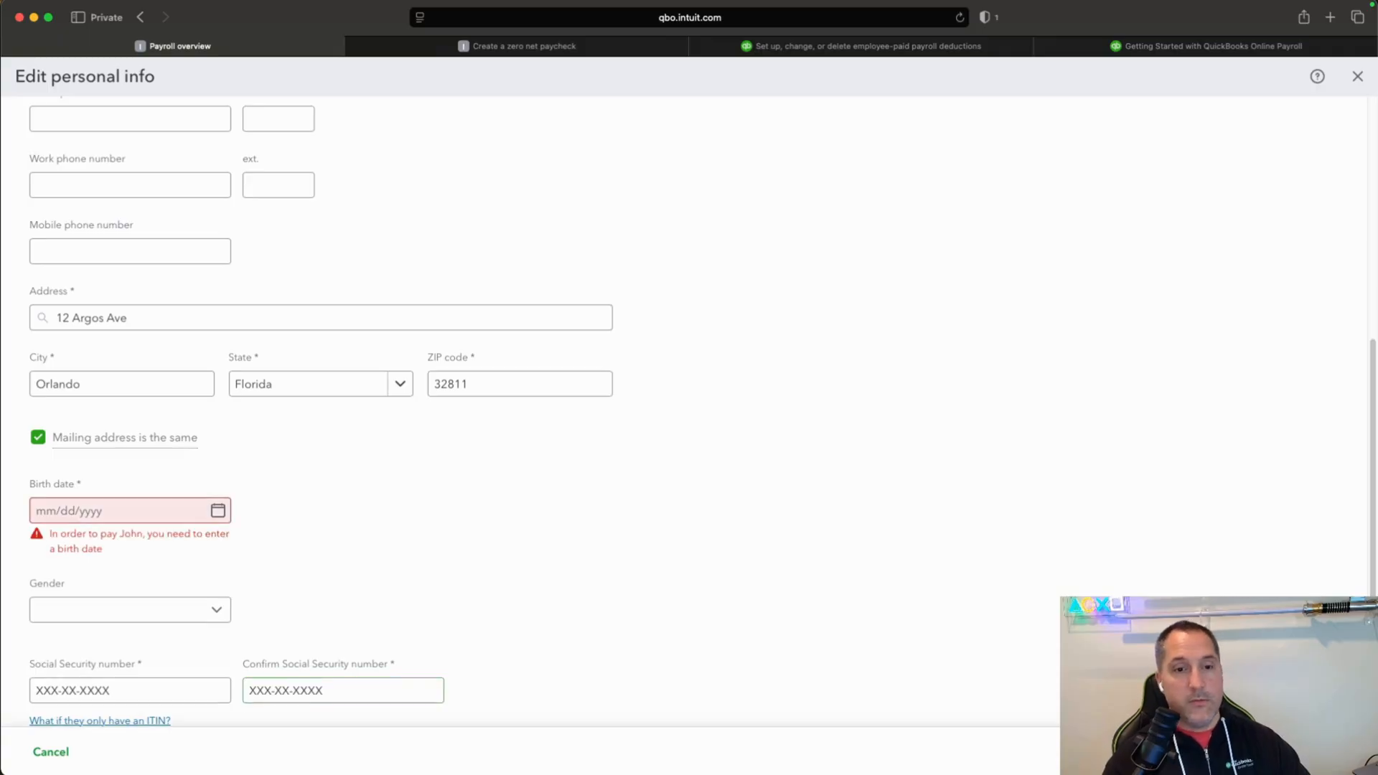
Fill in the employee's birth date and save the personal info.
left_click(217, 512)
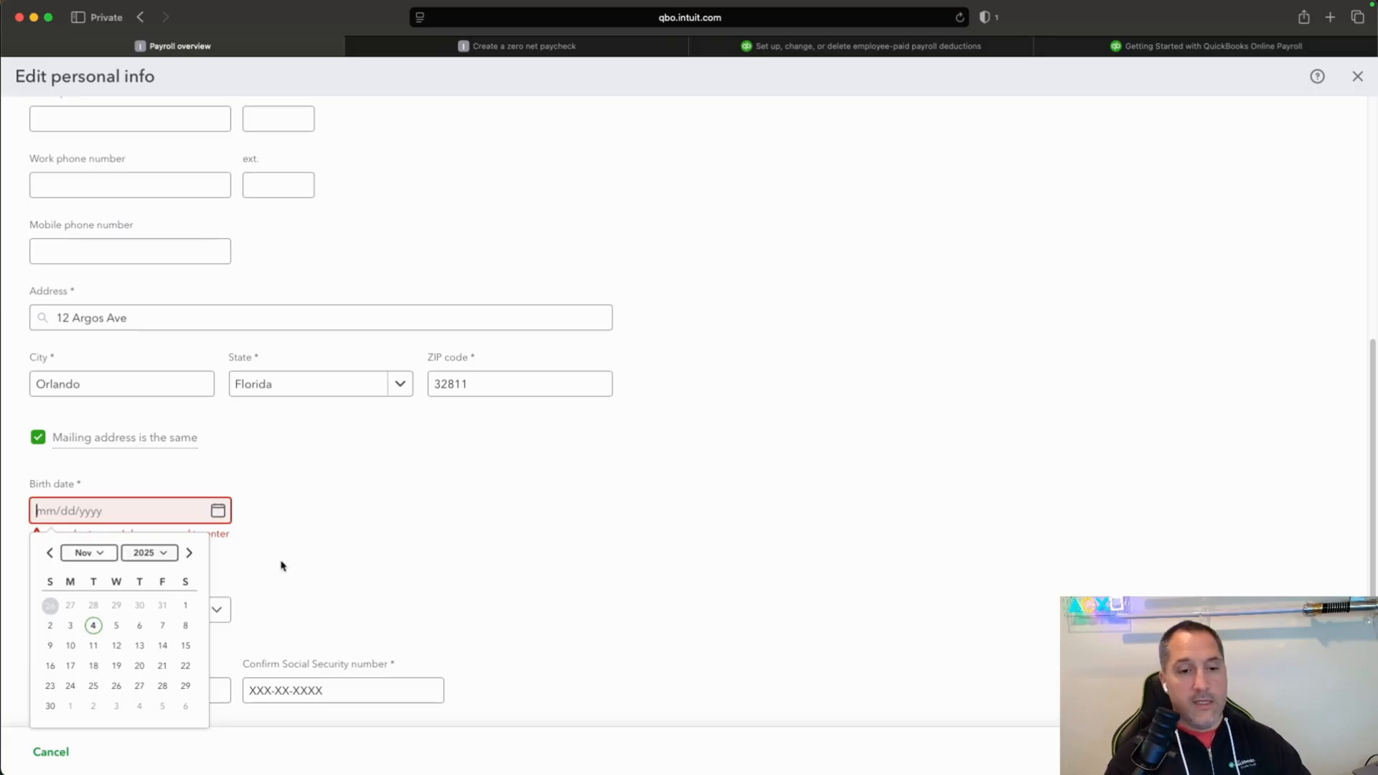
left_click(307, 566)
left_click(121, 510)
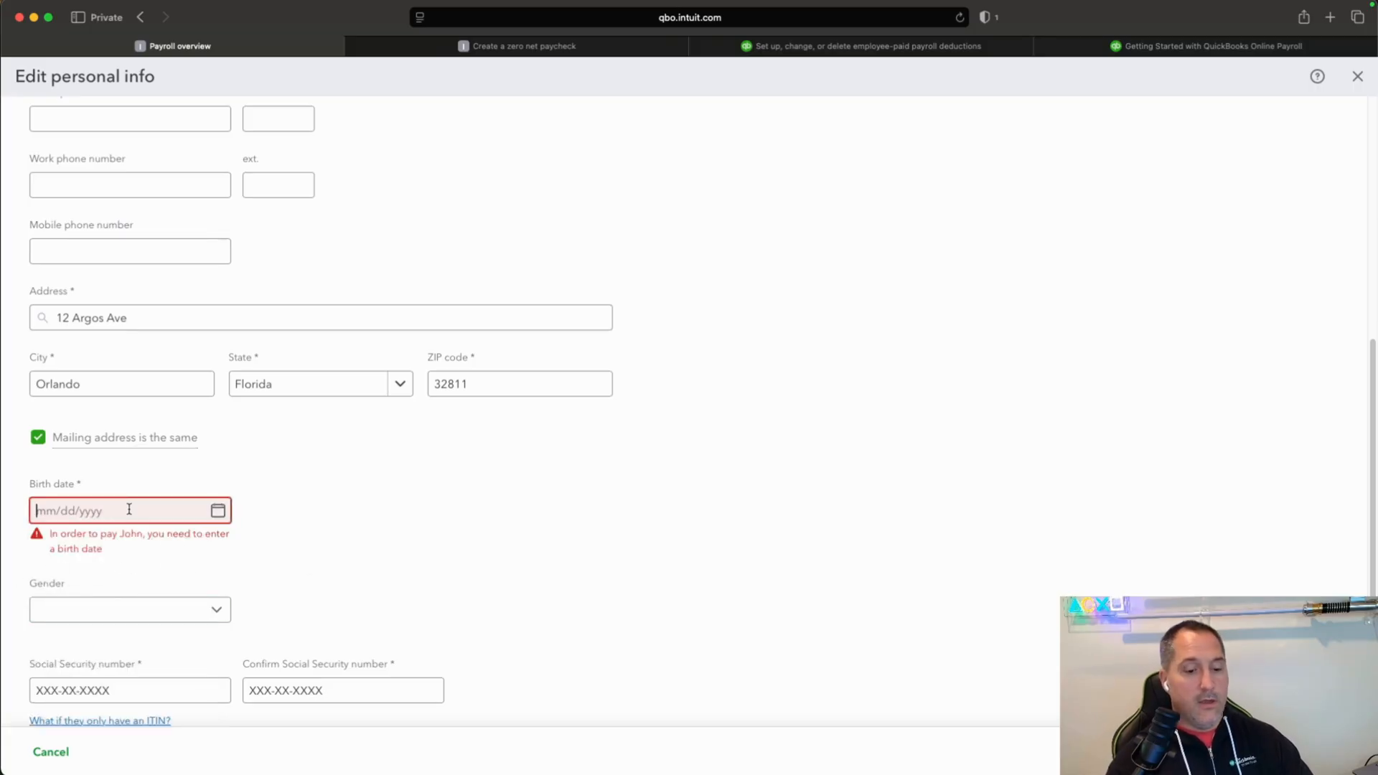
type("01/01/5")
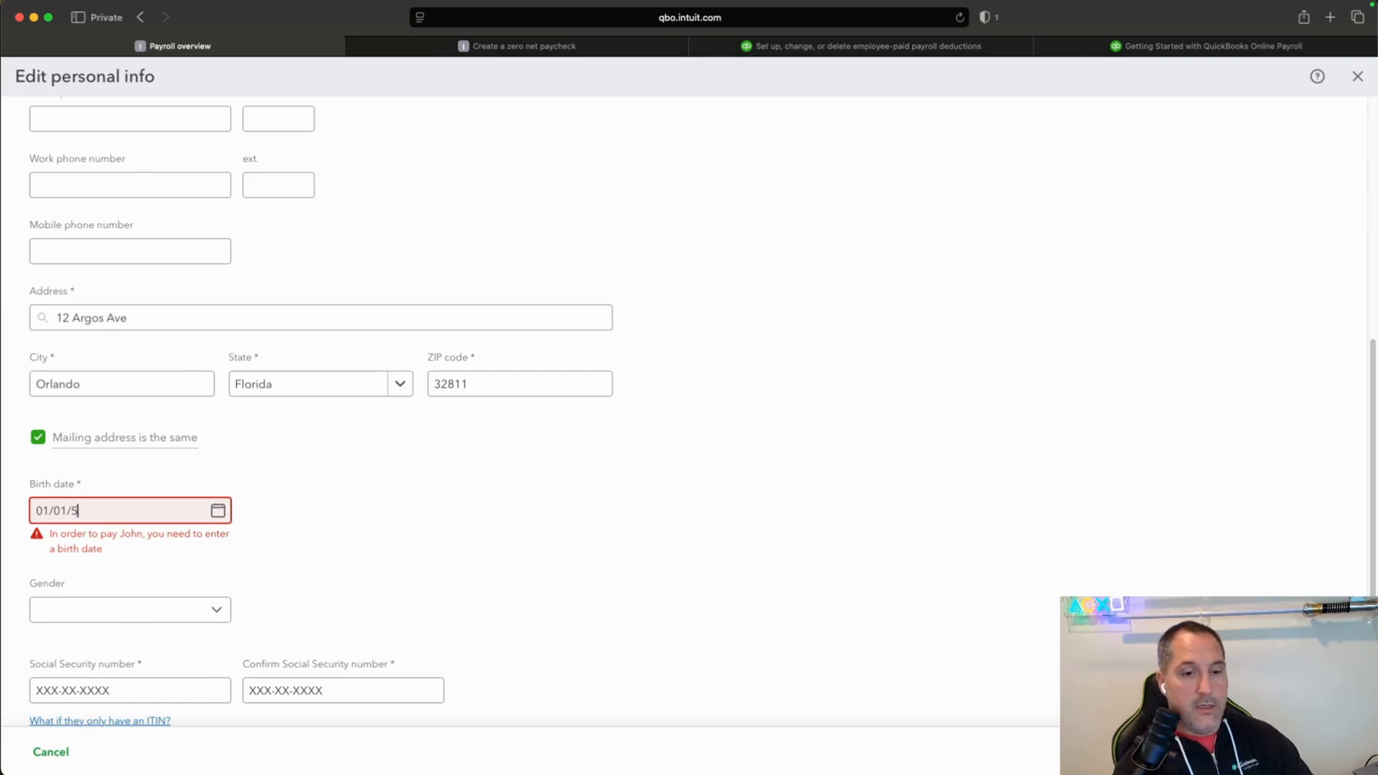
key("BackSpace")
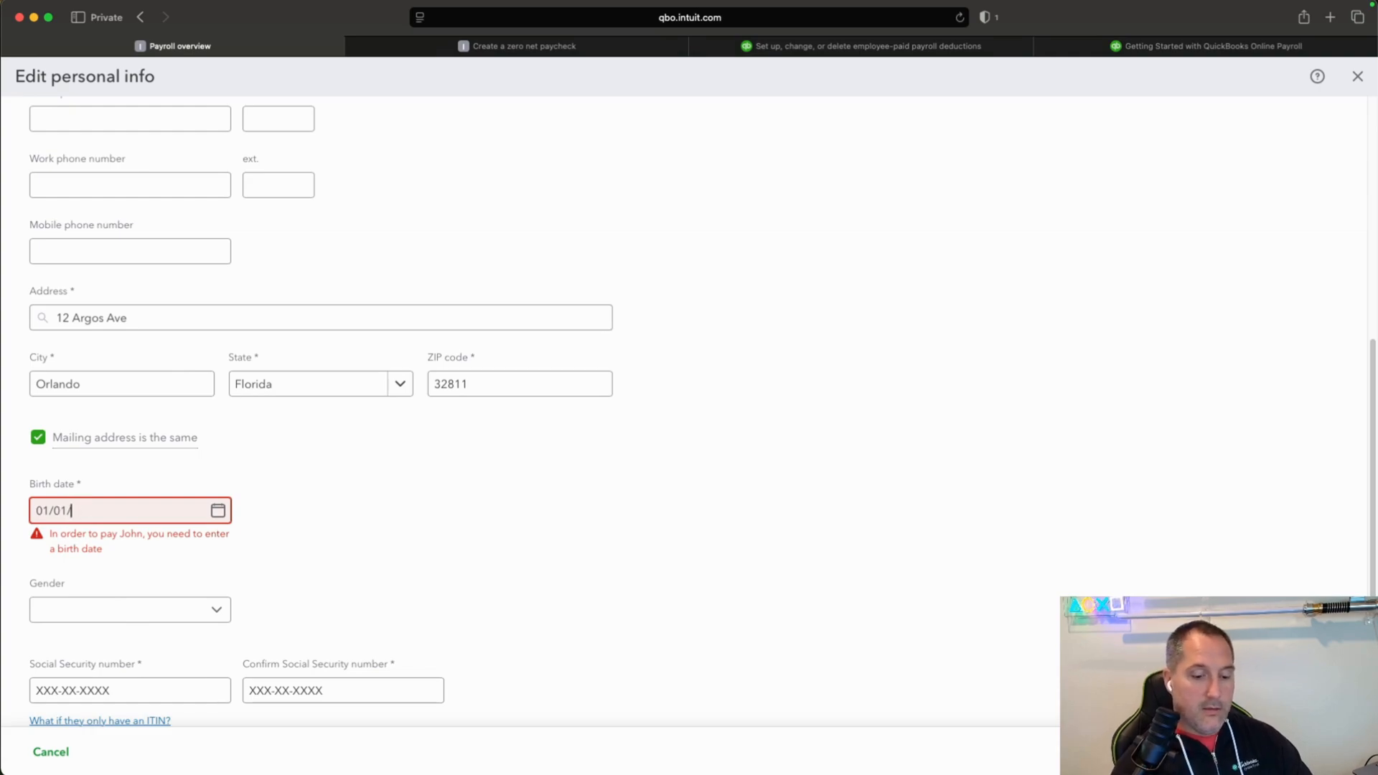
type("1965")
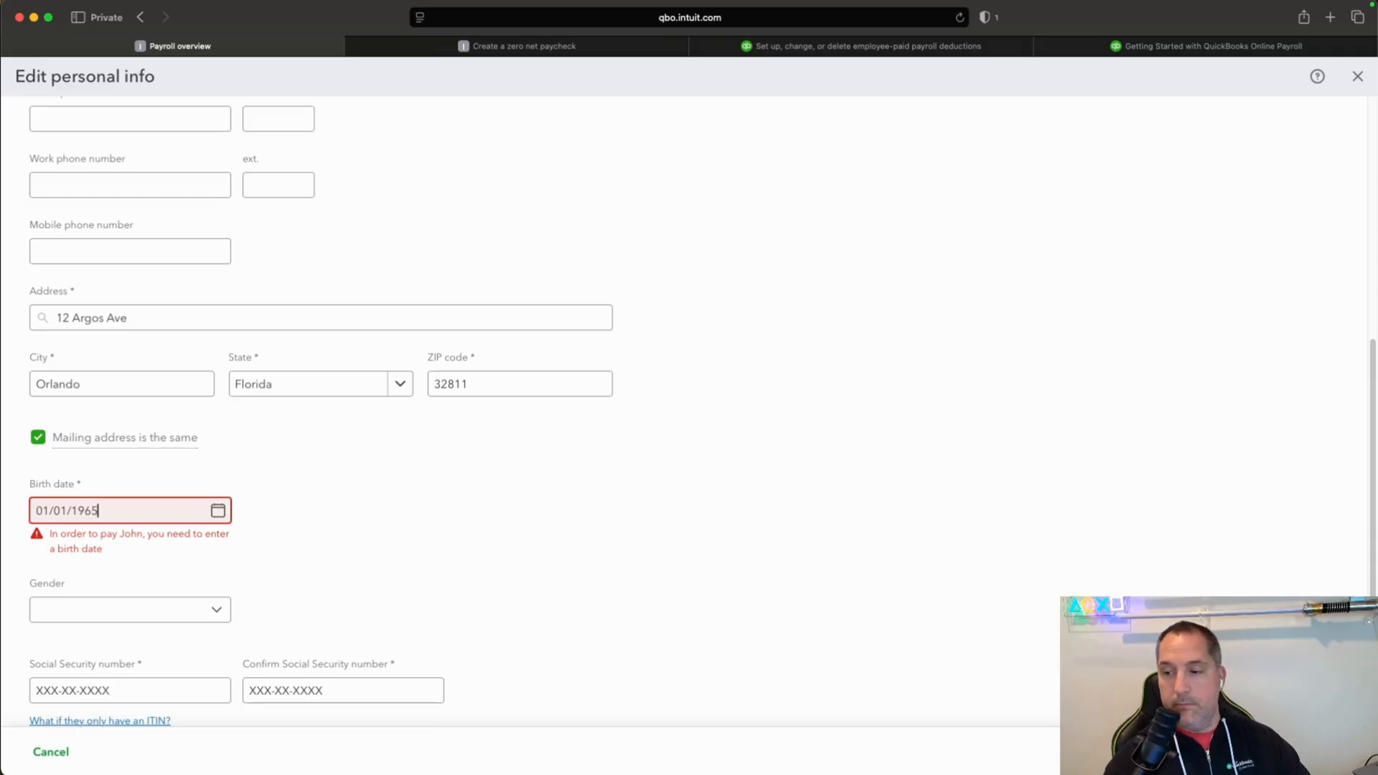
key("Return")
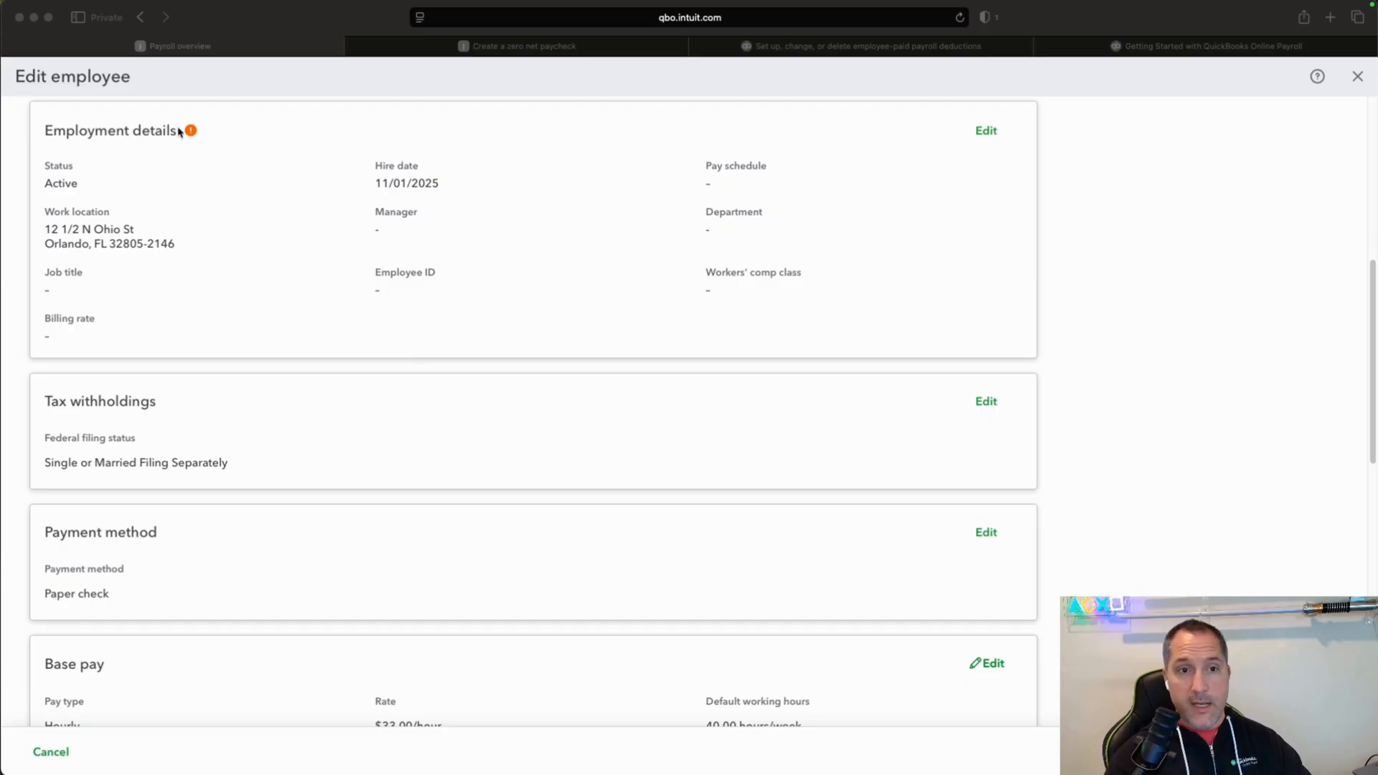
In the employee's employment details, add the weekly "Every Friday" pay schedule with next payday 11/07/2025 and period end 11/05/2025, and save.
left_click(982, 133)
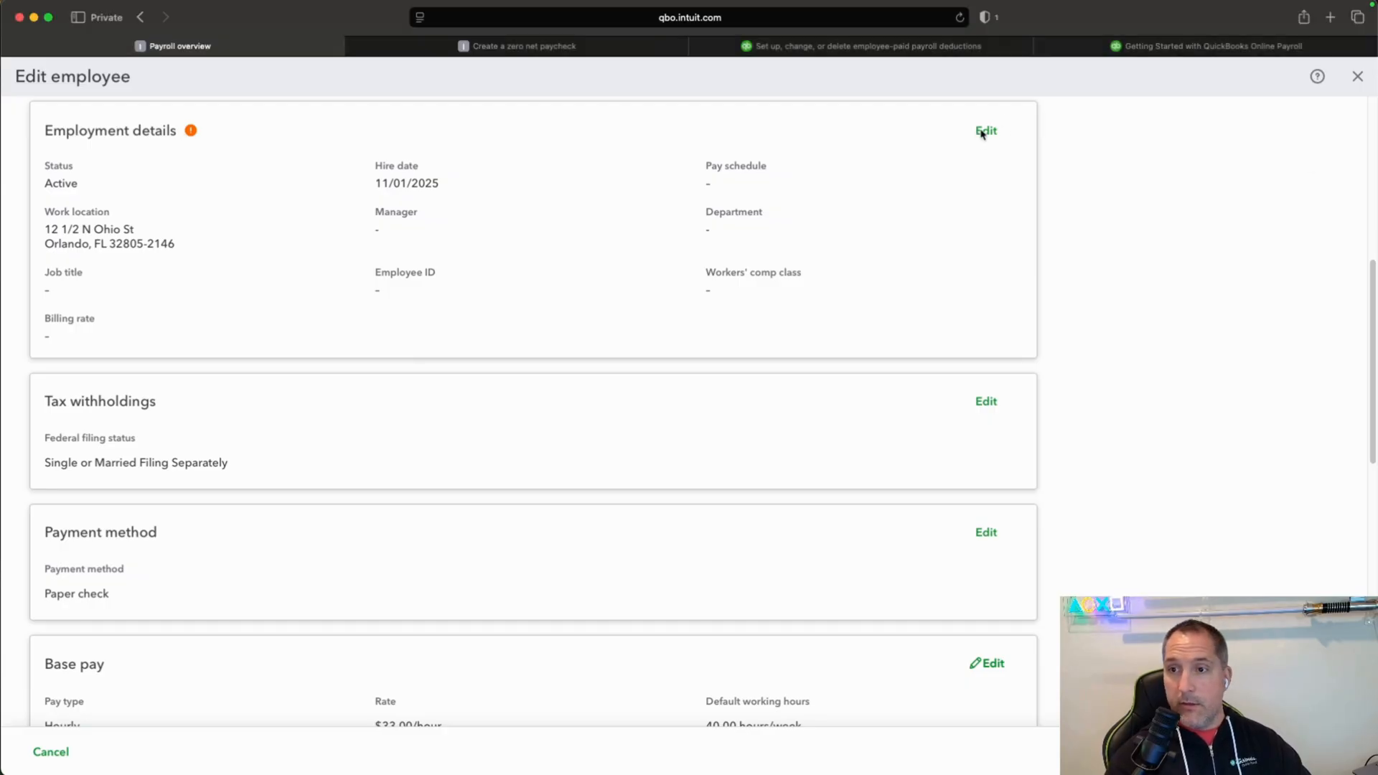
left_click(987, 133)
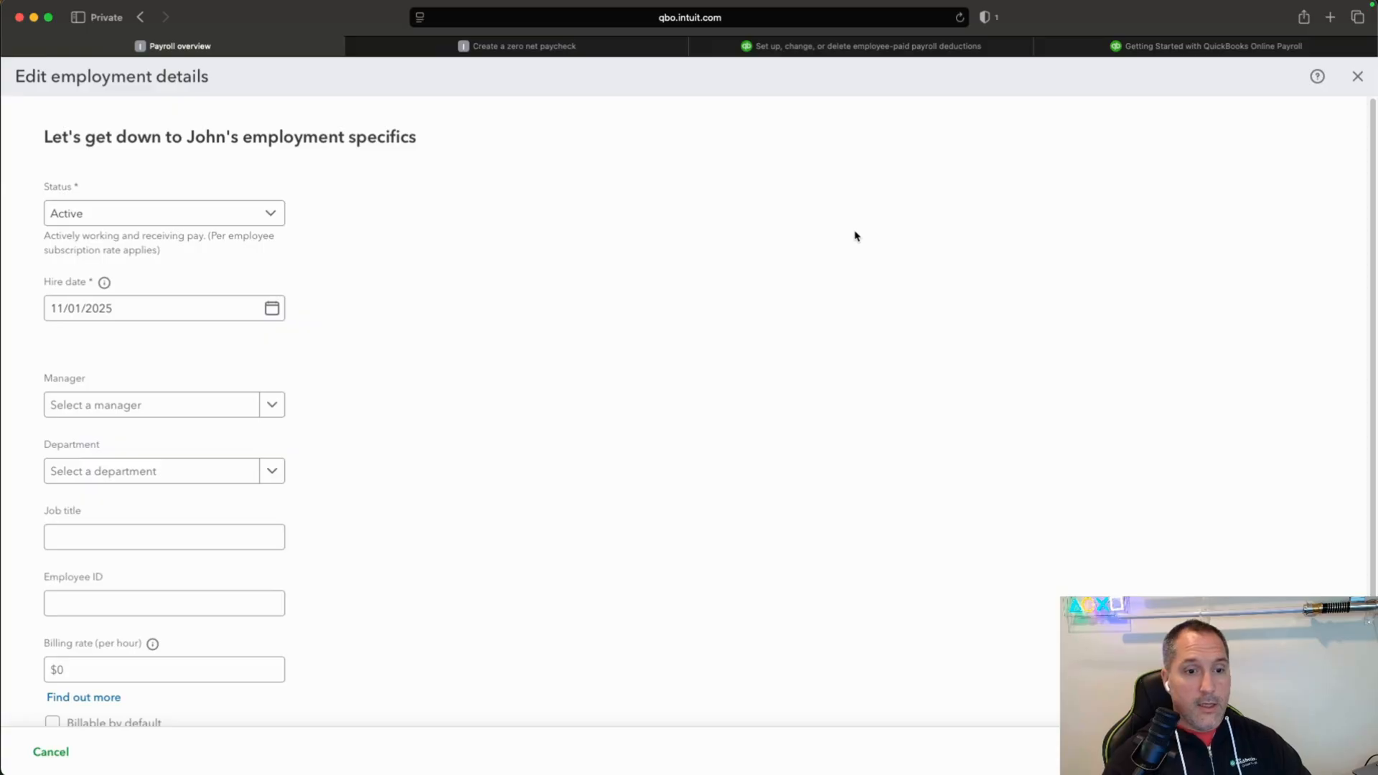
scroll(854, 235, "down", 3)
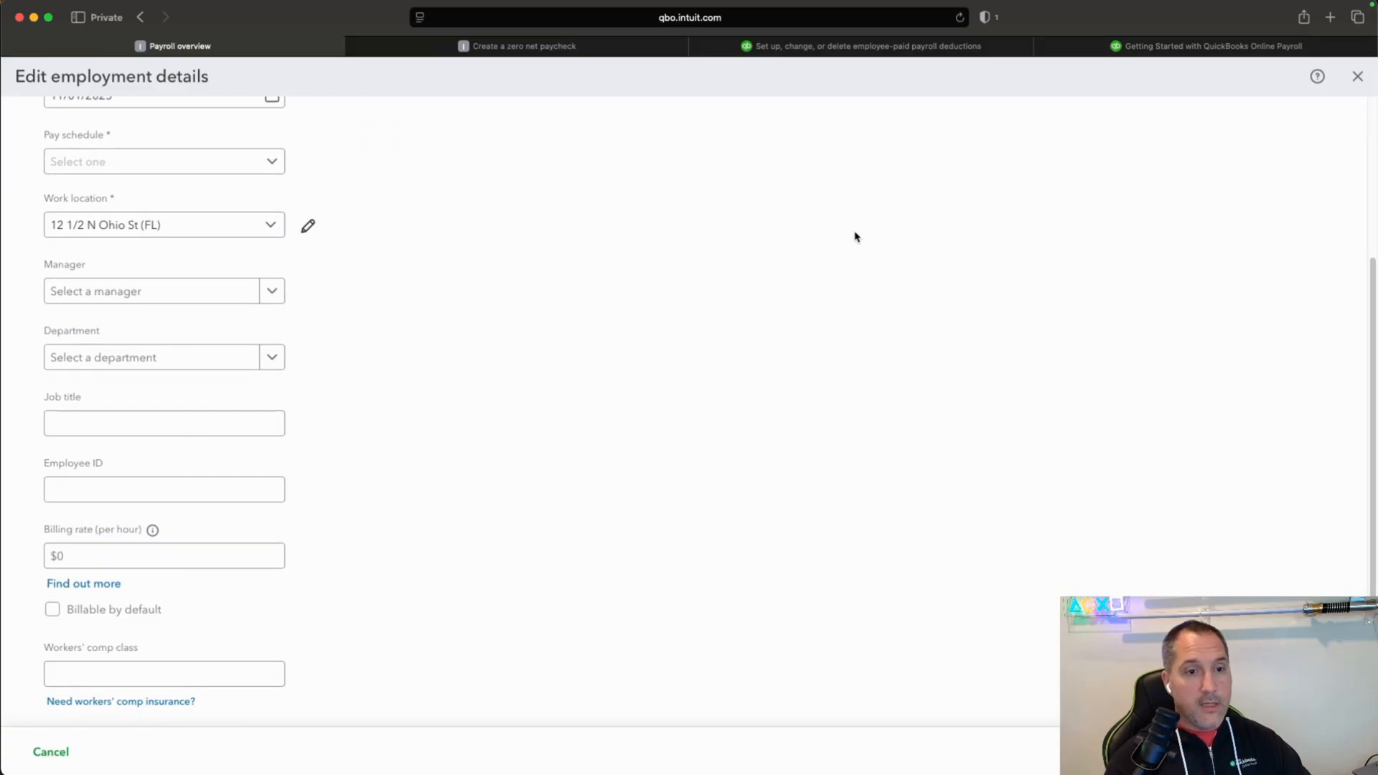
scroll(854, 235, "up", 3)
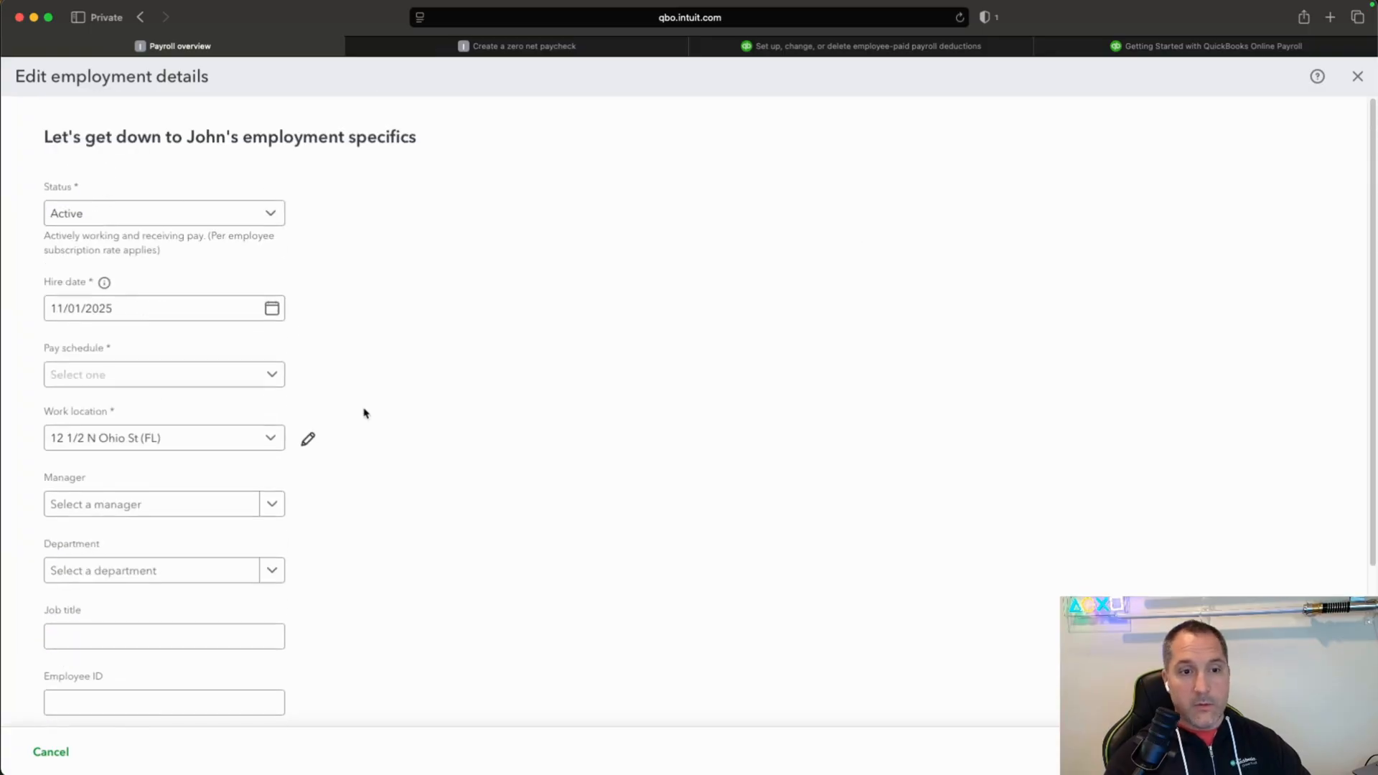
left_click(273, 376)
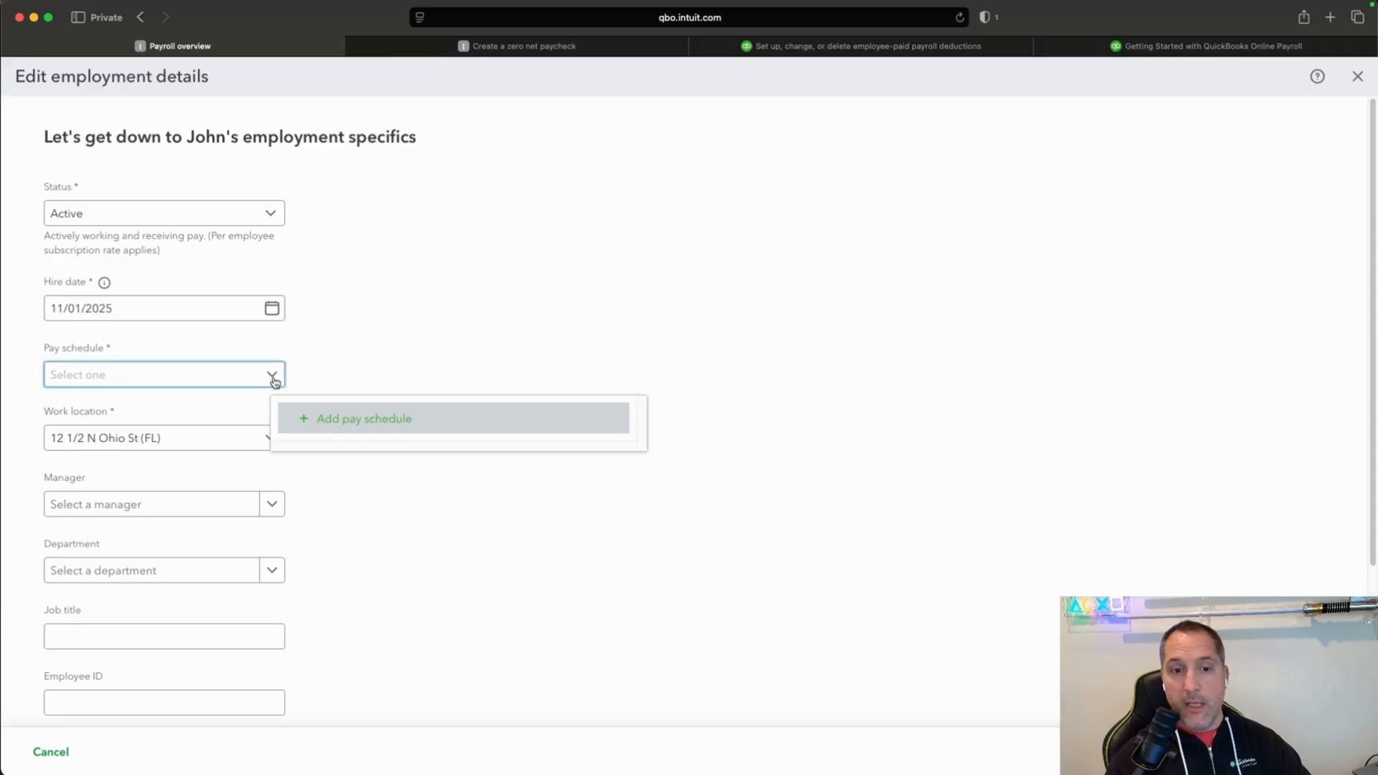
left_click(391, 421)
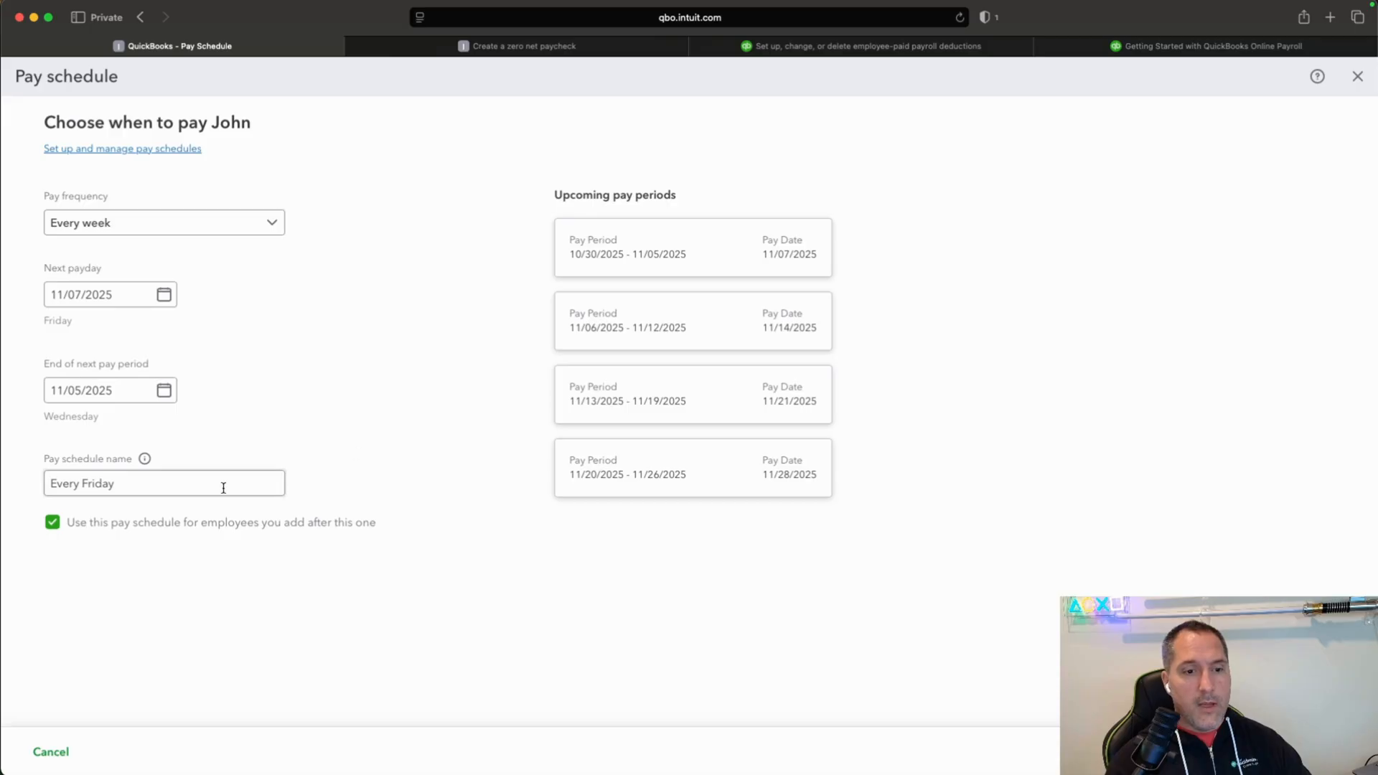
left_click(147, 484)
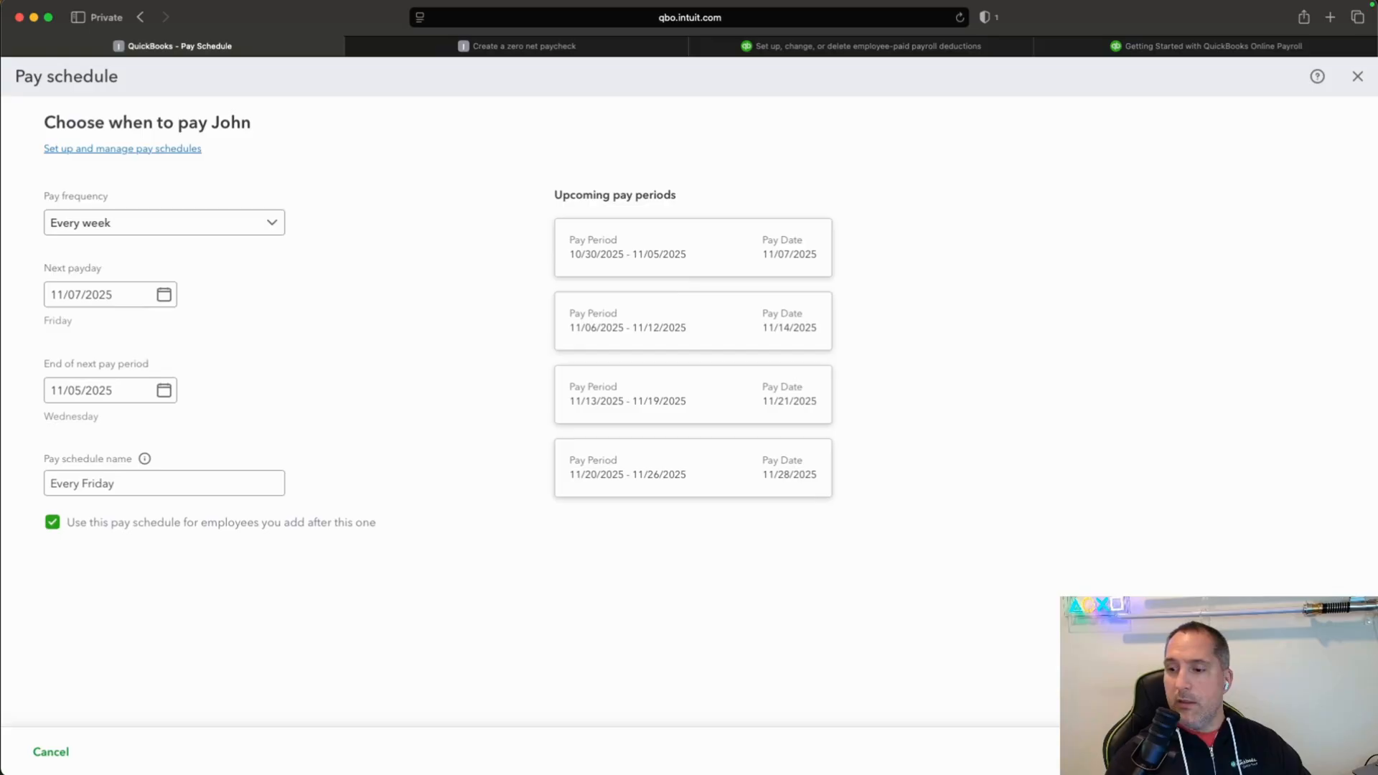
left_click(1337, 752)
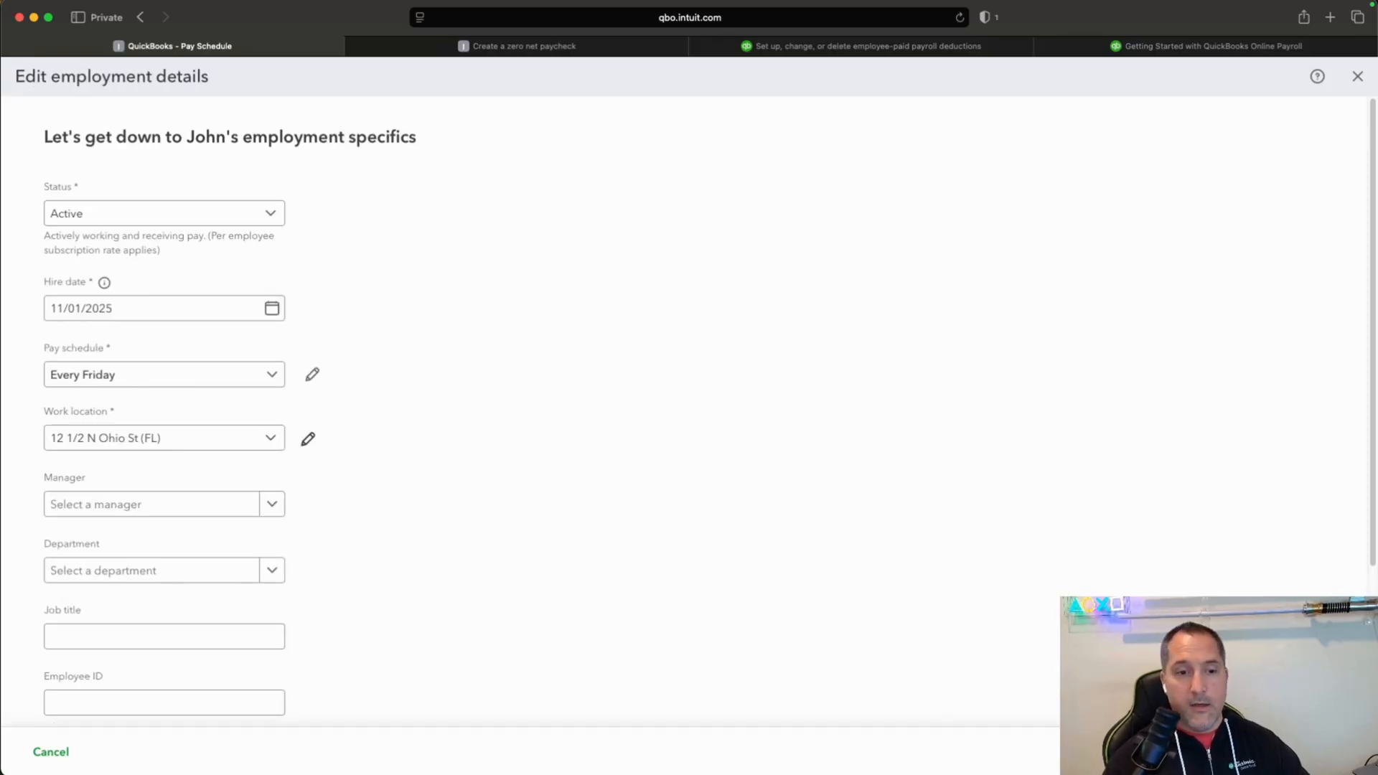
left_click(1336, 752)
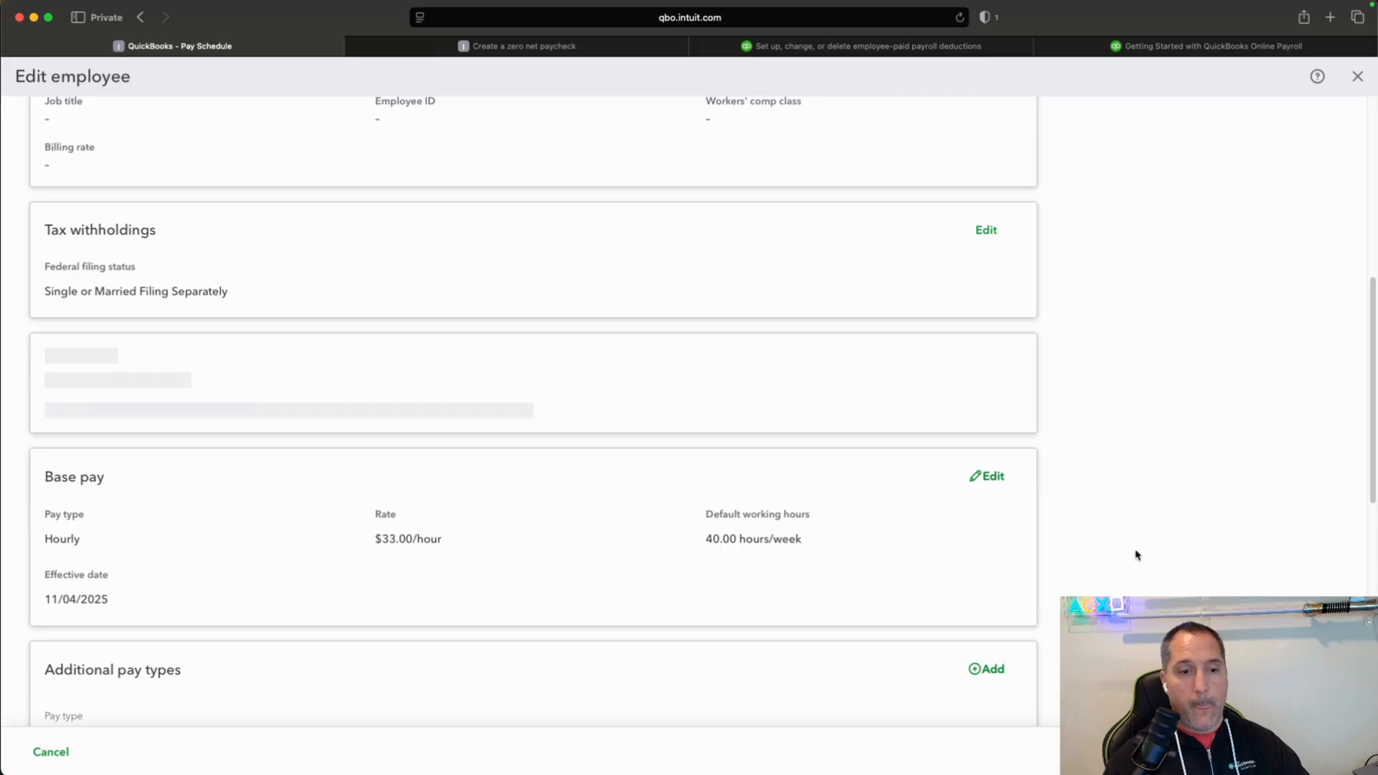
Examine the pay types available under the employee's additional pay types, and cancel without adding one.
scroll(1137, 555, "down", 10)
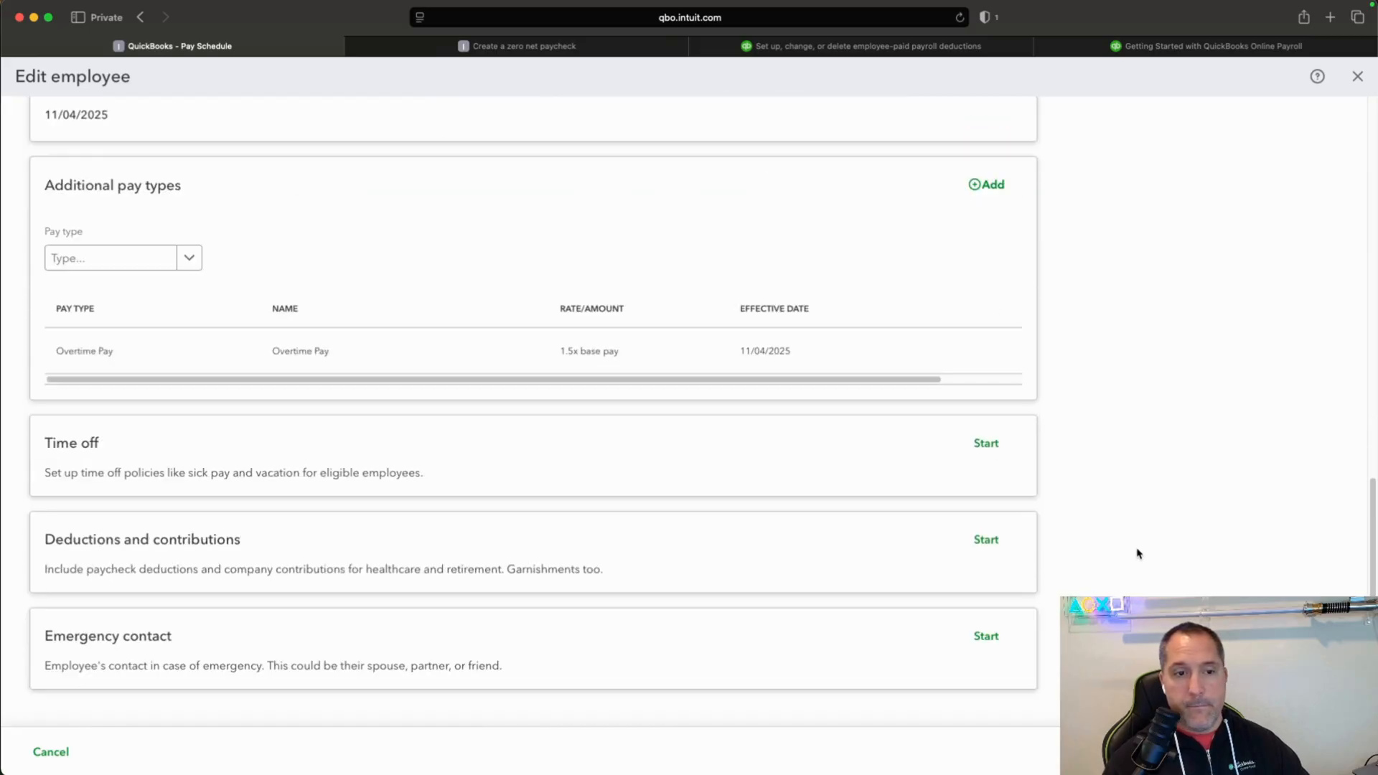
scroll(1137, 554, "down", 1)
scroll(1137, 554, "up", 3)
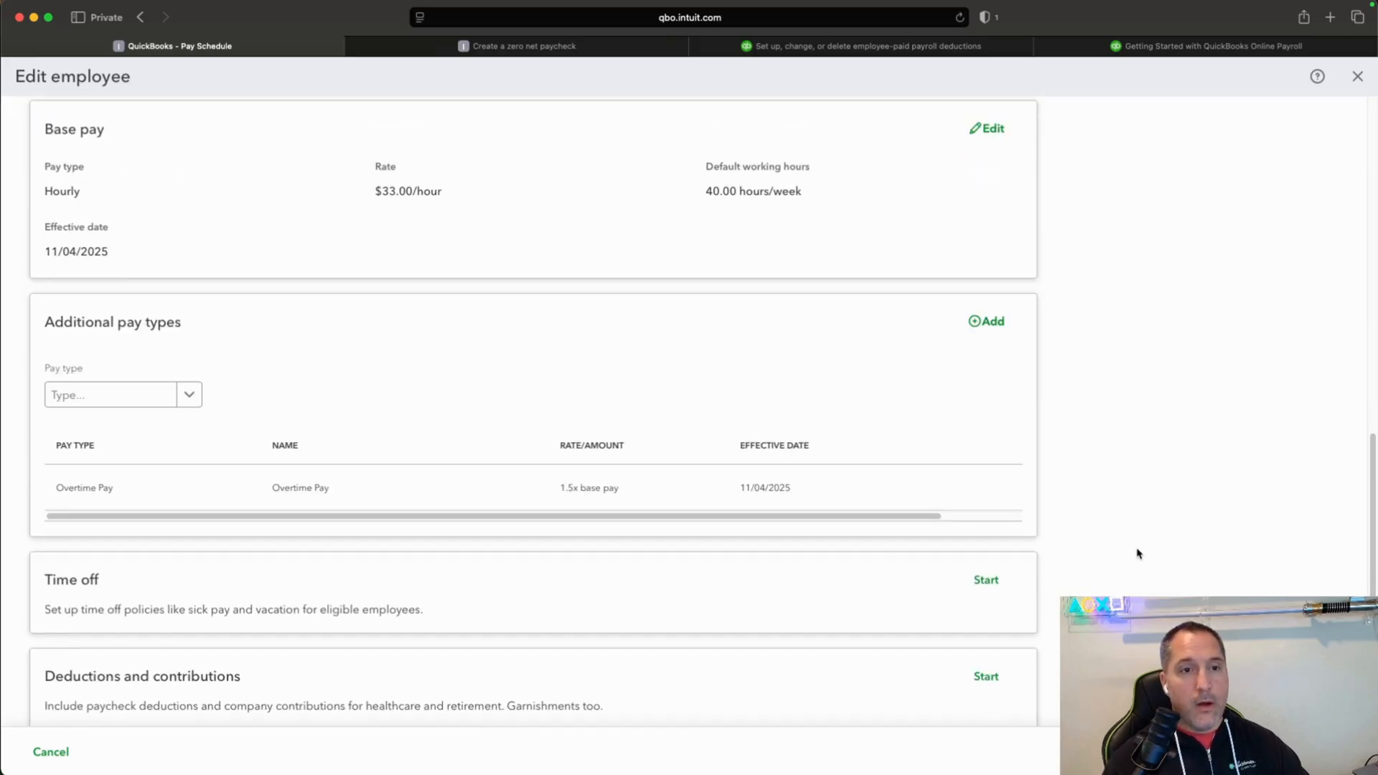
scroll(1137, 554, "up", 1)
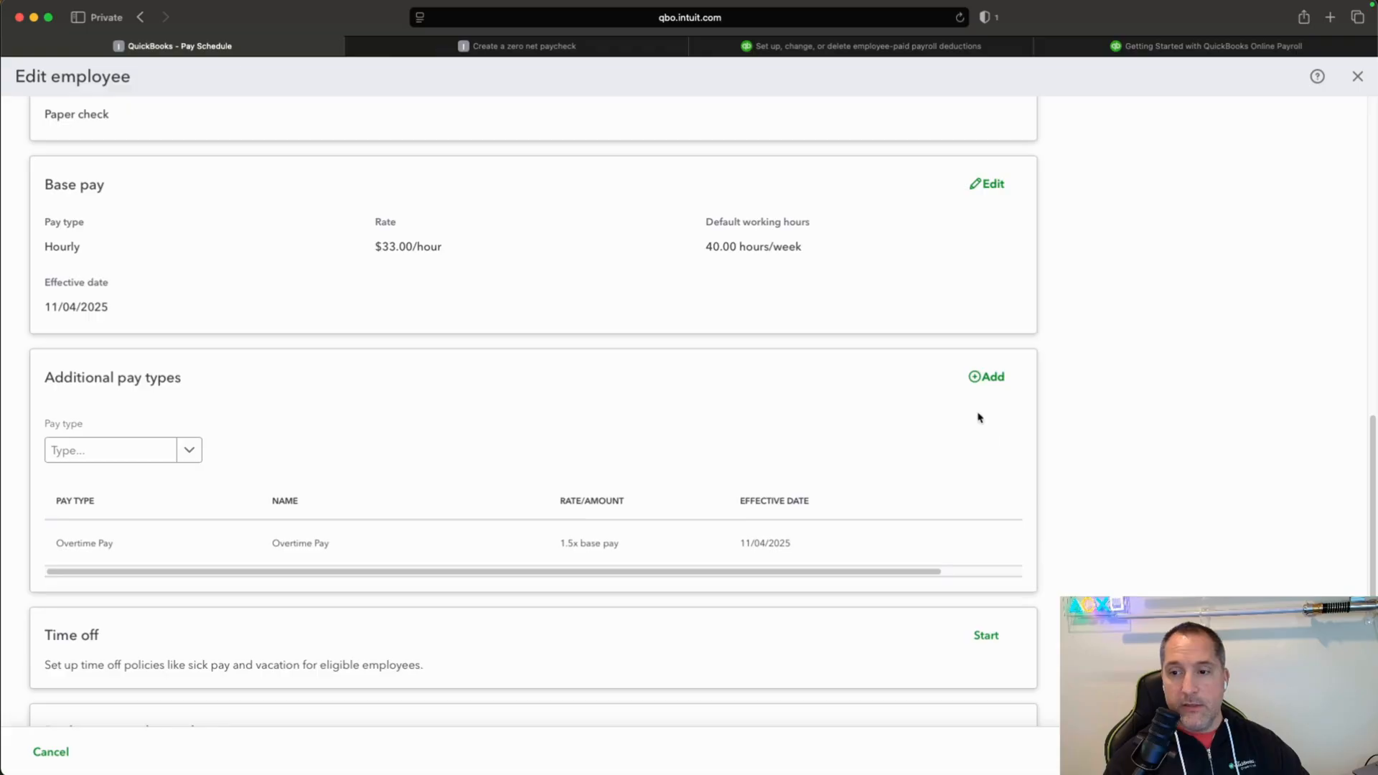
left_click(982, 388)
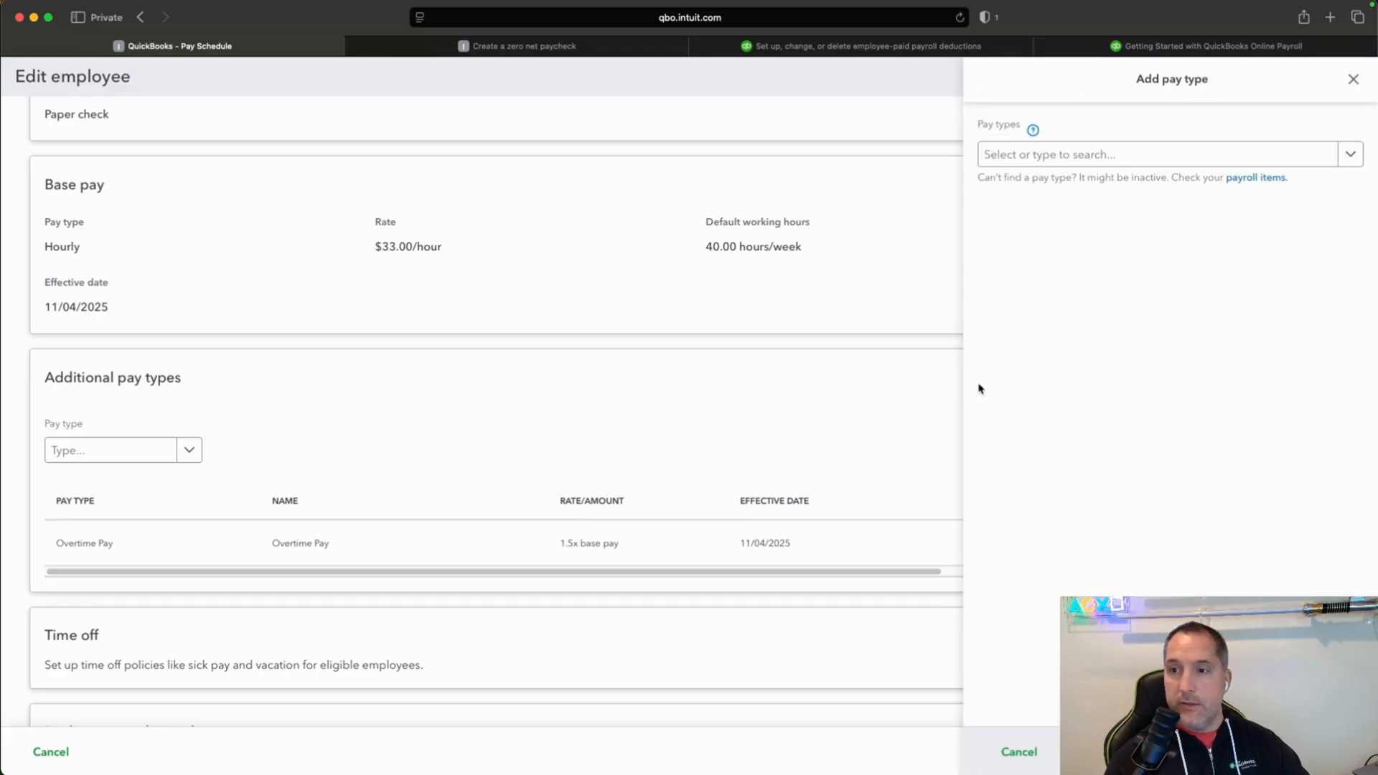
left_click(1351, 153)
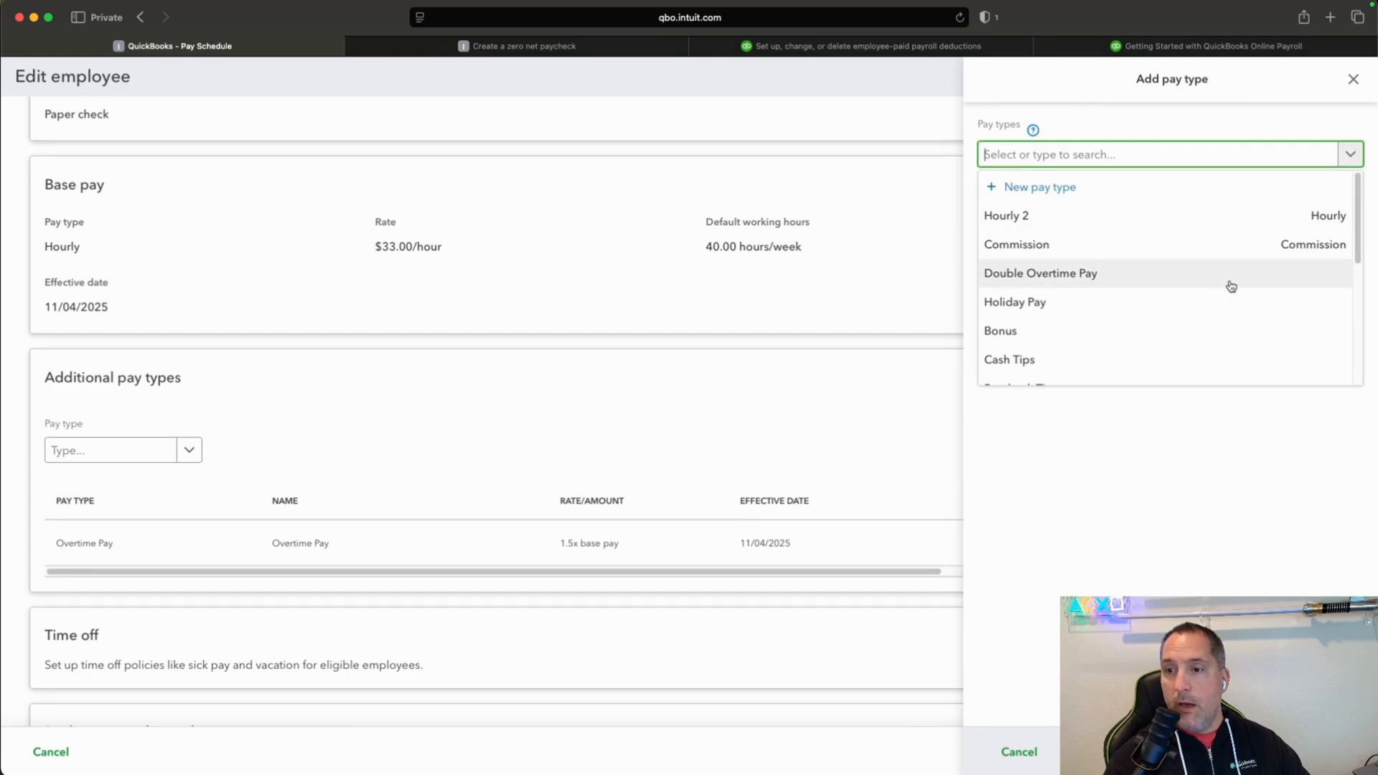
scroll(1231, 286, "down", 5)
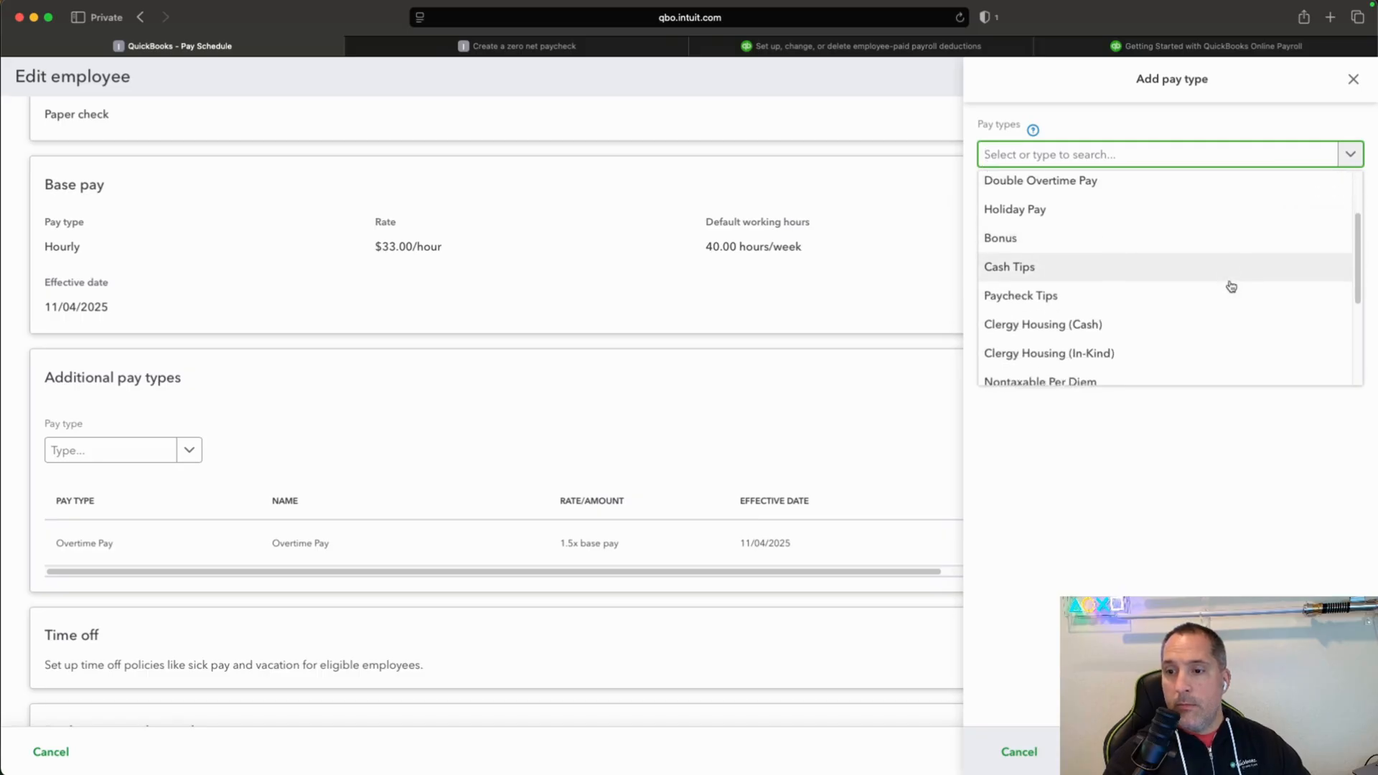
scroll(1232, 287, "down", 4)
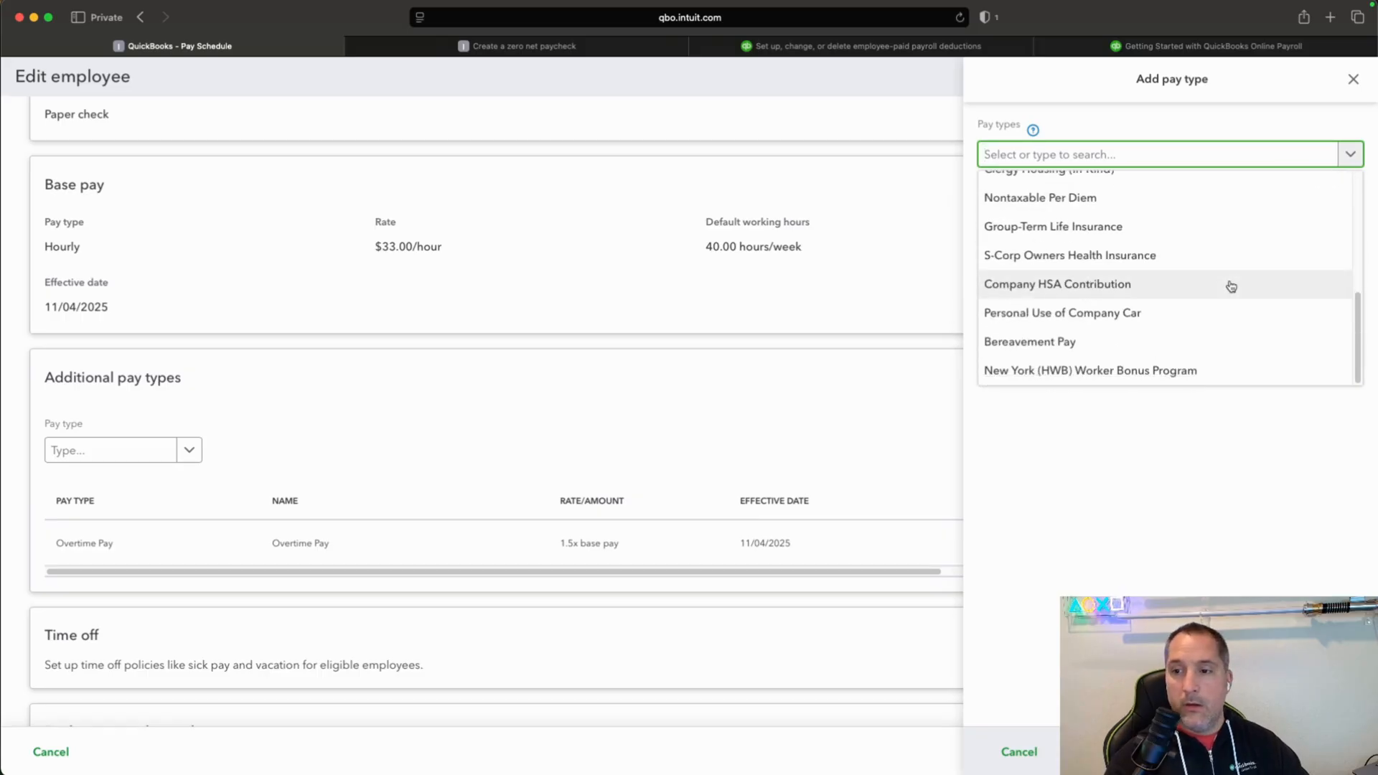
scroll(1232, 286, "up", 1)
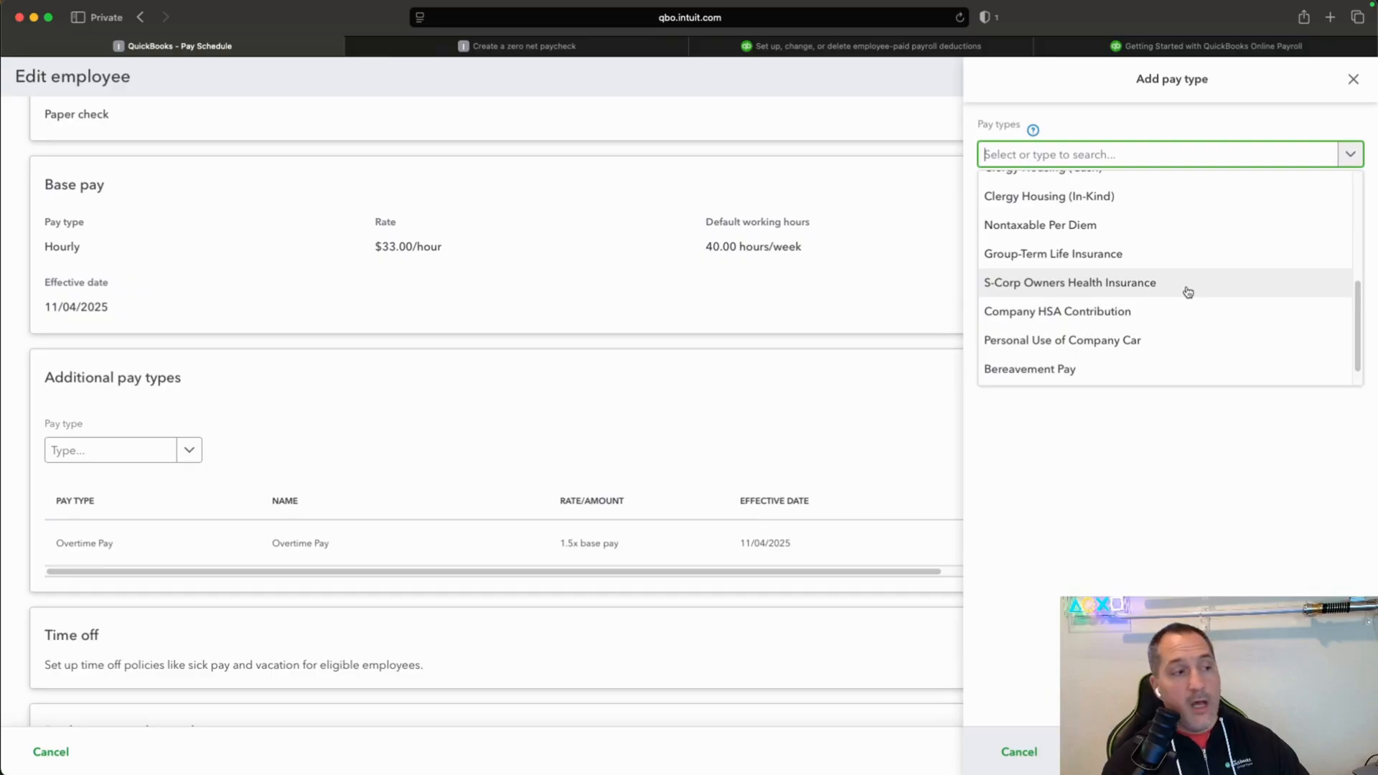
scroll(1188, 292, "up", 4)
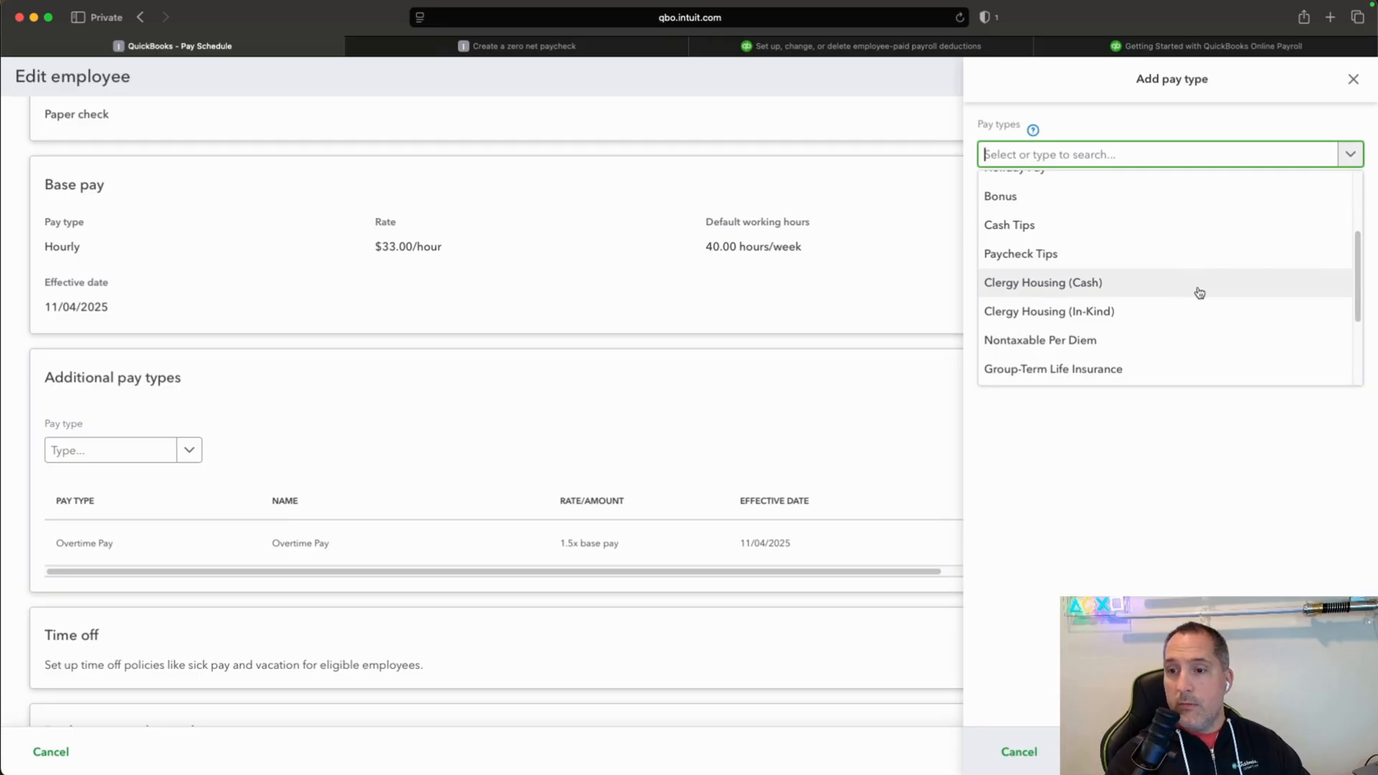
scroll(1197, 293, "up", 1)
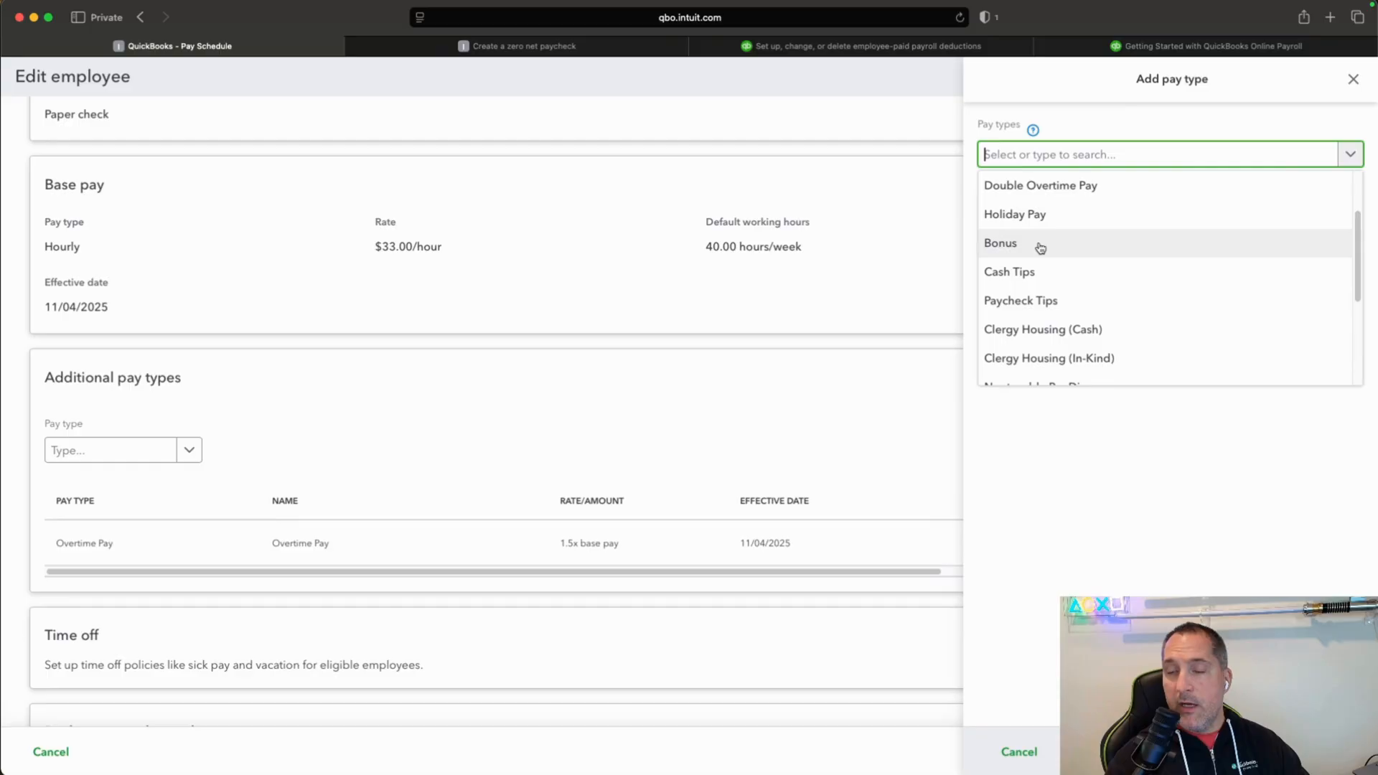
scroll(1040, 247, "up", 1)
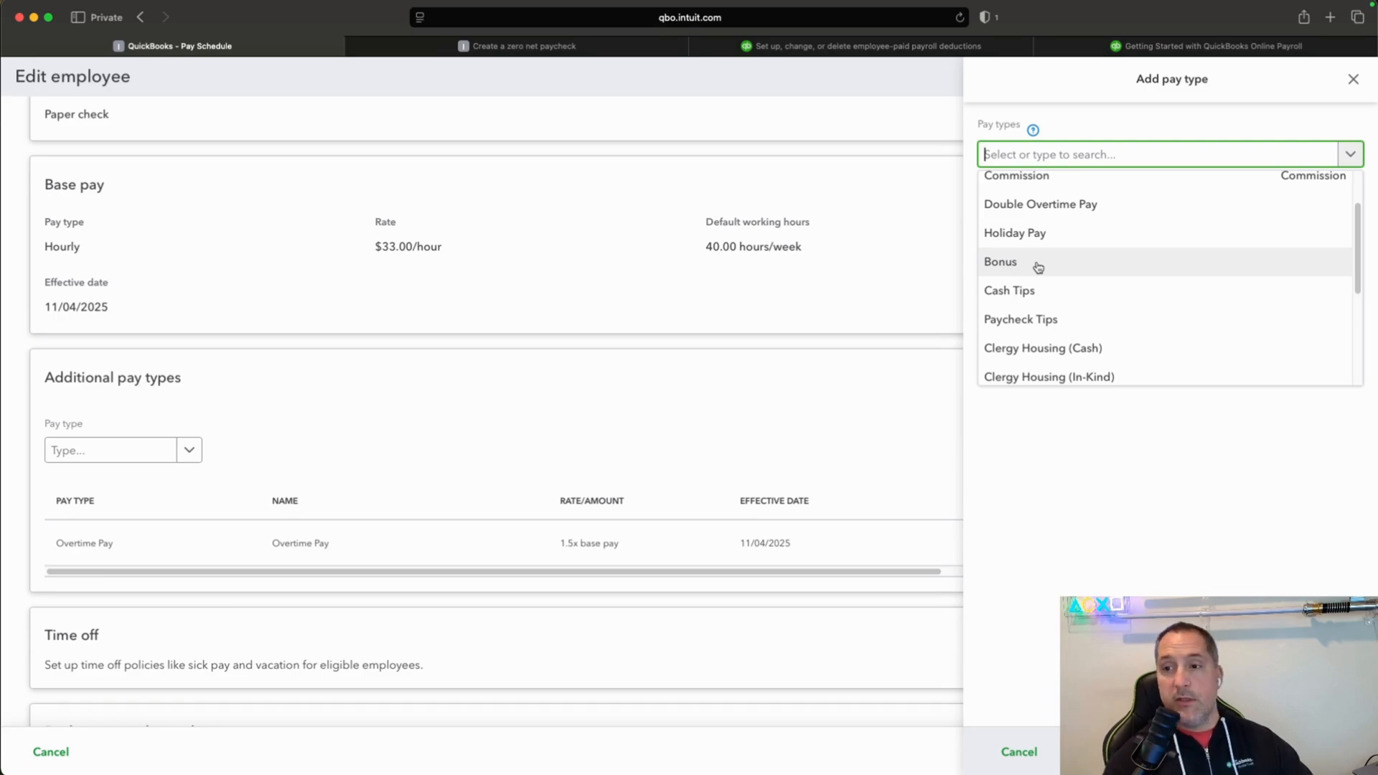
scroll(1053, 264, "up", 2)
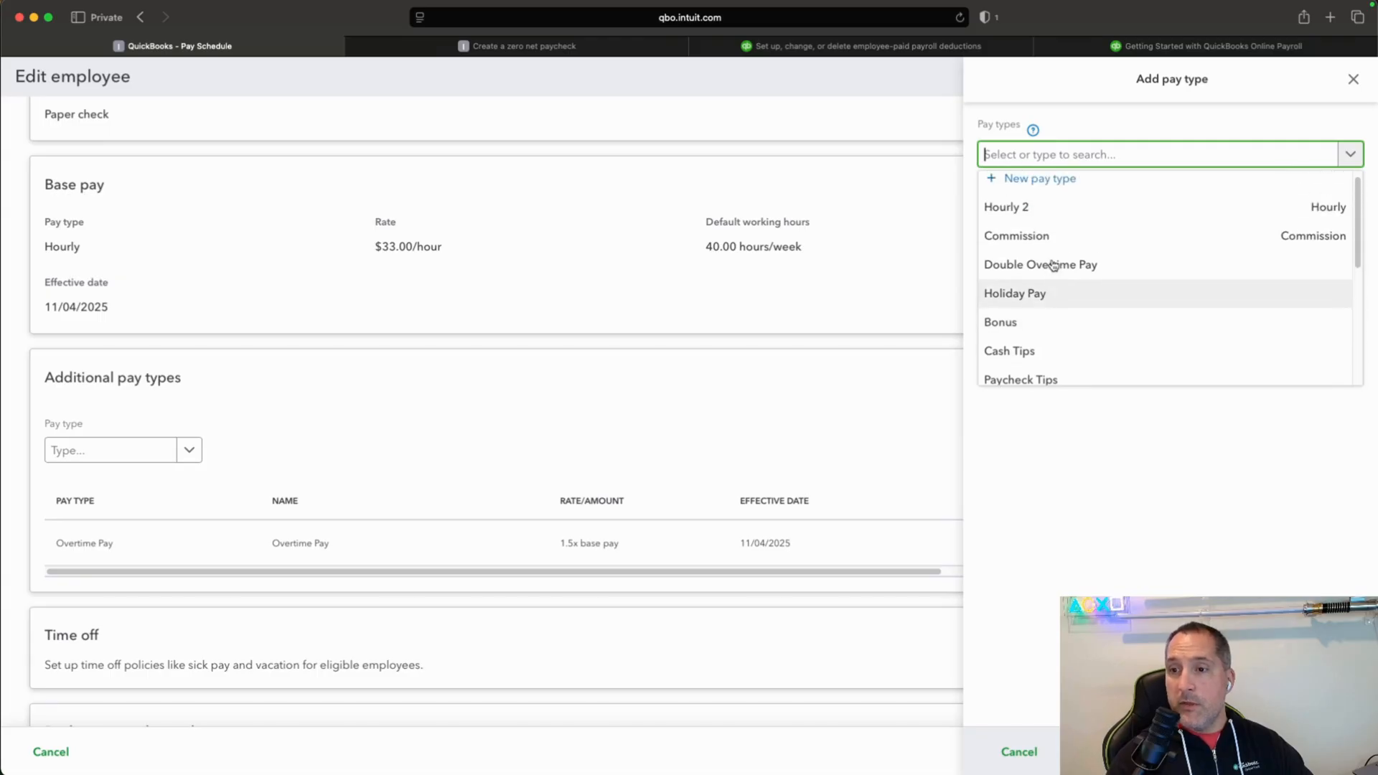
scroll(1053, 264, "down", 10)
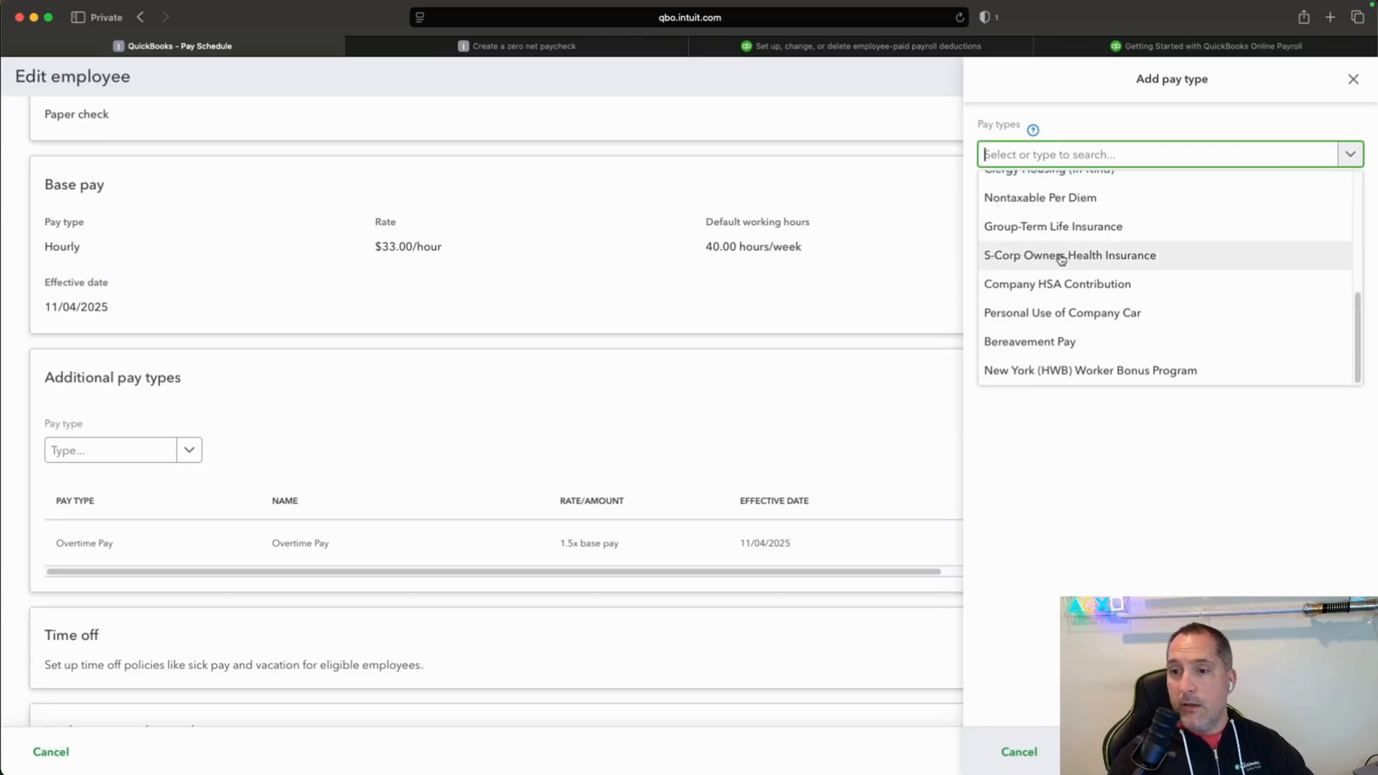
left_click(1012, 751)
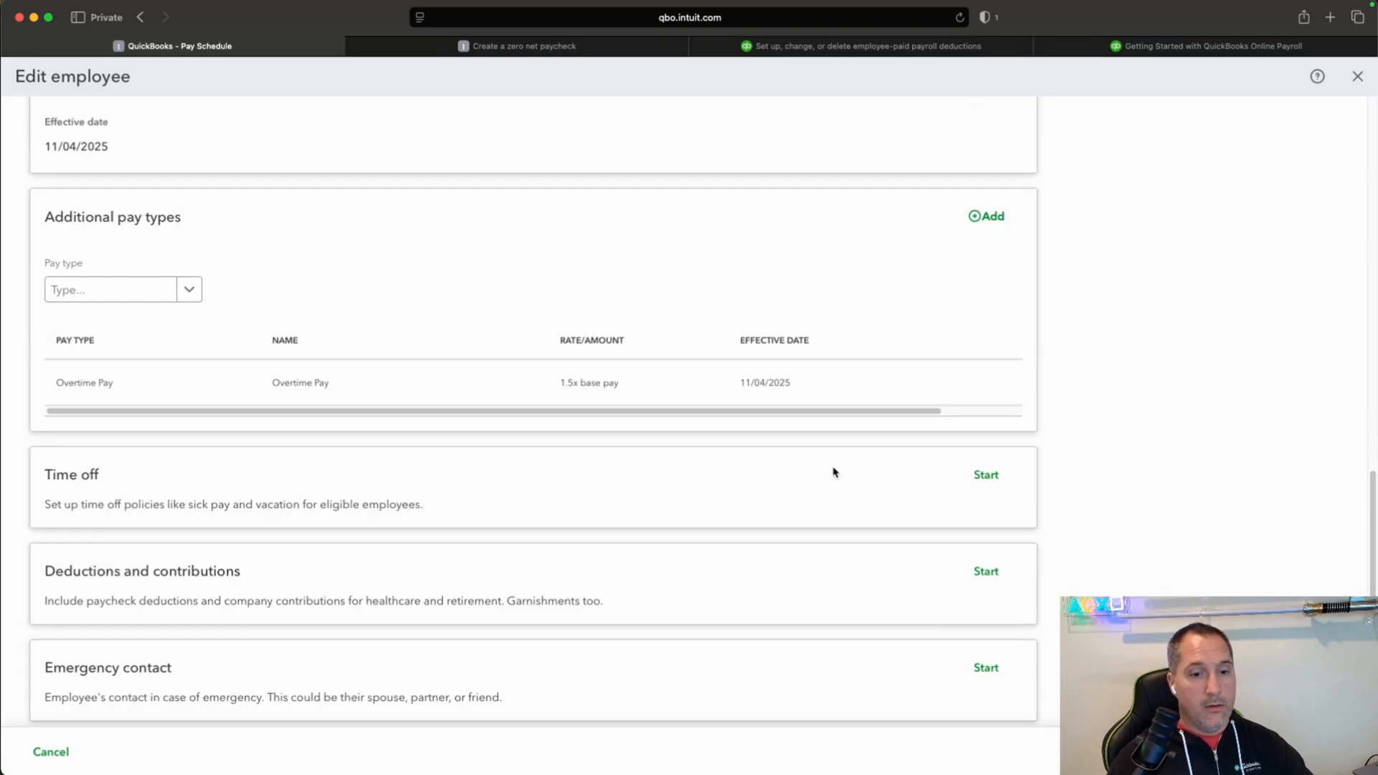
Start a deduction/contribution for the employee of type Health insurance, Medical Insurance, described as "General Health Insurance".
scroll(834, 472, "down", 3)
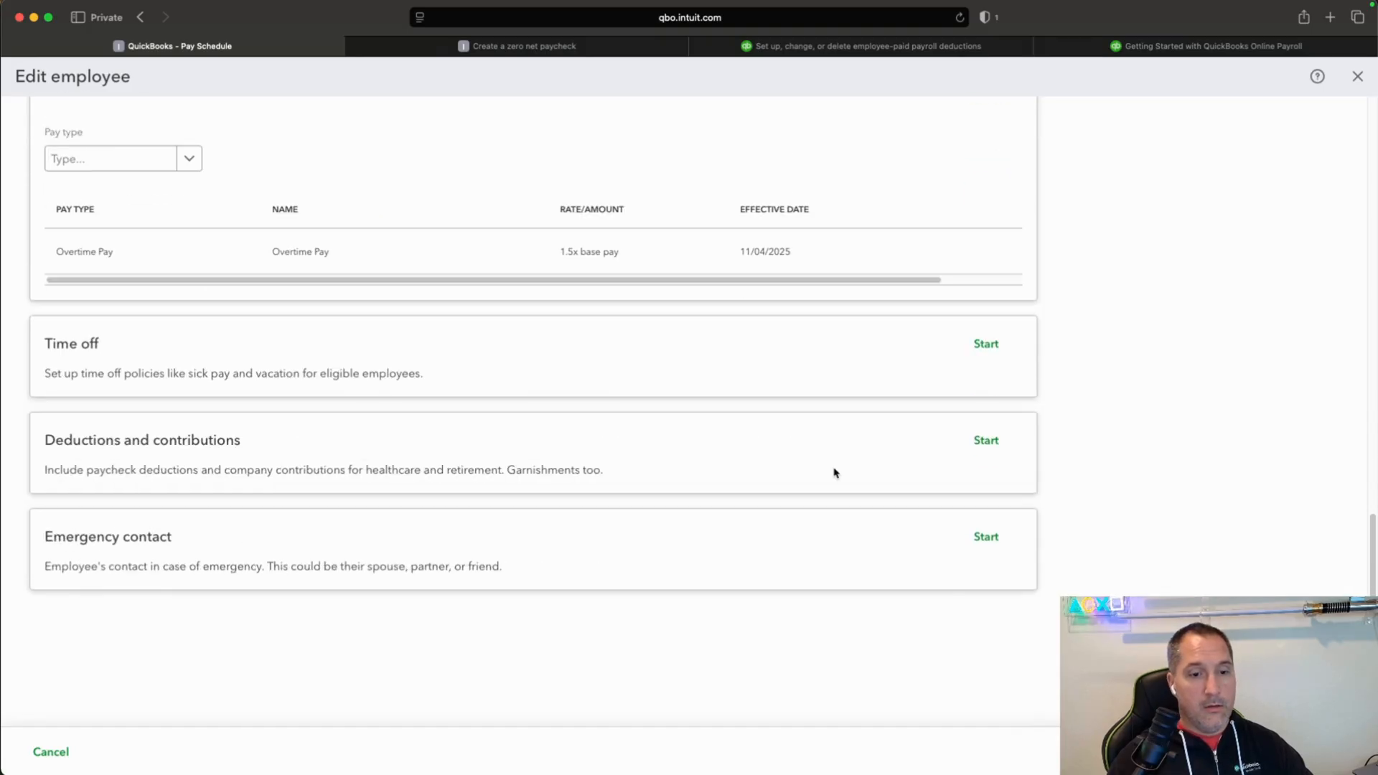
left_click(986, 443)
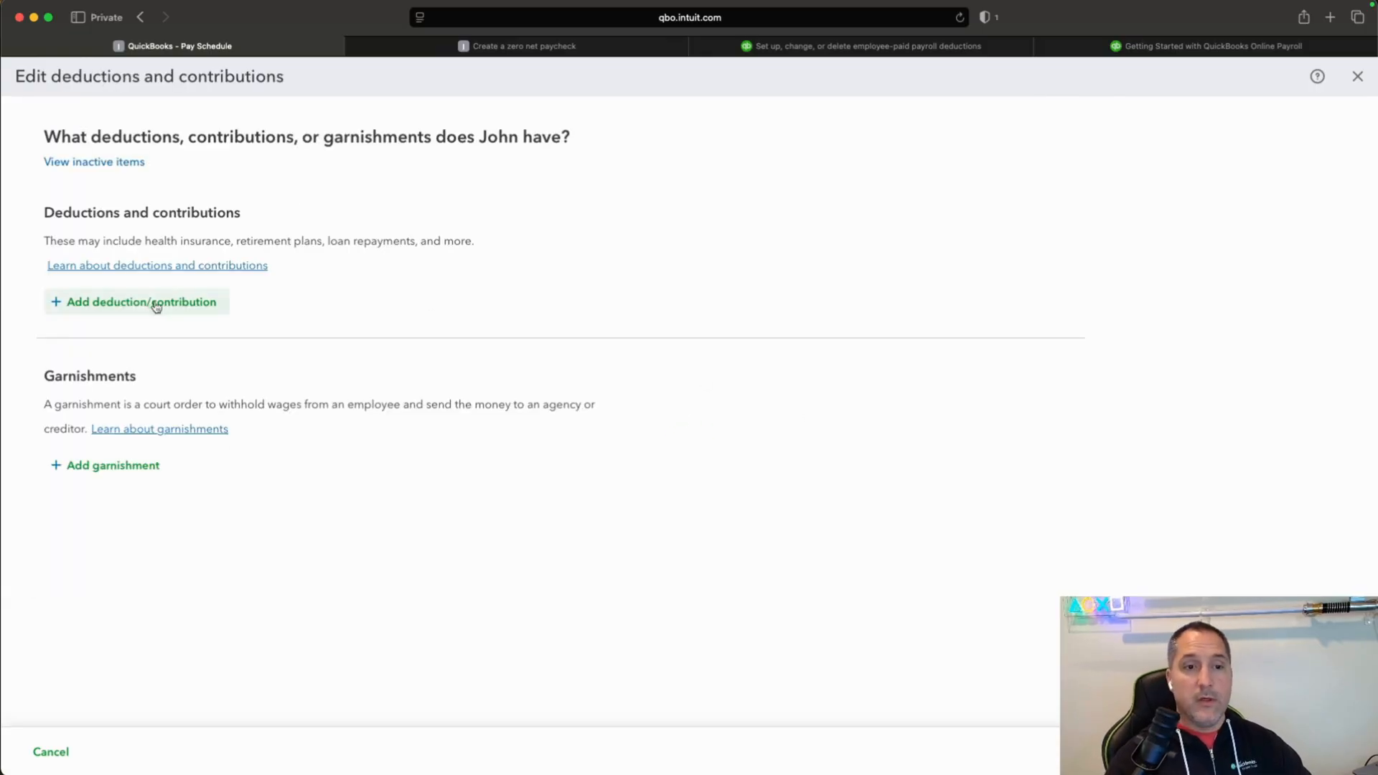
left_click(155, 305)
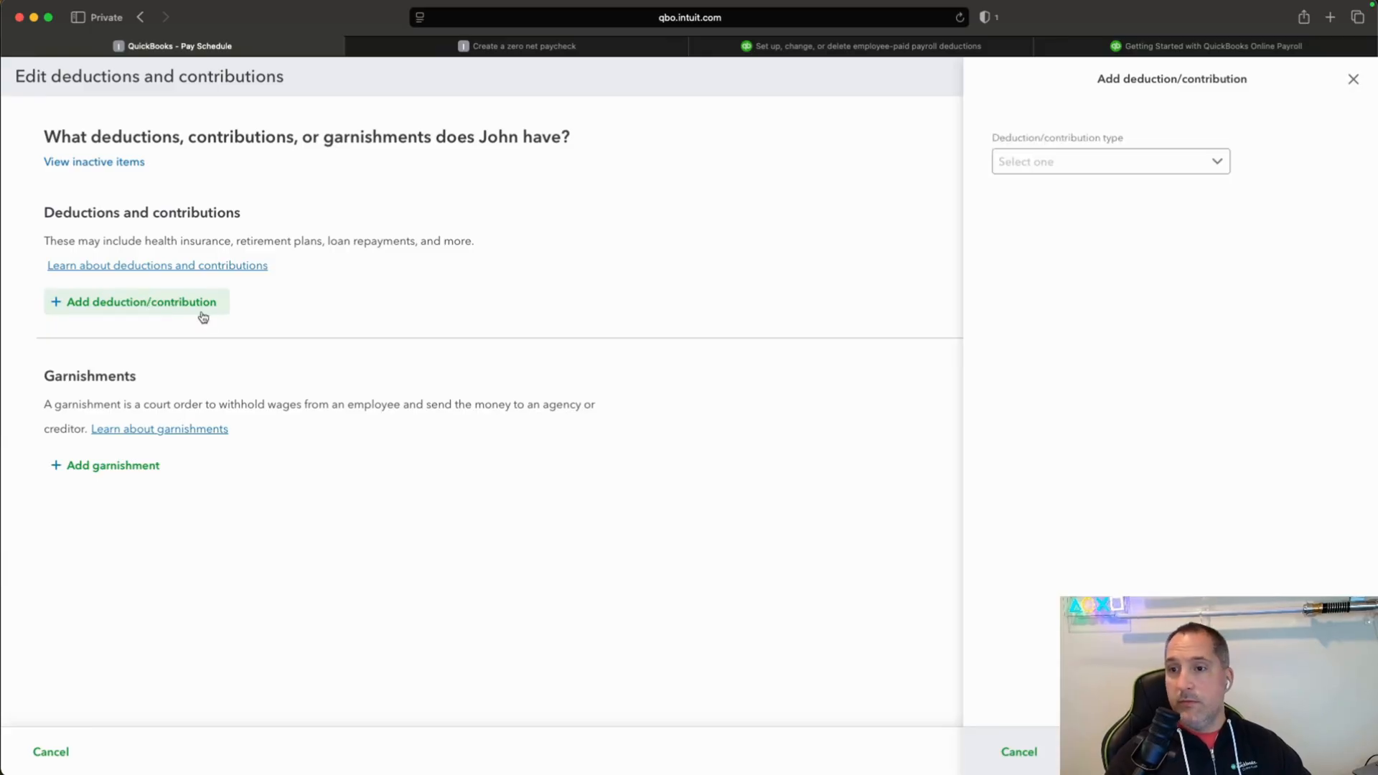
left_click(1220, 159)
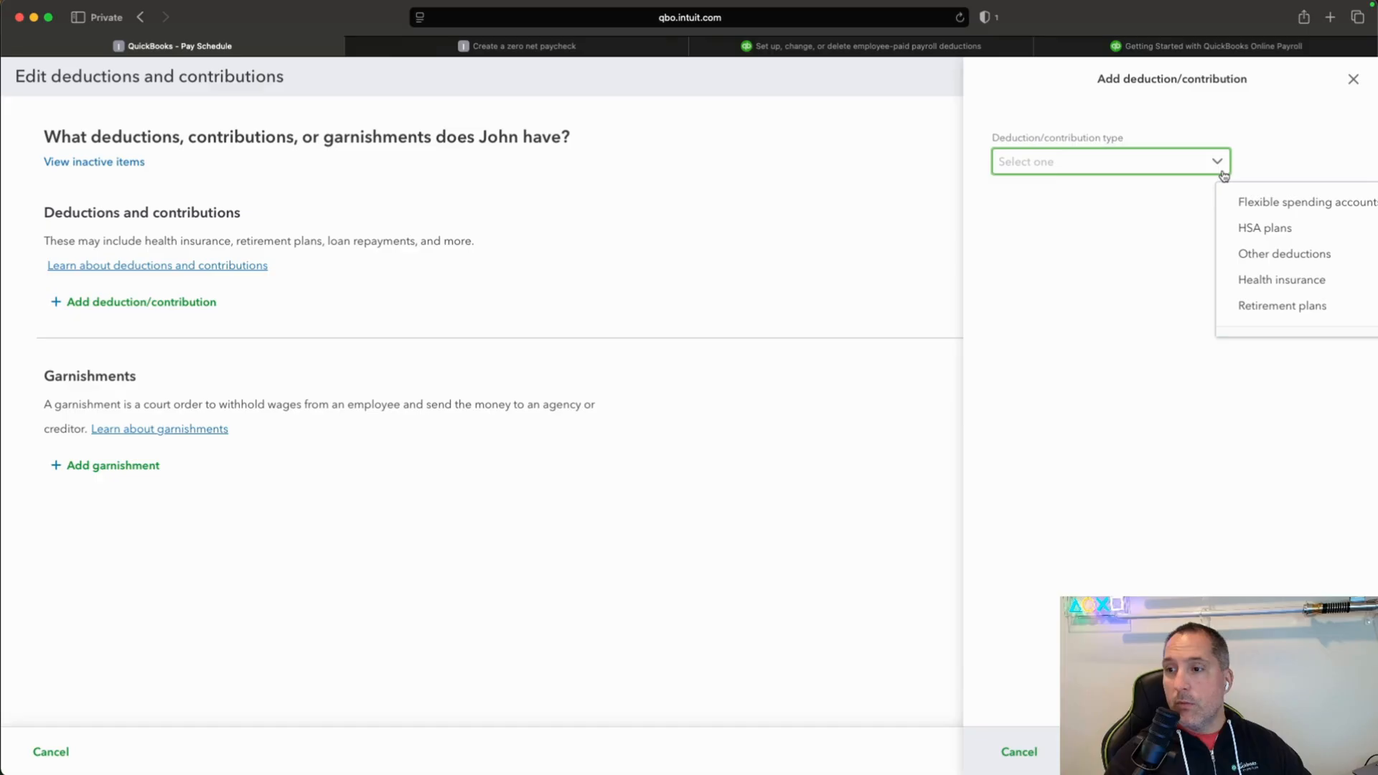
left_click(1324, 287)
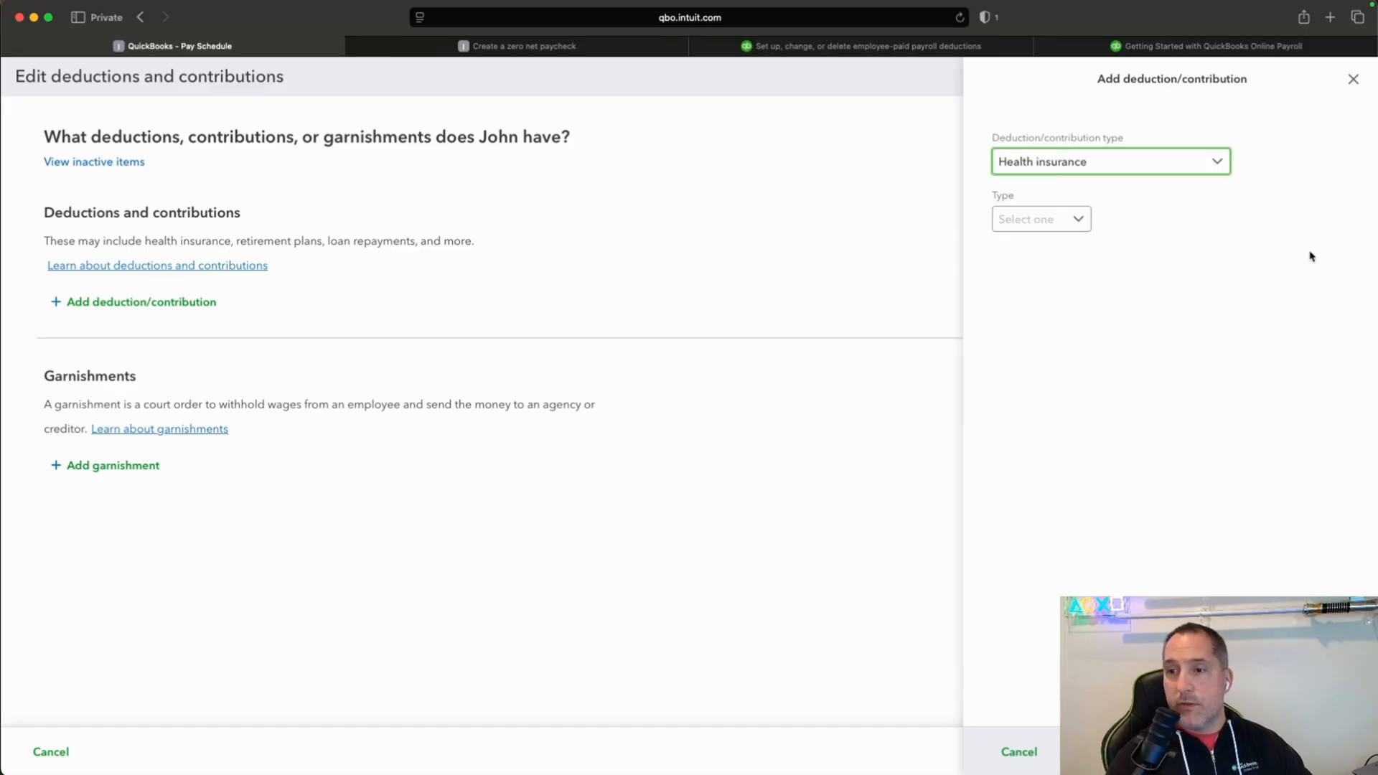
left_click(1076, 219)
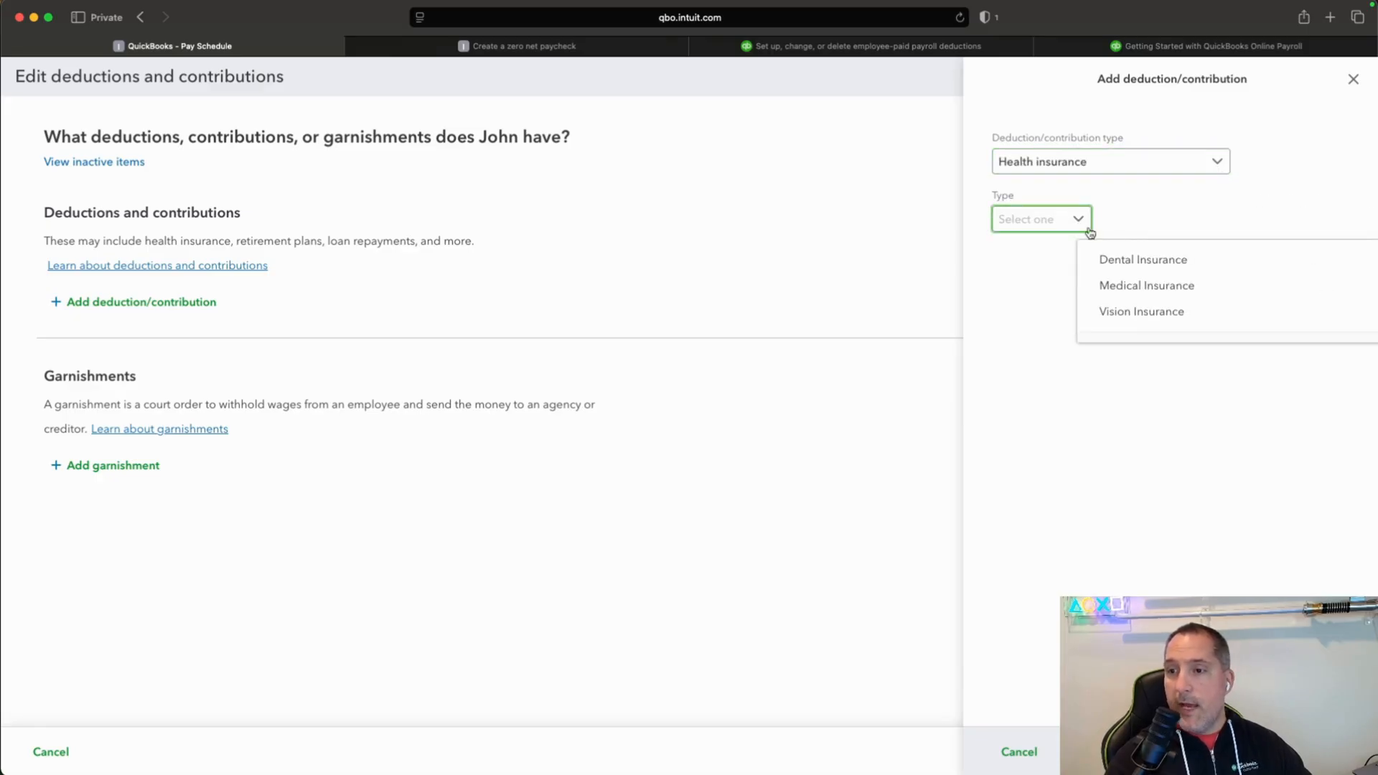
left_click(1145, 287)
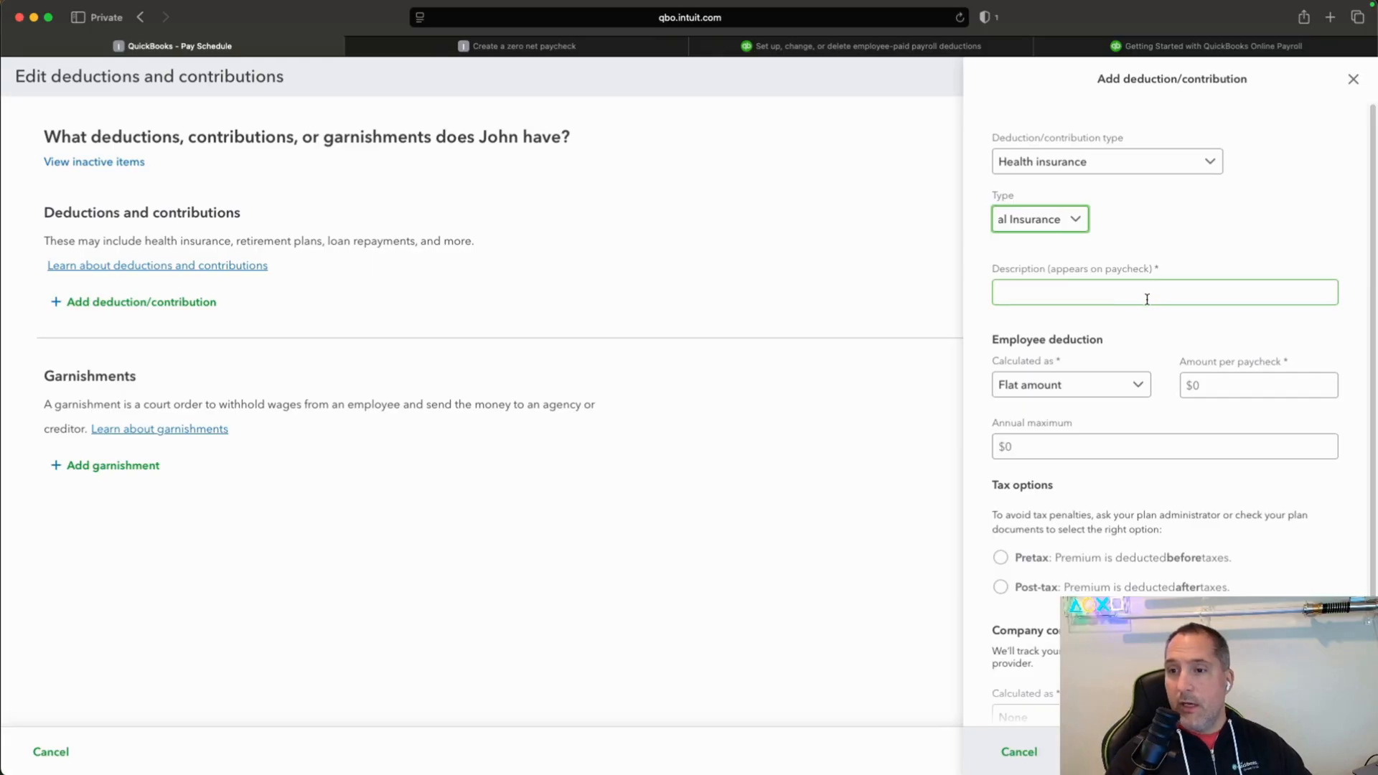
left_click(1147, 298)
type("Gen")
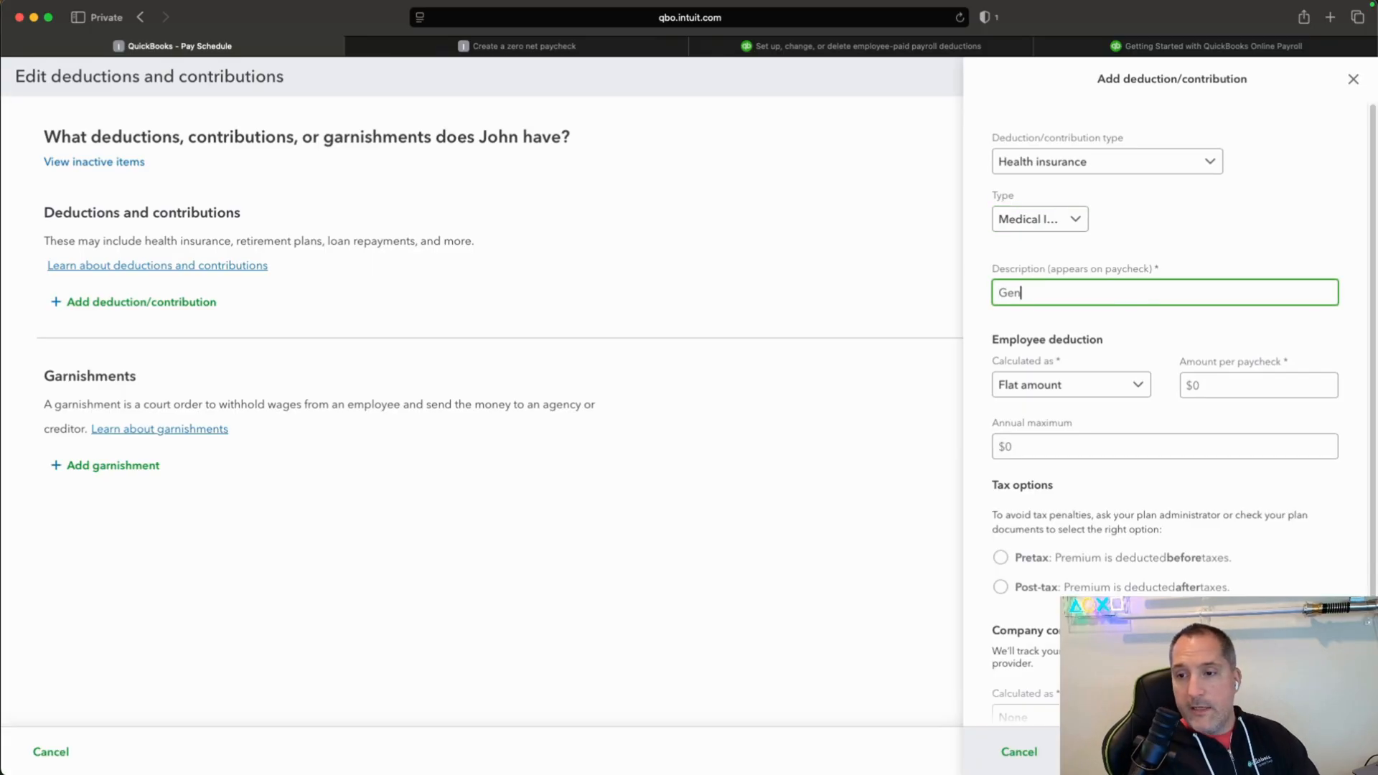
type("eral Health Insurance")
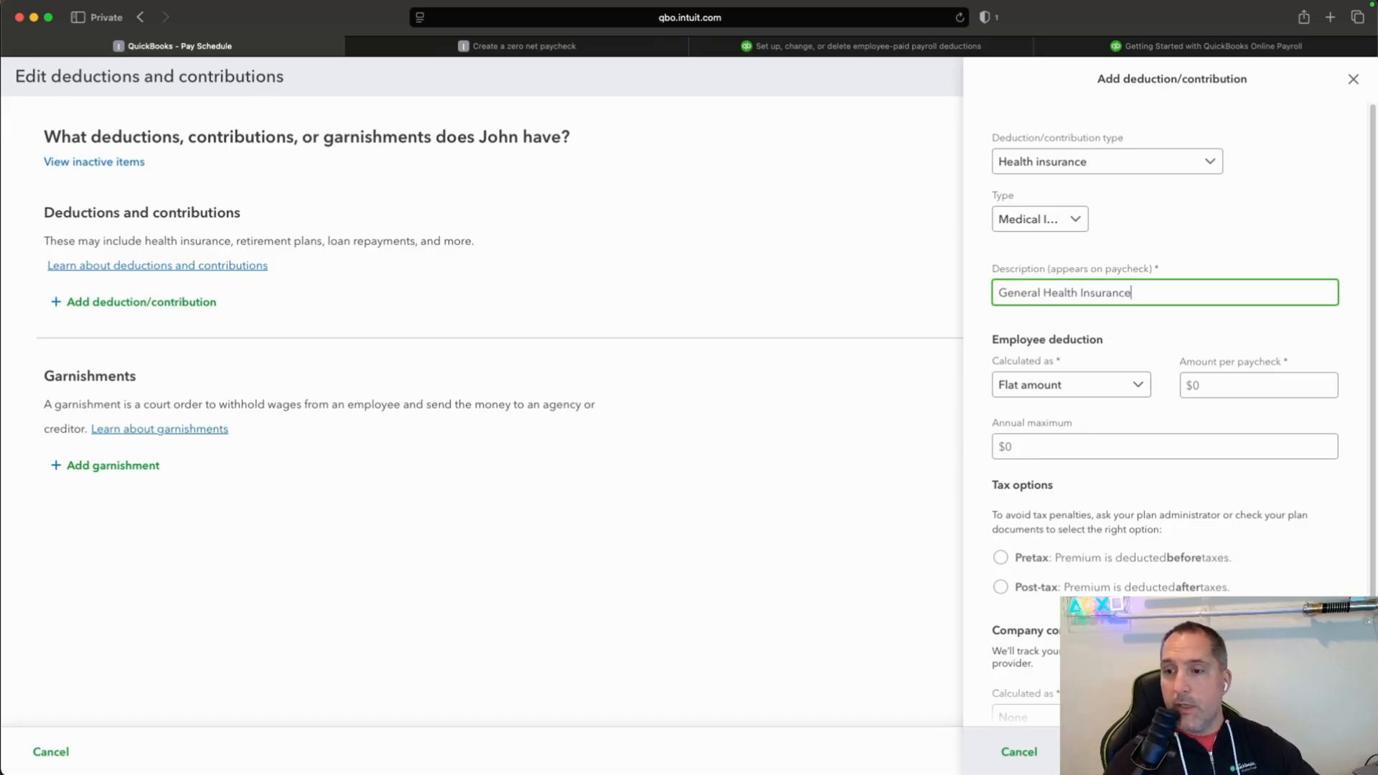
Set the employee deduction to a flat amount of $250.00 per paycheck with the Pretax option.
left_click(1146, 391)
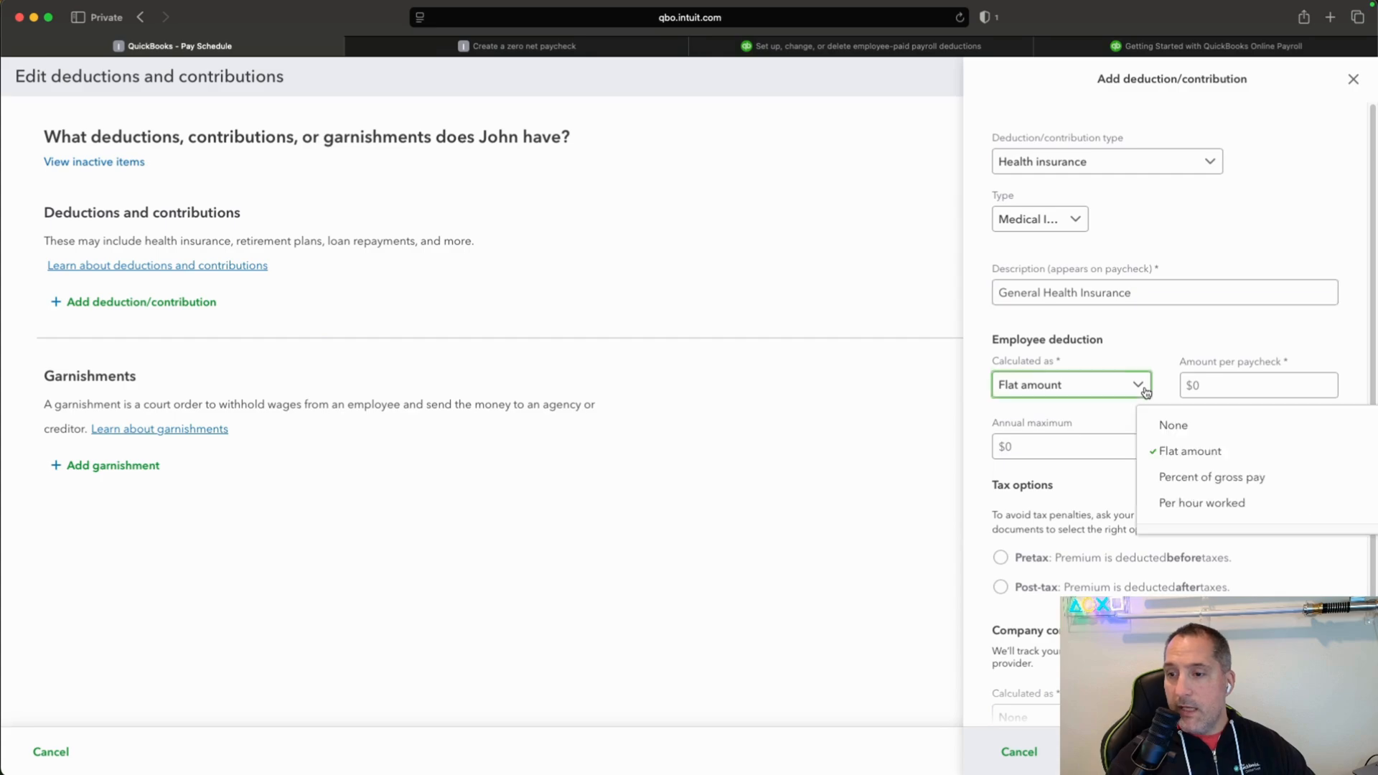
left_click(1145, 391)
left_click(1245, 386)
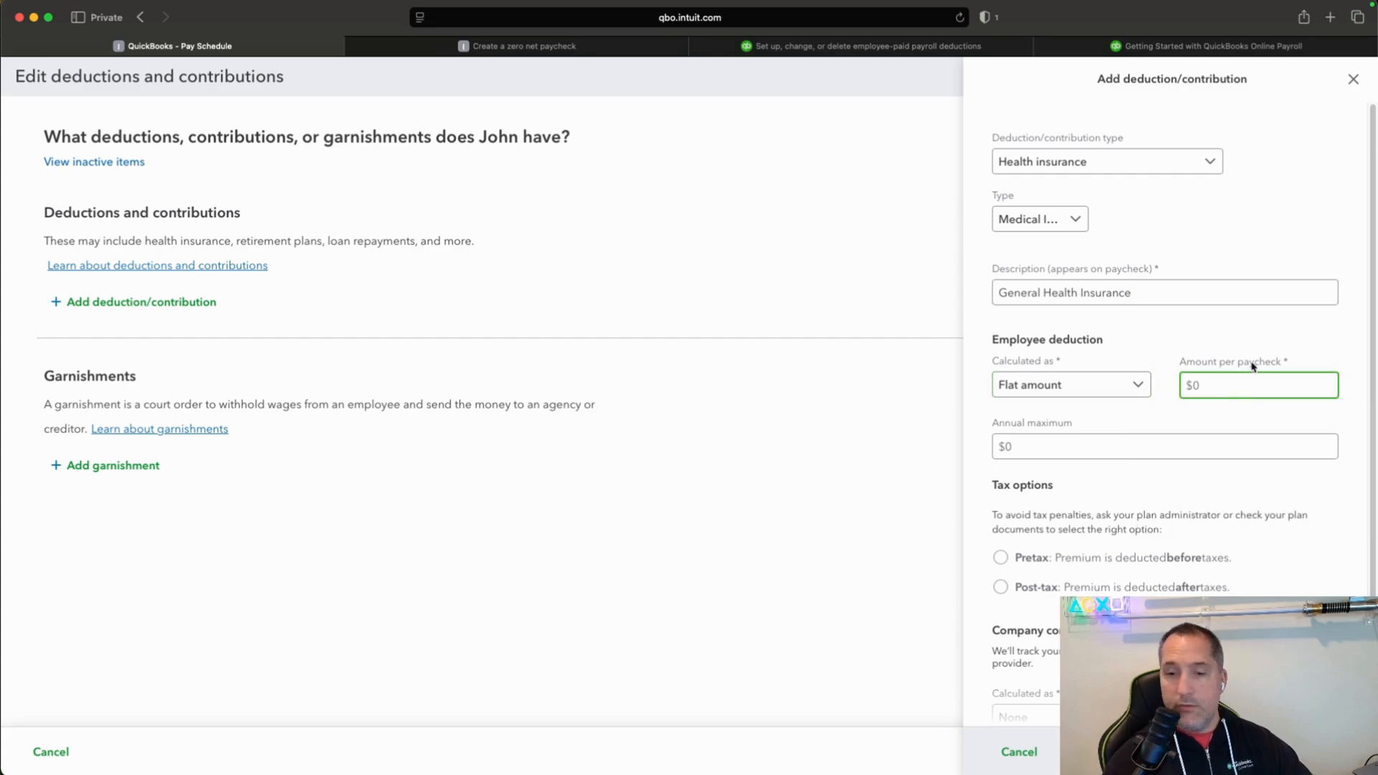
type("250.30")
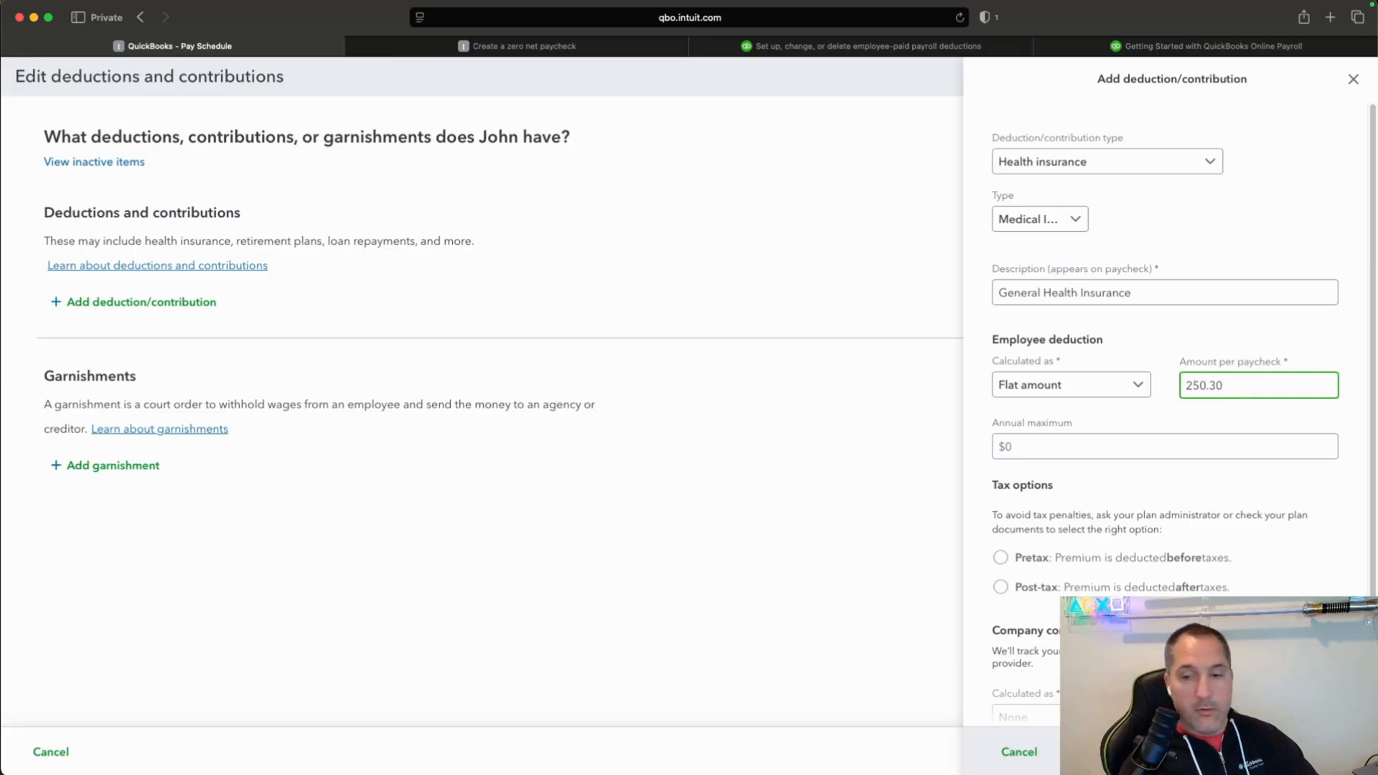
key("BackSpace")
key("BackSpace")
key("BackSpace")
type(".000")
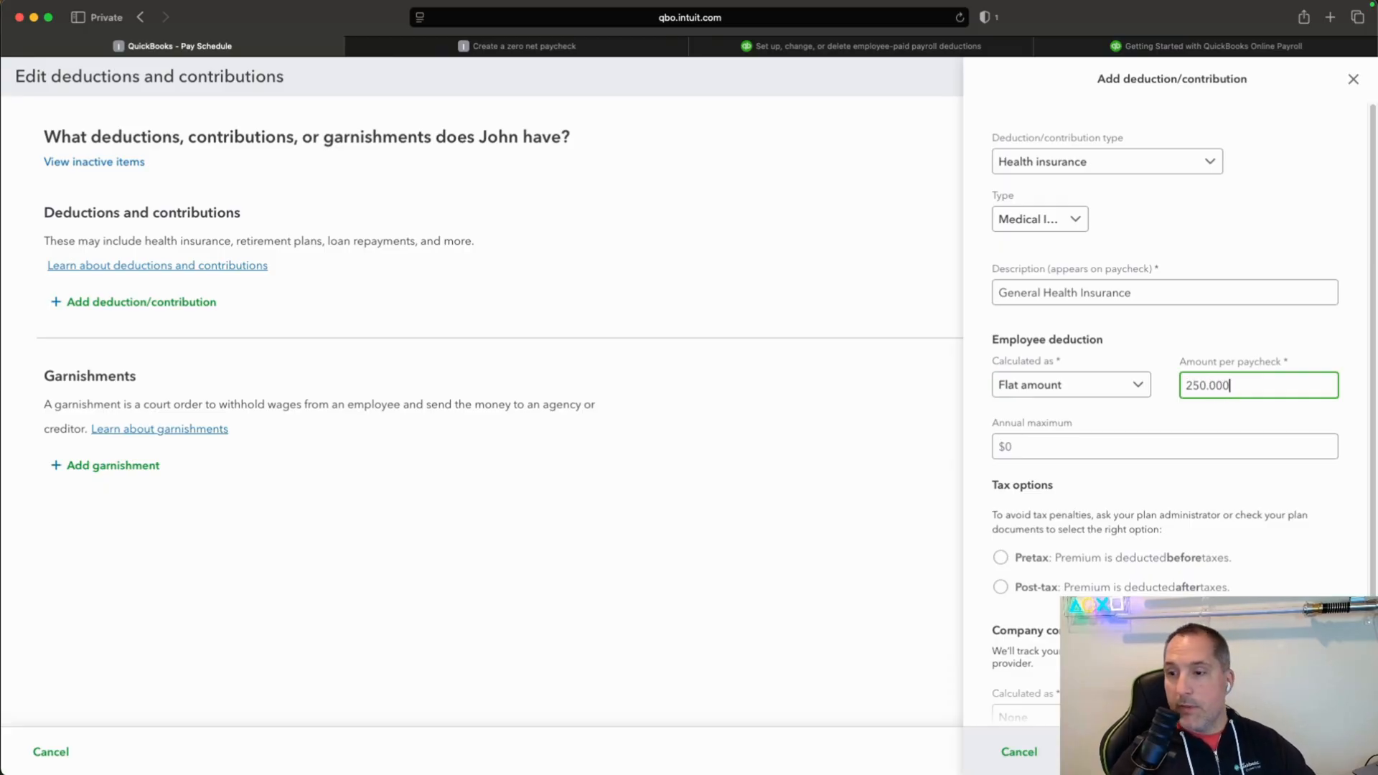
key("BackSpace")
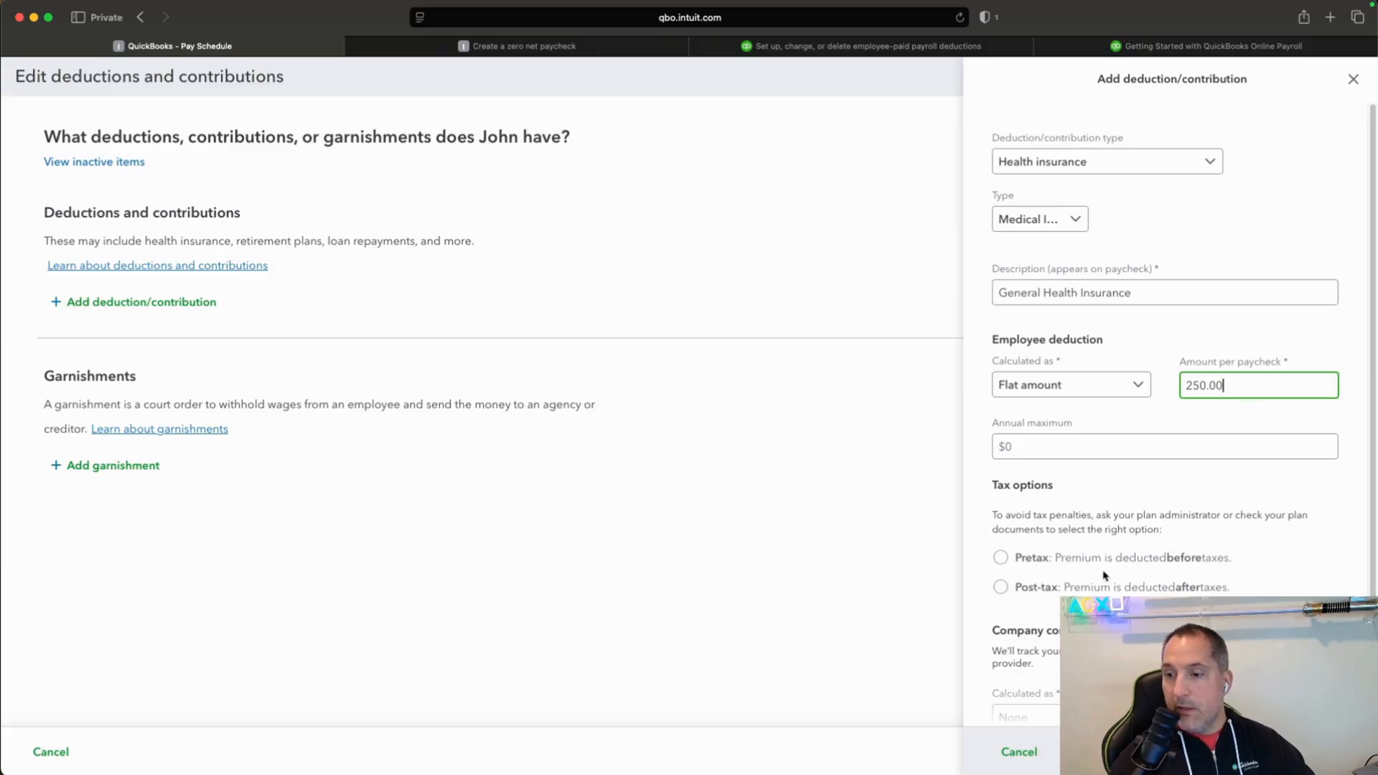
left_click(1002, 558)
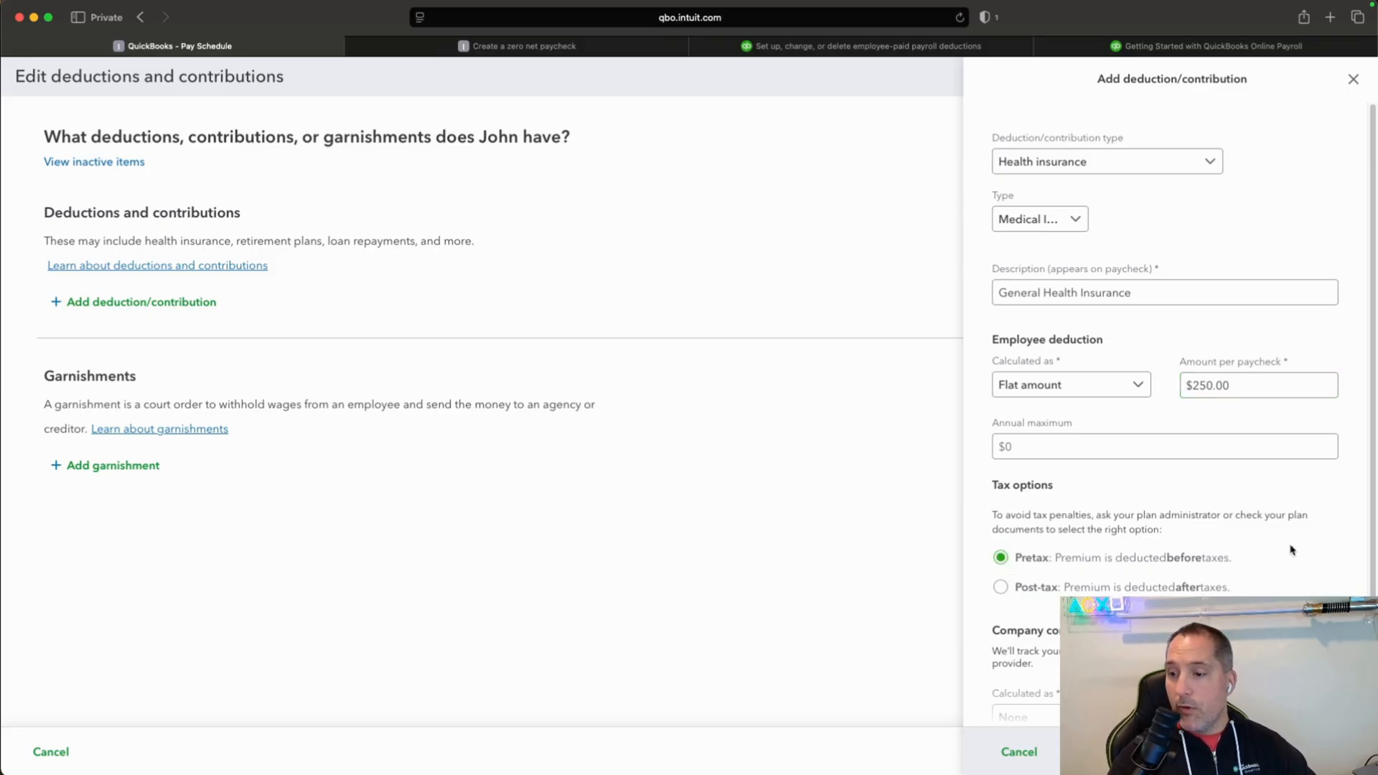
Set the company contribution to a flat amount of $500.00 per paycheck and save the deduction/contribution.
scroll(1296, 549, "down", 2)
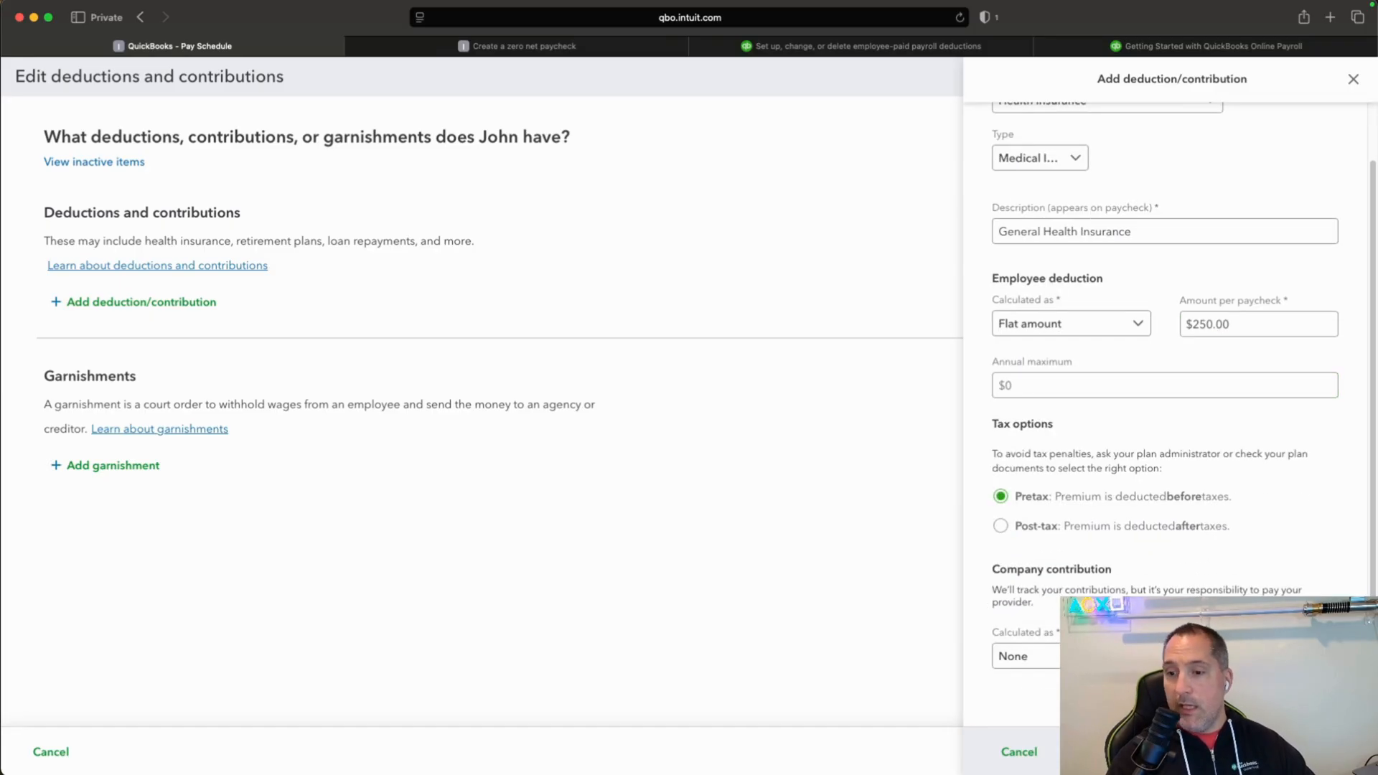
left_click(1119, 656)
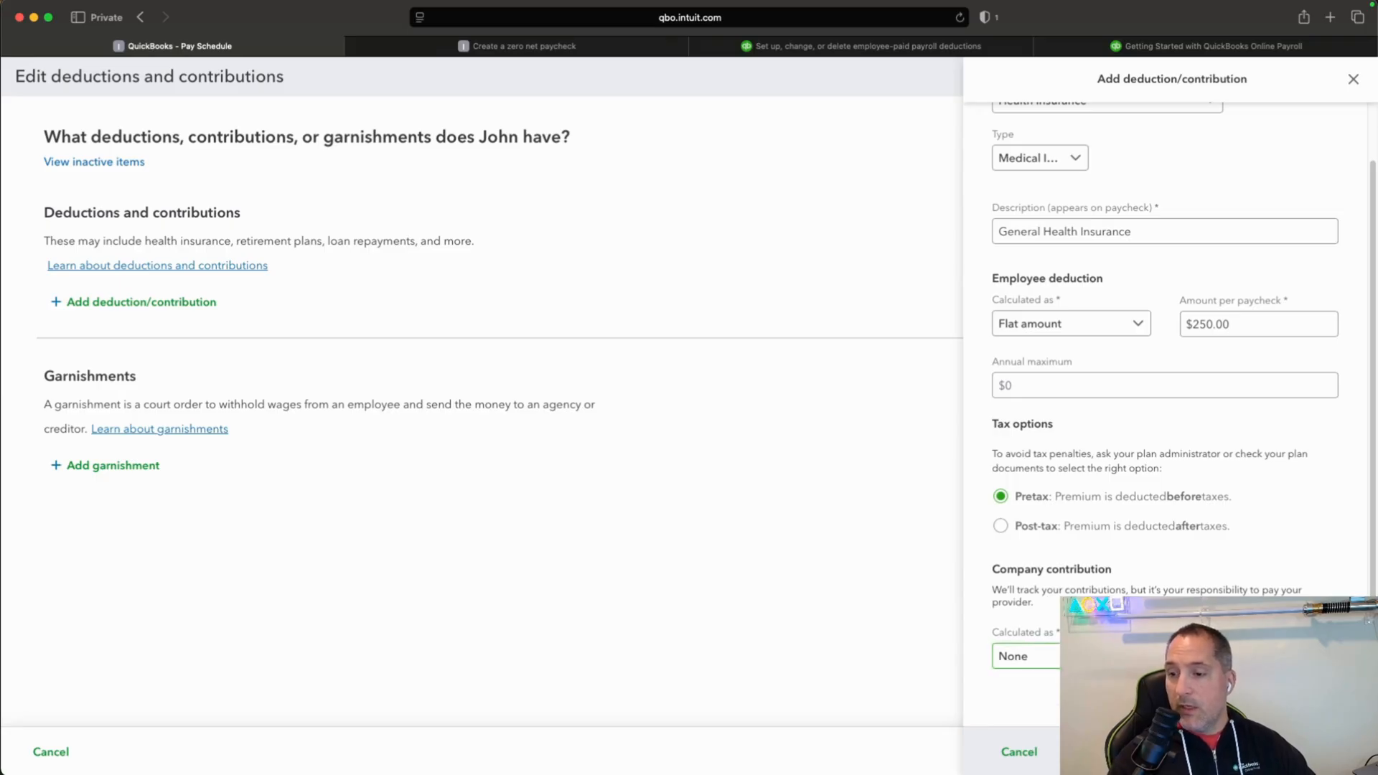
left_click(1120, 672)
left_click(1259, 656)
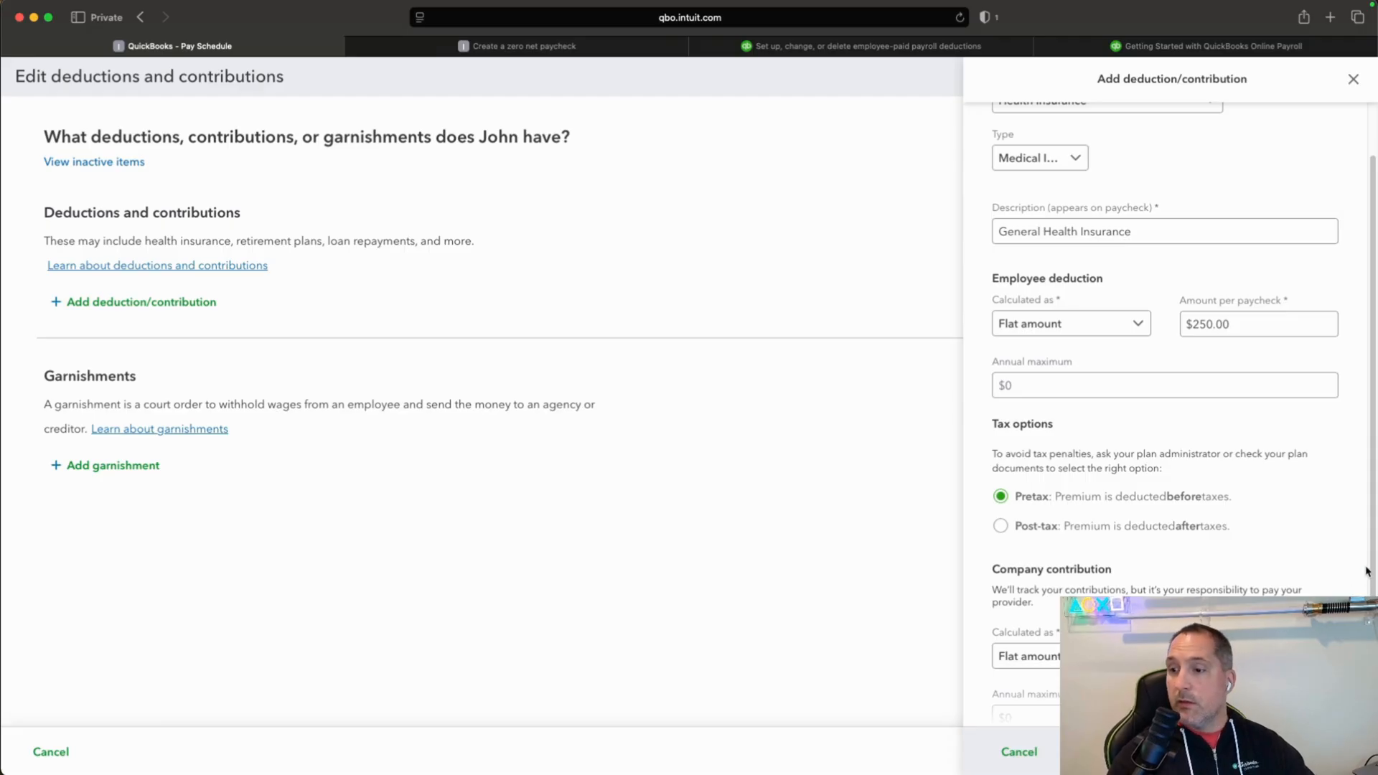
scroll(1364, 574, "down", 2)
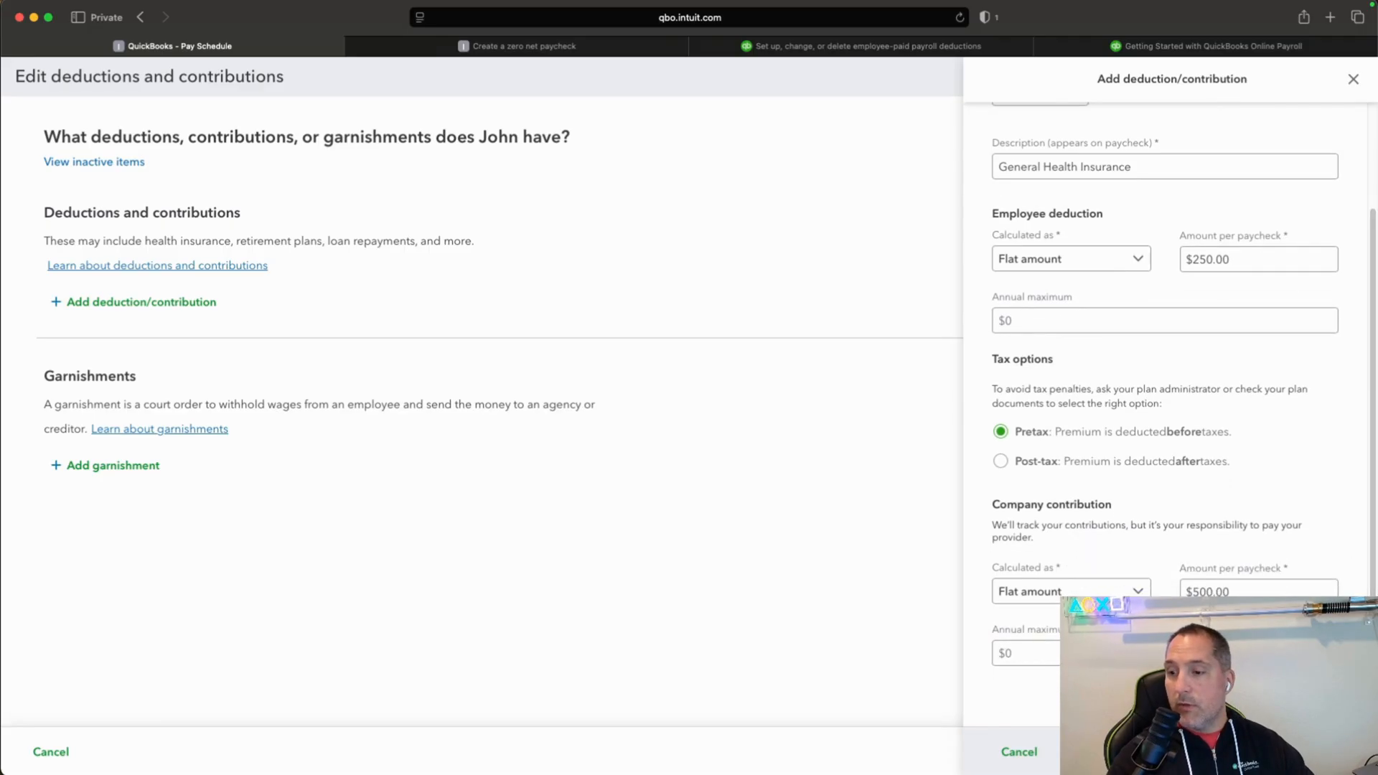
left_click(1317, 752)
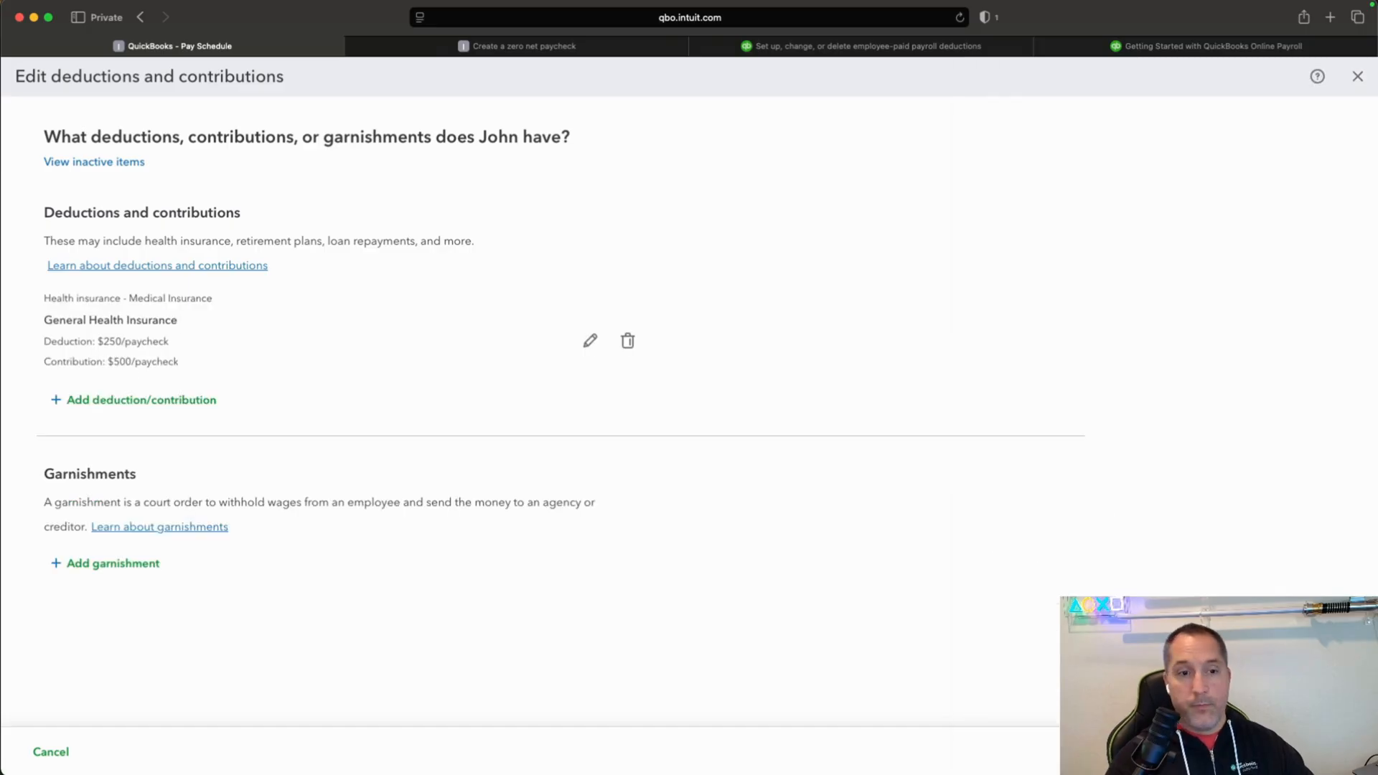
Examine the garnishment types available for the employee, and close the garnishment form without adding one.
left_click(130, 566)
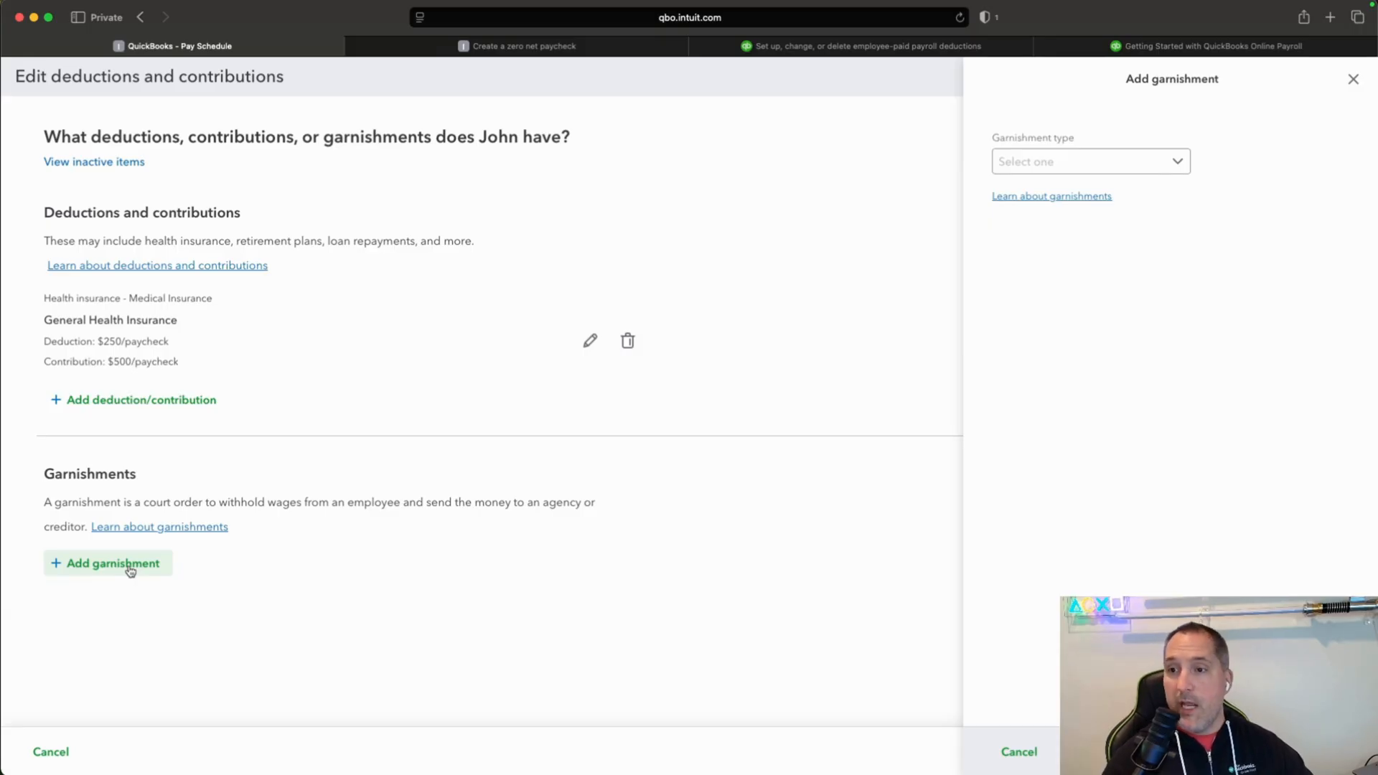
left_click(1182, 161)
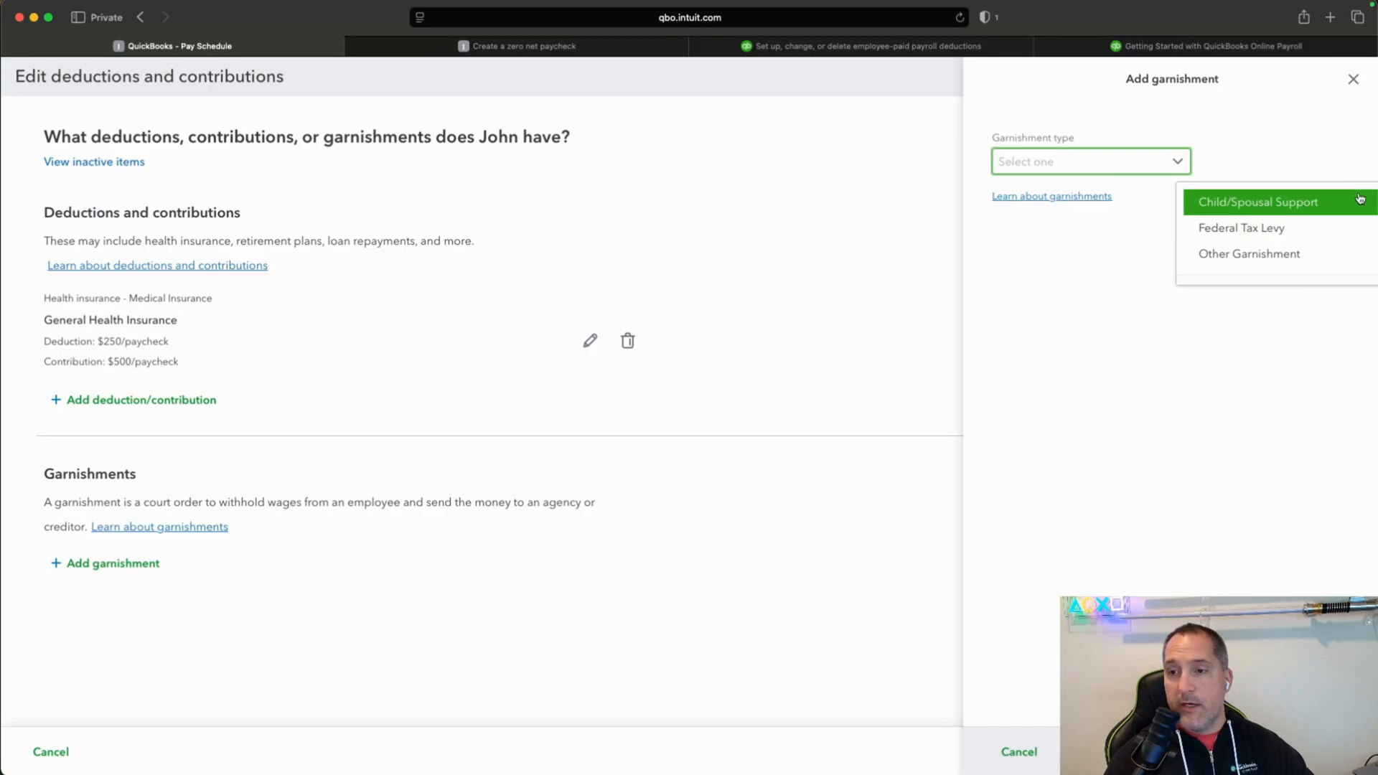
left_click(1100, 243)
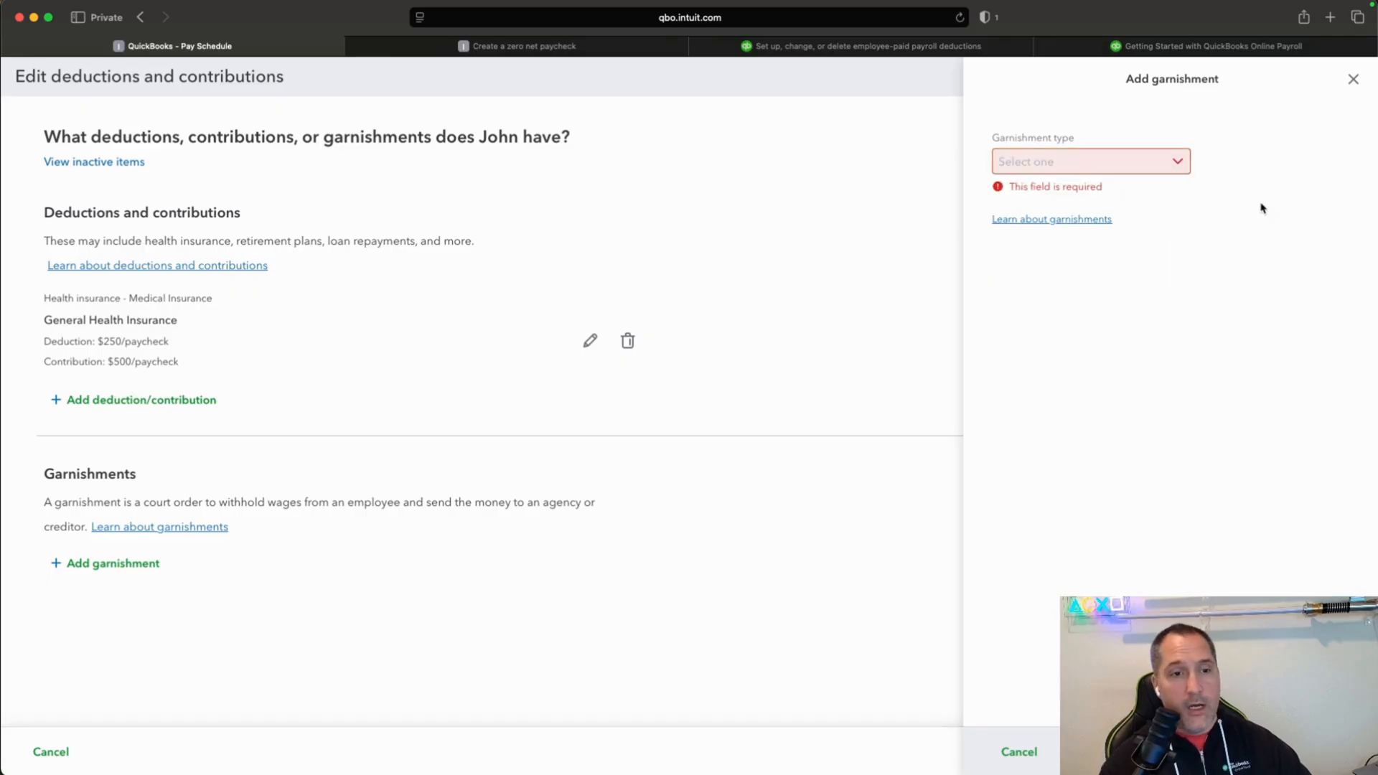
left_click(1353, 79)
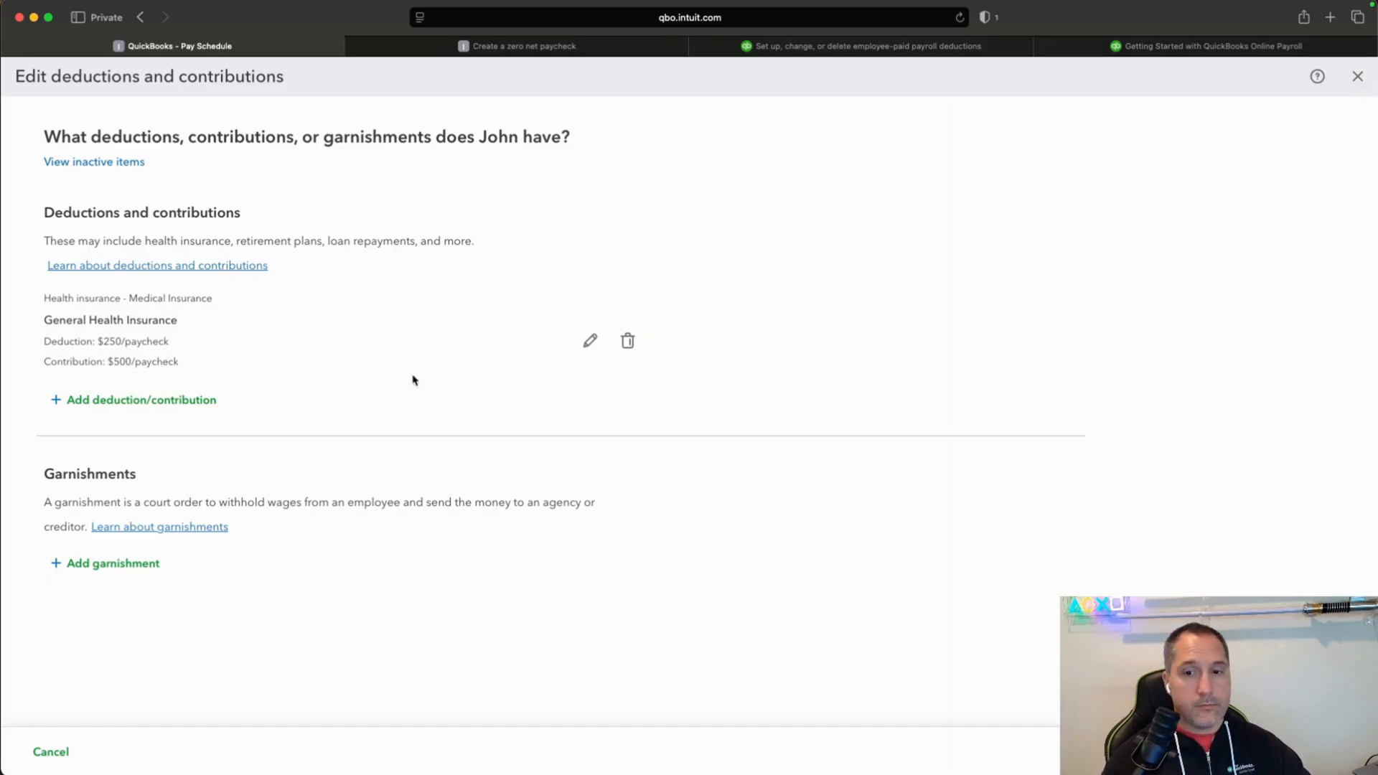
Reopen the employee's deductions and contributions and start one of type Retirement plans, 401(k), described as "General 401K".
left_click(152, 400)
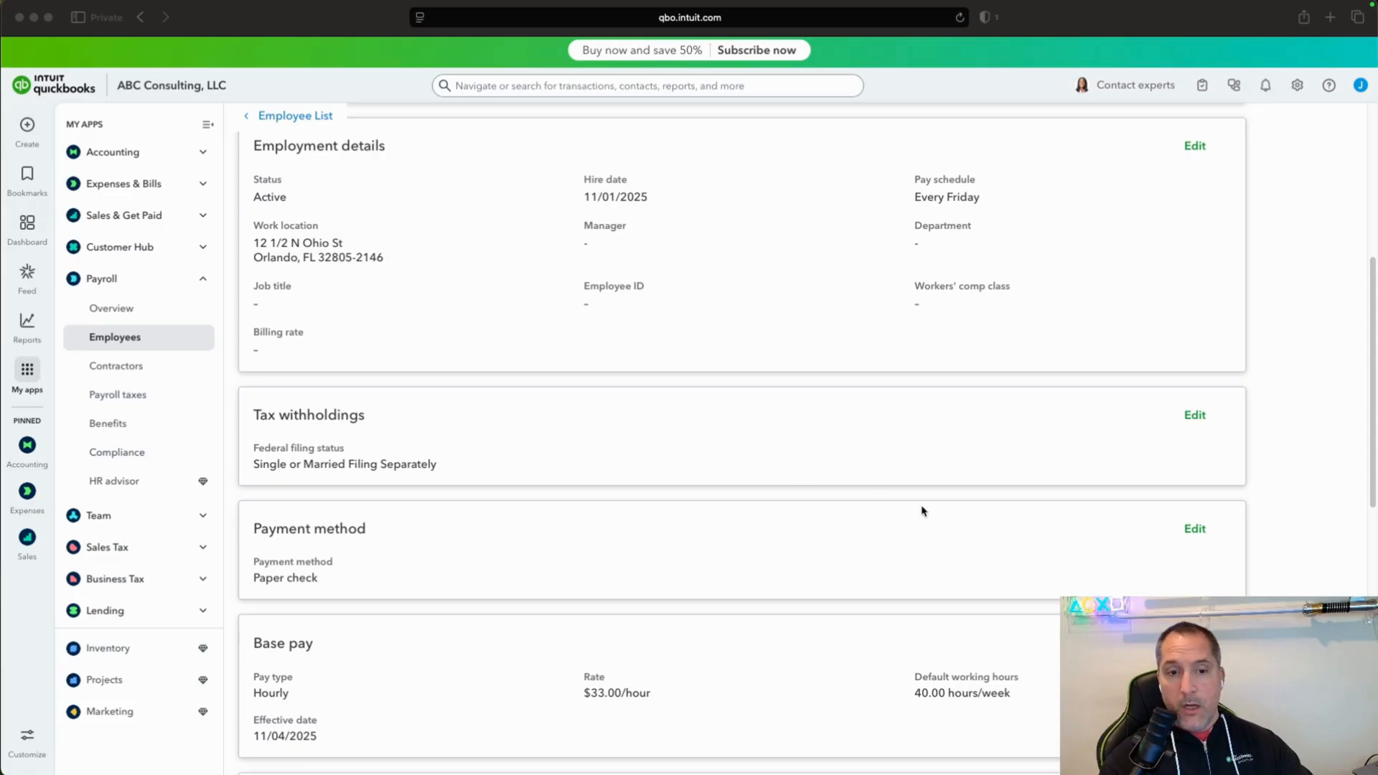
scroll(921, 511, "down", 3)
scroll(924, 512, "down", 7)
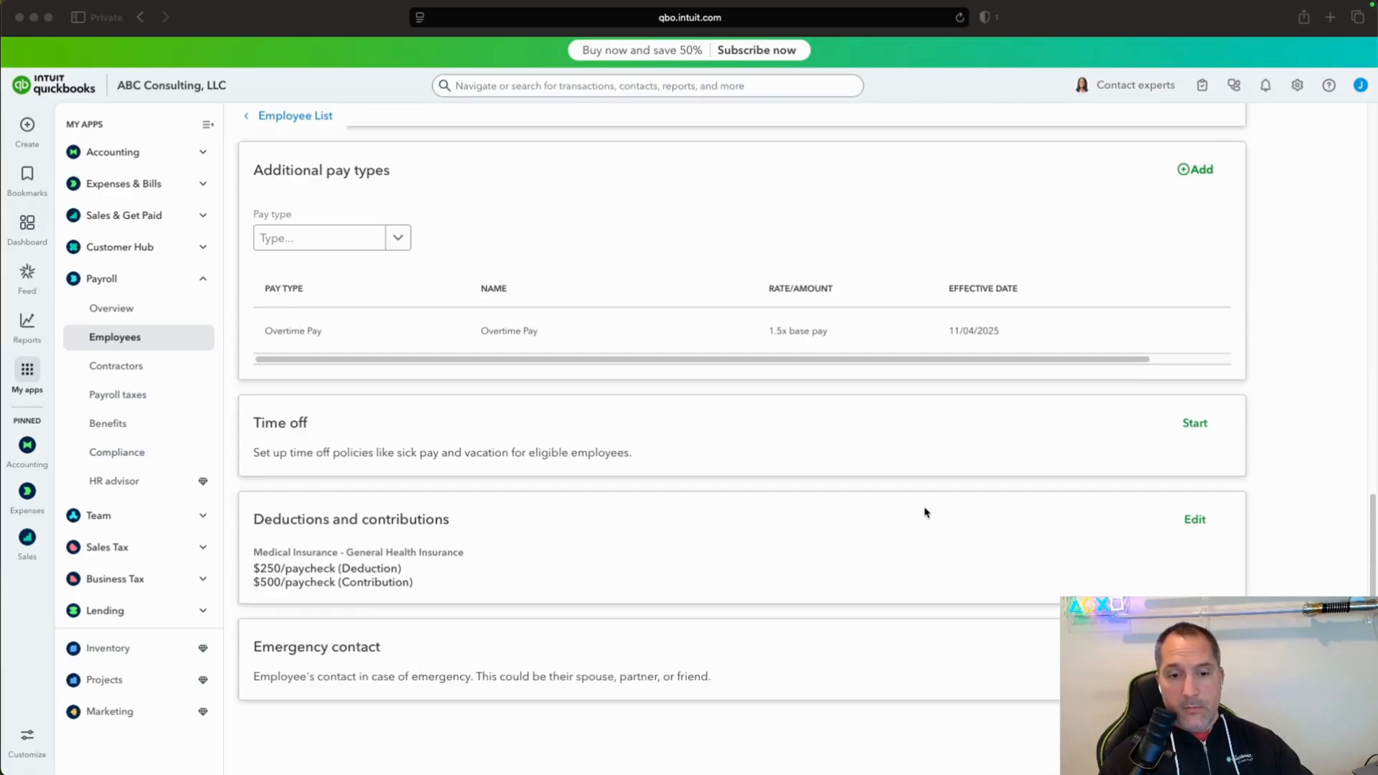
left_click(1196, 445)
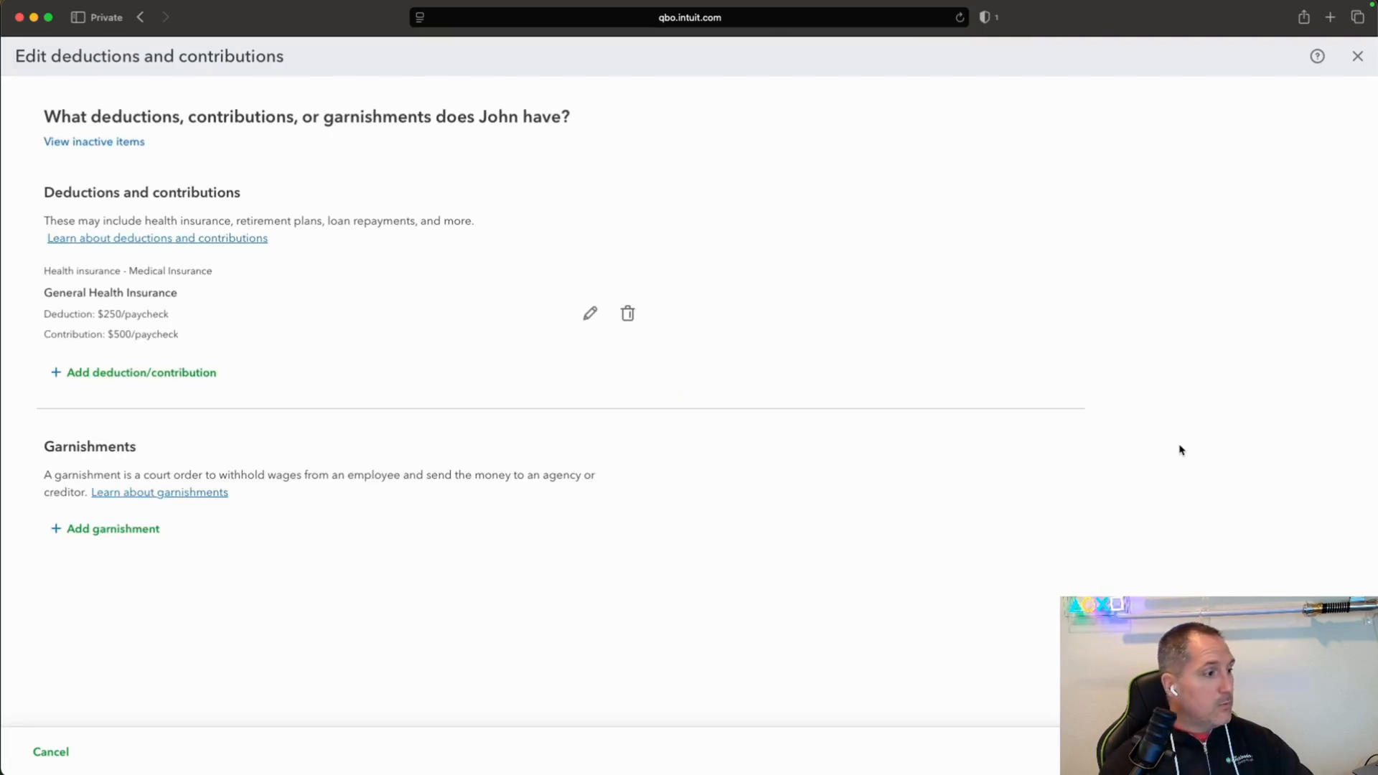
left_click(175, 373)
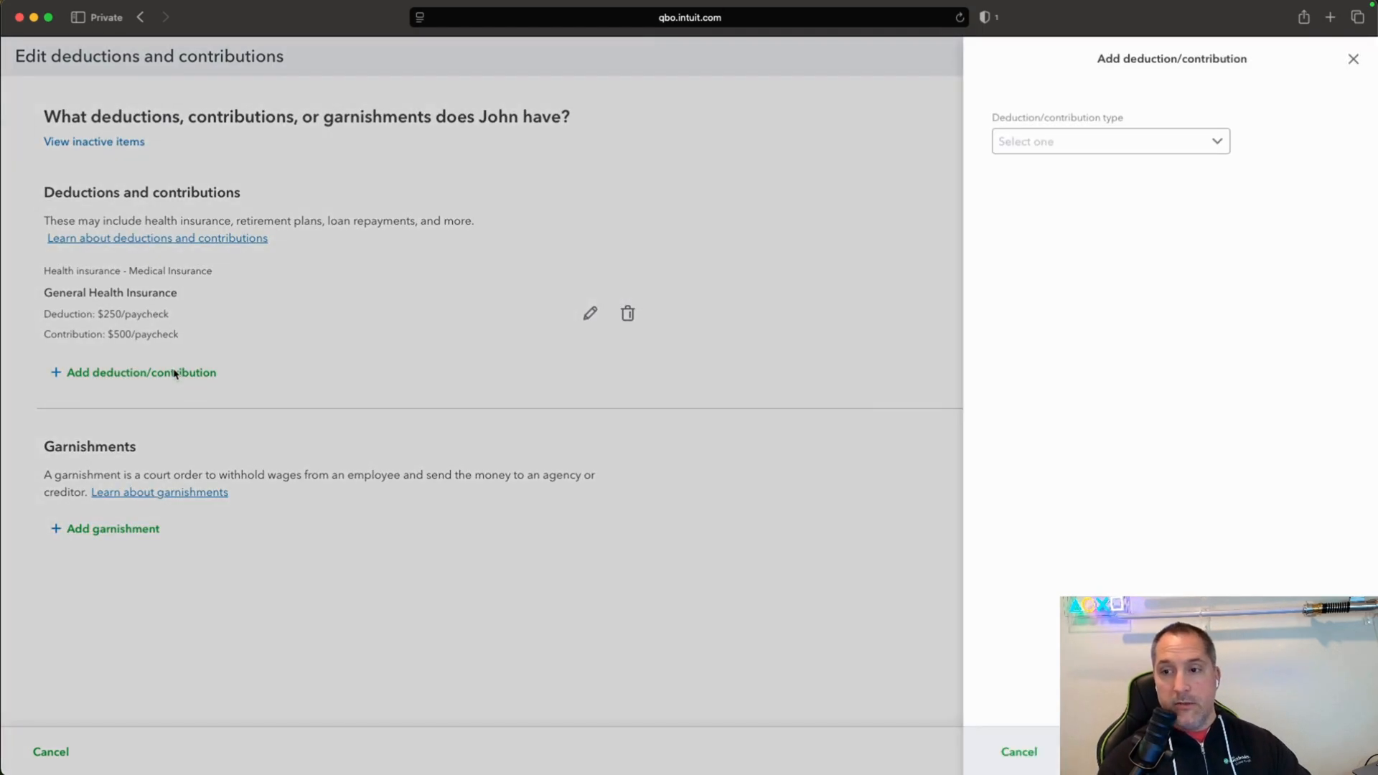
left_click(1215, 140)
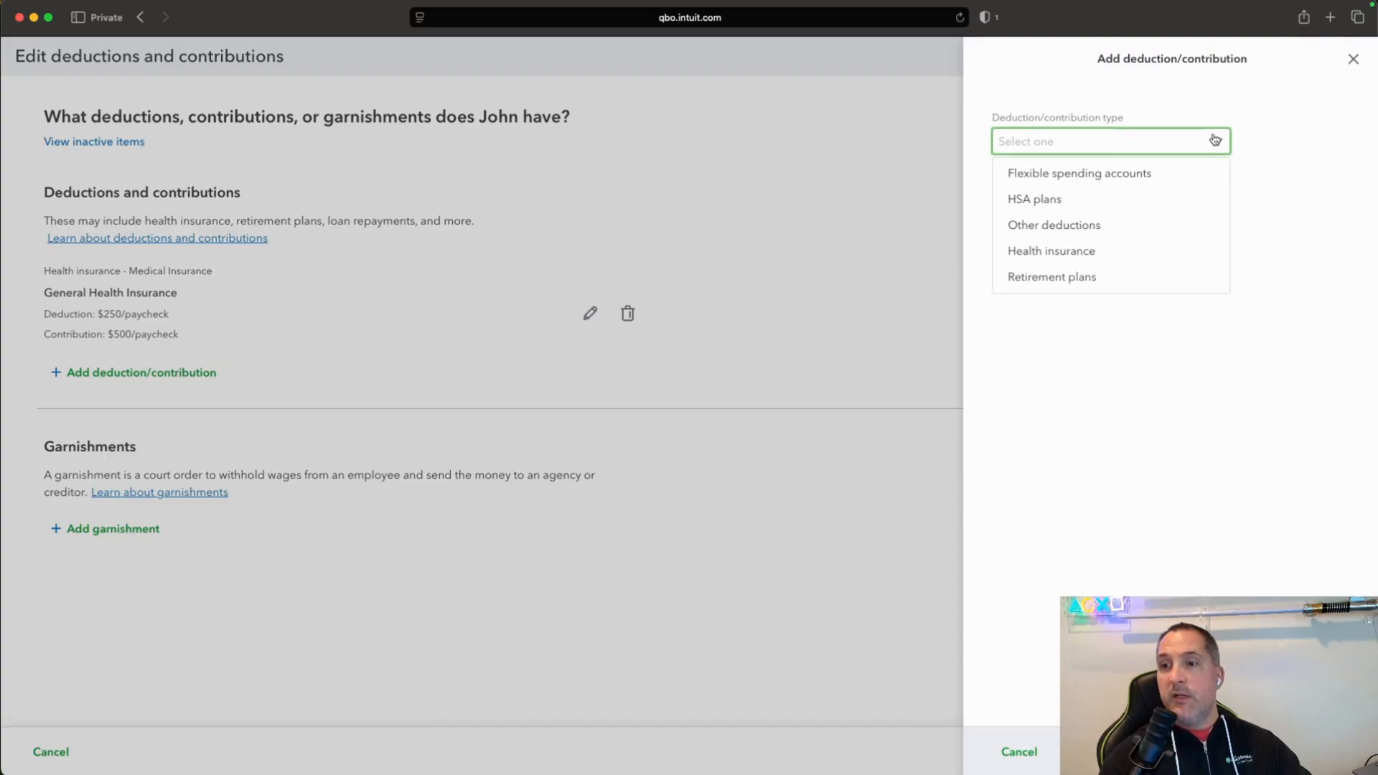
left_click(1165, 277)
left_click(1207, 214)
left_click(1168, 231)
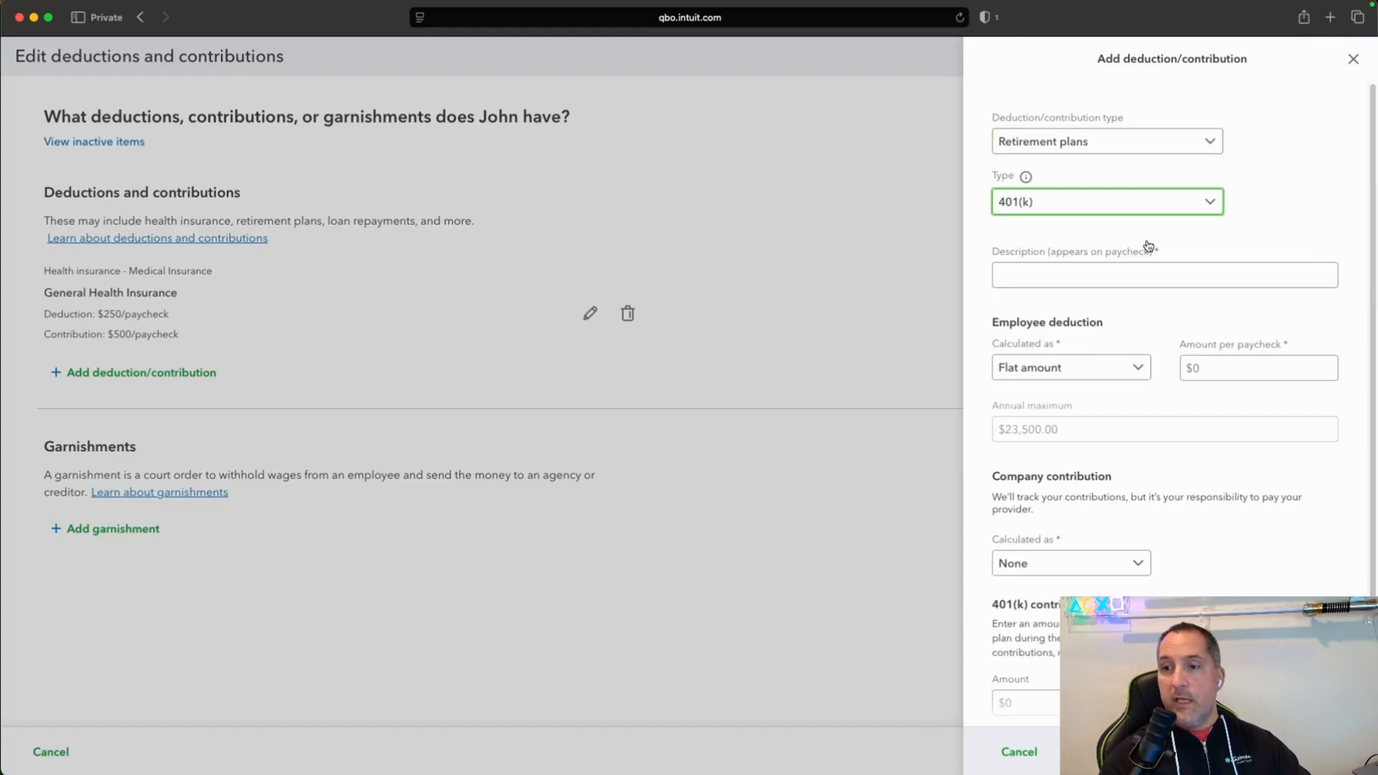
left_click(1145, 280)
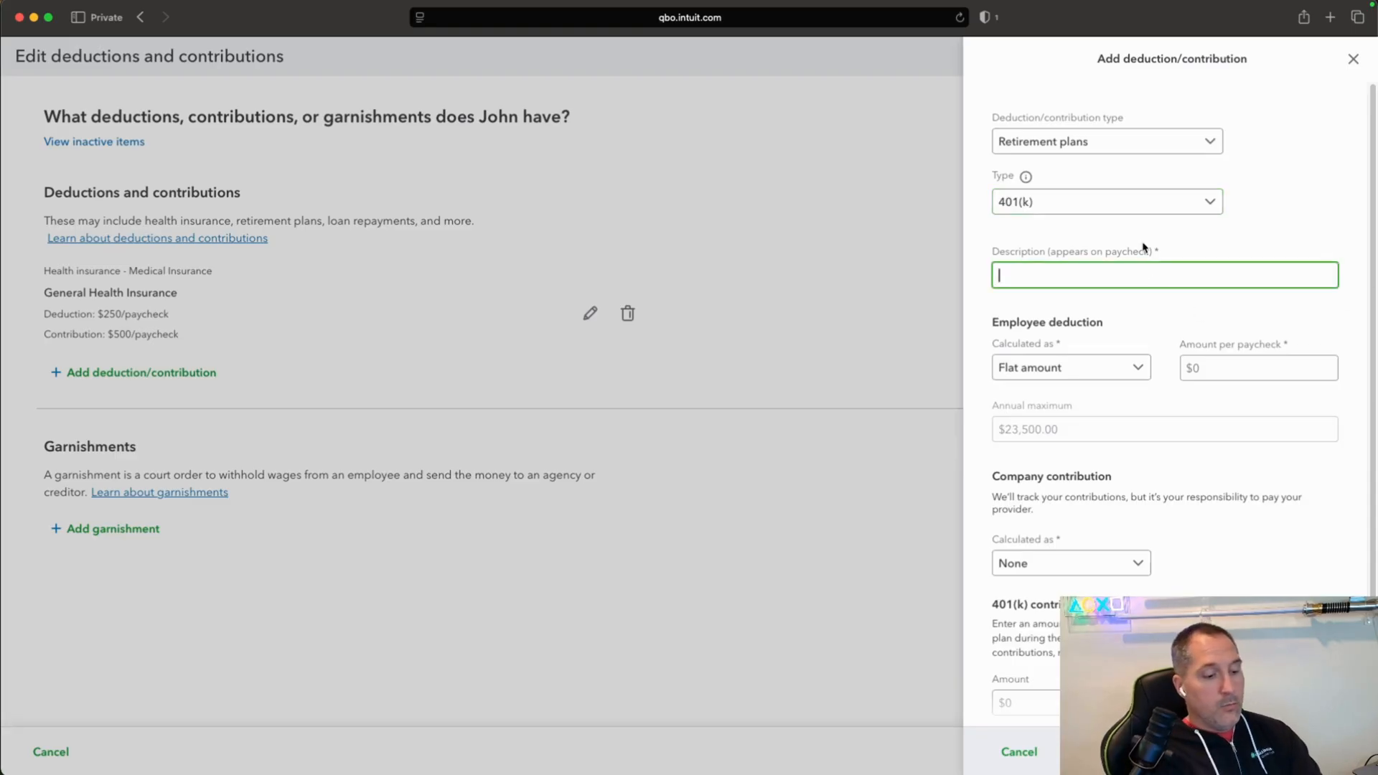
type("General ")
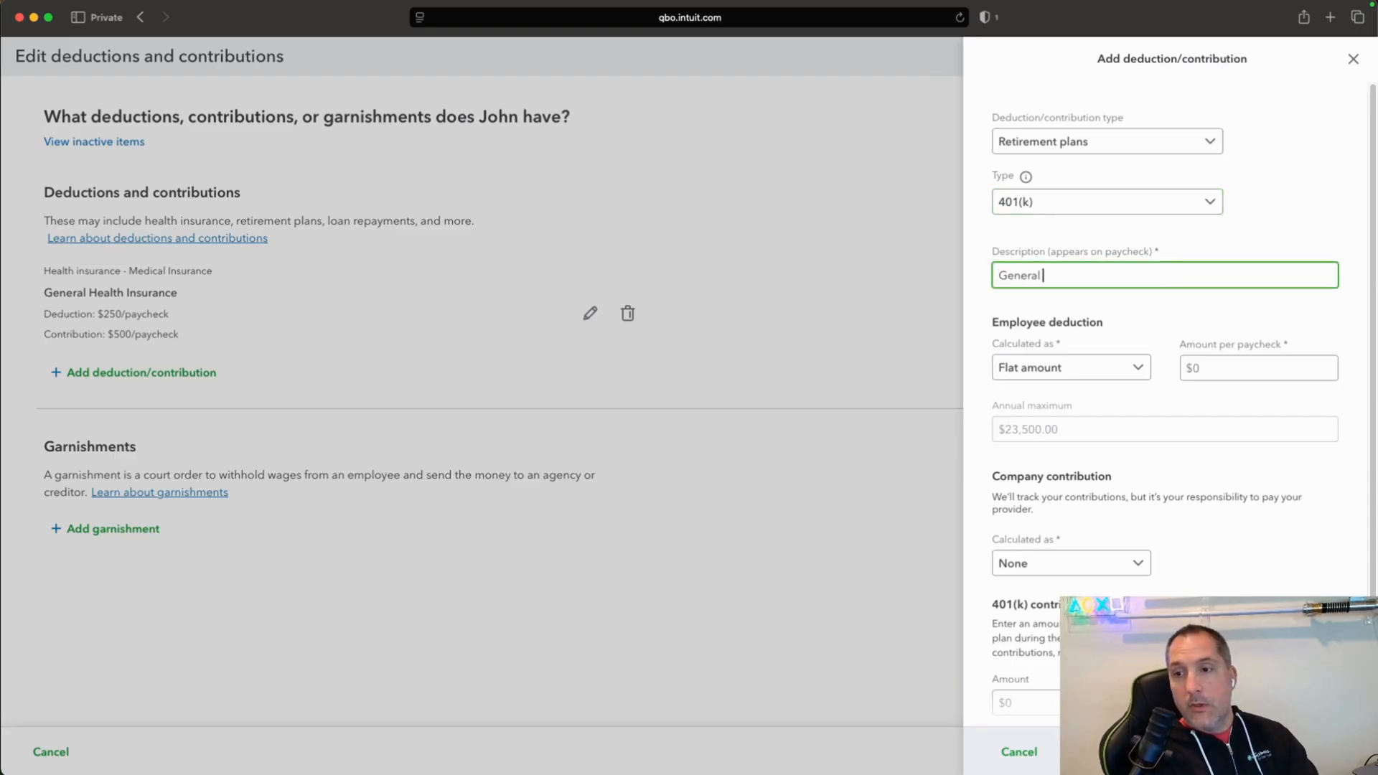
type("401K")
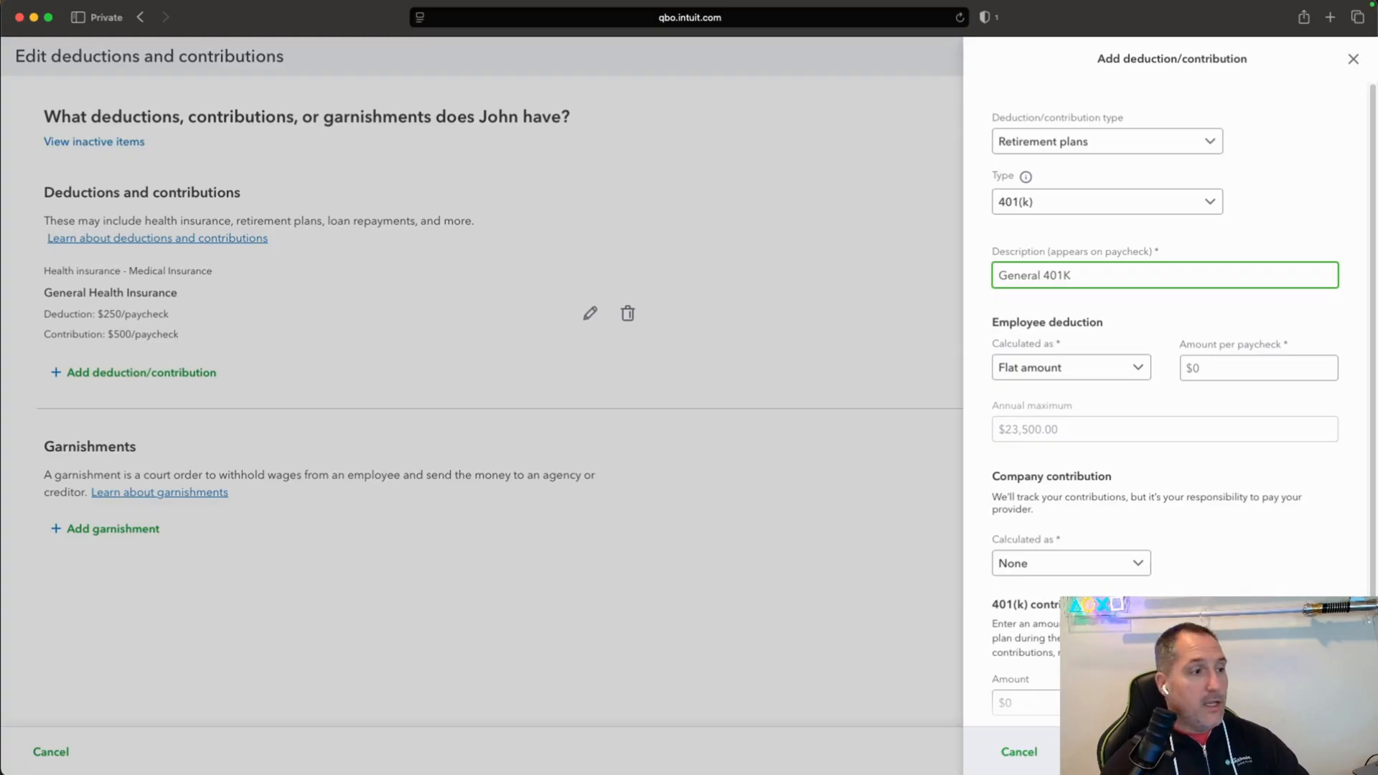
Set the 401(k) employee deduction to a percent of gross pay, 6% per paycheck.
left_click(1128, 369)
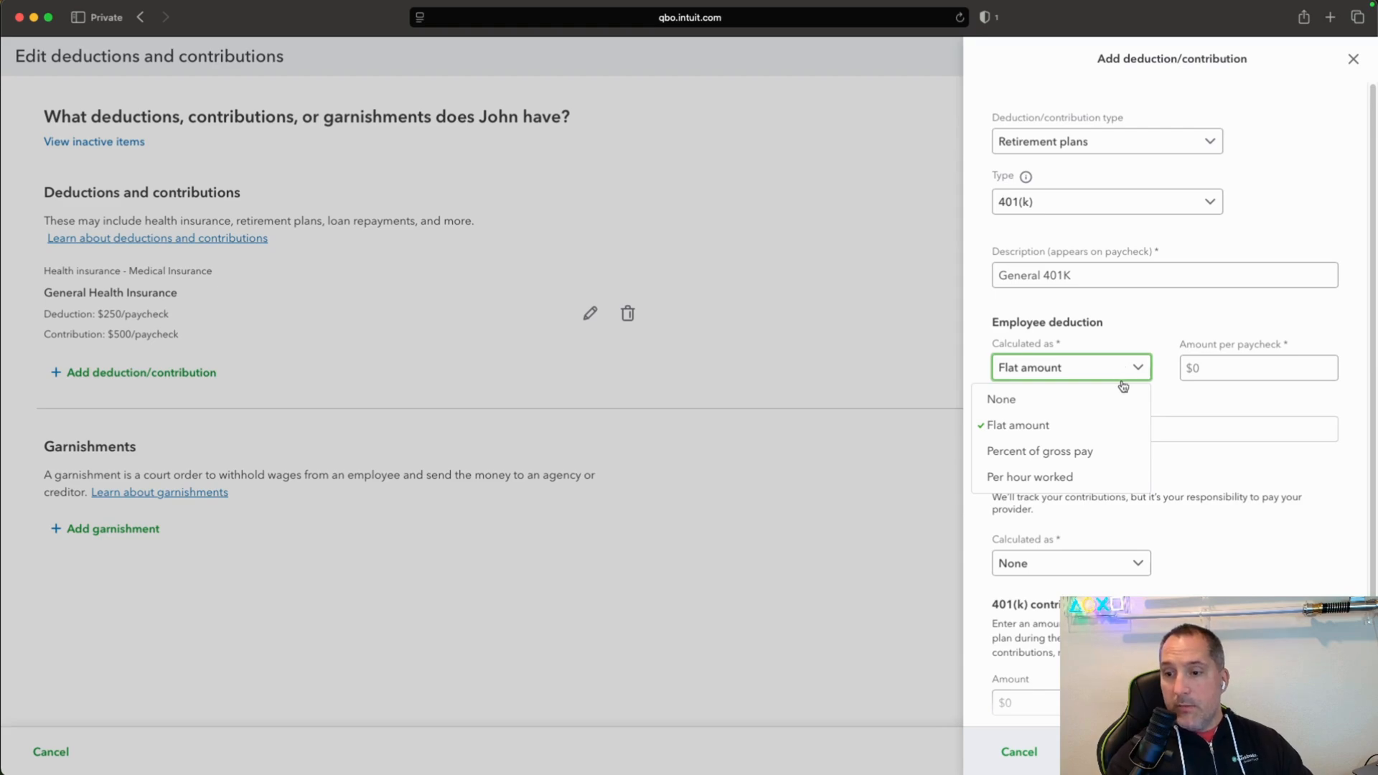
left_click(1099, 452)
left_click(1186, 368)
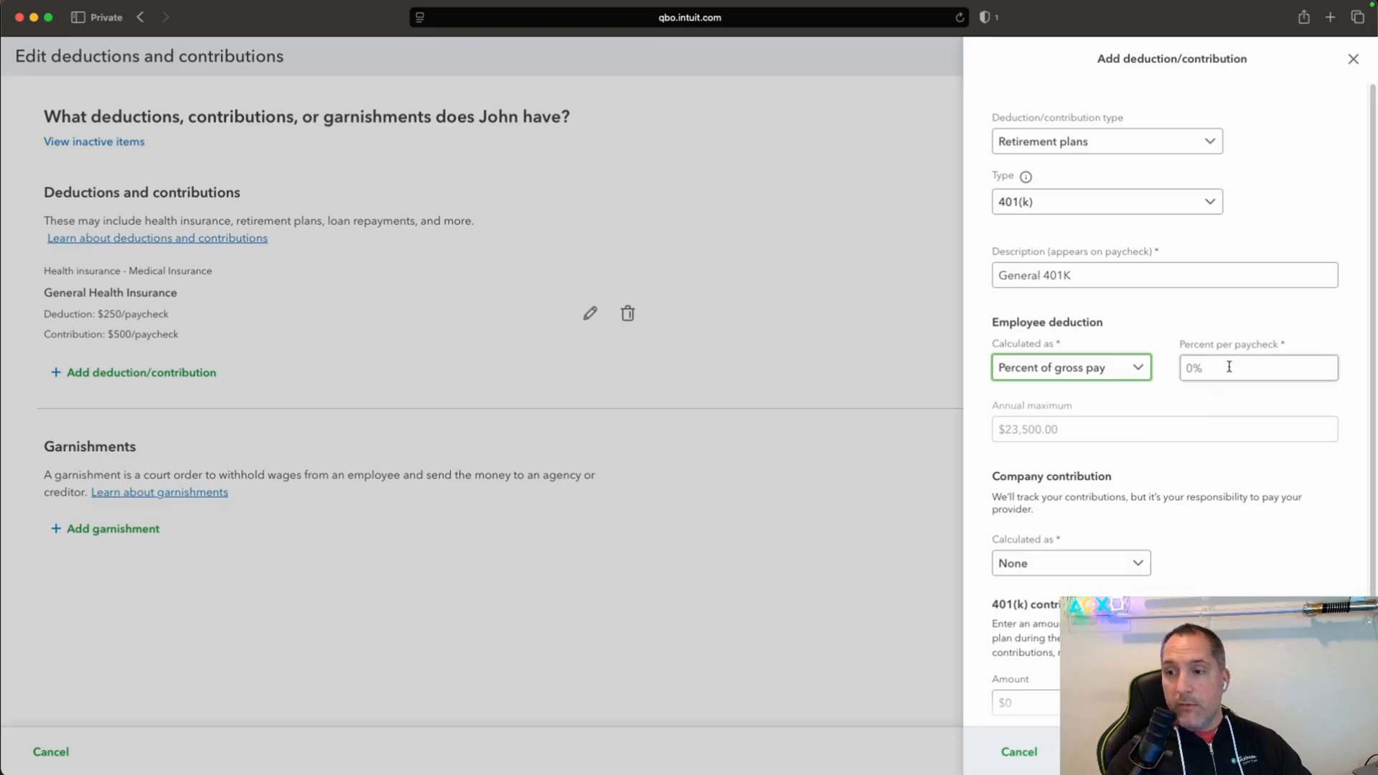
type("6")
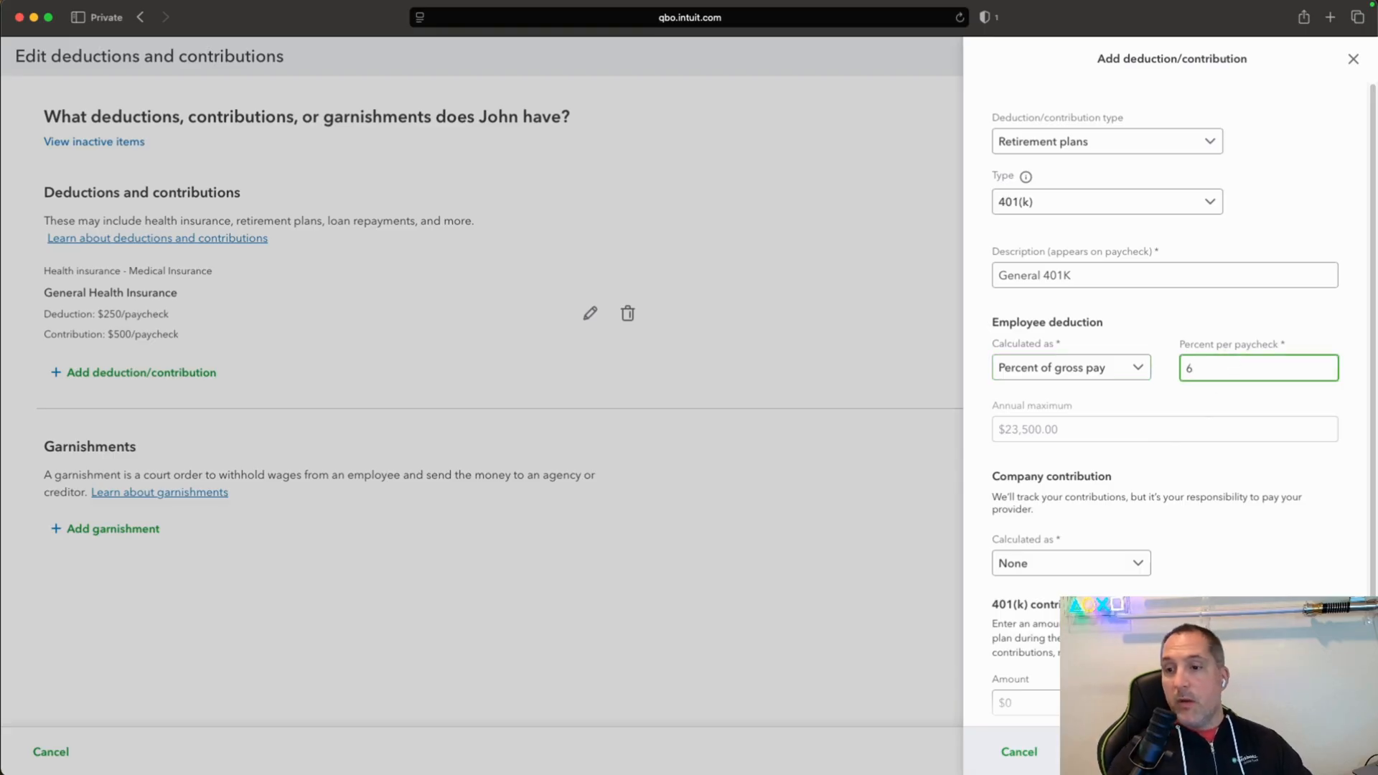
left_click(1227, 483)
Set the 401(k) company contribution to a percent of gross pay, 3% per paycheck, and save the deduction/contribution.
scroll(1231, 489, "down", 2)
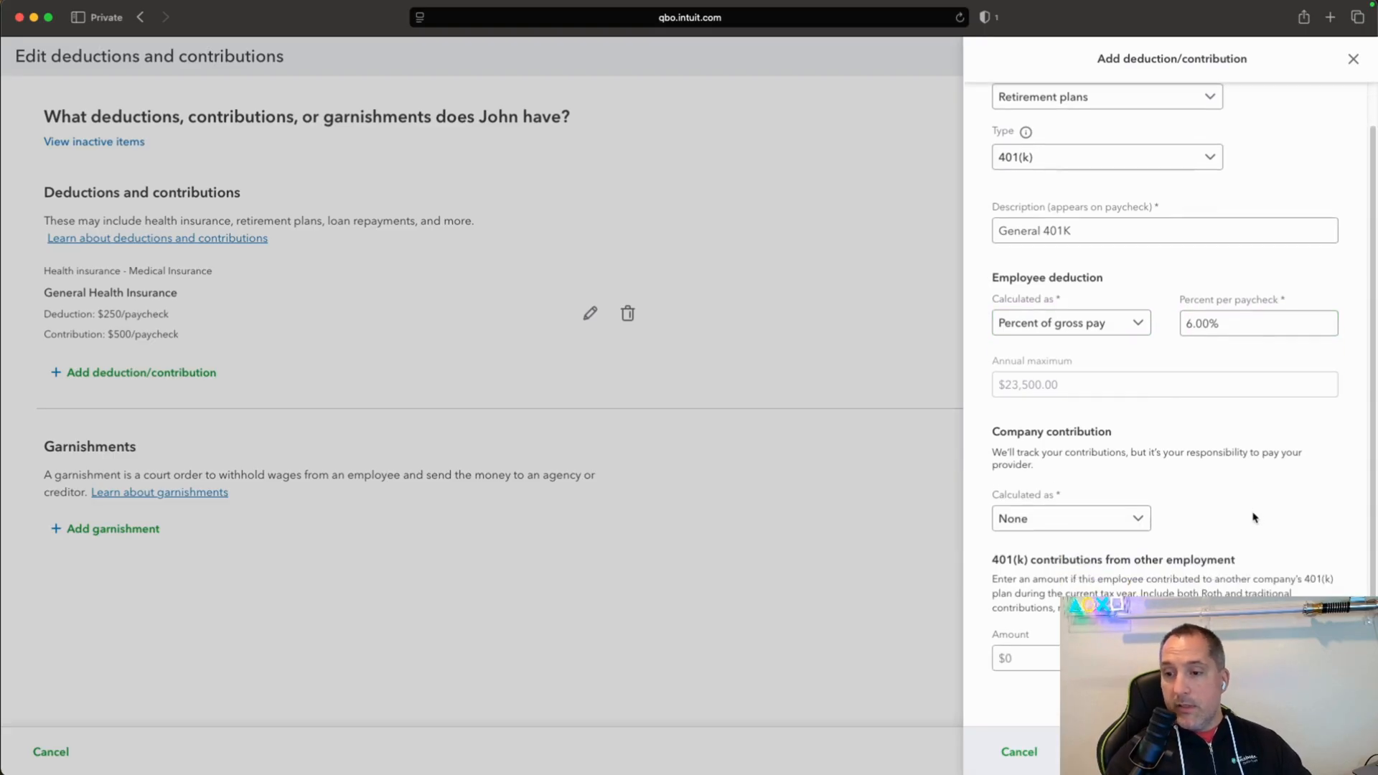
left_click(1147, 518)
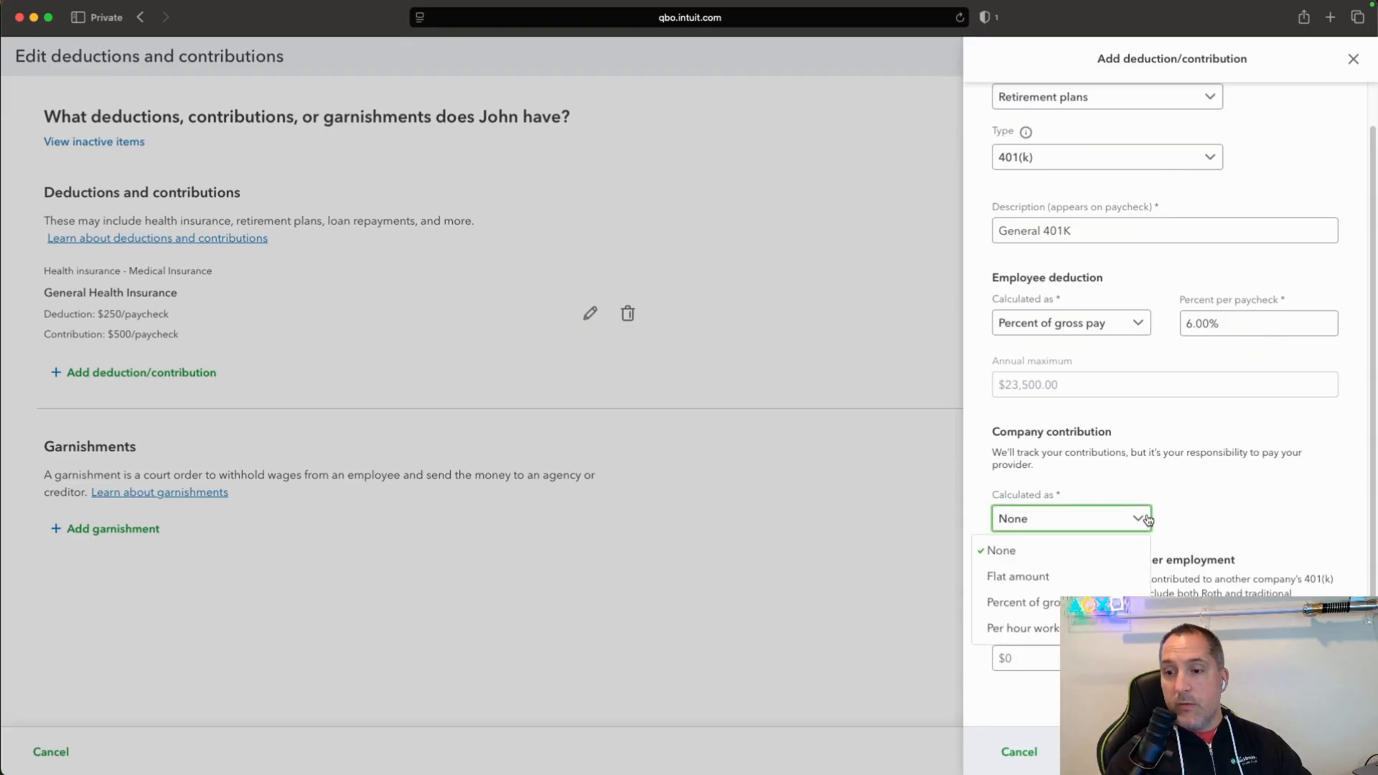
left_click(1108, 601)
left_click(1264, 523)
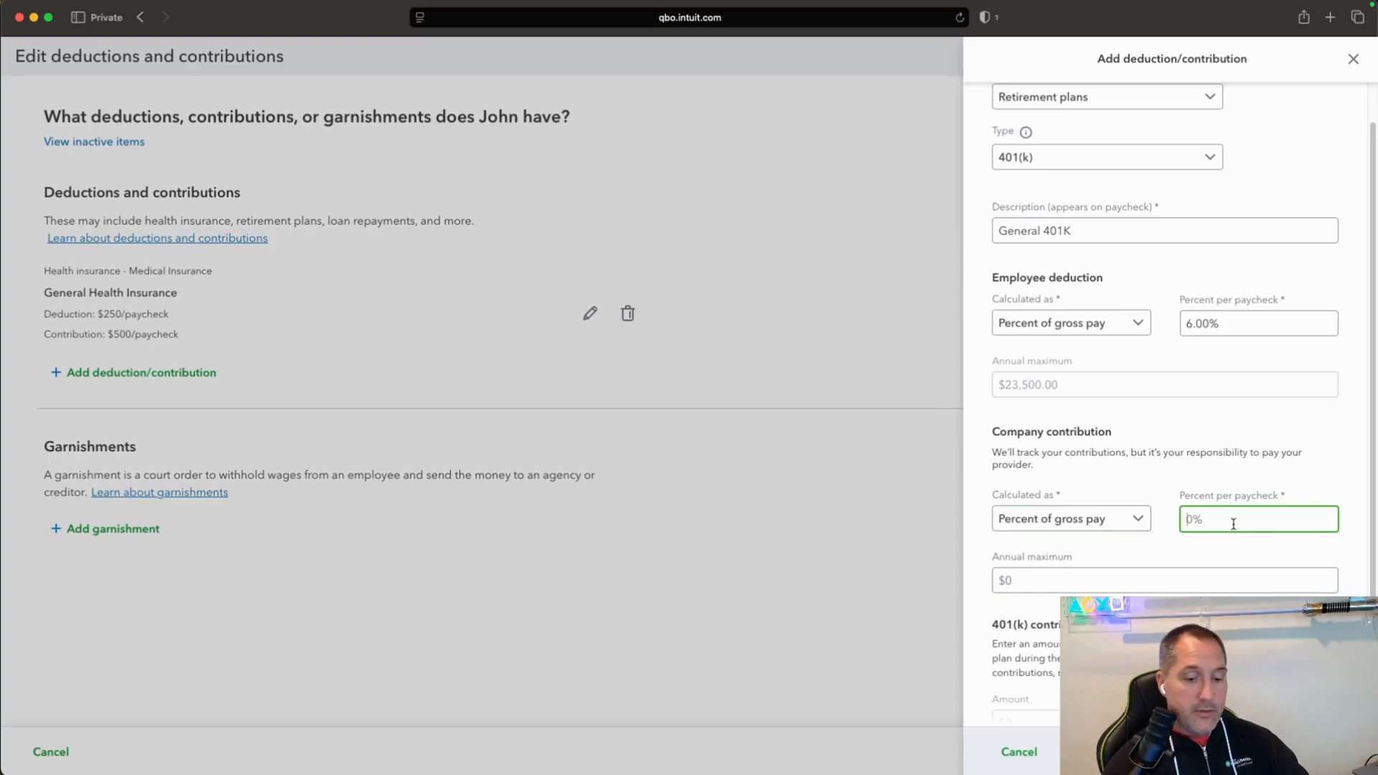
type("3")
scroll(1167, 402, "down", 2)
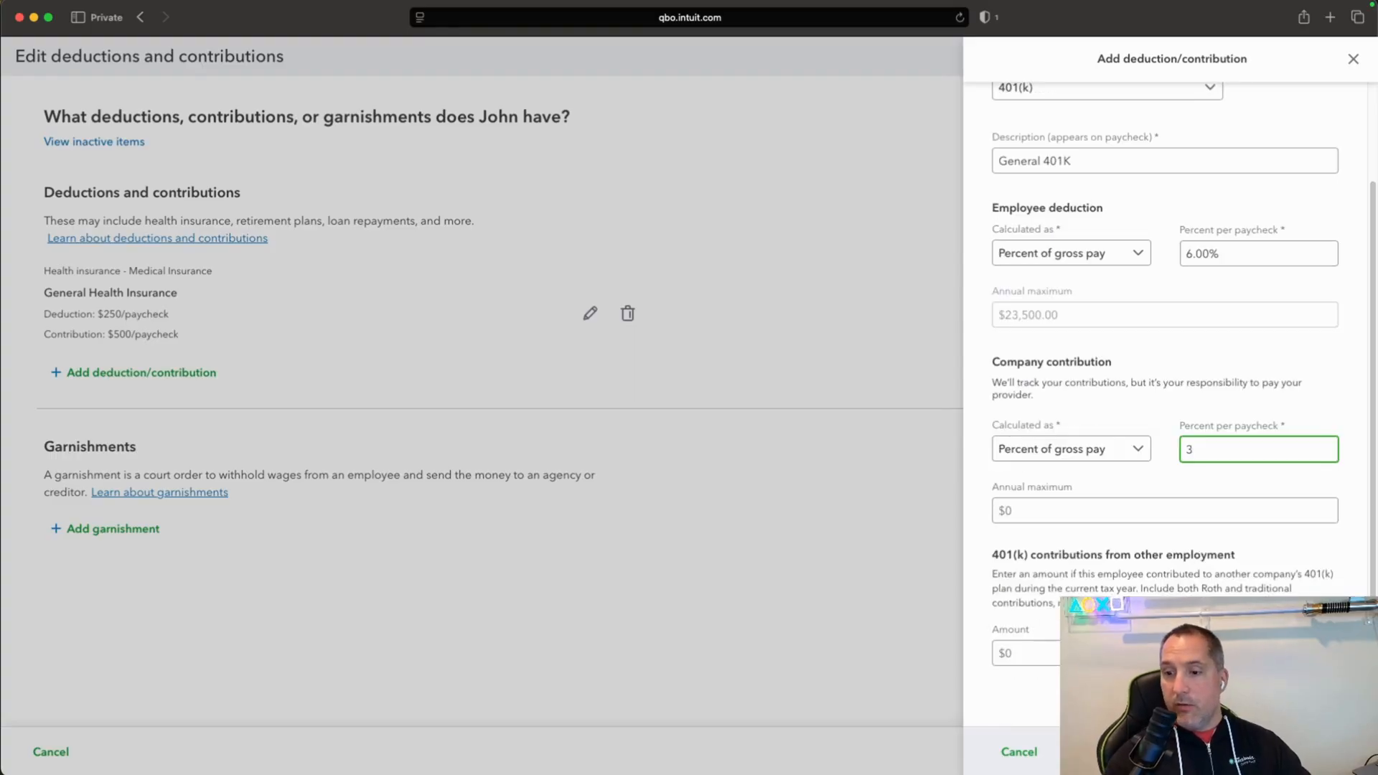
left_click(1318, 753)
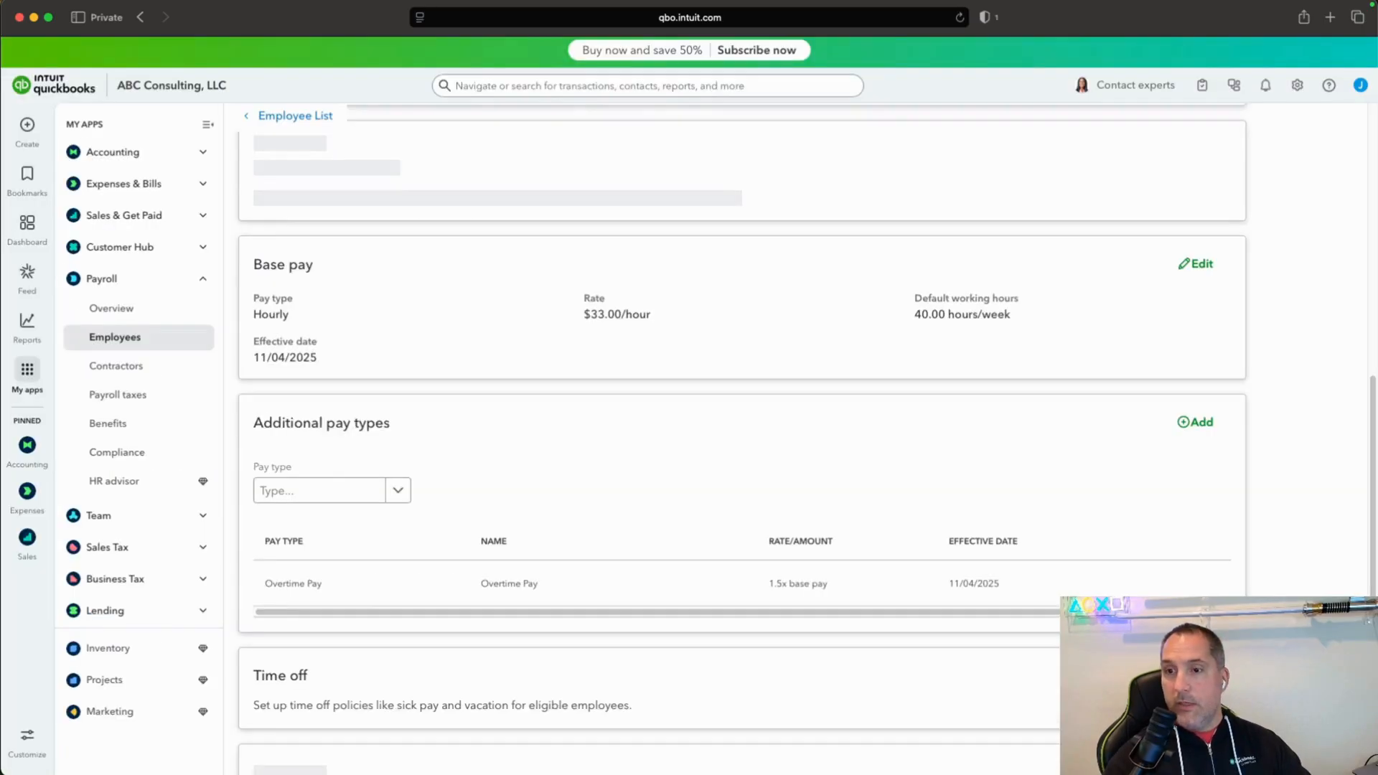
scroll(739, 430, "down", 5)
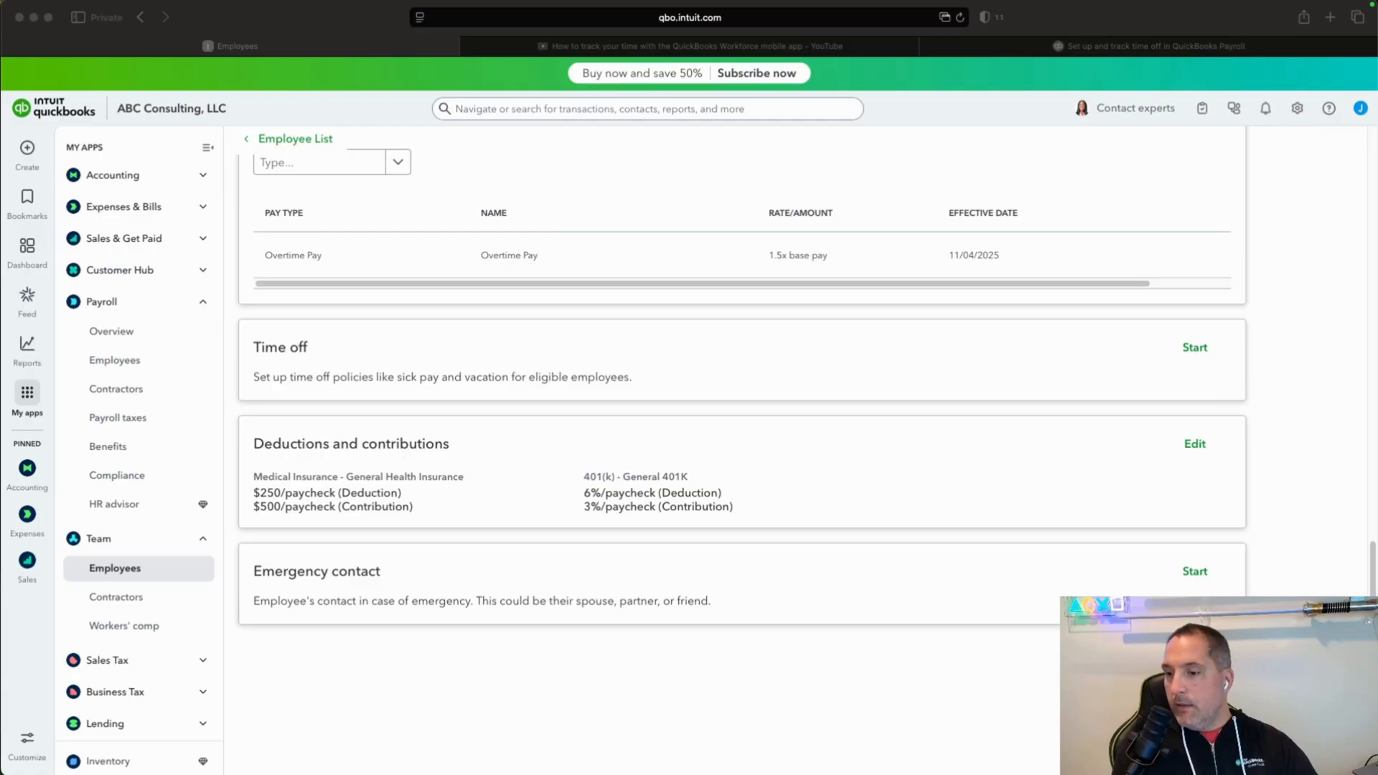
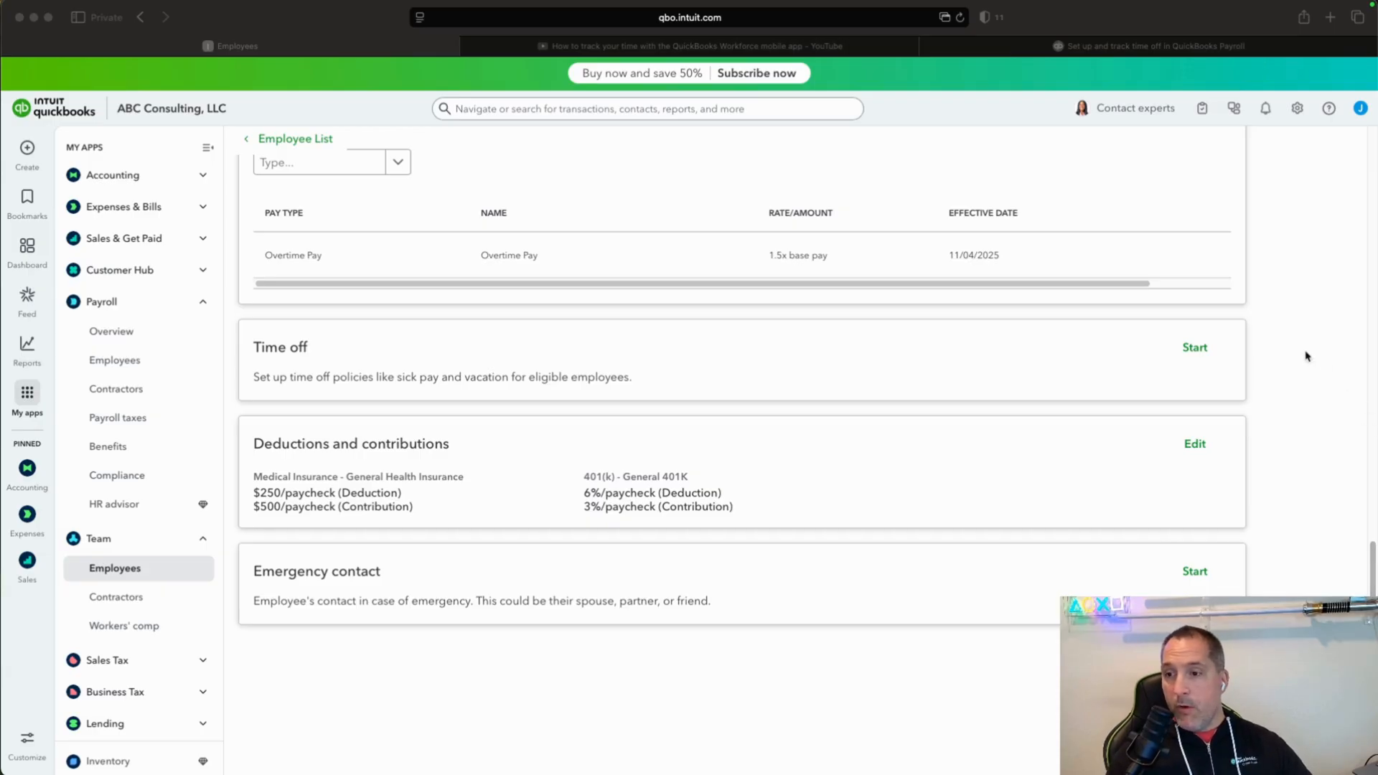
Start the employee's time off setup and check the vacation pay policy options without choosing a different one.
left_click(1198, 350)
left_click(1195, 347)
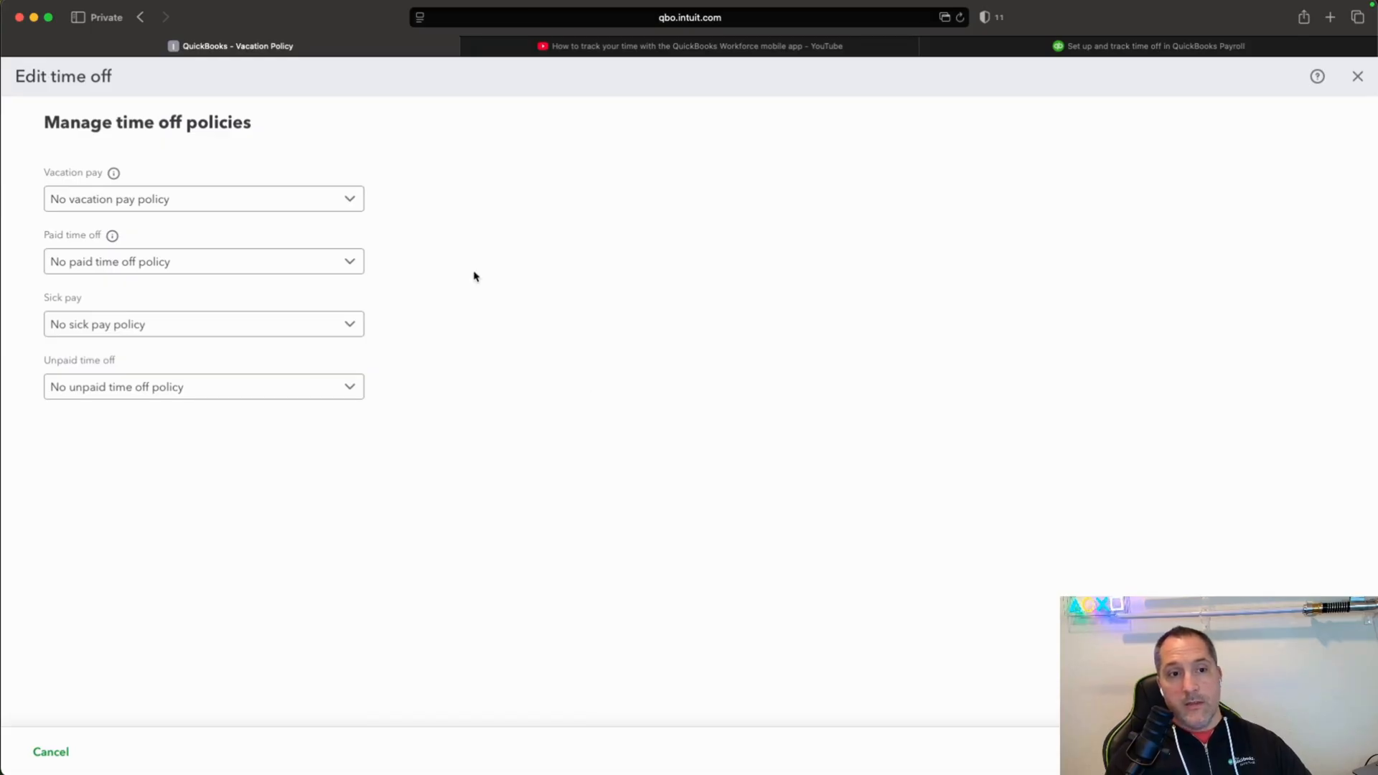
left_click(349, 198)
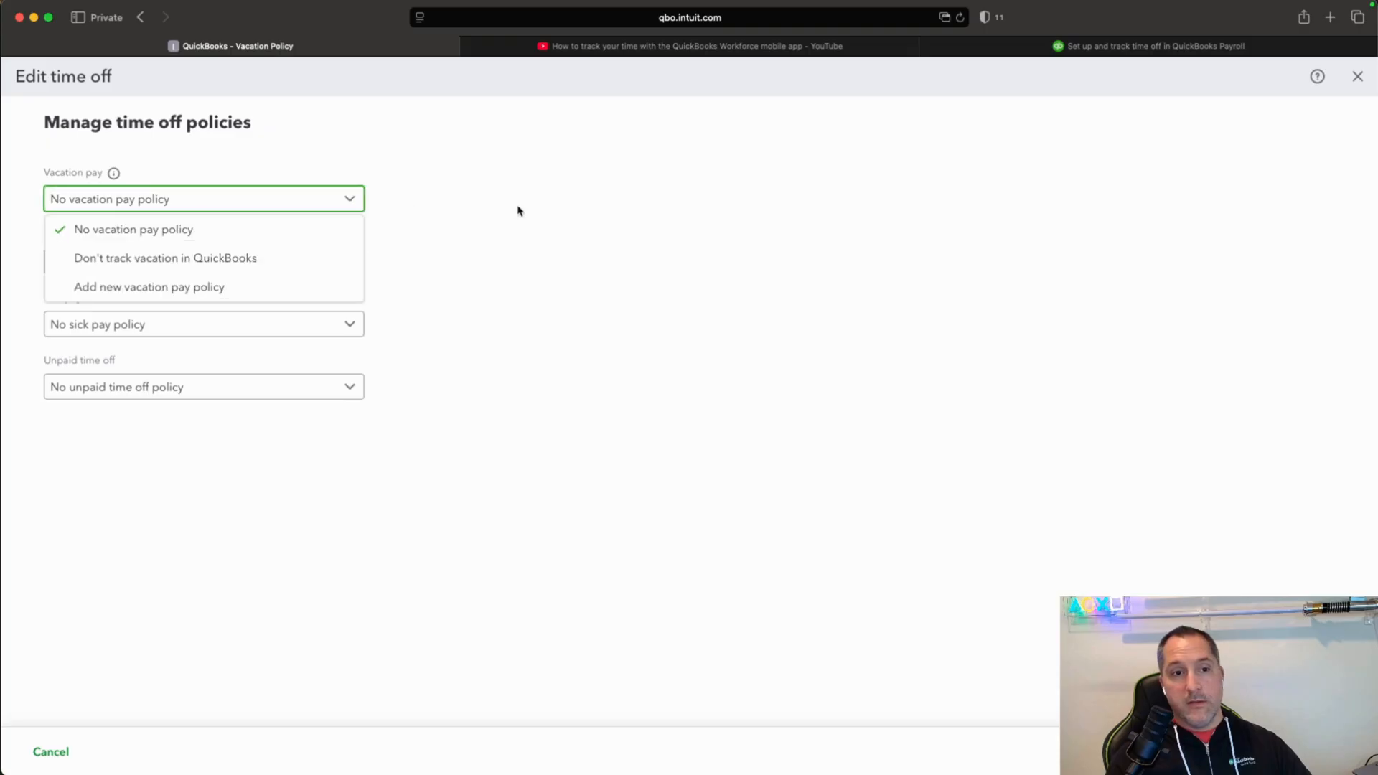
left_click(562, 221)
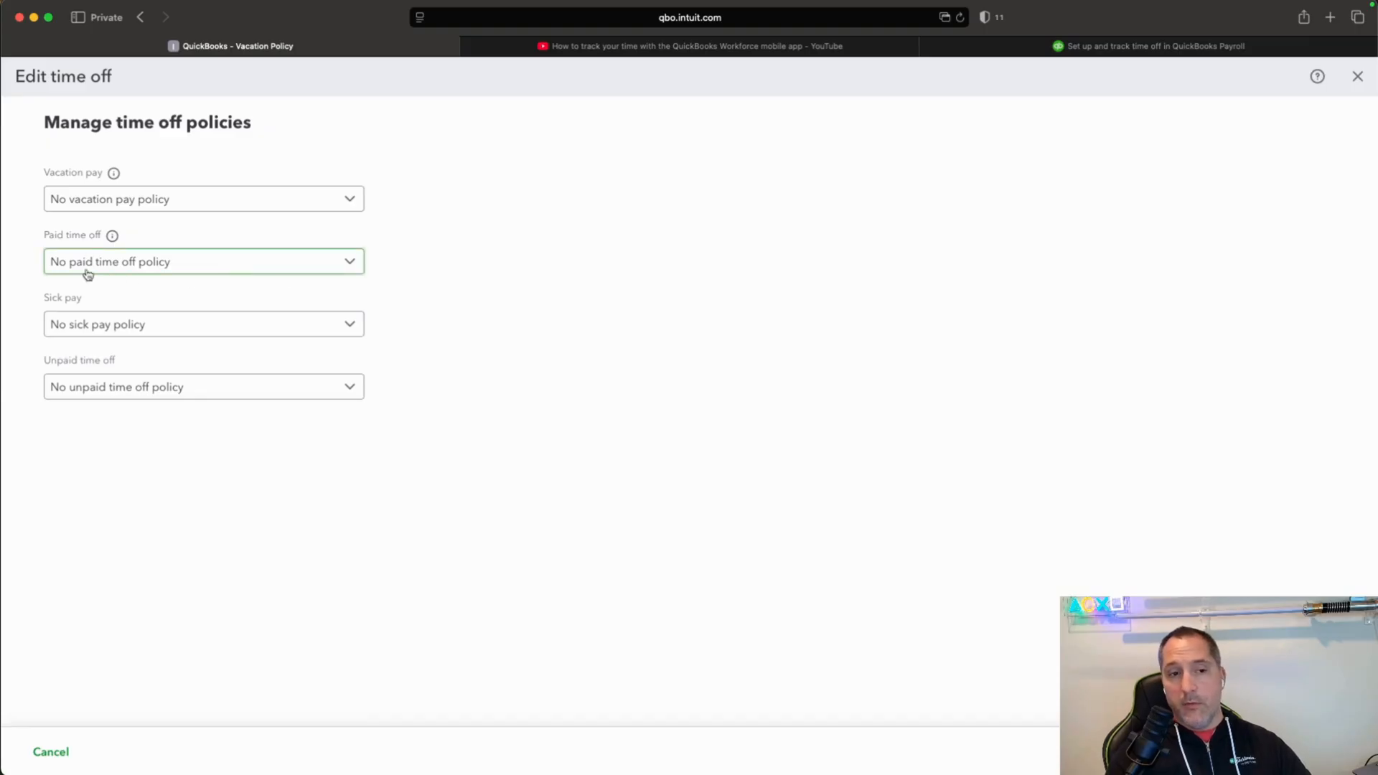
Start a new paid time off policy for the employee with the description "General PTO".
left_click(338, 261)
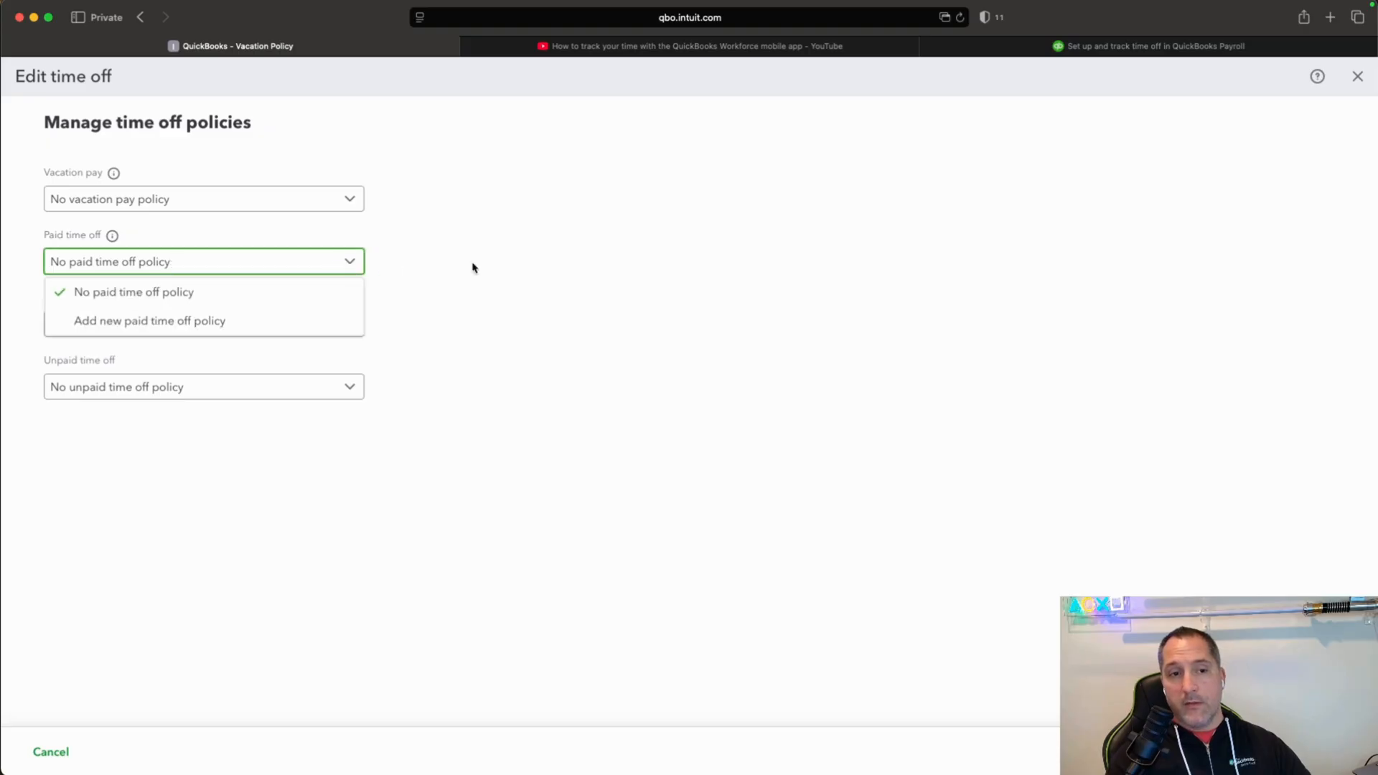
left_click(203, 320)
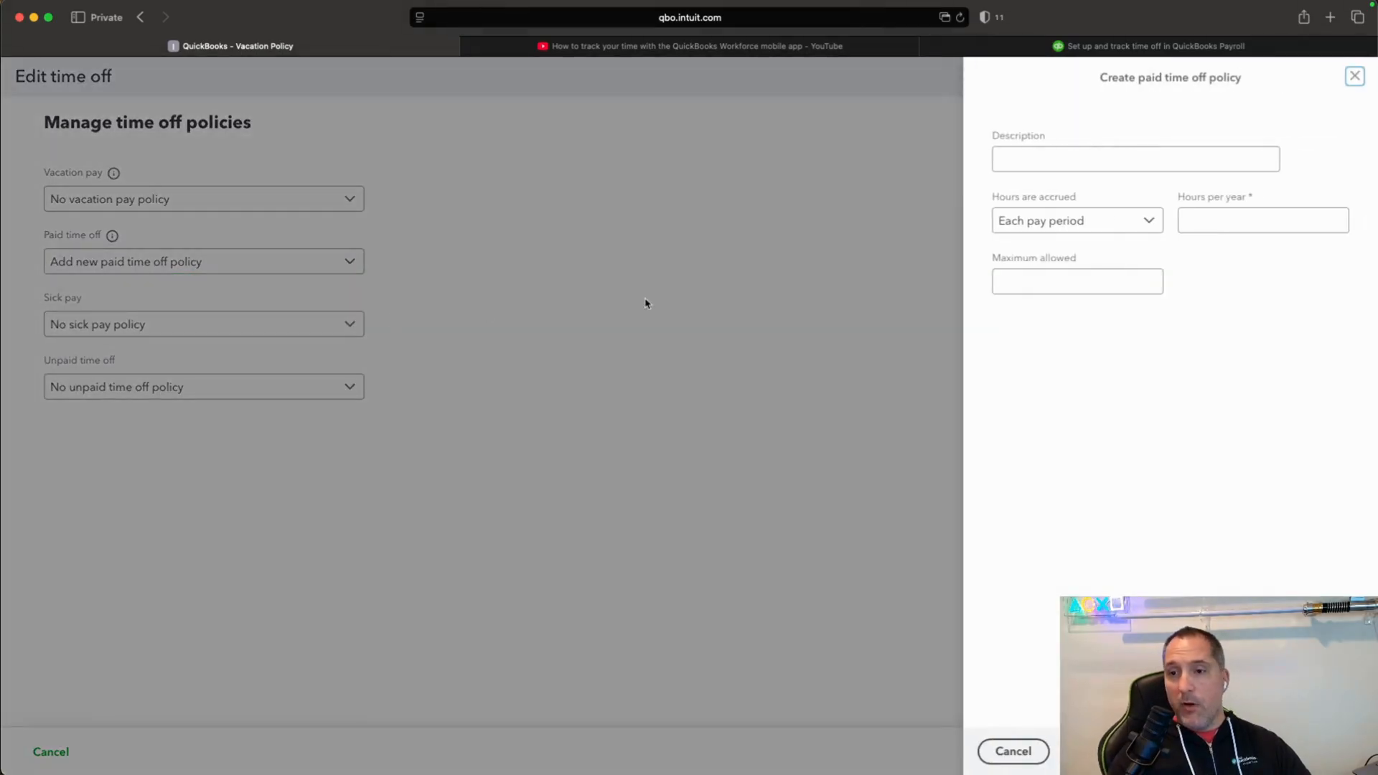
left_click(1064, 159)
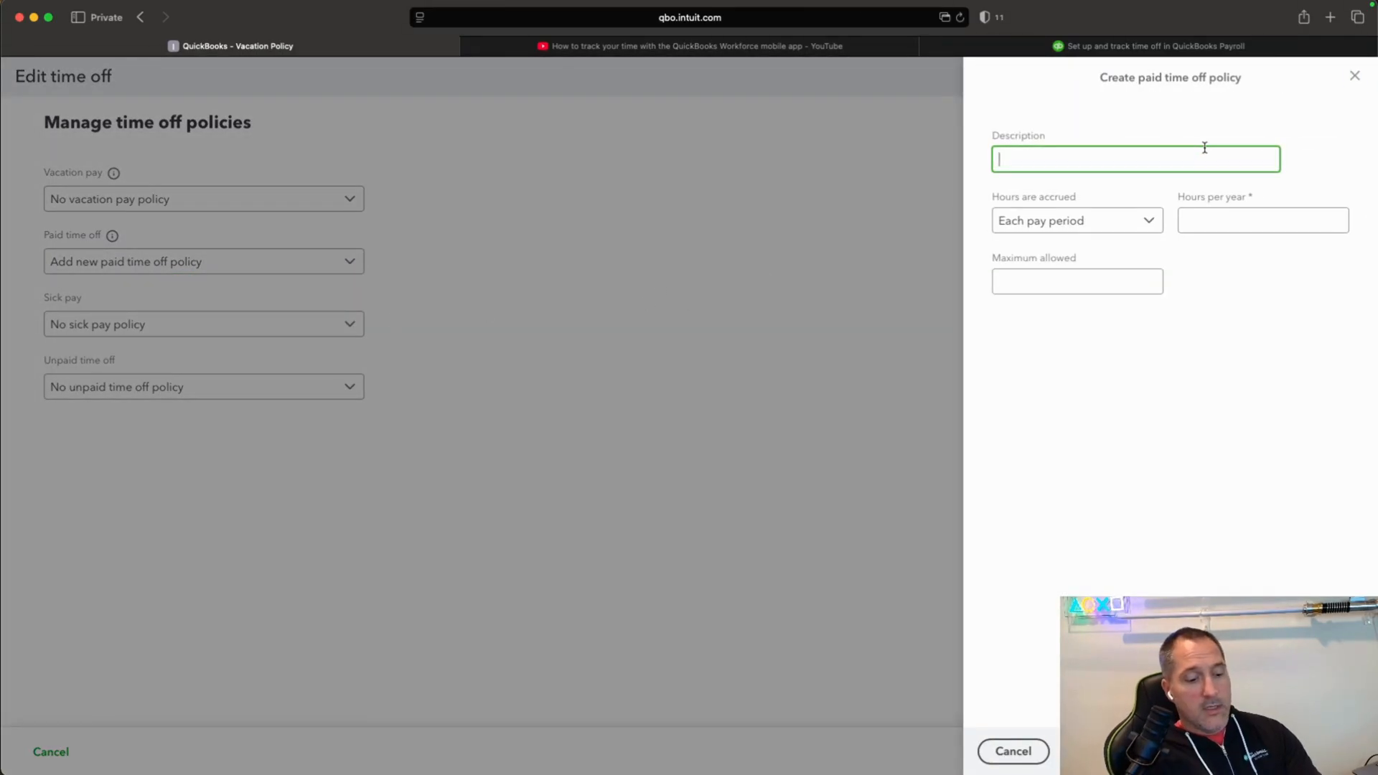
type("General PT")
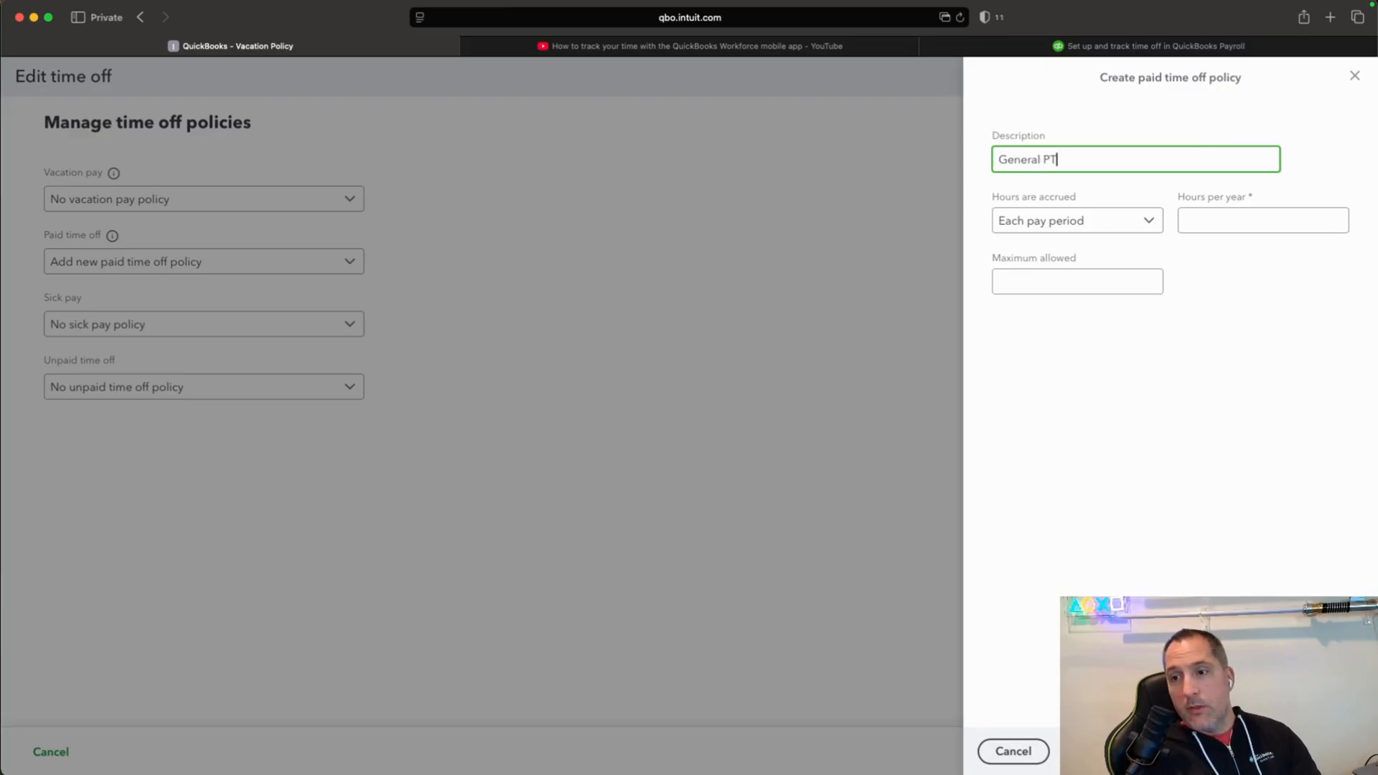
type("O")
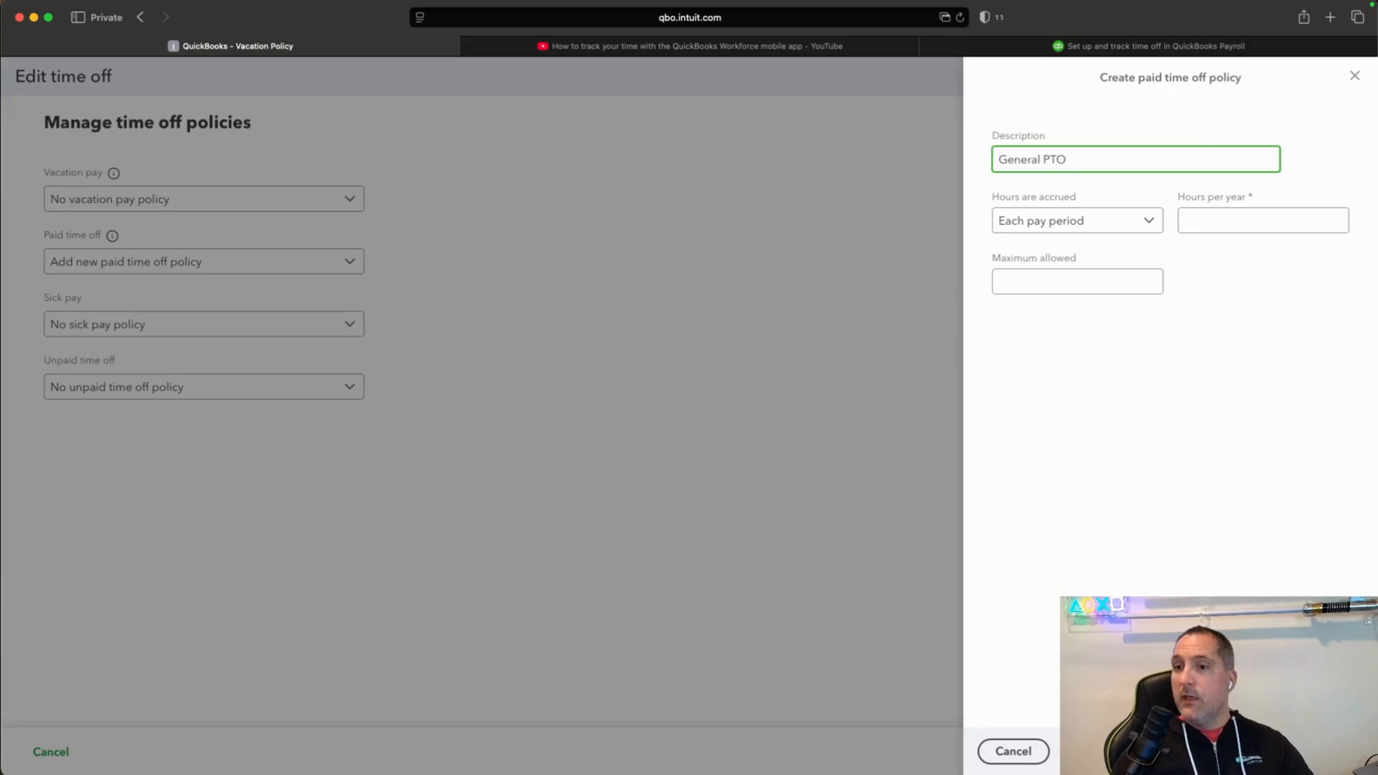
Set the PTO policy to accrue at beginning of year with 40 hours per year and a maximum of 40, and save it.
left_click(1159, 227)
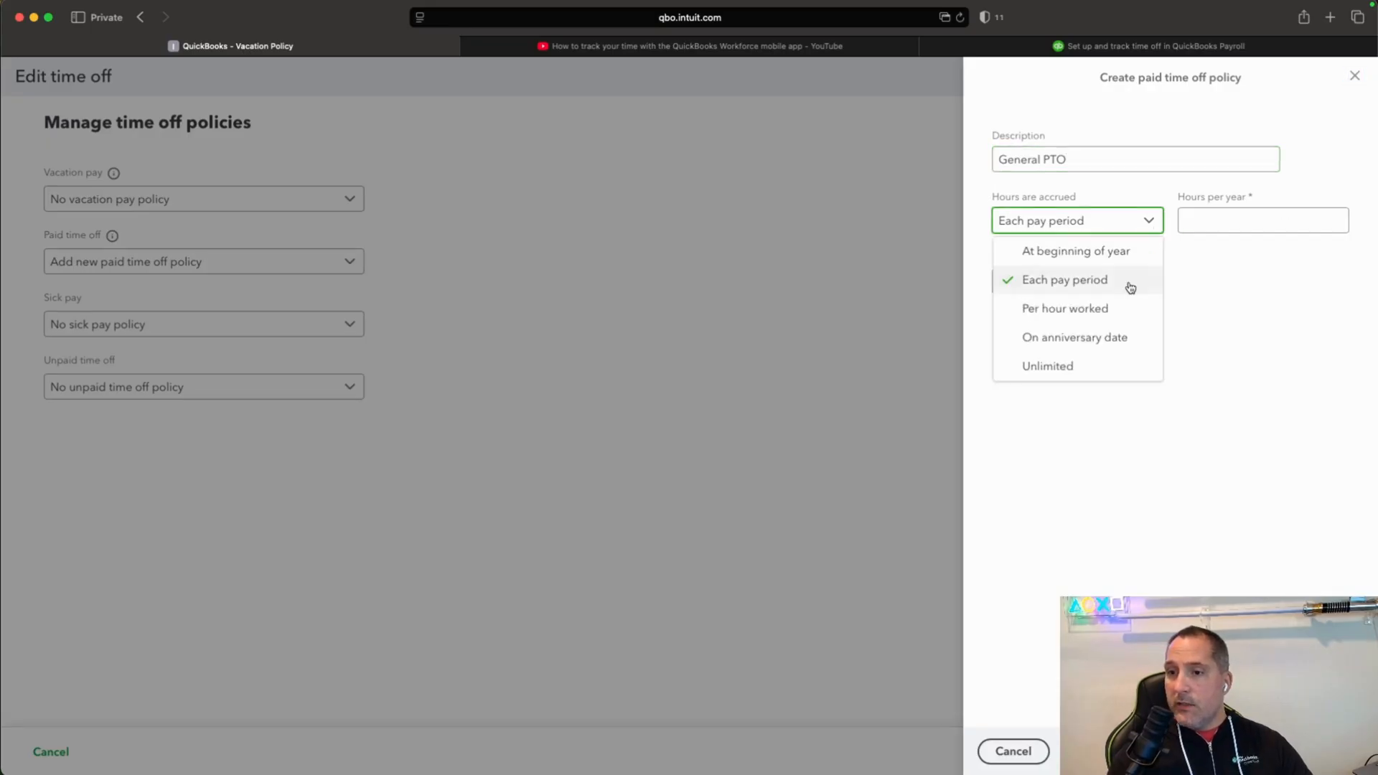
left_click(1133, 248)
left_click(1265, 224)
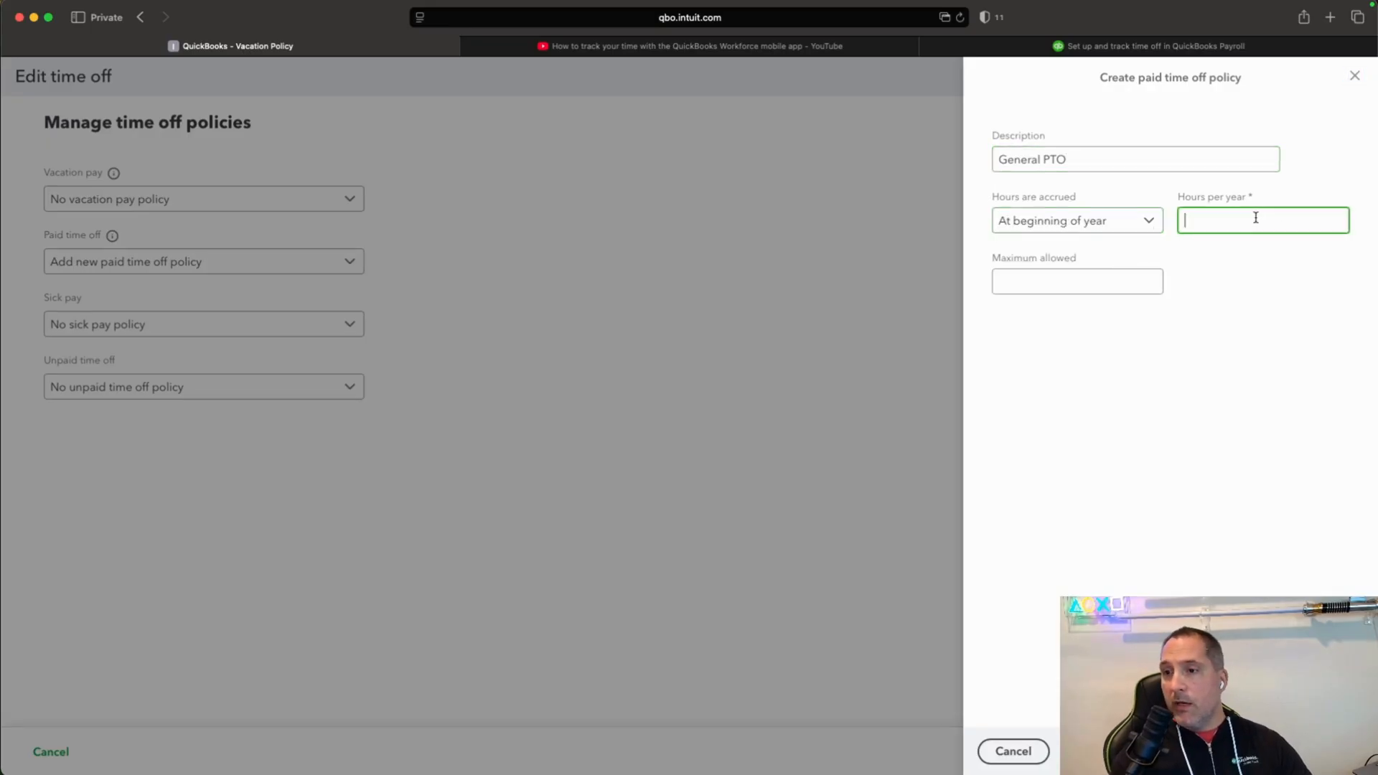
type("40")
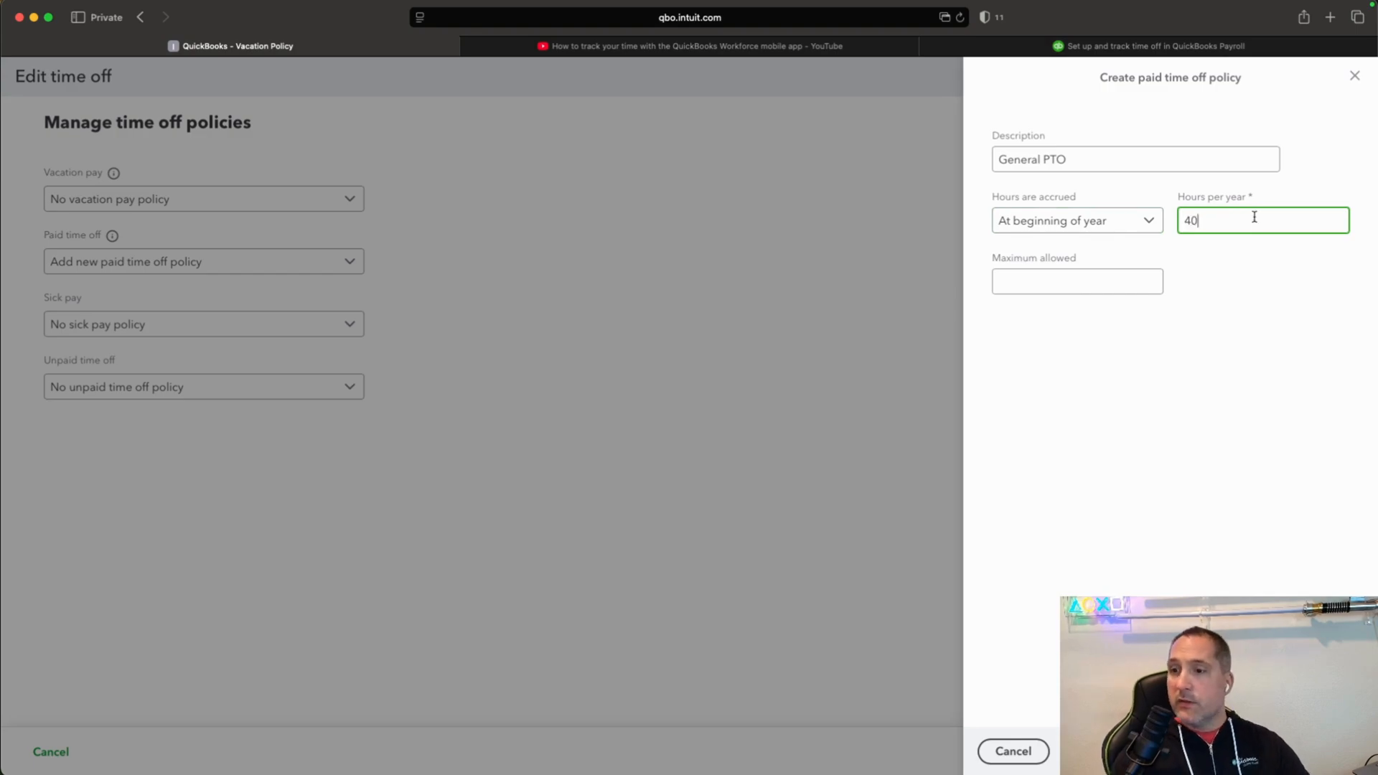
left_click(1245, 277)
left_click(1096, 284)
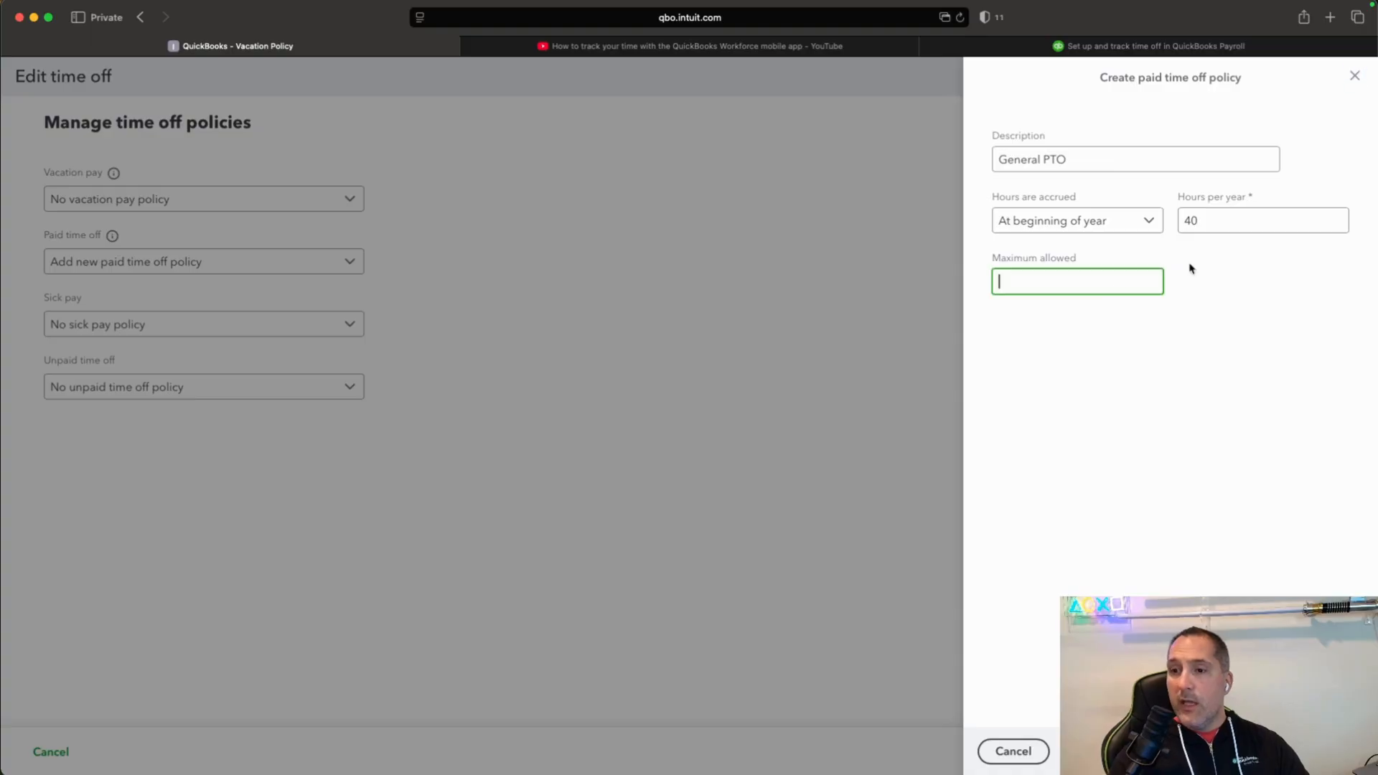
type("40")
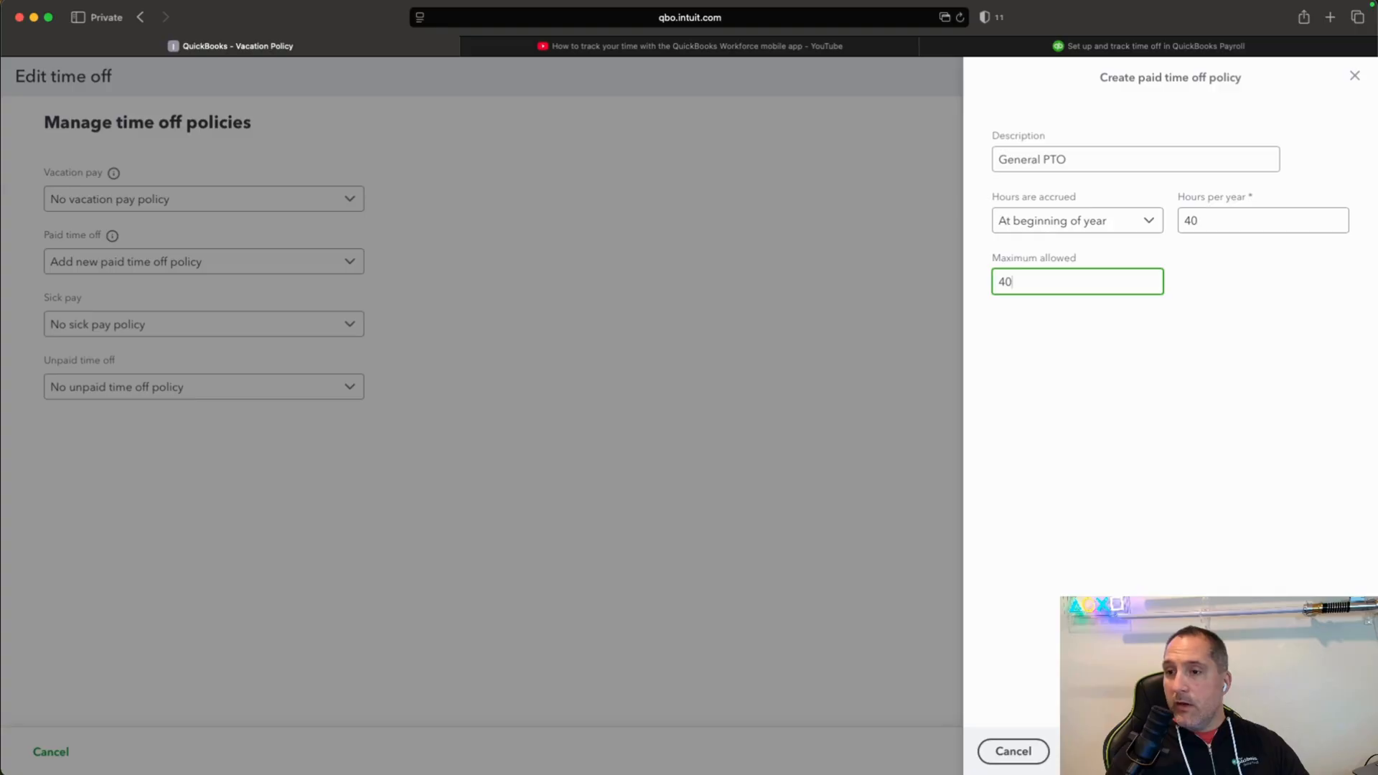
left_click(1333, 751)
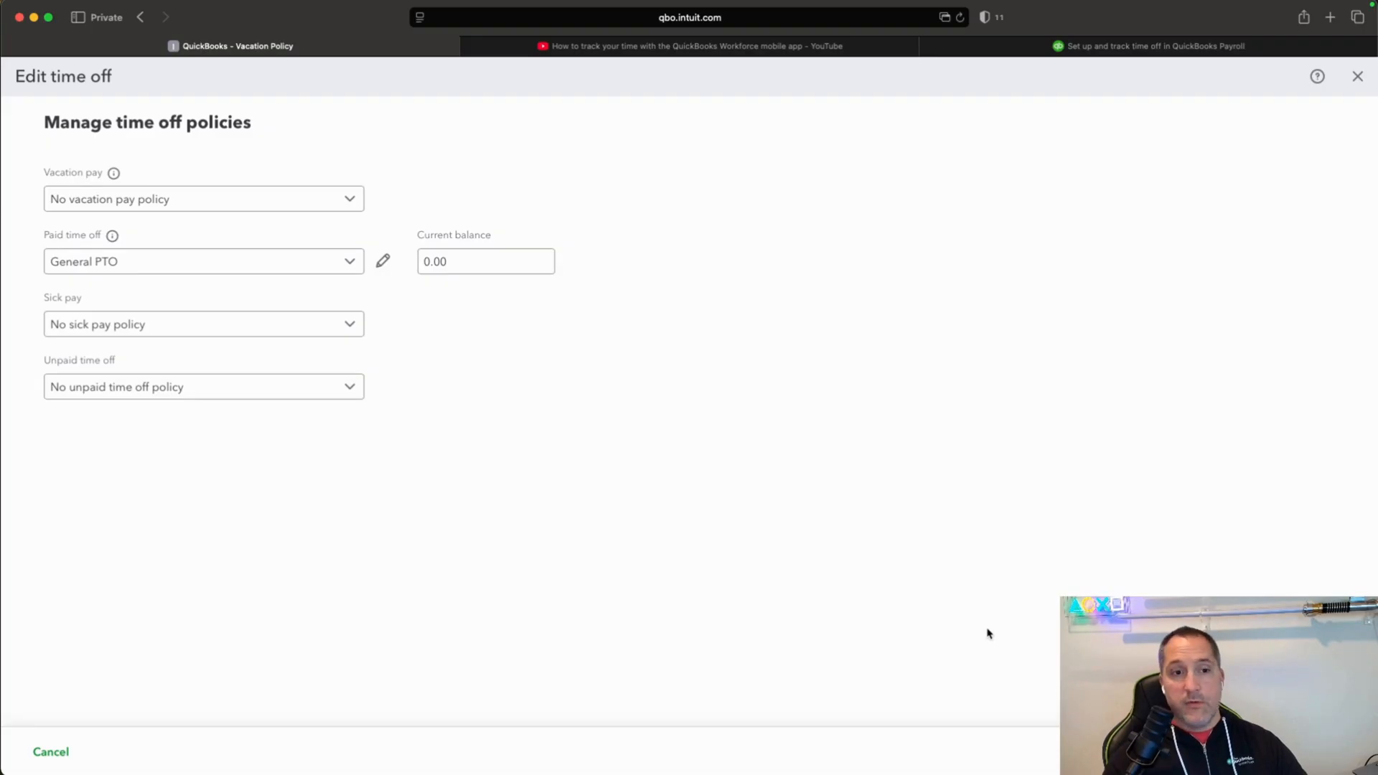
Start a new sick pay policy for the employee with the description "General Sick Time".
left_click(349, 320)
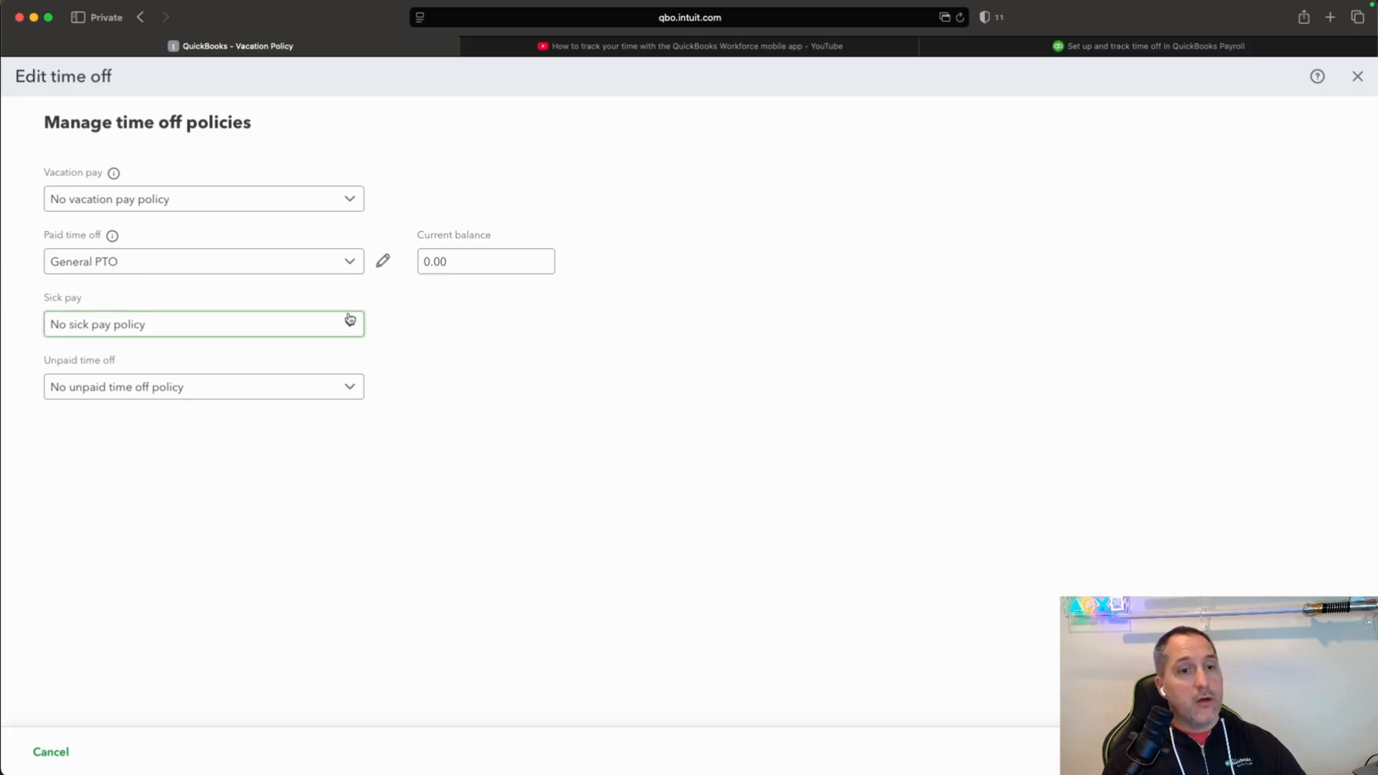
left_click(293, 388)
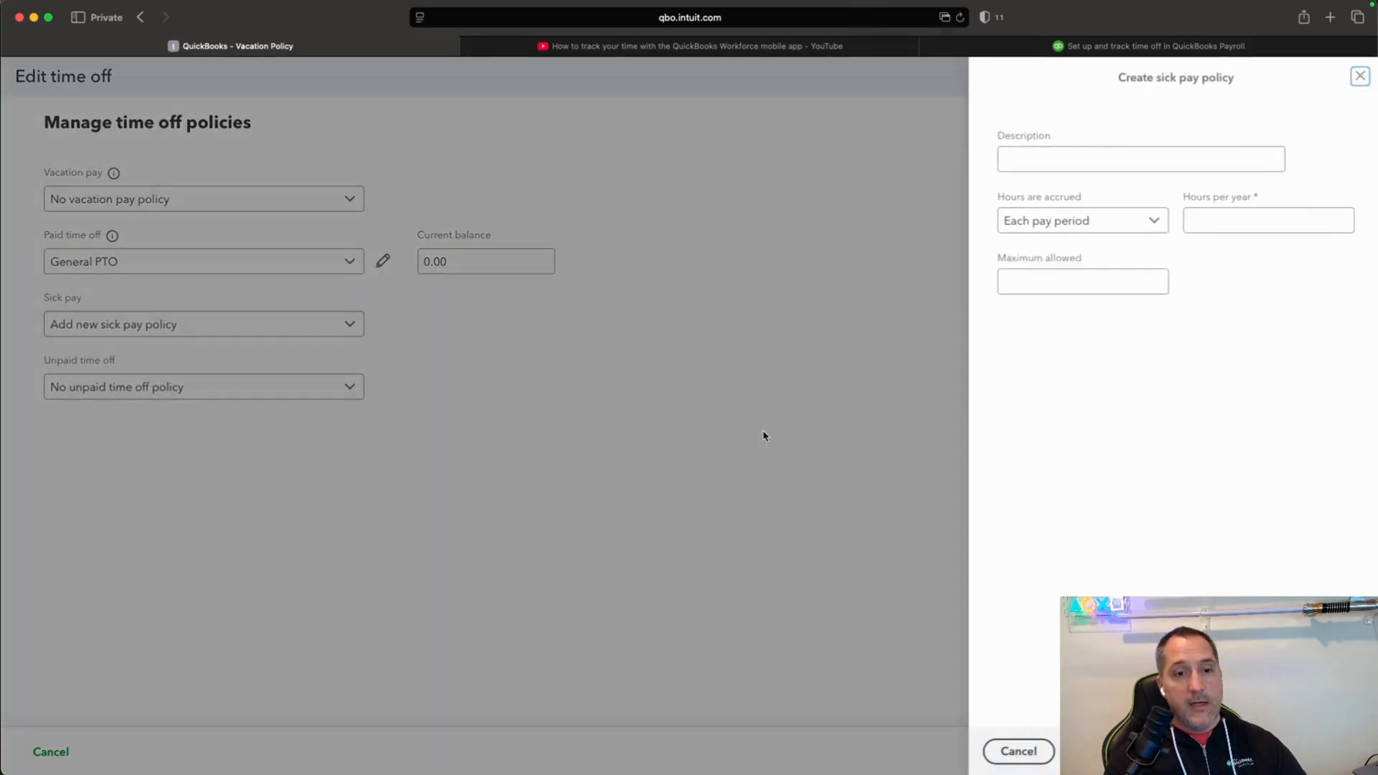
left_click(1172, 149)
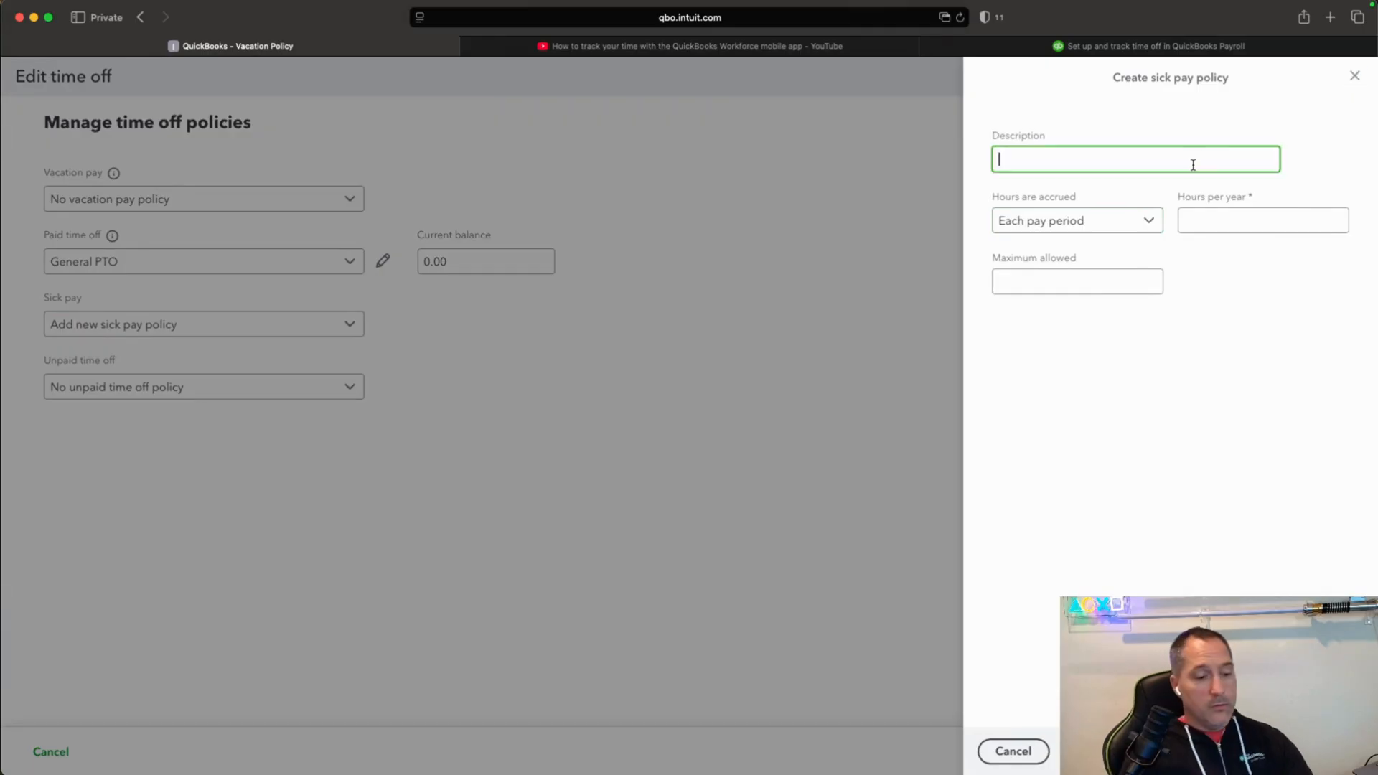
type("Gen")
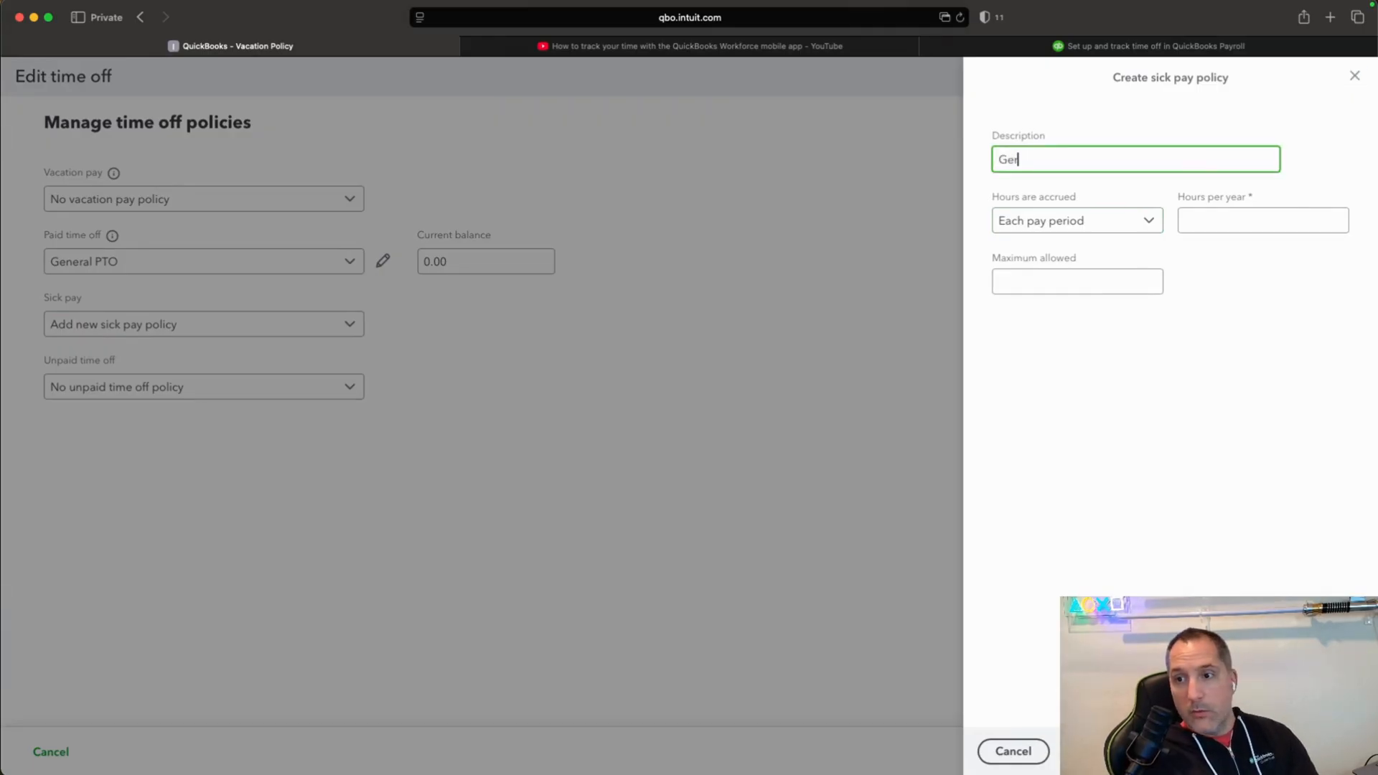
type("eral Sick TIm")
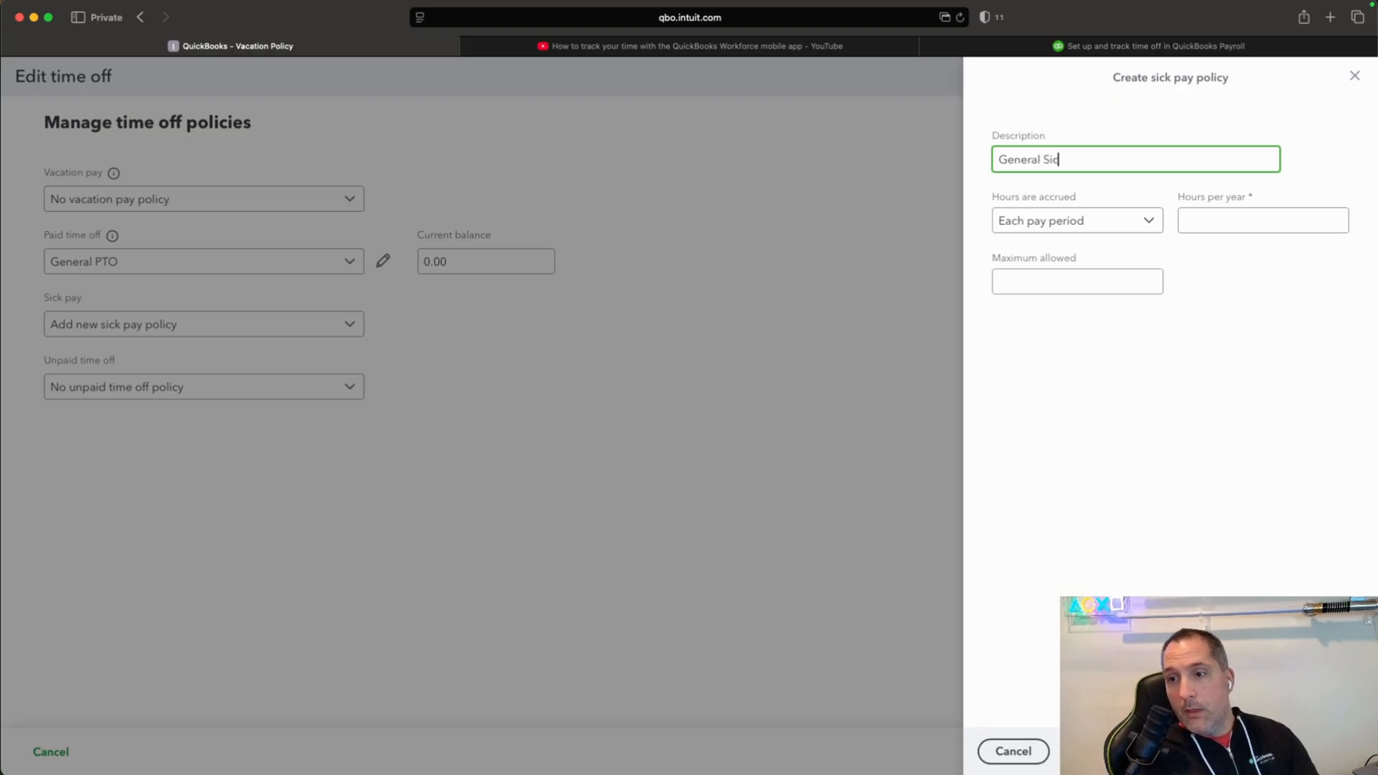
key("BackSpace")
key("BackSpace")
type("ime")
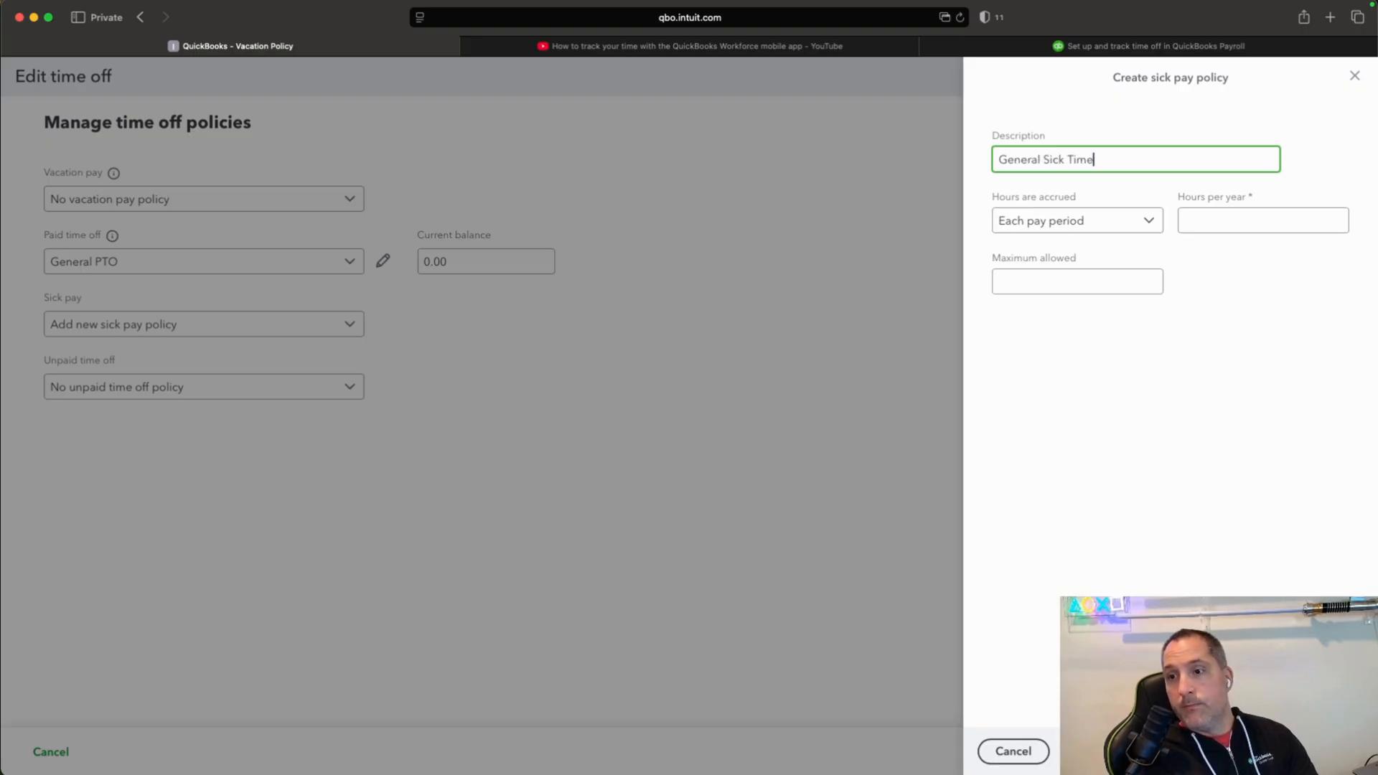
Set the sick pay policy to accrue at beginning of year, with 40 hours per year and a maximum allowed of 40.
left_click(1154, 222)
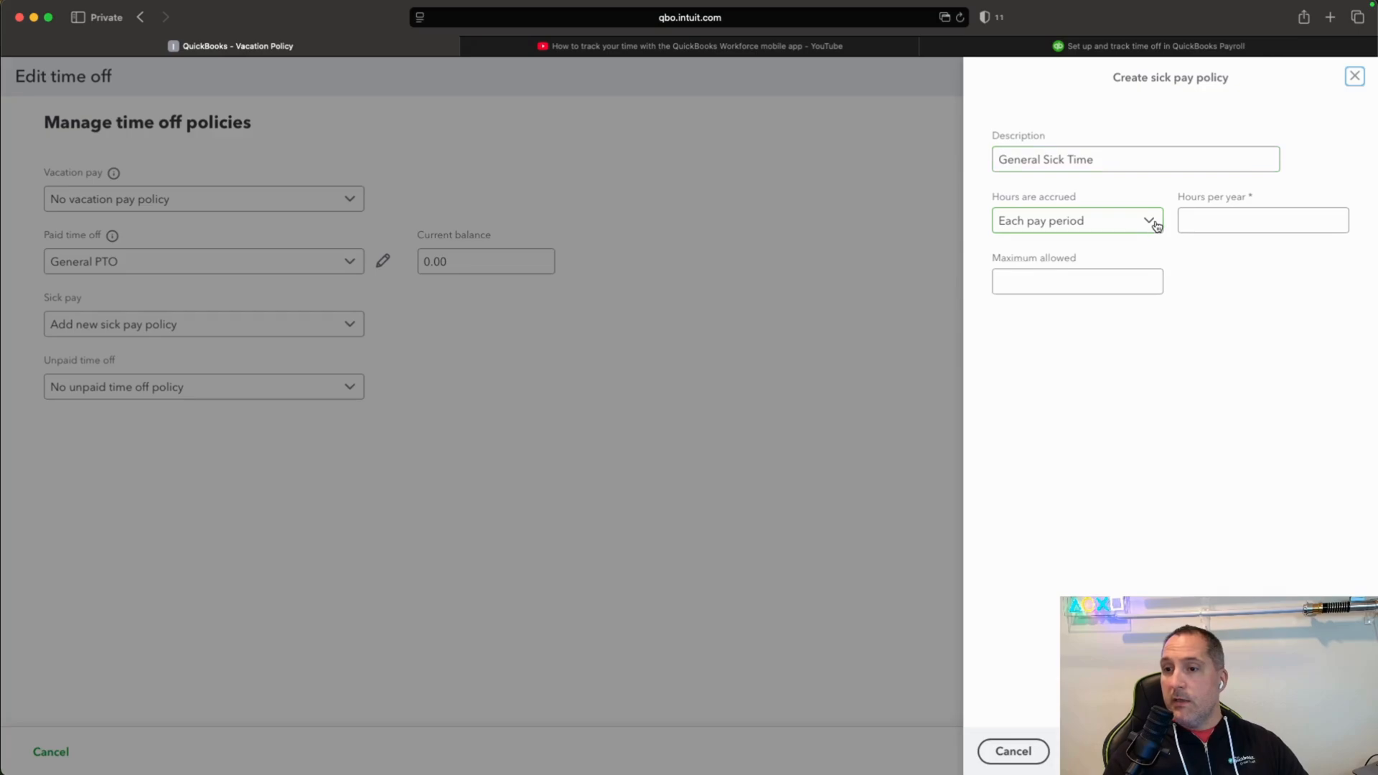
left_click(1106, 251)
left_click(1285, 219)
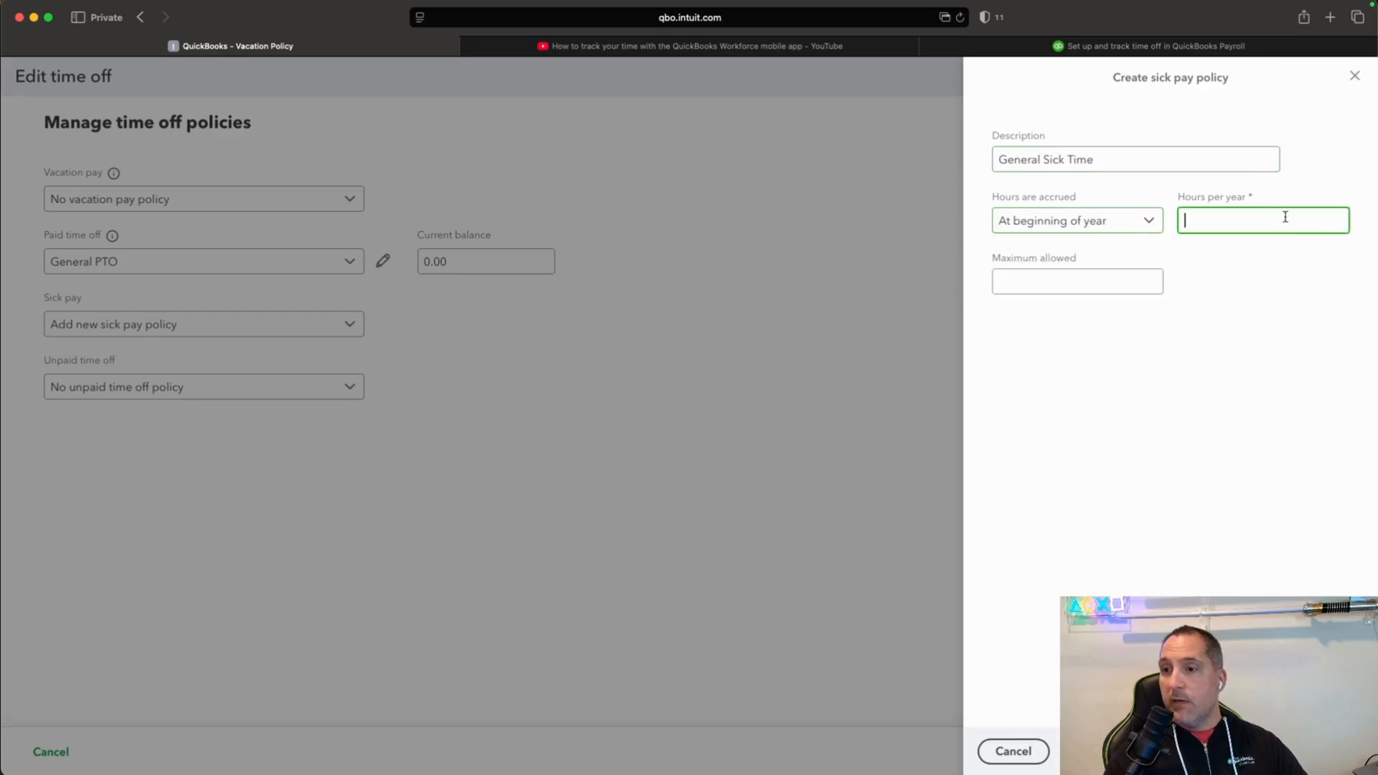
type("40")
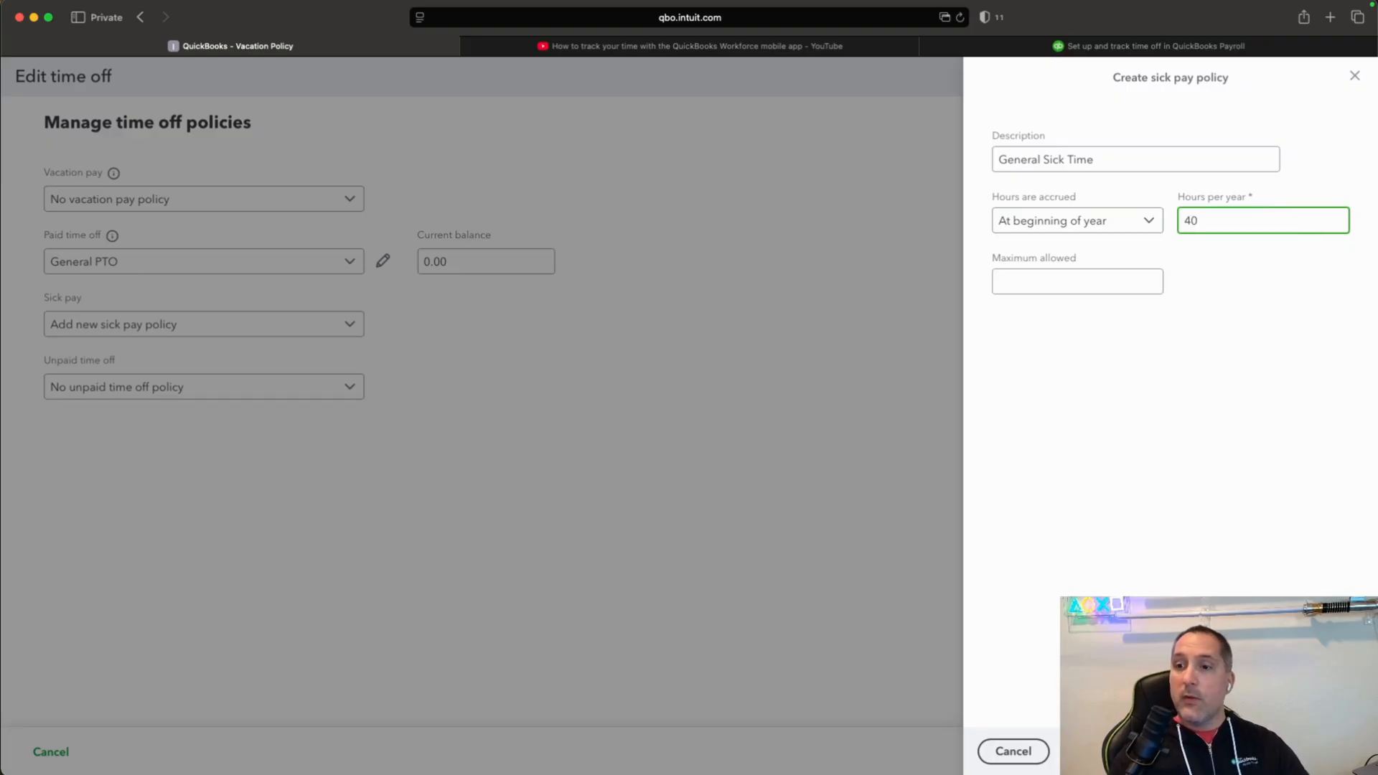
left_click(1019, 283)
type("40")
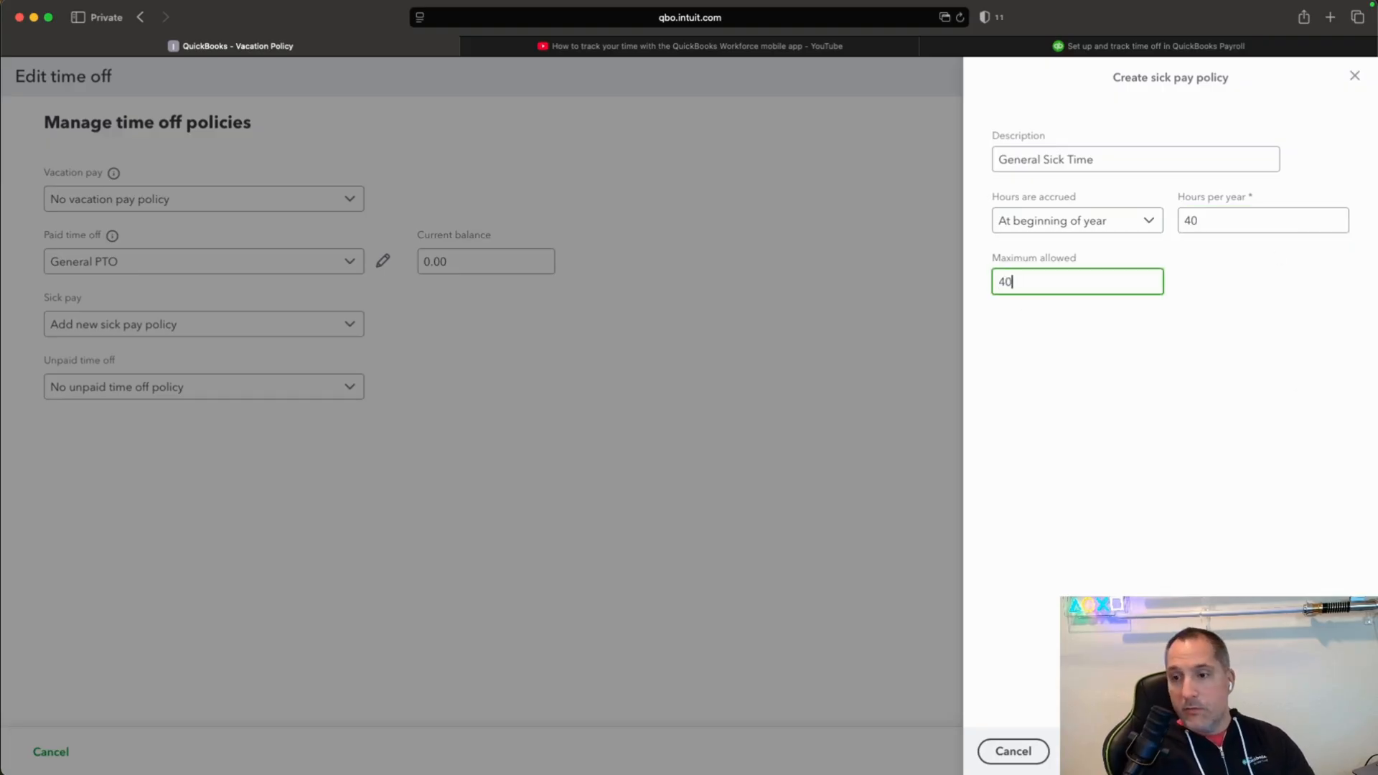
key("Tab")
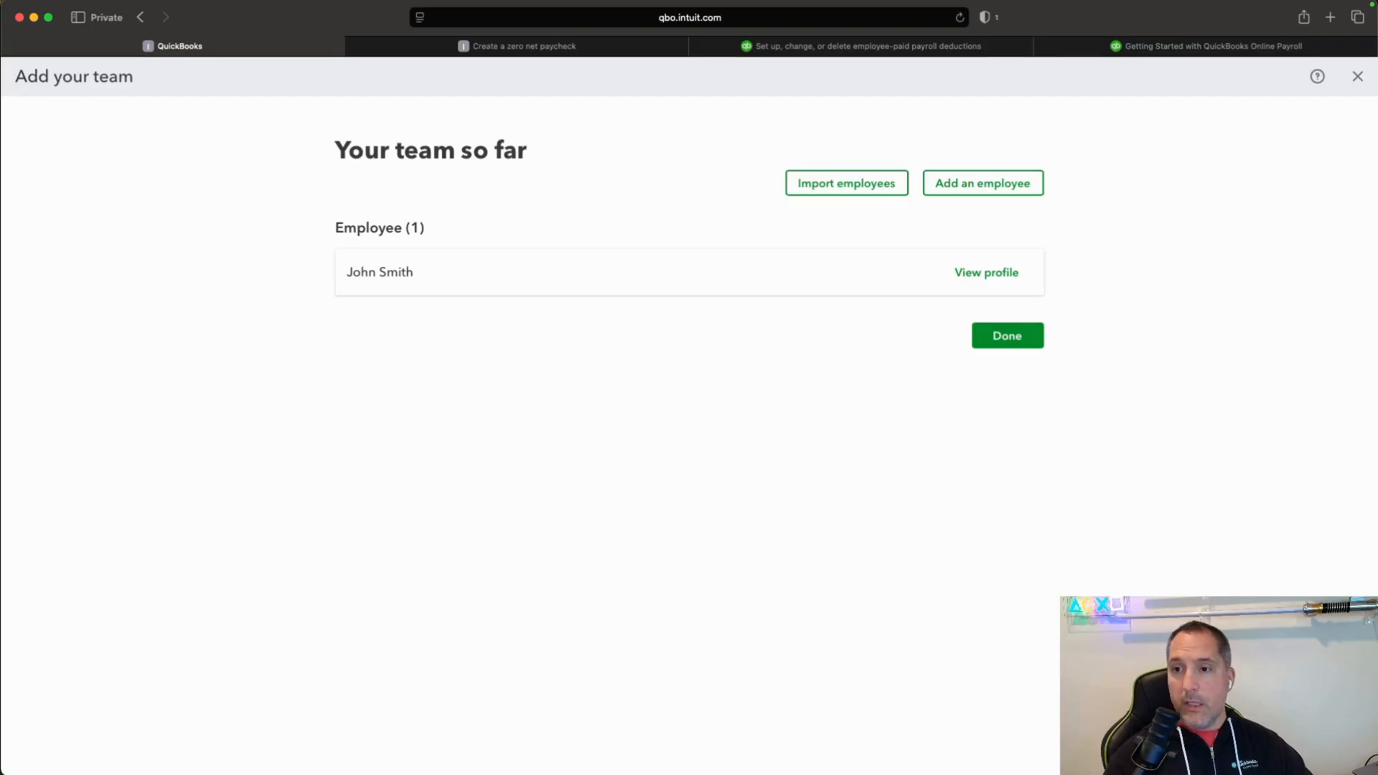
Start adding another employee to the team and enter the employee's first and last name.
left_click(1015, 188)
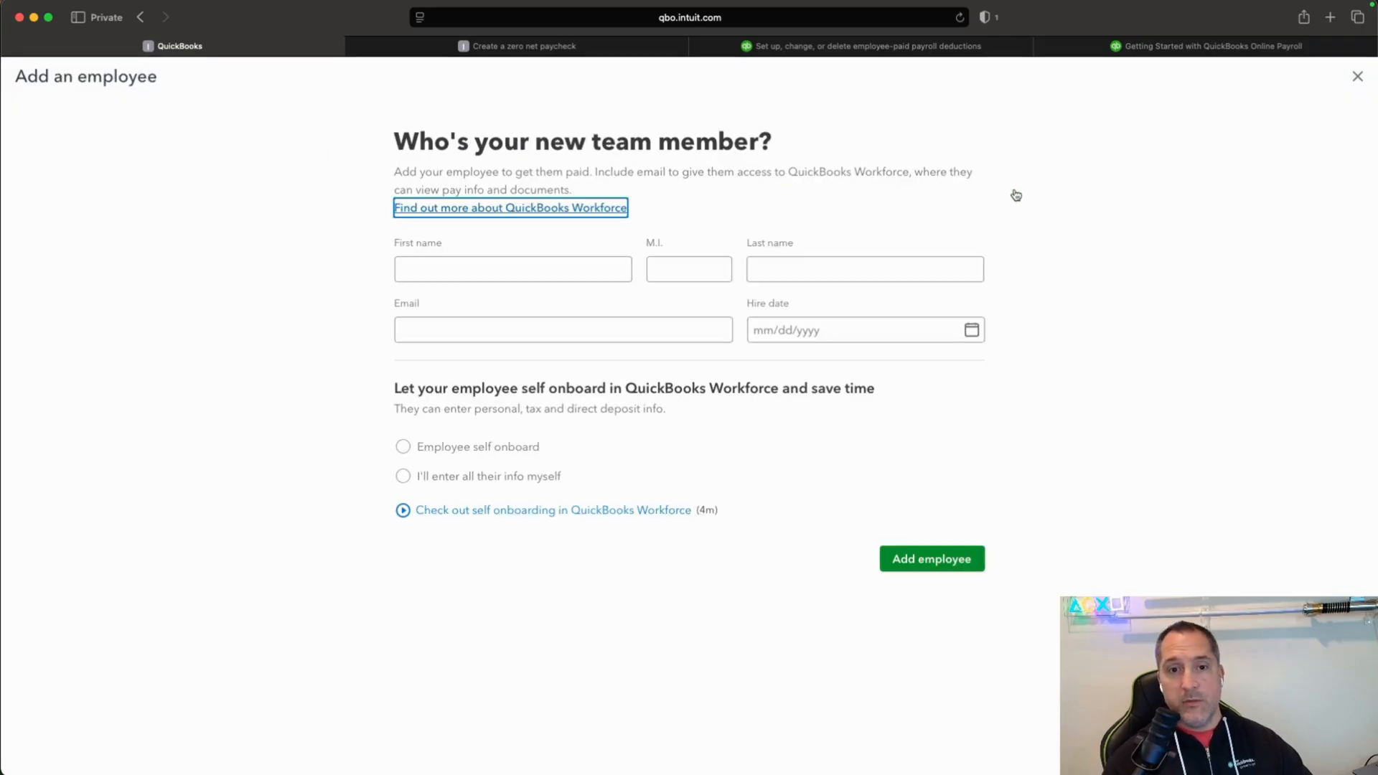
left_click(505, 267)
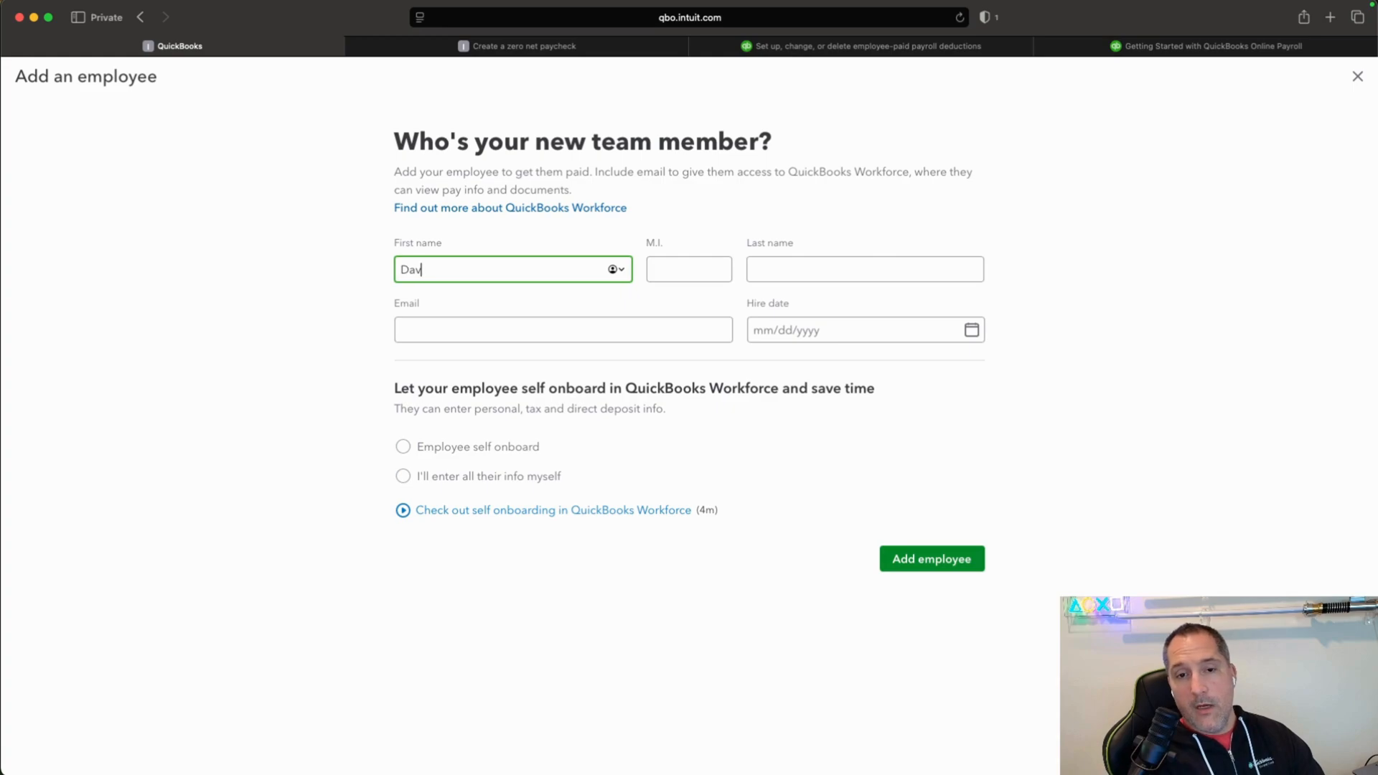
key("Tab")
key("Tab")
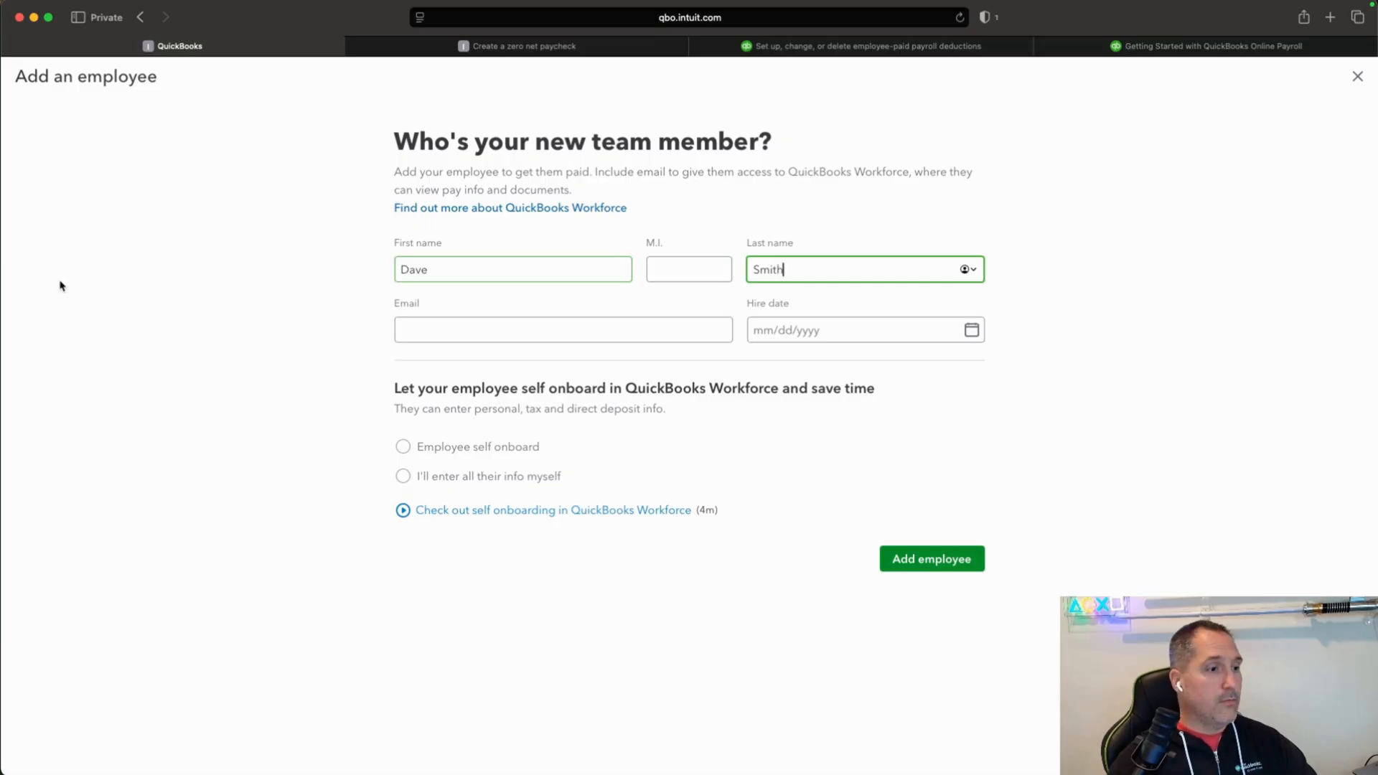
Enter the new employee's email address.
left_click(554, 329)
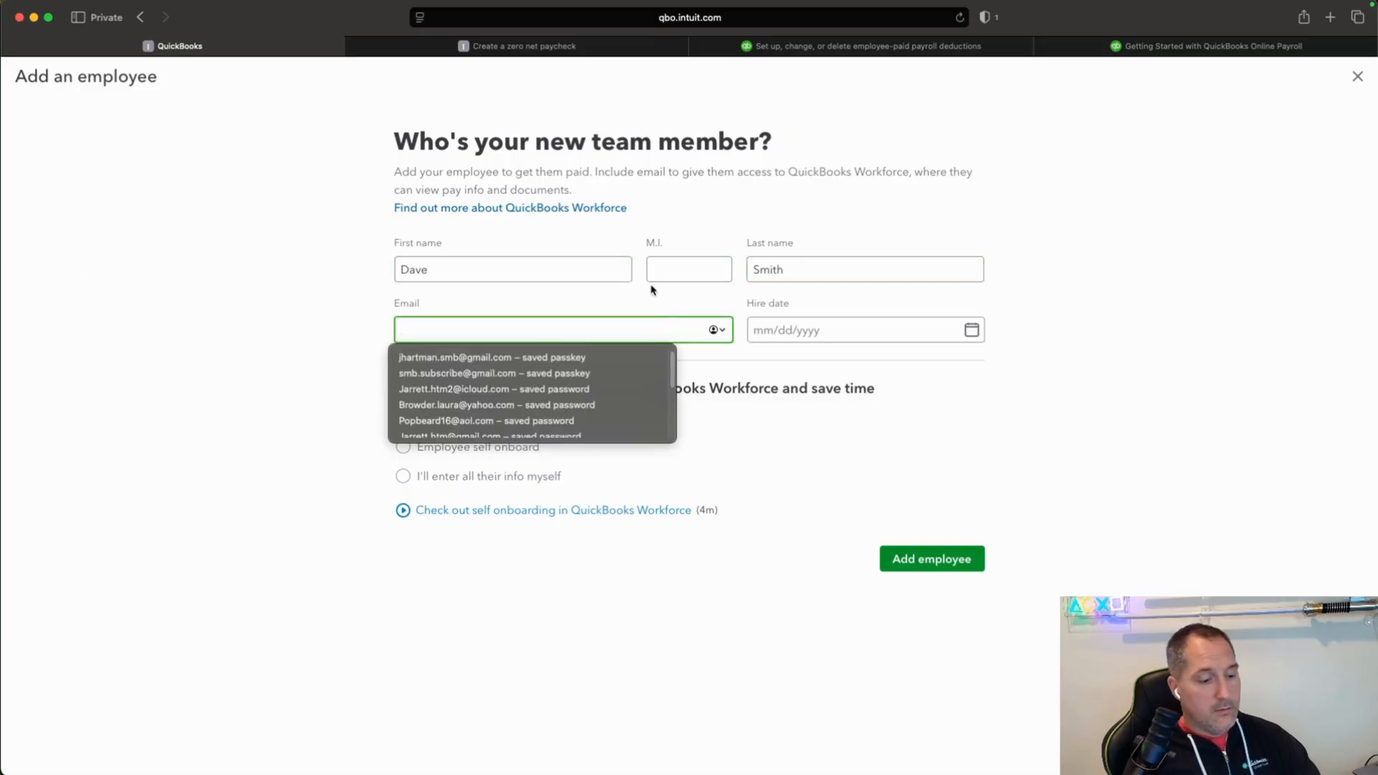
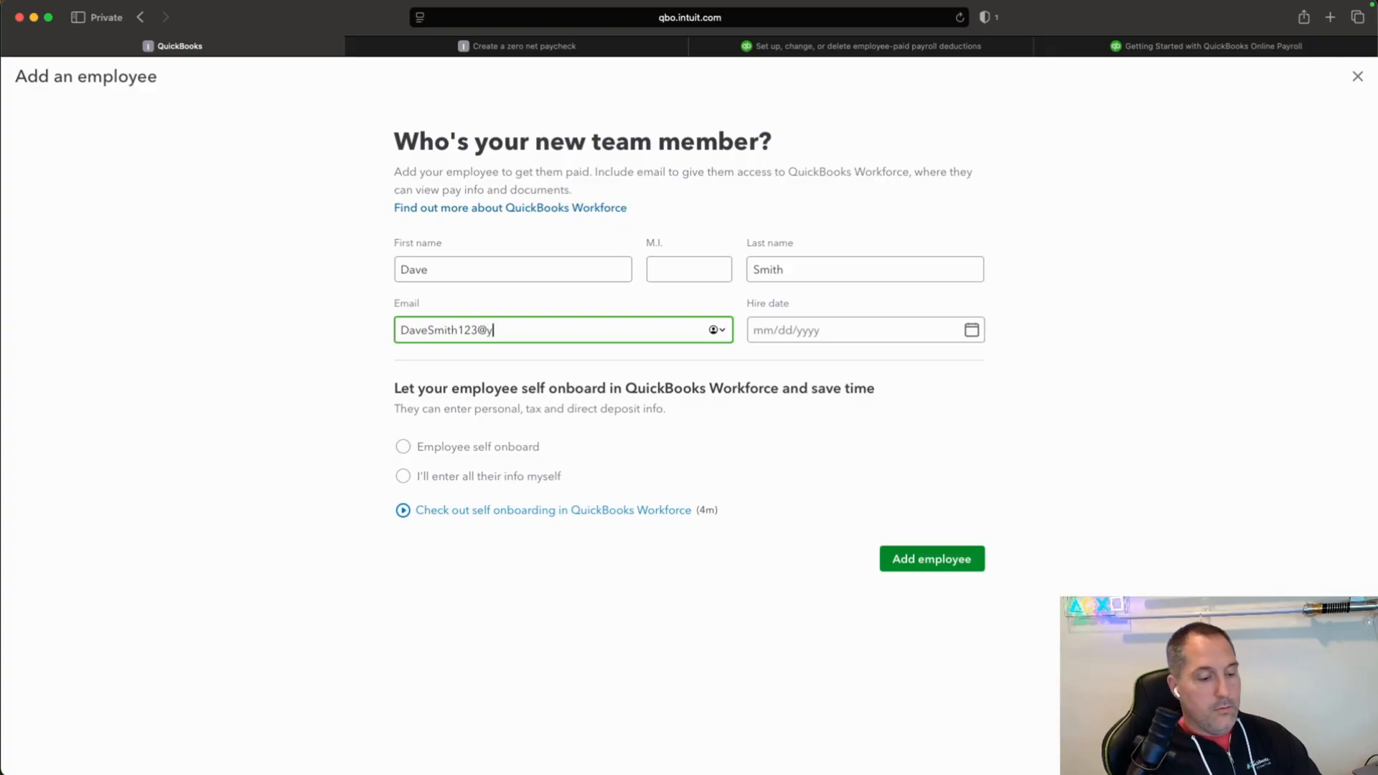
key("Tab")
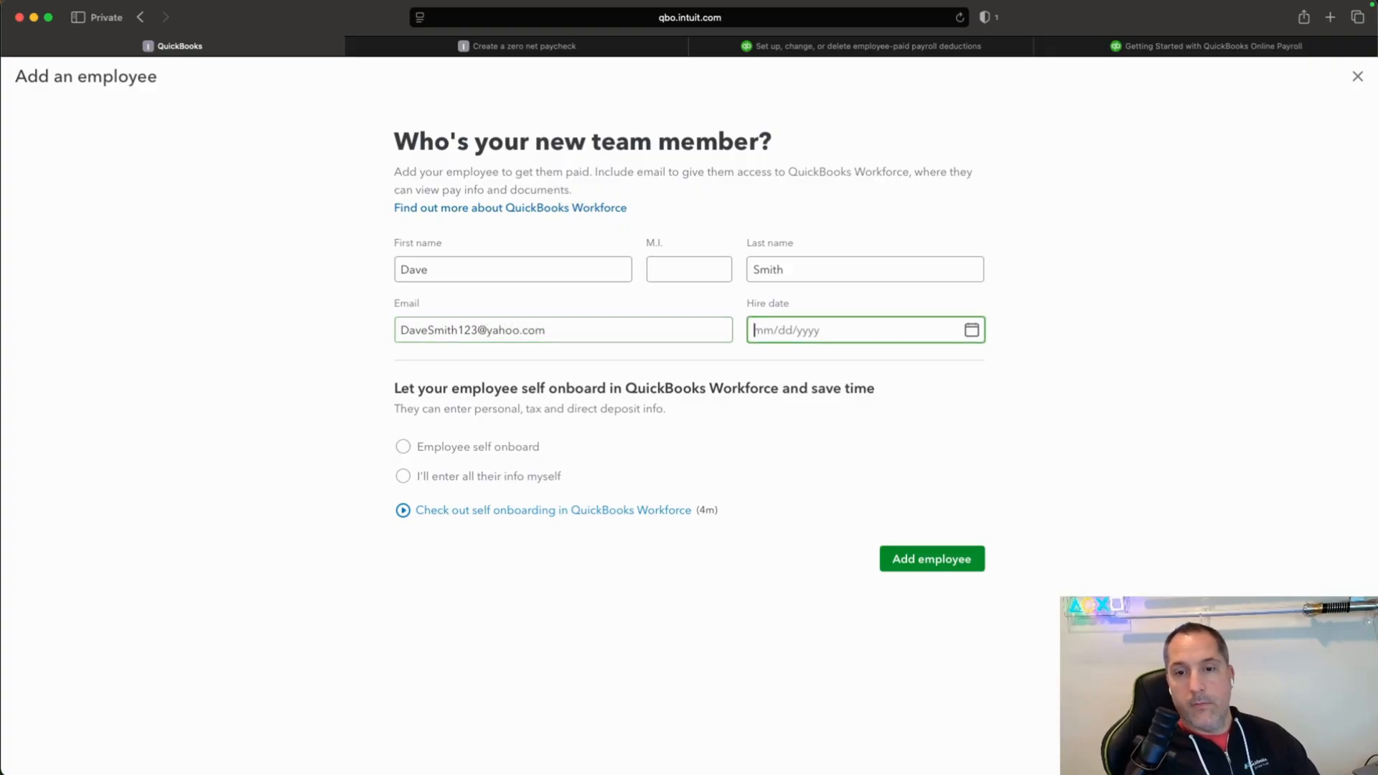
Set the hire date to 01/01/2025 and add the employee with the option to enter all their info yourself.
left_click(971, 332)
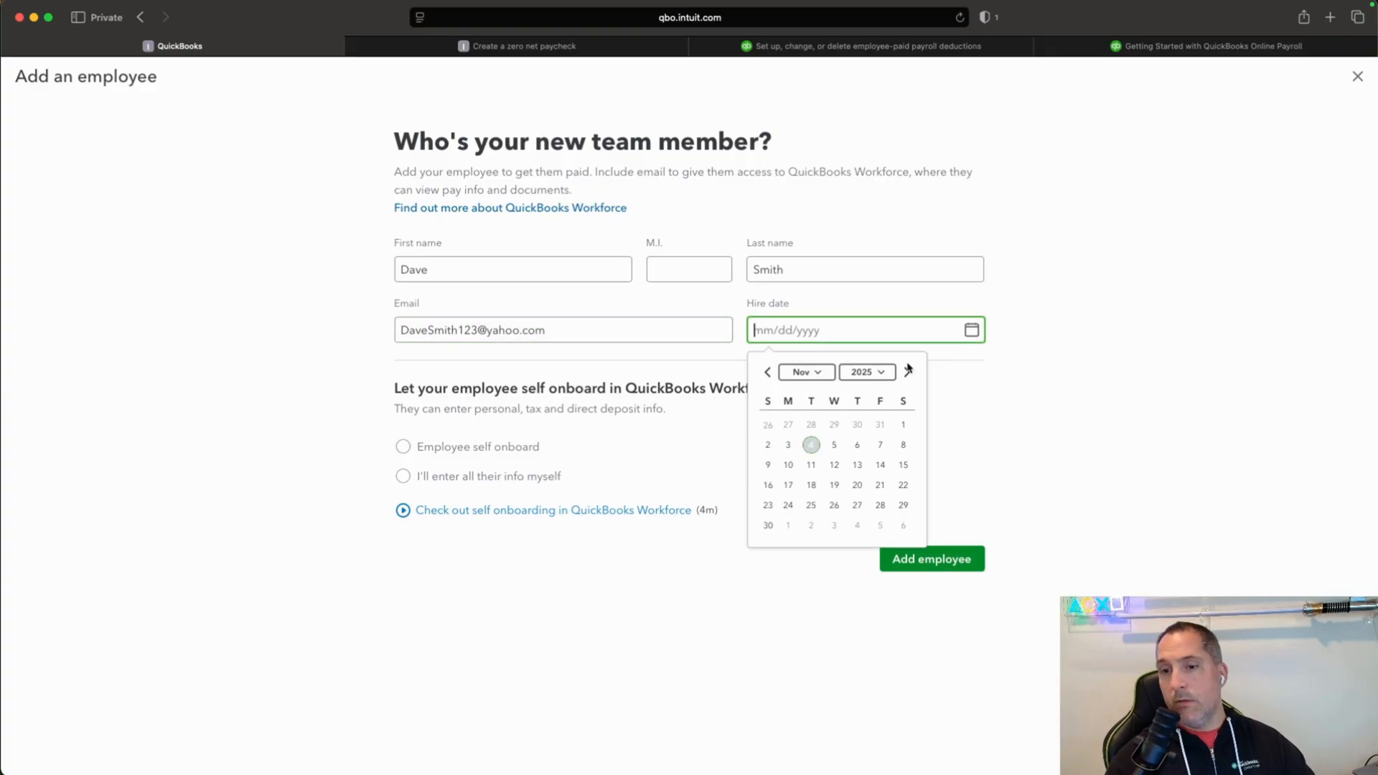
left_click(769, 373)
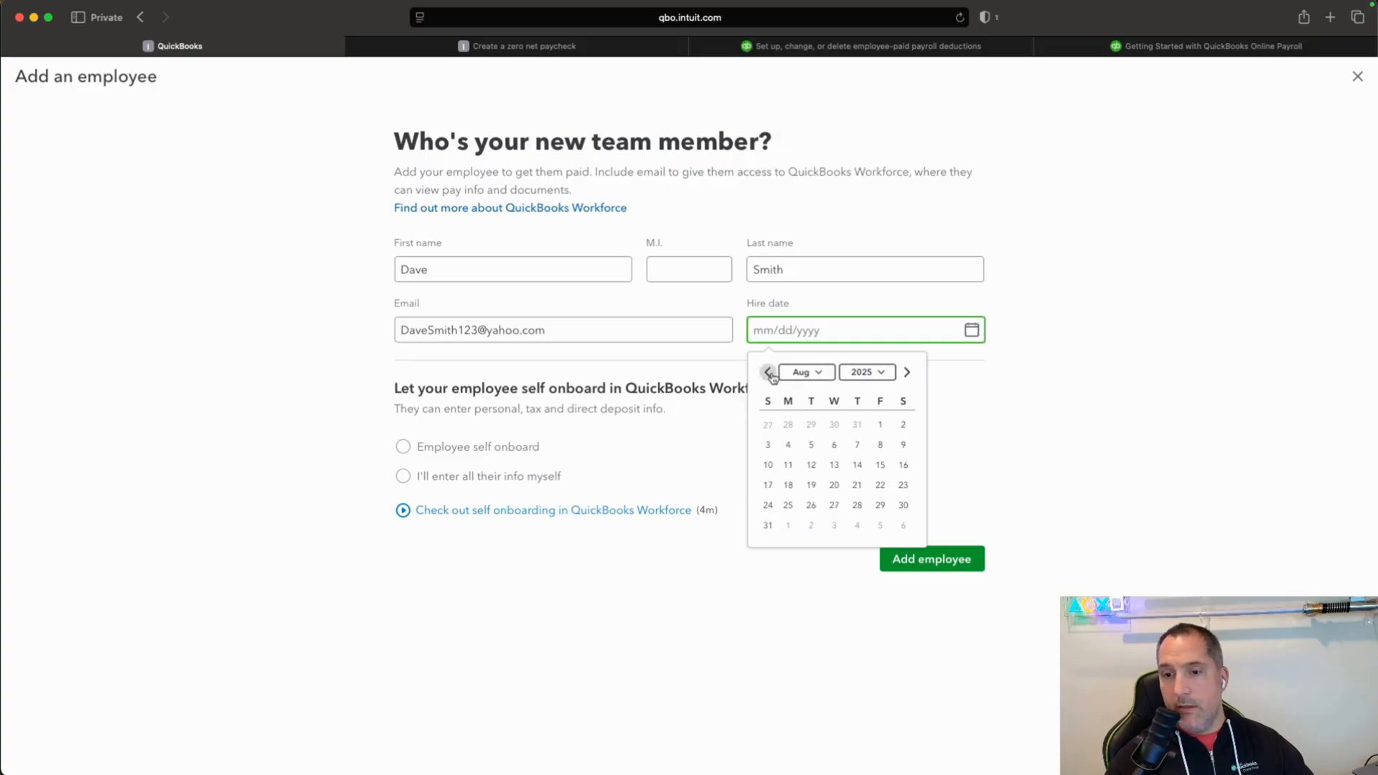
left_click(769, 373)
left_click(770, 372)
left_click(769, 373)
left_click(770, 373)
left_click(770, 373)
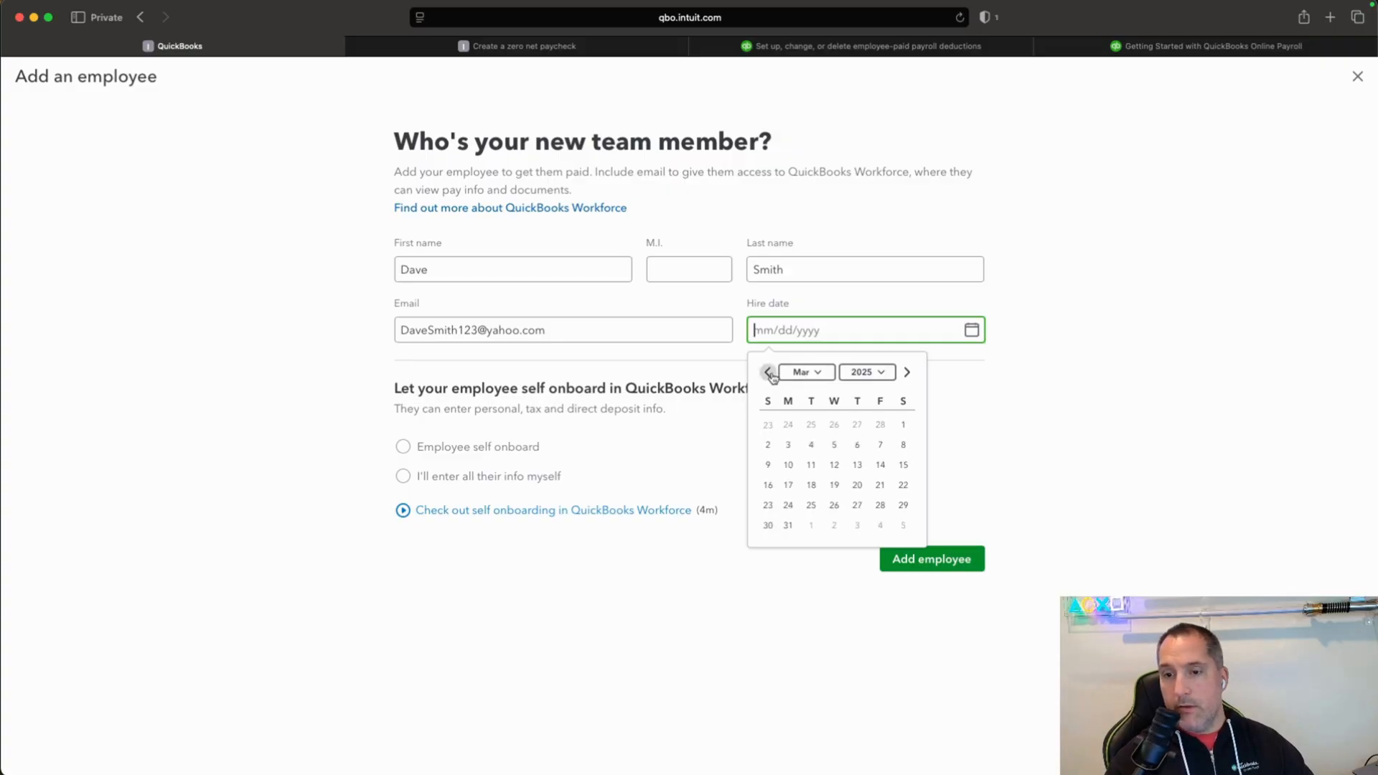
left_click(770, 372)
left_click(770, 373)
left_click(836, 424)
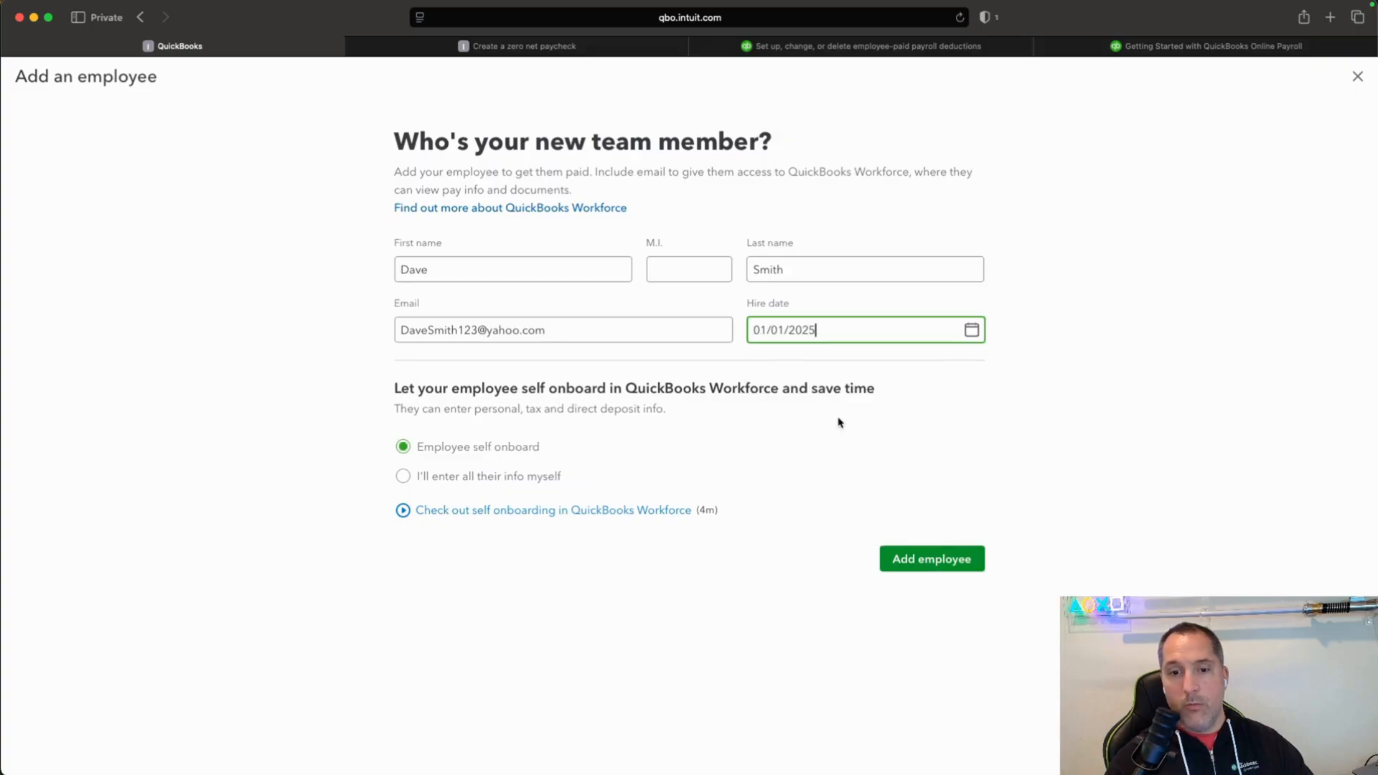
left_click(403, 478)
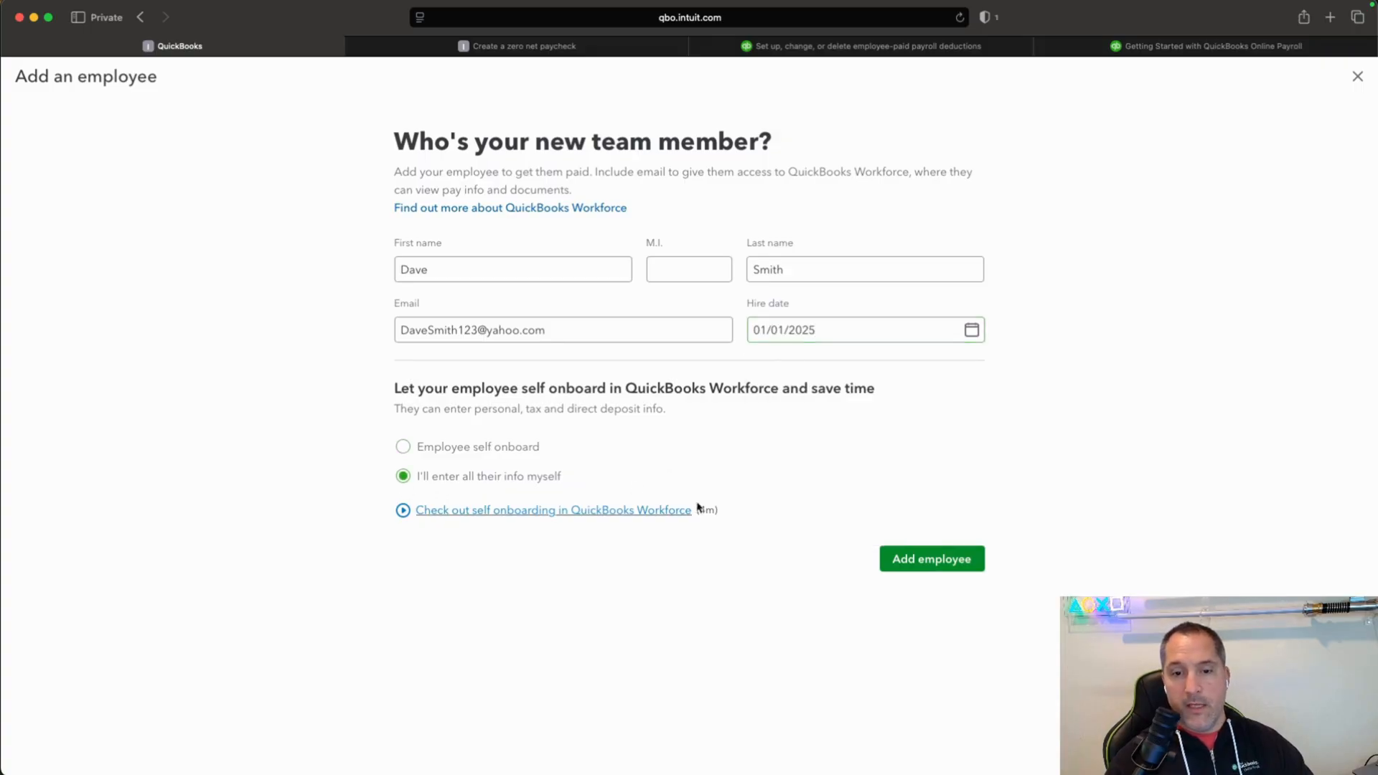
left_click(918, 565)
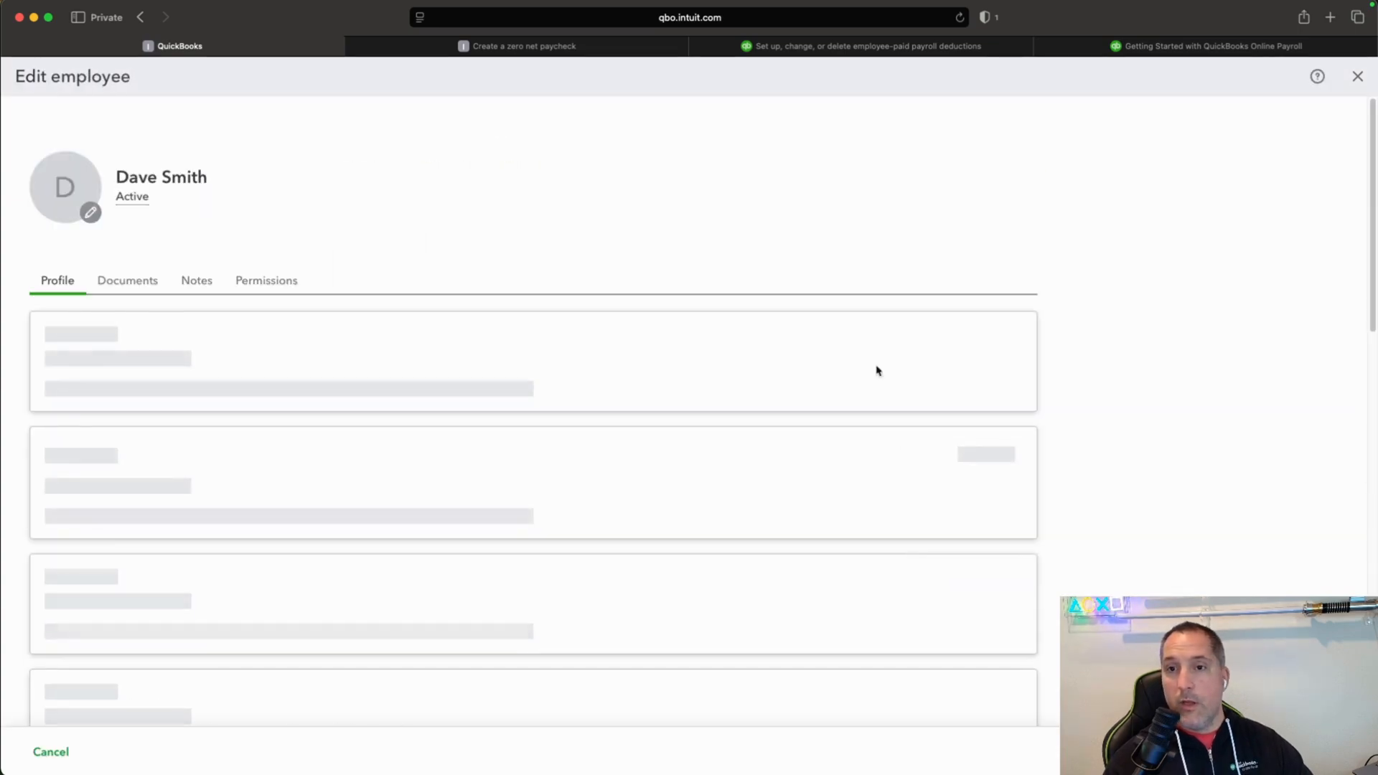
Review the reasons for creating a zero net paycheck in the "Create a zero net paycheck" help article.
left_click(542, 48)
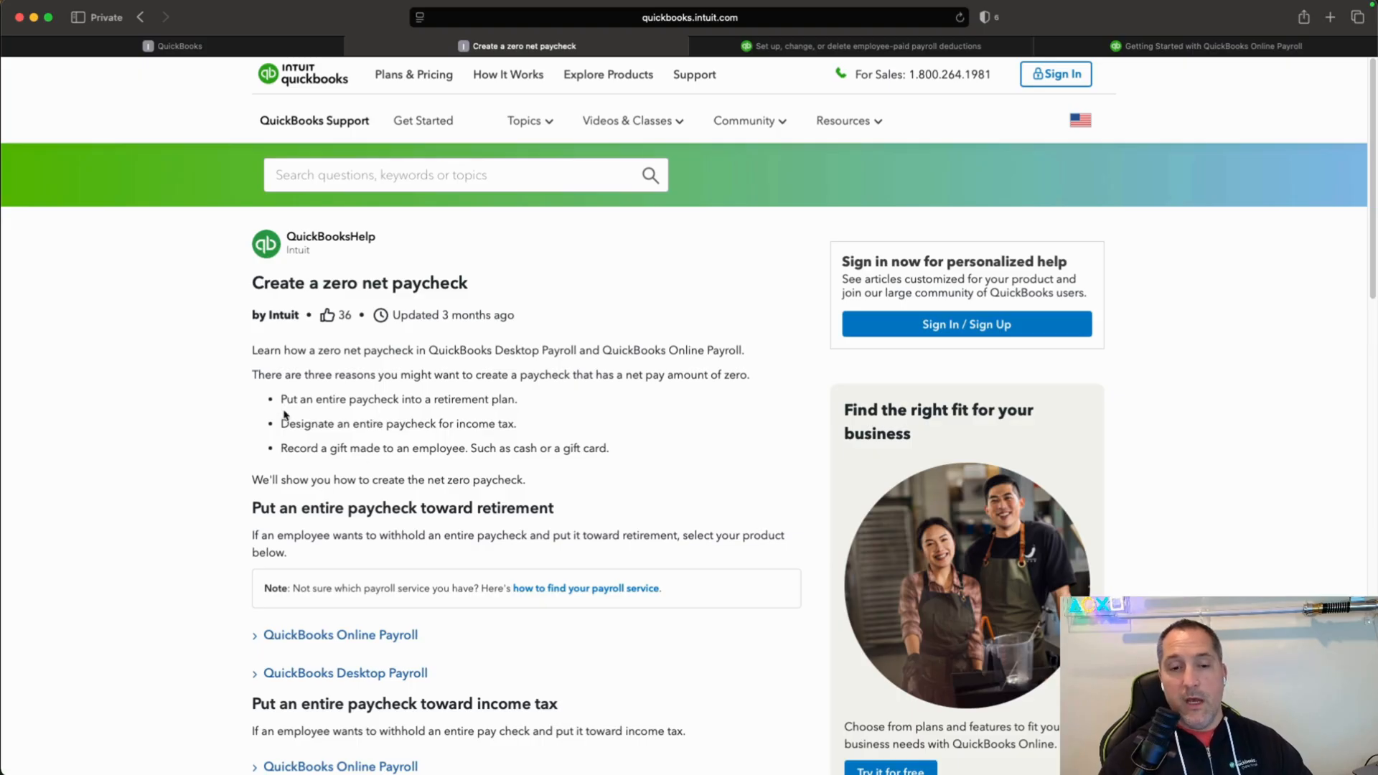
left_click_drag(252, 282, 466, 285)
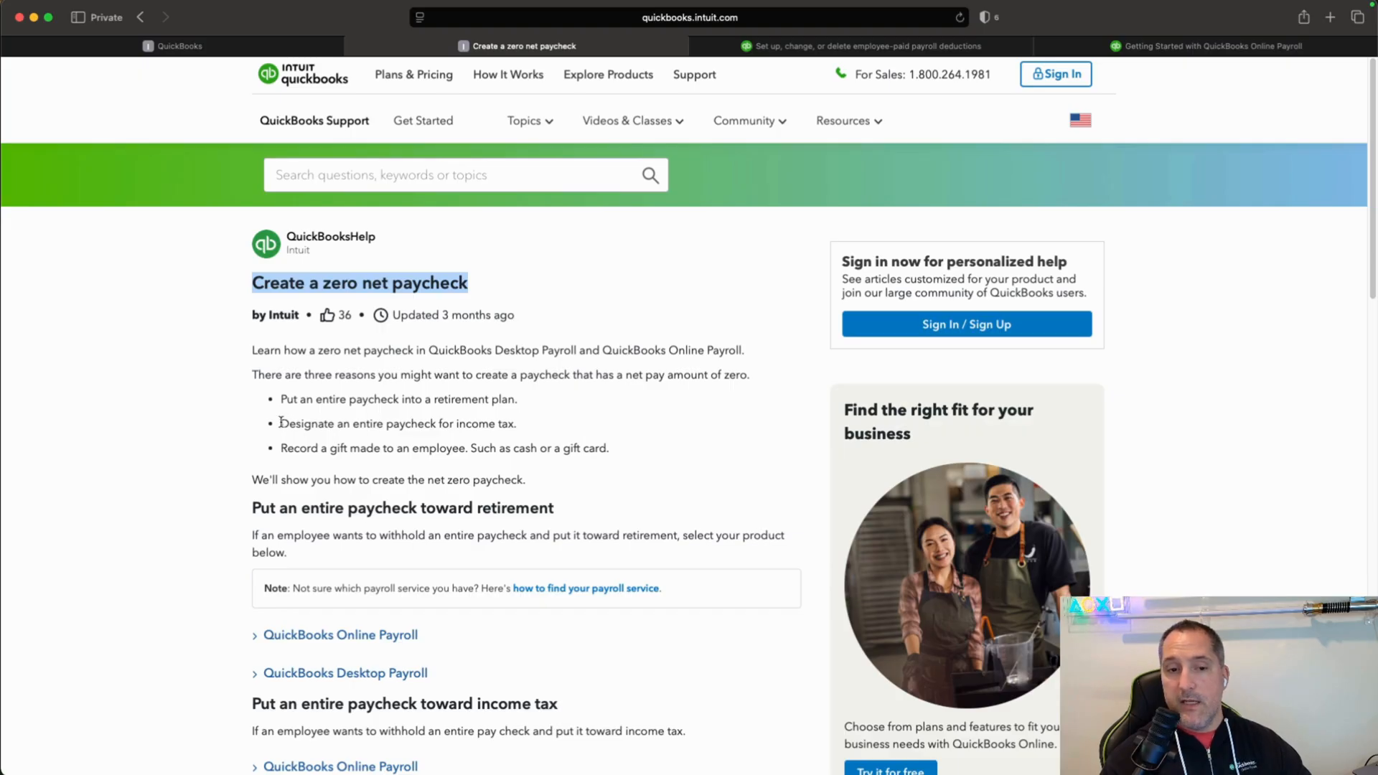
left_click_drag(280, 423, 514, 422)
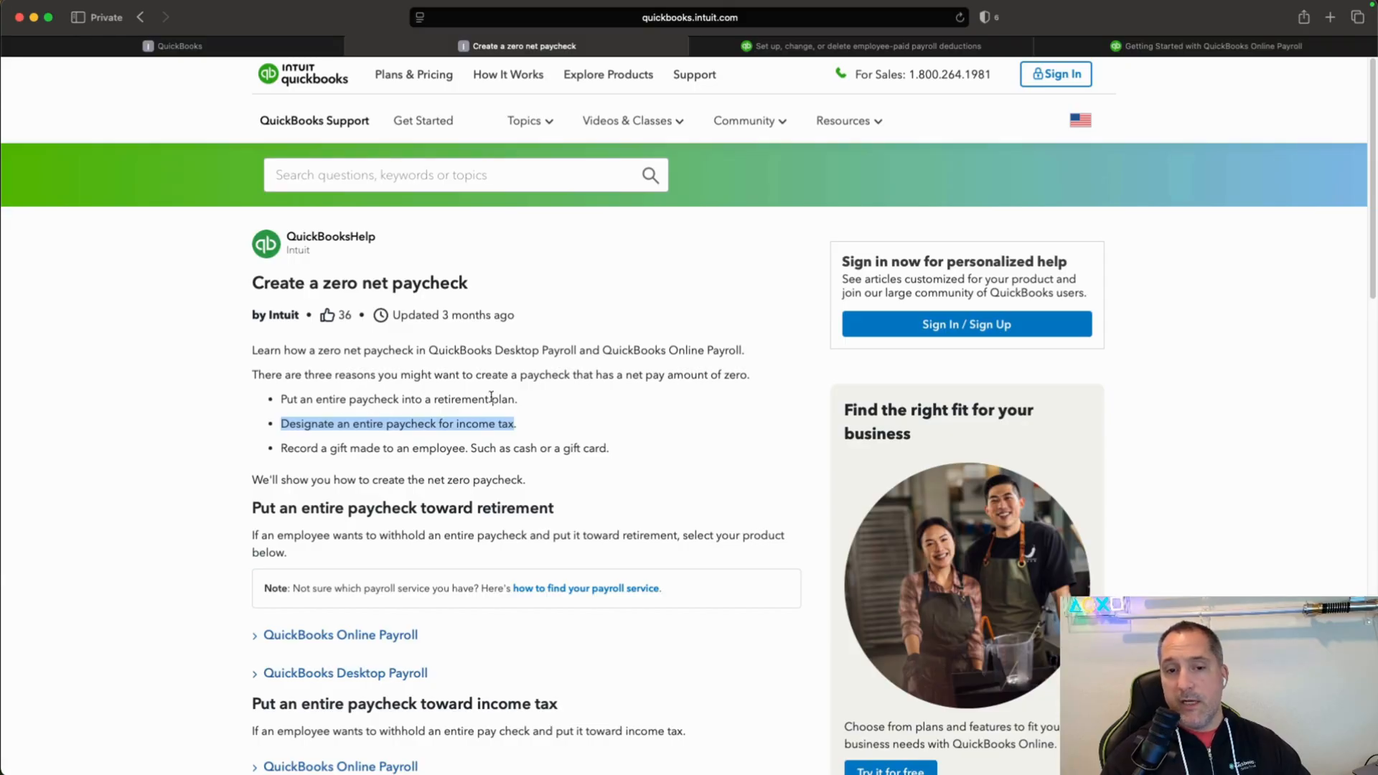
left_click_drag(491, 399, 518, 399)
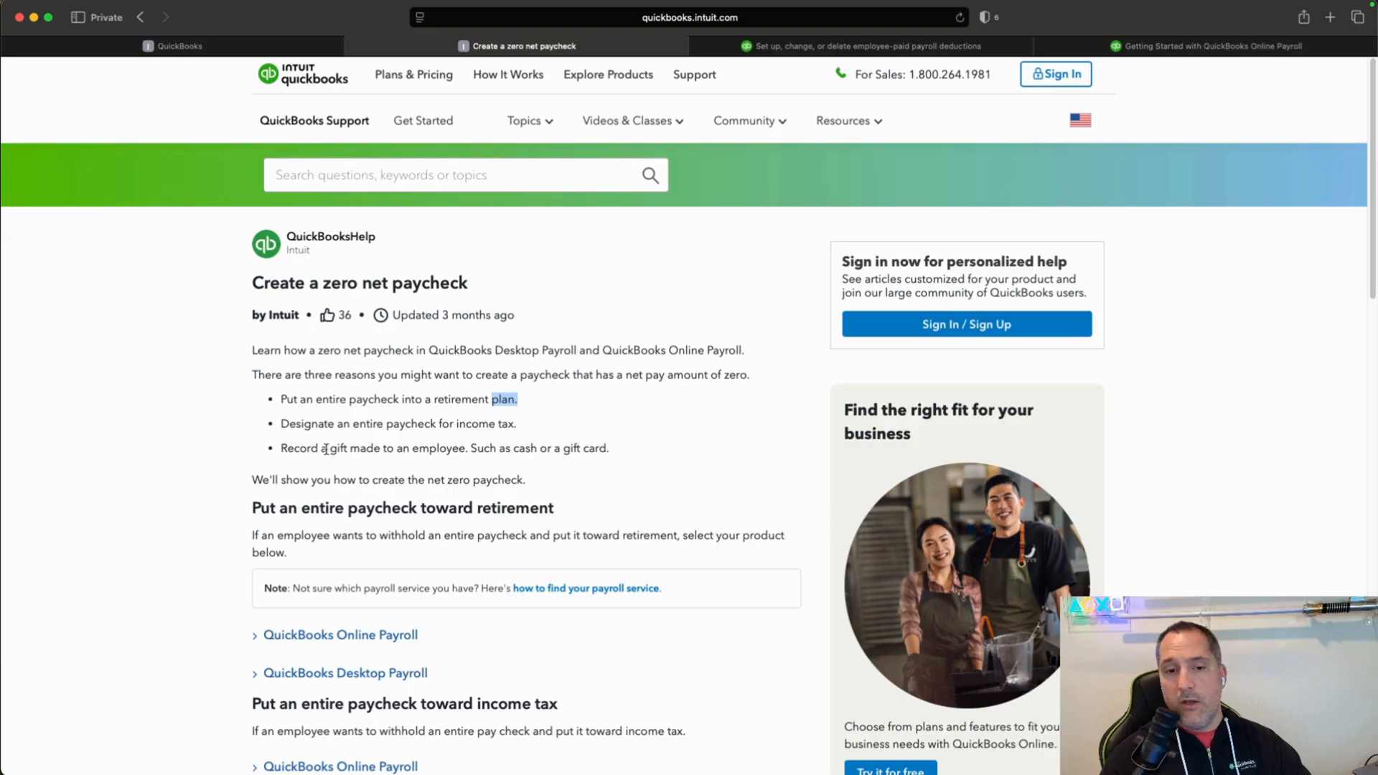
left_click_drag(330, 449, 346, 451)
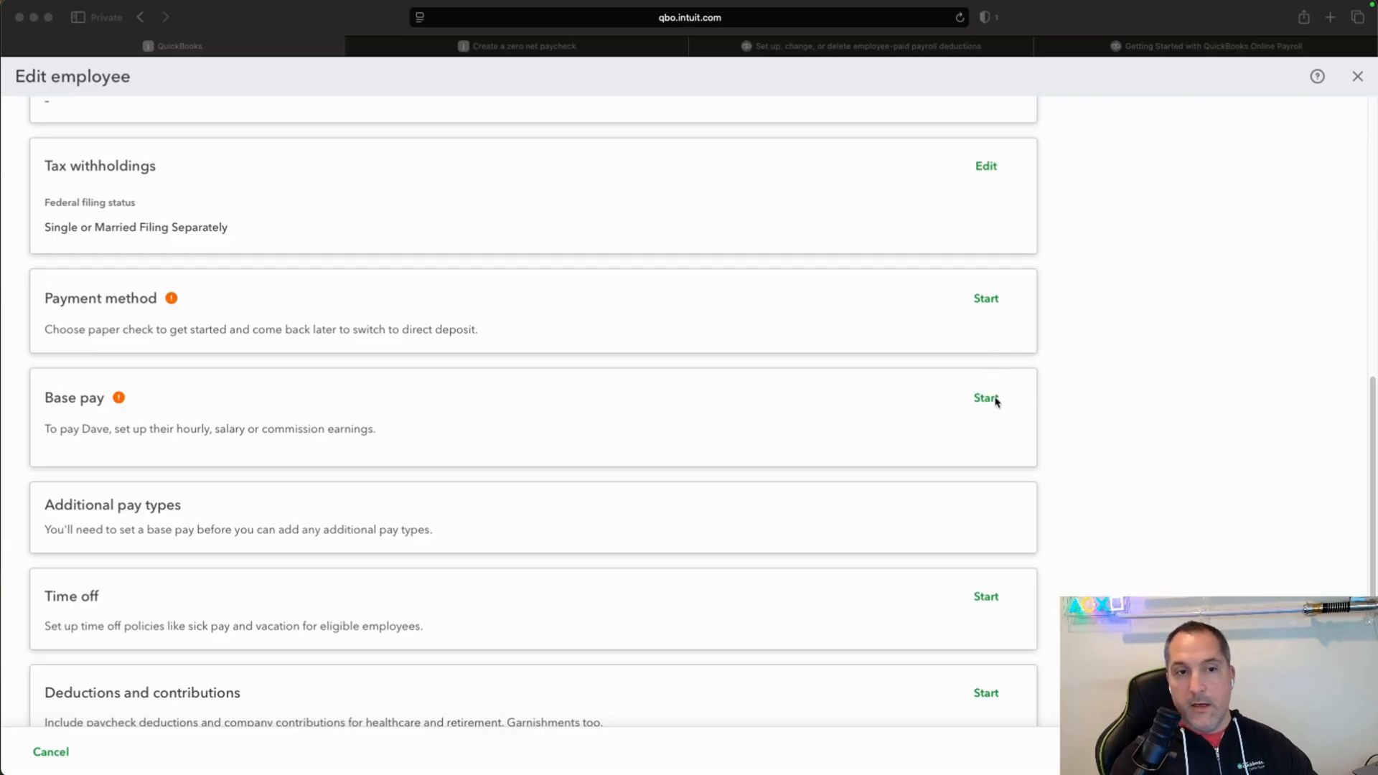
Add base pay for the new employee as a salary of $45,000 per year and save it.
left_click(986, 398)
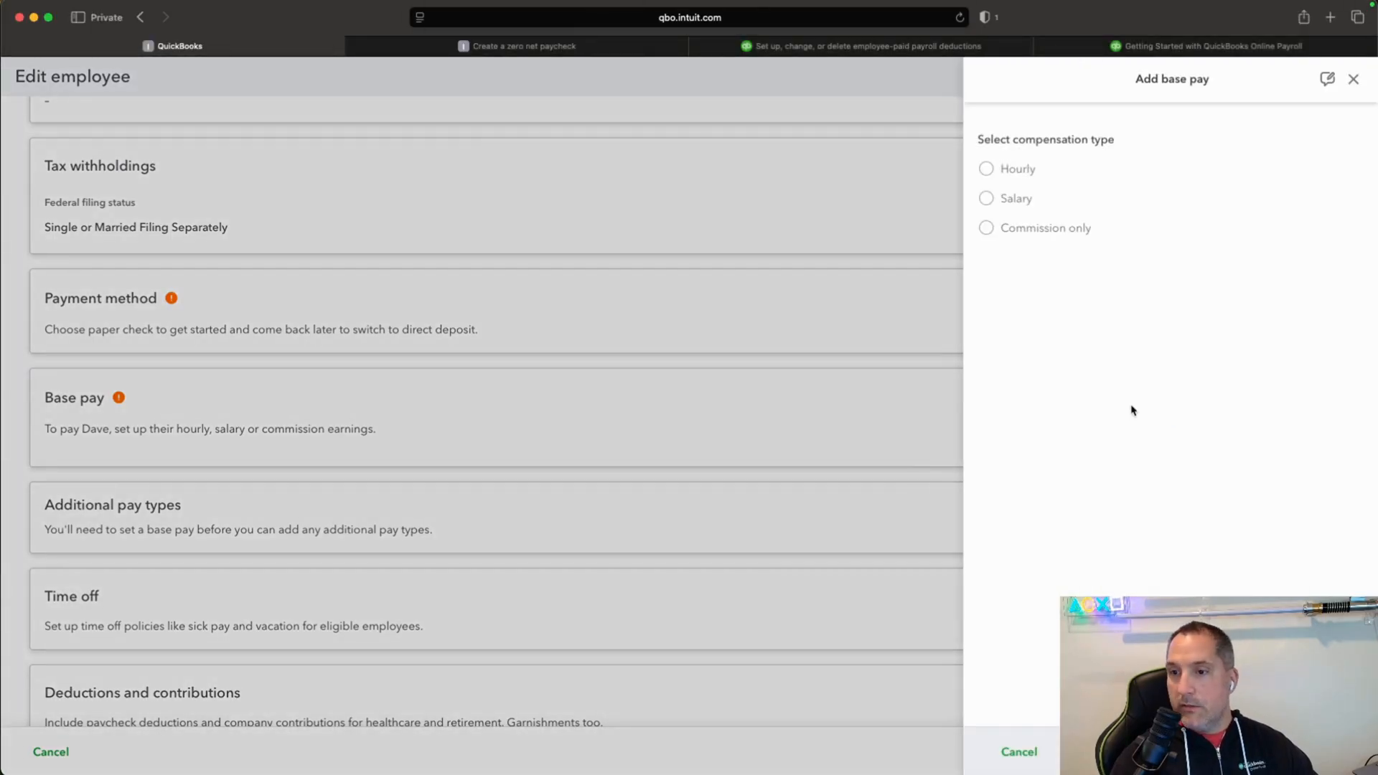
left_click(988, 200)
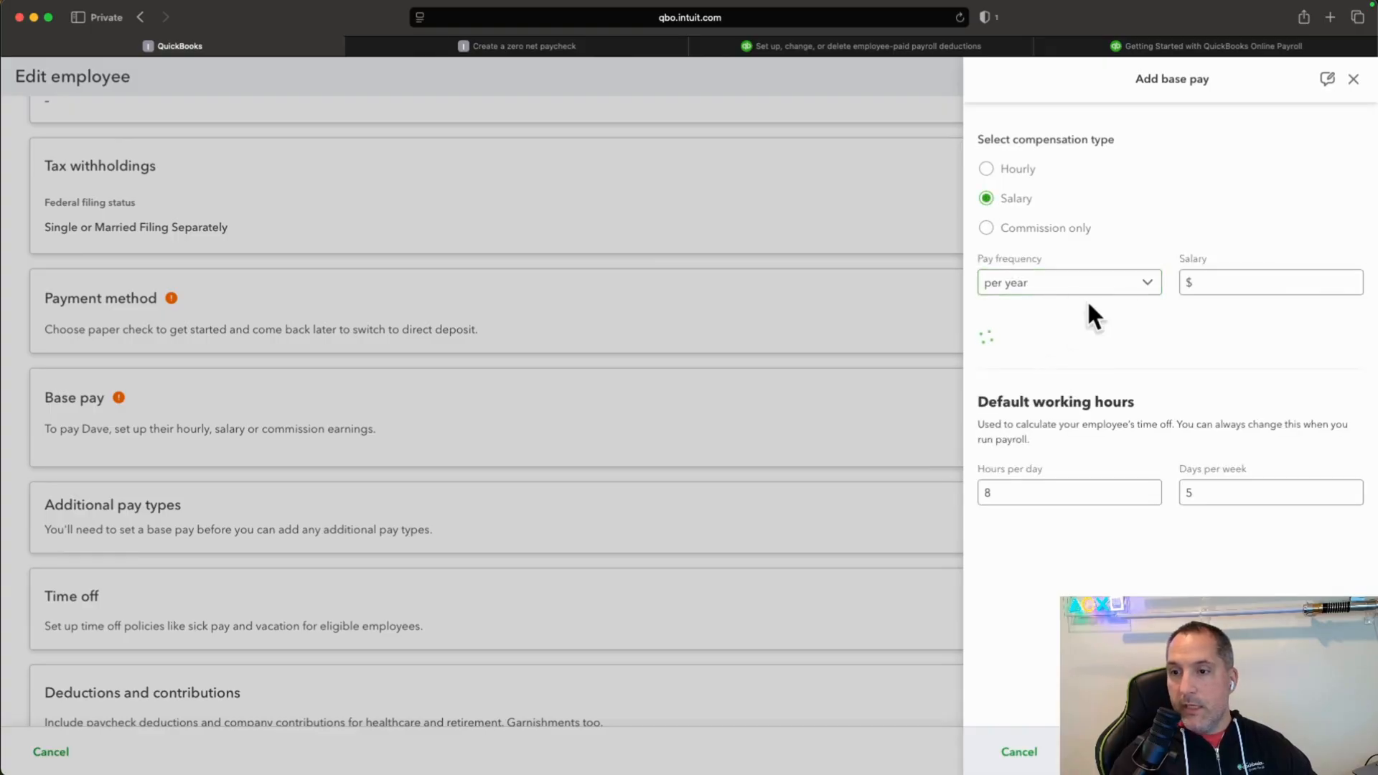
left_click(1255, 280)
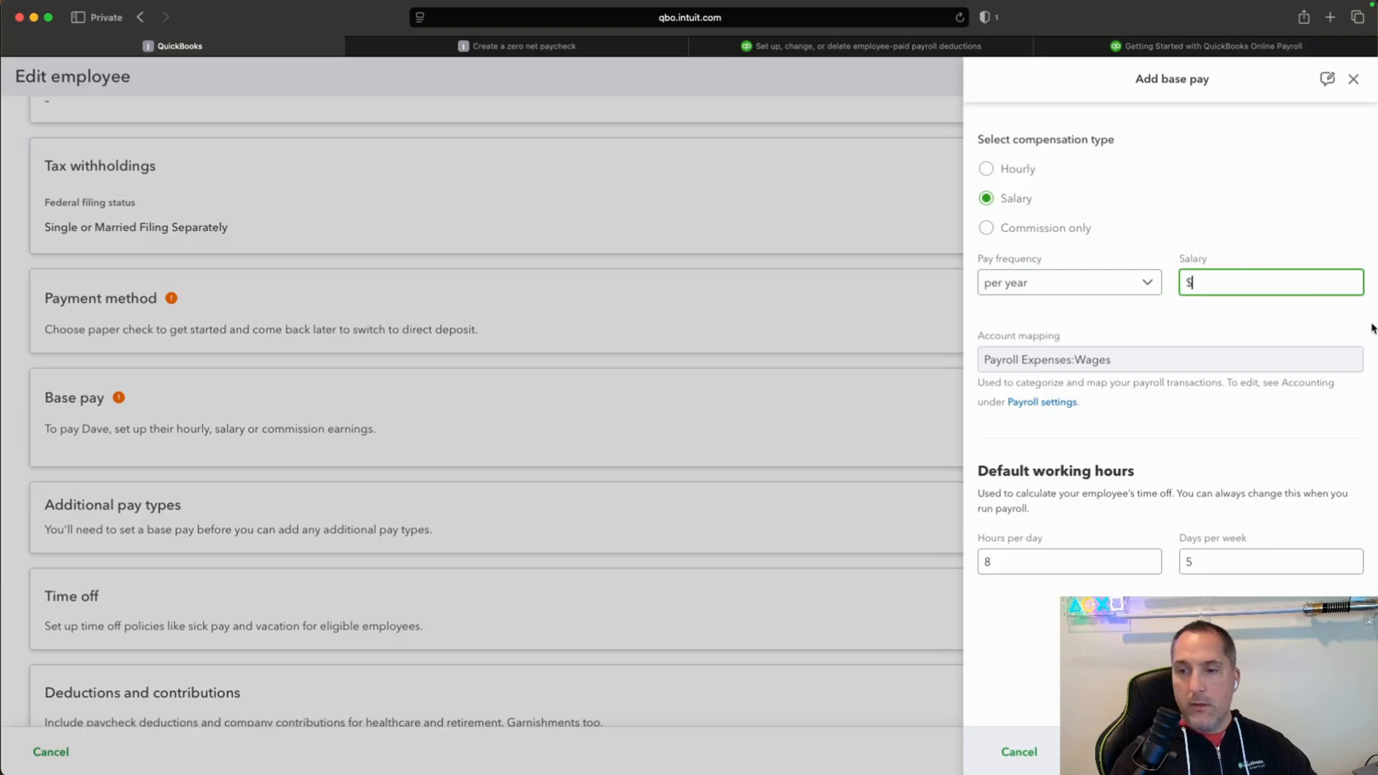
type("400")
key("BackSpace")
key("BackSpace")
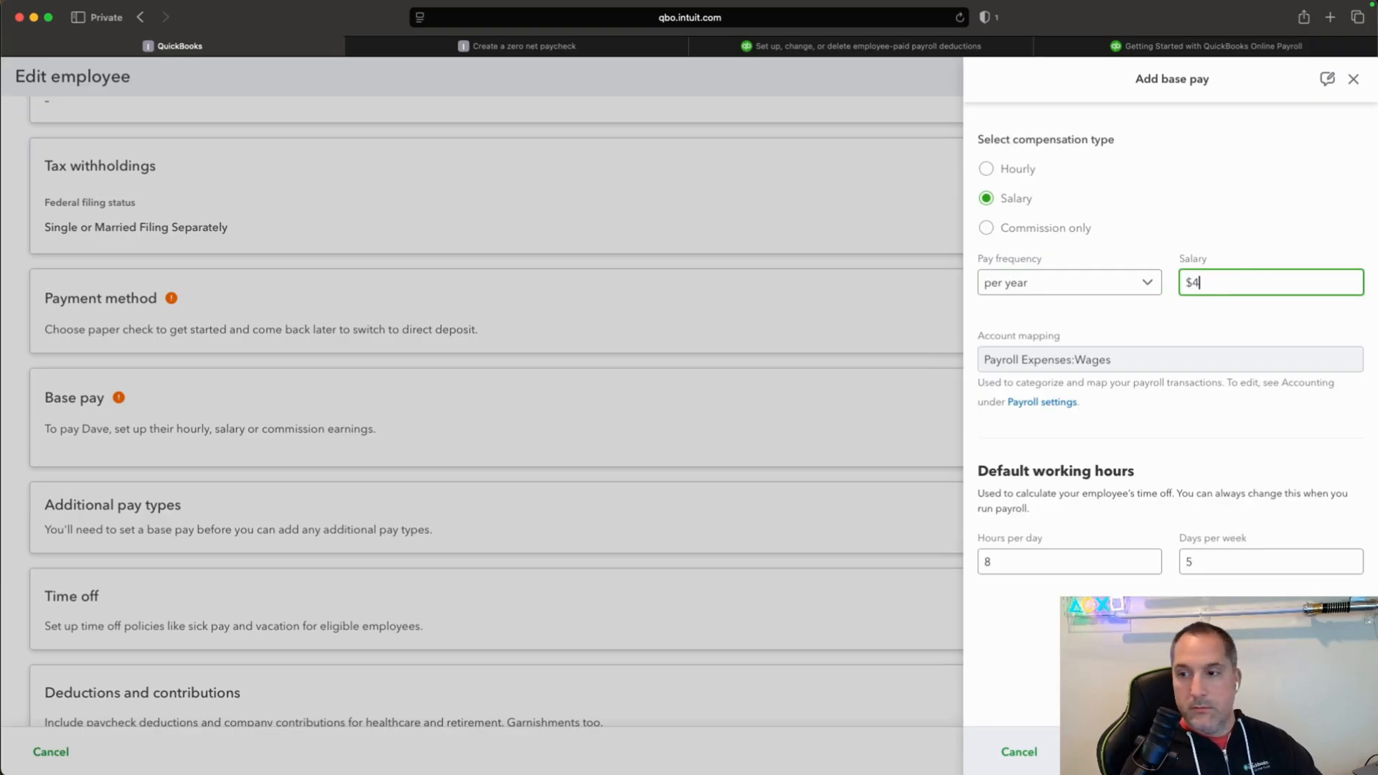
type("5000")
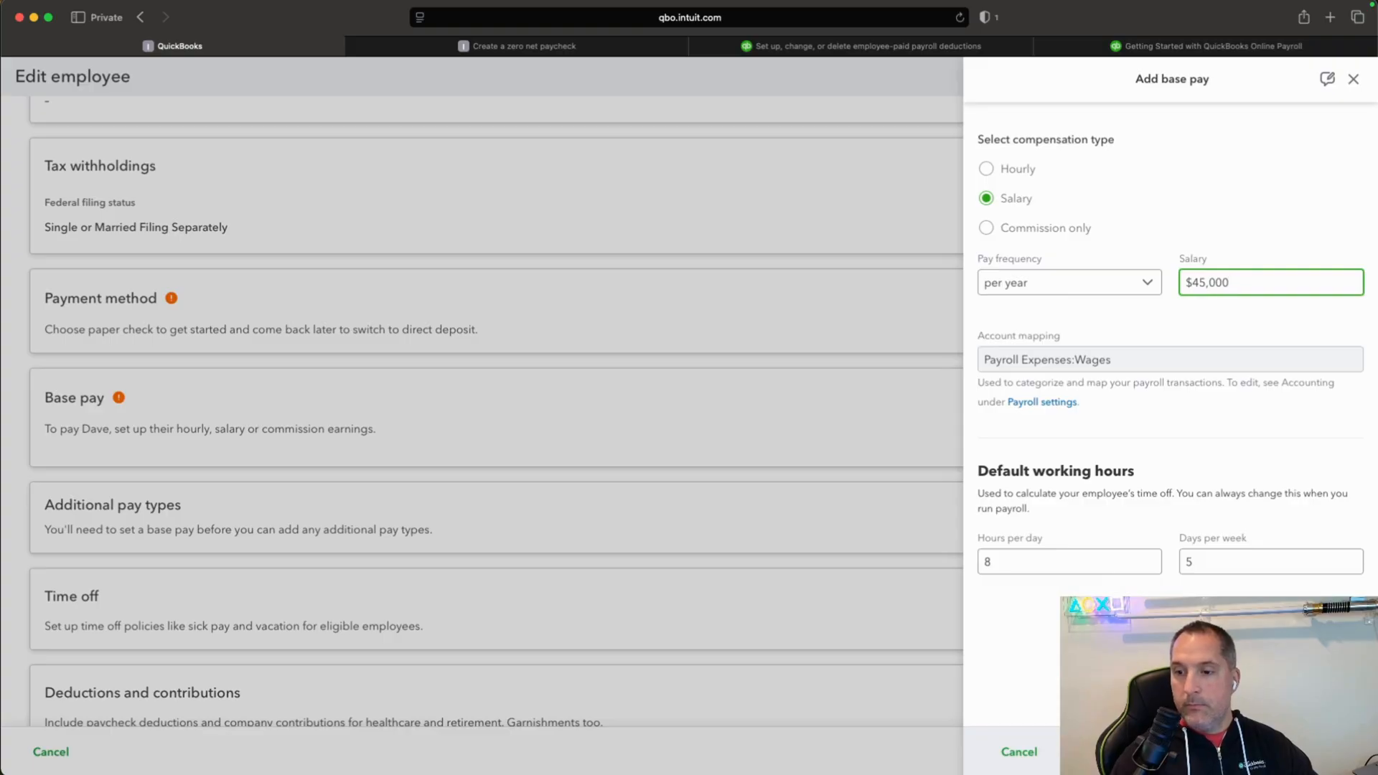
left_click(1327, 752)
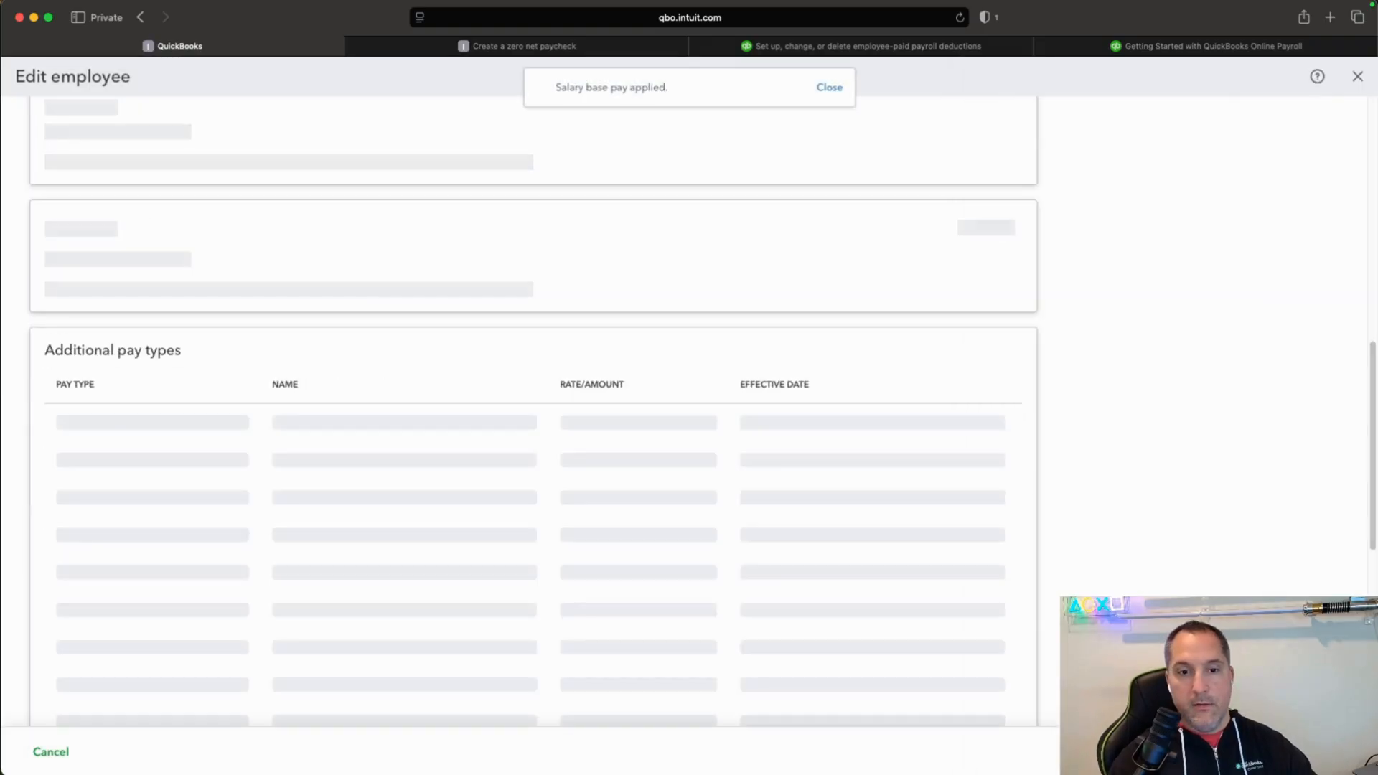
Set the employee's payment method to paper check and save it.
scroll(875, 495, "down", 3)
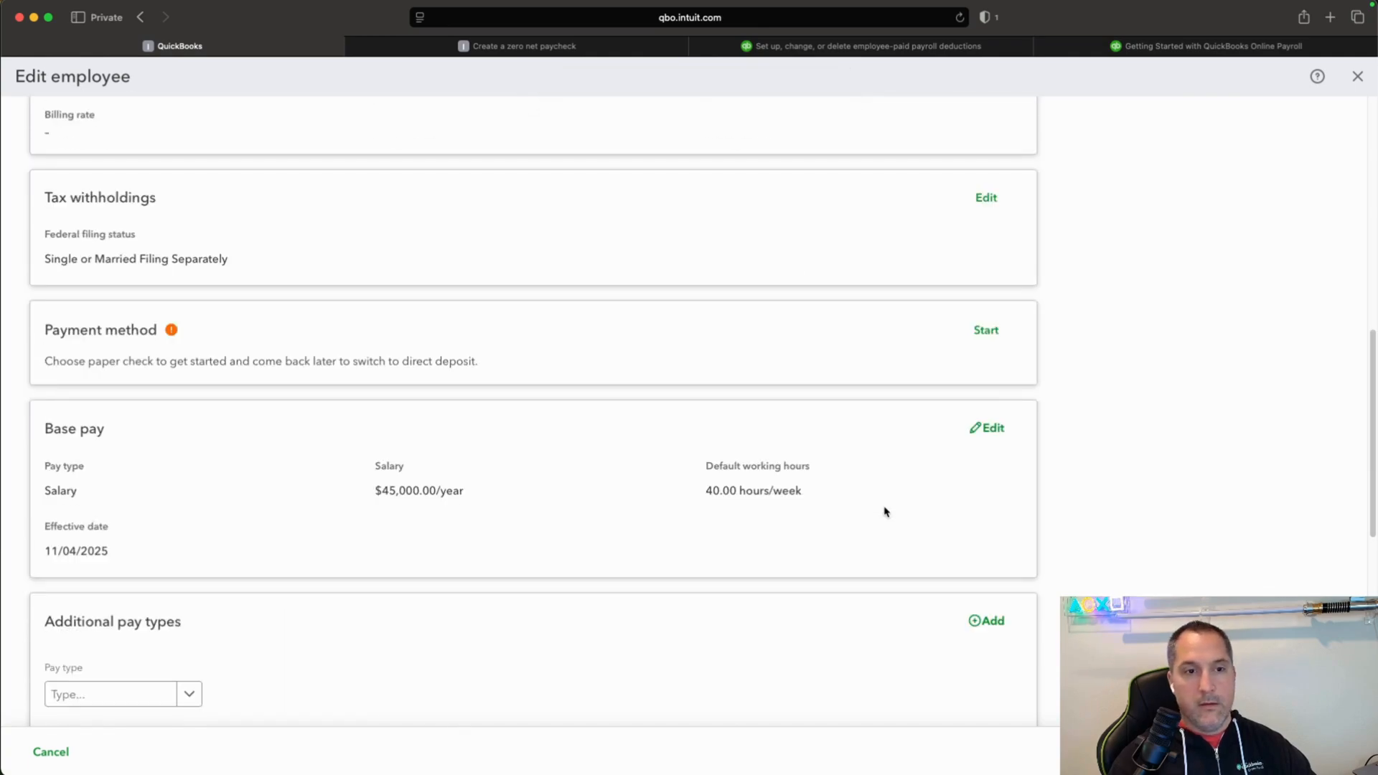
scroll(885, 512, "down", 1)
left_click(987, 282)
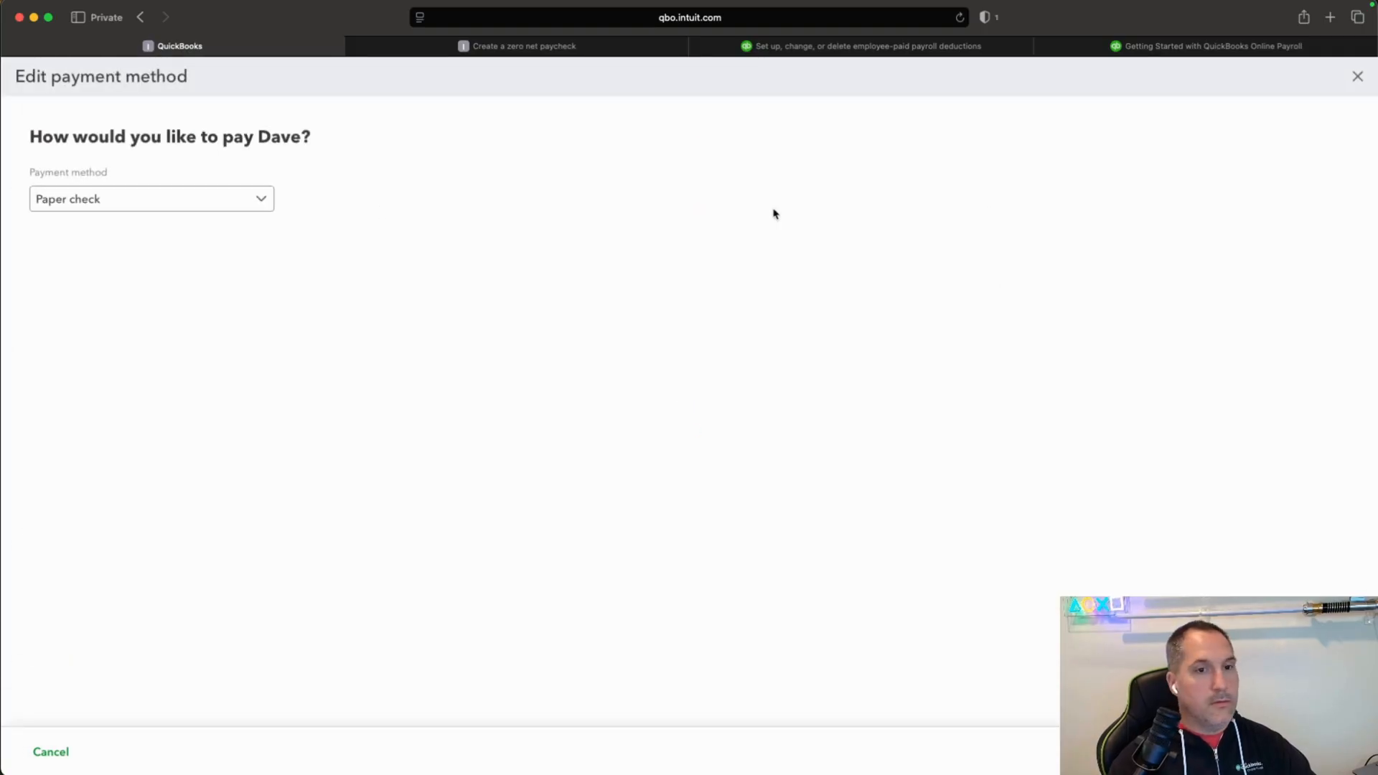
left_click(1341, 752)
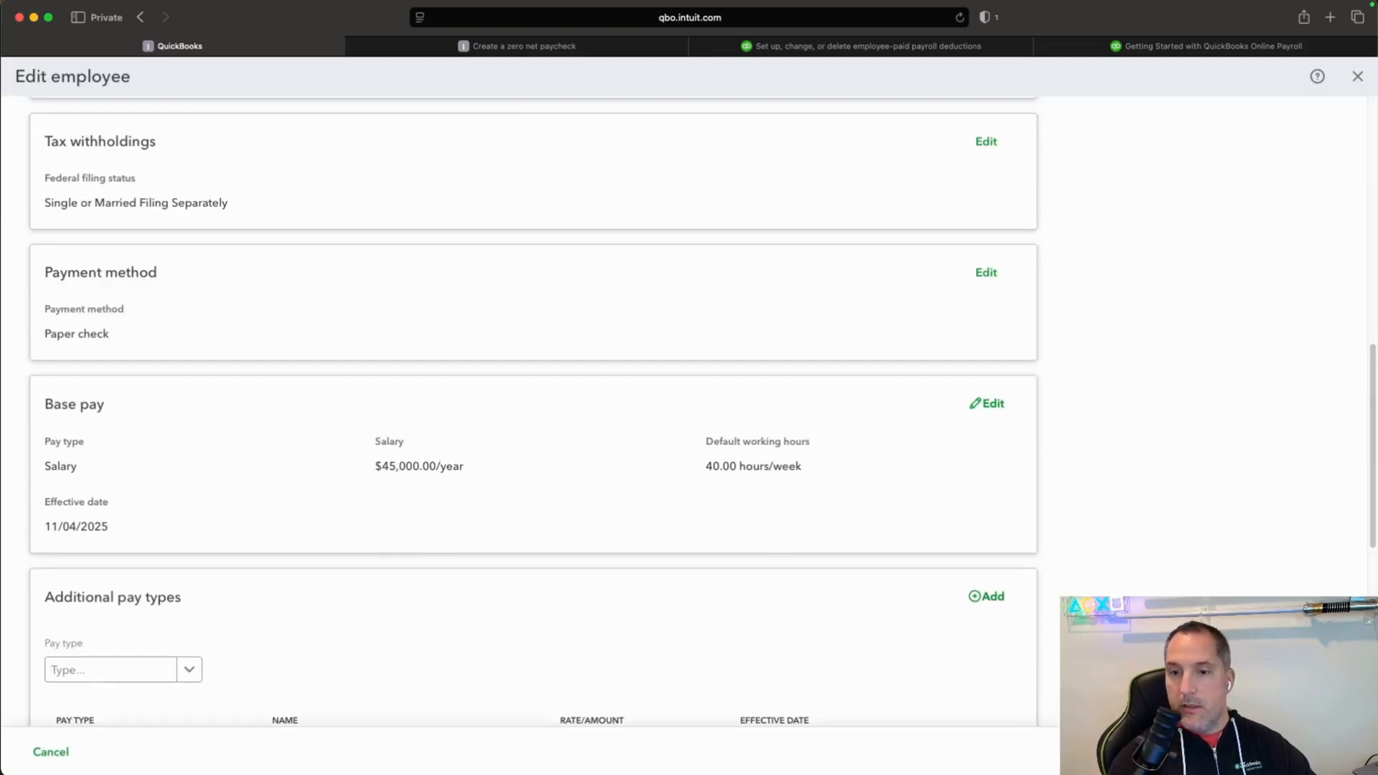
Check the help article's QuickBooks Online Payroll instructions for putting an entire paycheck toward retirement, and return to the employee profile.
scroll(957, 581, "up", 4)
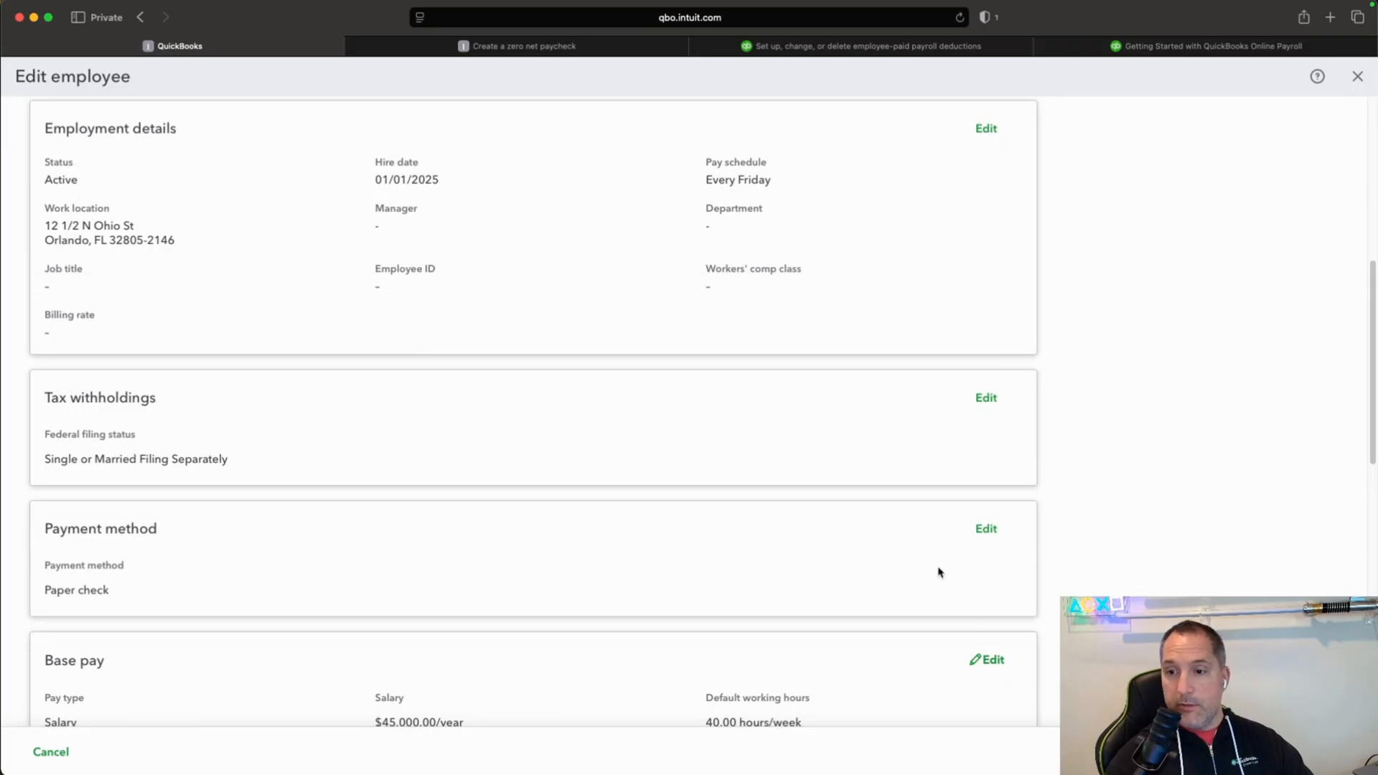
scroll(1129, 445, "down", 2)
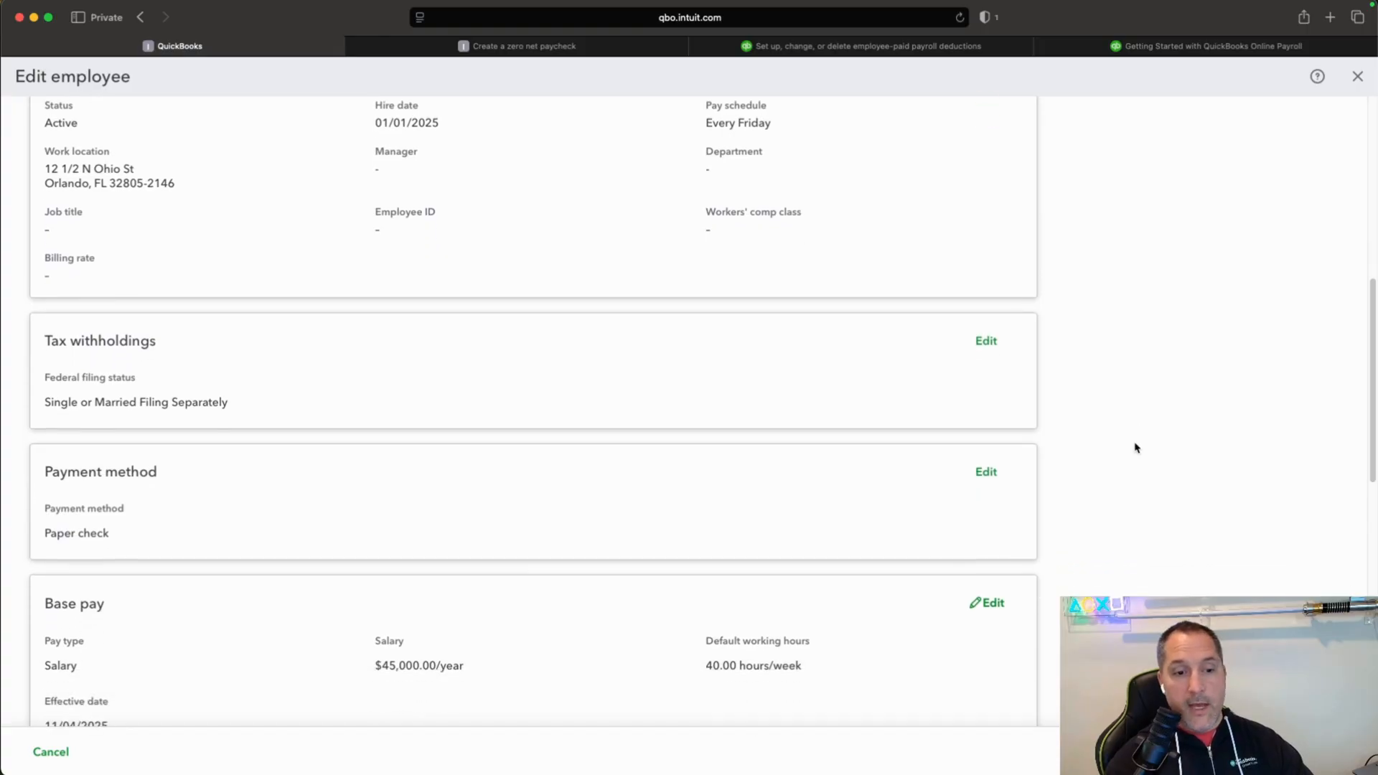
left_click(431, 50)
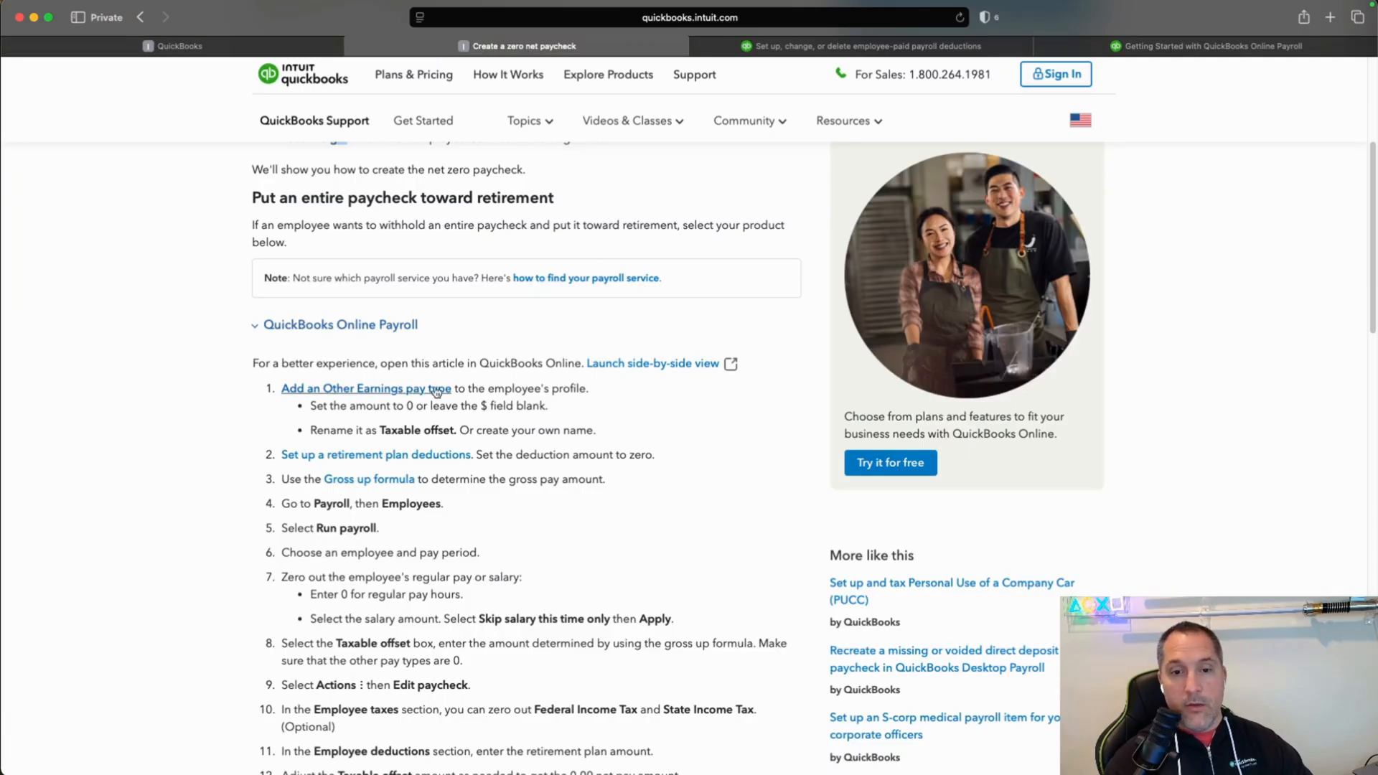
left_click(259, 47)
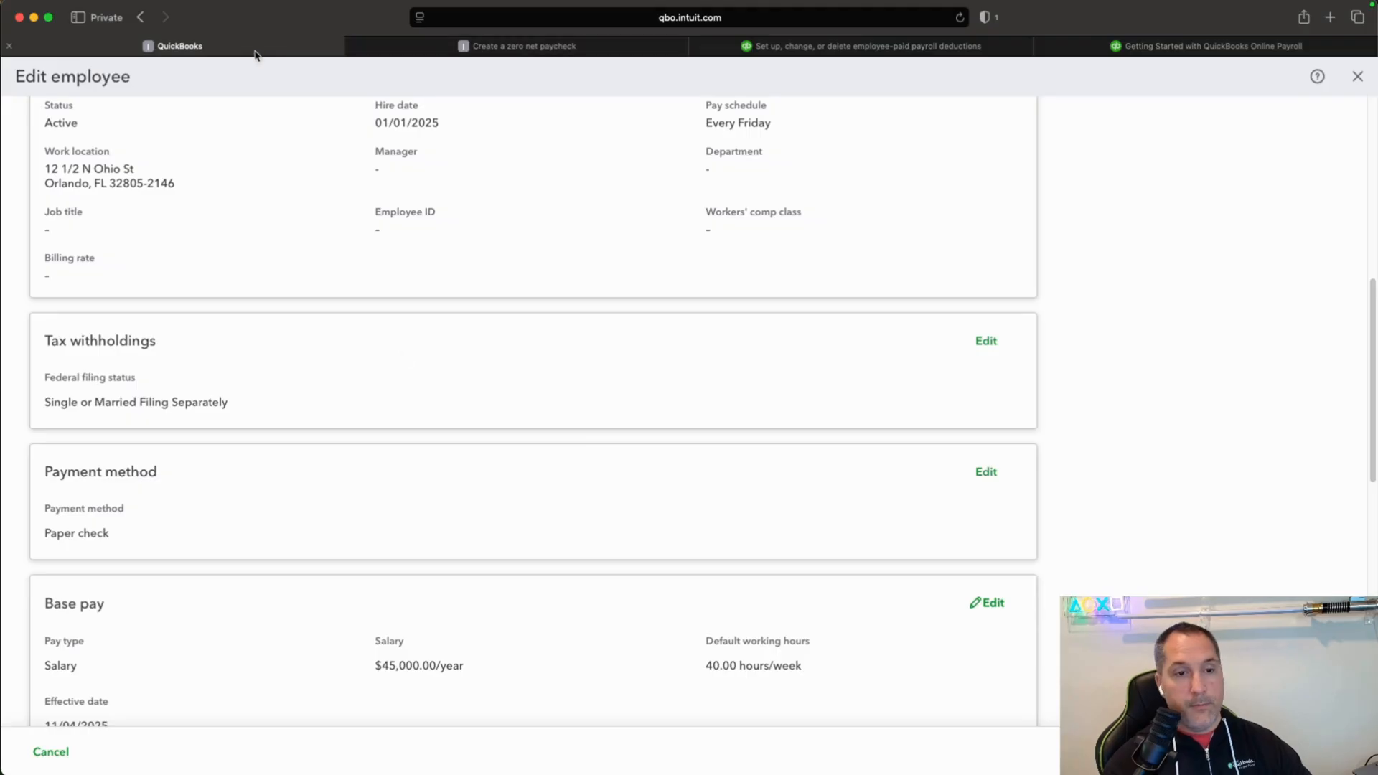
Add a new additional pay type to the employee profile, named Other Earnings with the type Other Earnings.
scroll(597, 459, "down", 5)
scroll(596, 459, "down", 5)
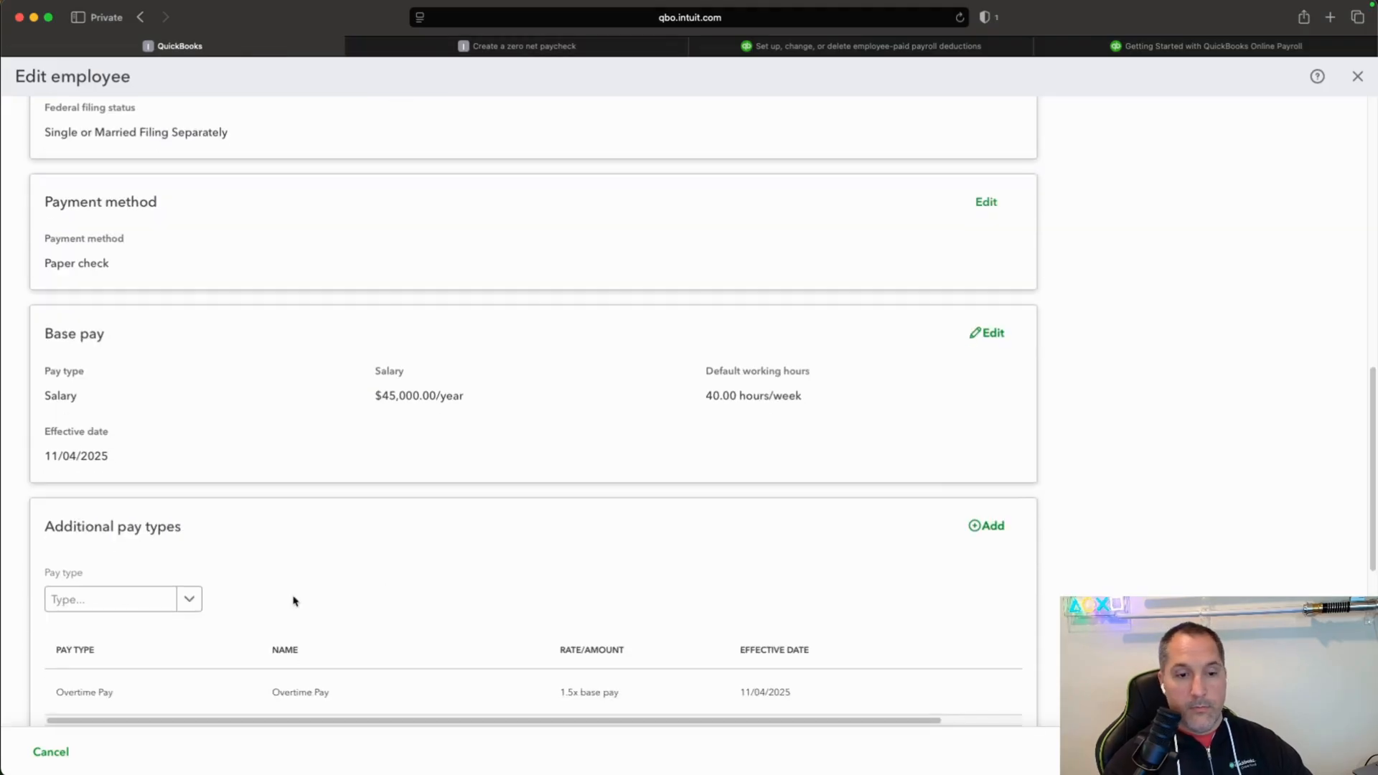
left_click(985, 455)
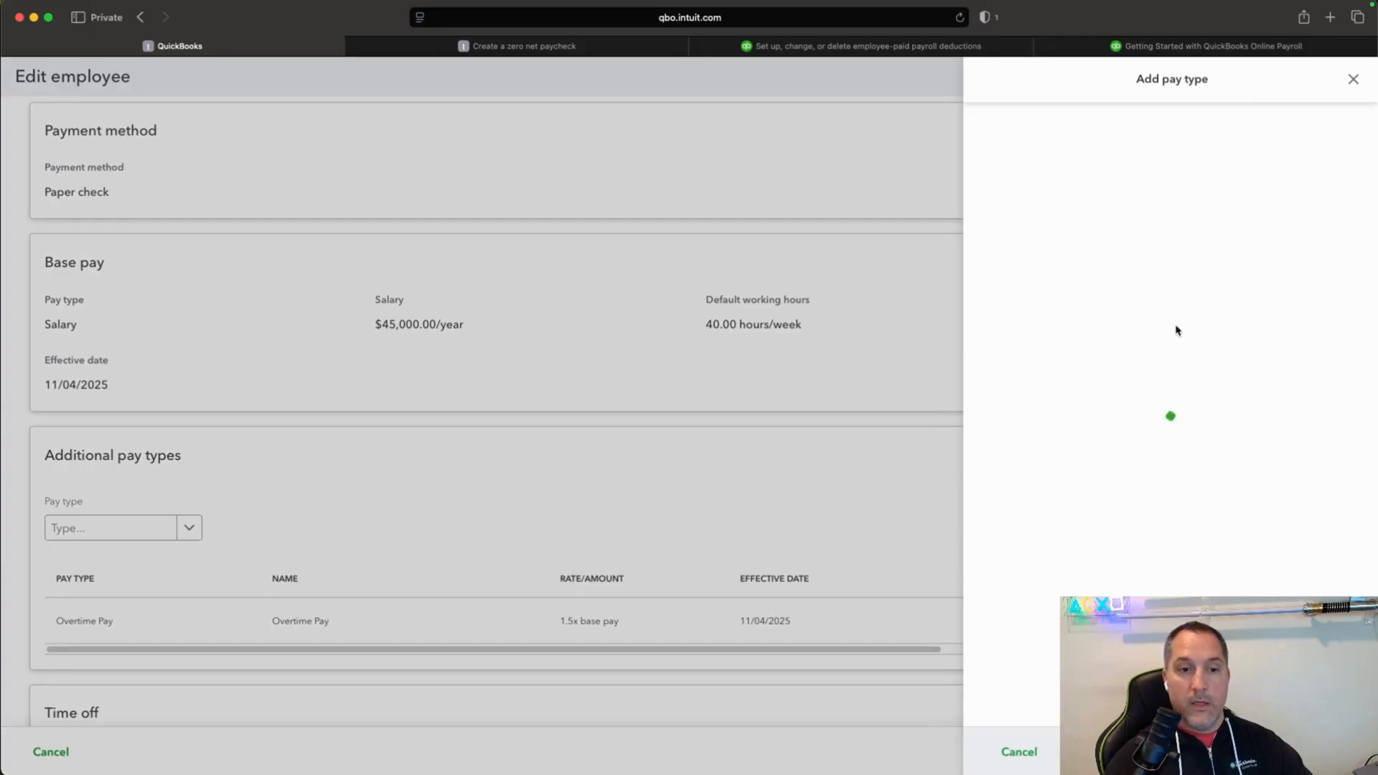
left_click(1350, 152)
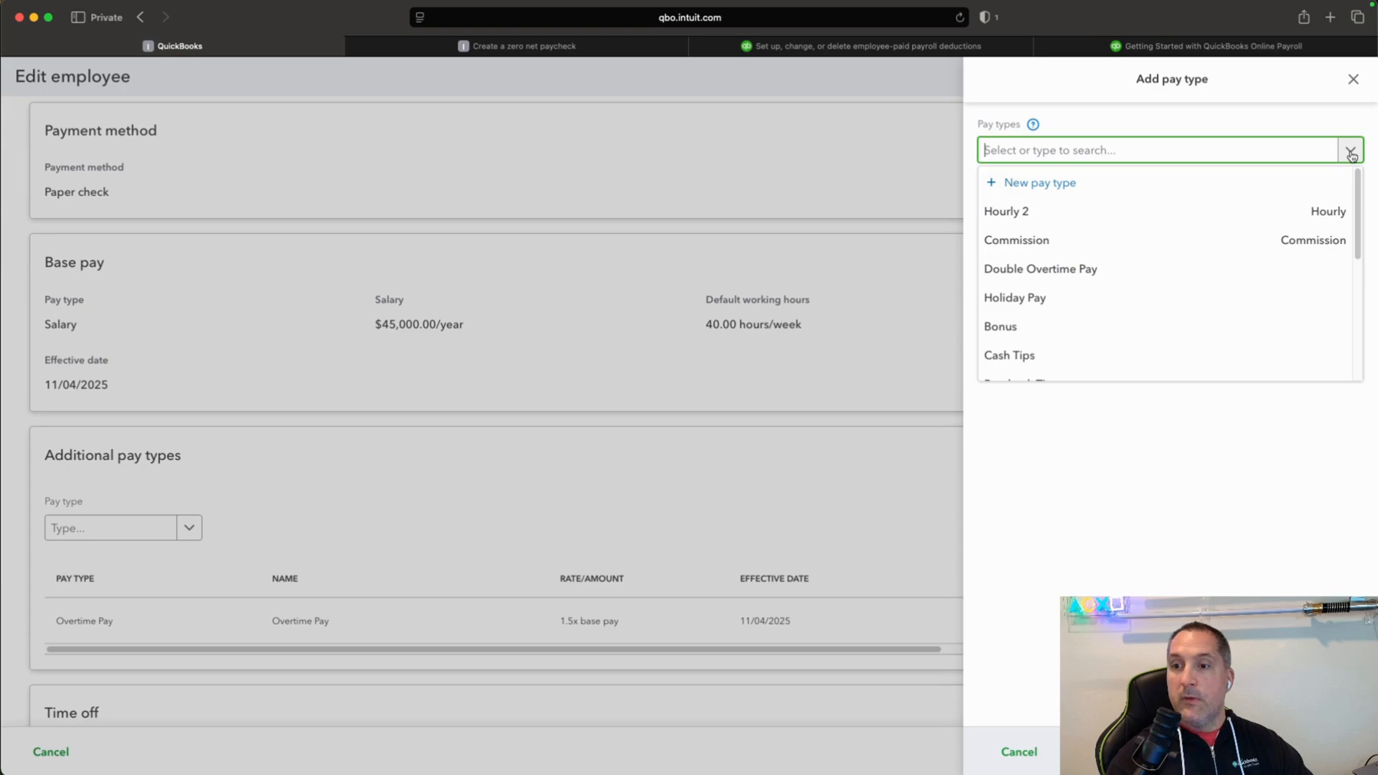
scroll(1218, 236, "down", 5)
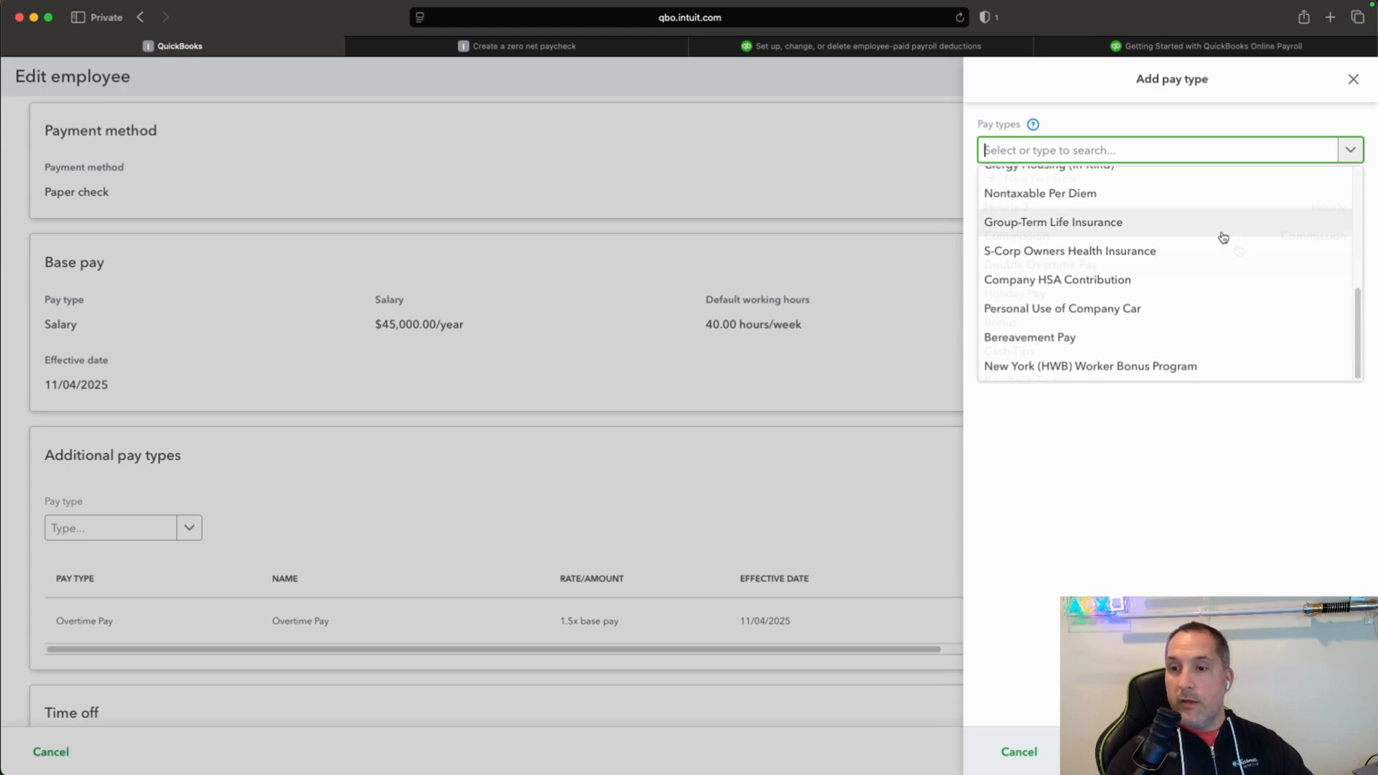
scroll(1224, 238, "up", 5)
left_click(1032, 184)
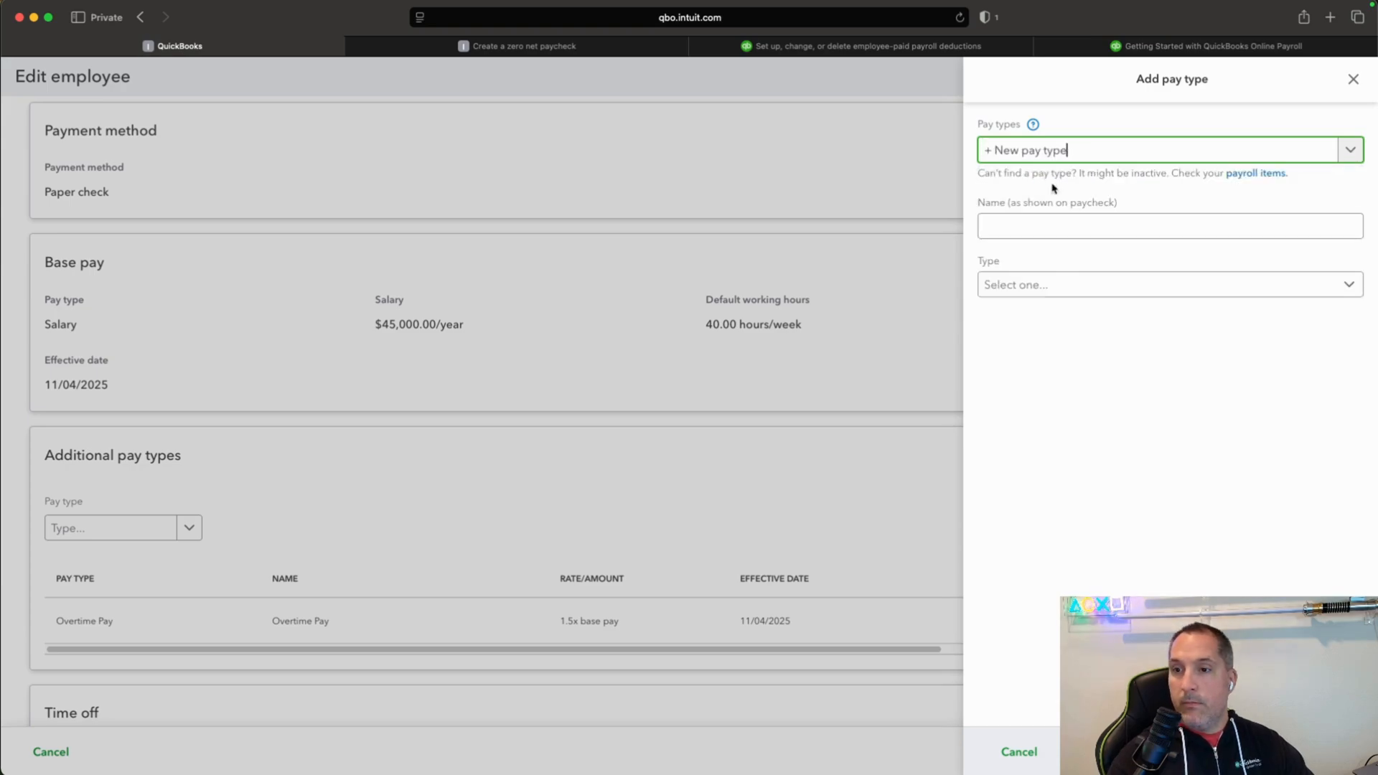
left_click(1127, 226)
type("Other Earni")
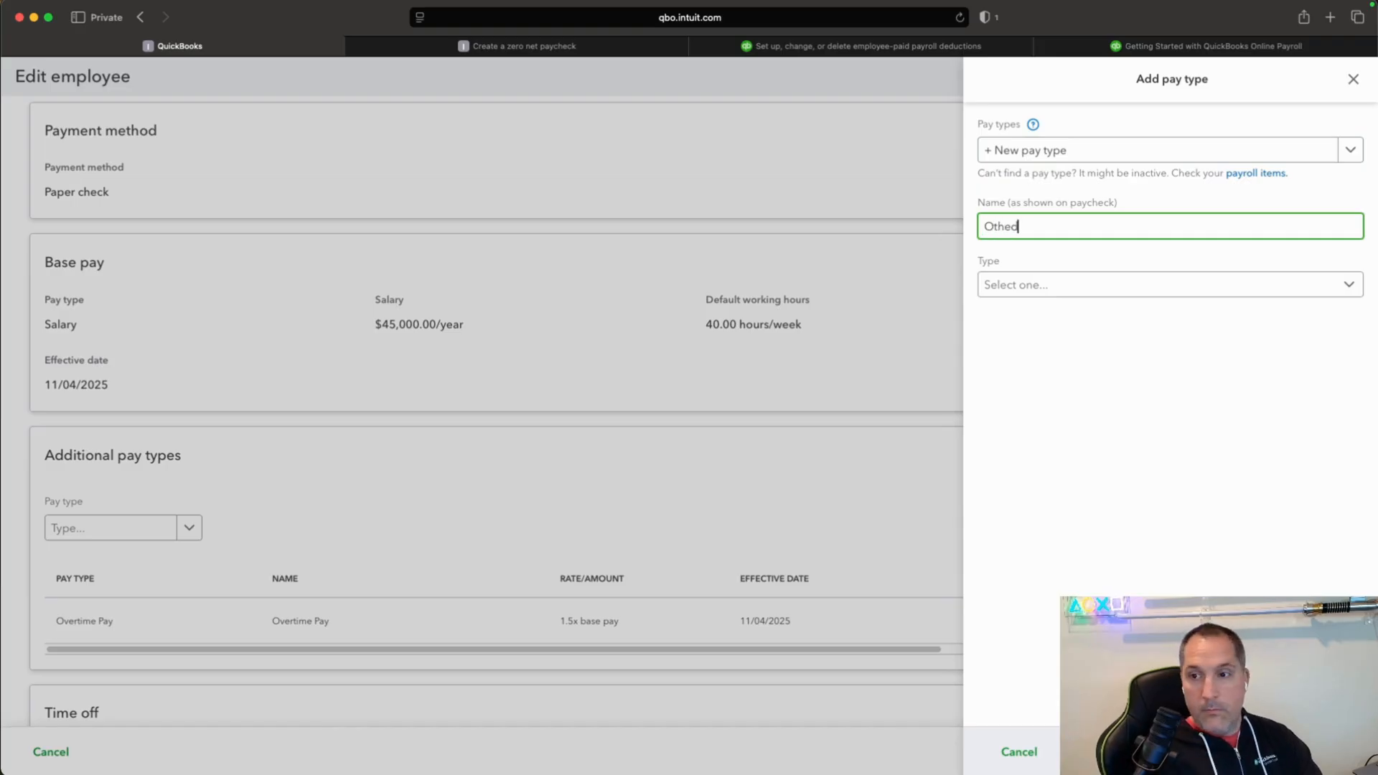
type("ngs")
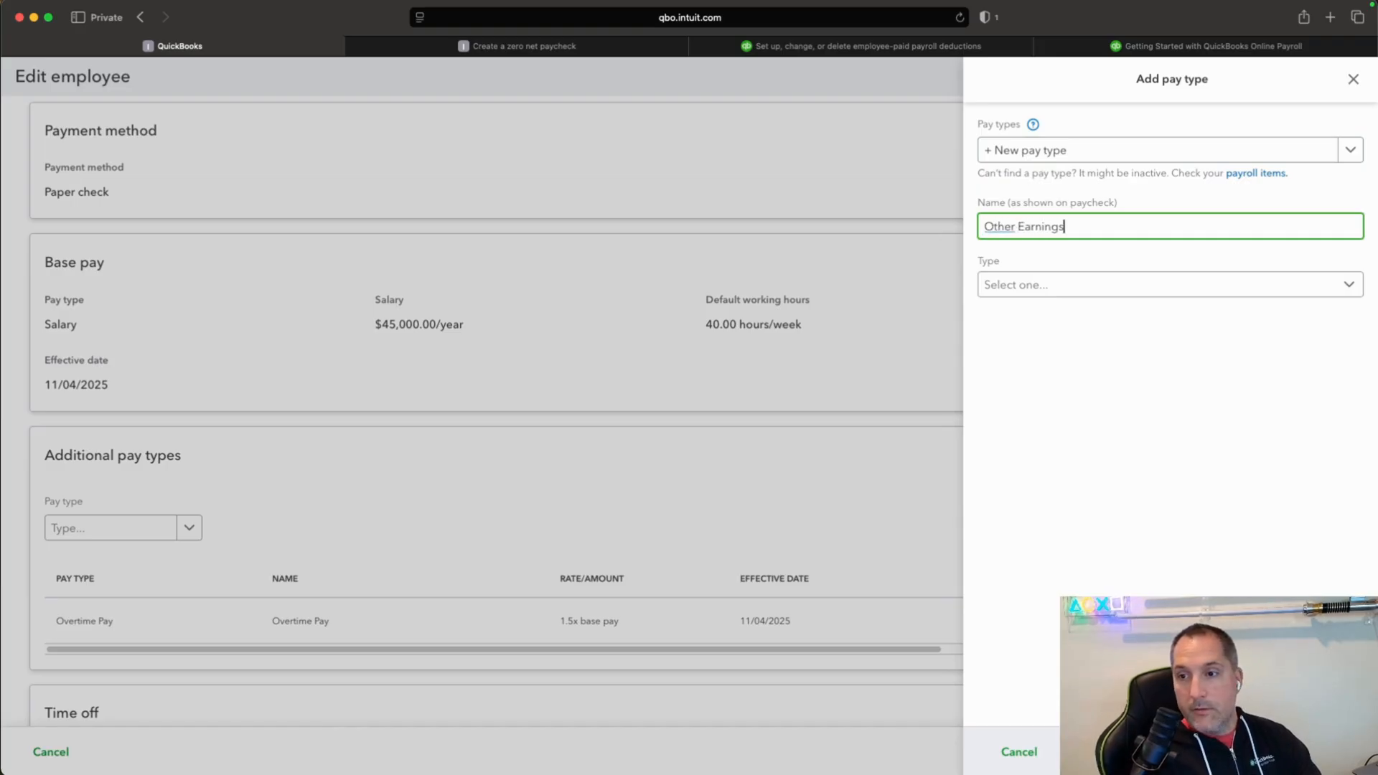
key("Tab")
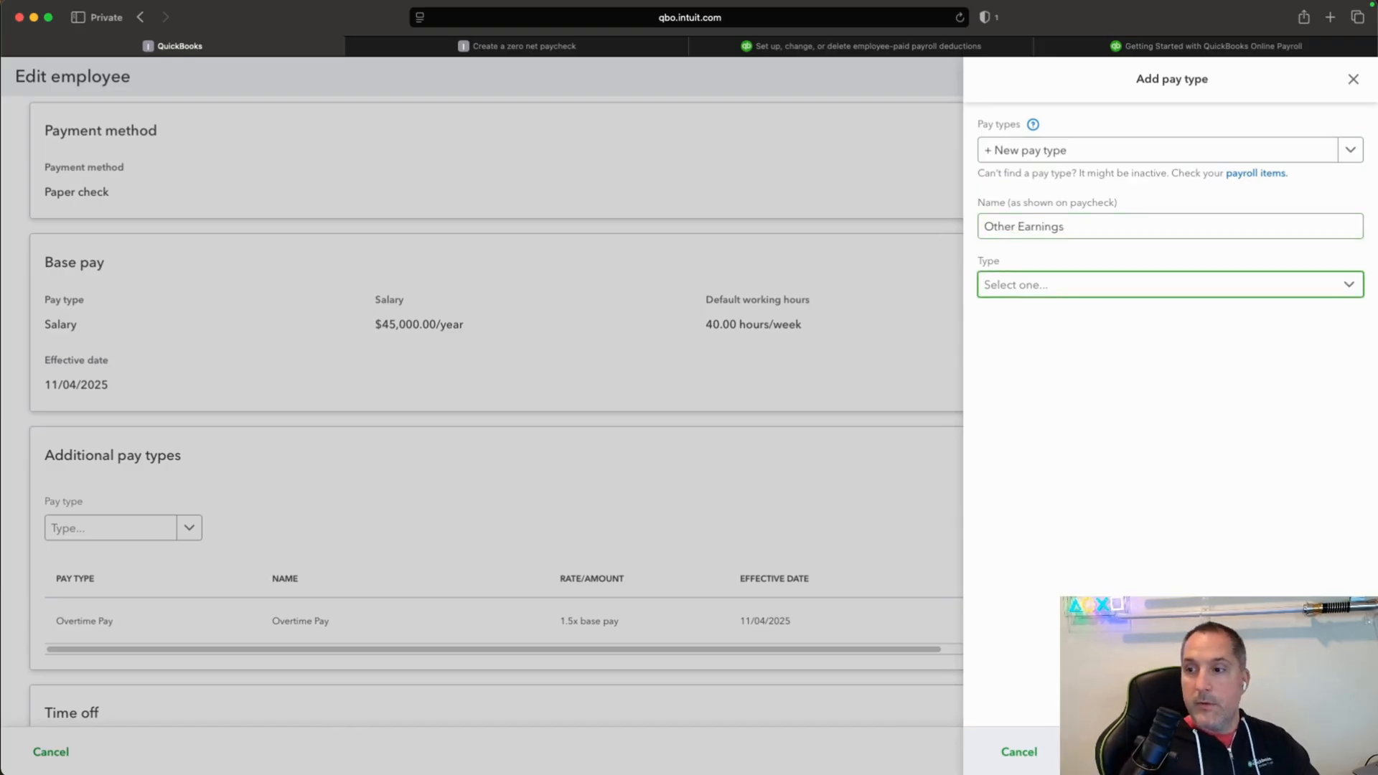
left_click(1352, 288)
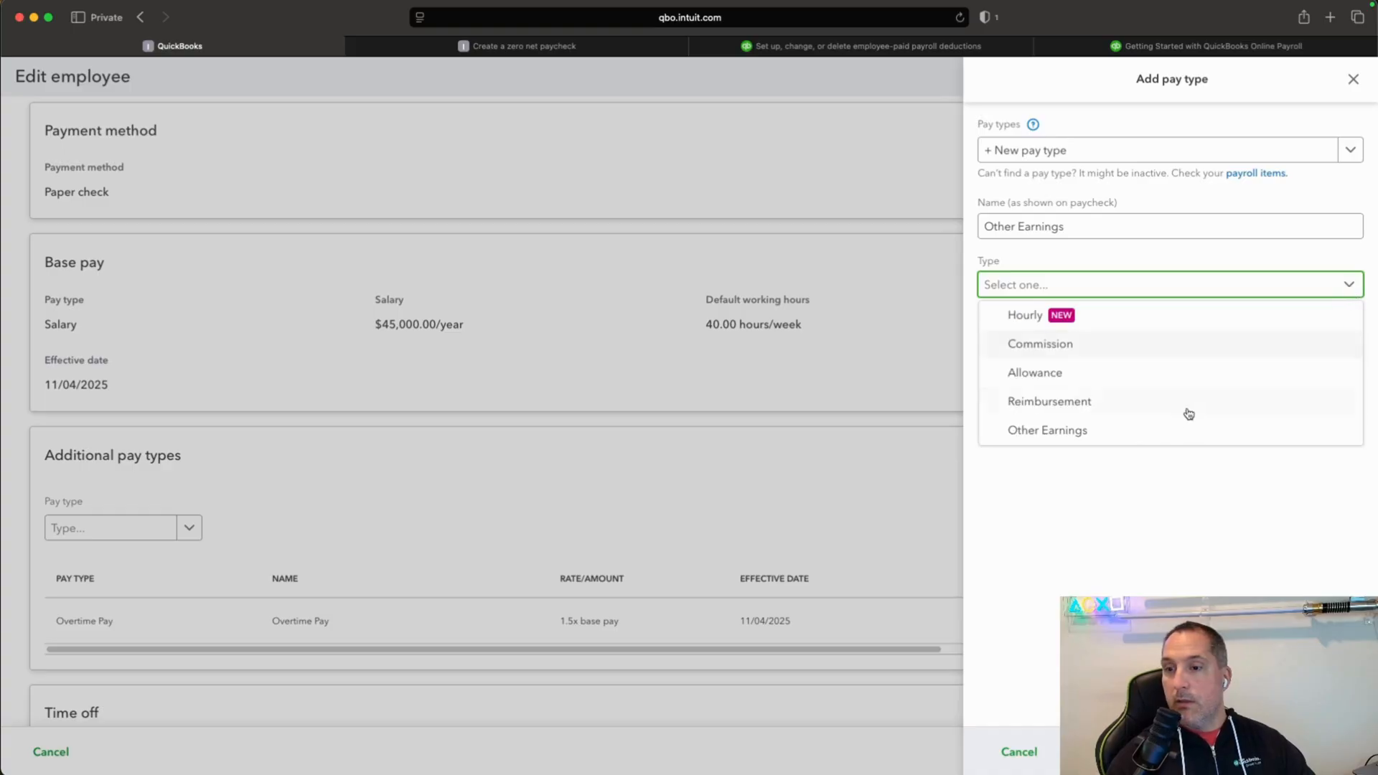
left_click(1118, 438)
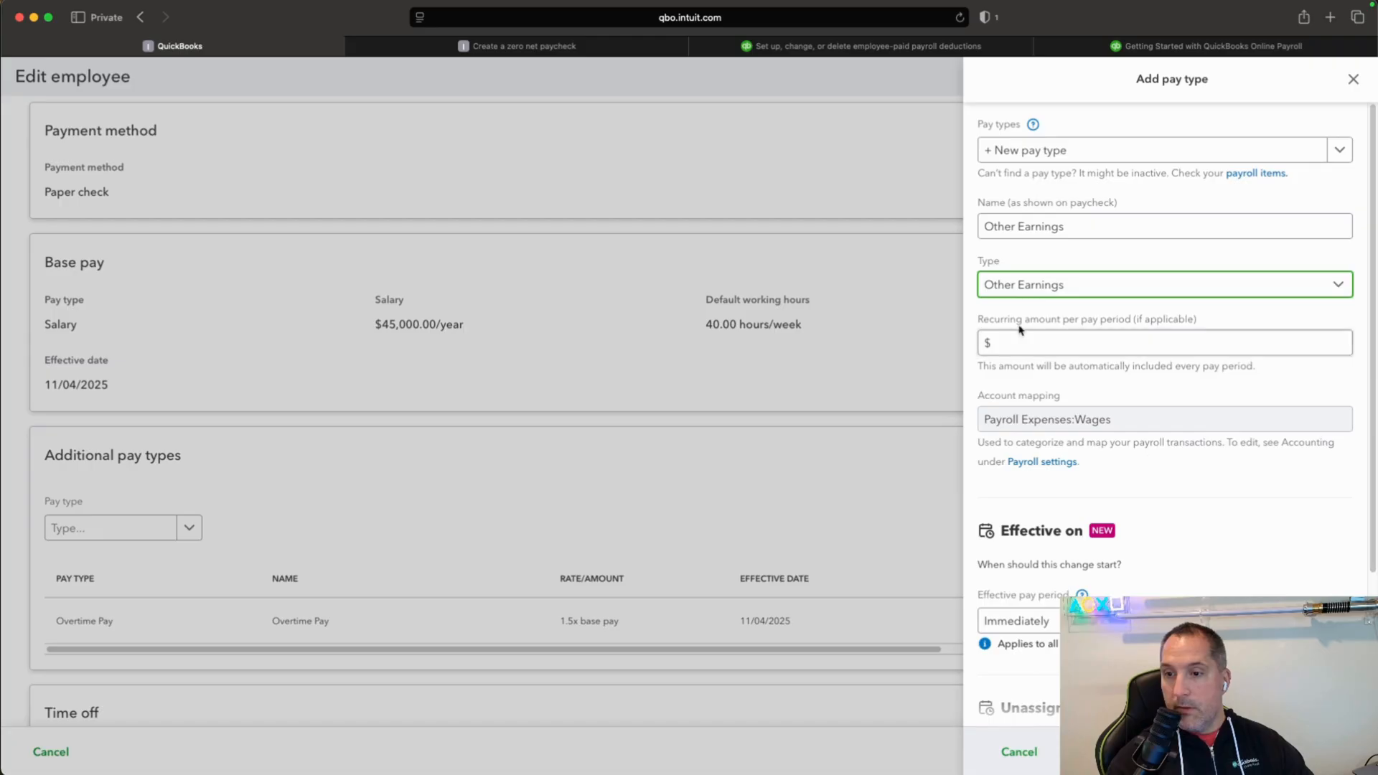
Set the Other Earnings pay type's recurring amount per pay period to $0.00 and save it with the employee profile.
left_click(1047, 344)
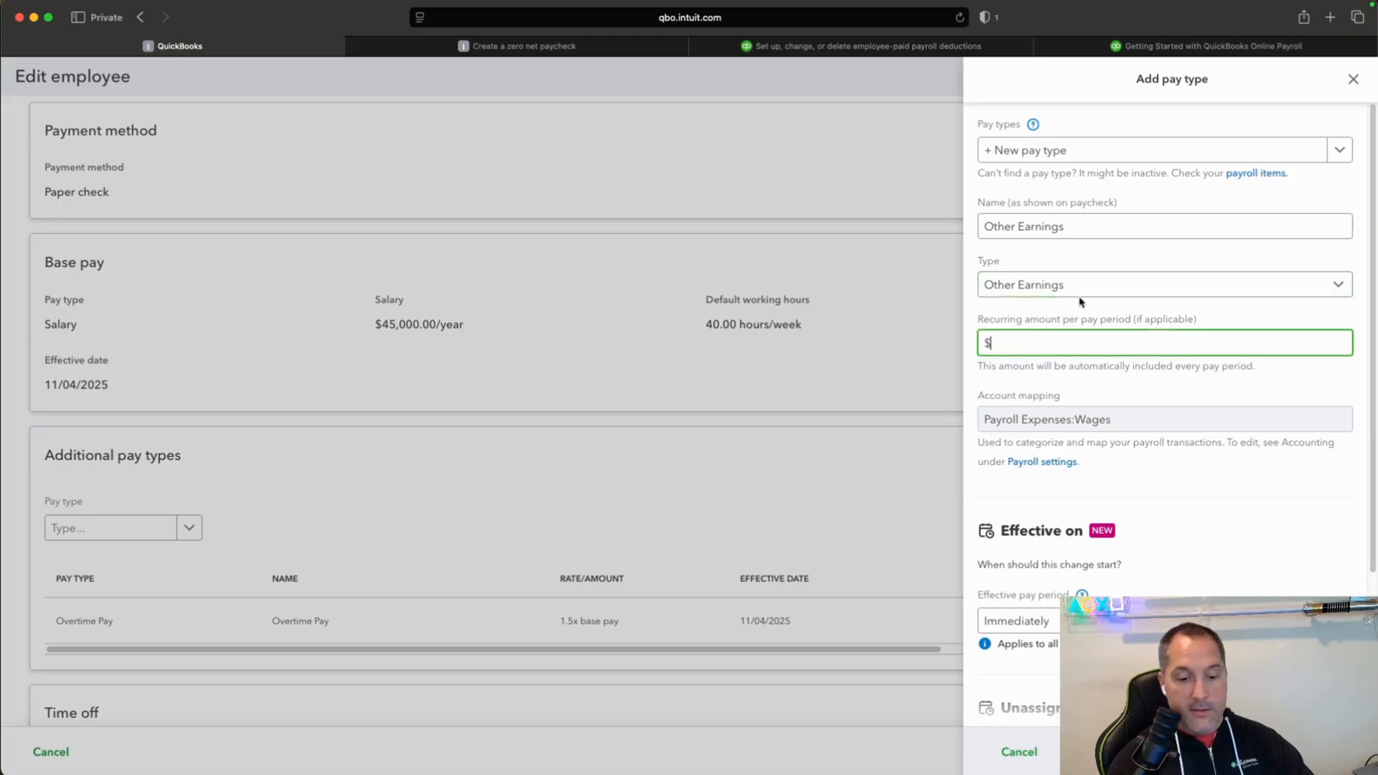
type("0.00")
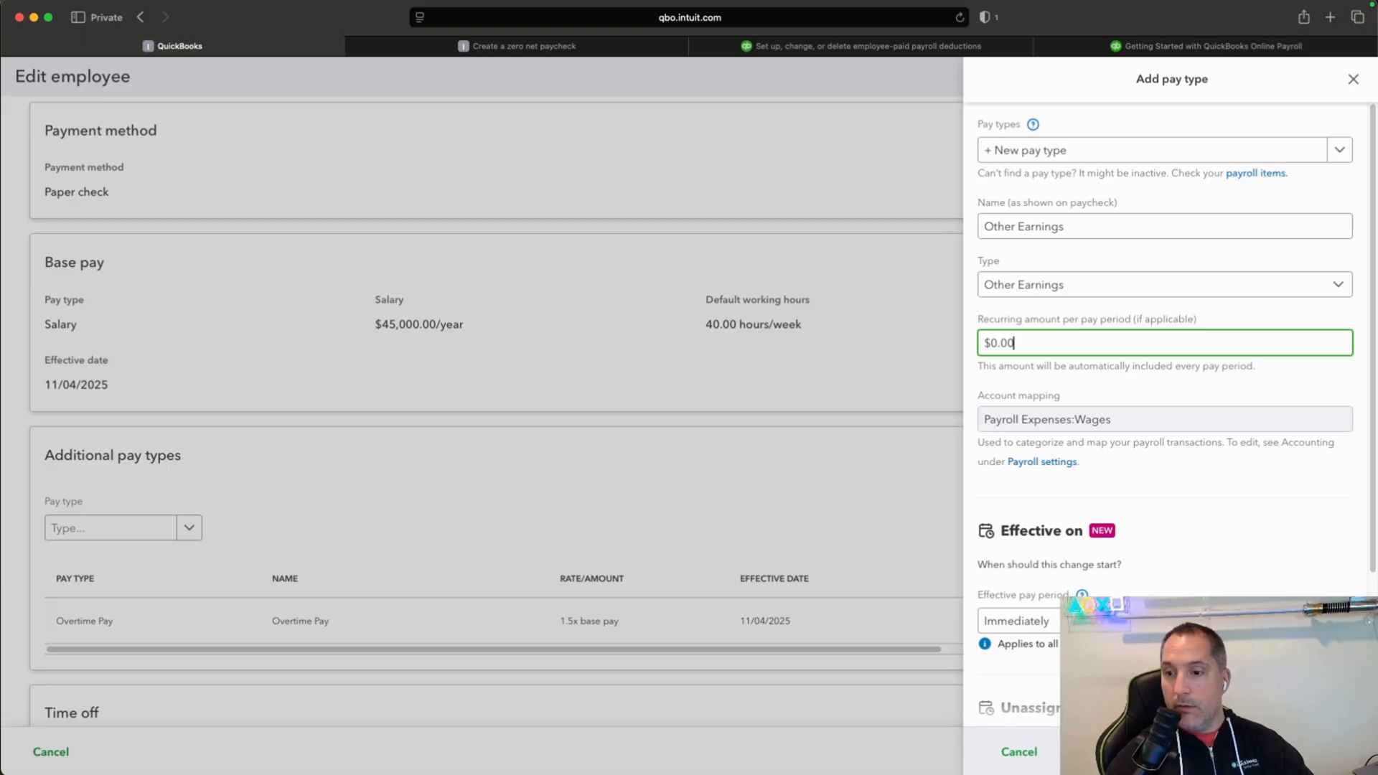
scroll(1272, 531, "down", 3)
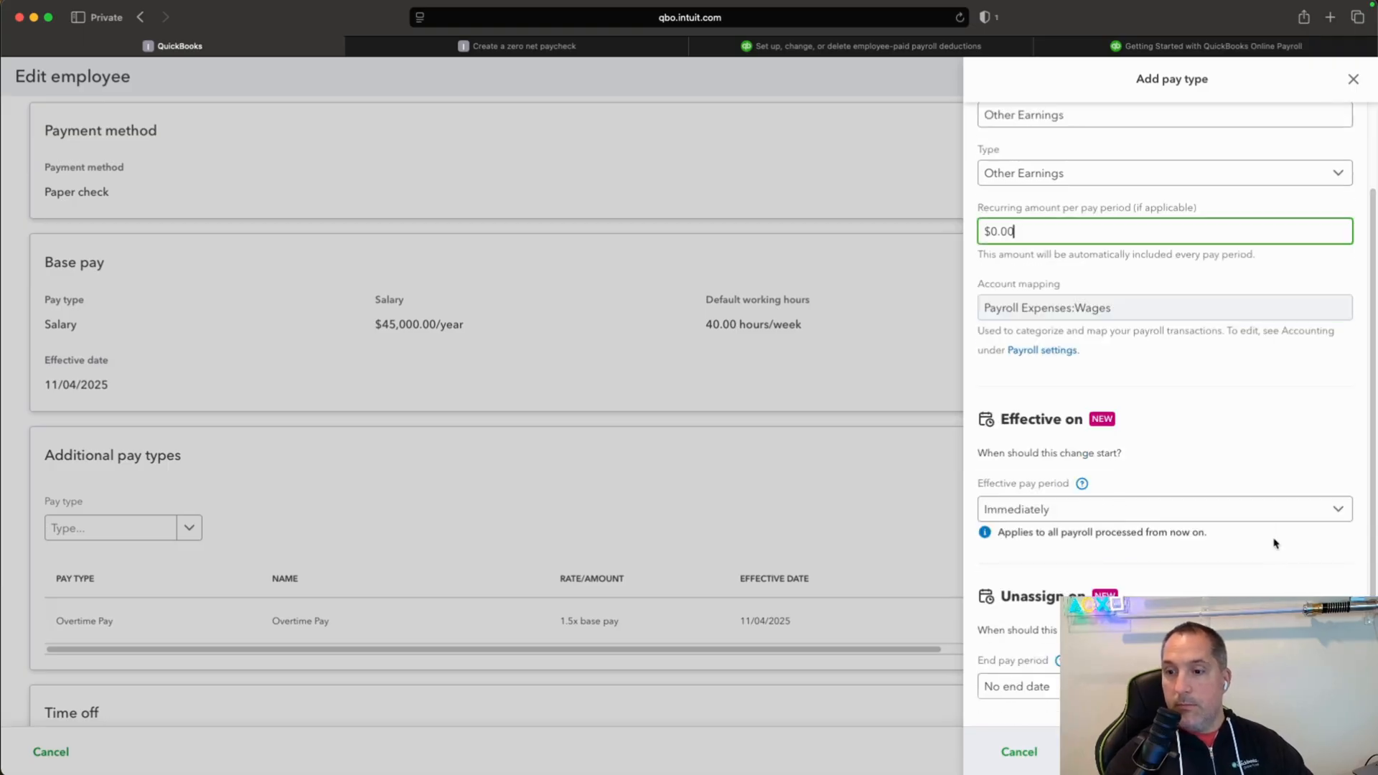
scroll(1276, 543, "down", 3)
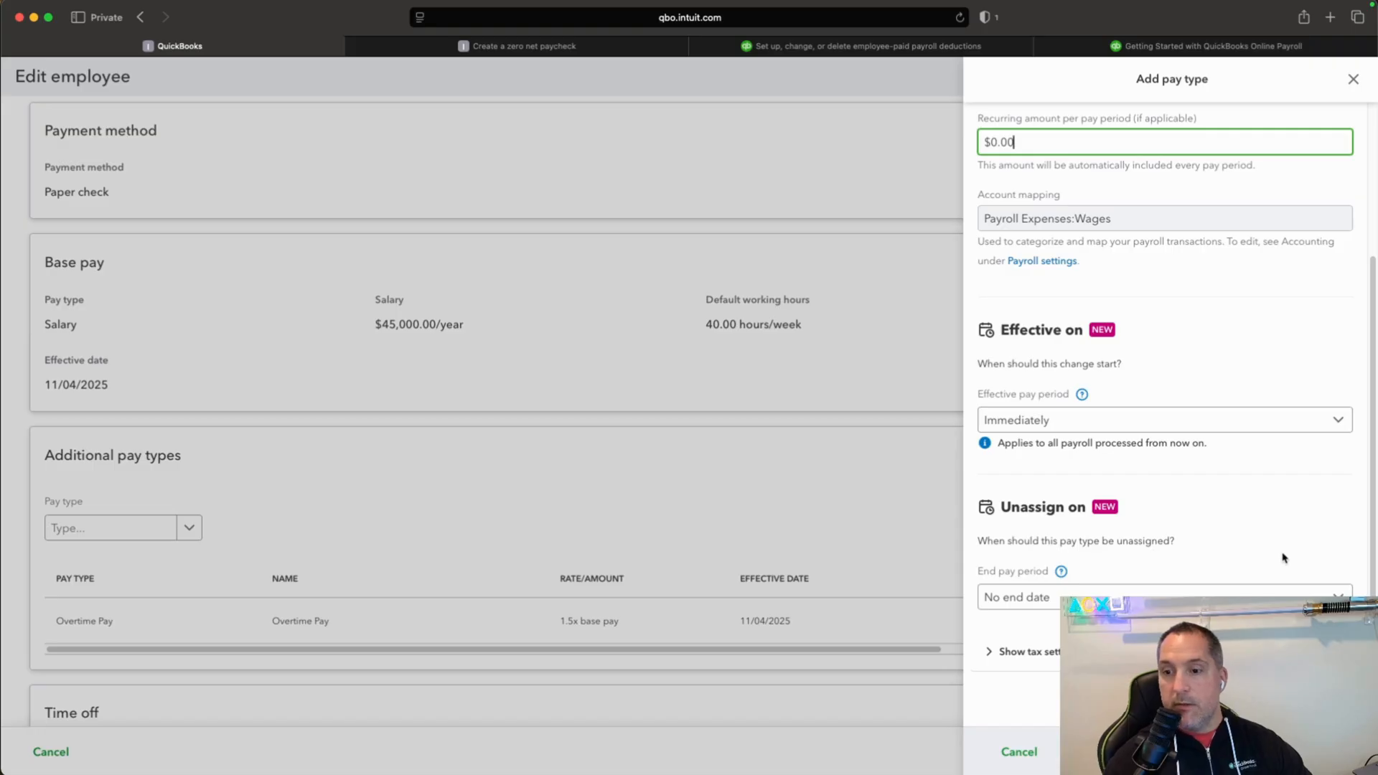
left_click(1325, 752)
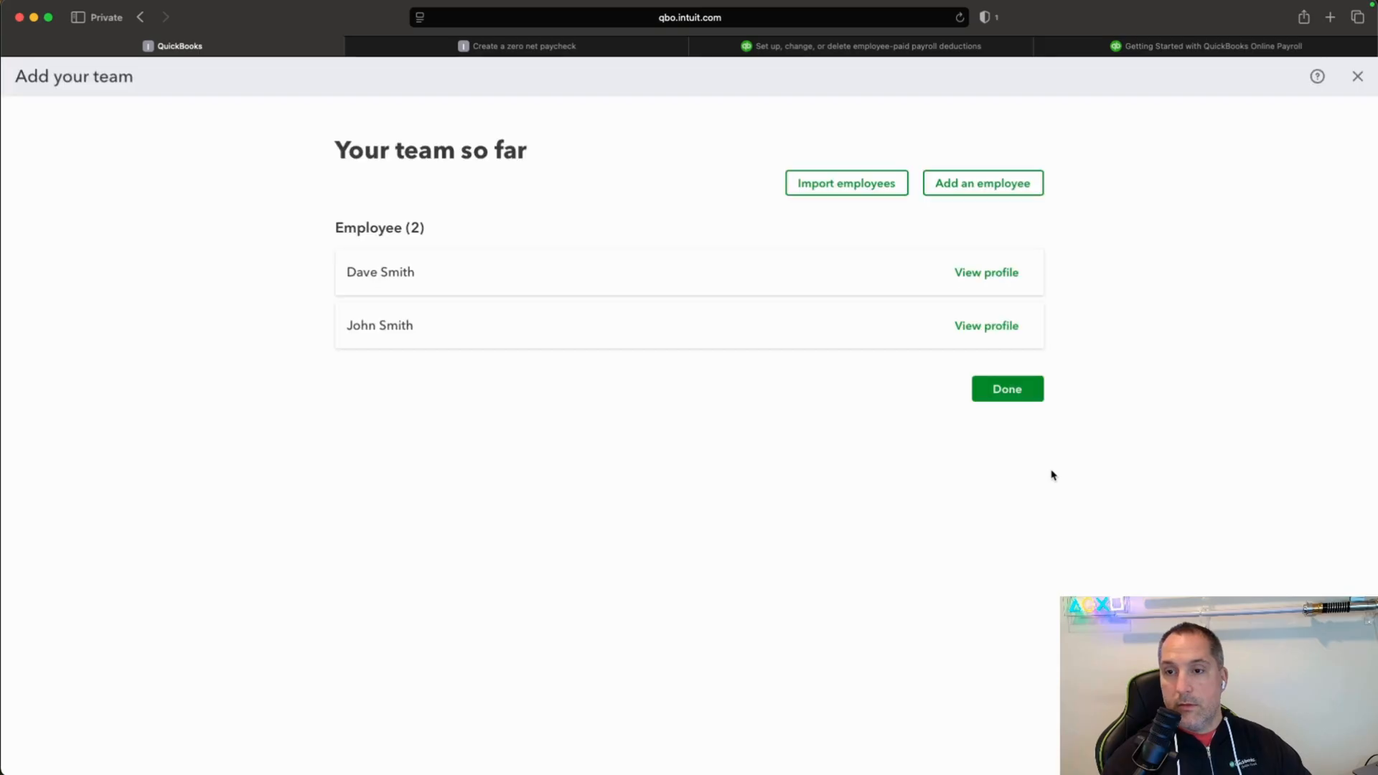
Finish adding the team and continue to the payroll setup tasks.
left_click(1020, 402)
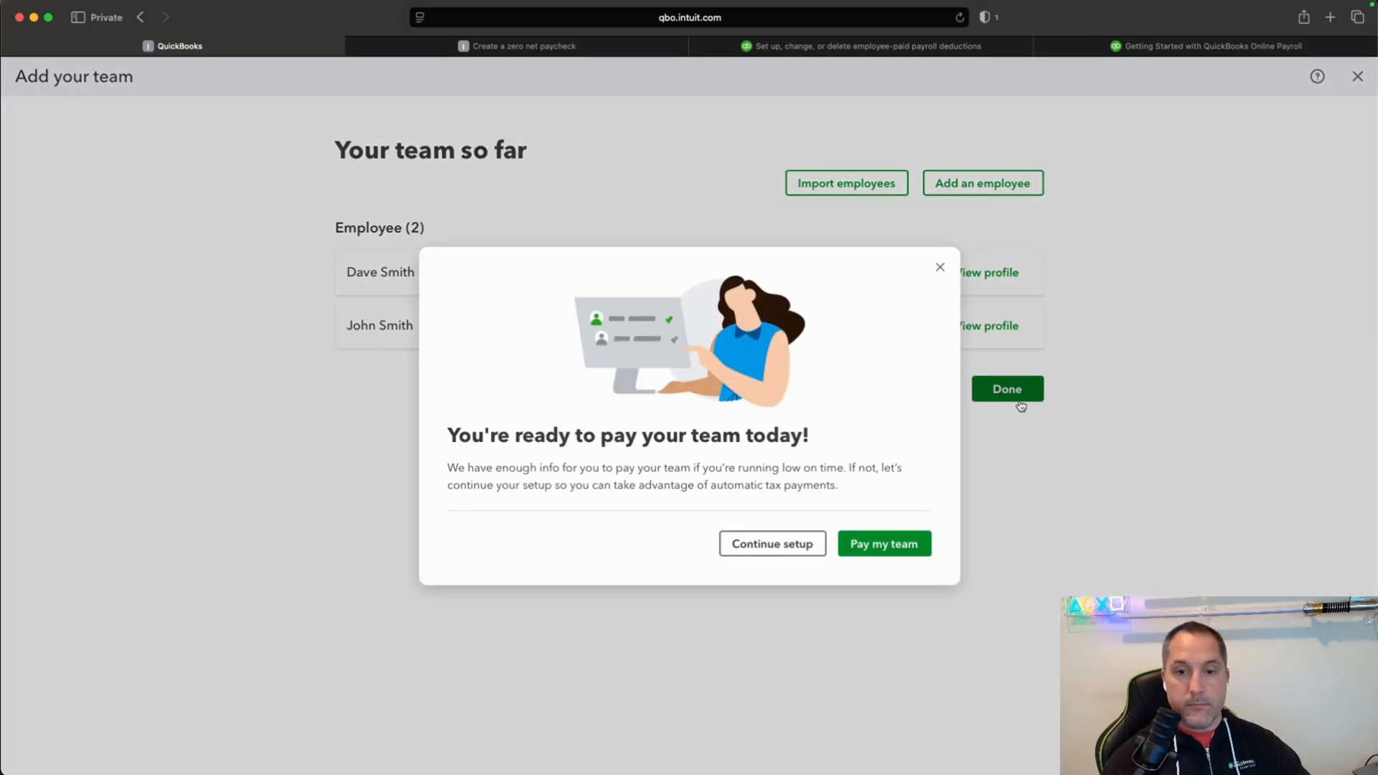
left_click(780, 550)
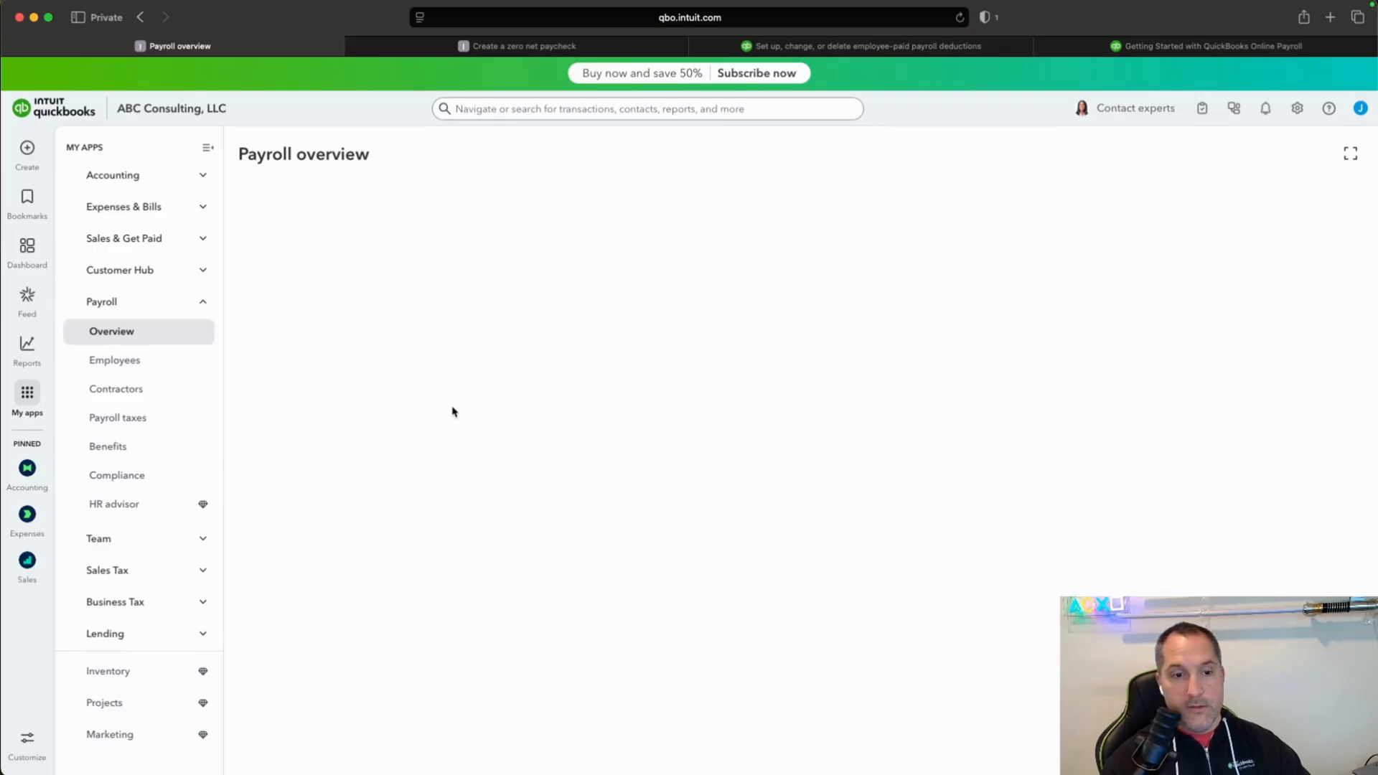
scroll(456, 409, "down", 5)
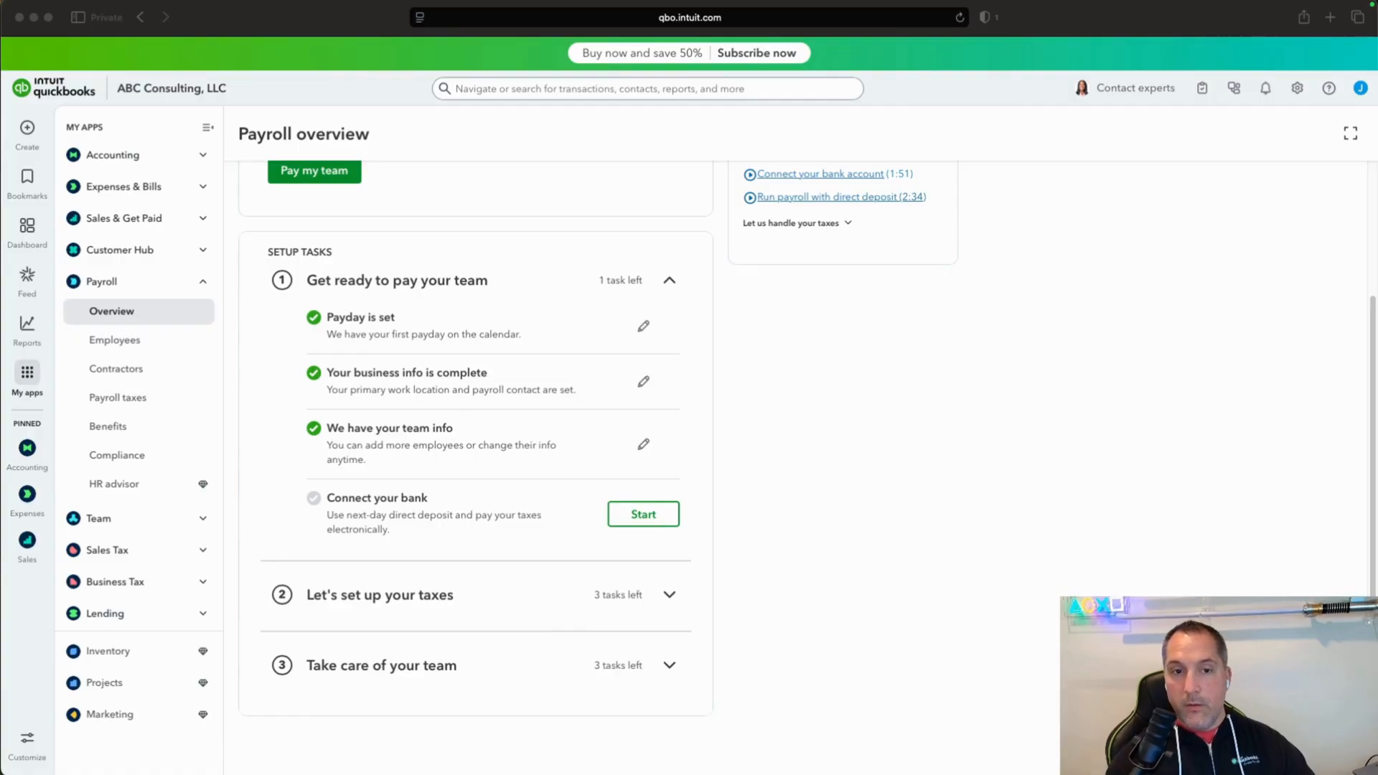
Look at the Connect your bank setup form, choosing to save and leave it unfinished.
left_click(329, 499)
left_click(652, 520)
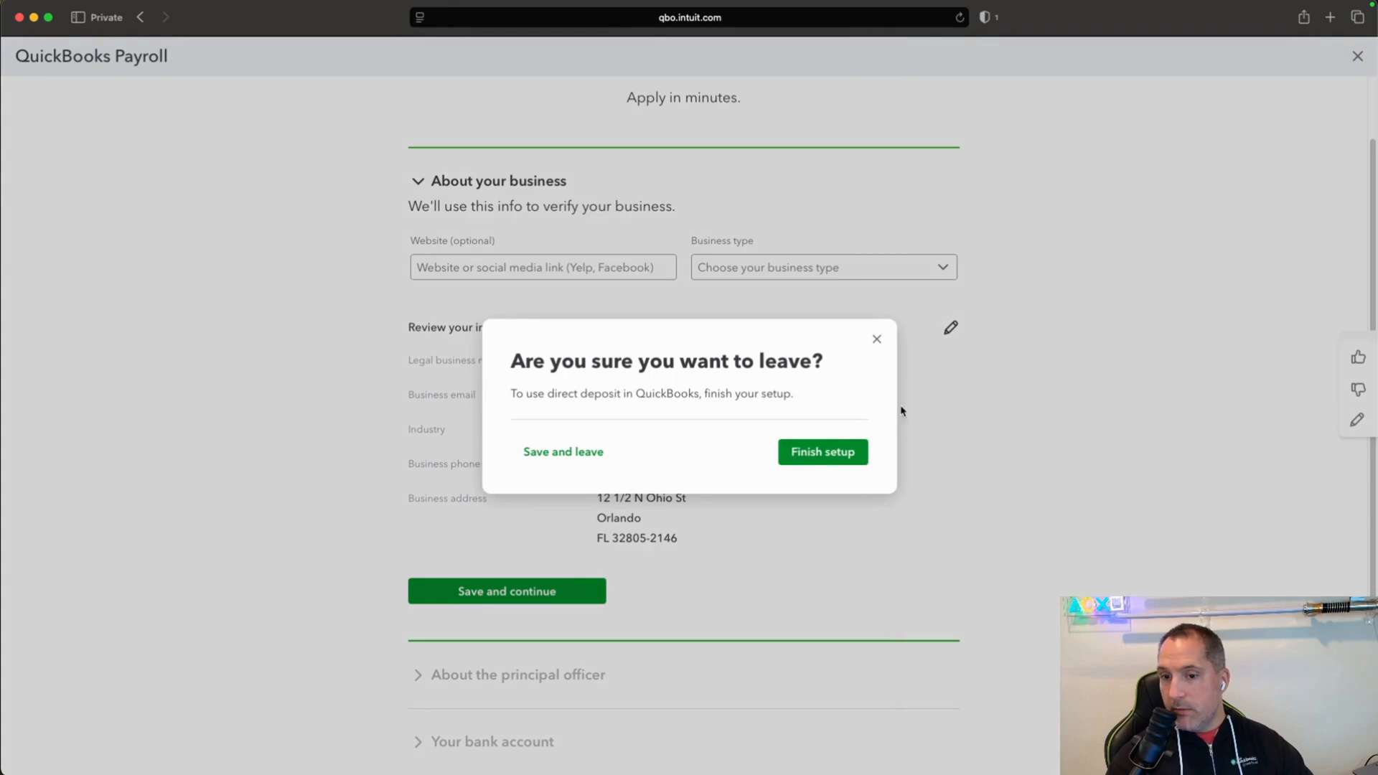
left_click(599, 454)
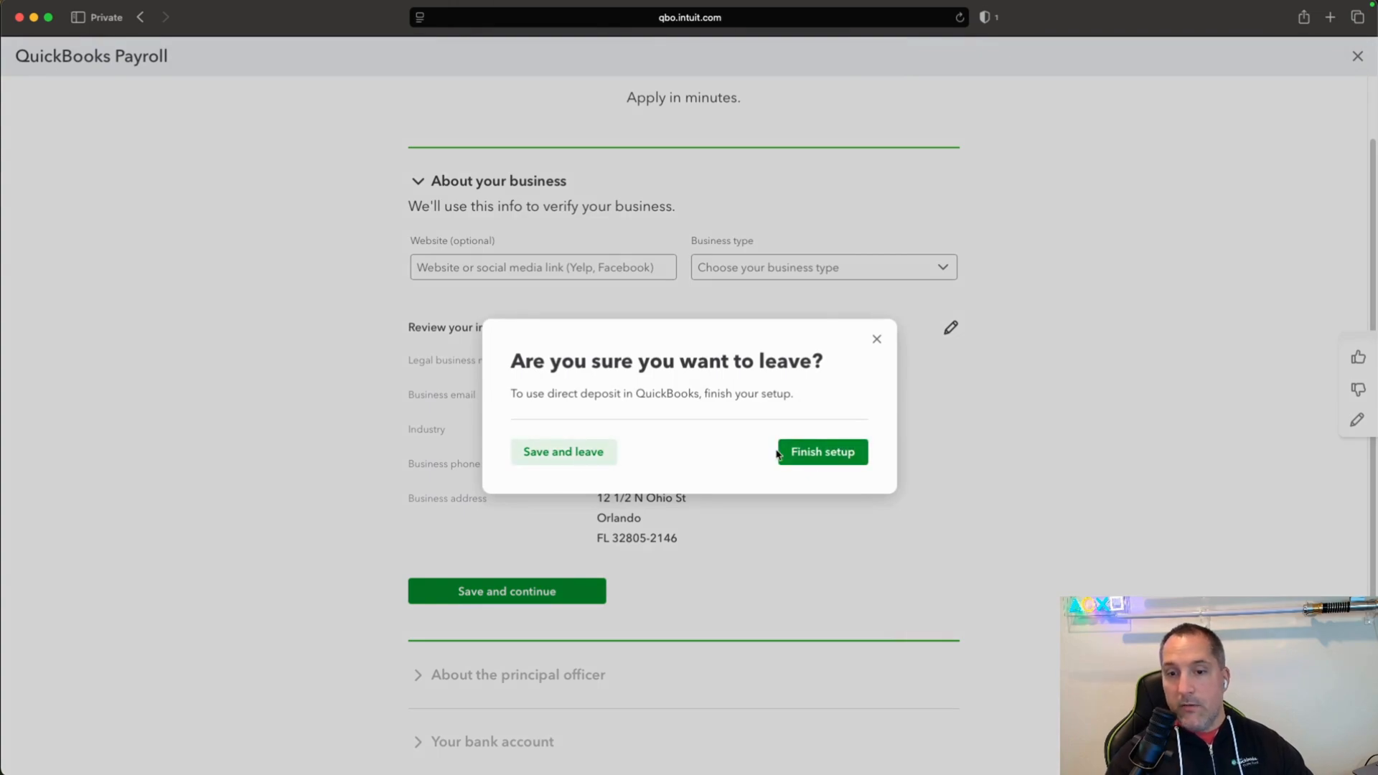
Review the setup tasks for taxes, taking care of the team, and getting ready to pay the team.
scroll(777, 455, "down", 2)
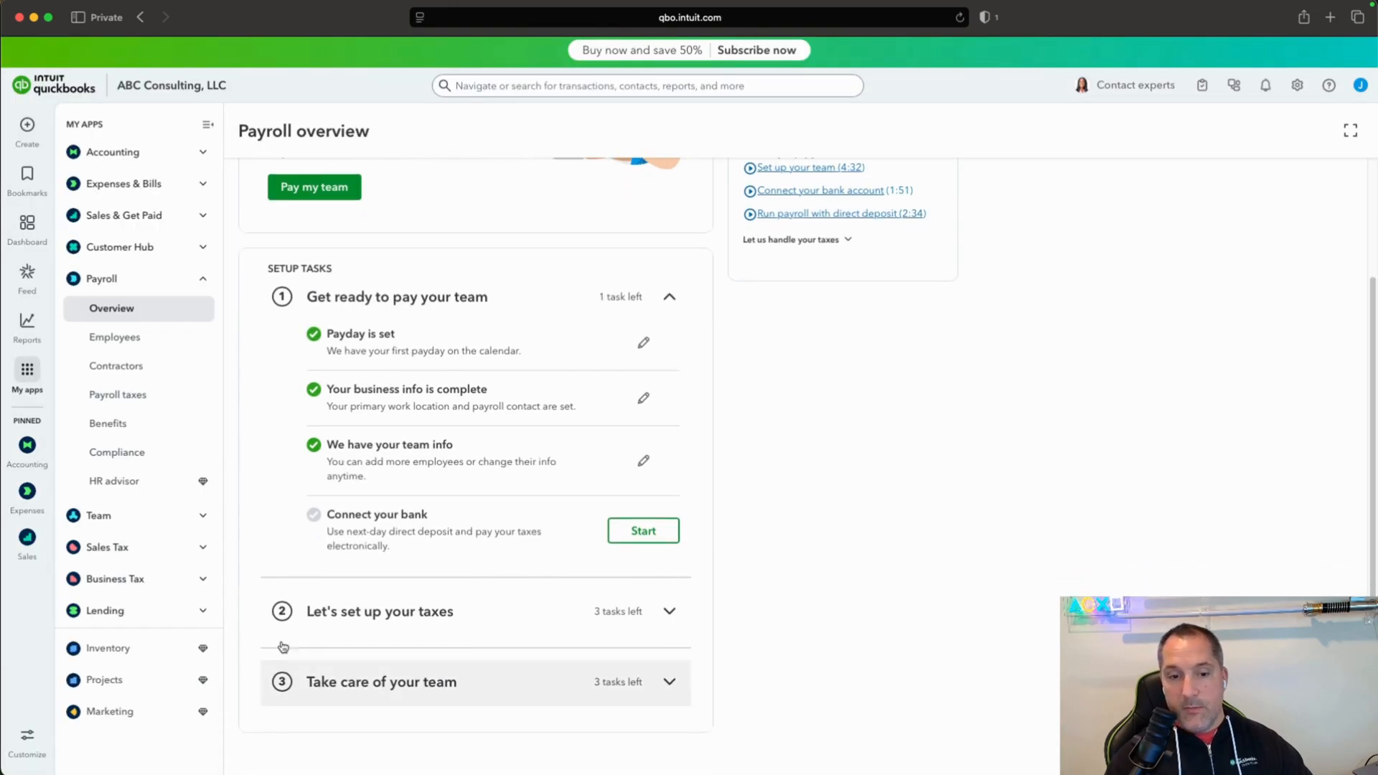
left_click(675, 618)
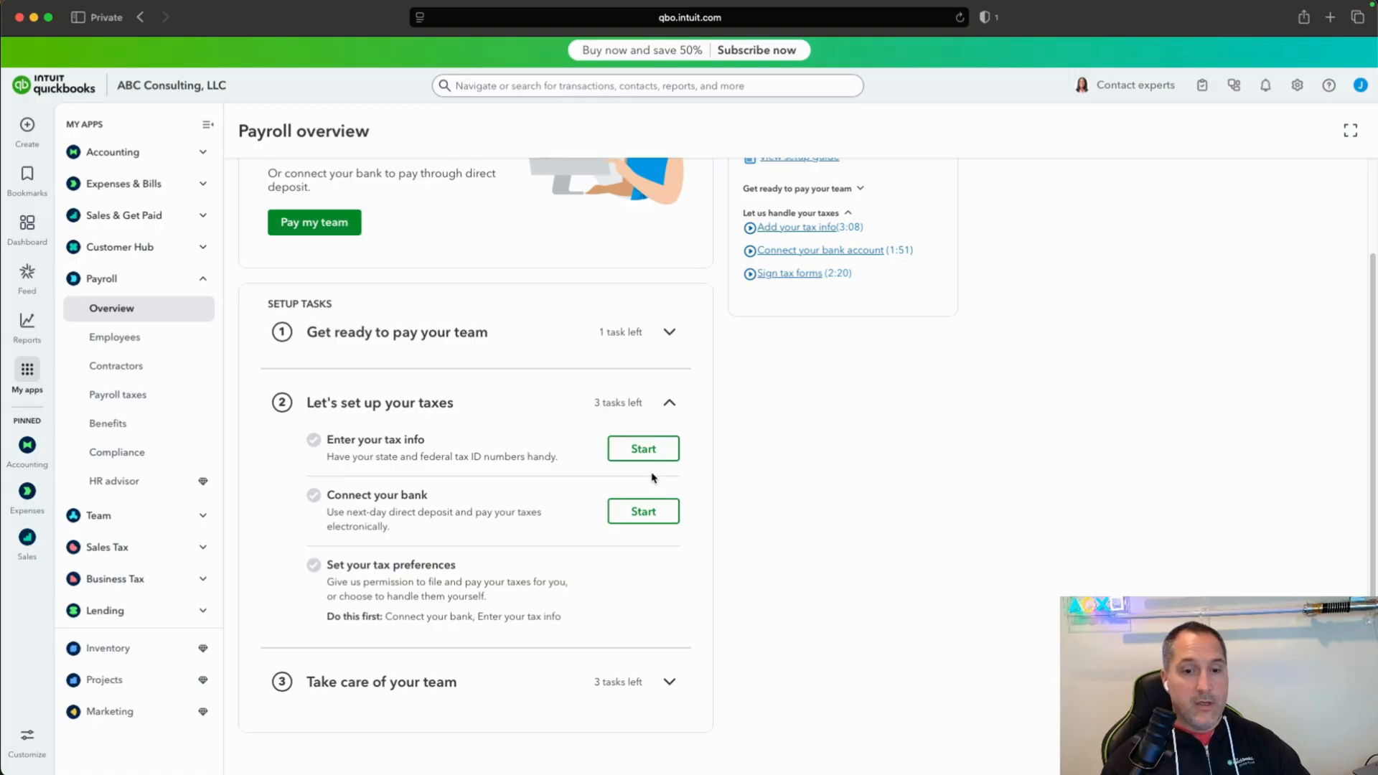
left_click(667, 685)
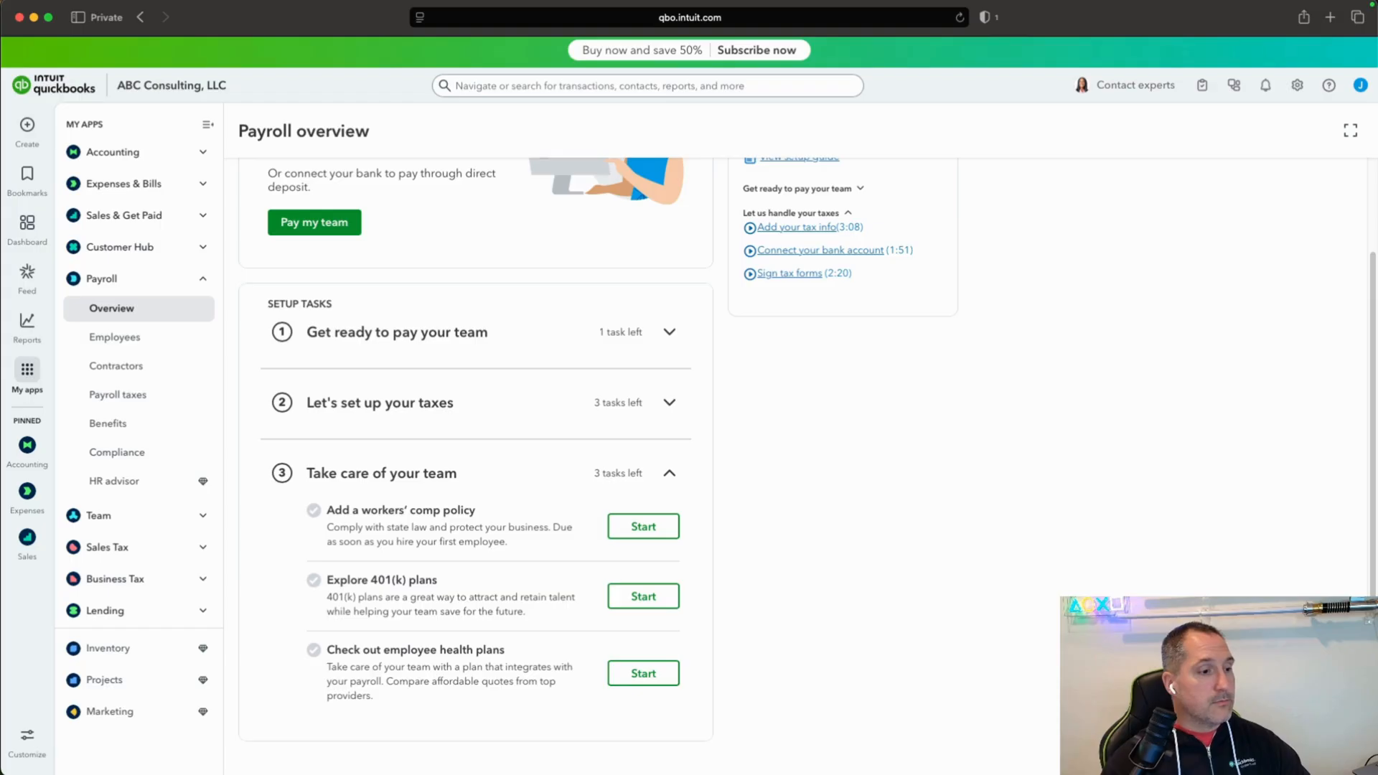
left_click(122, 310)
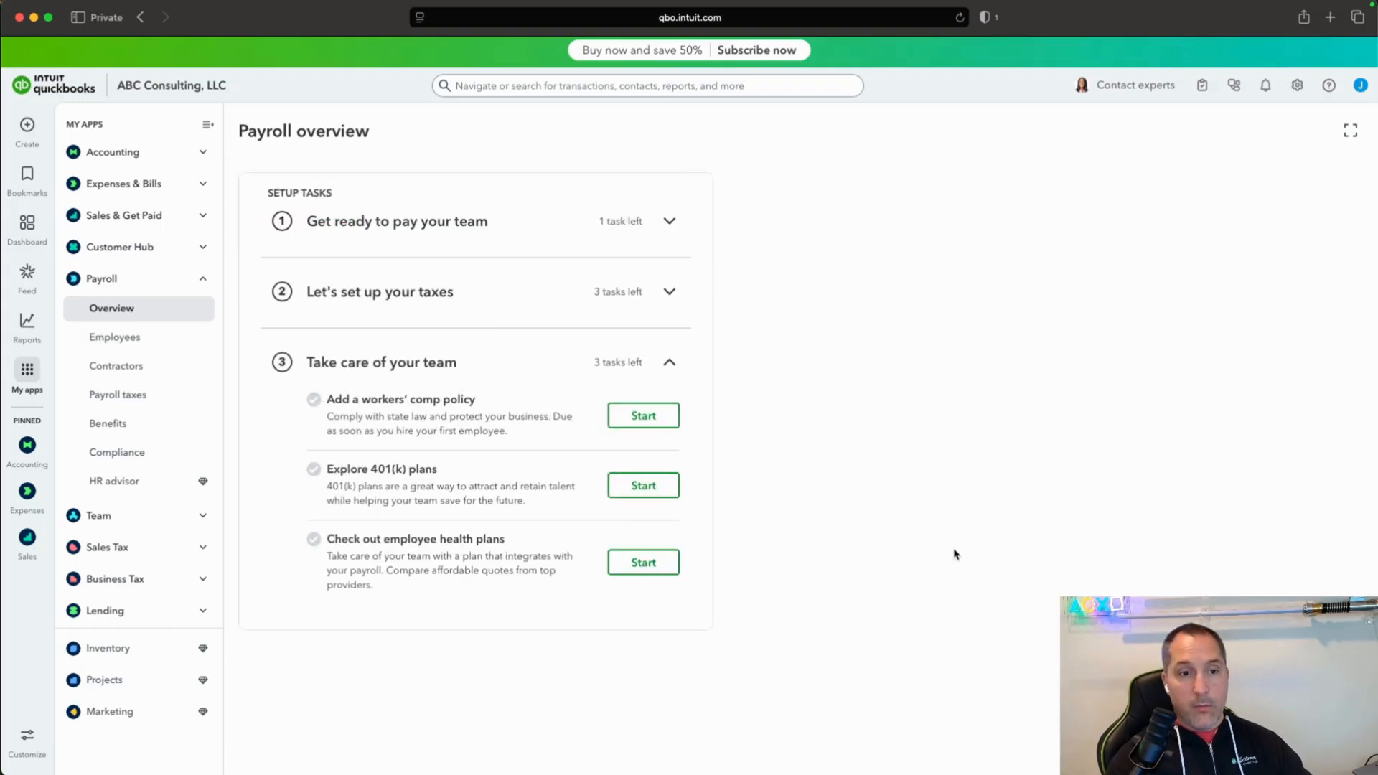
left_click(669, 222)
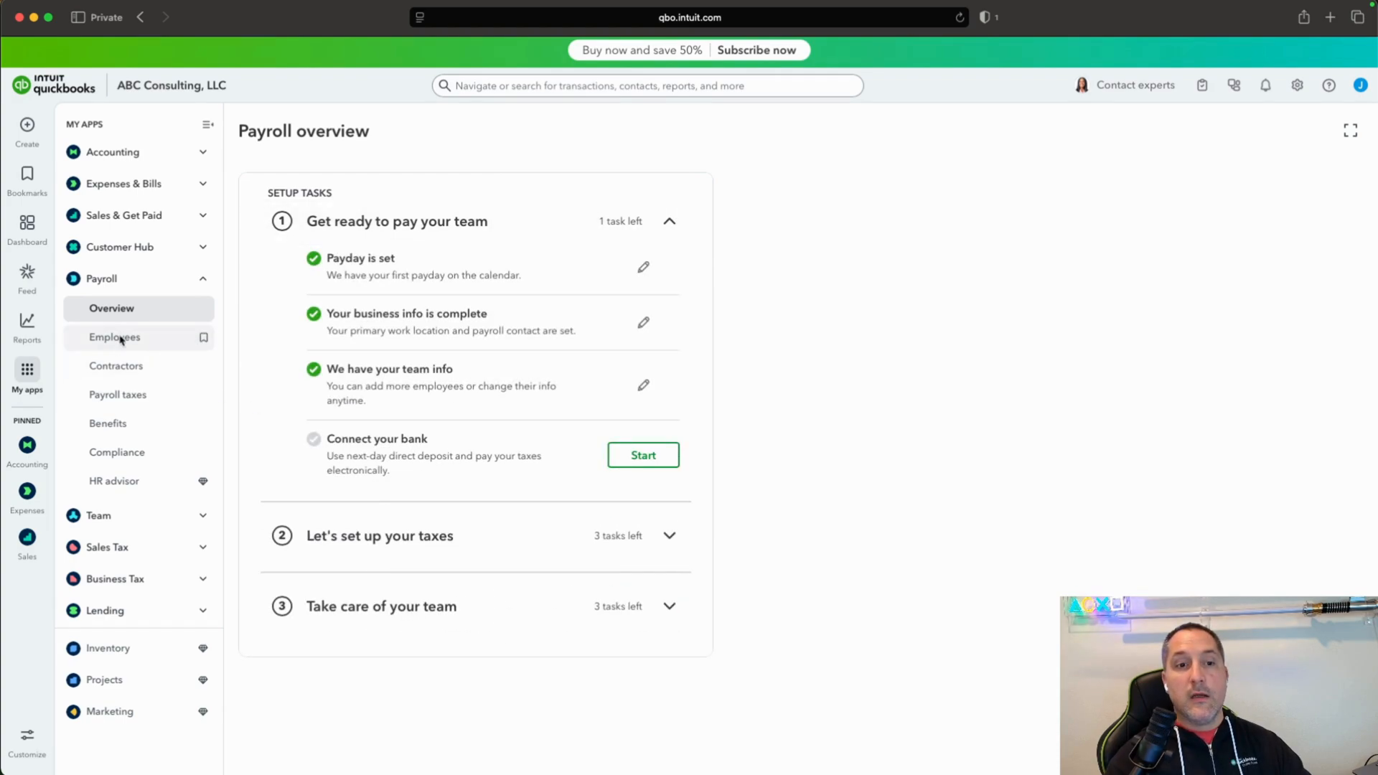
Check the payroll employee list and return to the payroll overview.
left_click(201, 338)
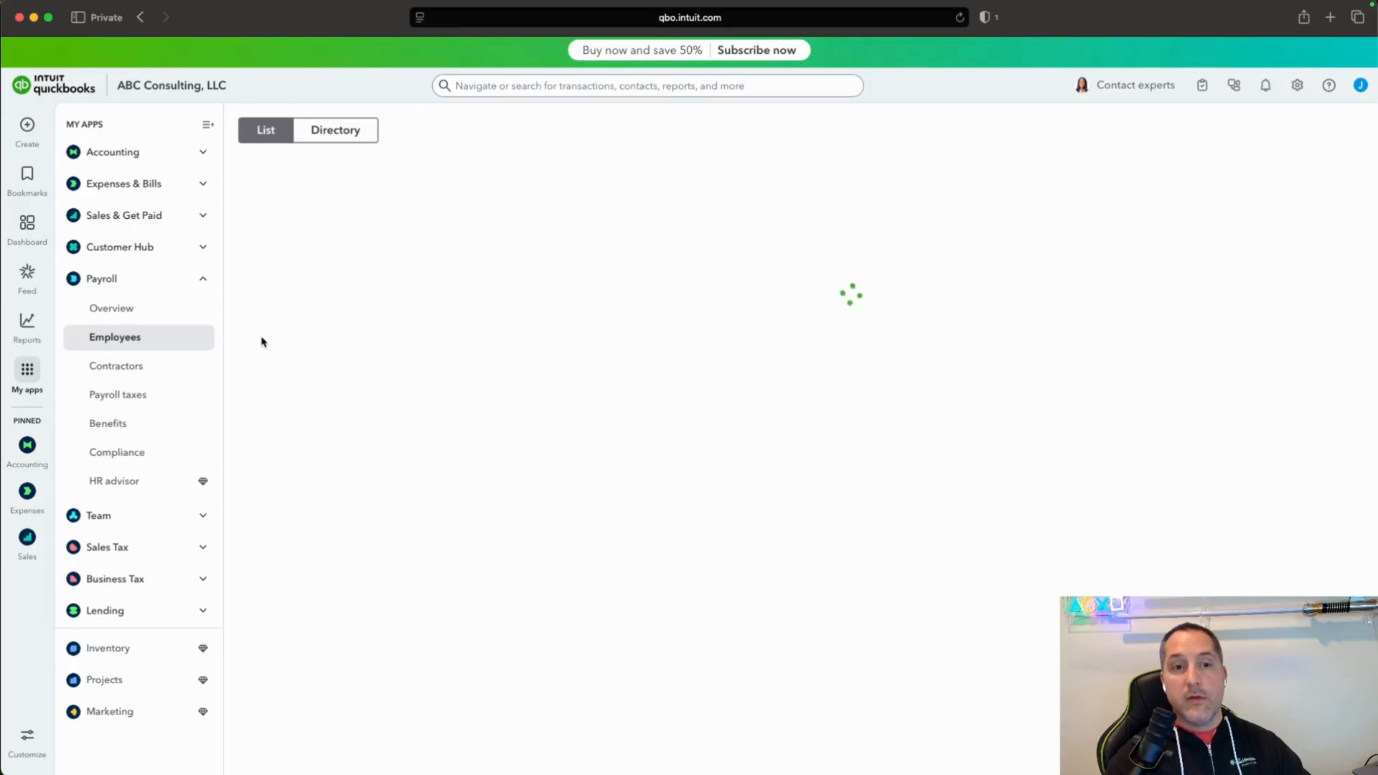
left_click(110, 287)
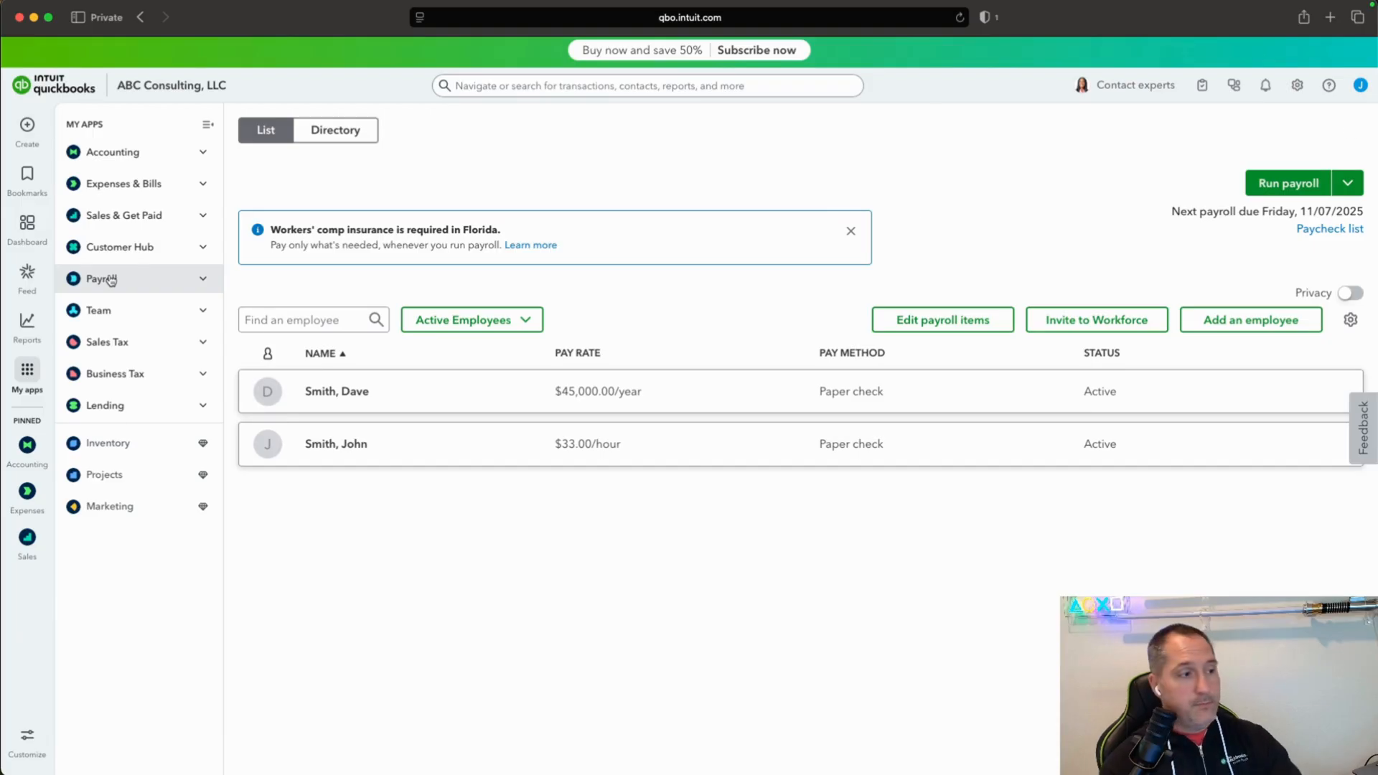
left_click(111, 280)
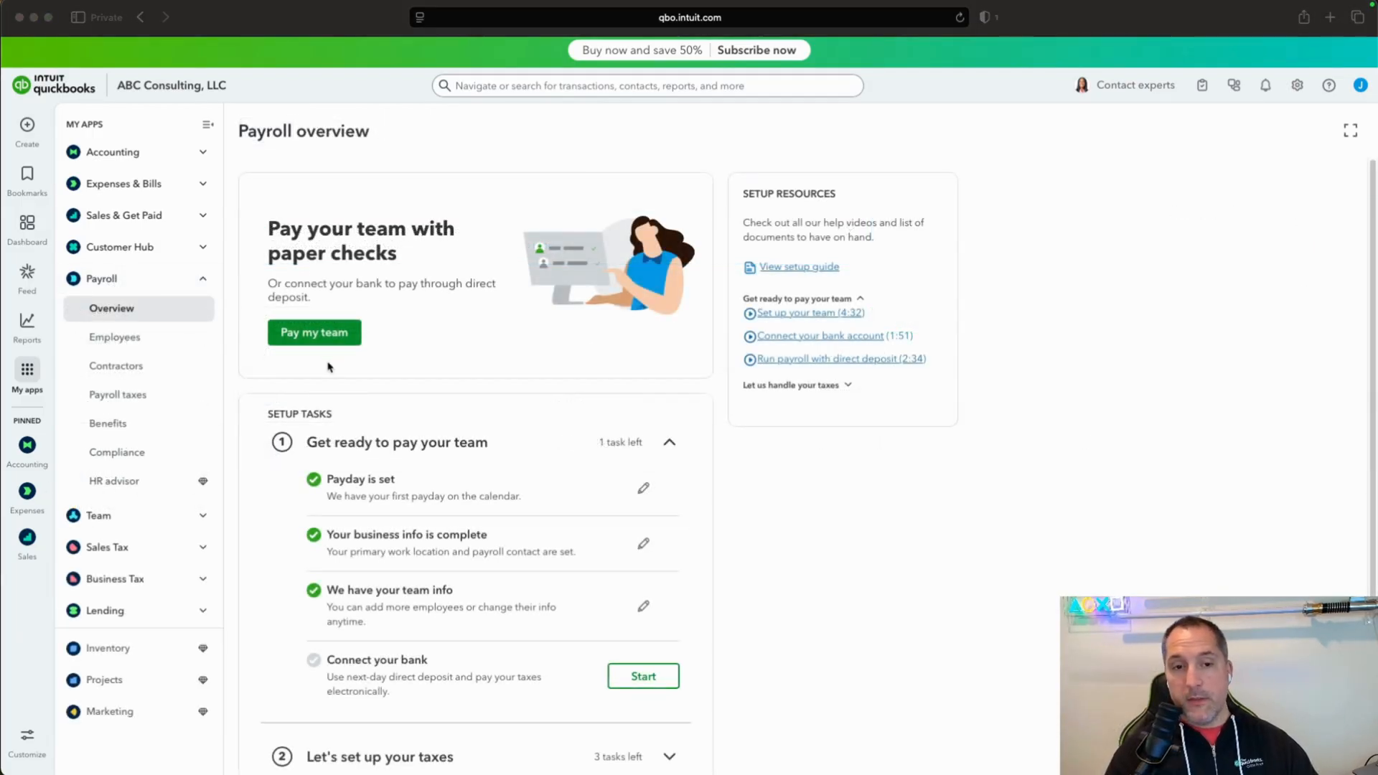
Start the Every Friday payroll for both employees, declare no pay history for 2025, and continue to the payroll preview.
left_click(327, 345)
left_click(327, 345)
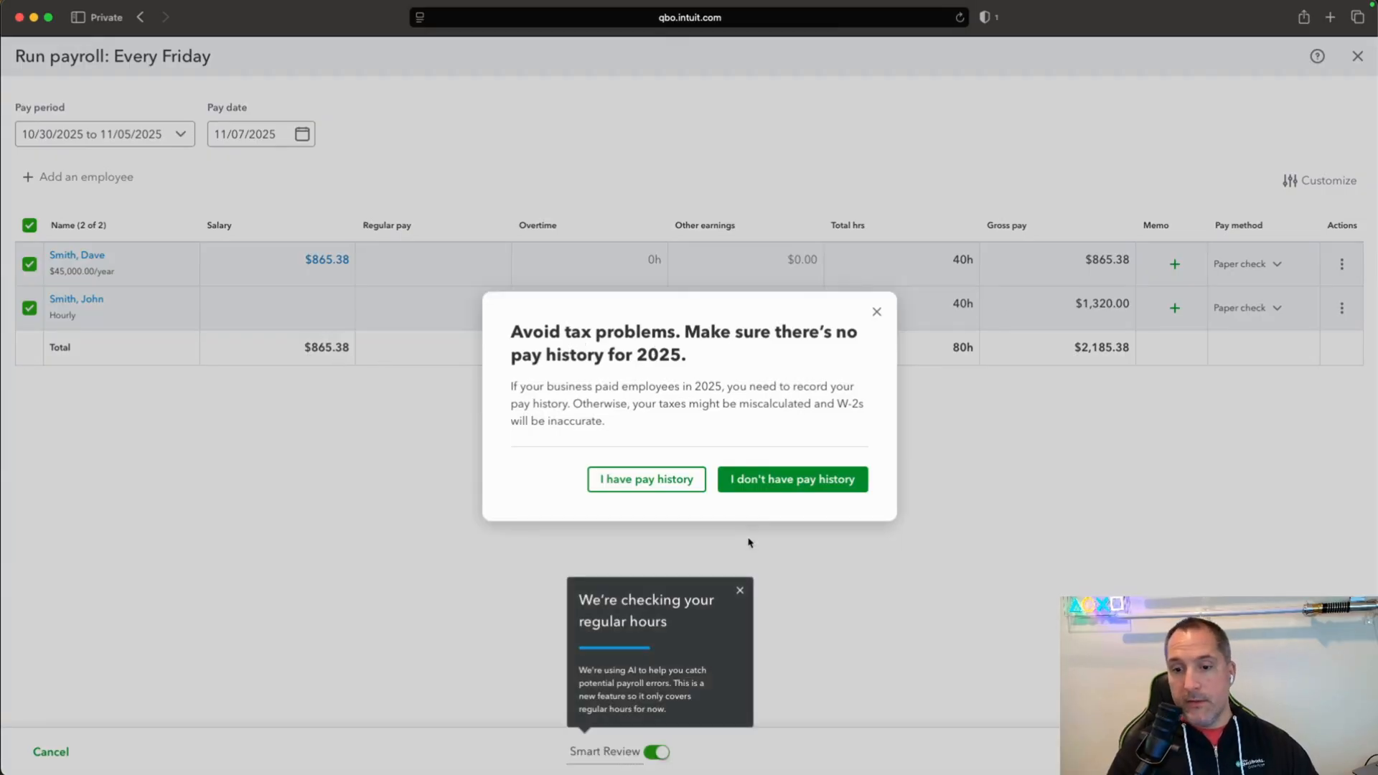
left_click(740, 590)
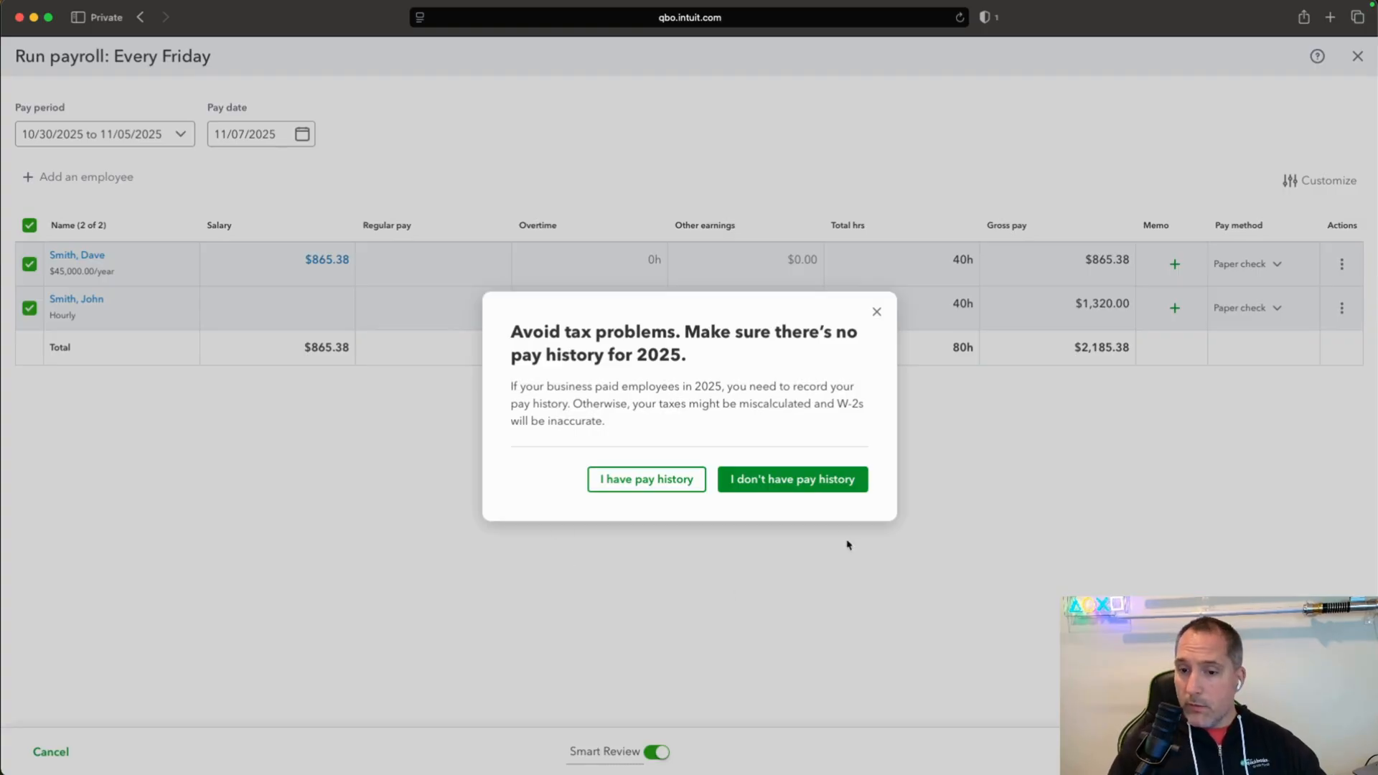
left_click(810, 488)
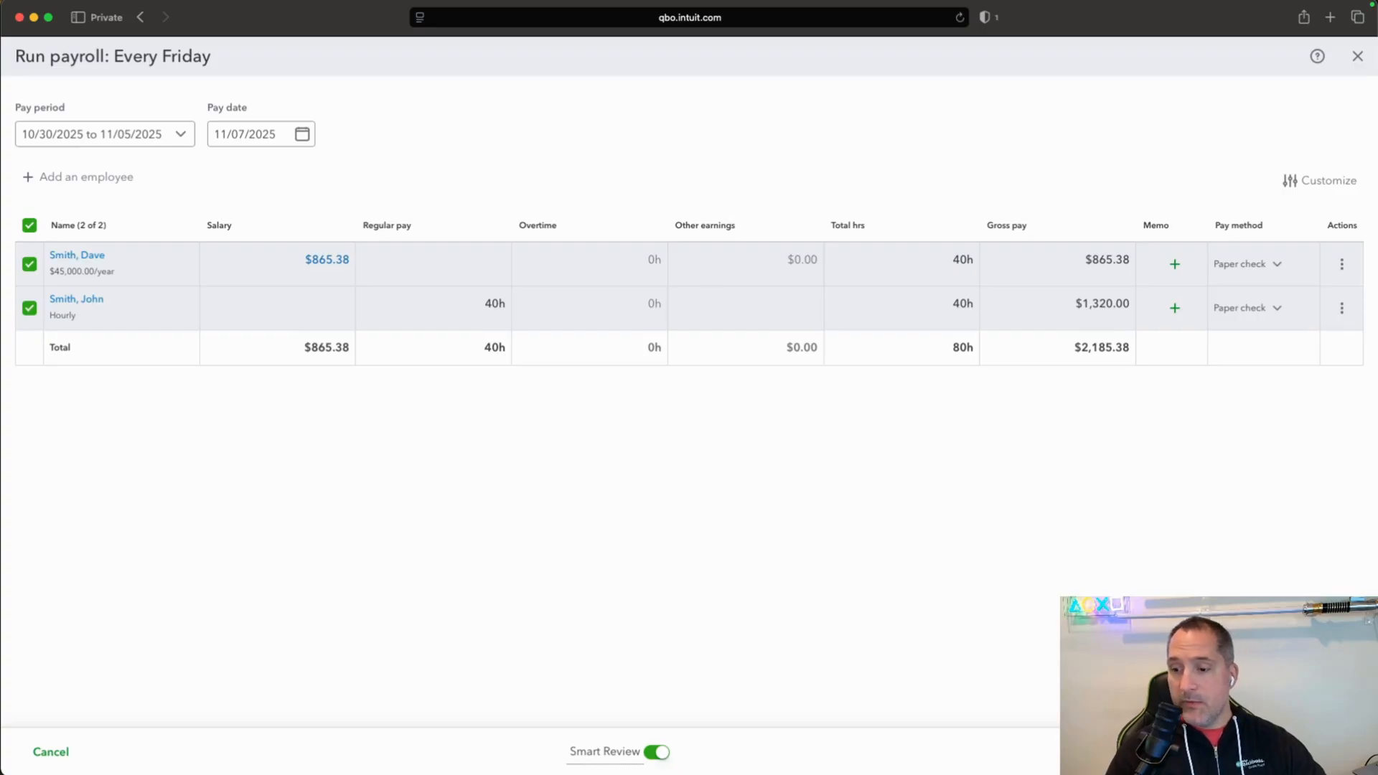
left_click(1285, 752)
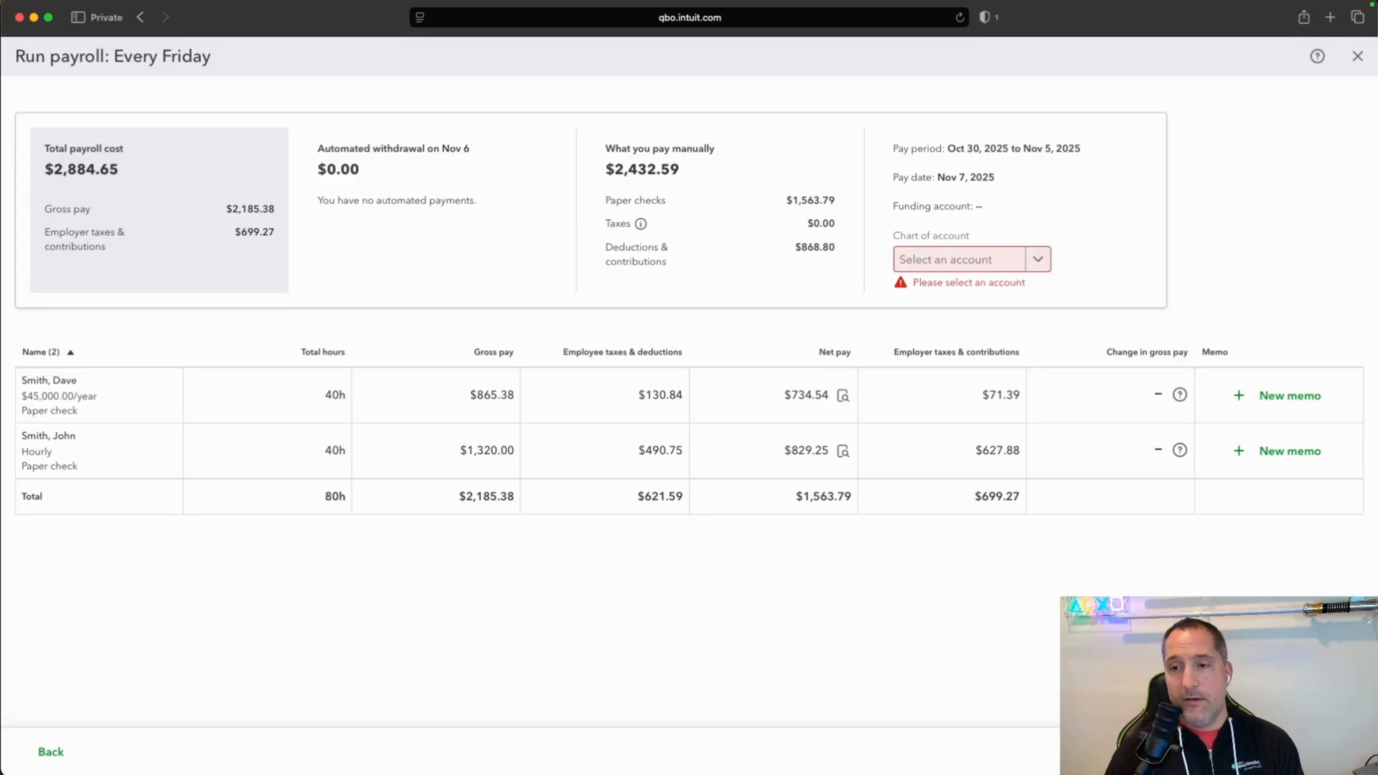
Start a new account for the payroll's chart of account selection and name it Payroll Checking account, followed by its account number.
left_click(1040, 261)
left_click(943, 309)
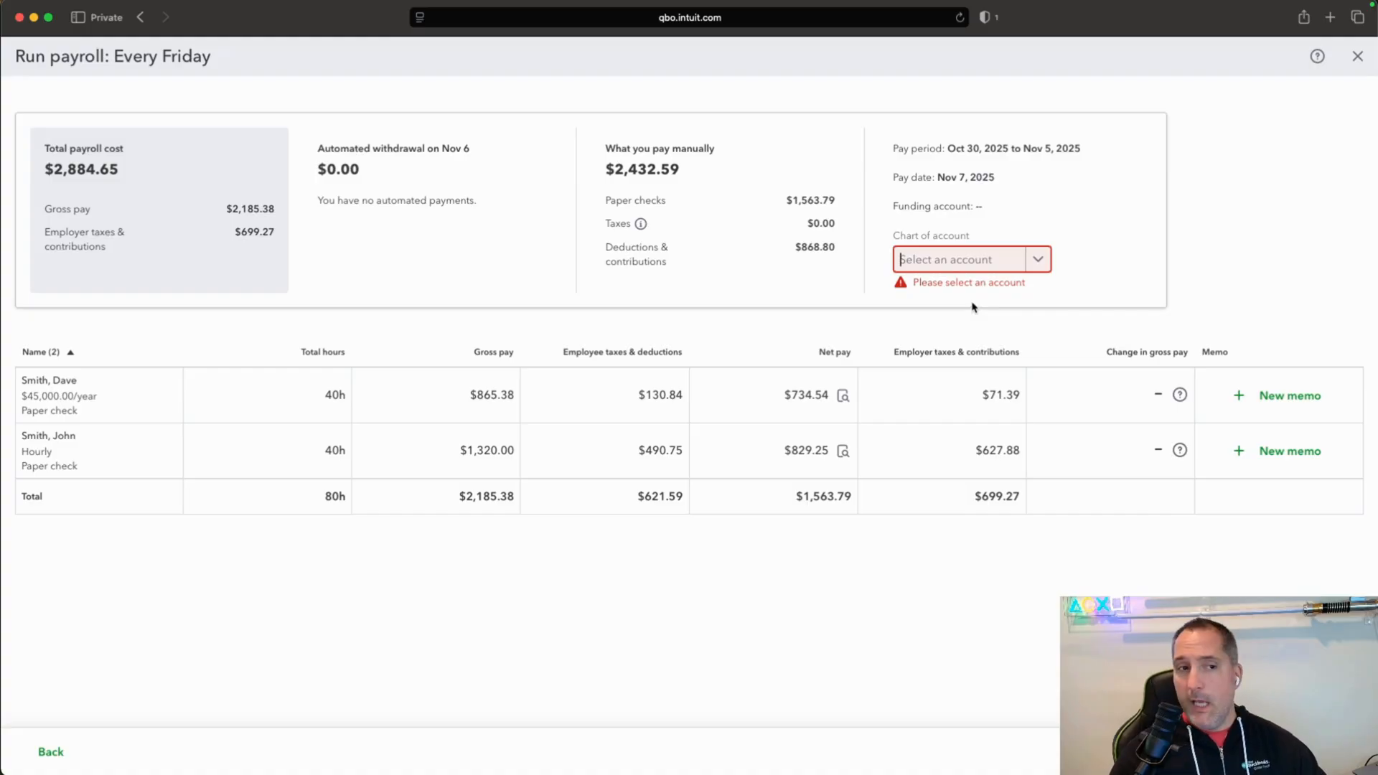
left_click(1034, 266)
left_click(958, 304)
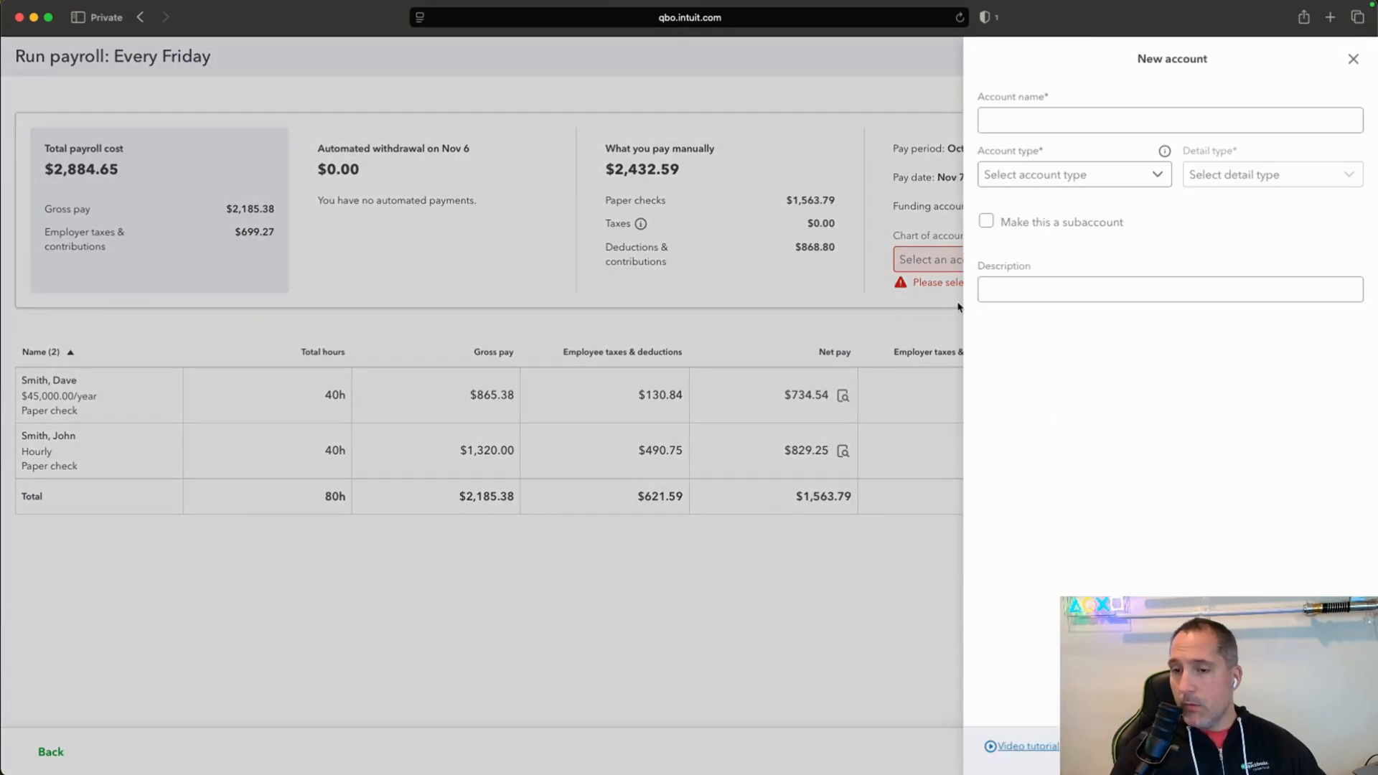
left_click(1046, 106)
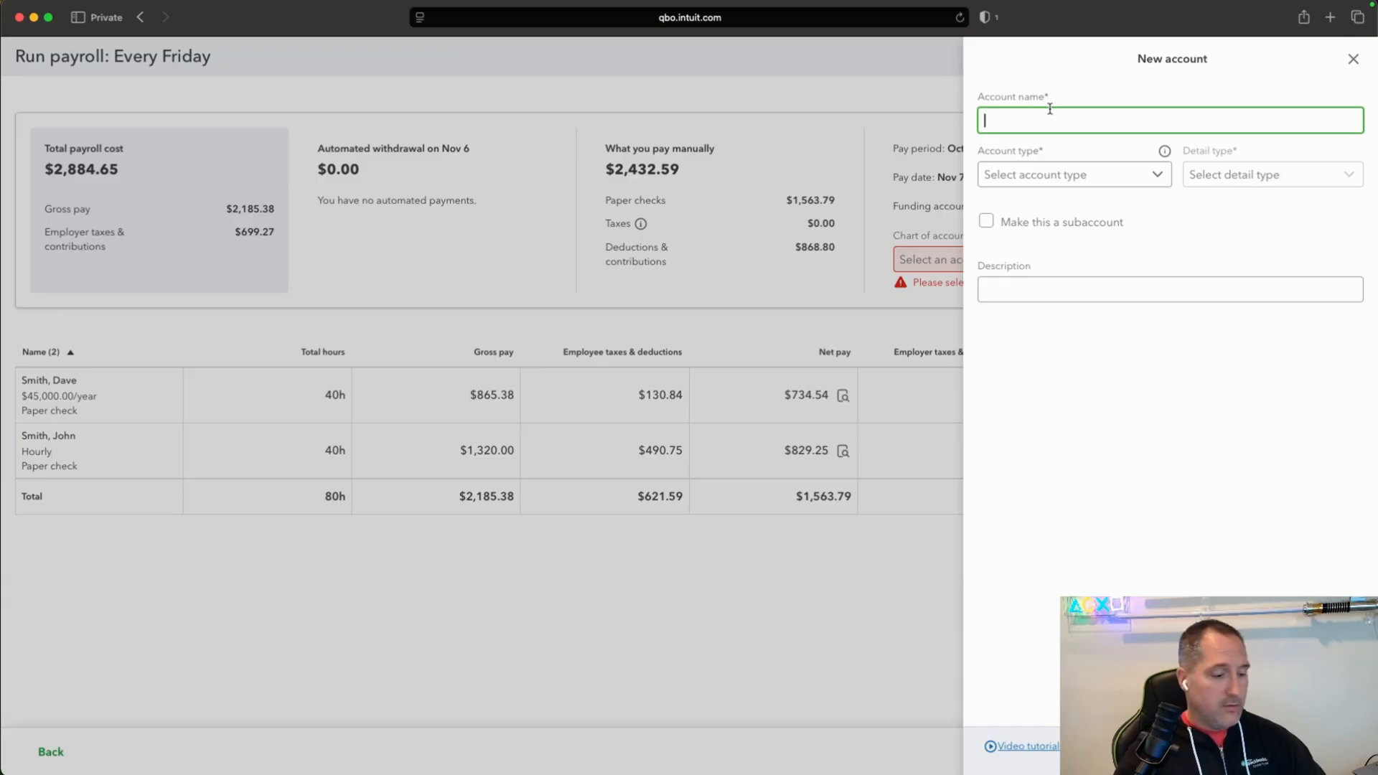
type("Payr")
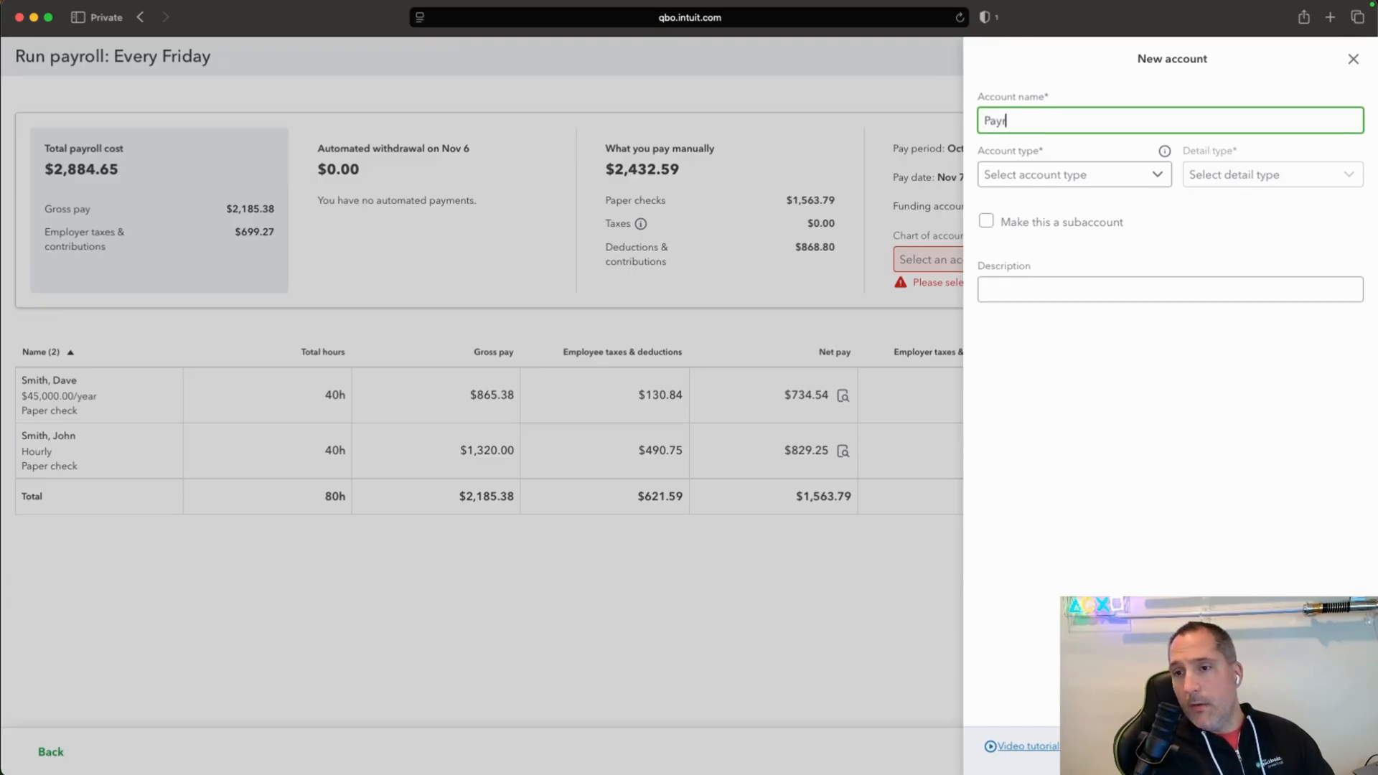
type("oll C")
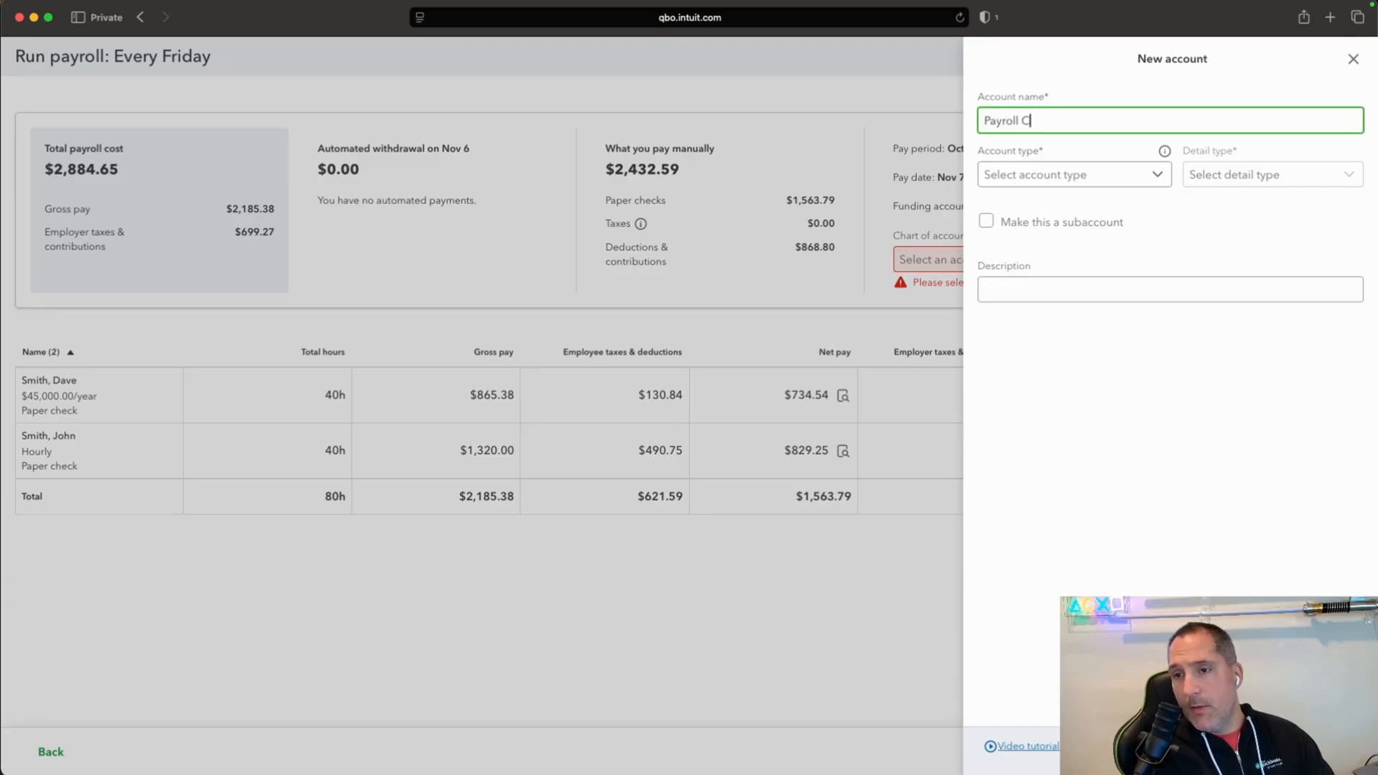
type("hecking account ")
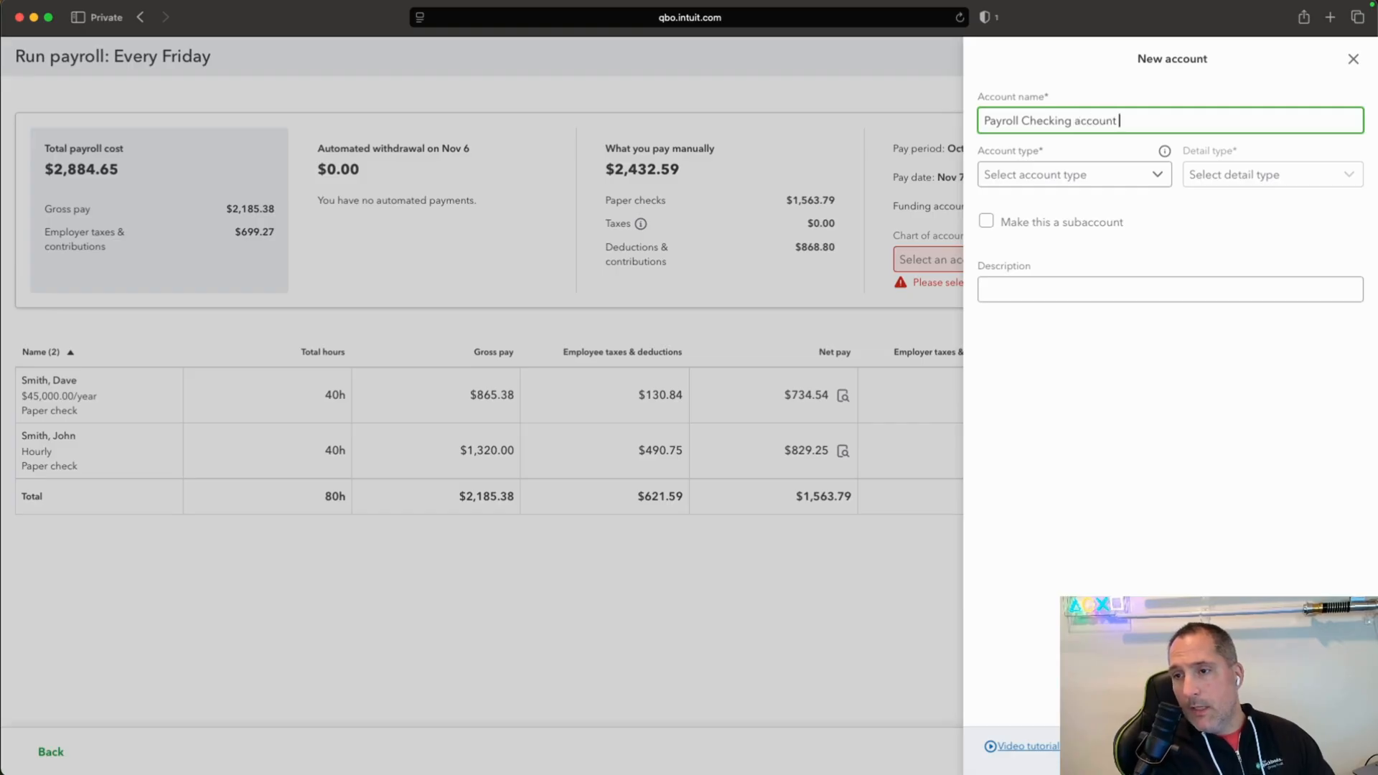
type("#1234")
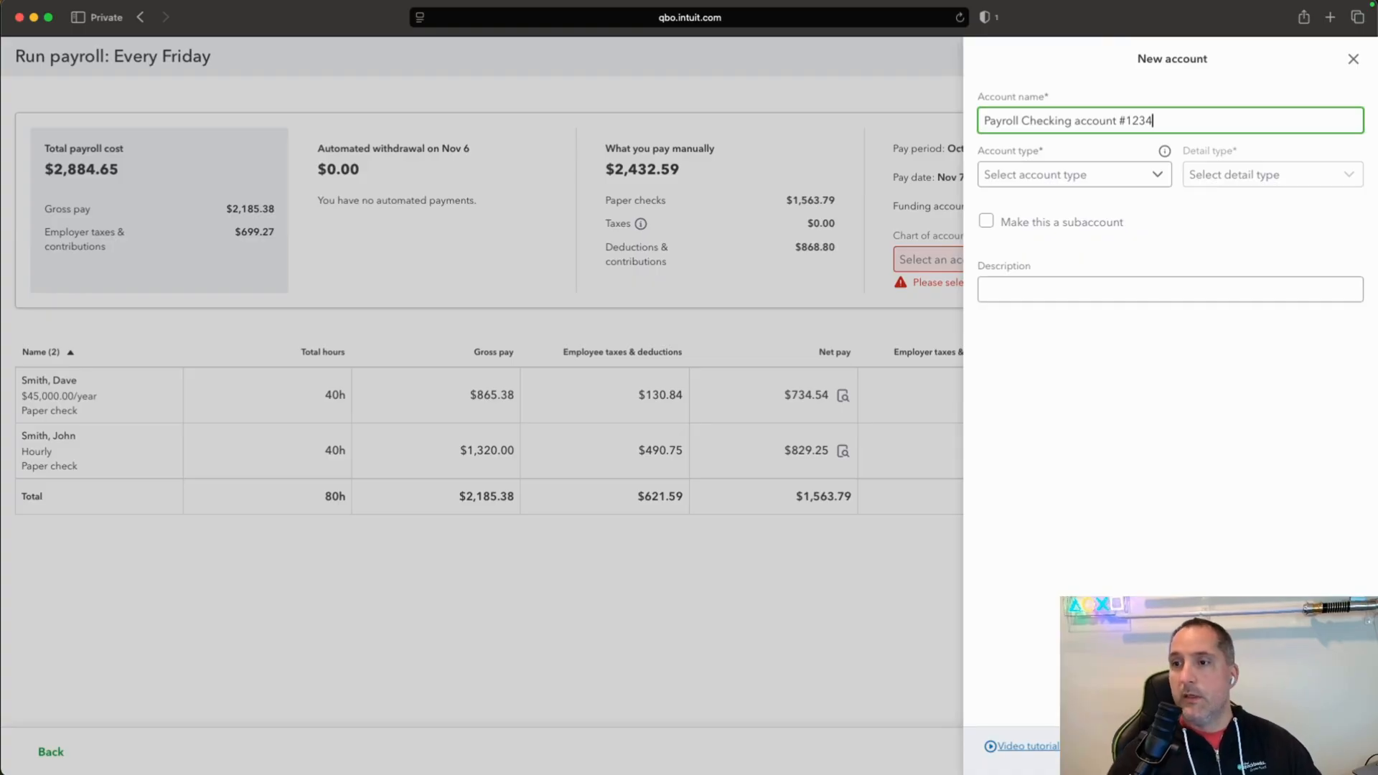
Set the new account's type to Bank with detail type Checking and save the account.
left_click(1157, 175)
left_click(1042, 203)
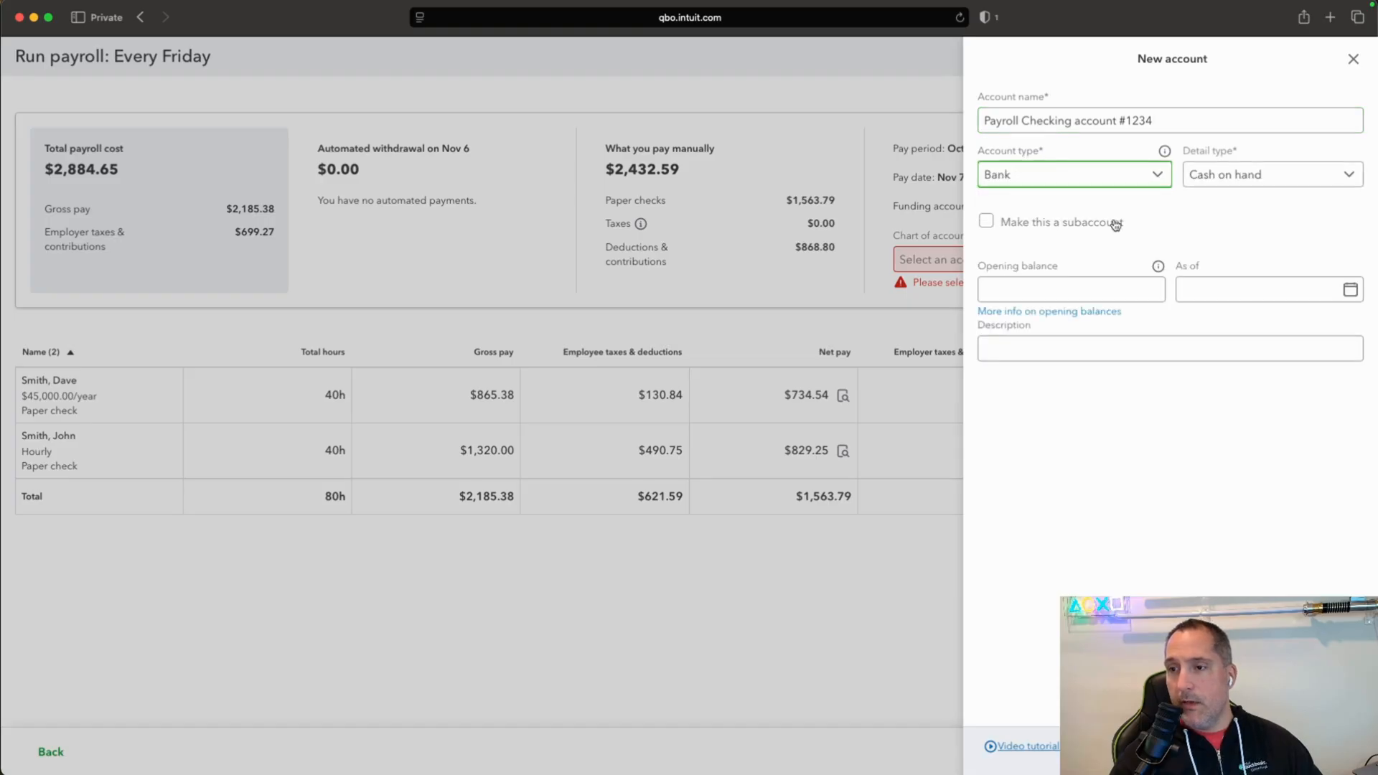
left_click(1337, 185)
left_click(1332, 240)
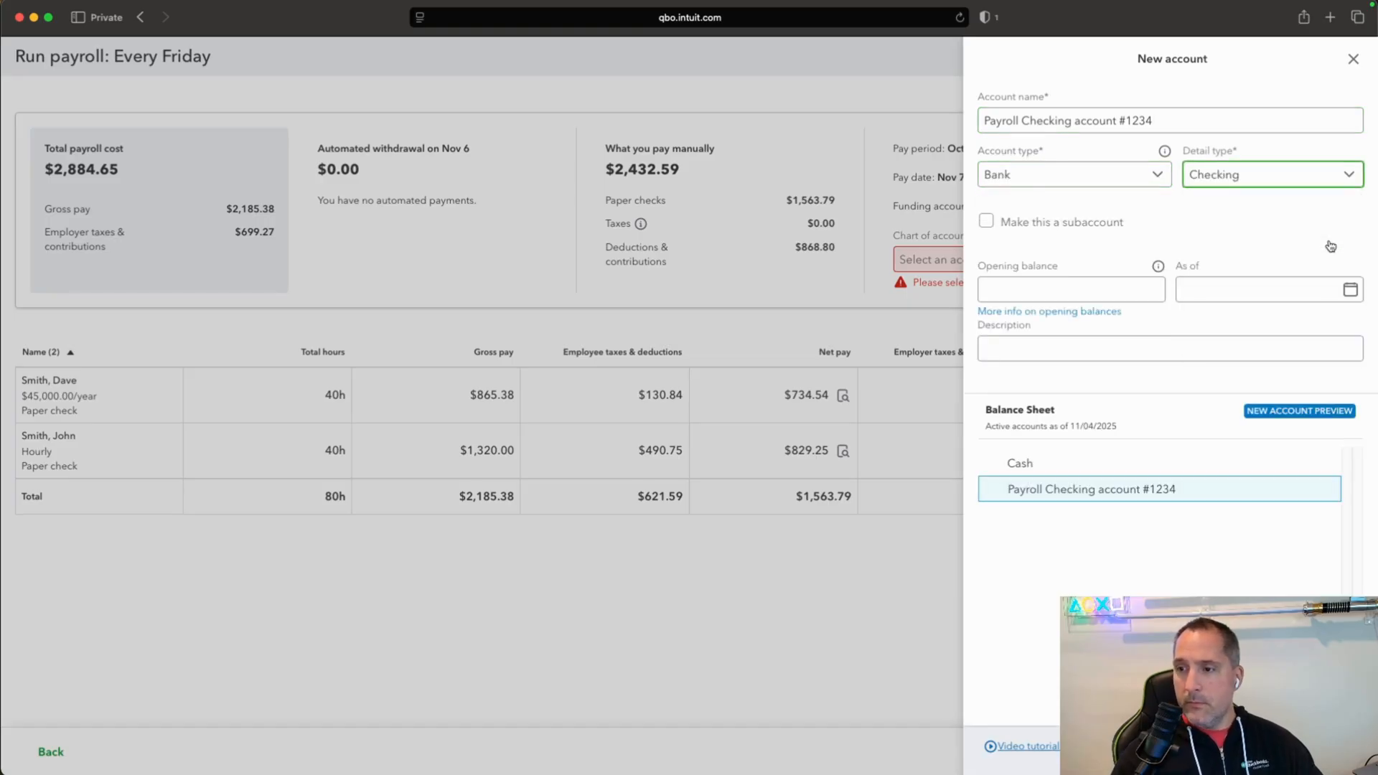
left_click(1339, 183)
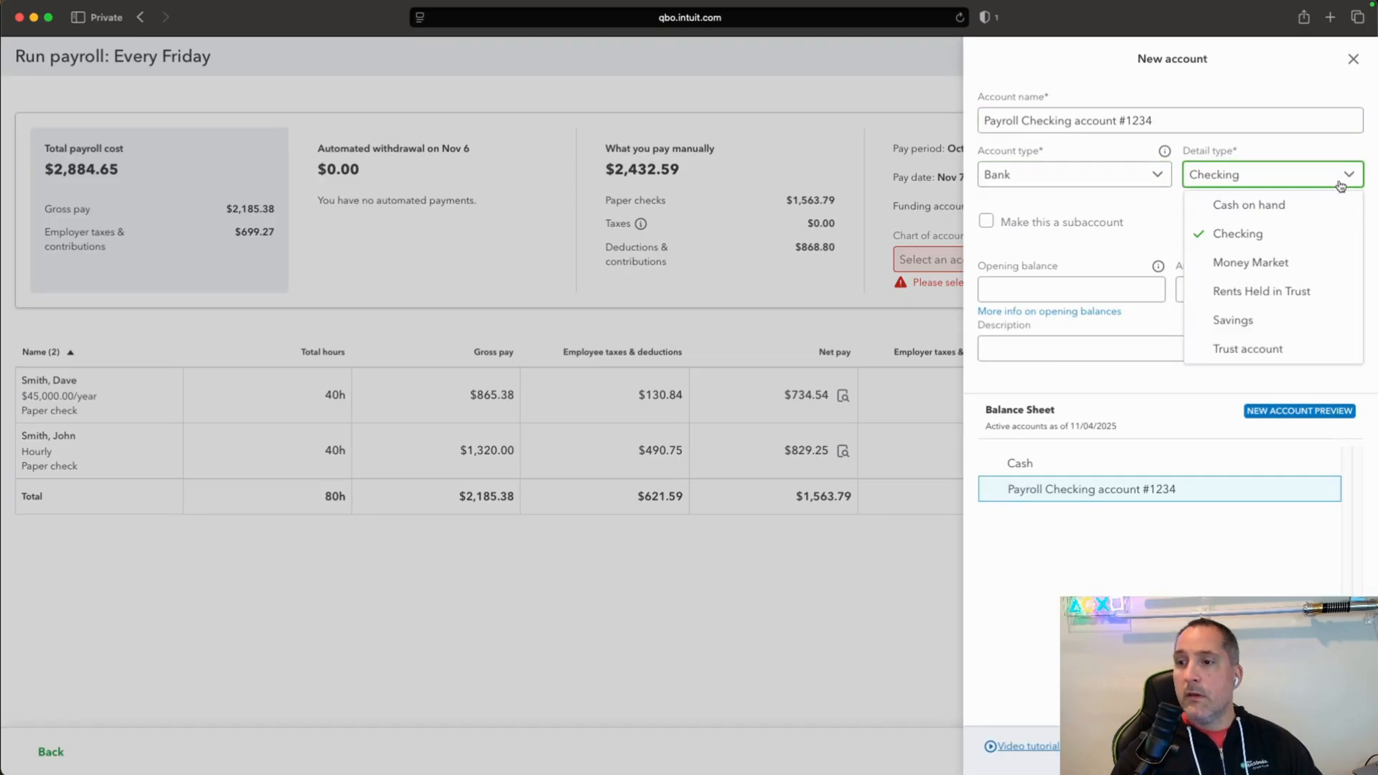
left_click(1309, 239)
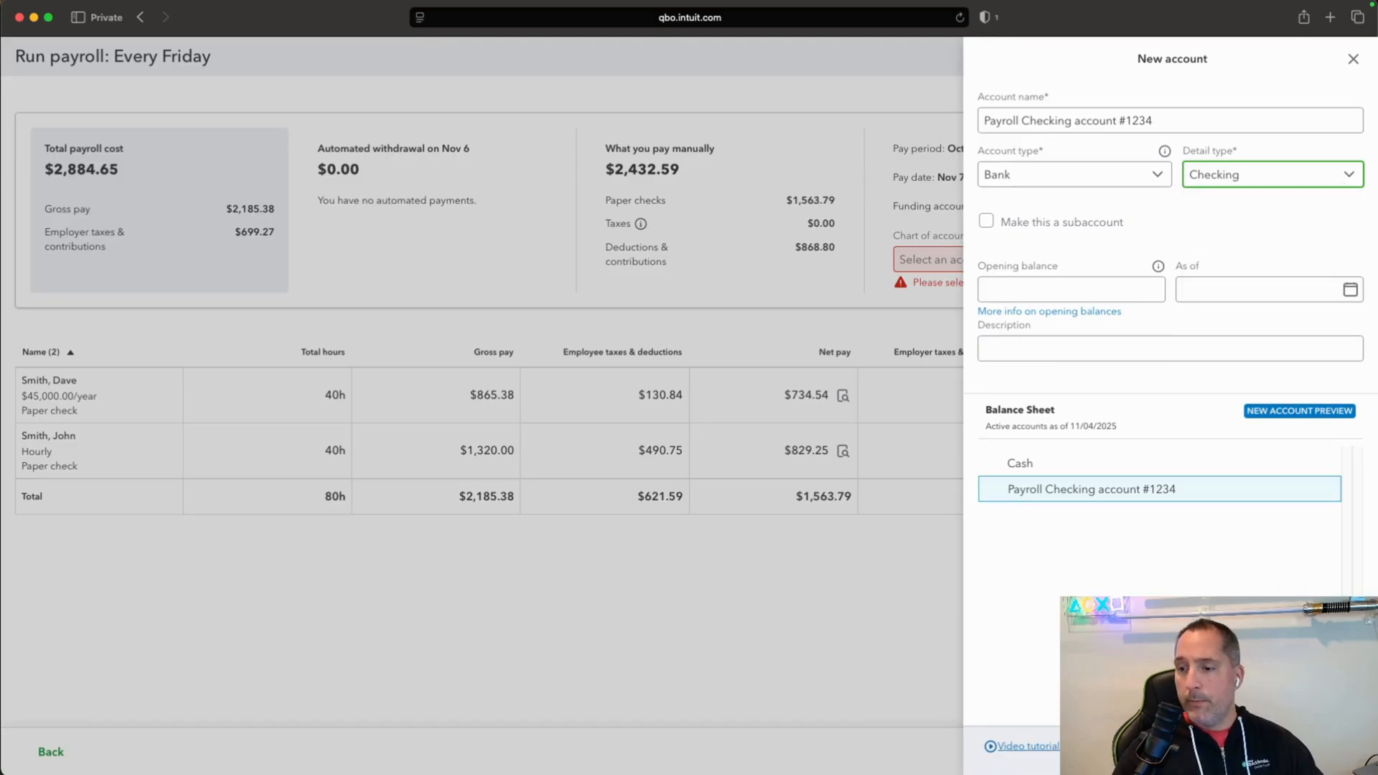
left_click(1329, 747)
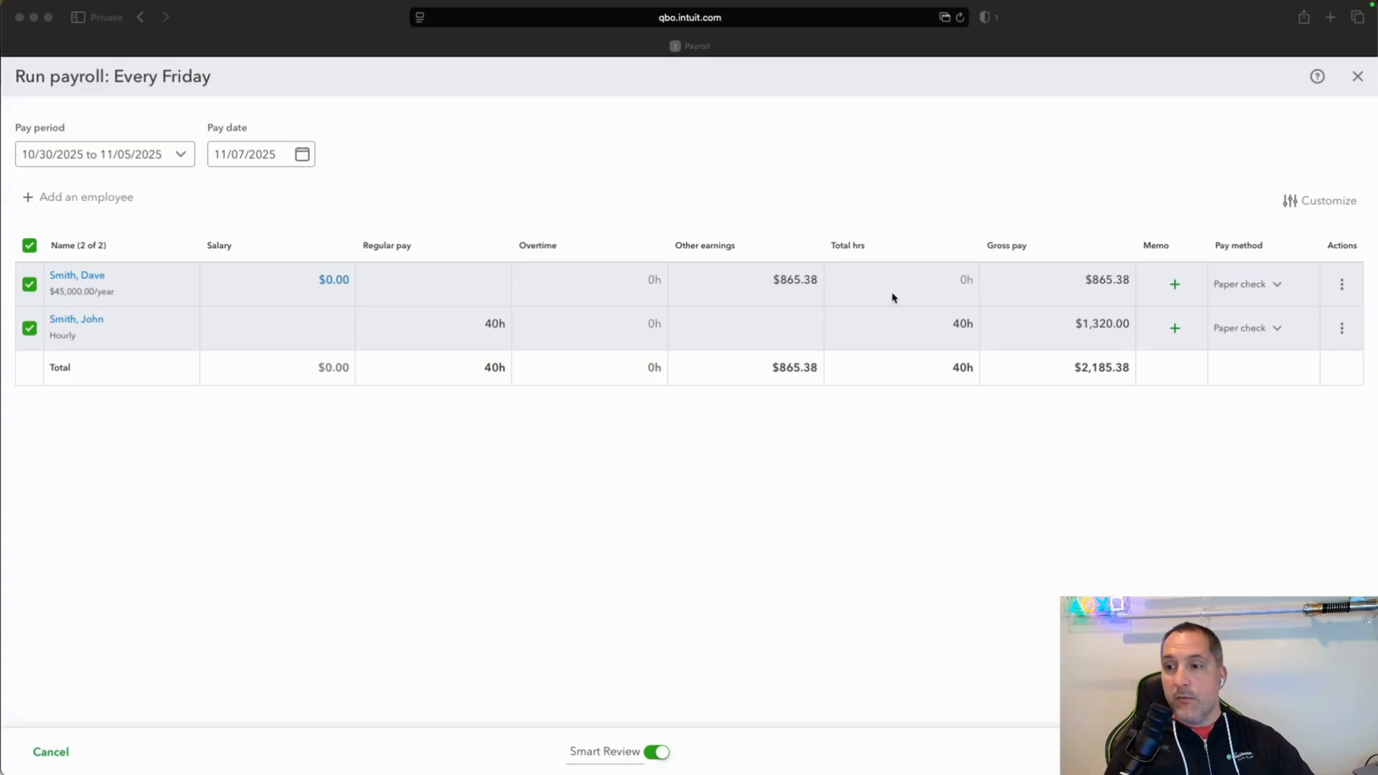
Open the salaried employee's paycheck for editing and examine its employee taxes and deductions.
left_click(1341, 286)
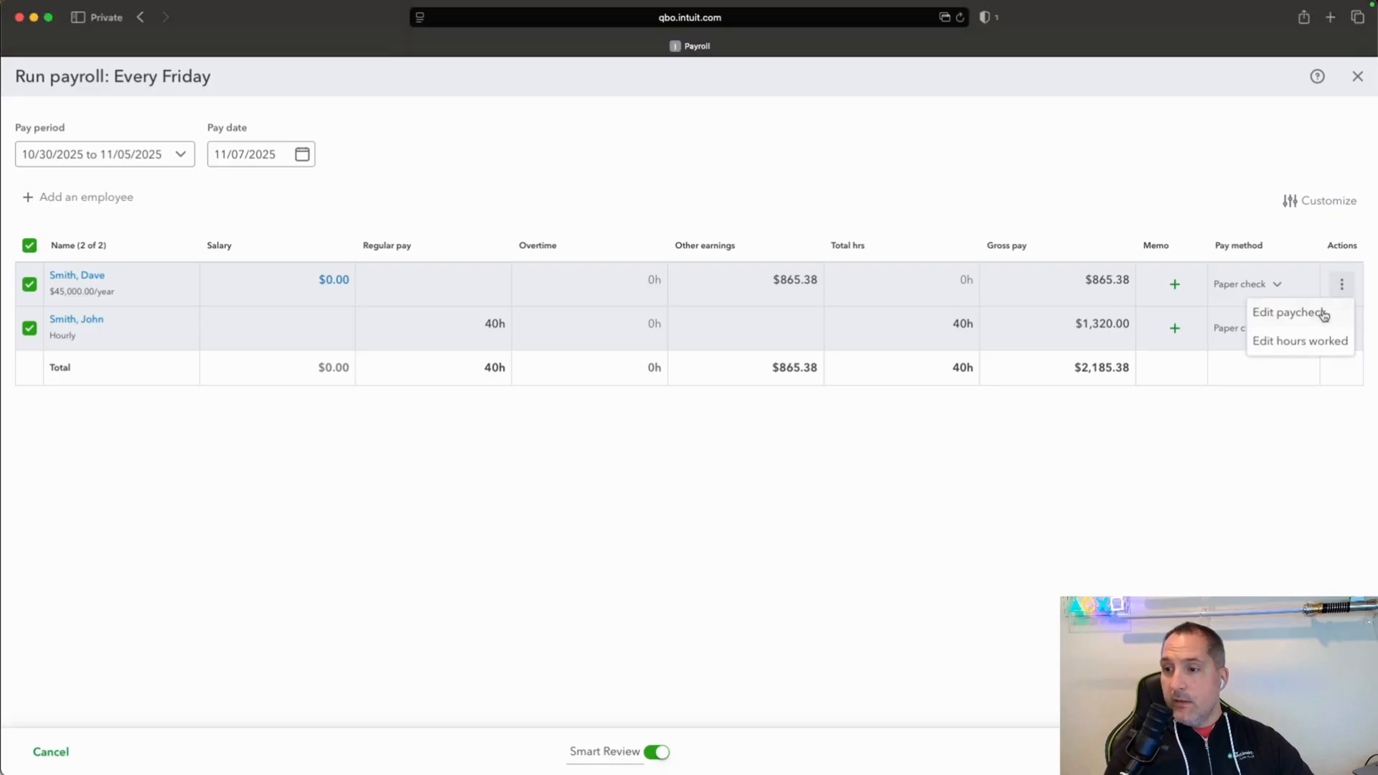
left_click(1323, 311)
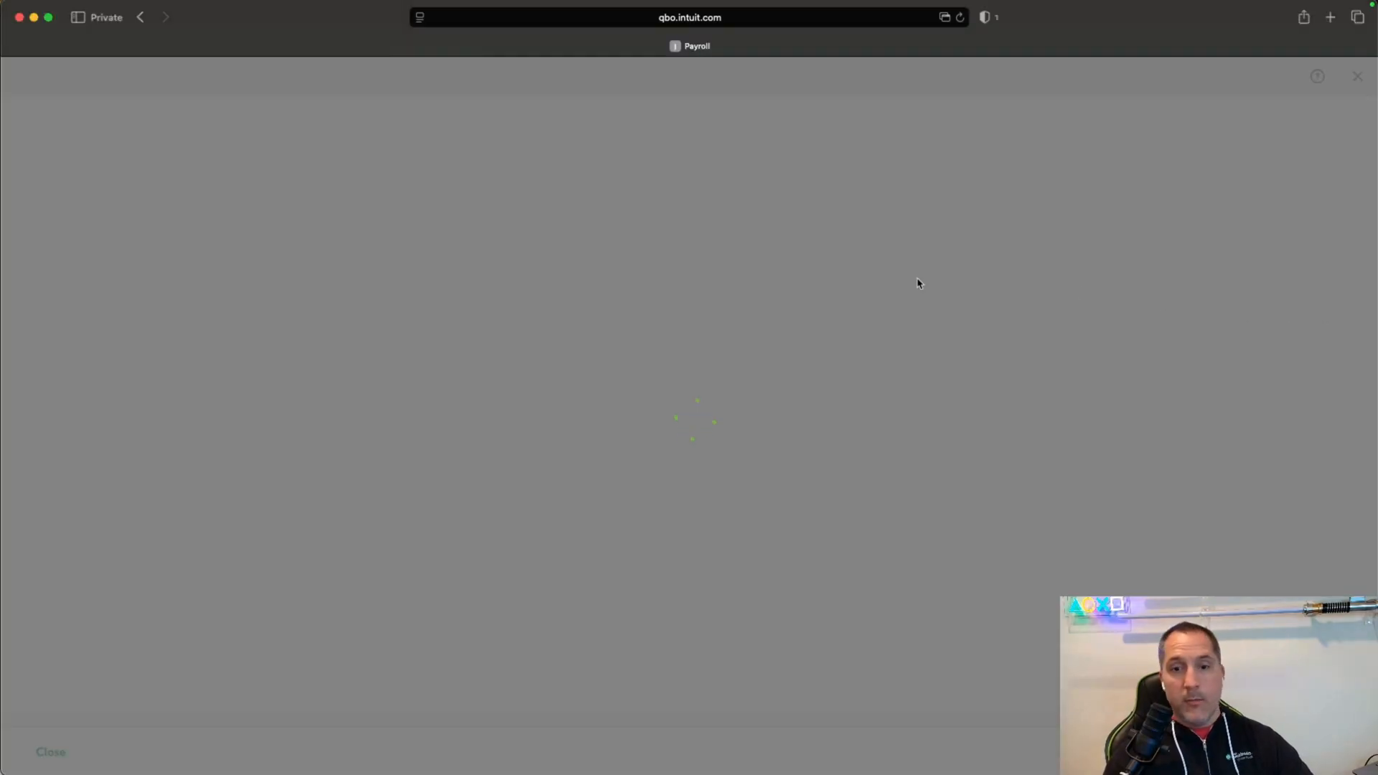
scroll(965, 508, "down", 3)
scroll(966, 508, "down", 2)
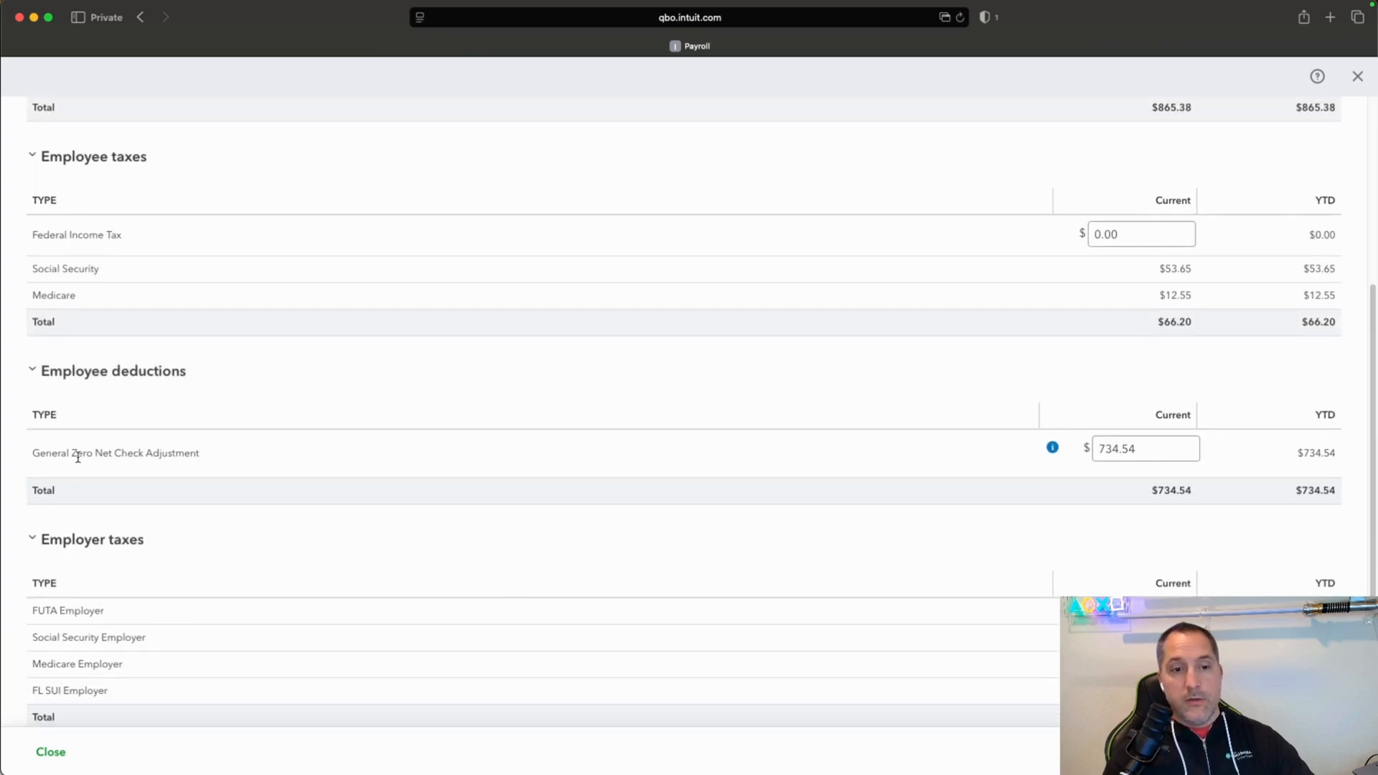
scroll(1130, 479, "down", 1)
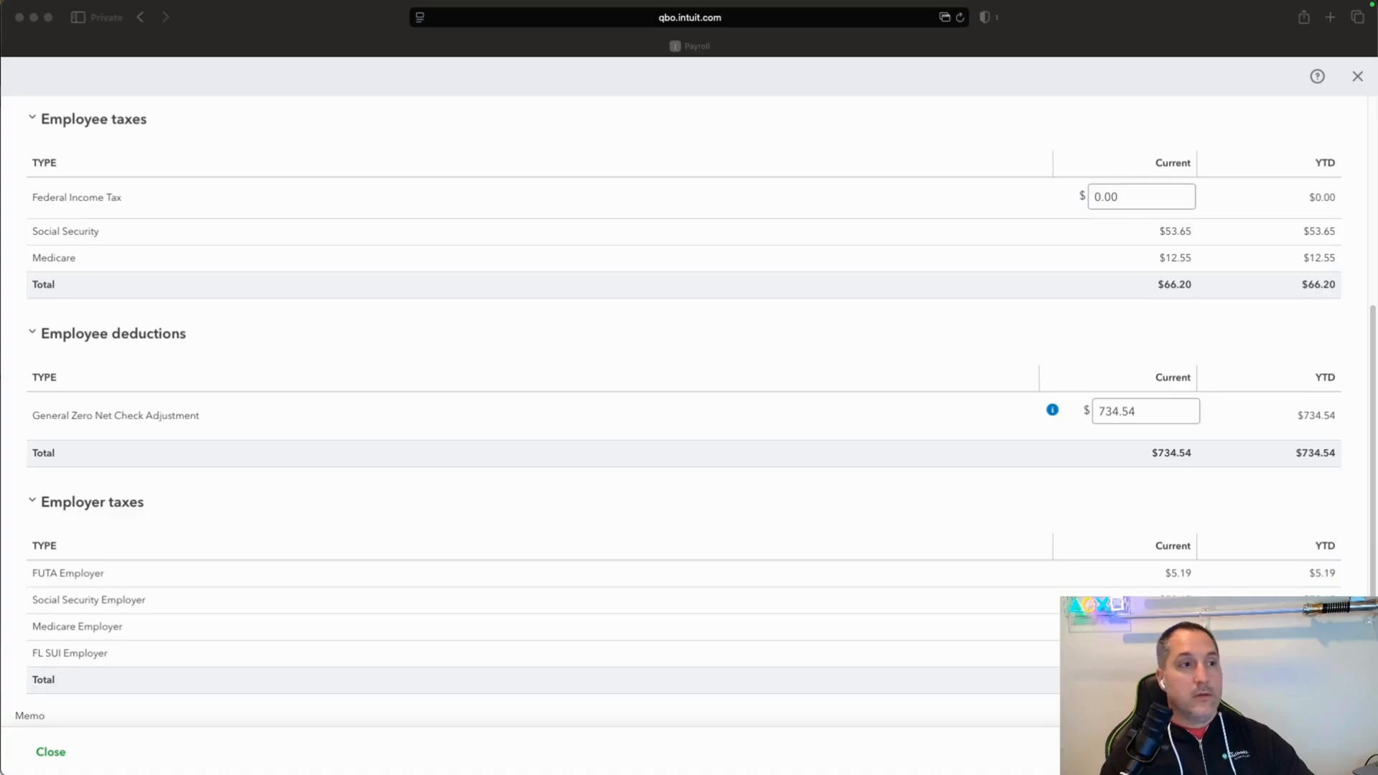
Clear the Calculator app and add 64.64 to 734.54.
left_click_drag(397, 171, 548, 172)
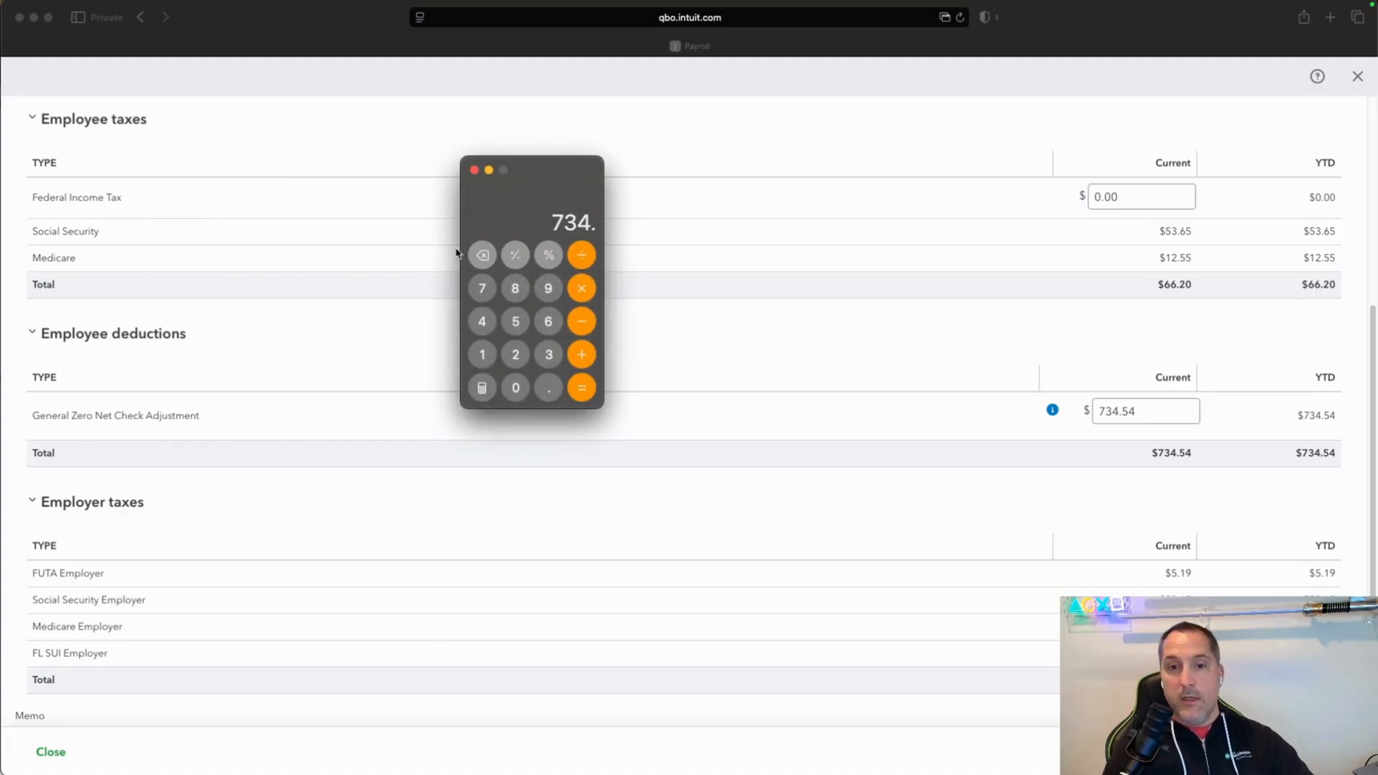
left_click(484, 259)
left_click(484, 260)
left_click(484, 260)
left_click(484, 260)
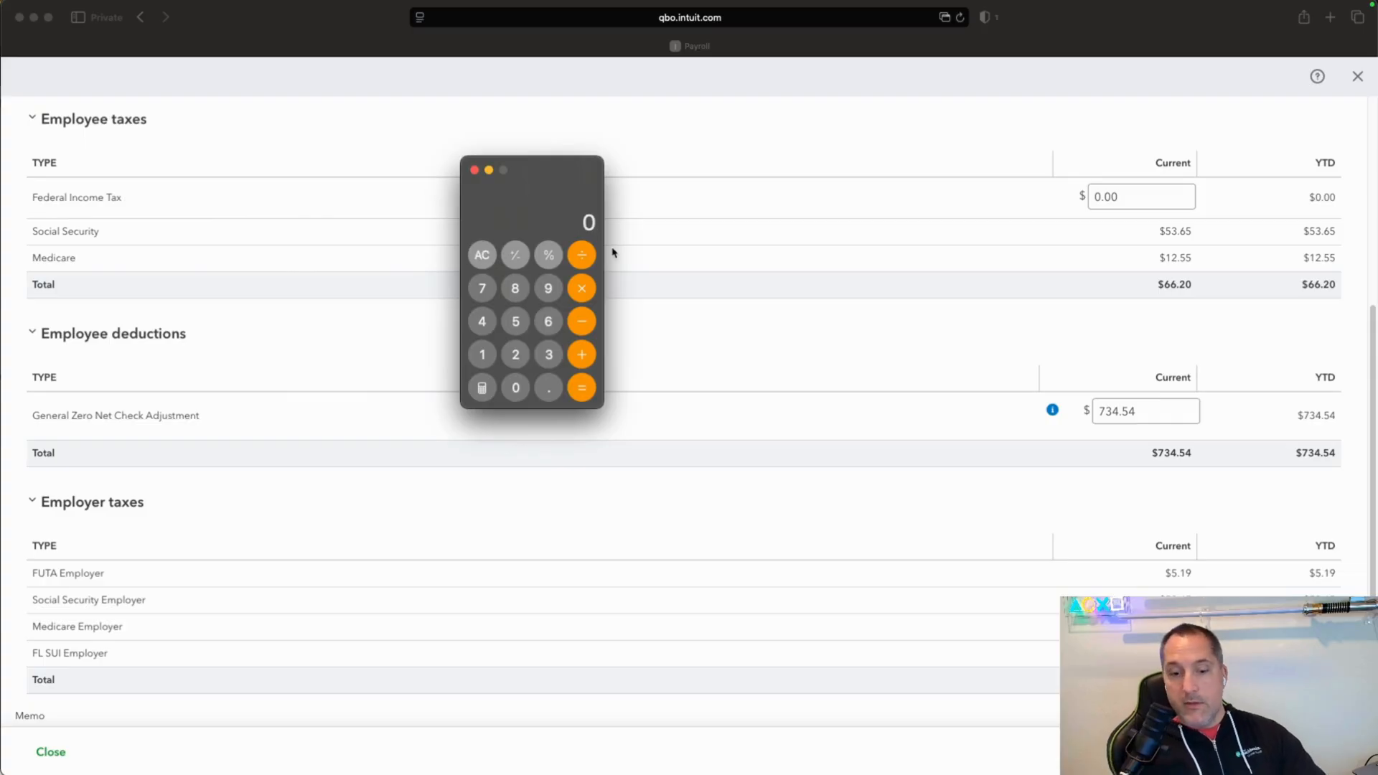
type("734.54")
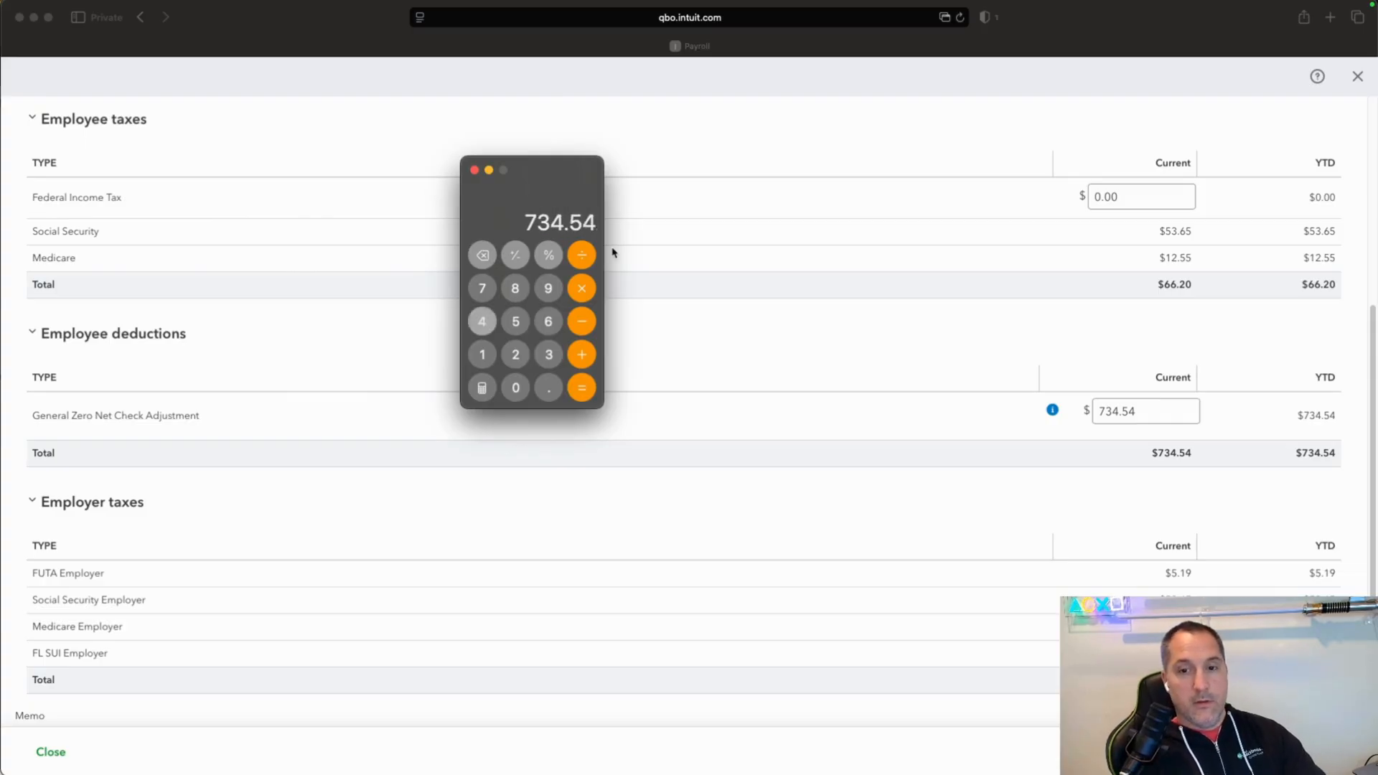
type("+64.64")
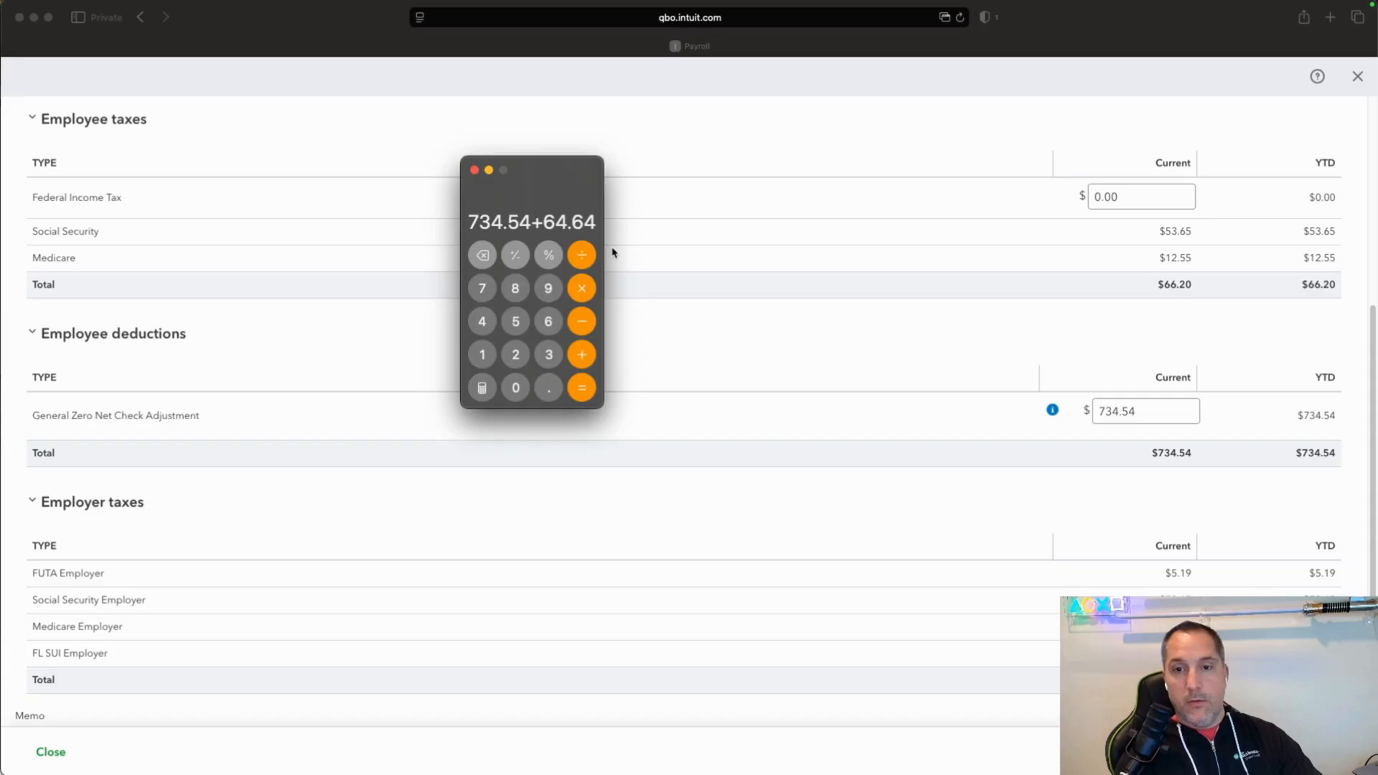
key("Return")
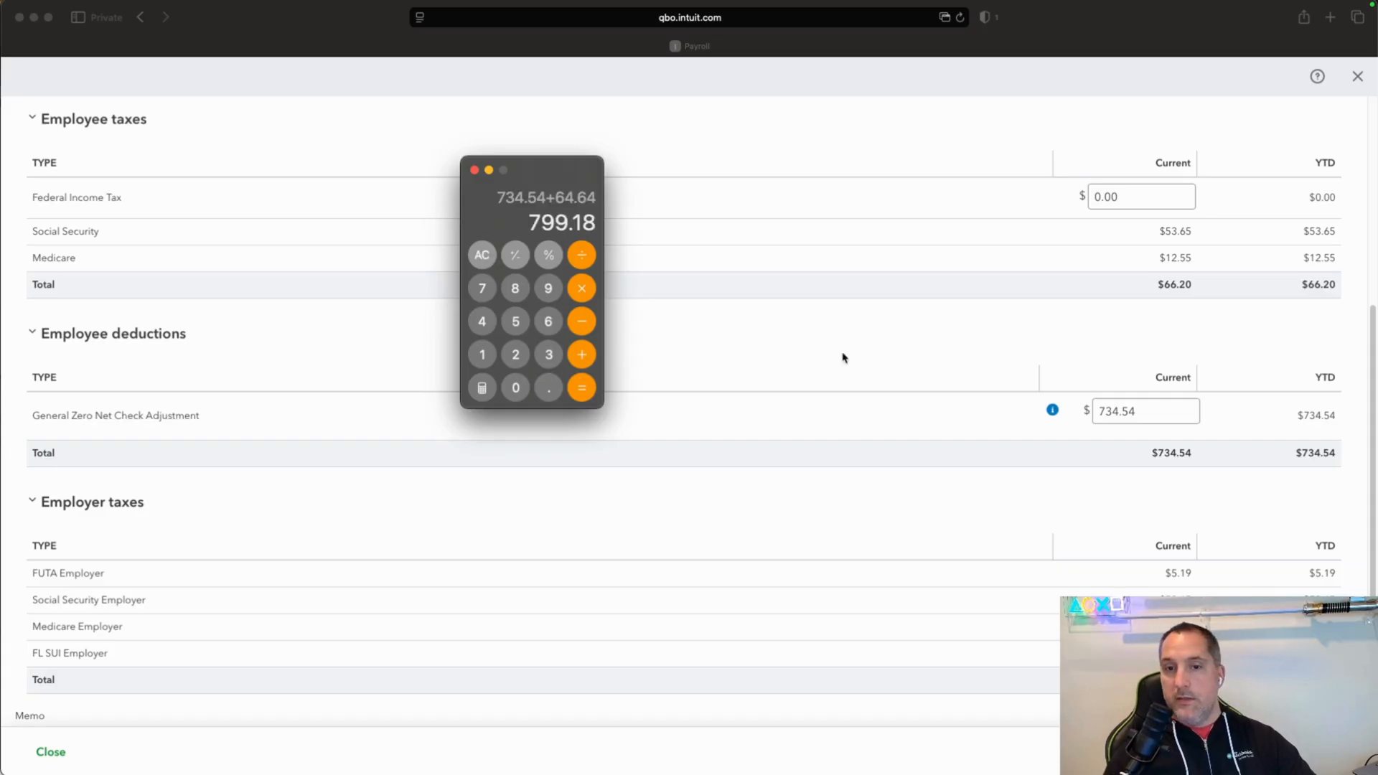
Set the General Zero Net Check Adjustment deduction to 799.18, check the paycheck's net pay, and save the paycheck.
left_click(1147, 409)
left_click(1146, 409)
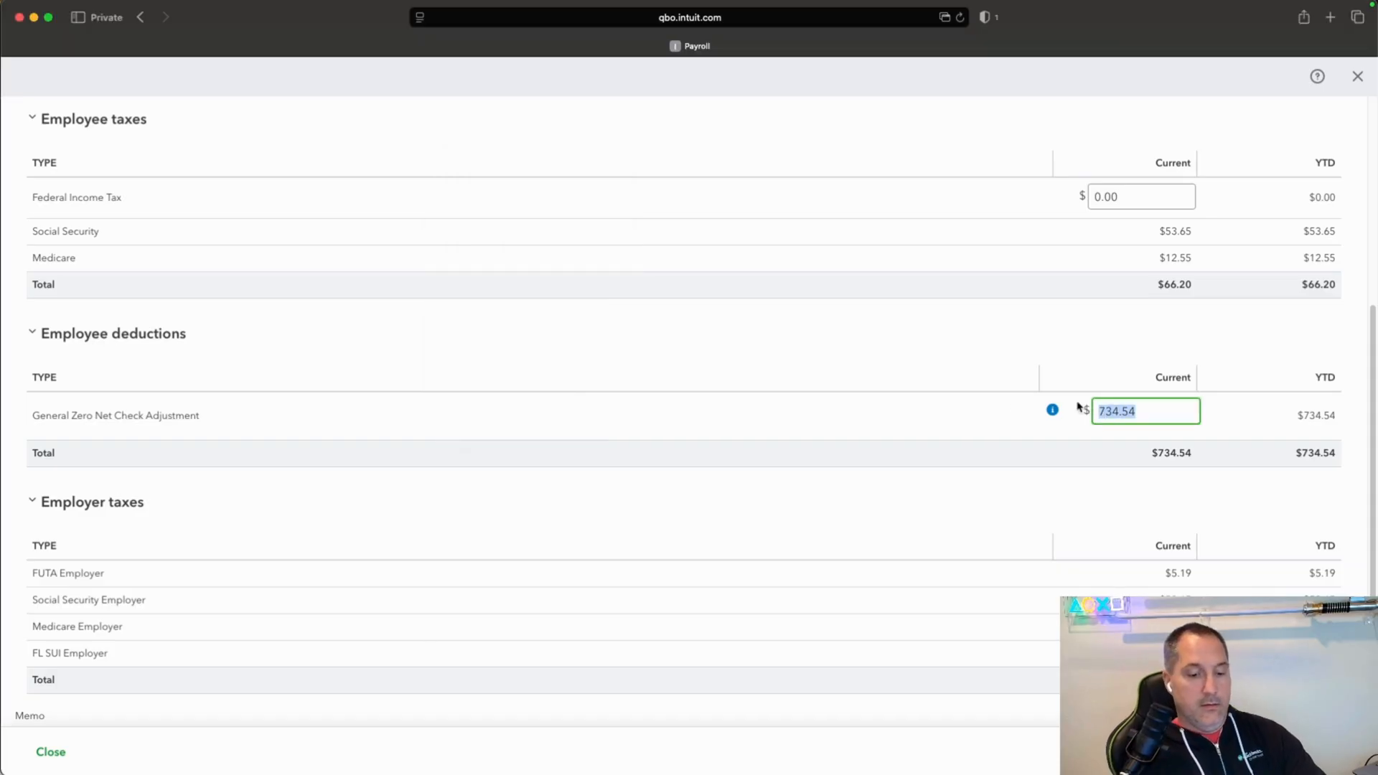
type("799.18")
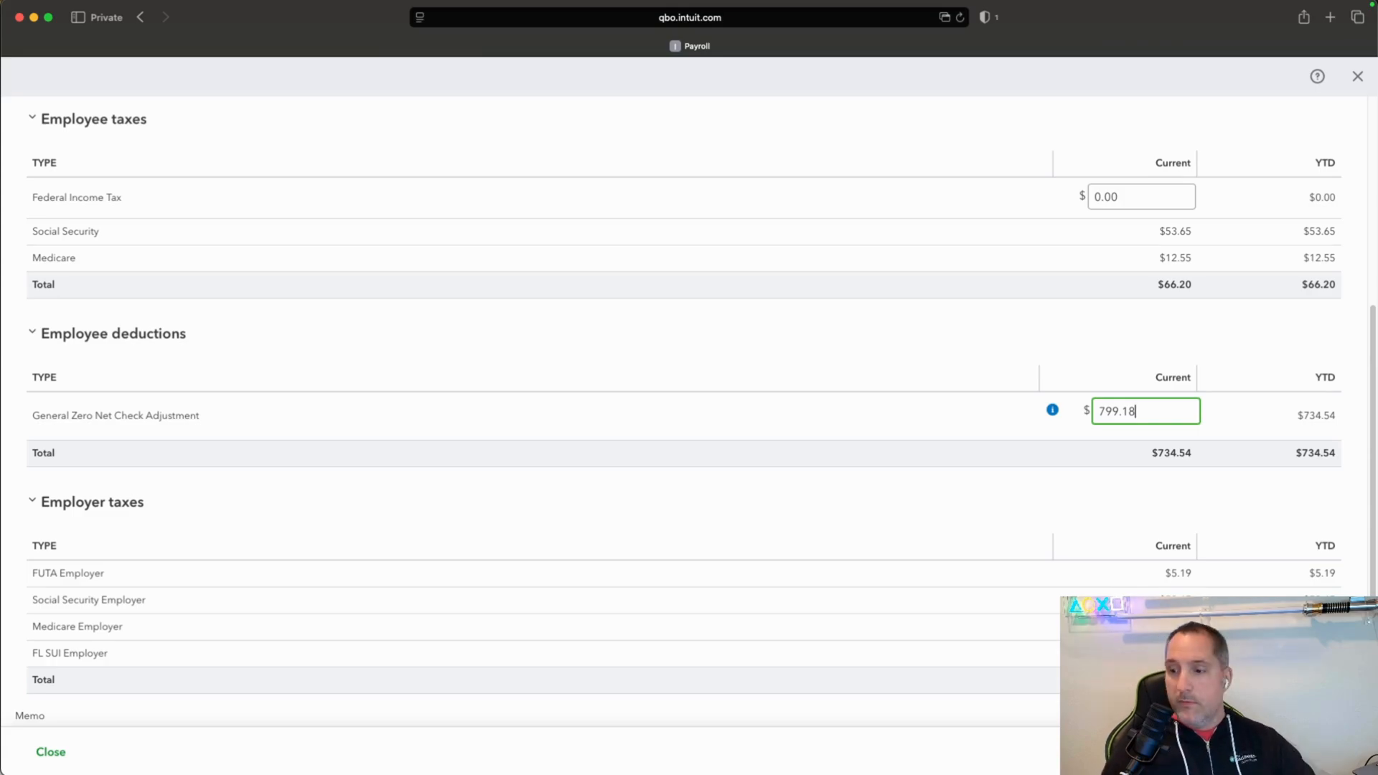
key("Tab")
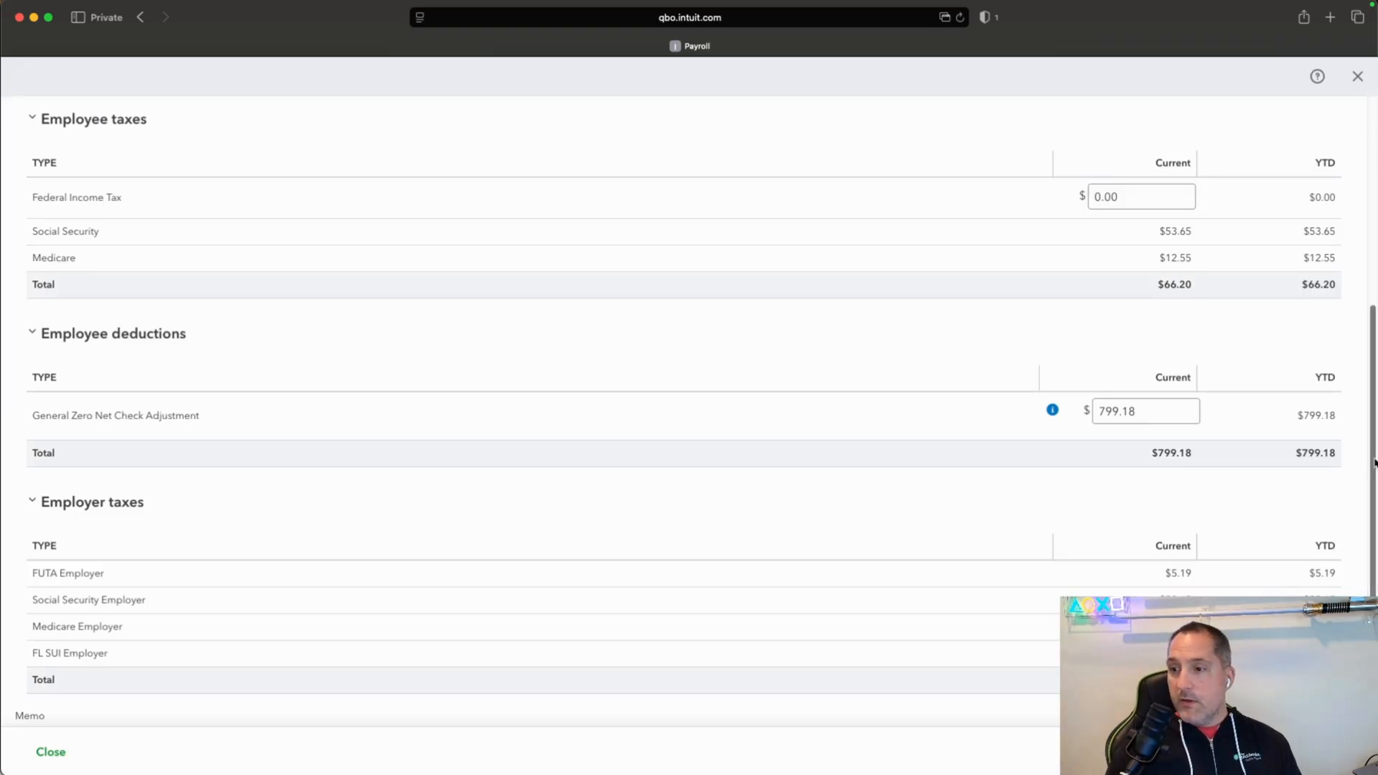
left_click_drag(1375, 473, 1376, 260)
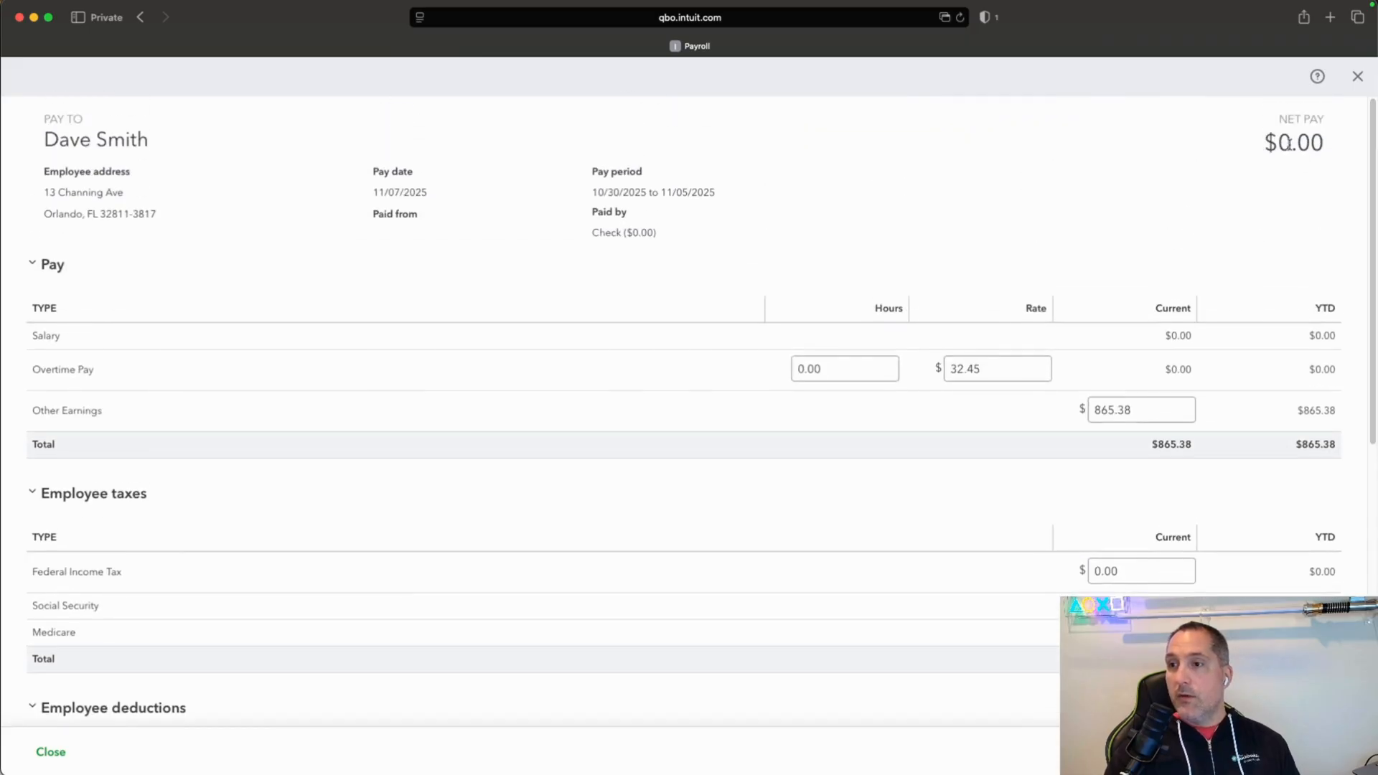
left_click_drag(1280, 142, 1375, 503)
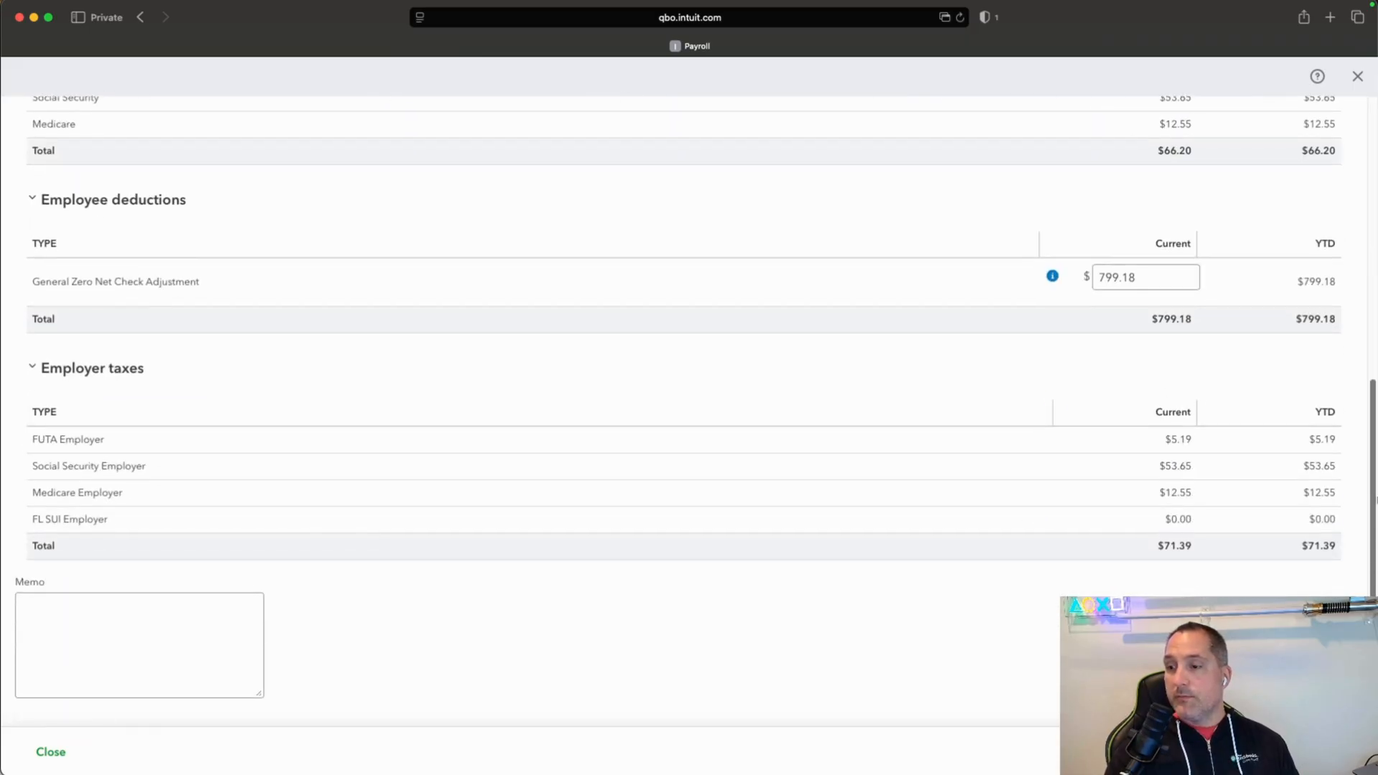
left_click(1335, 752)
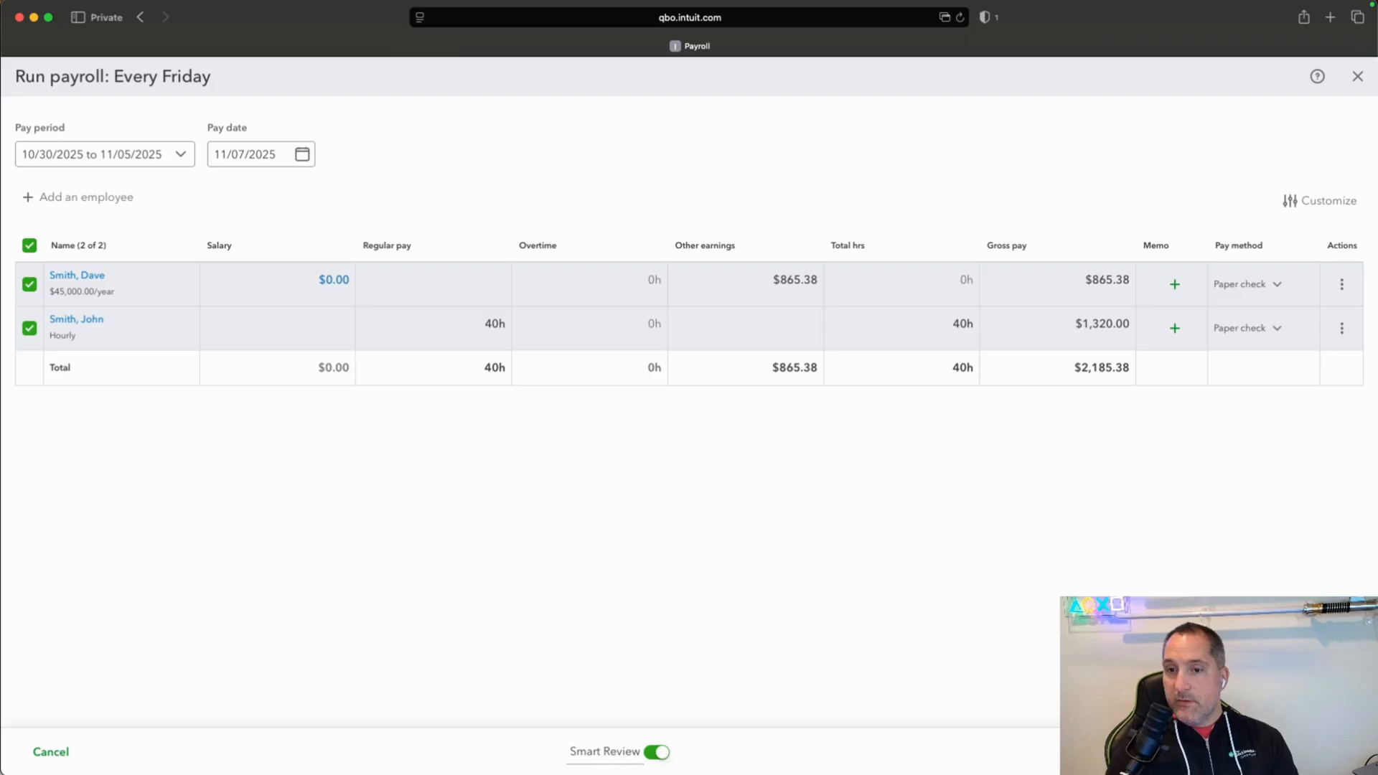
Reopen the salaried employee's paycheck and check its Medicare tax by multiplying 865.38 by 0.0145 in the Calculator app.
left_click(1341, 285)
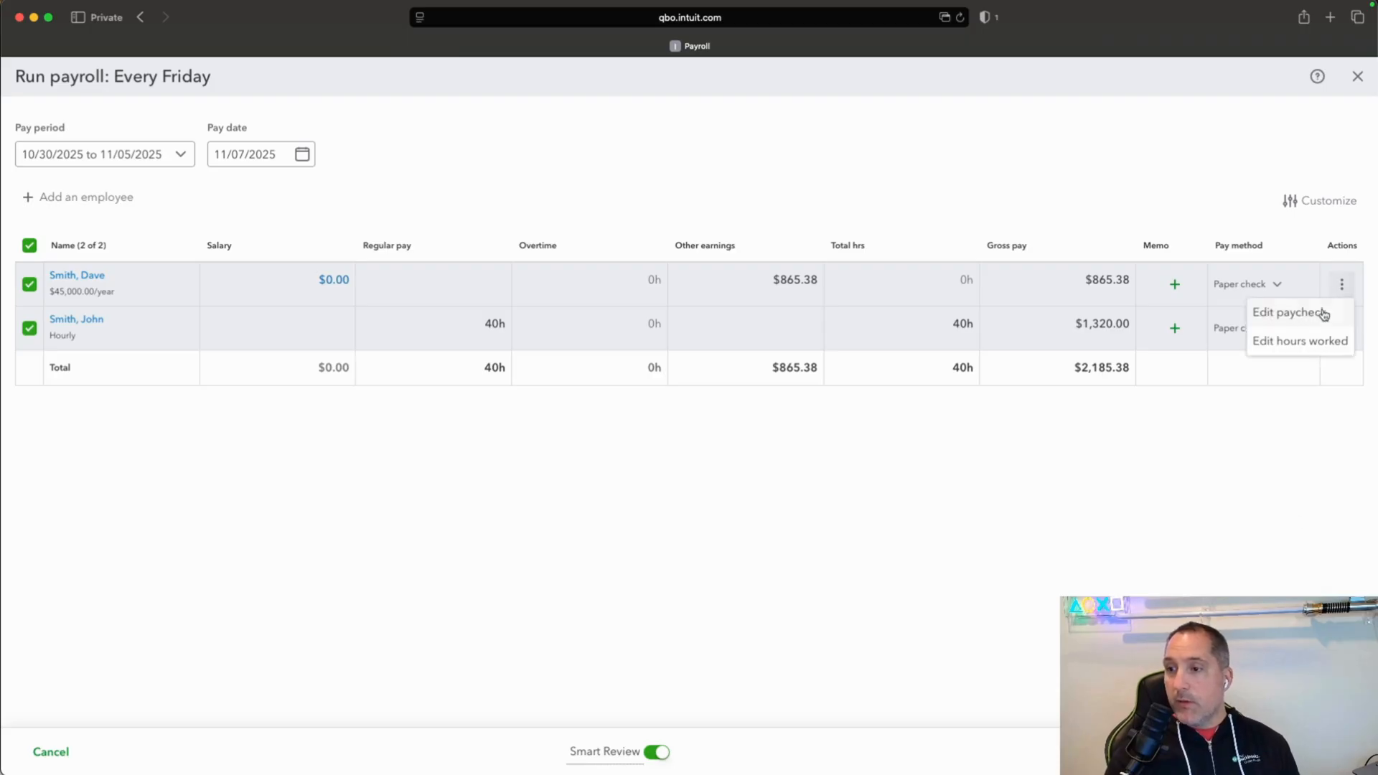
left_click(1323, 313)
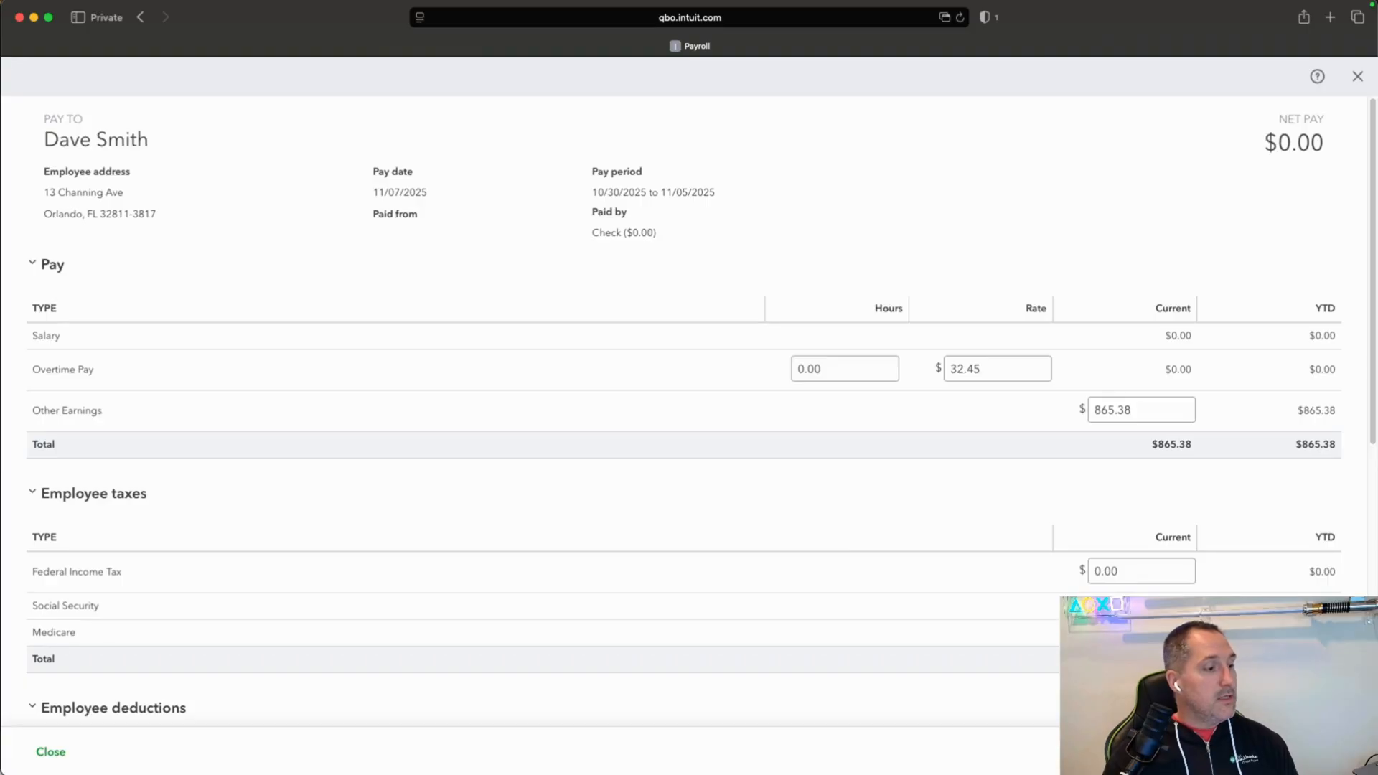
key("super+Tab")
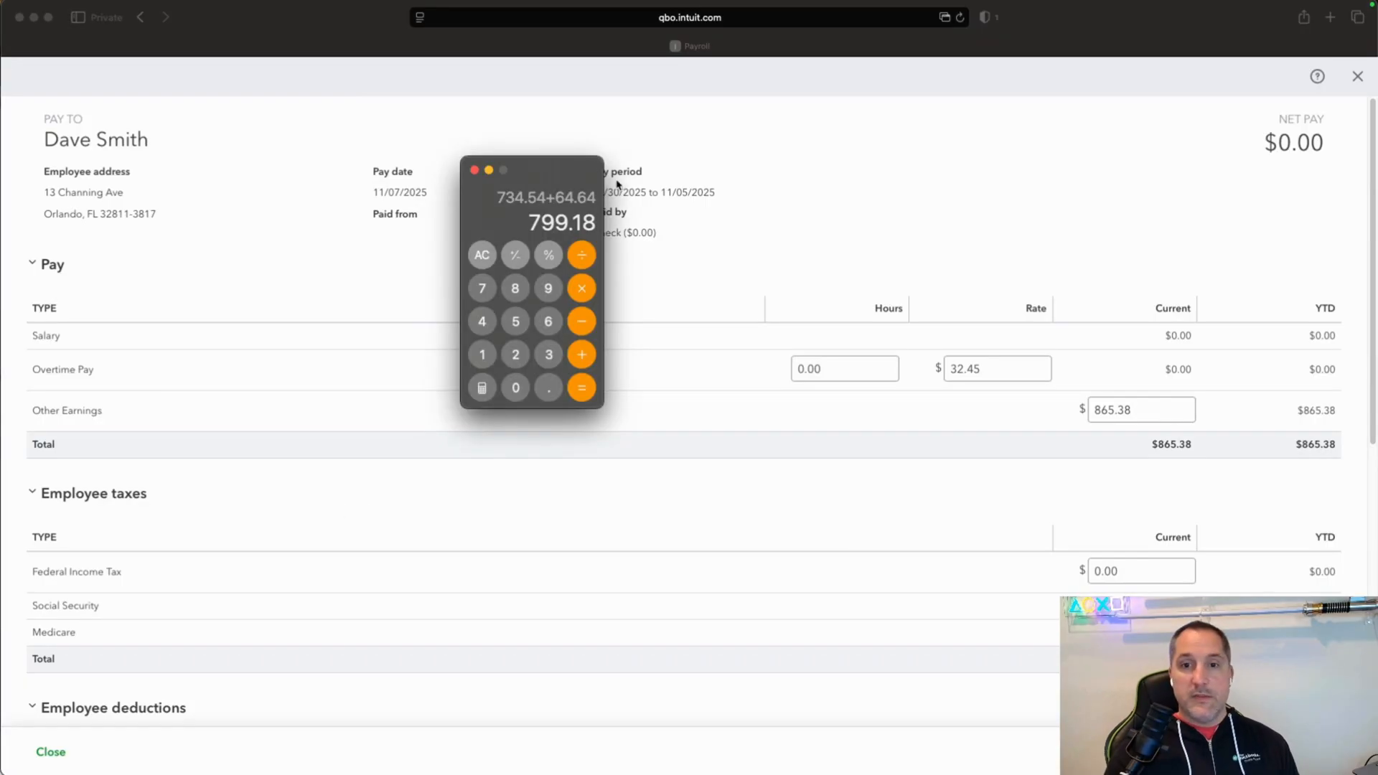
left_click_drag(558, 167, 906, 66)
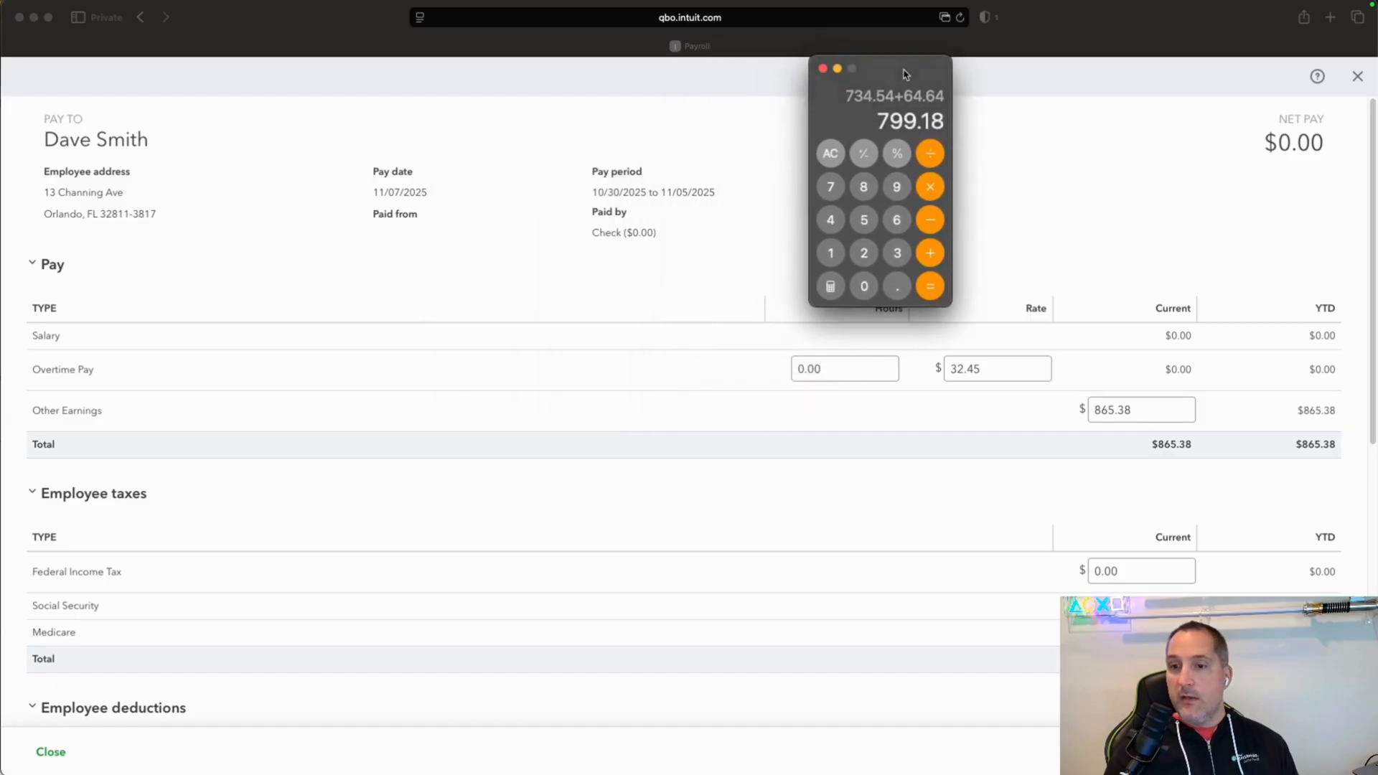
left_click(833, 153)
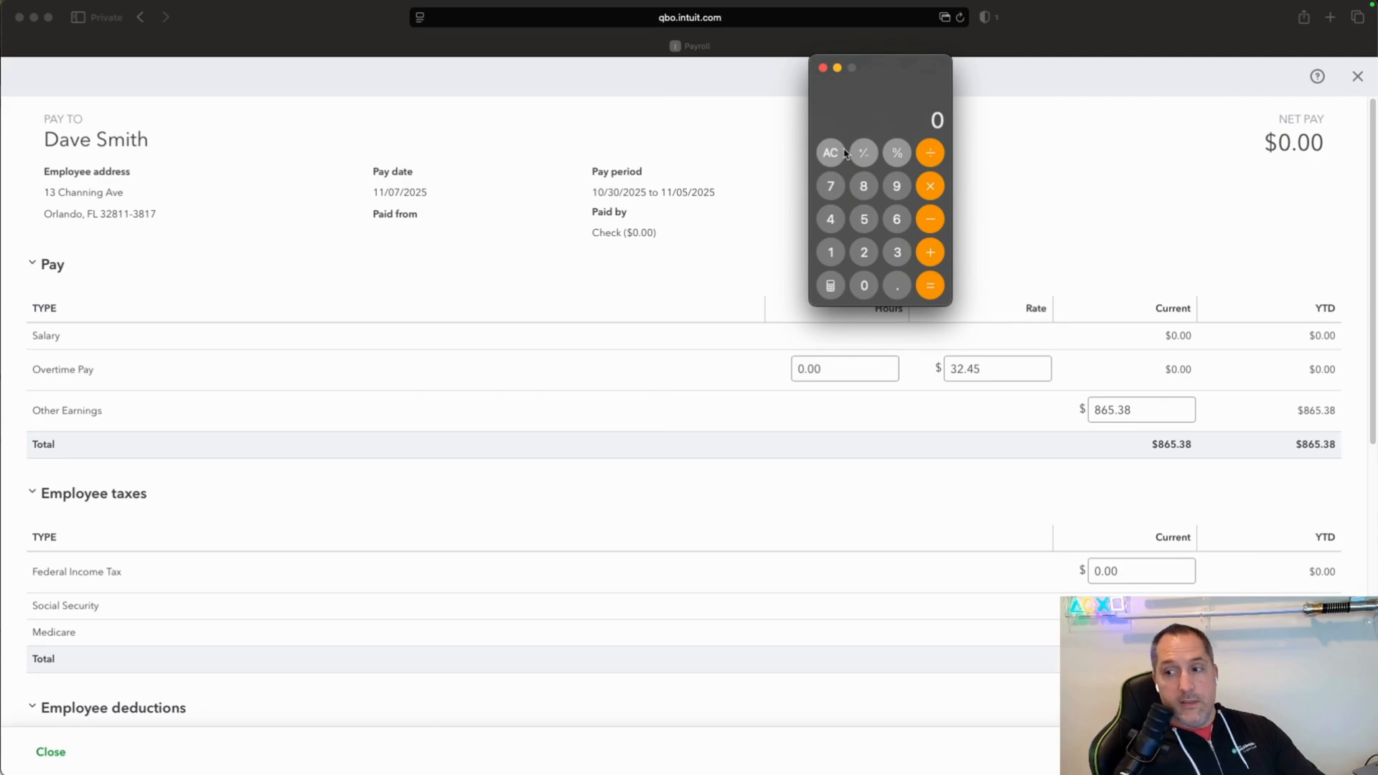
type("865.38")
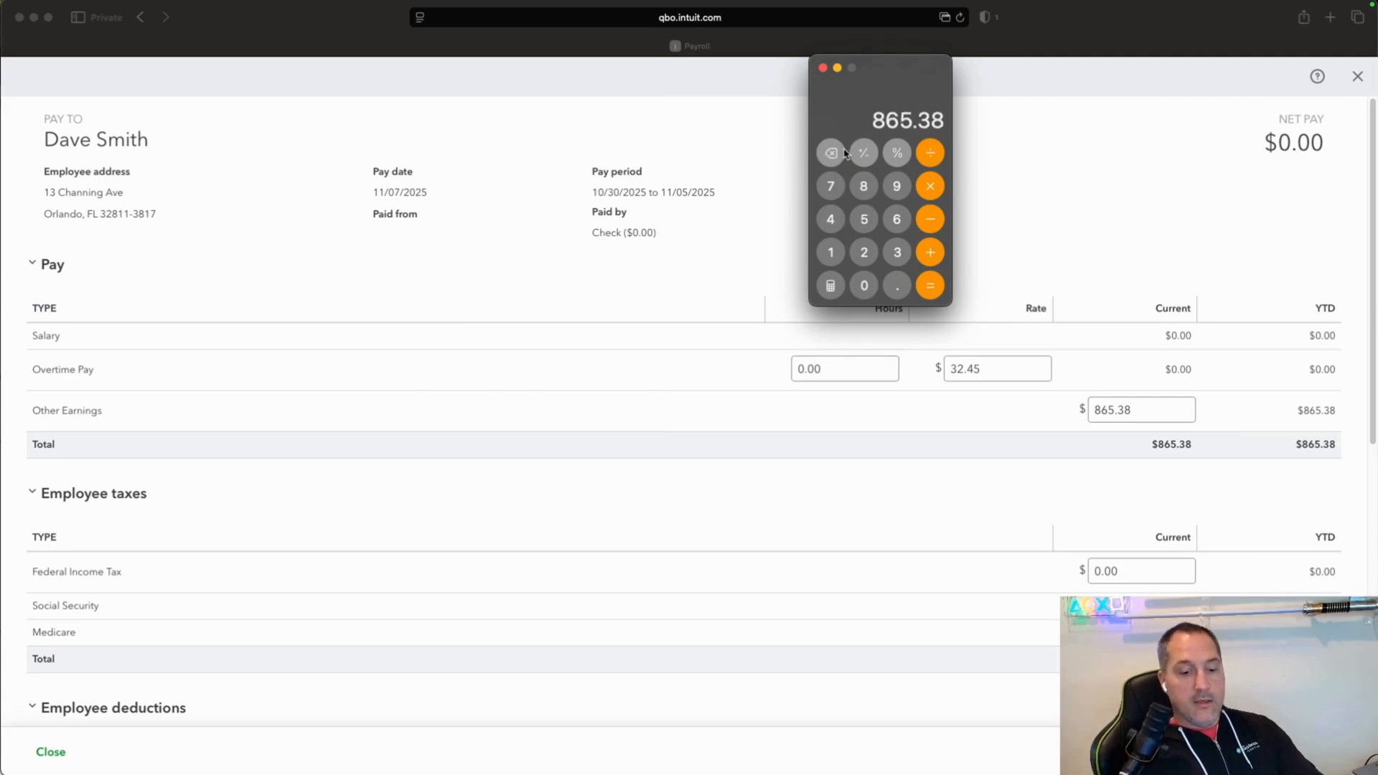
type("*0.014")
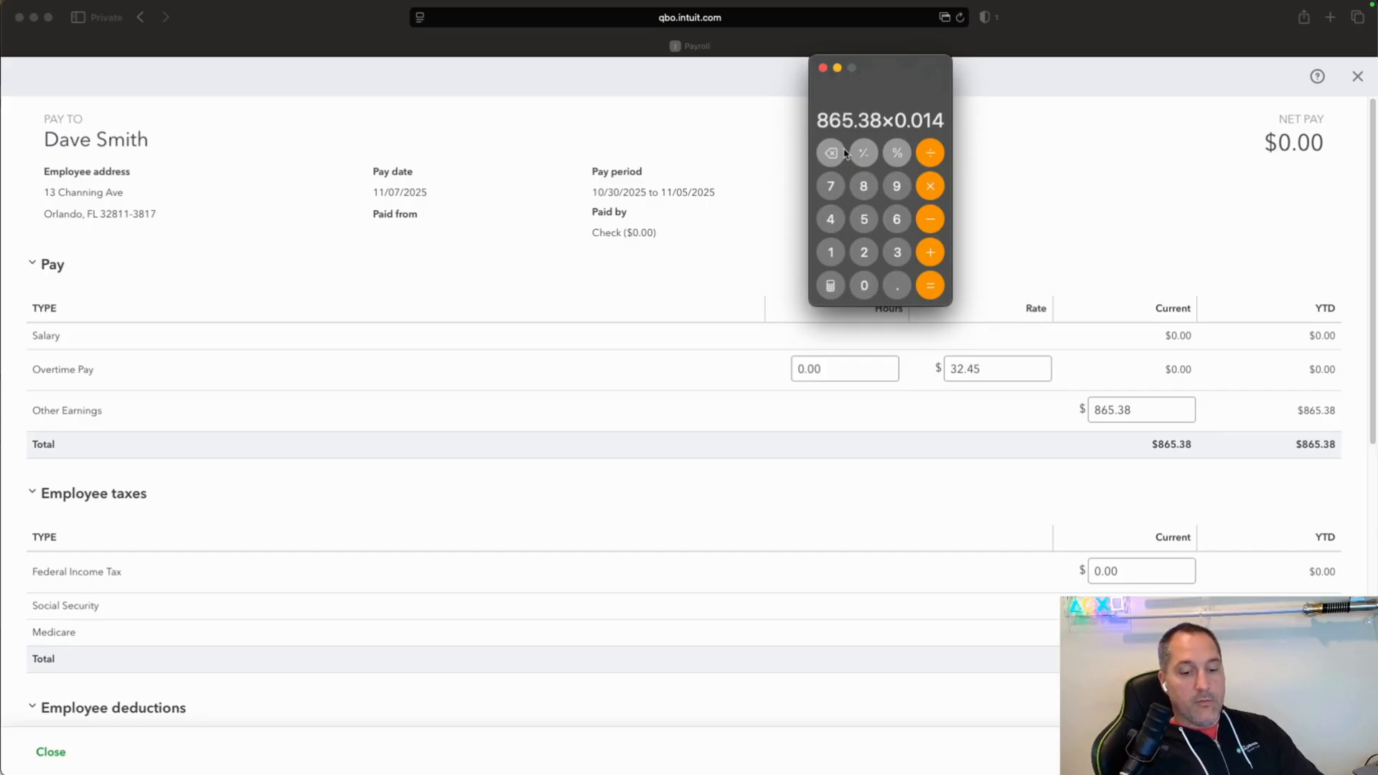
type("5")
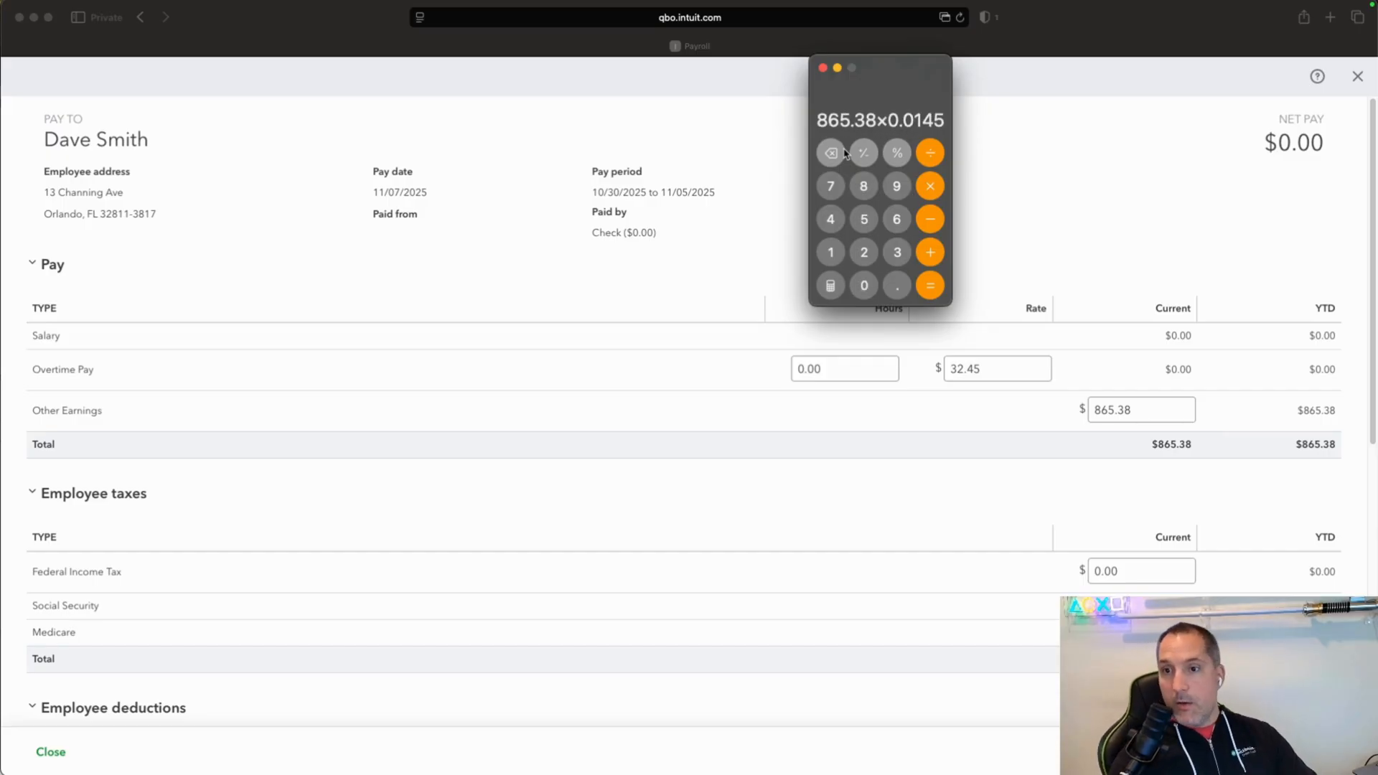
key("Return")
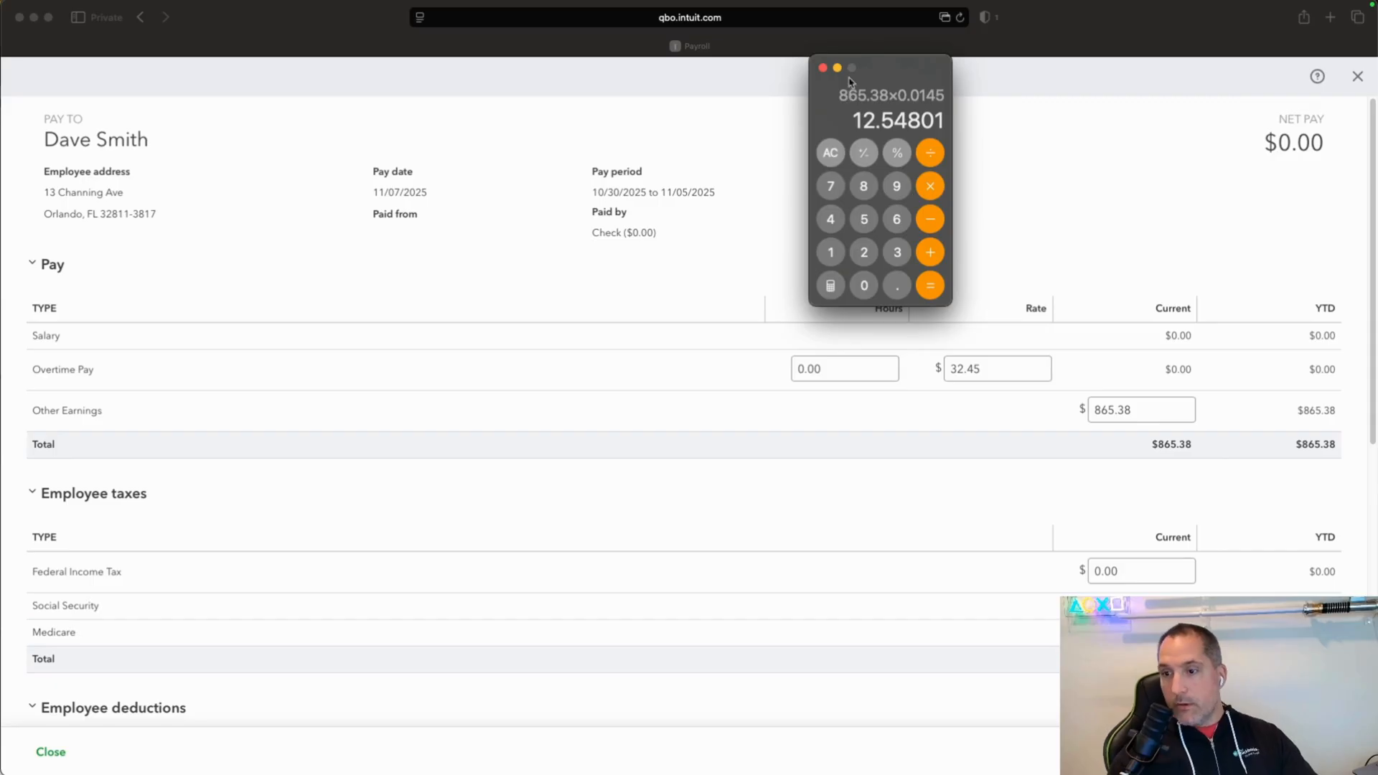
key("super+Tab")
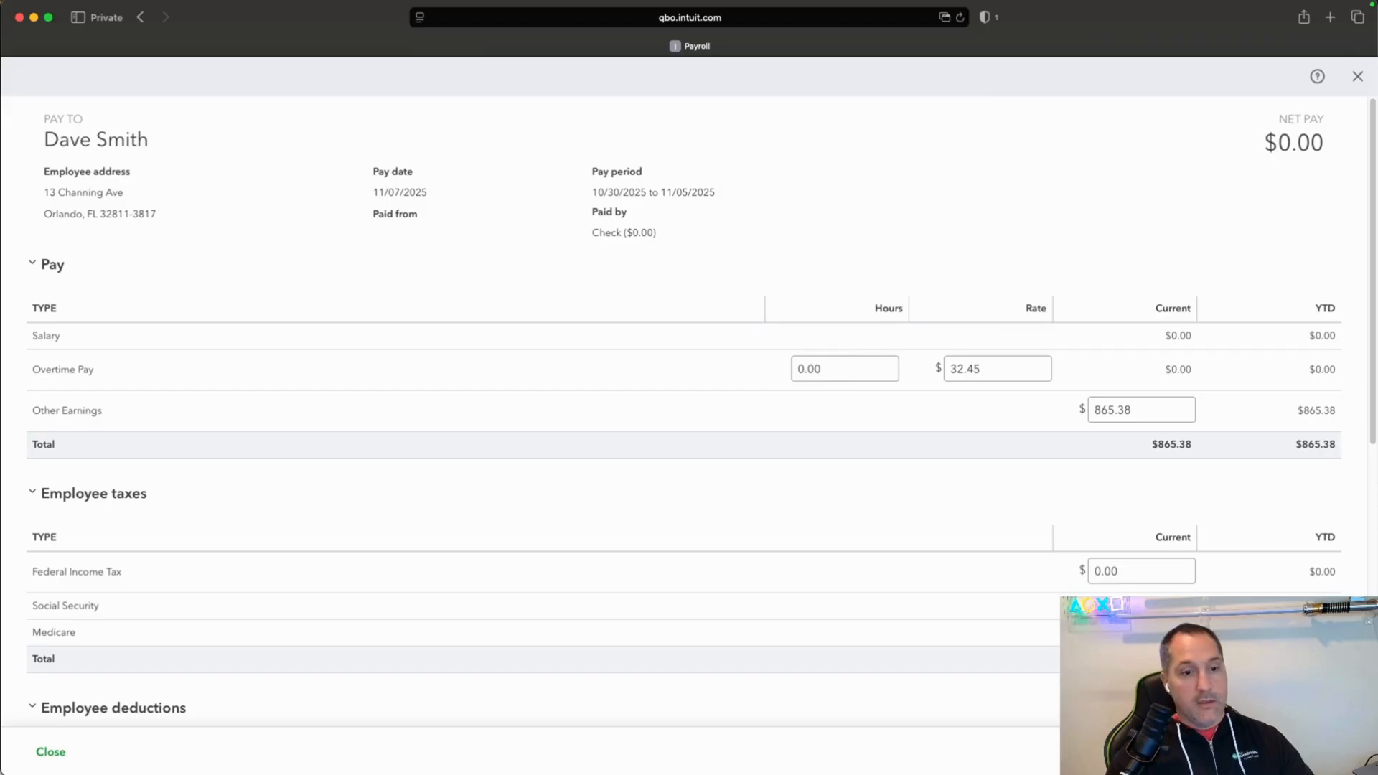
scroll(689, 409, "down", 5)
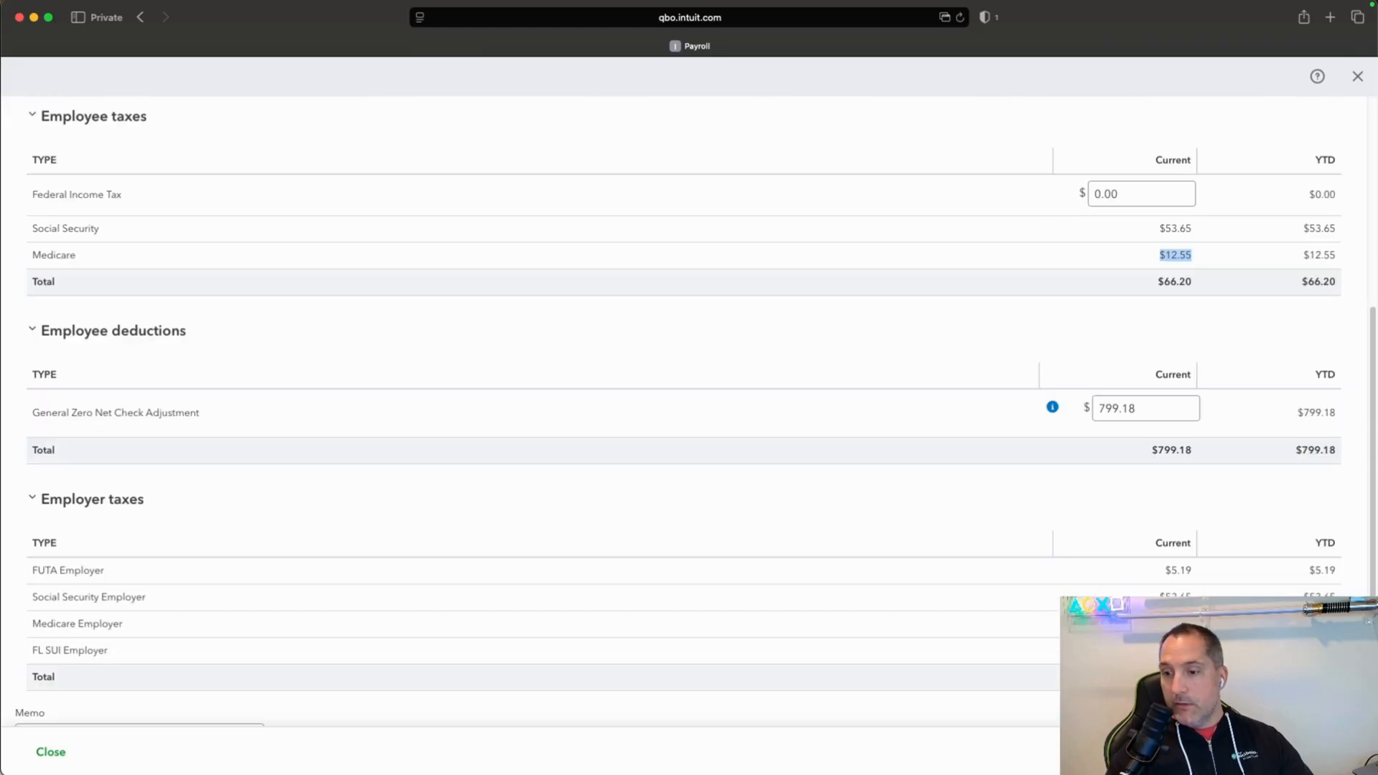
left_click(260, 421)
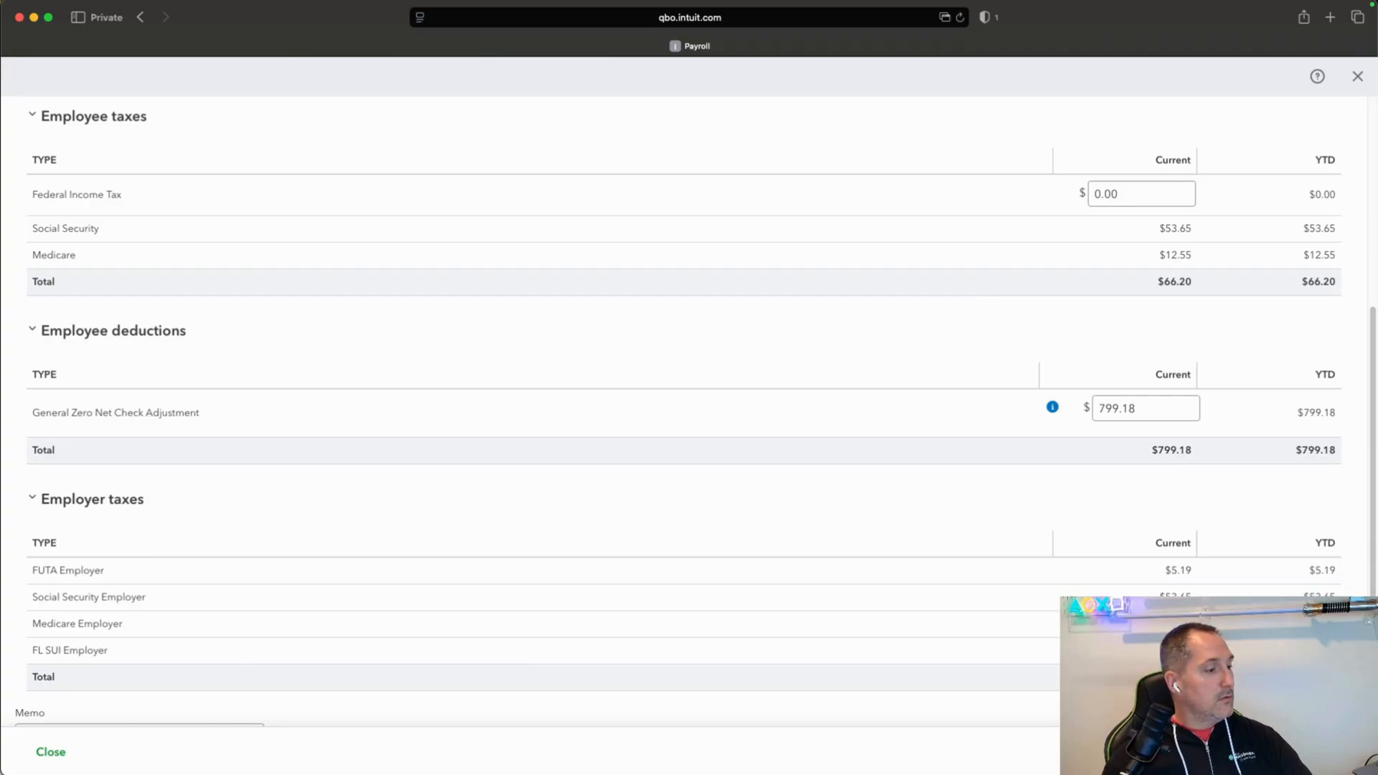
Multiply 865.38 by 0.062 in the Calculator app and compare the result with the paycheck's employee and employer Social Security taxes.
key("super+Tab")
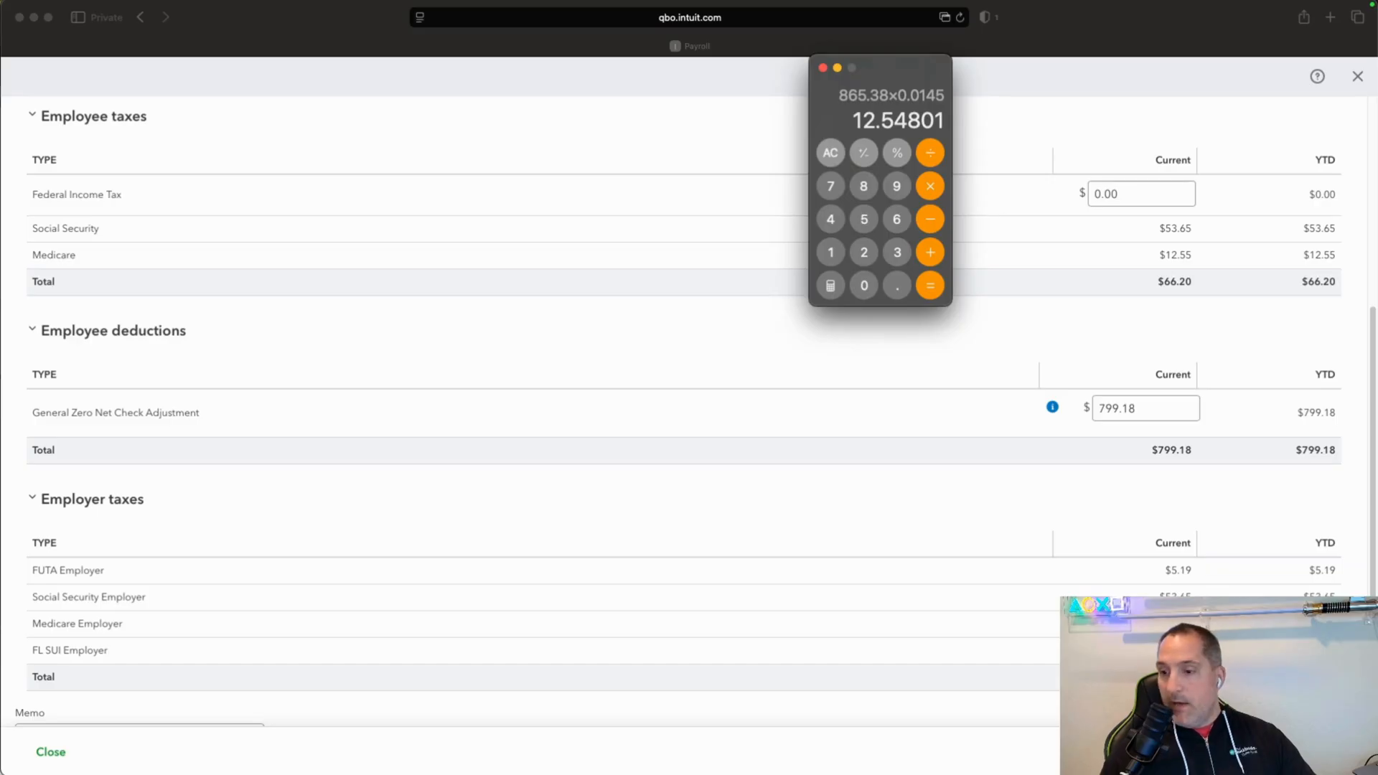
left_click(831, 157)
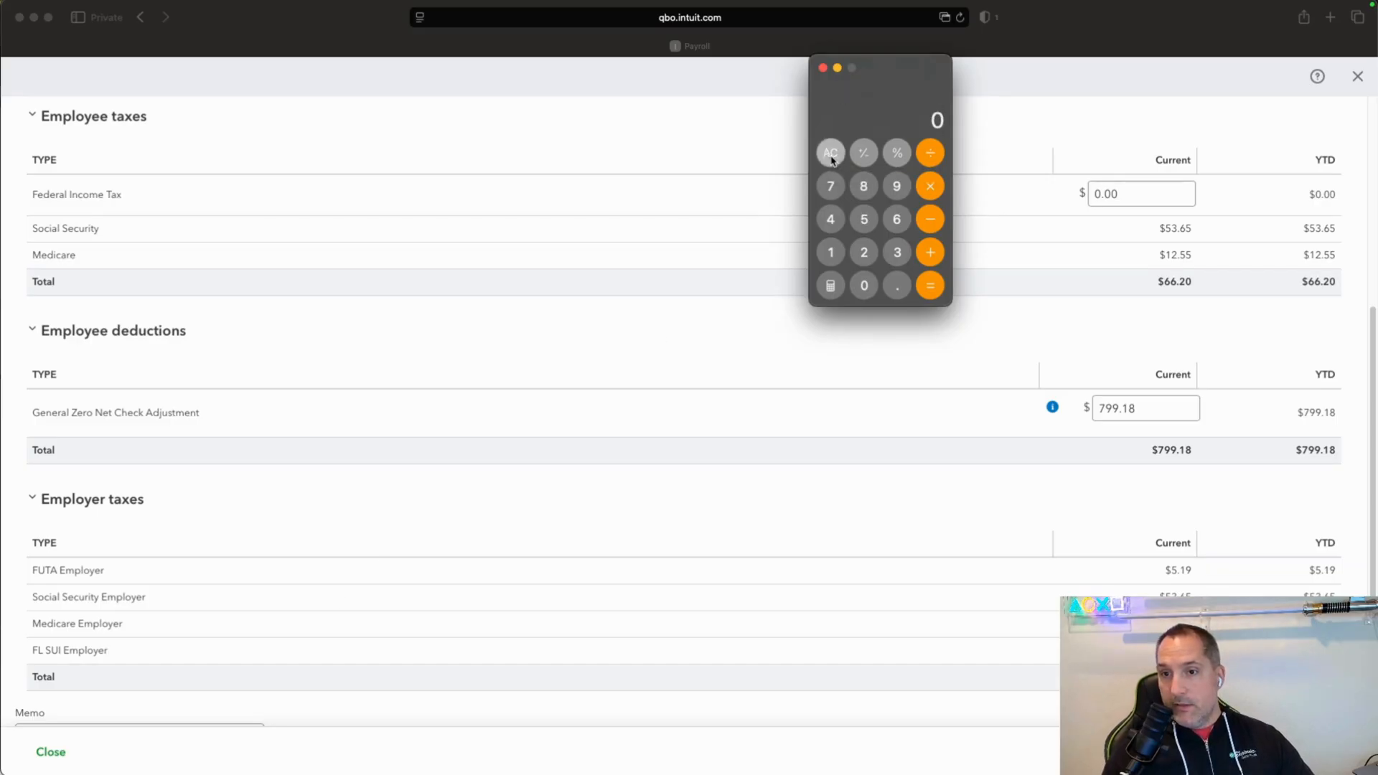
type("865")
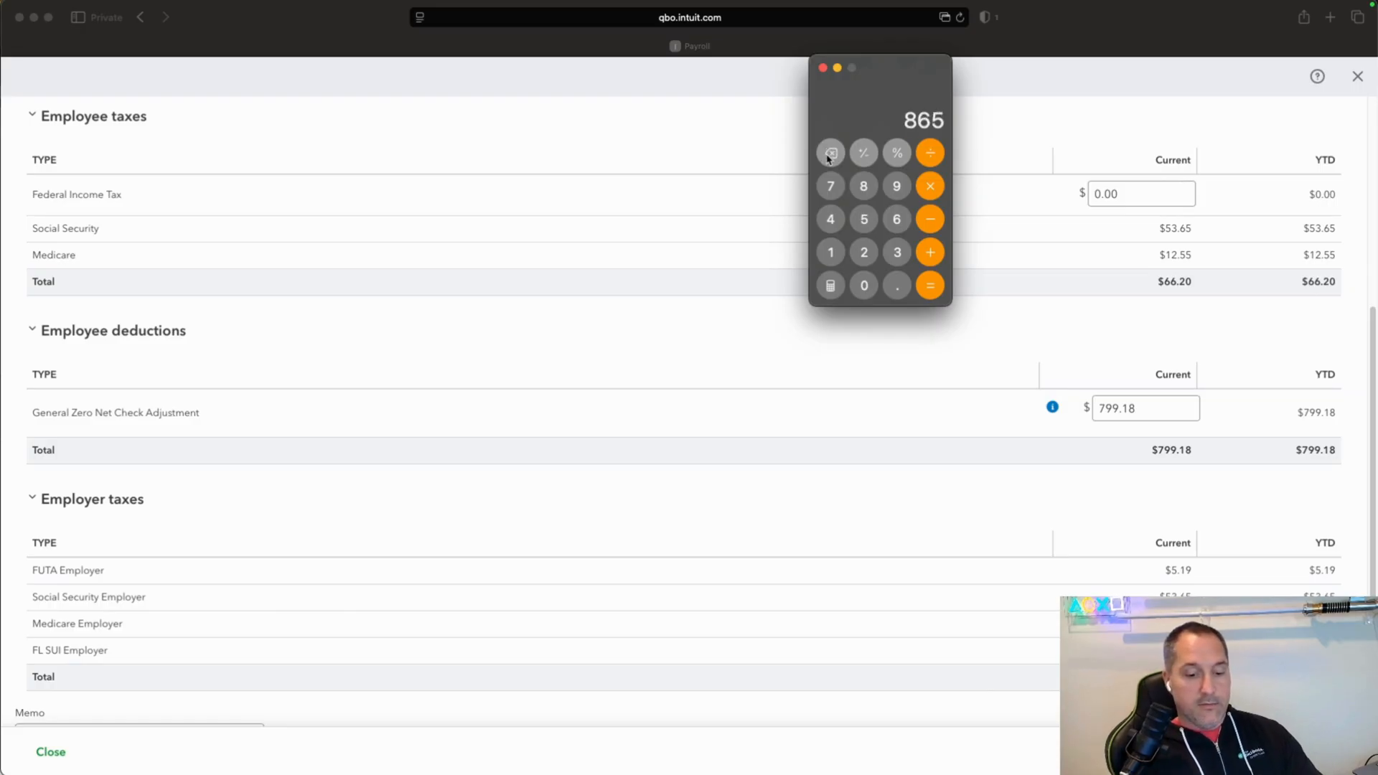
type(".38*0.062")
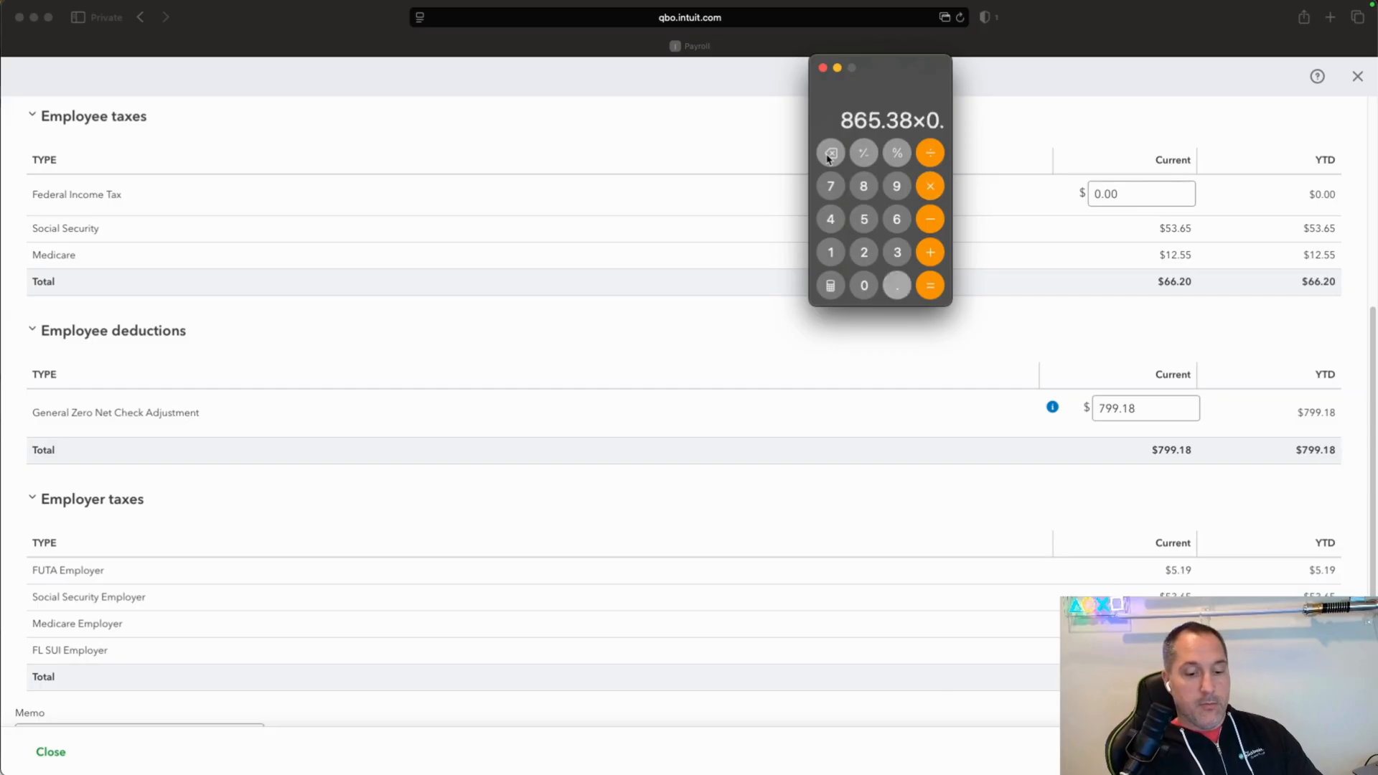
key("Return")
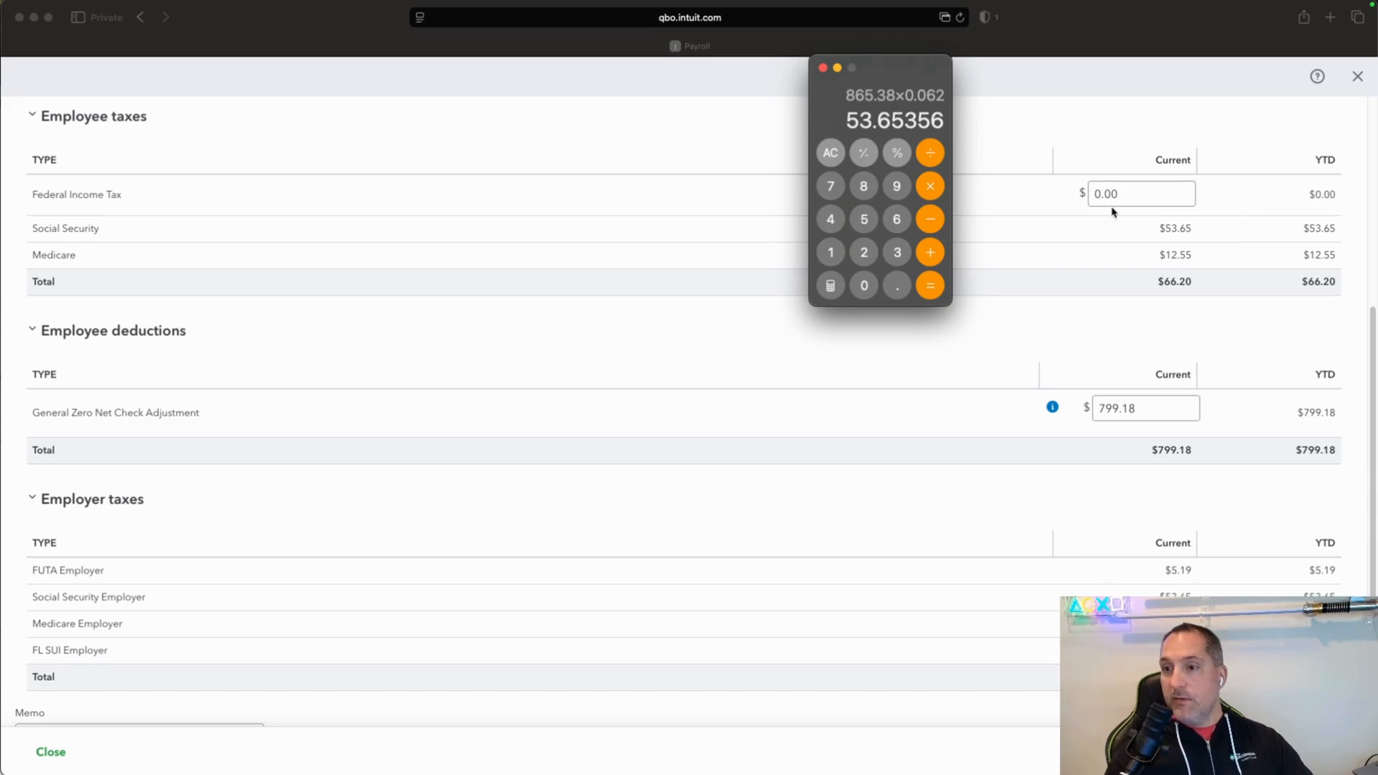
left_click(1165, 226)
left_click_drag(1164, 226, 1200, 225)
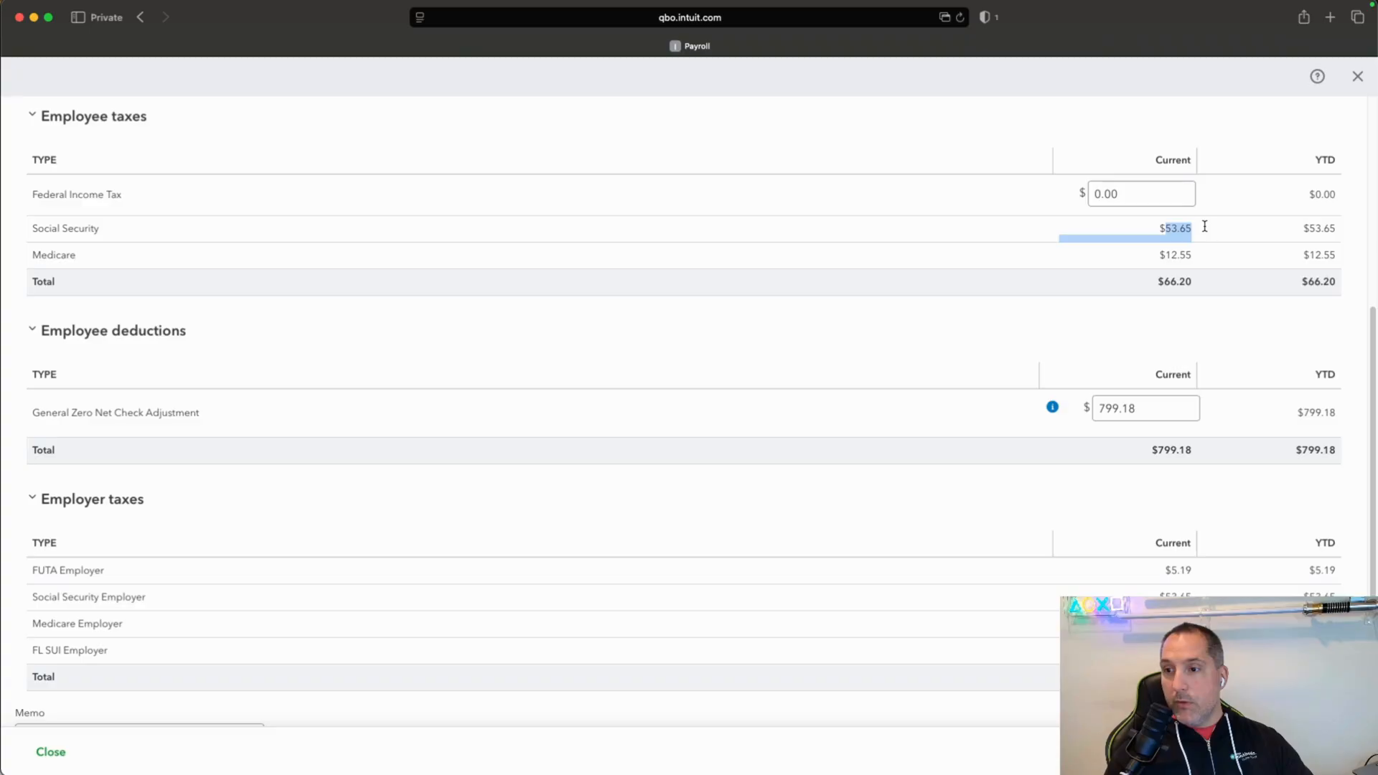
left_click(1170, 598)
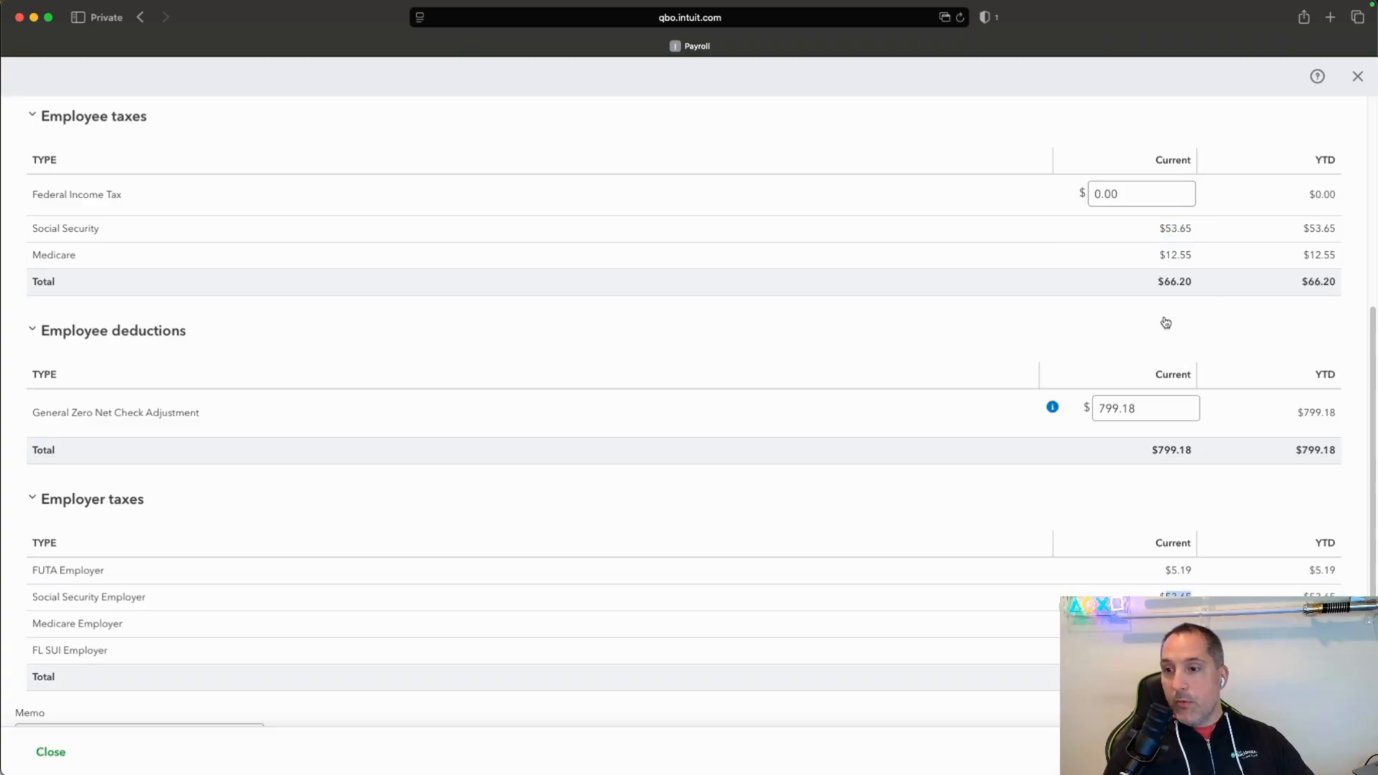
Compare the employee and employer Social Security and Medicare taxes, check the paycheck's net pay, and return to the payroll run.
left_click_drag(1156, 232, 1196, 250)
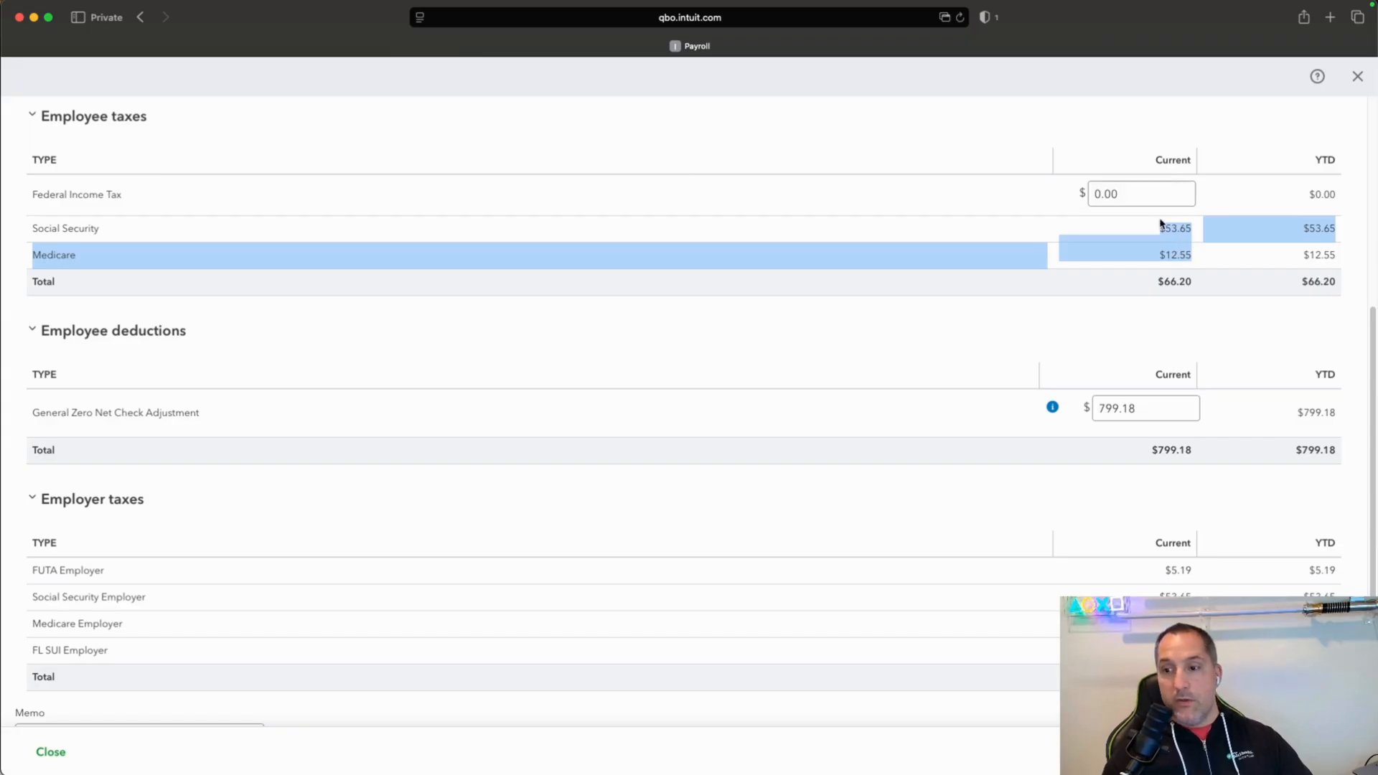
left_click_drag(1165, 595, 1191, 624)
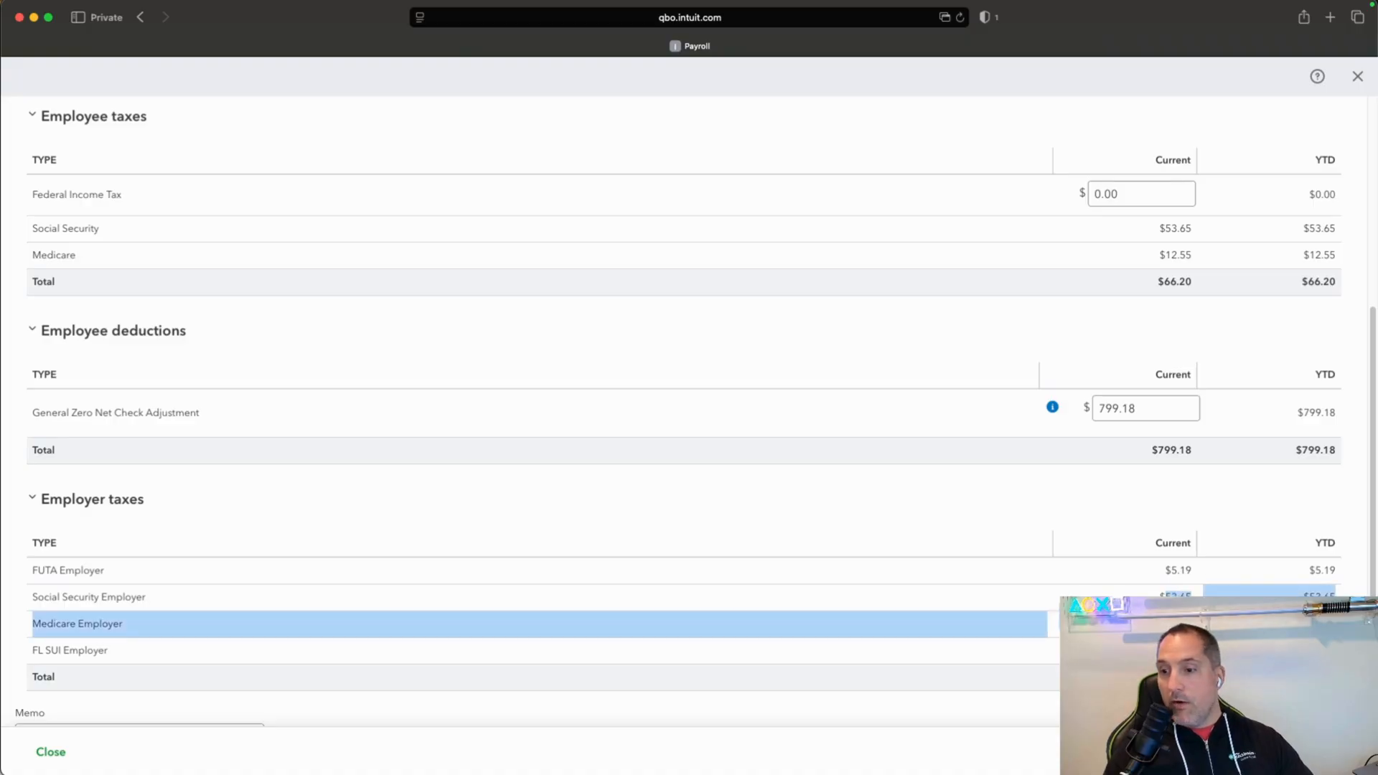
left_click(1189, 595)
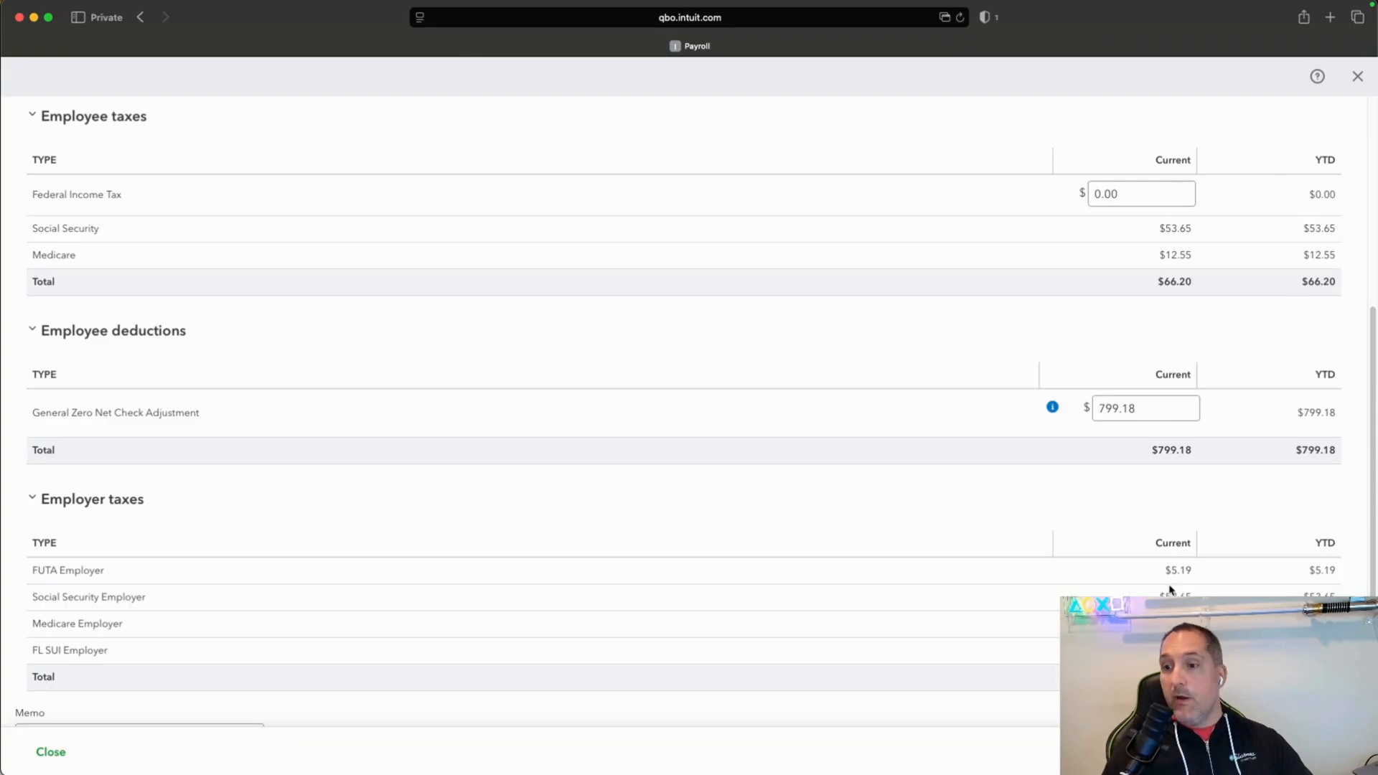
scroll(1370, 268, "up", 3)
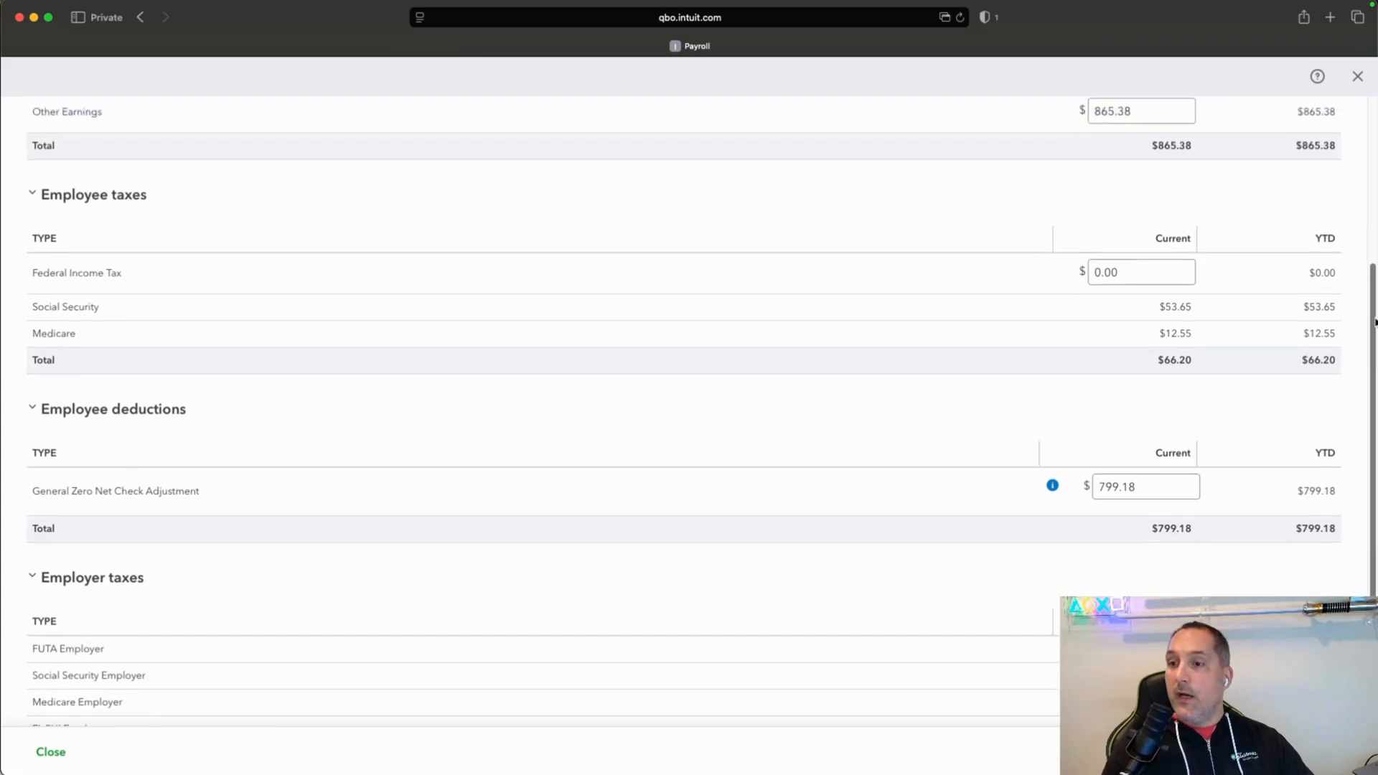
scroll(1371, 268, "up", 3)
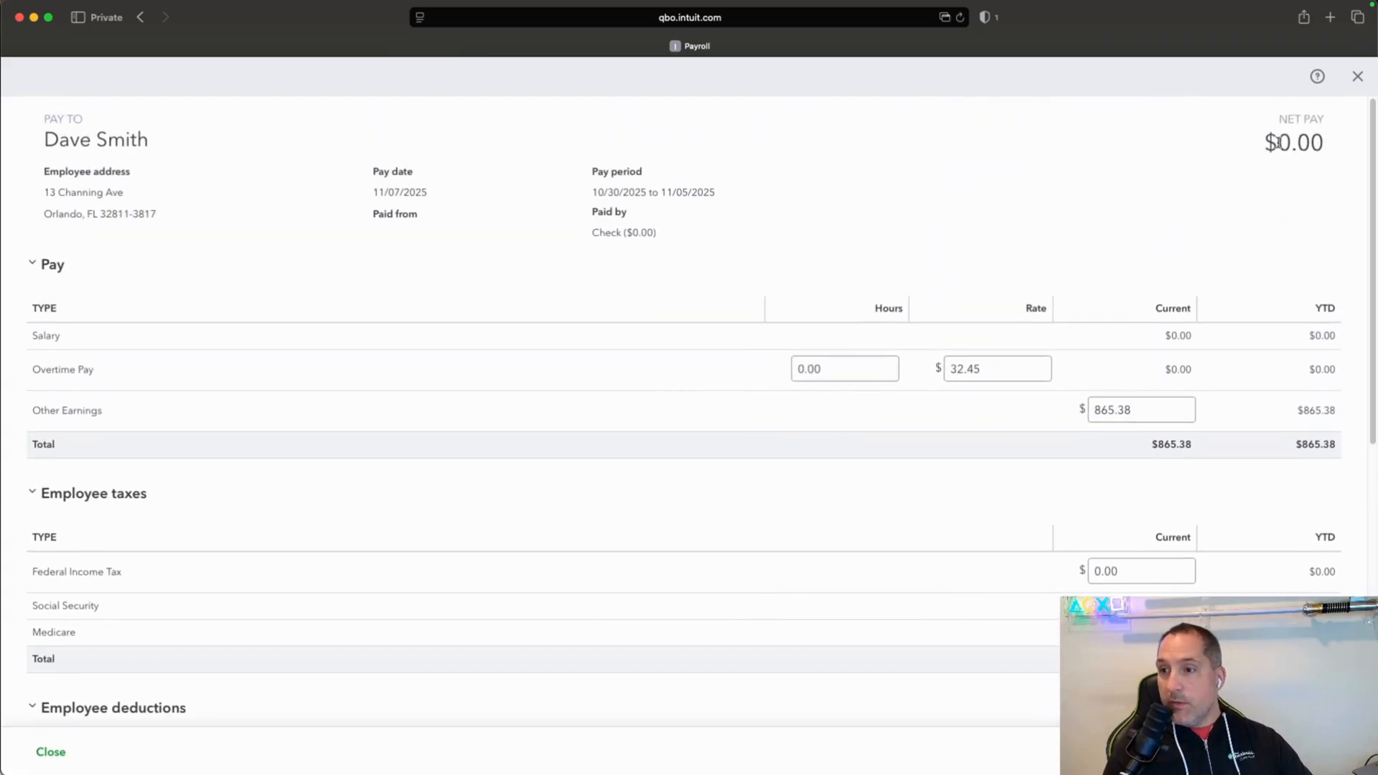
left_click_drag(1277, 144, 1365, 148)
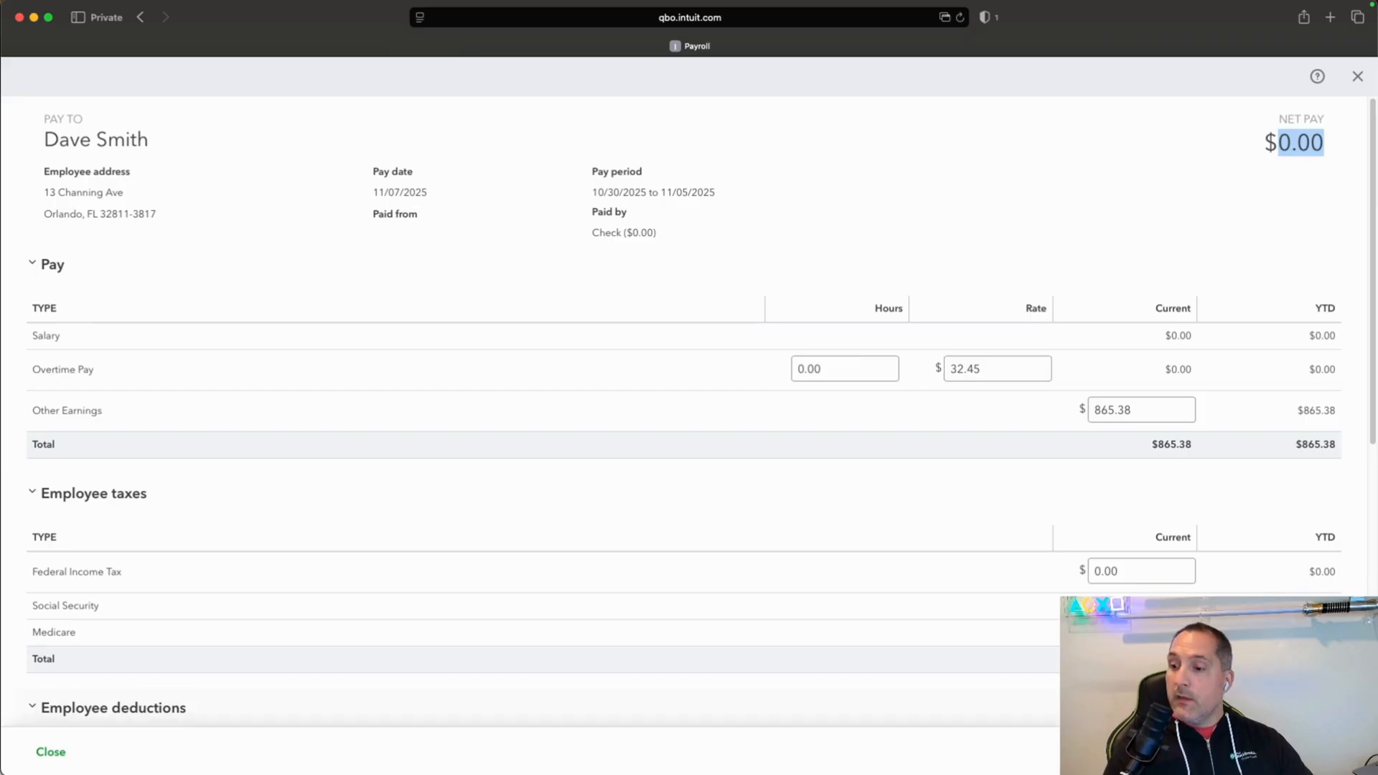
left_click(1337, 752)
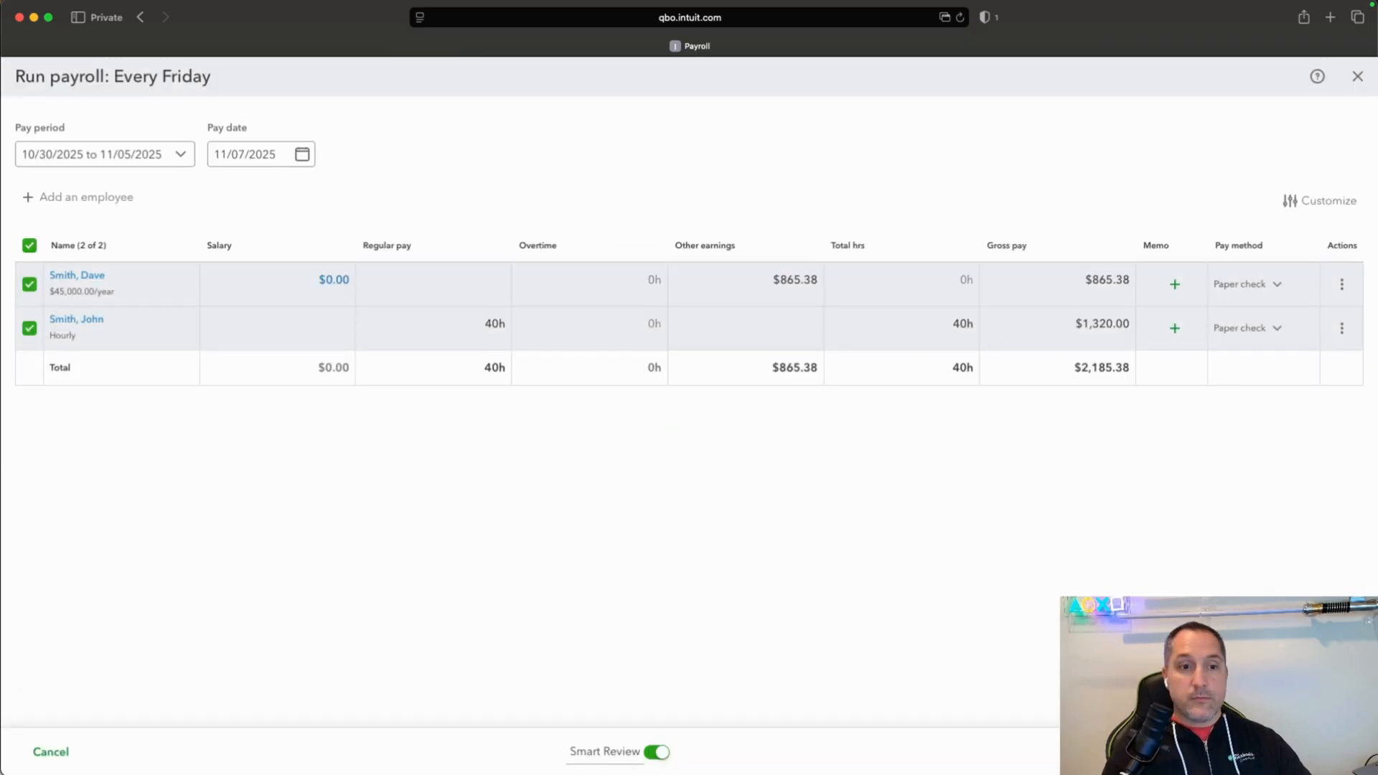
Preview the payroll, select the checking account as its chart of account, and submit the payroll.
left_click(1310, 752)
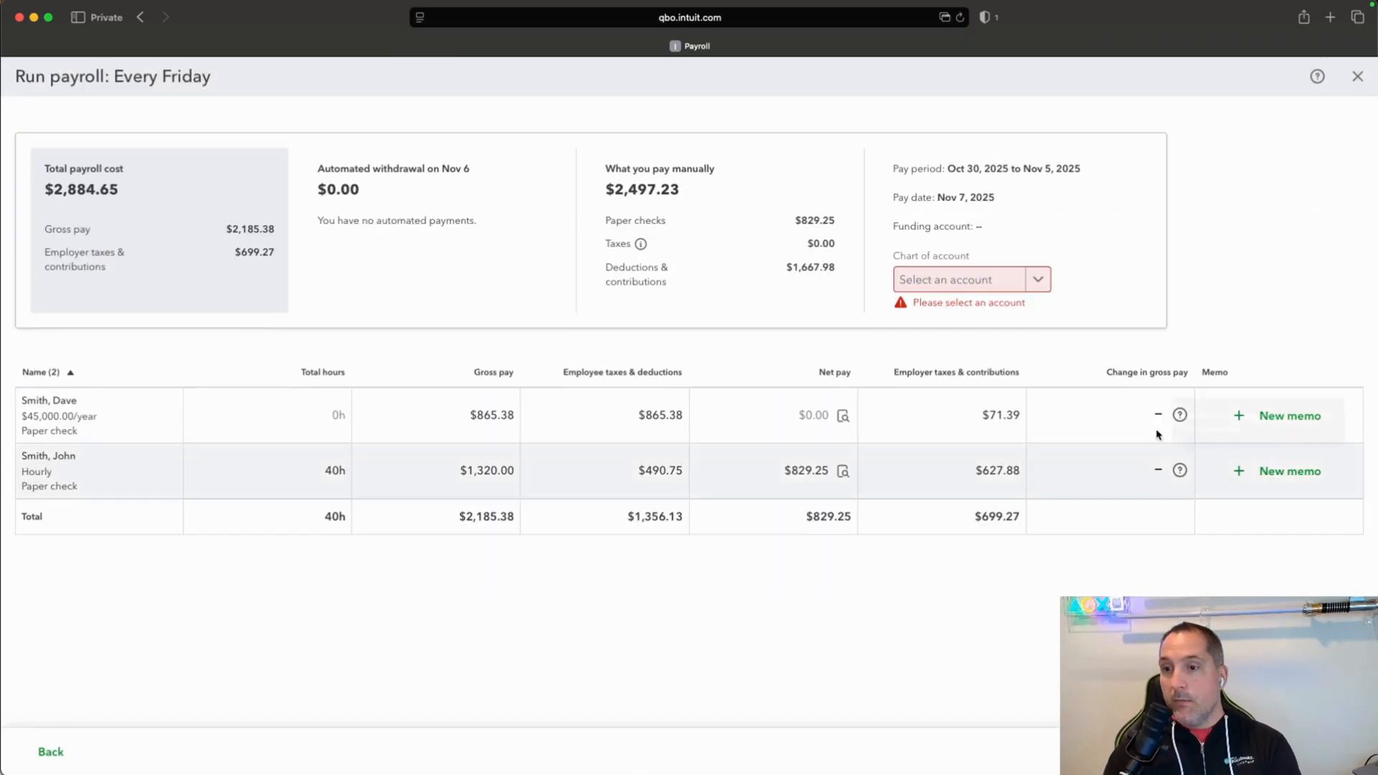
left_click(1037, 279)
left_click(1057, 389)
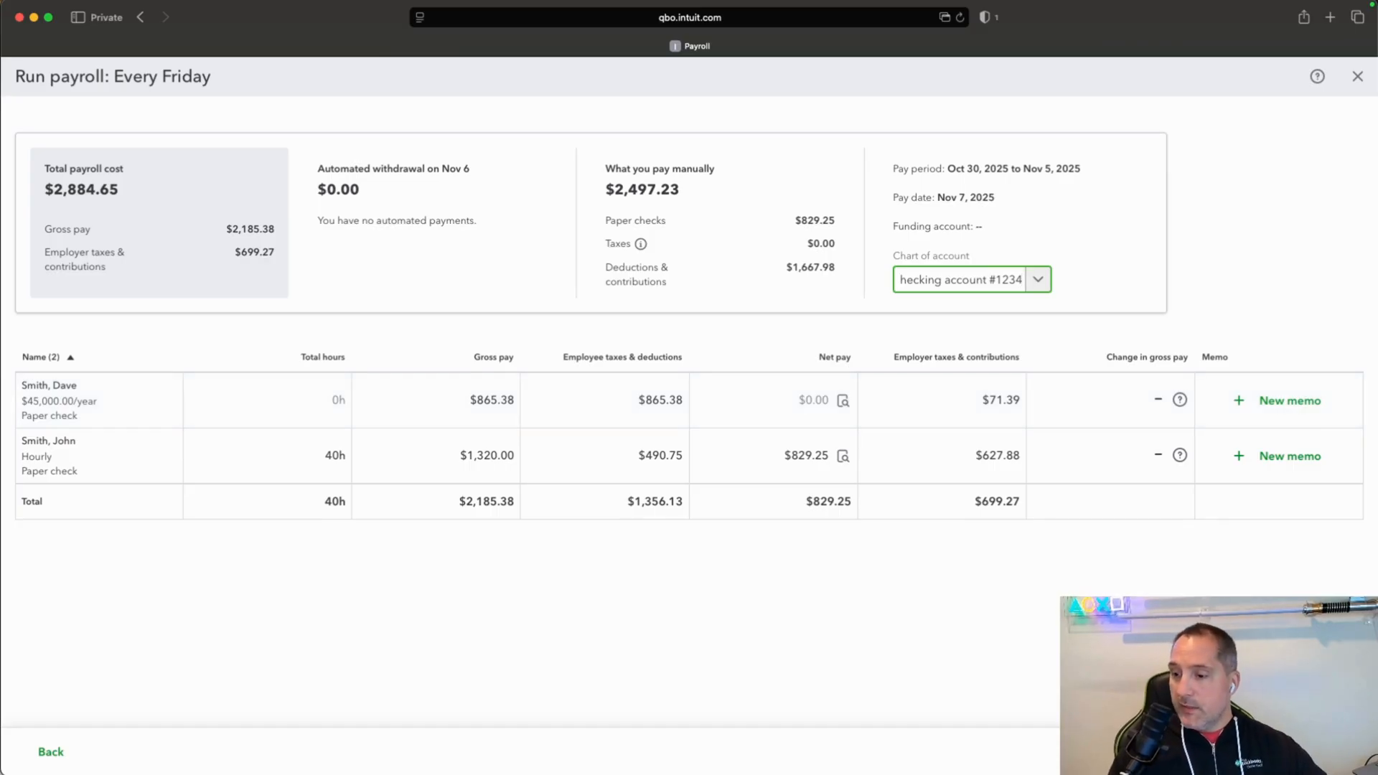
left_click(1289, 752)
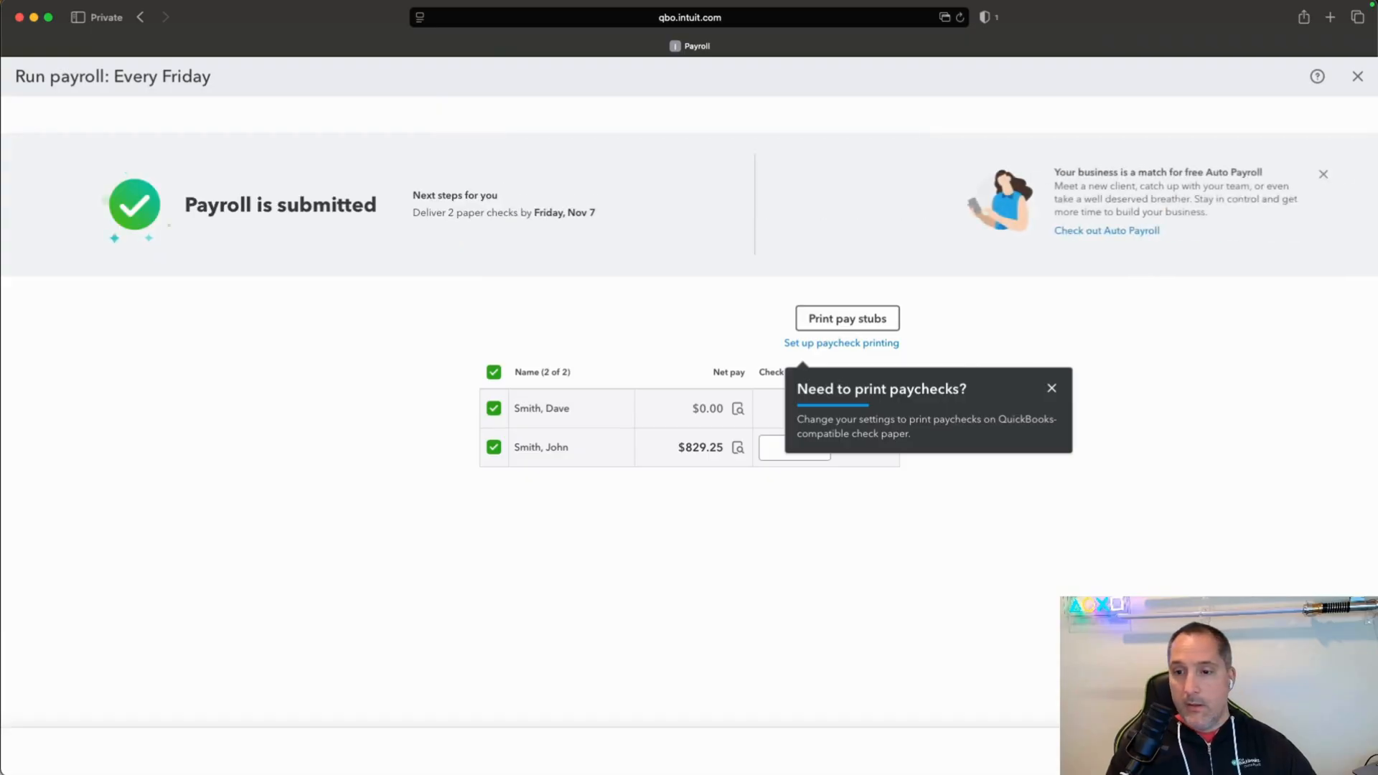
Dismiss the paycheck printing tip, finish the submitted payroll, and go to the tax setup tasks in the payroll overview.
left_click(1051, 388)
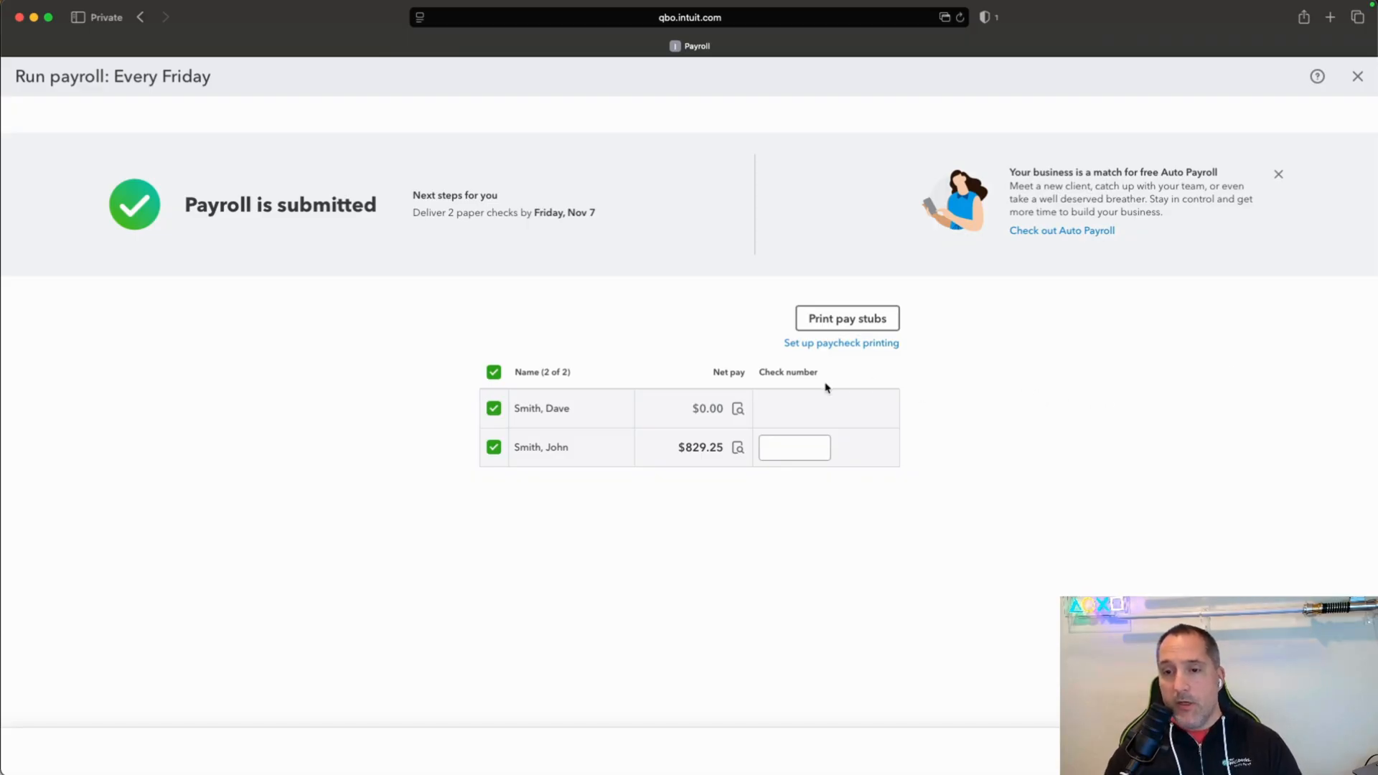
left_click(842, 320)
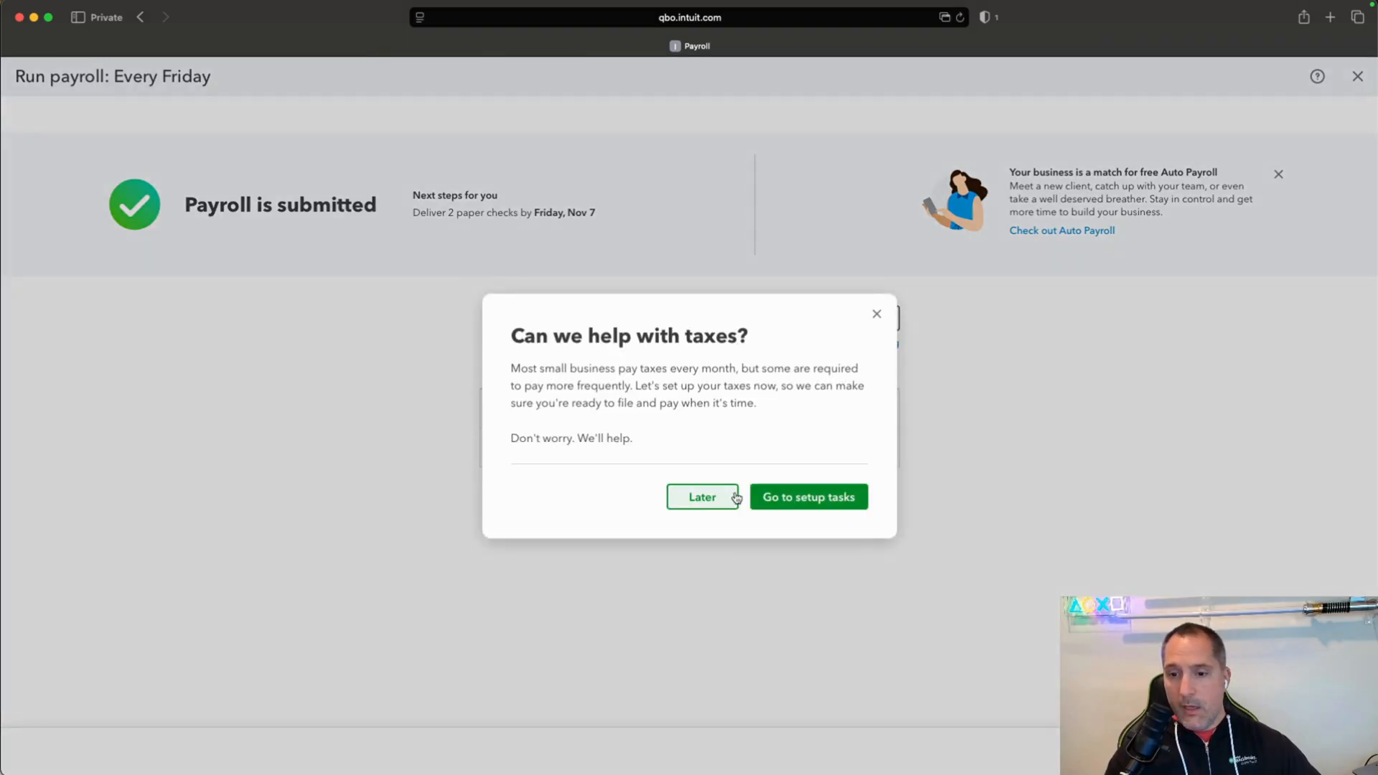
left_click(782, 498)
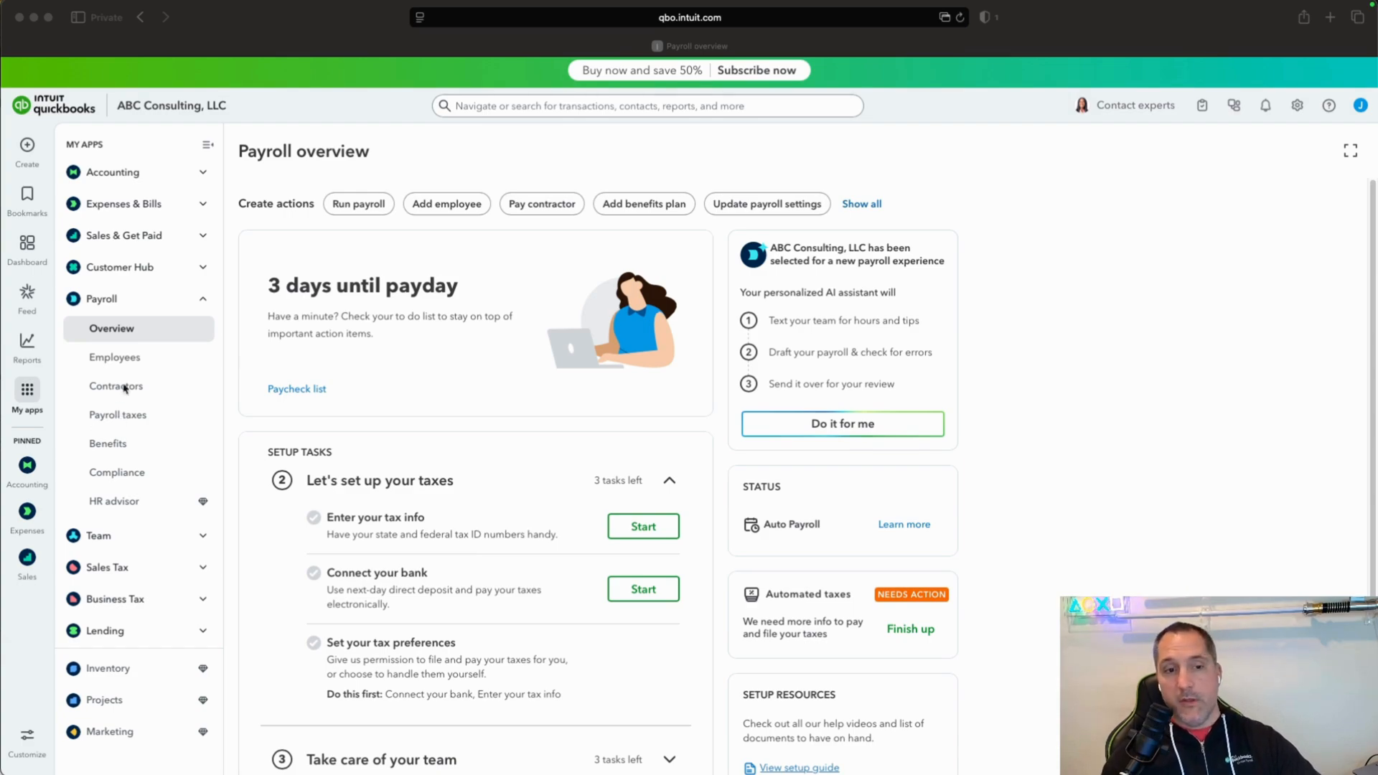
Open the Profit and Loss report from the favorite standard reports.
left_click(30, 474)
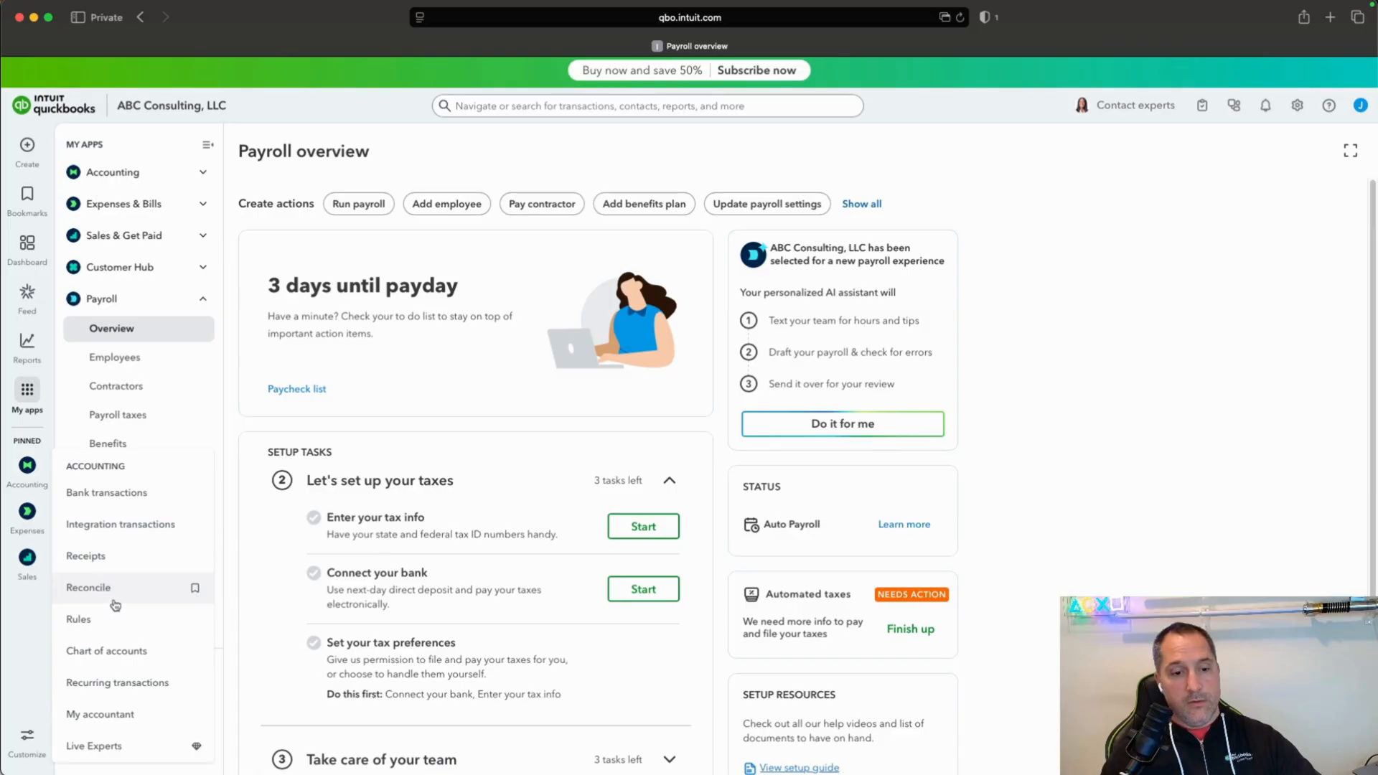
mouse_move(27, 343)
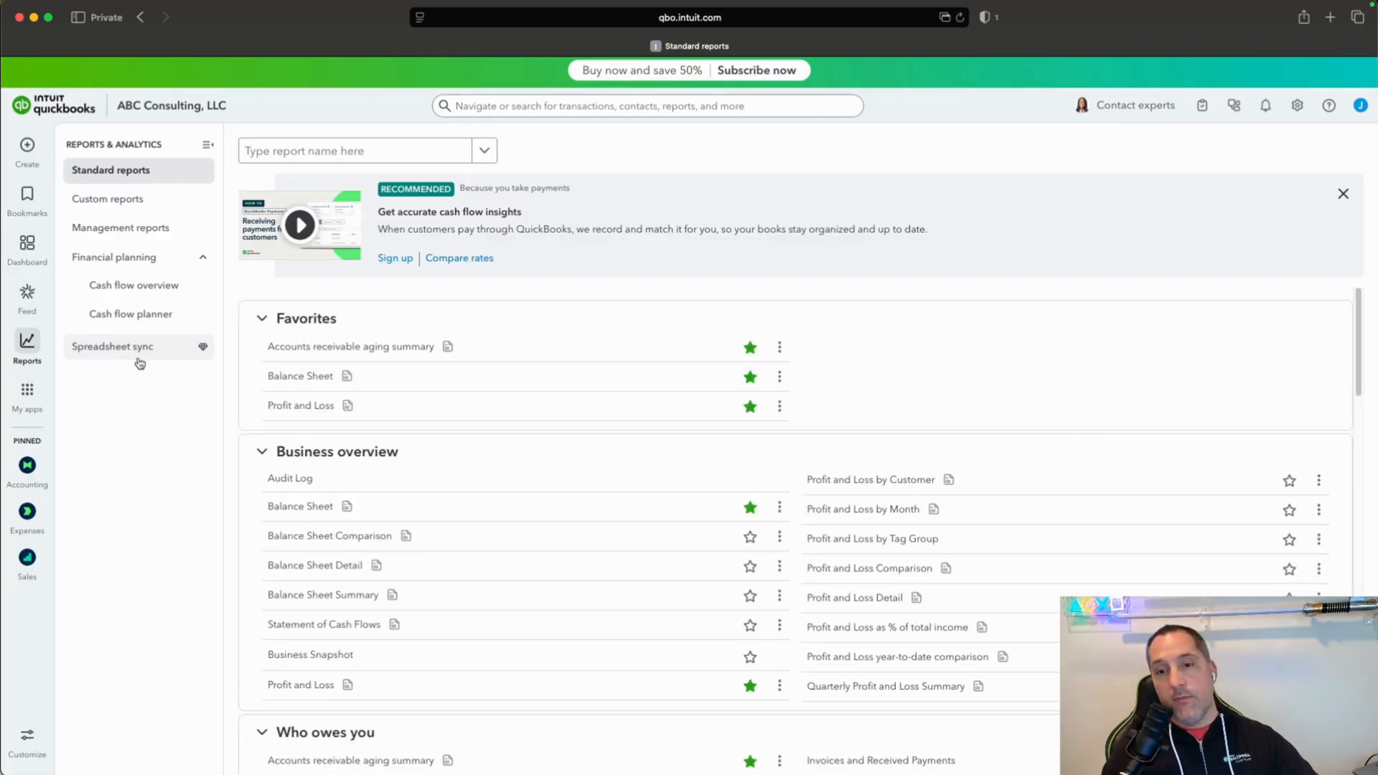
left_click(316, 407)
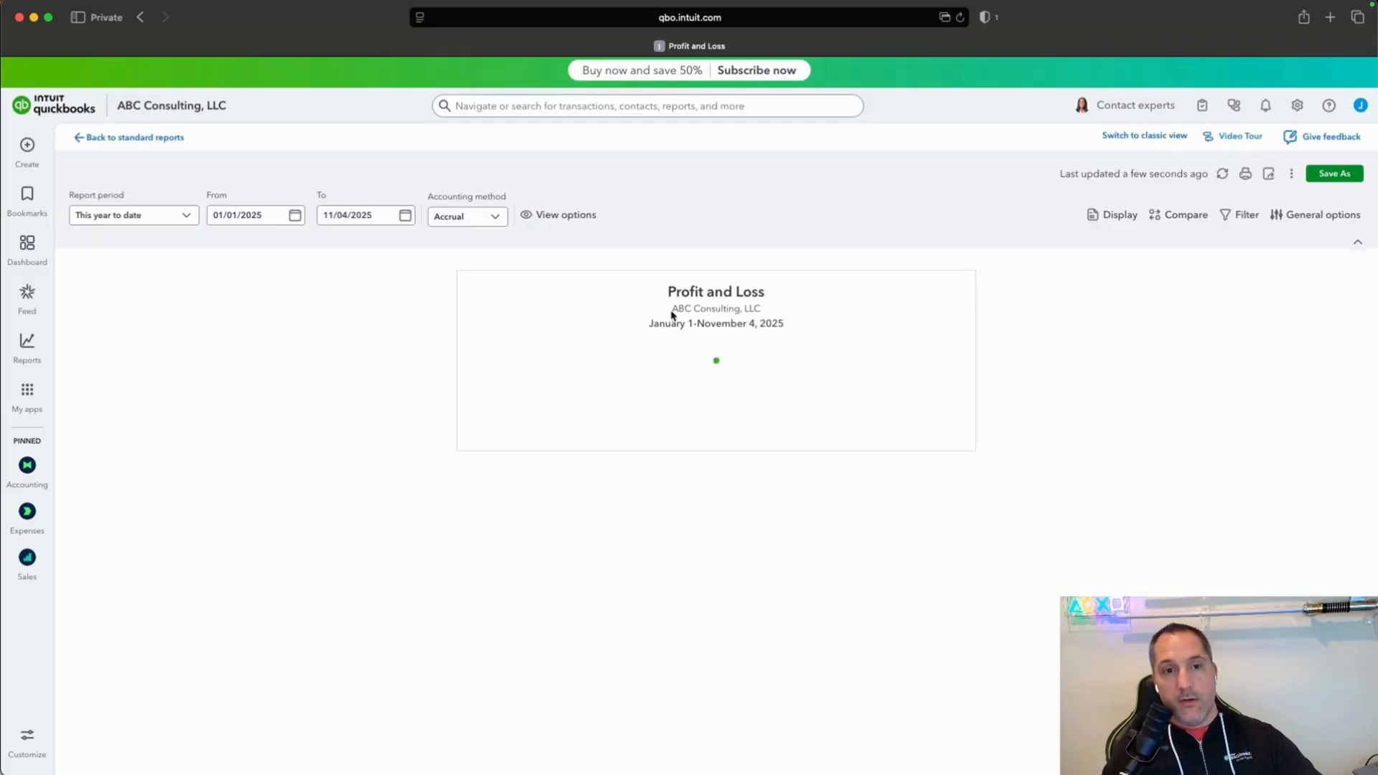
Set the Profit and Loss report to the cash accounting method with an end date of 11/07/2025.
left_click(479, 217)
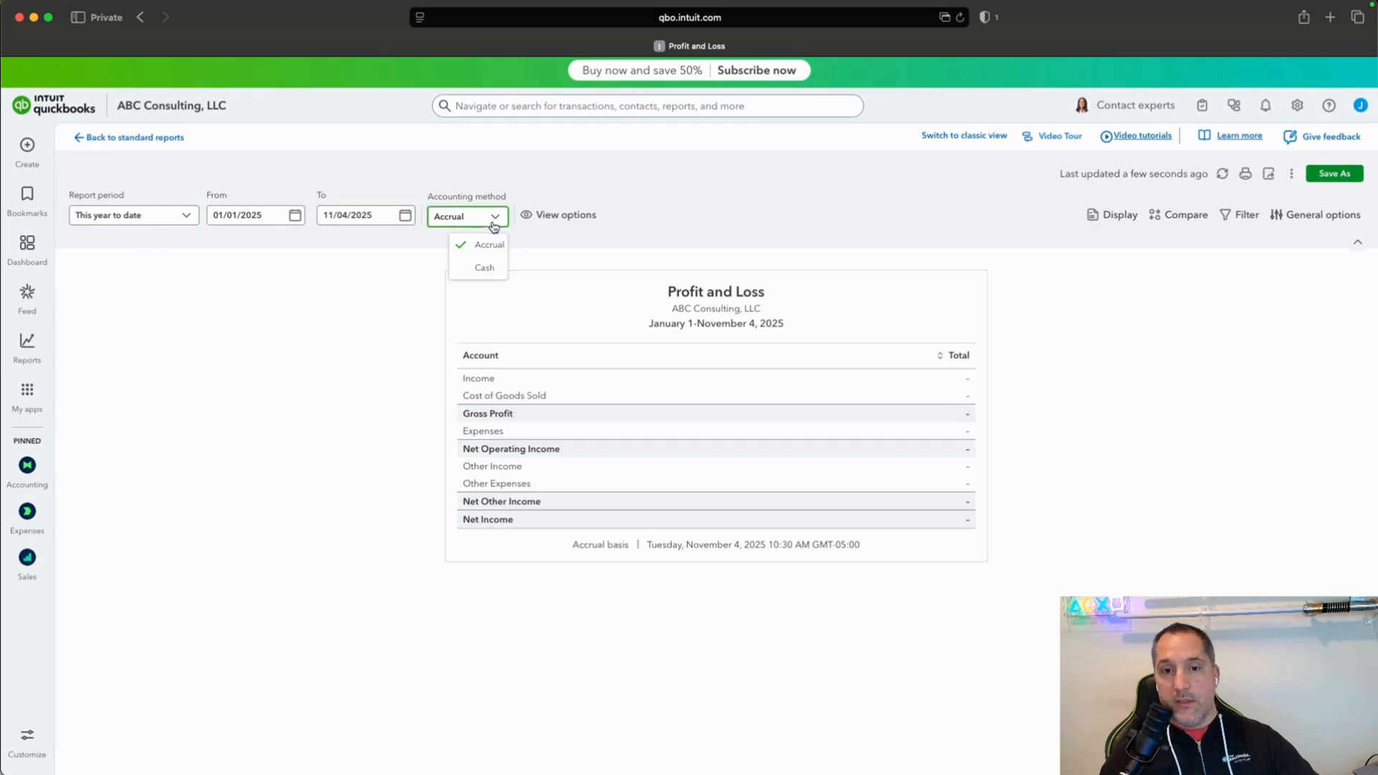
left_click(485, 268)
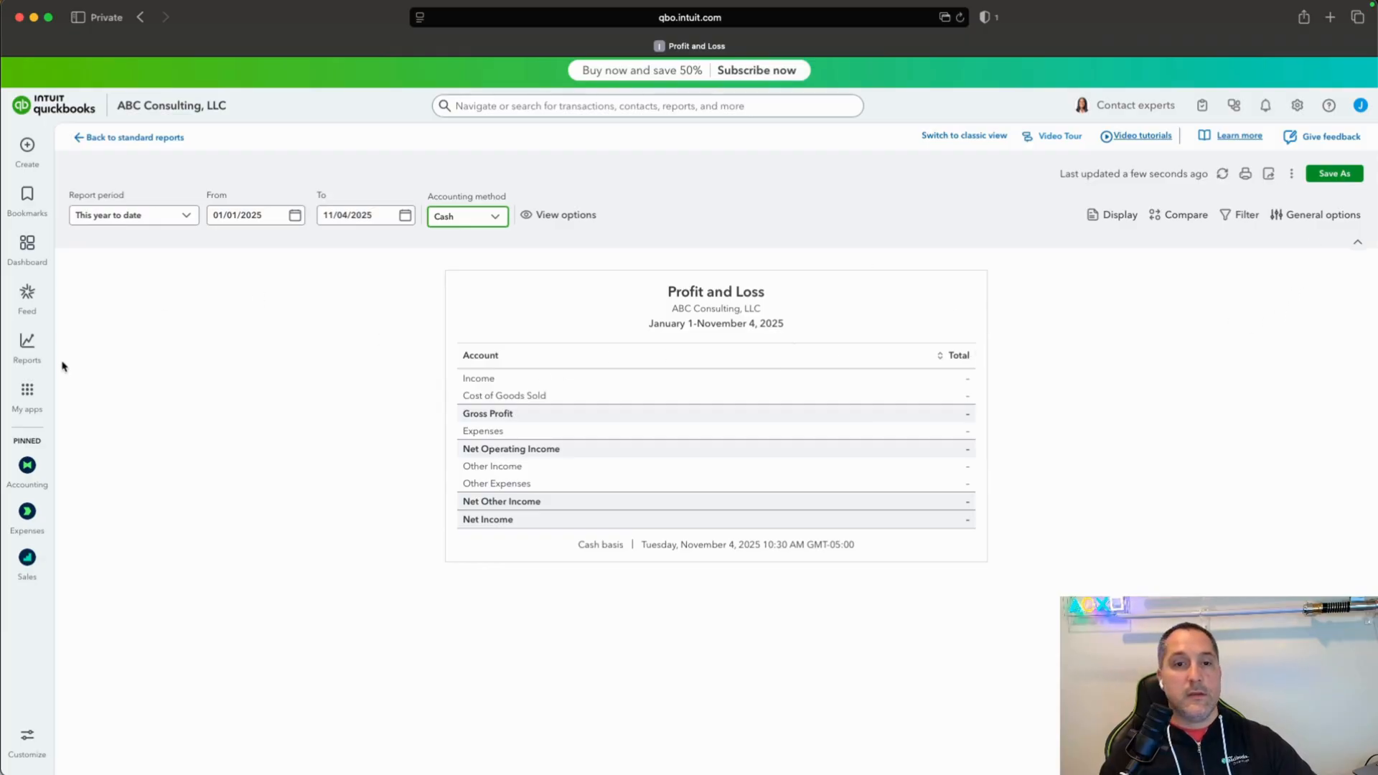
left_click(406, 215)
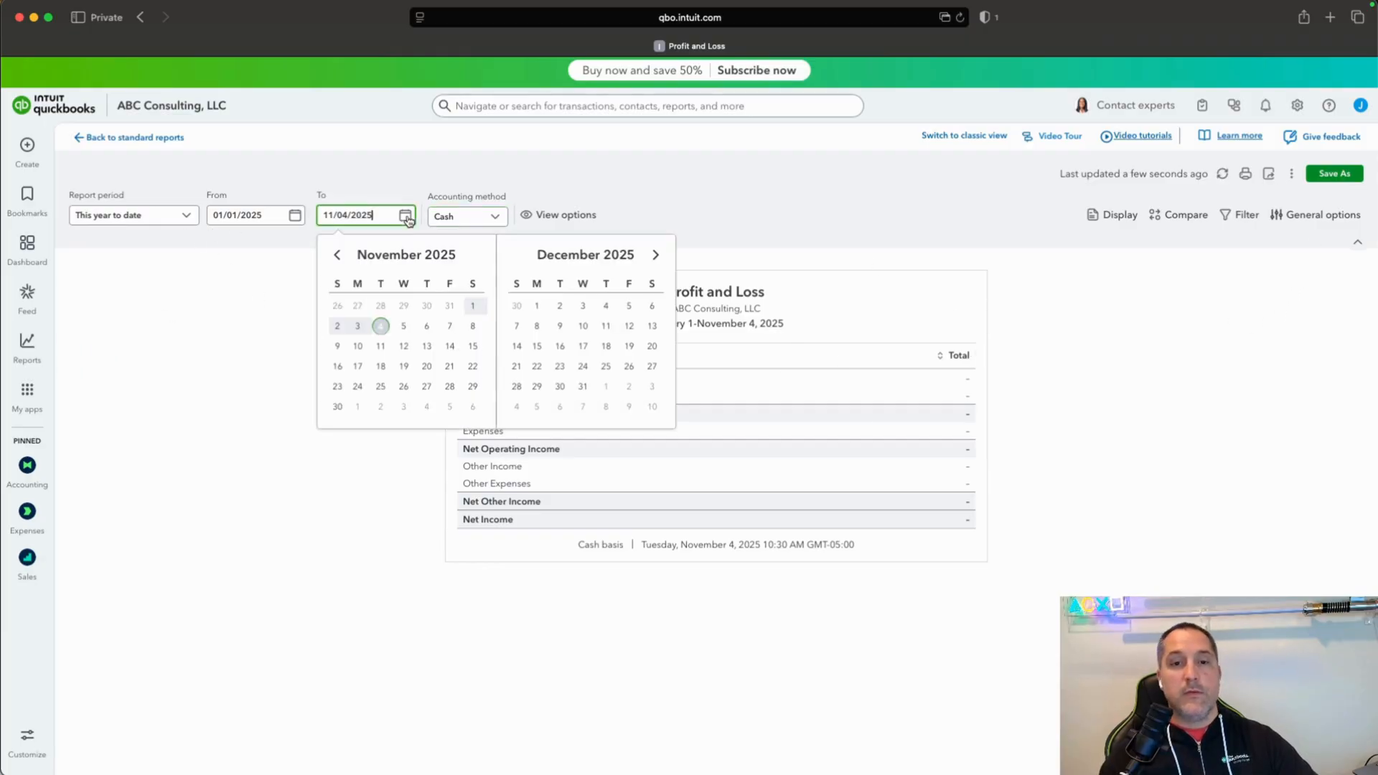
left_click(449, 326)
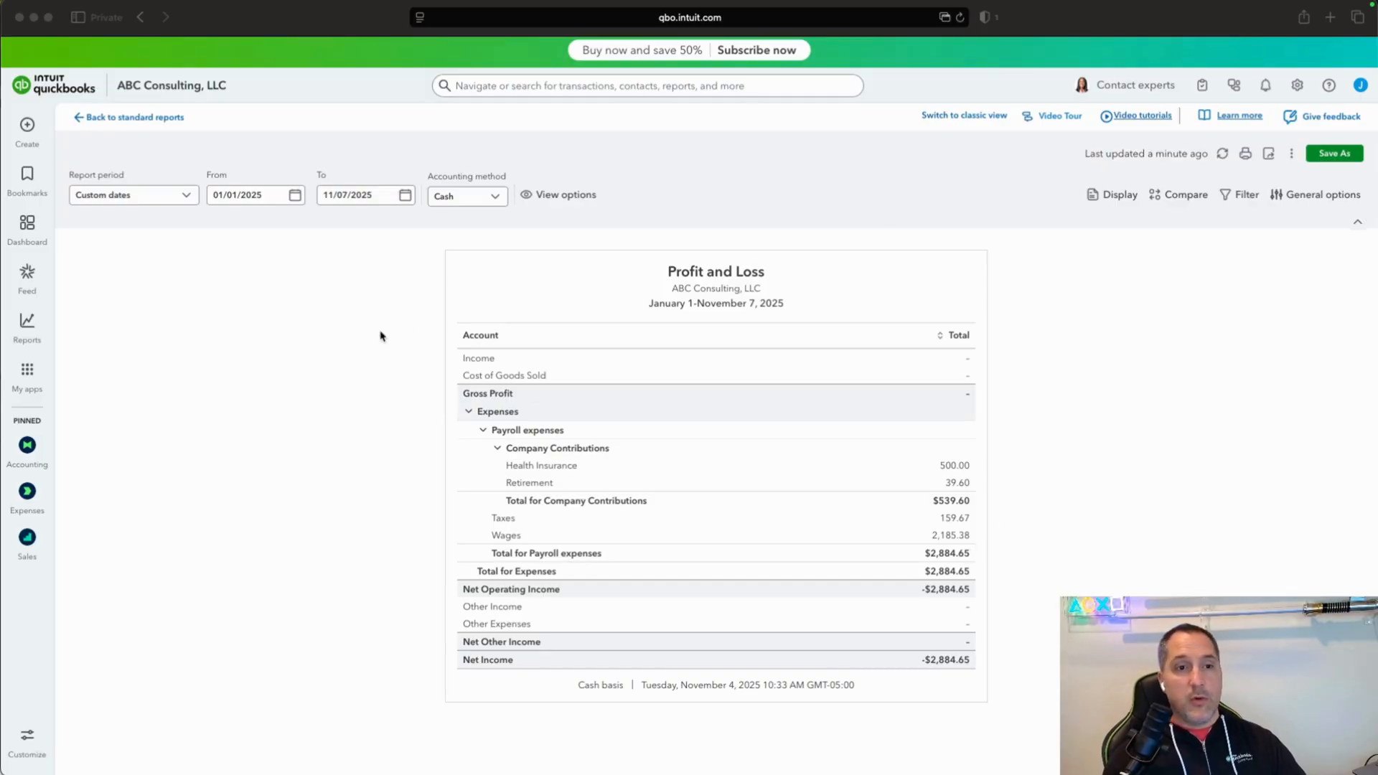
left_click(260, 398)
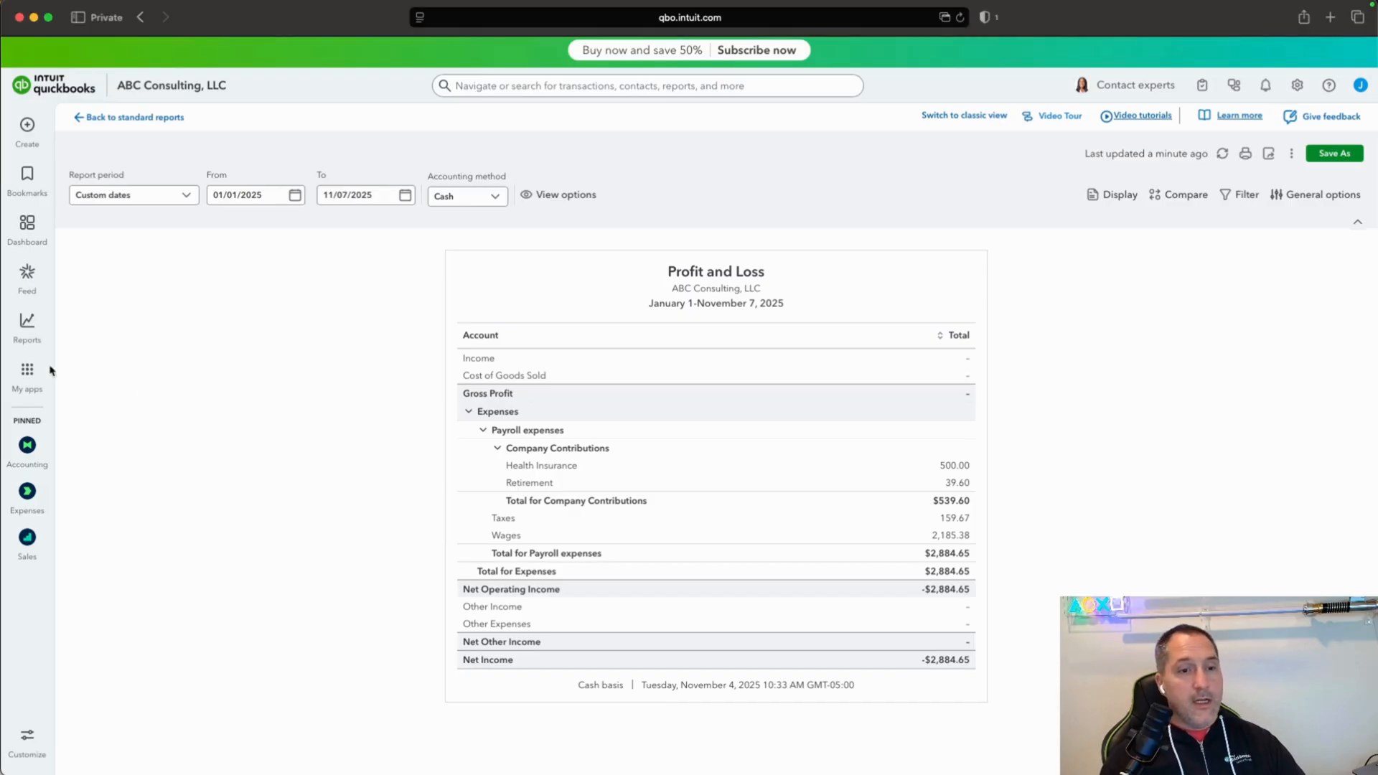
Open the favorite Balance Sheet report and set it to the cash method with an end date of 11/07/2025.
mouse_move(29, 327)
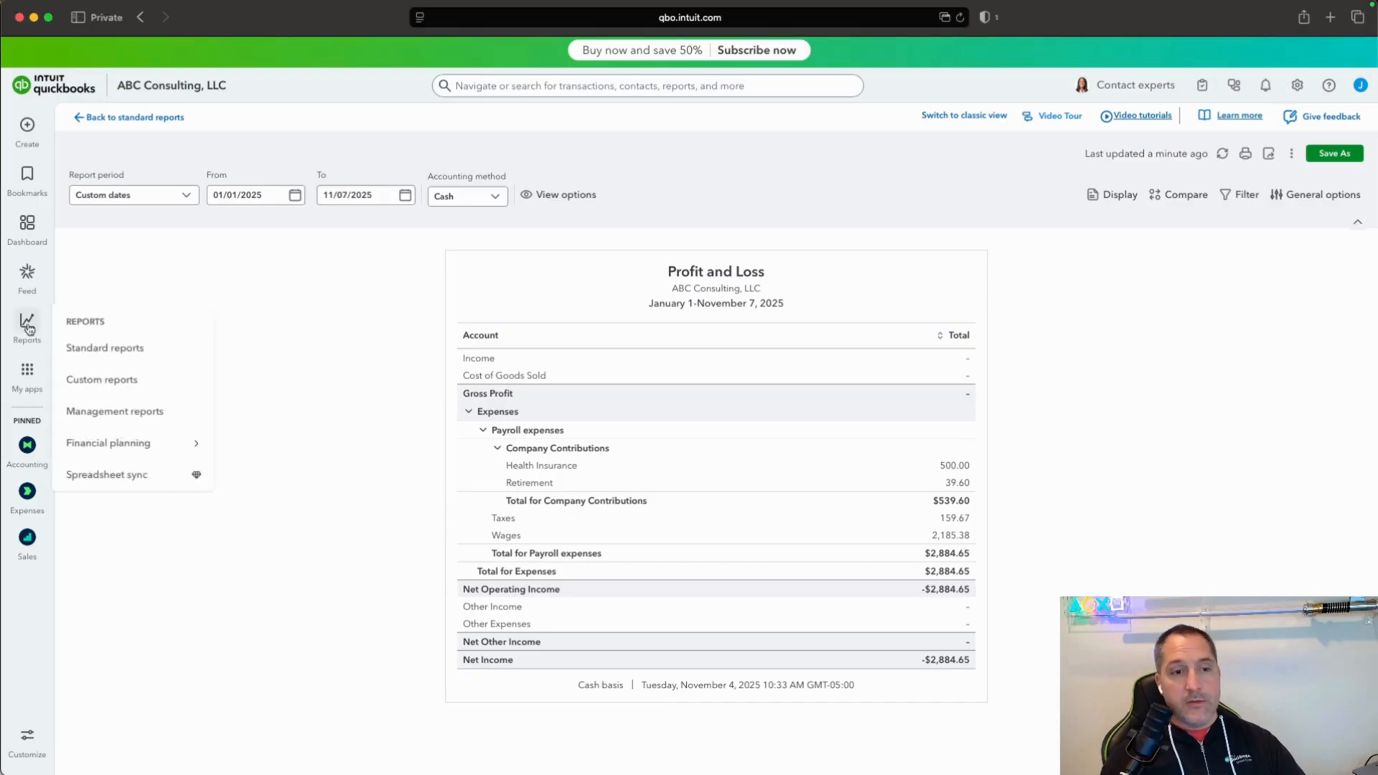
left_click(96, 351)
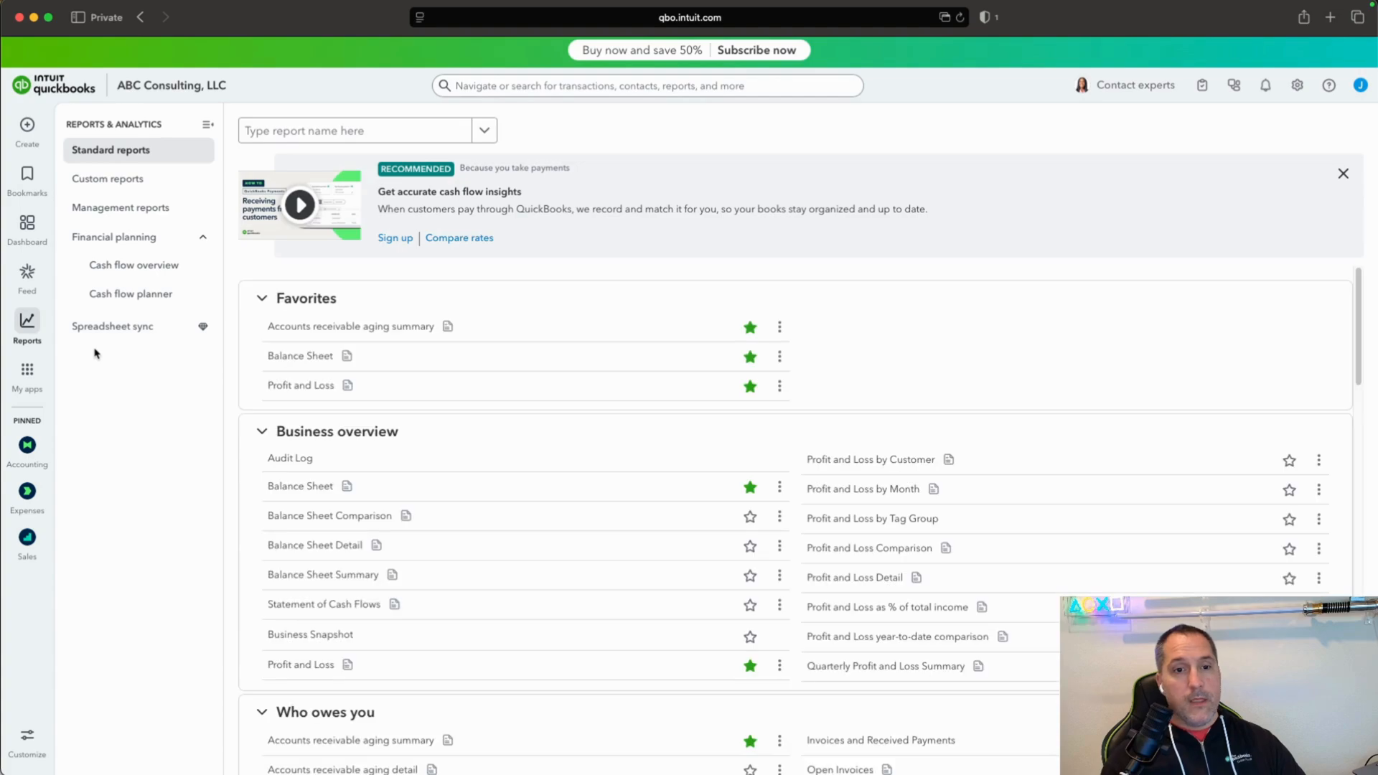
left_click(300, 357)
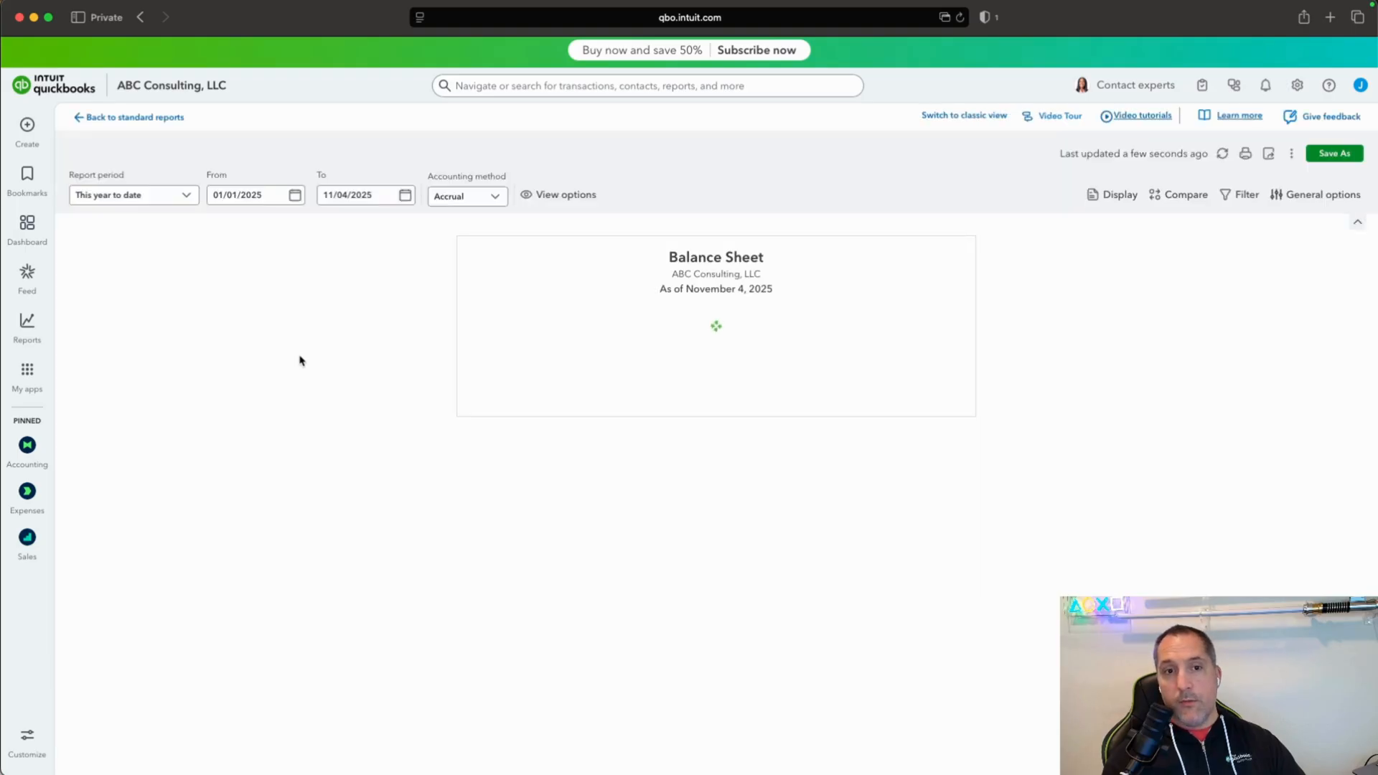
left_click(406, 195)
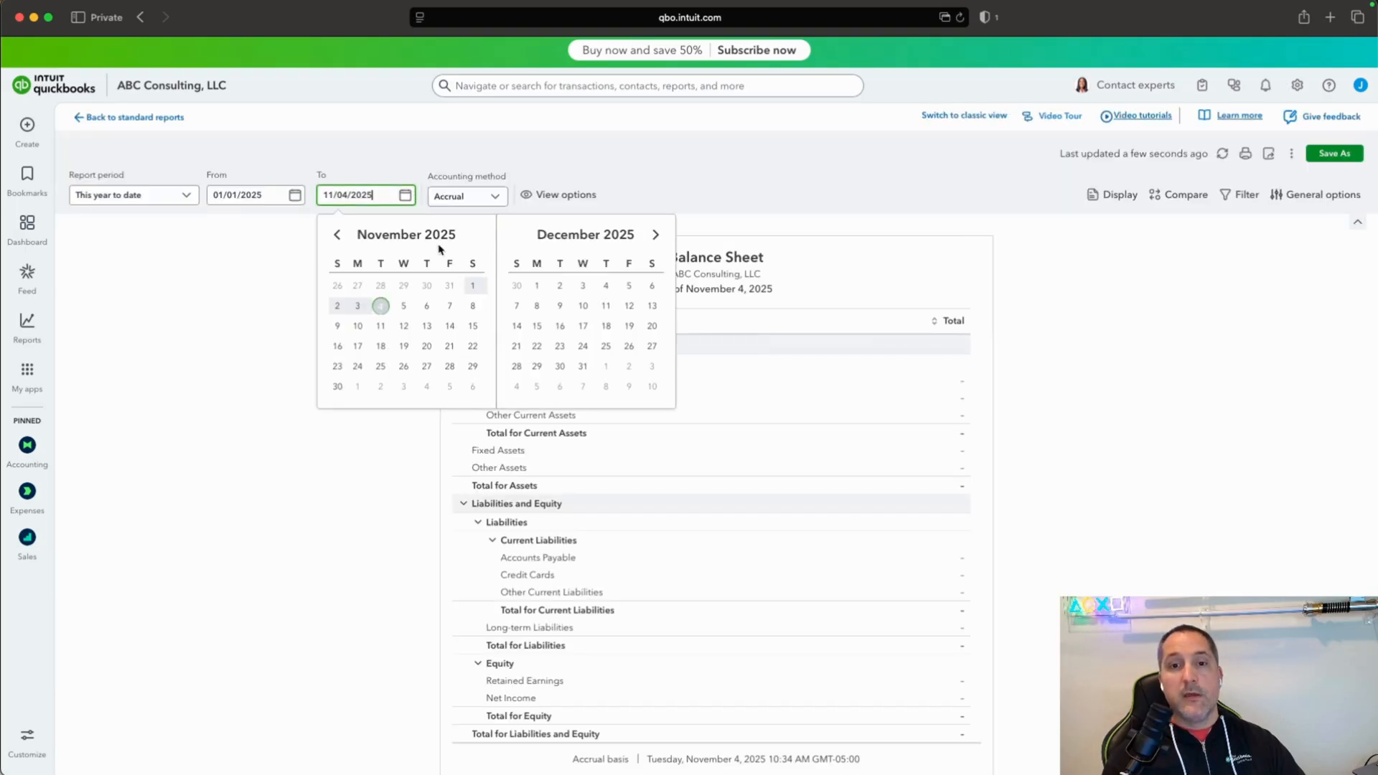
left_click(448, 307)
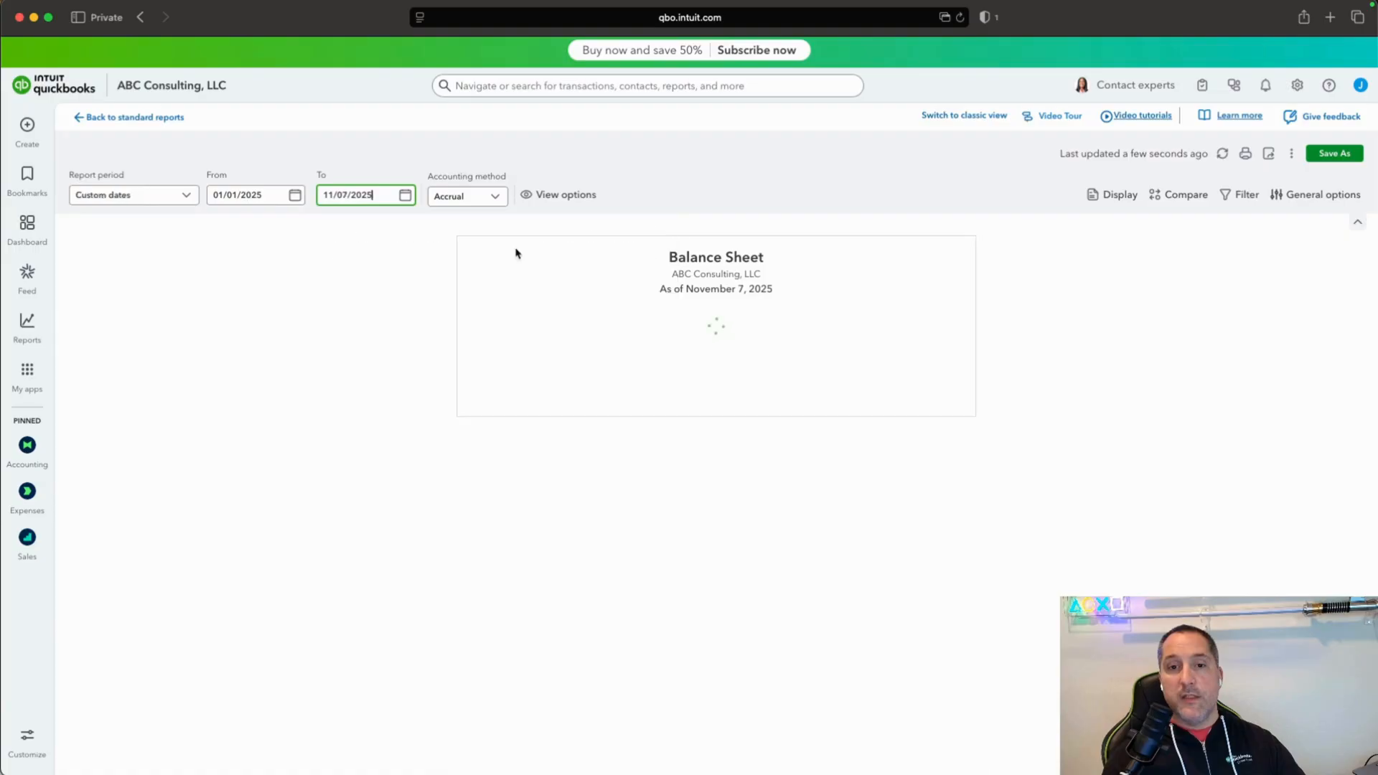
left_click(496, 195)
left_click(465, 247)
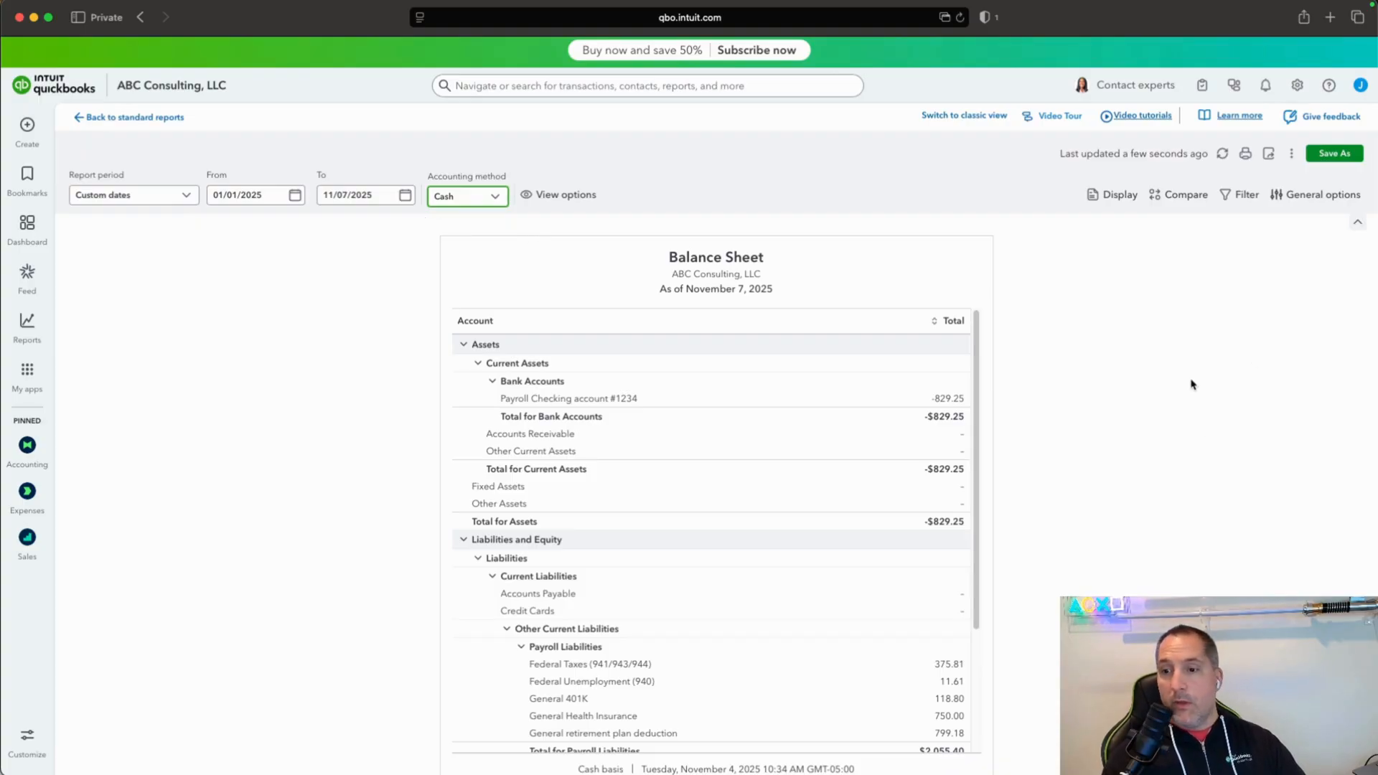
Examine the bank balance, payroll liabilities and equity in the Balance Sheet.
left_click(983, 384)
scroll(982, 379, "down", 3)
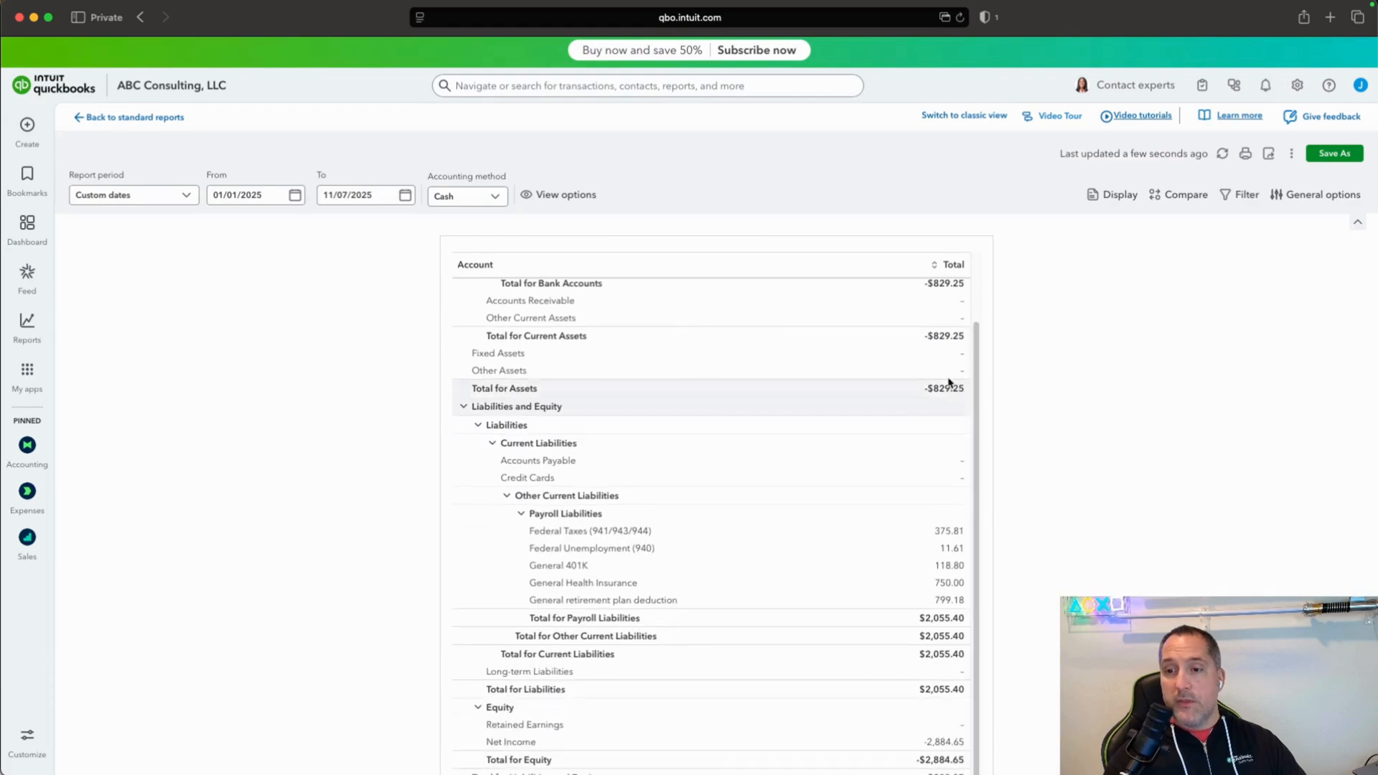
left_click_drag(978, 373, 1001, 525)
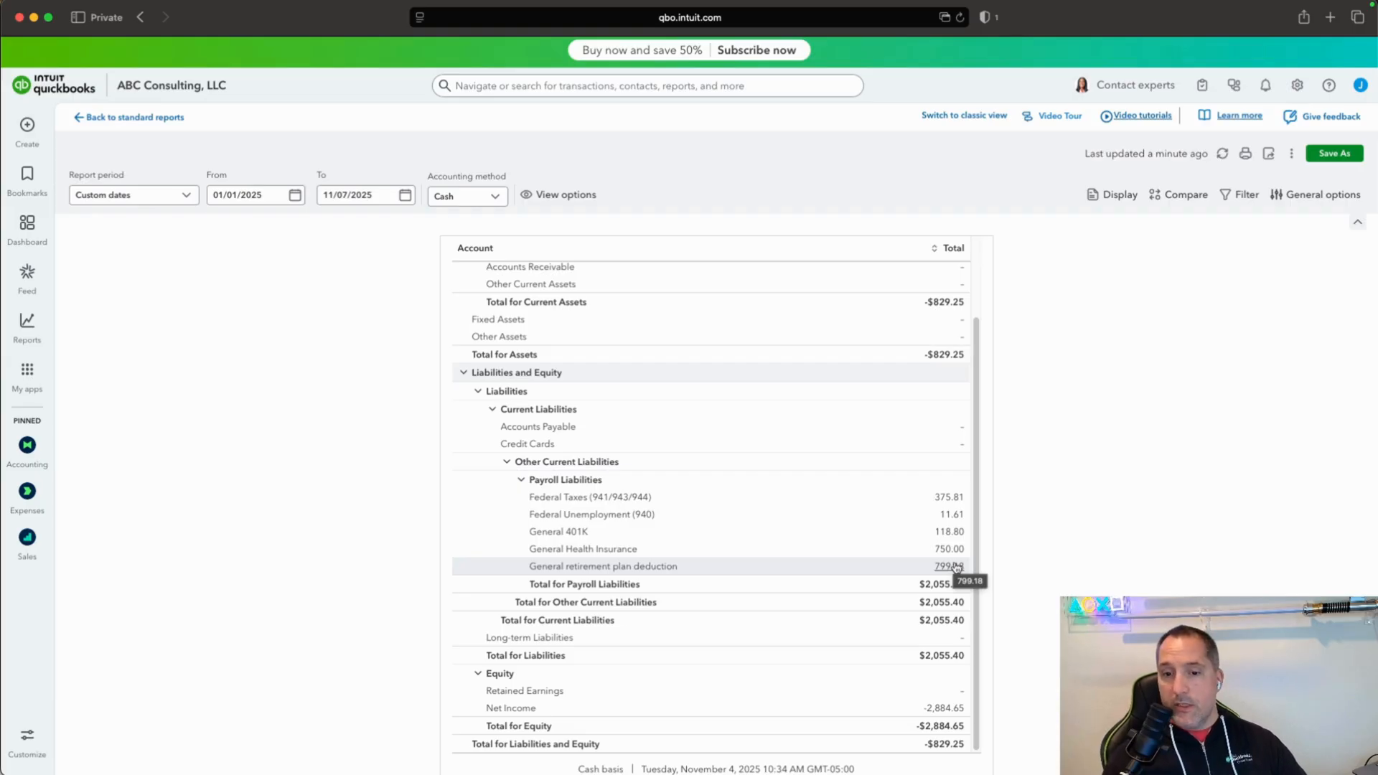
Add the Payroll Tax Liability report from the payroll section of the standard reports to the favorites.
mouse_move(31, 323)
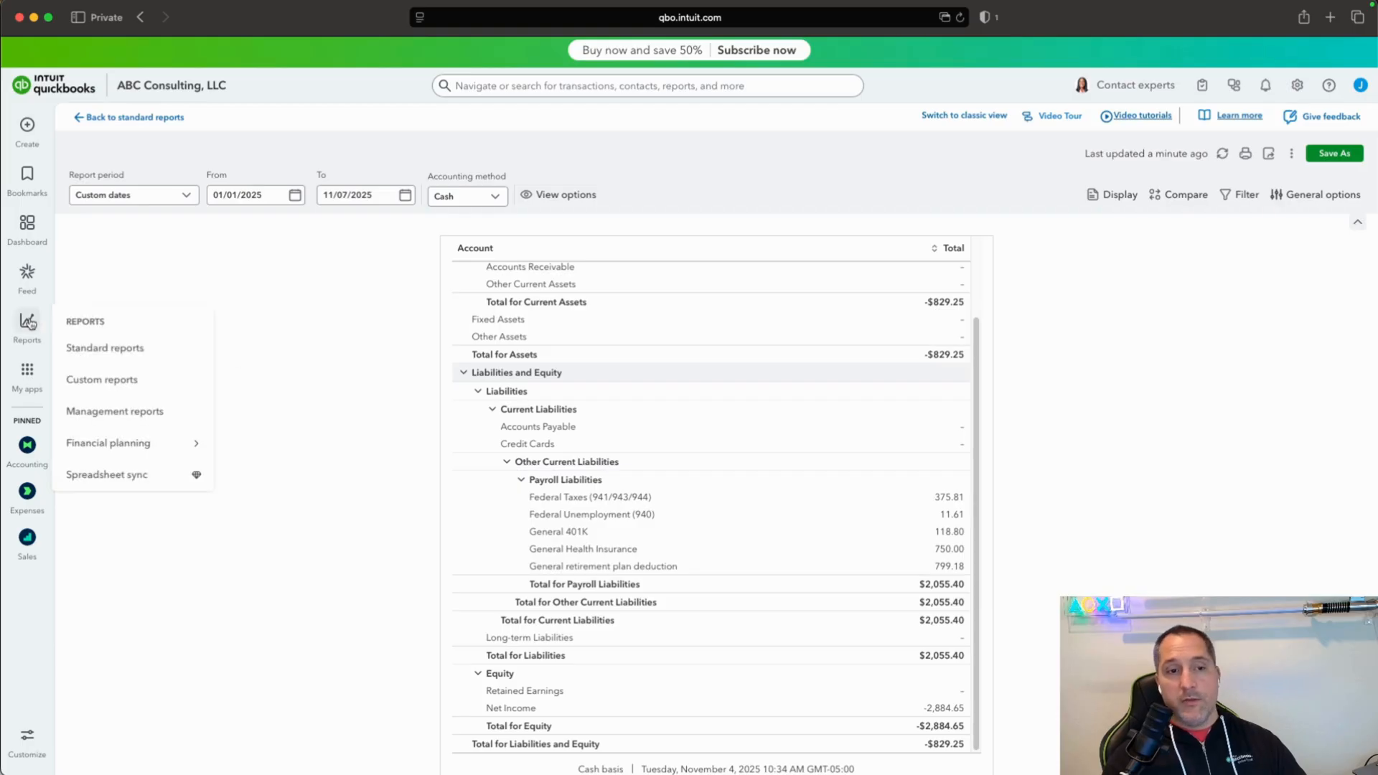
left_click(84, 348)
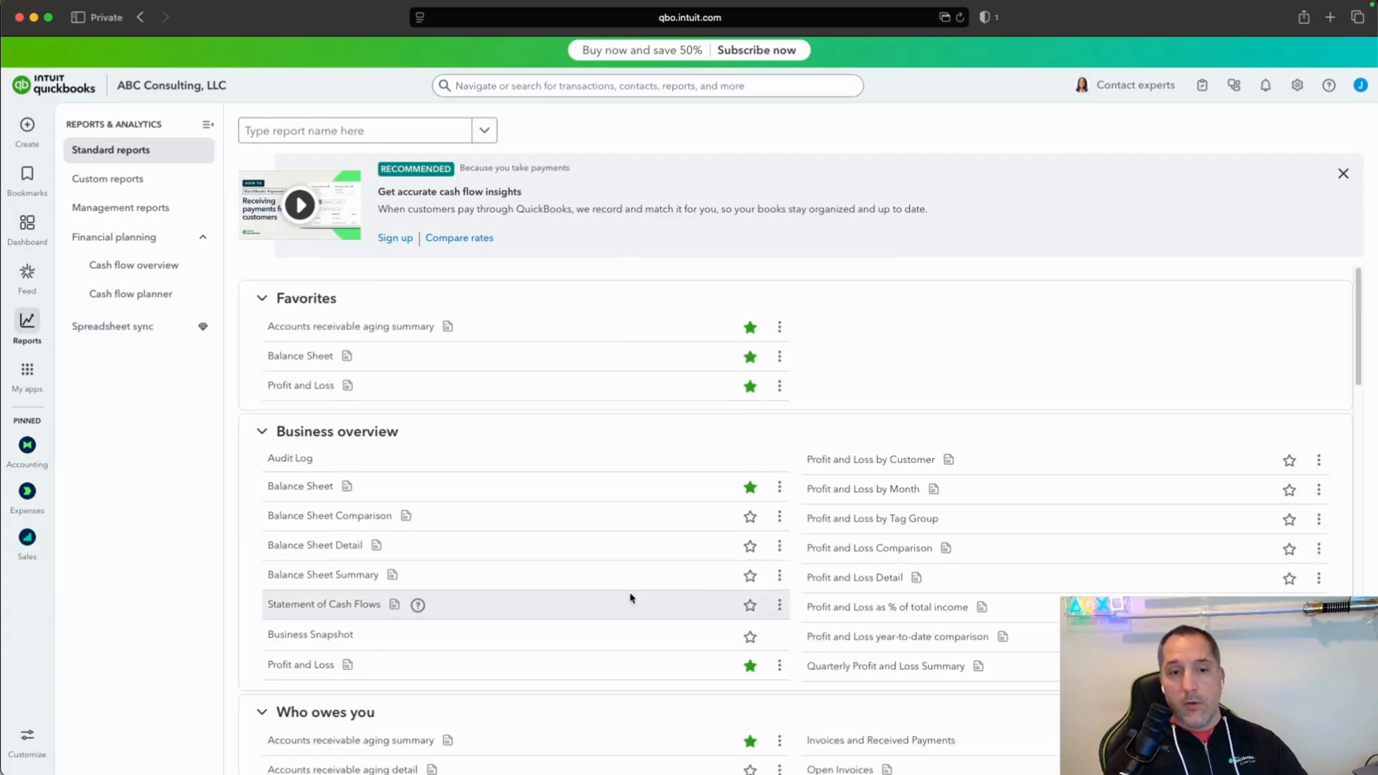
scroll(632, 598, "down", 10)
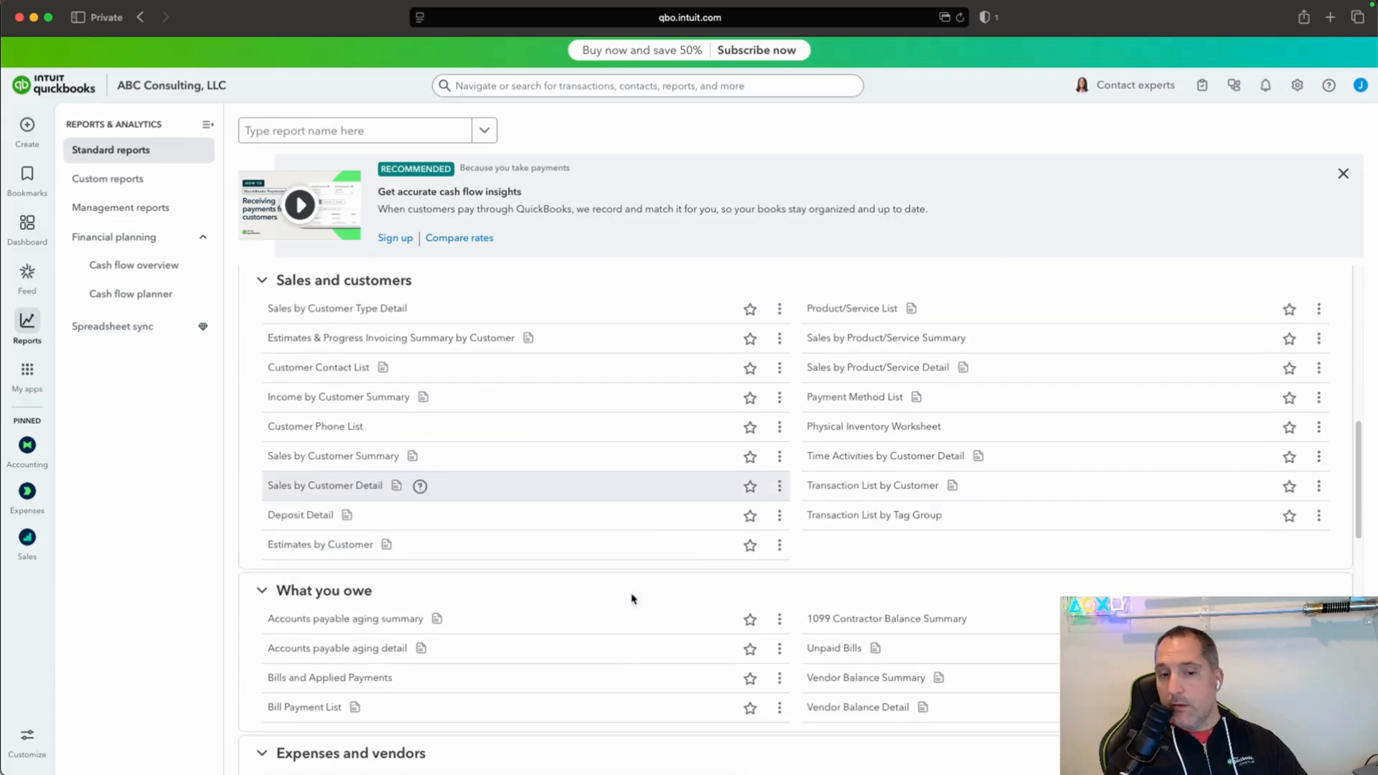
scroll(631, 598, "down", 10)
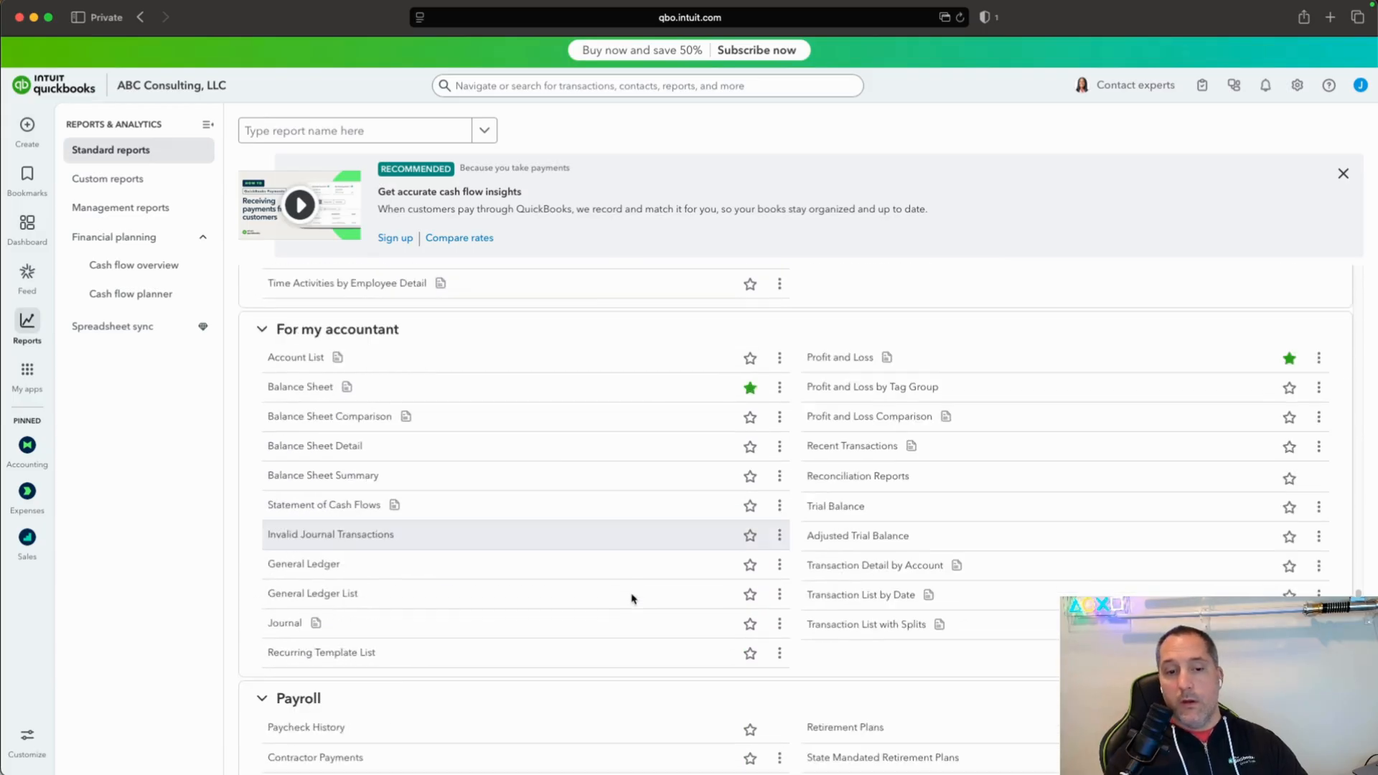
scroll(631, 598, "down", 5)
scroll(631, 598, "down", 1)
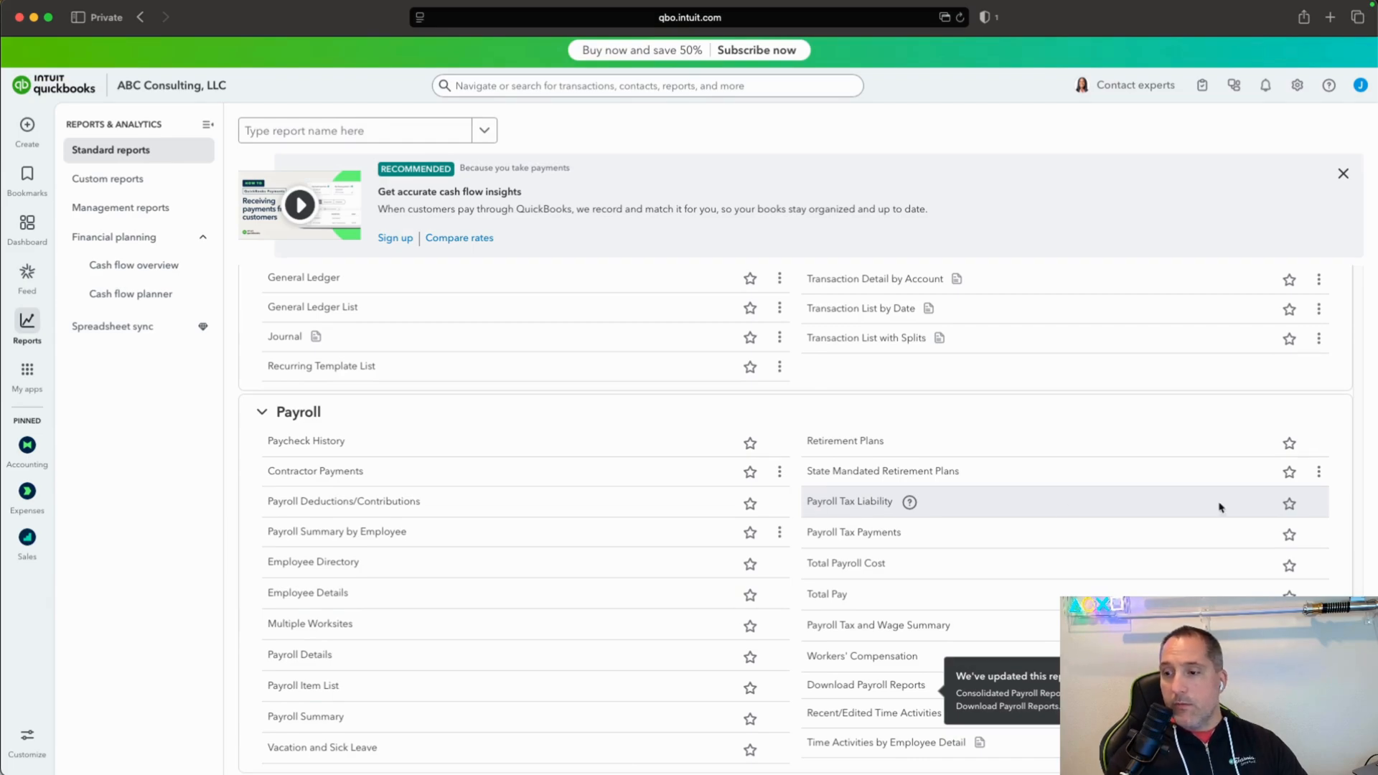
left_click(1290, 505)
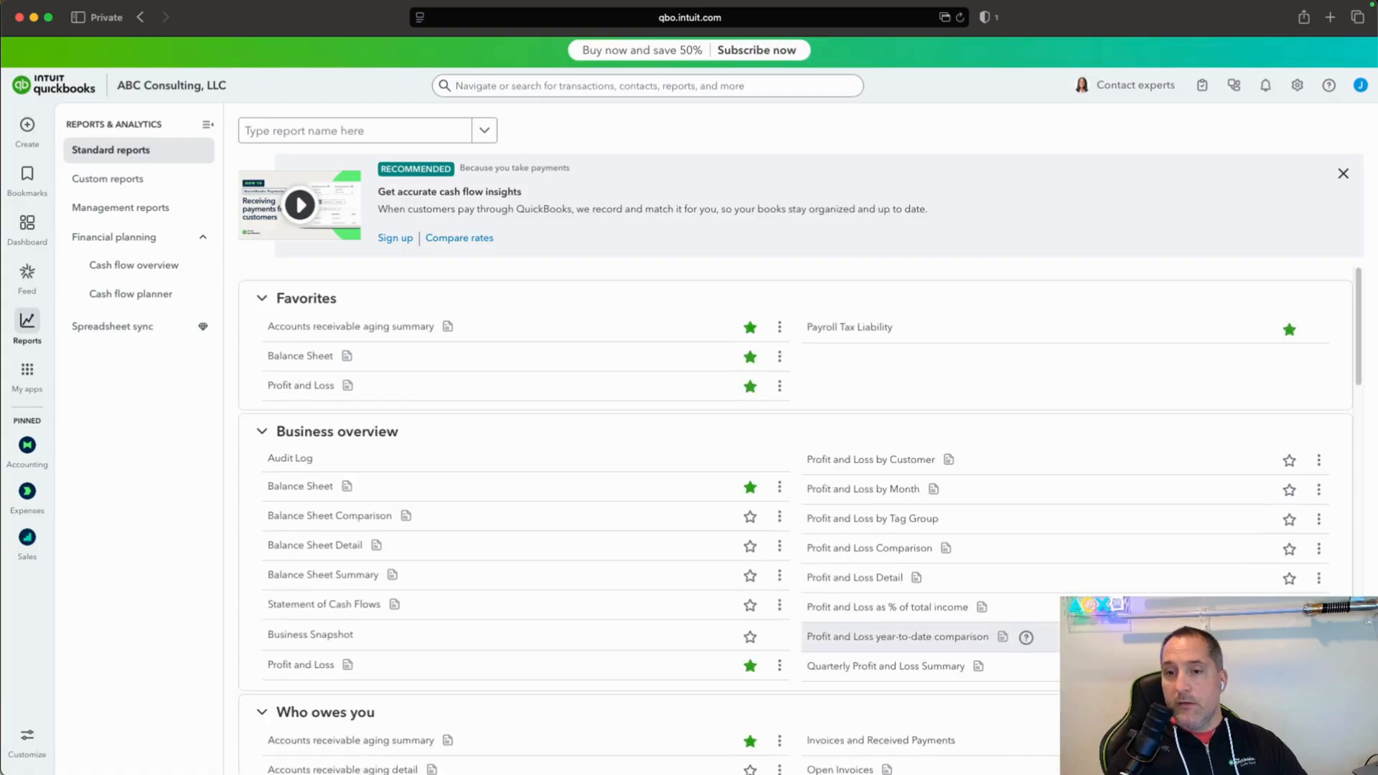
Open the Payroll Tax Liability report and dismiss its customization tip to review the taxes owed.
scroll(658, 591, "down", 15)
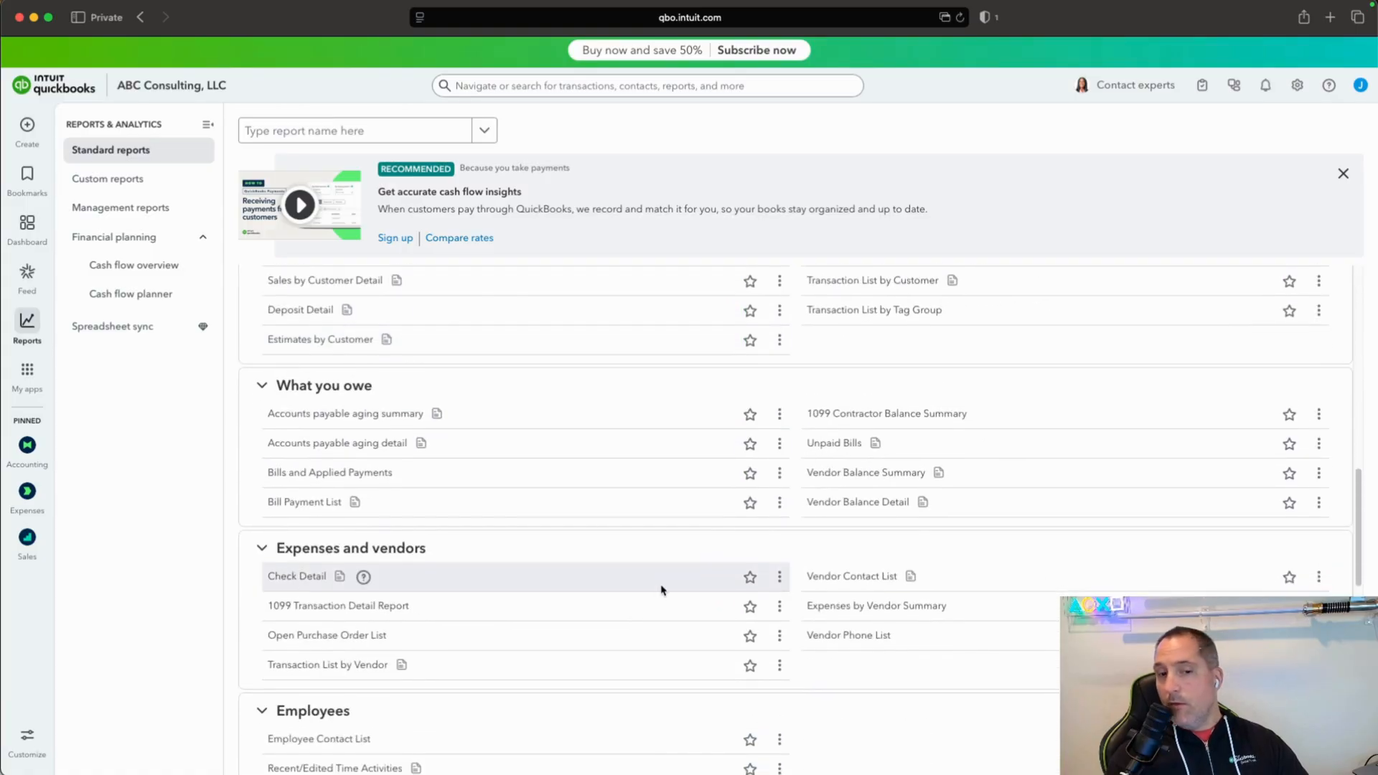
scroll(662, 590, "down", 10)
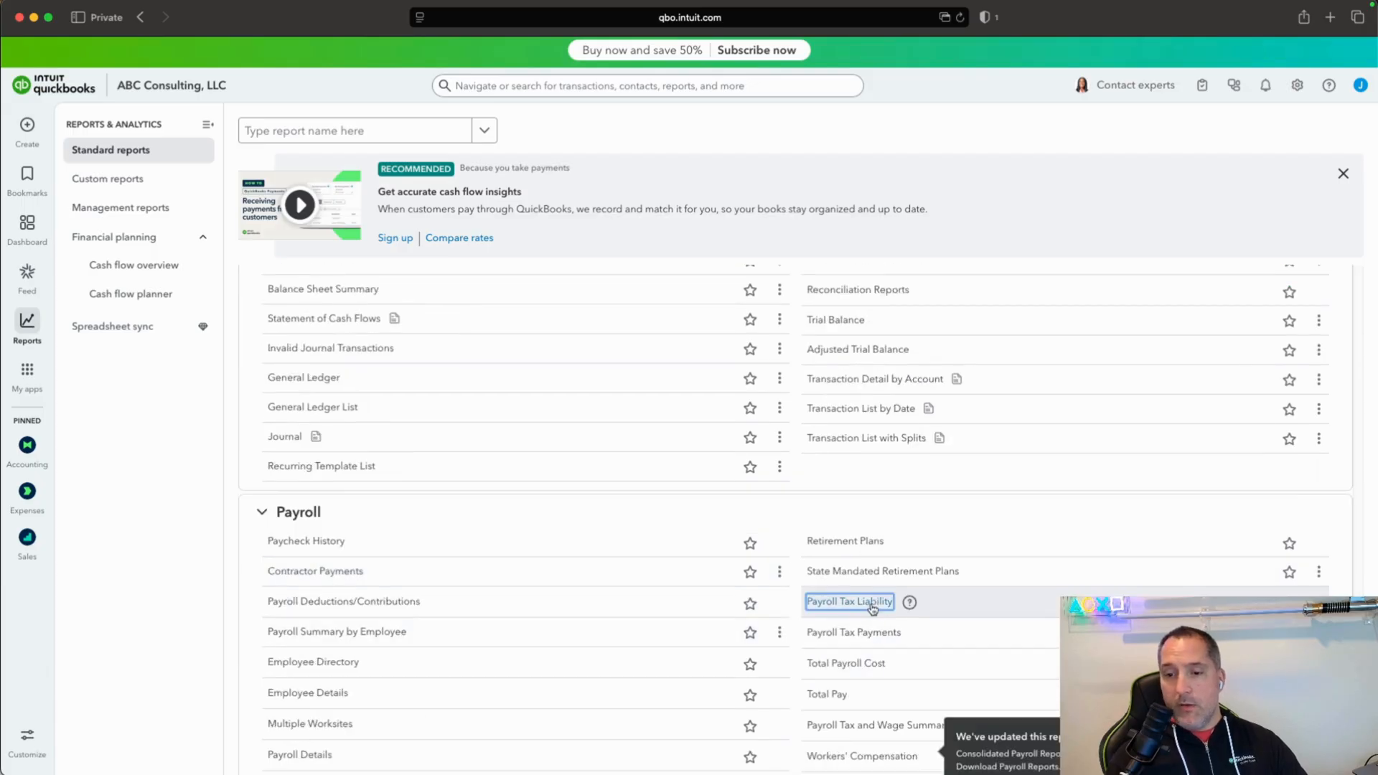
left_click(864, 602)
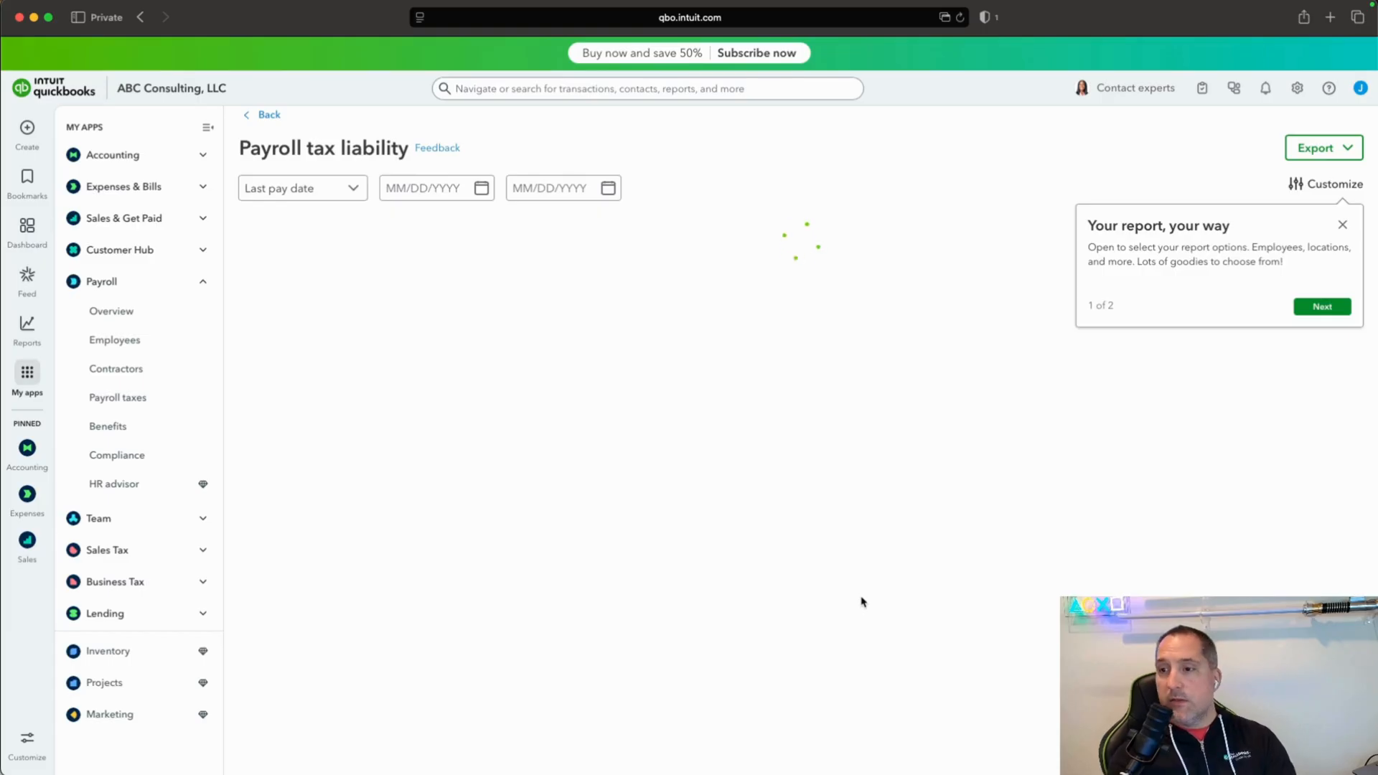
left_click(1342, 225)
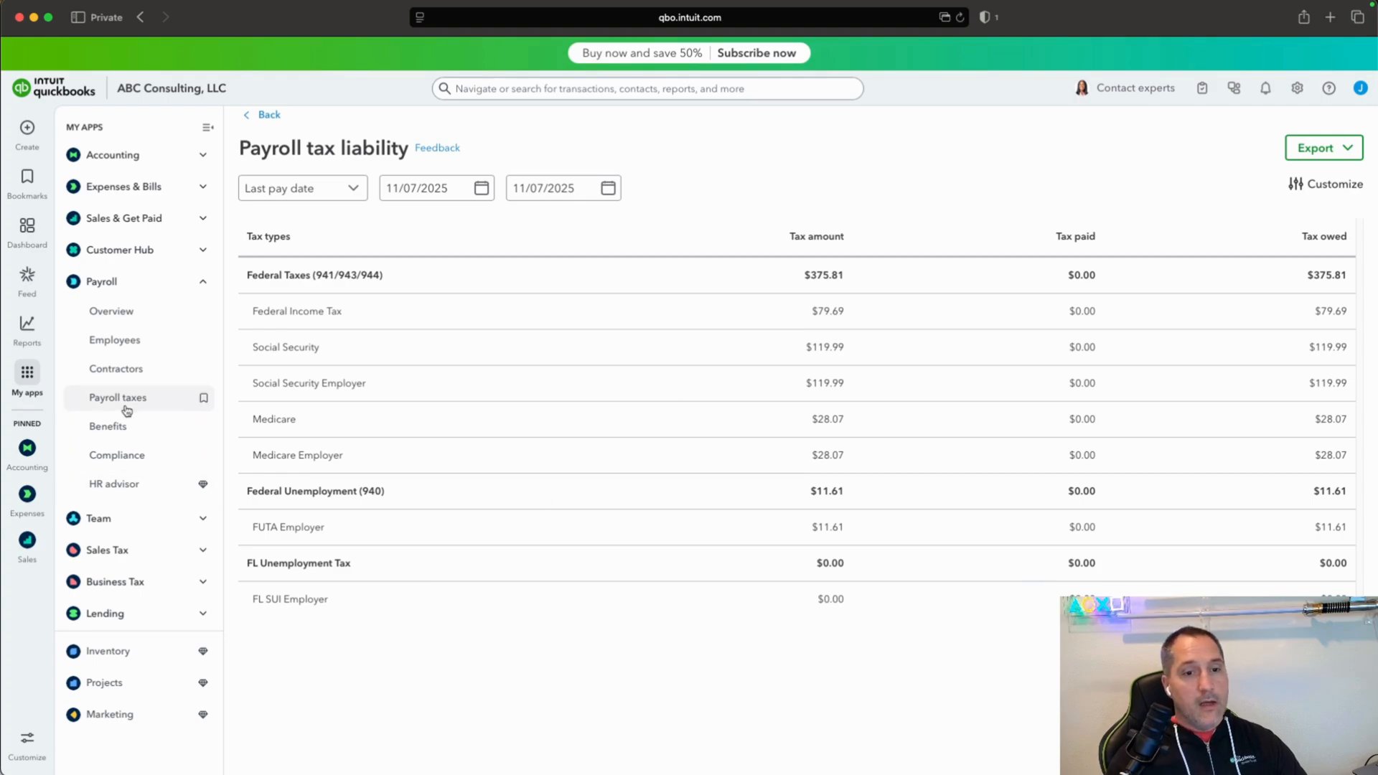
Return to the standard reports and look through the available payroll reports.
left_click(270, 114)
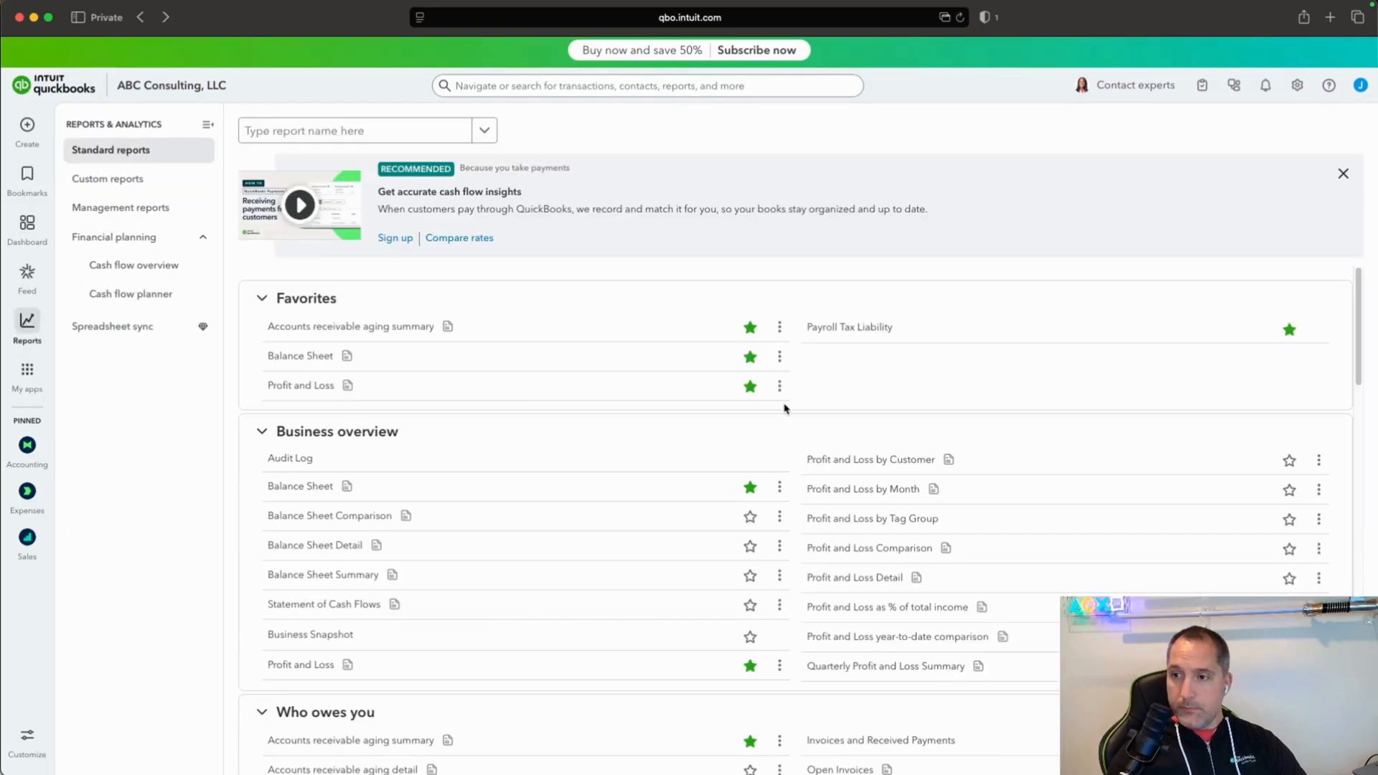
scroll(475, 395, "down", 2)
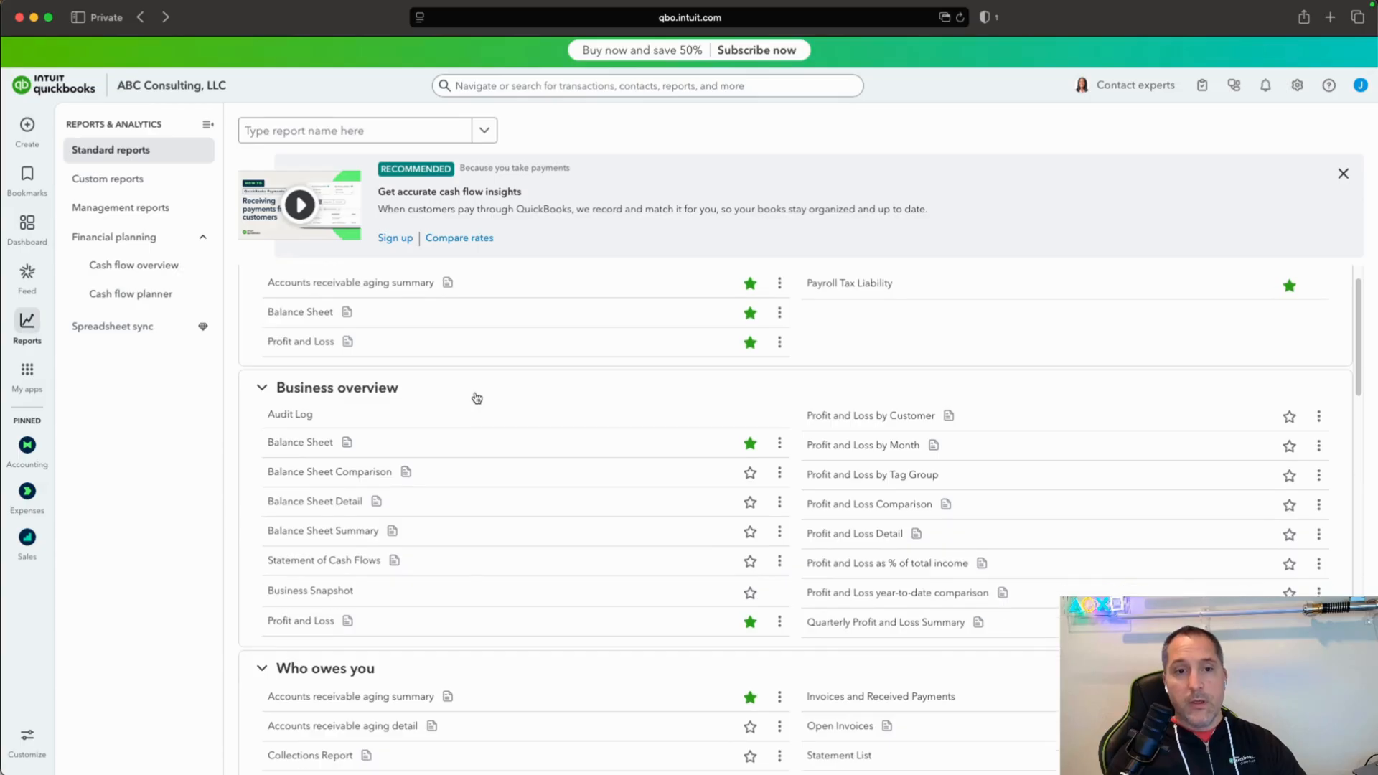
scroll(477, 397, "down", 20)
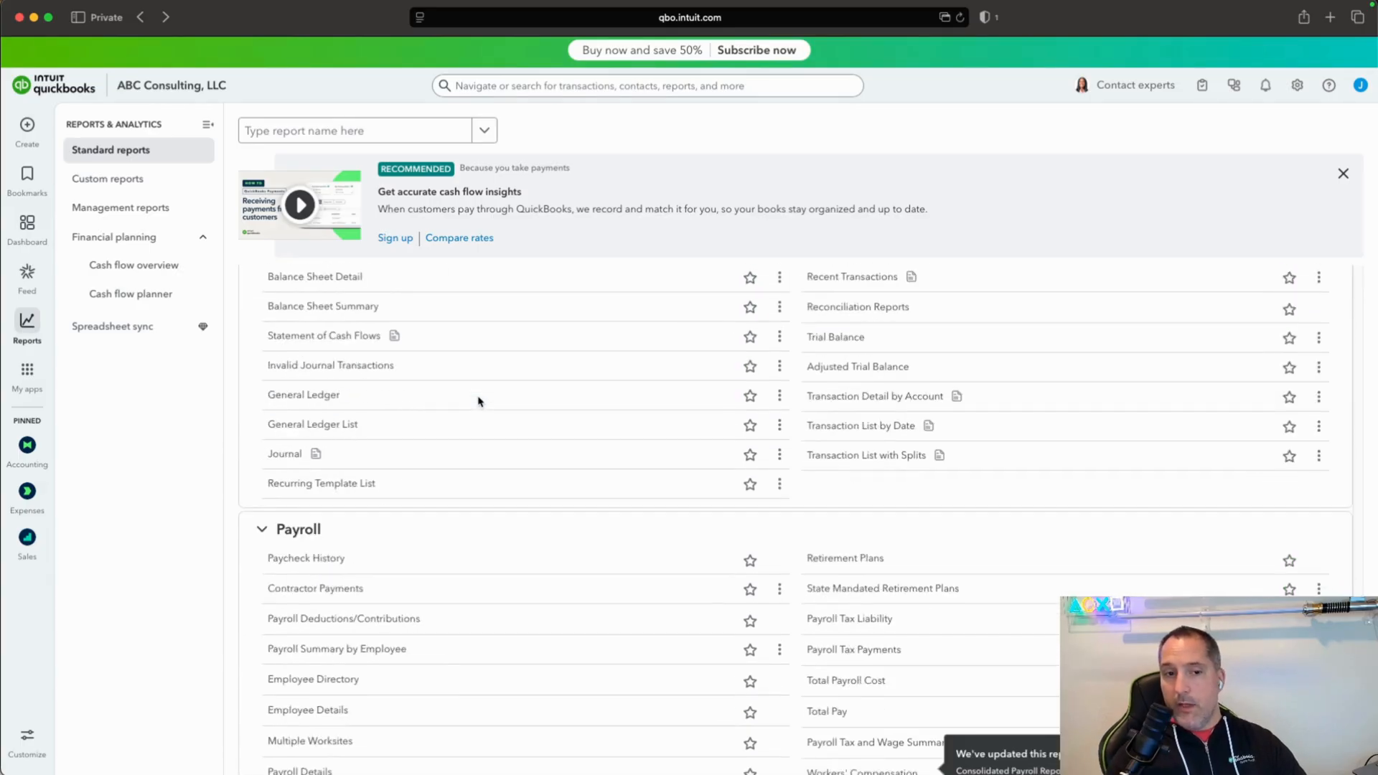
scroll(479, 402, "down", 4)
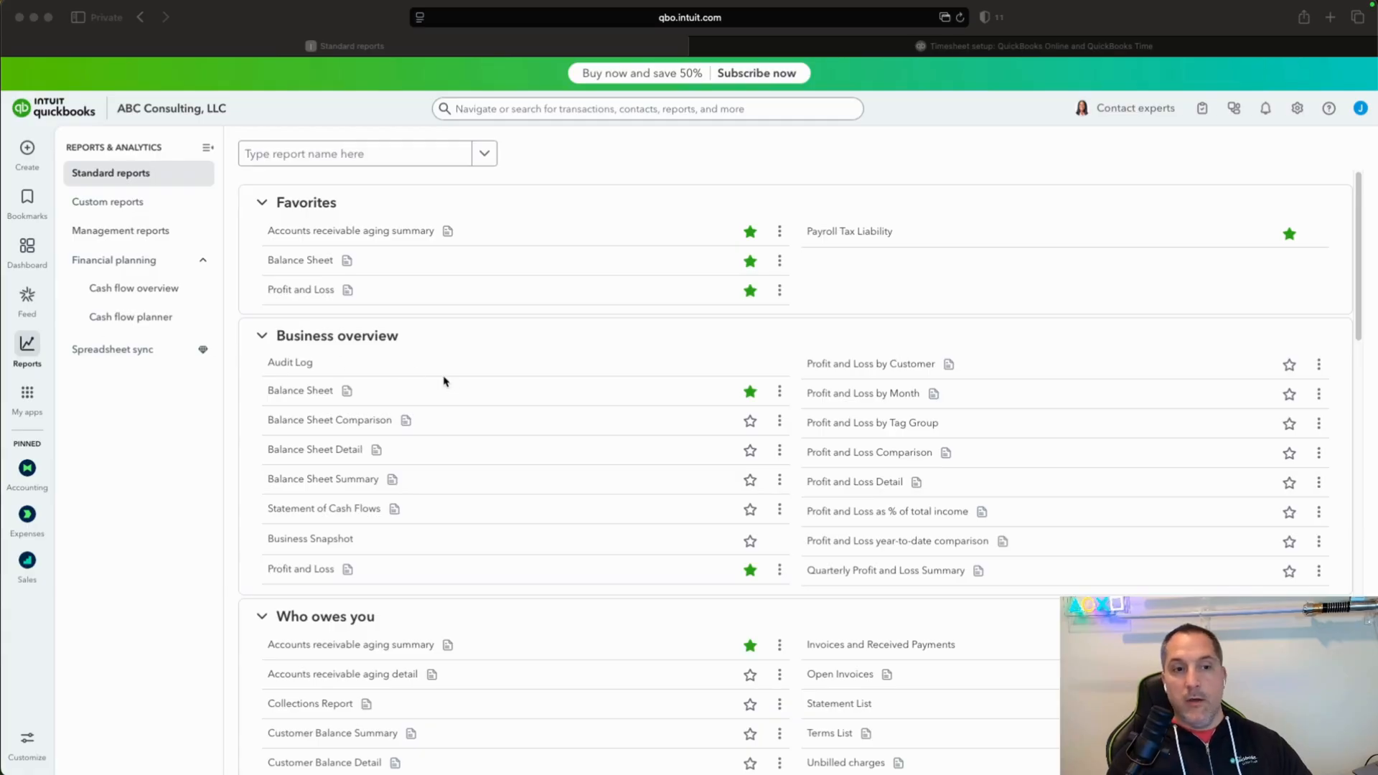
Go to the payroll overview and open the team's employee list.
left_click(32, 394)
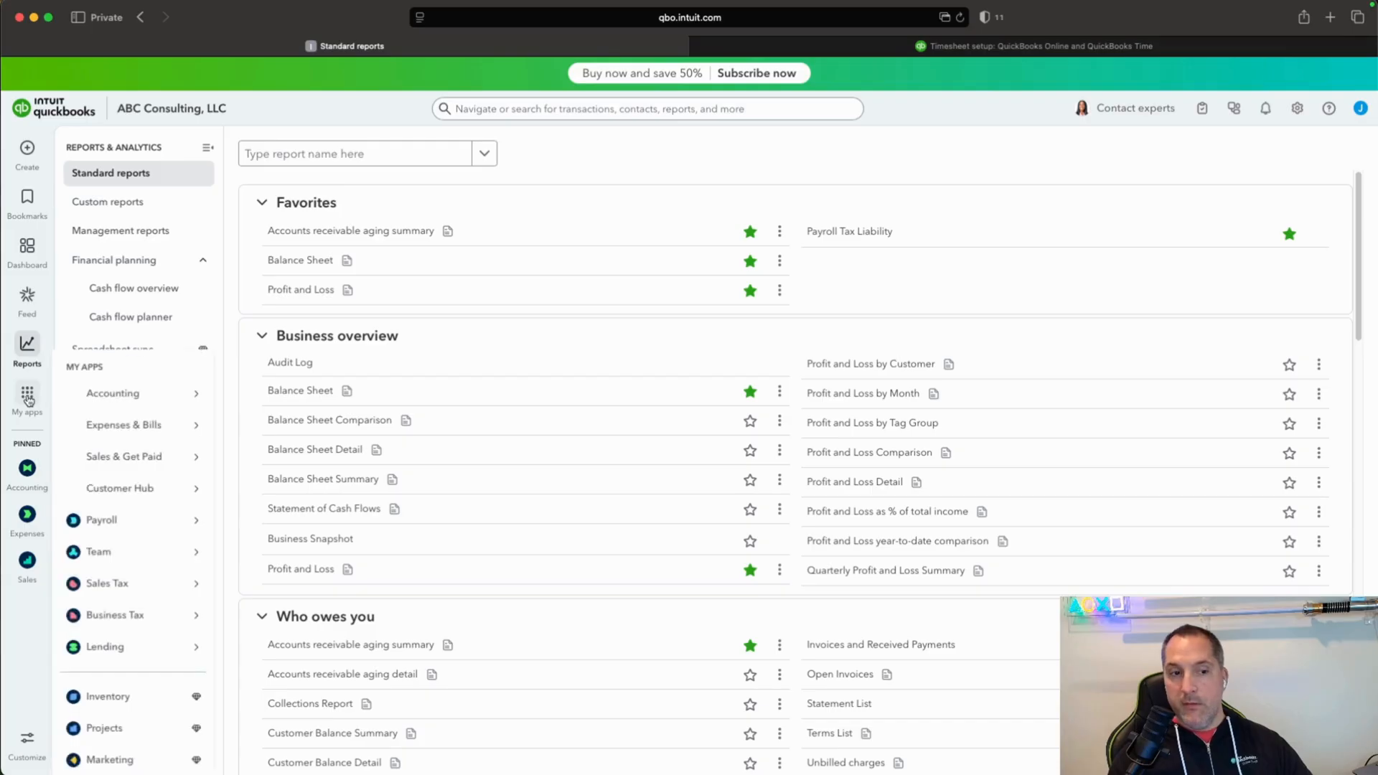
mouse_move(107, 520)
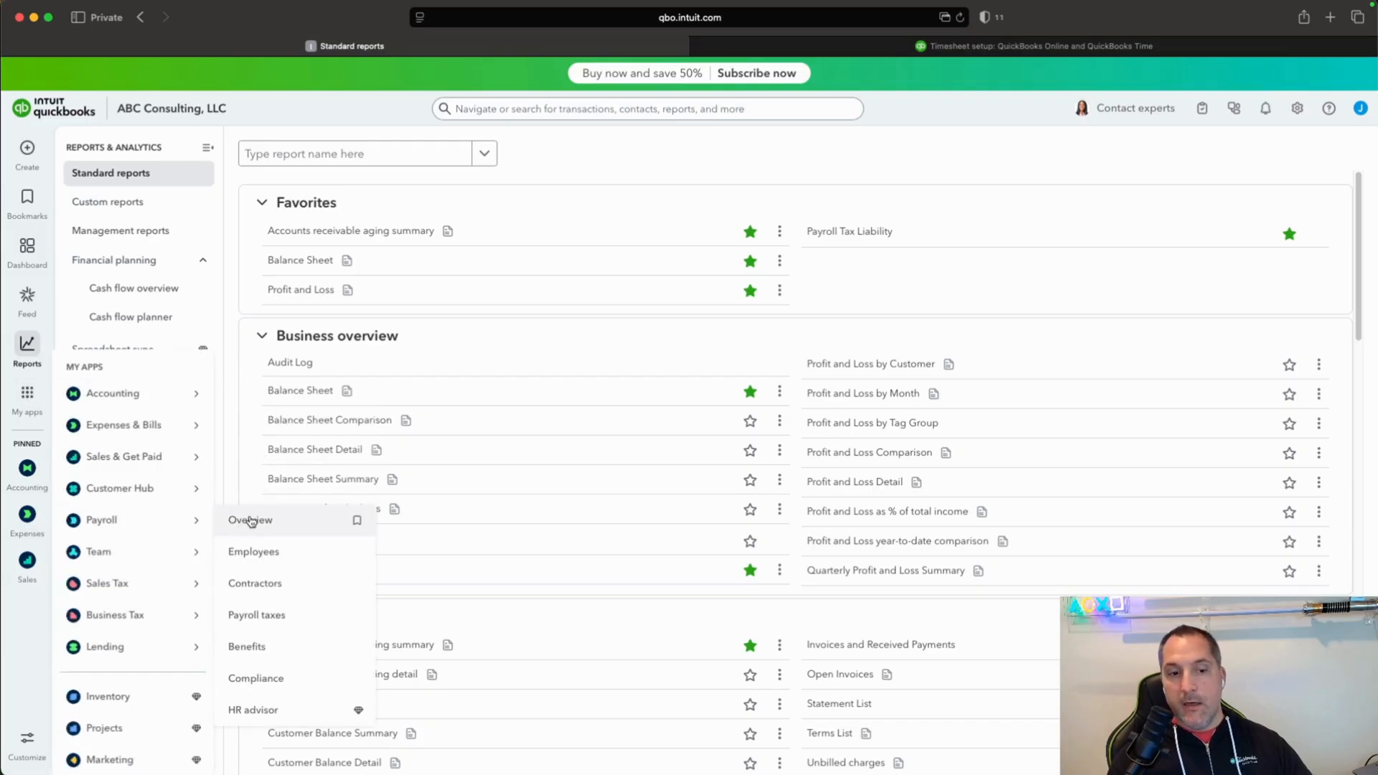
left_click(250, 520)
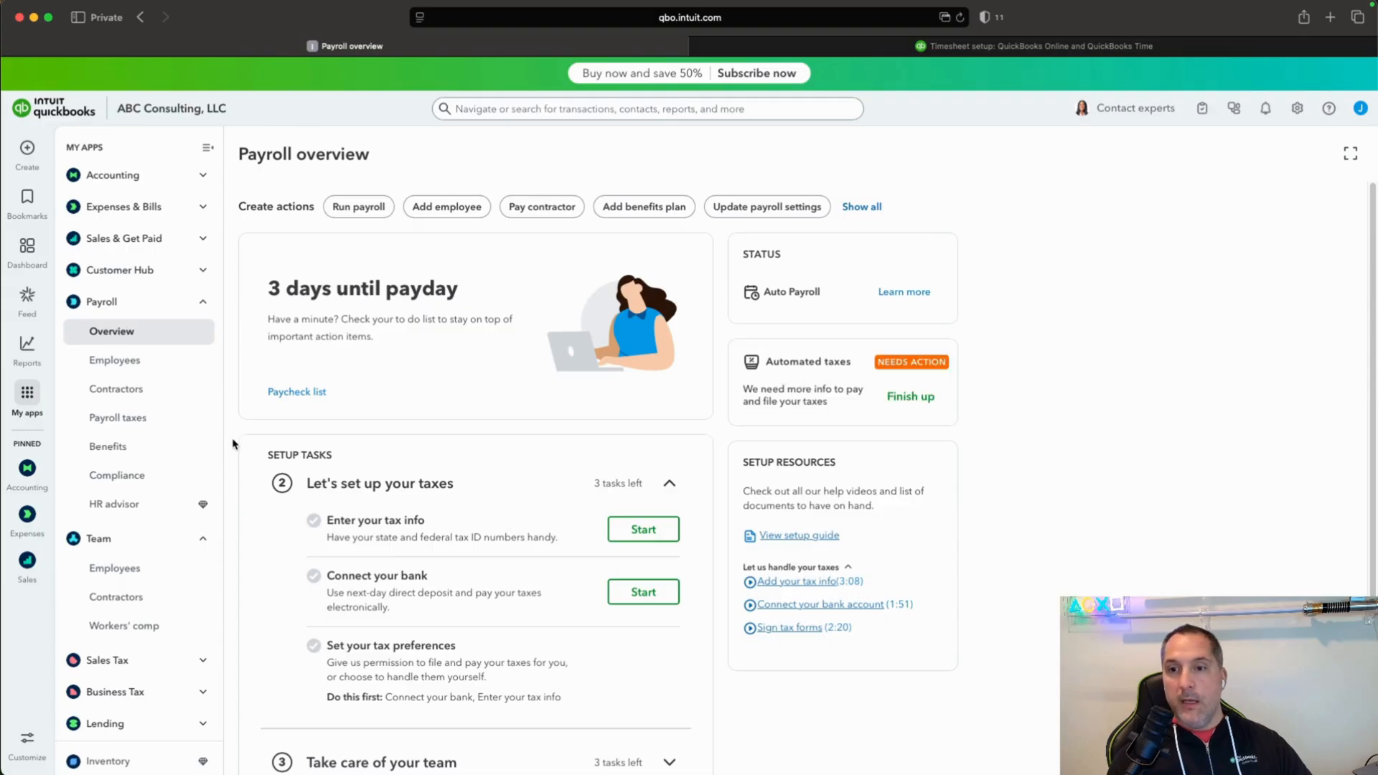
left_click(128, 570)
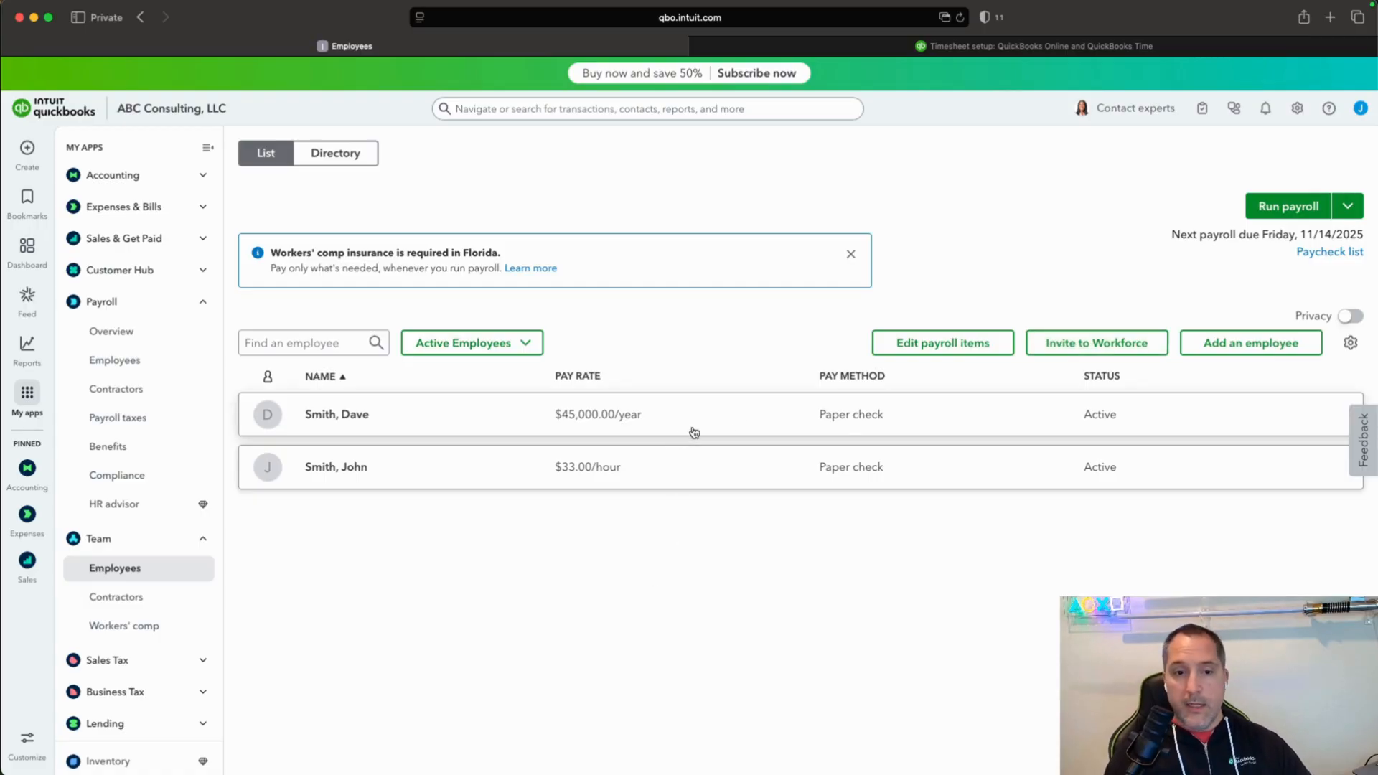
Open the hourly employee's record and review the paycheck list, documents, notes and QuickBooks Workforce permissions.
left_click(1241, 474)
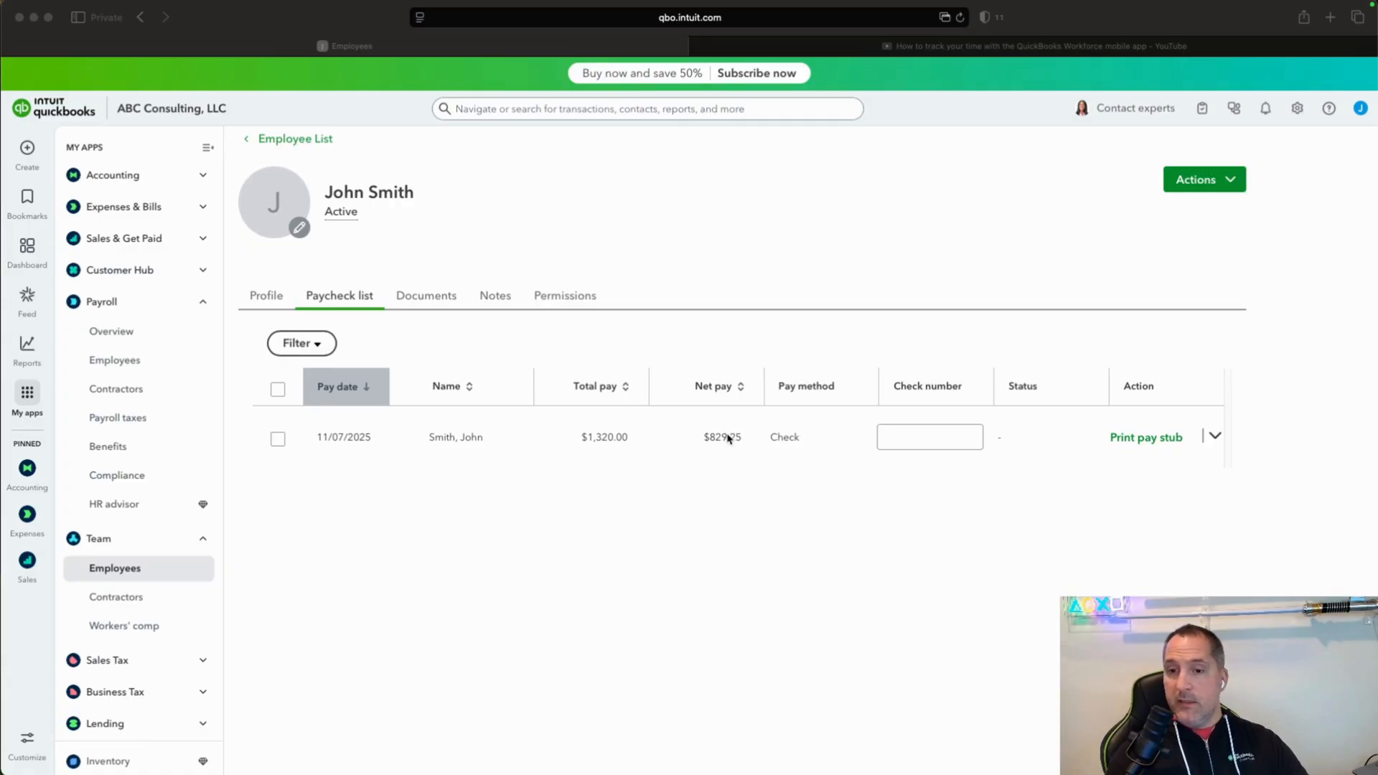
left_click(426, 300)
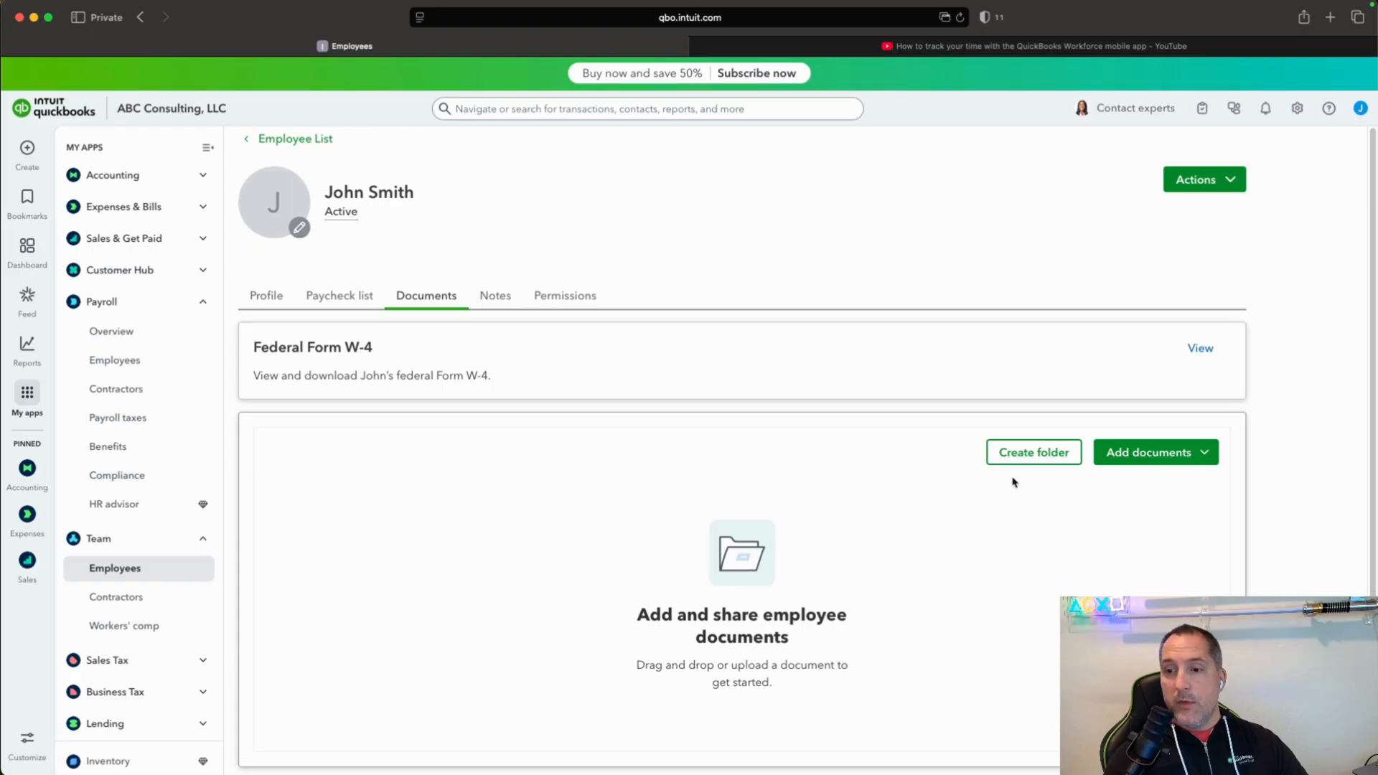
left_click(500, 300)
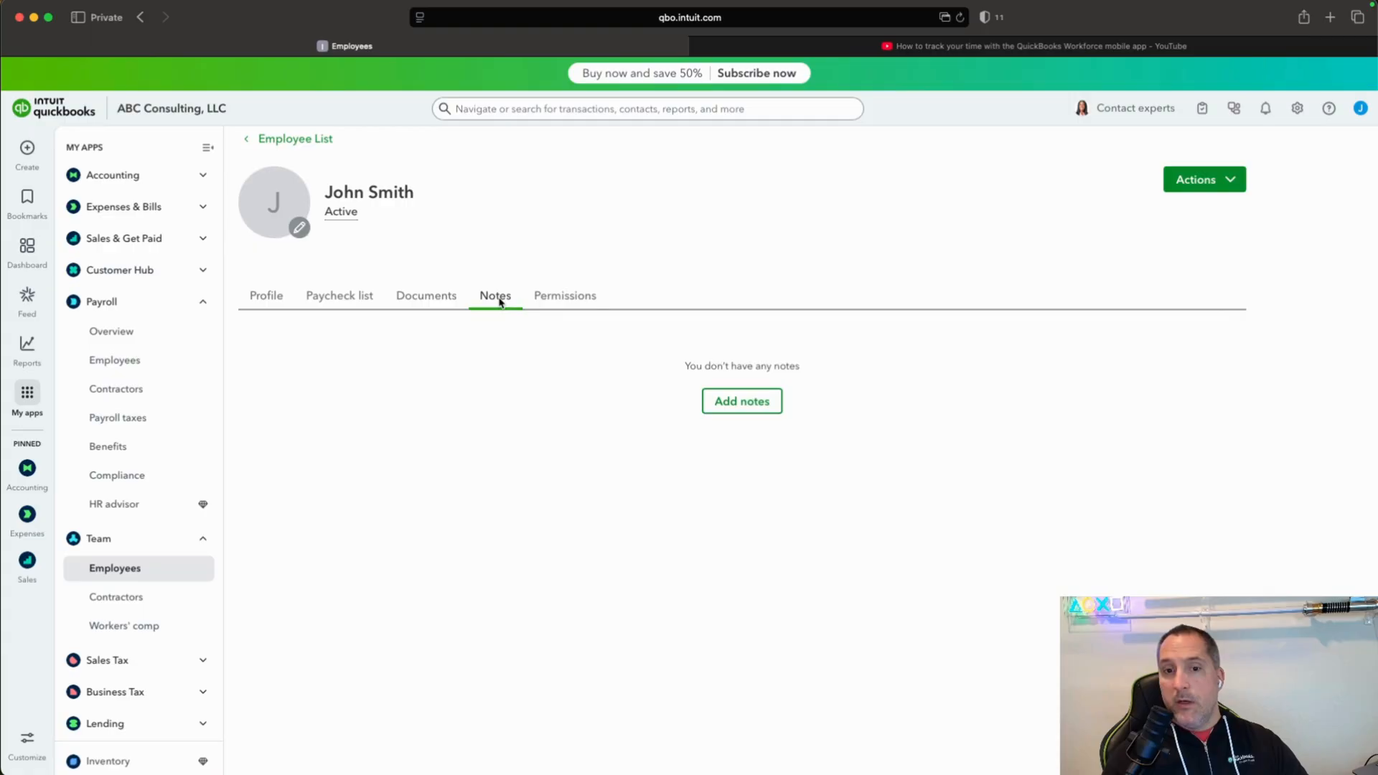
left_click(583, 297)
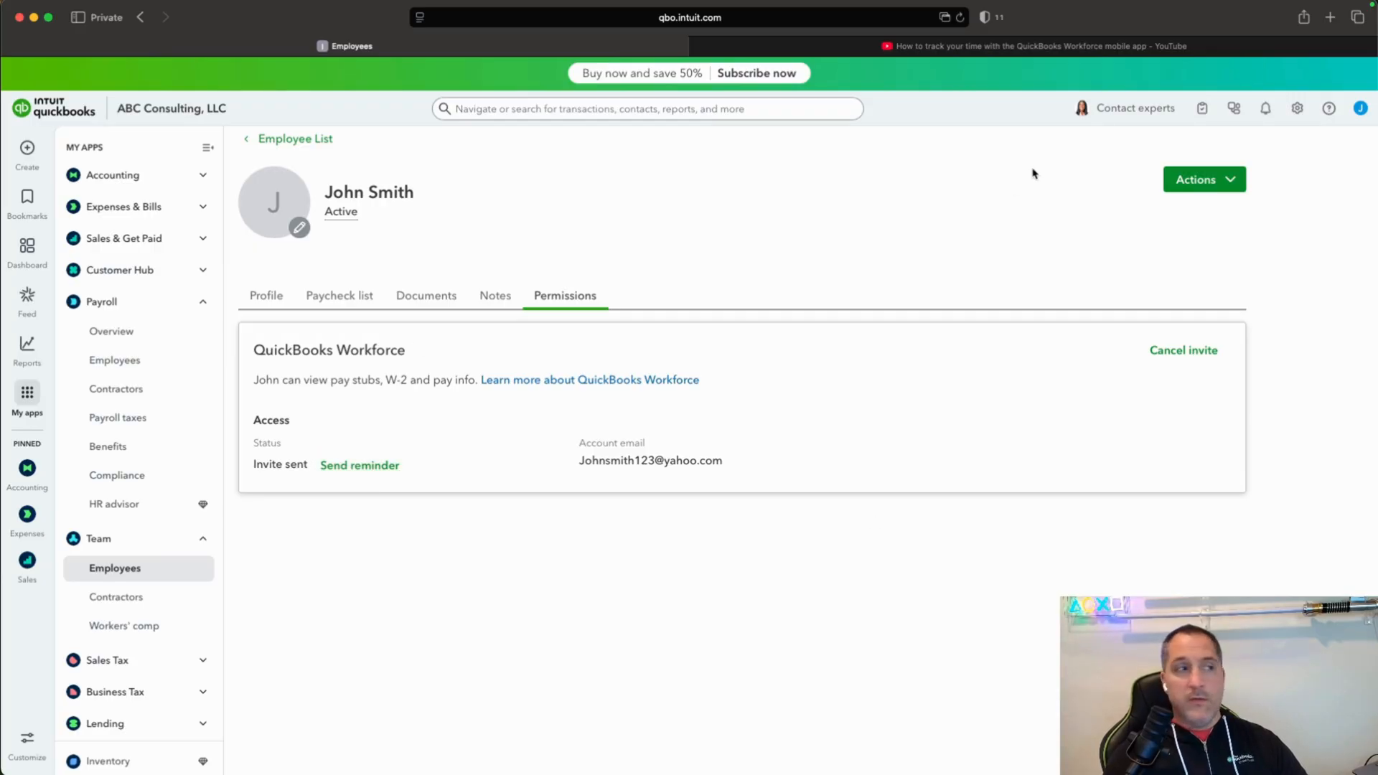
Switch to the YouTube video on tracking time with the QuickBooks Workforce mobile app and watch its time clock demonstration in full screen.
left_click(1055, 49)
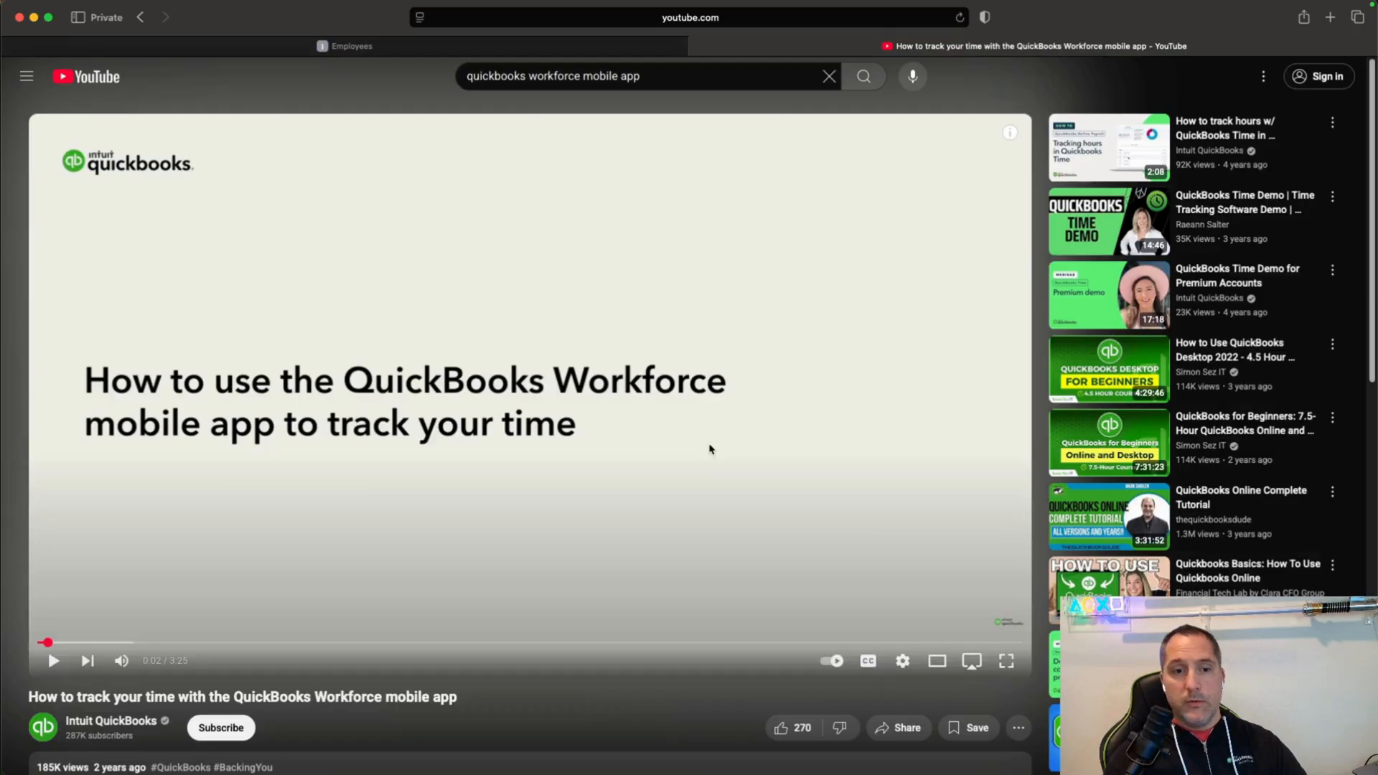
left_click(52, 659)
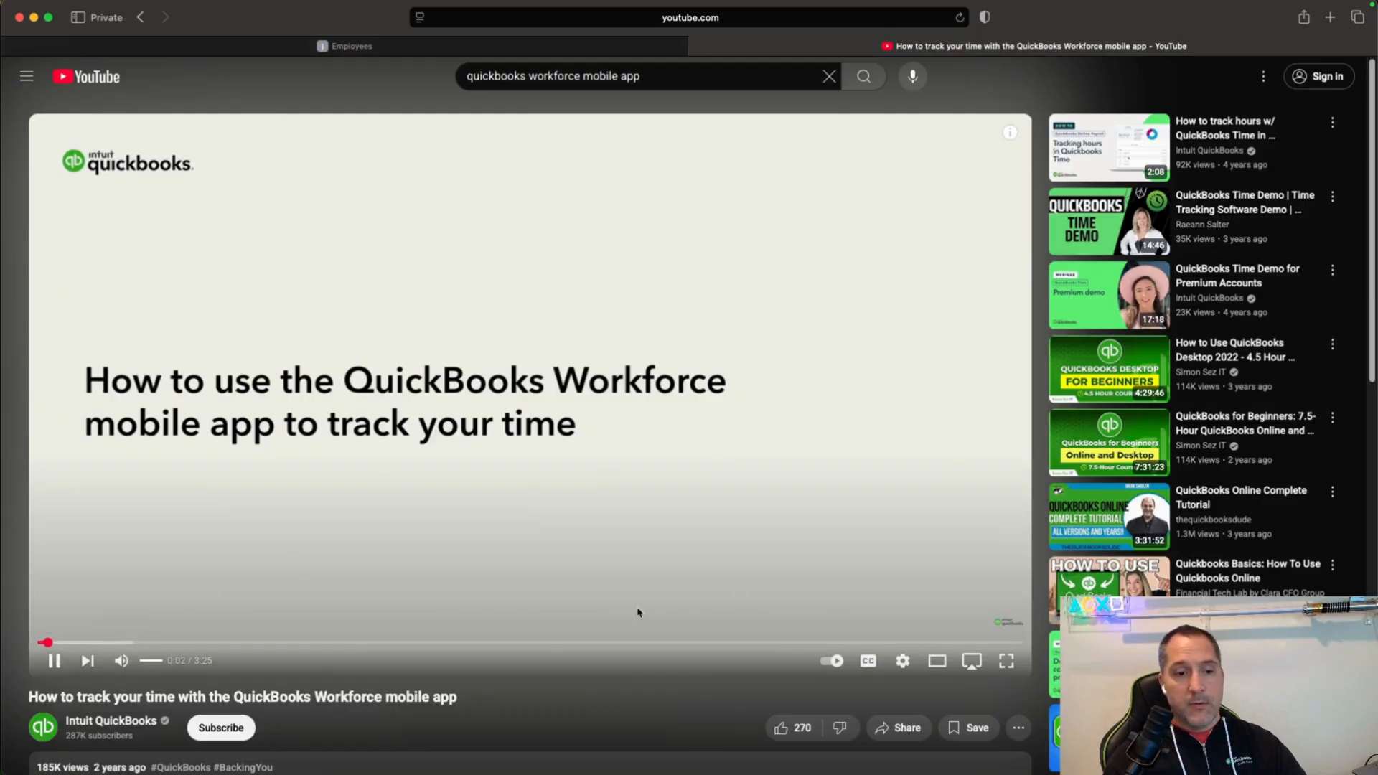
left_click(1007, 661)
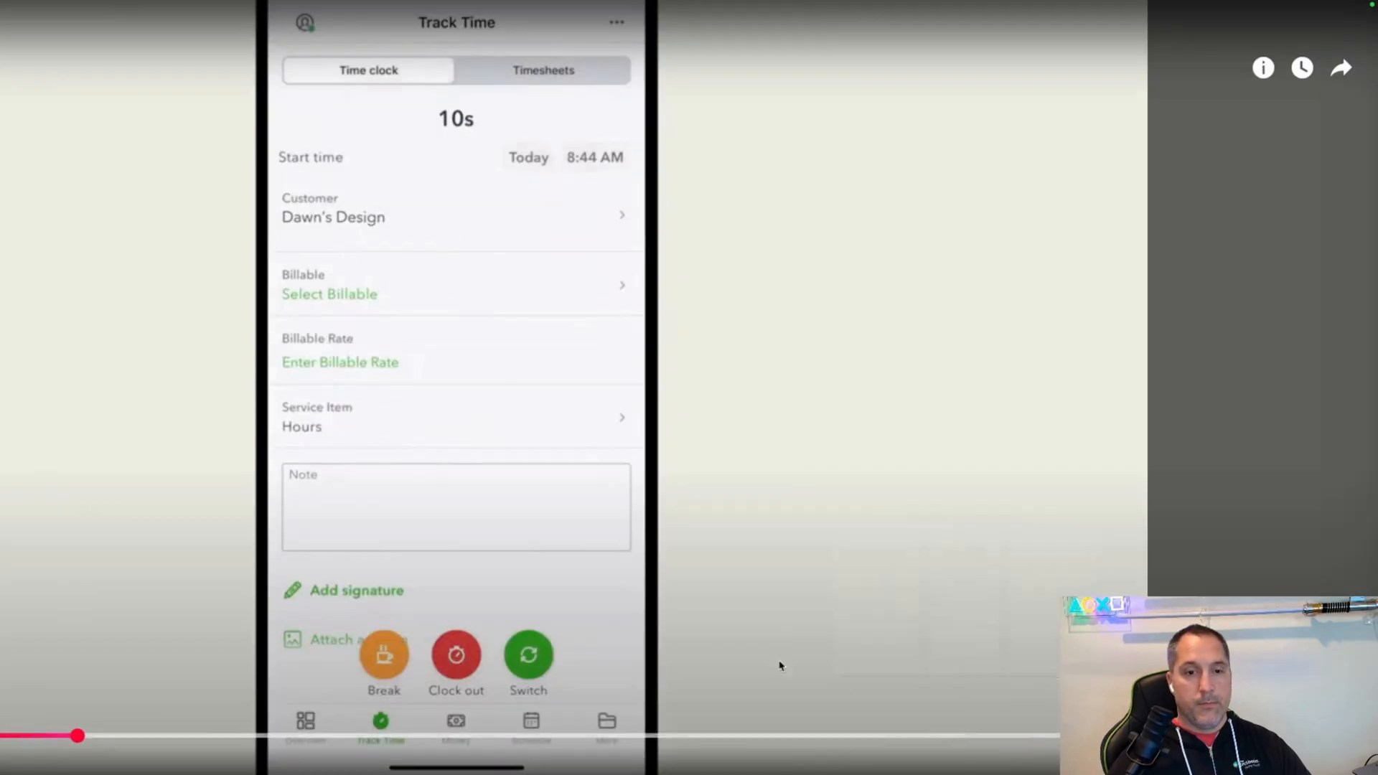
left_click(734, 651)
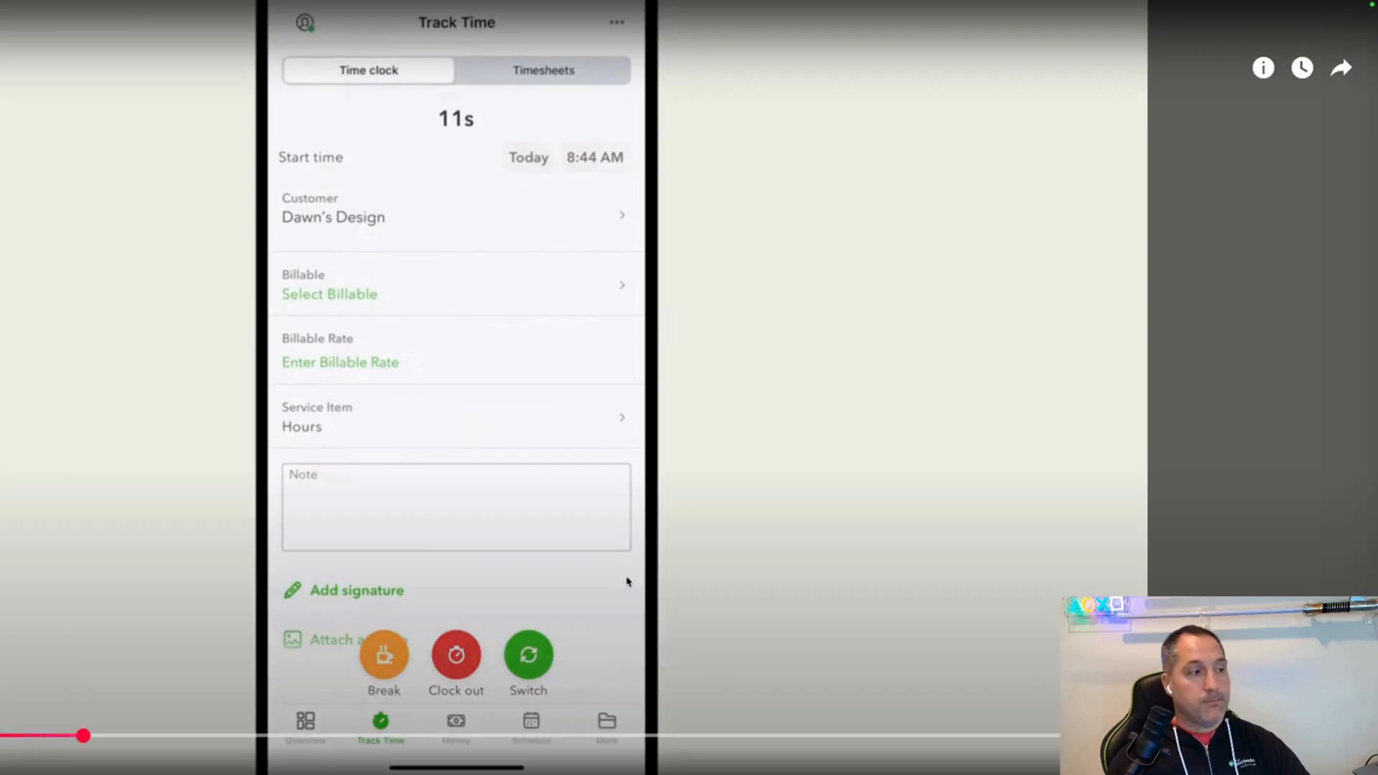
left_click(626, 570)
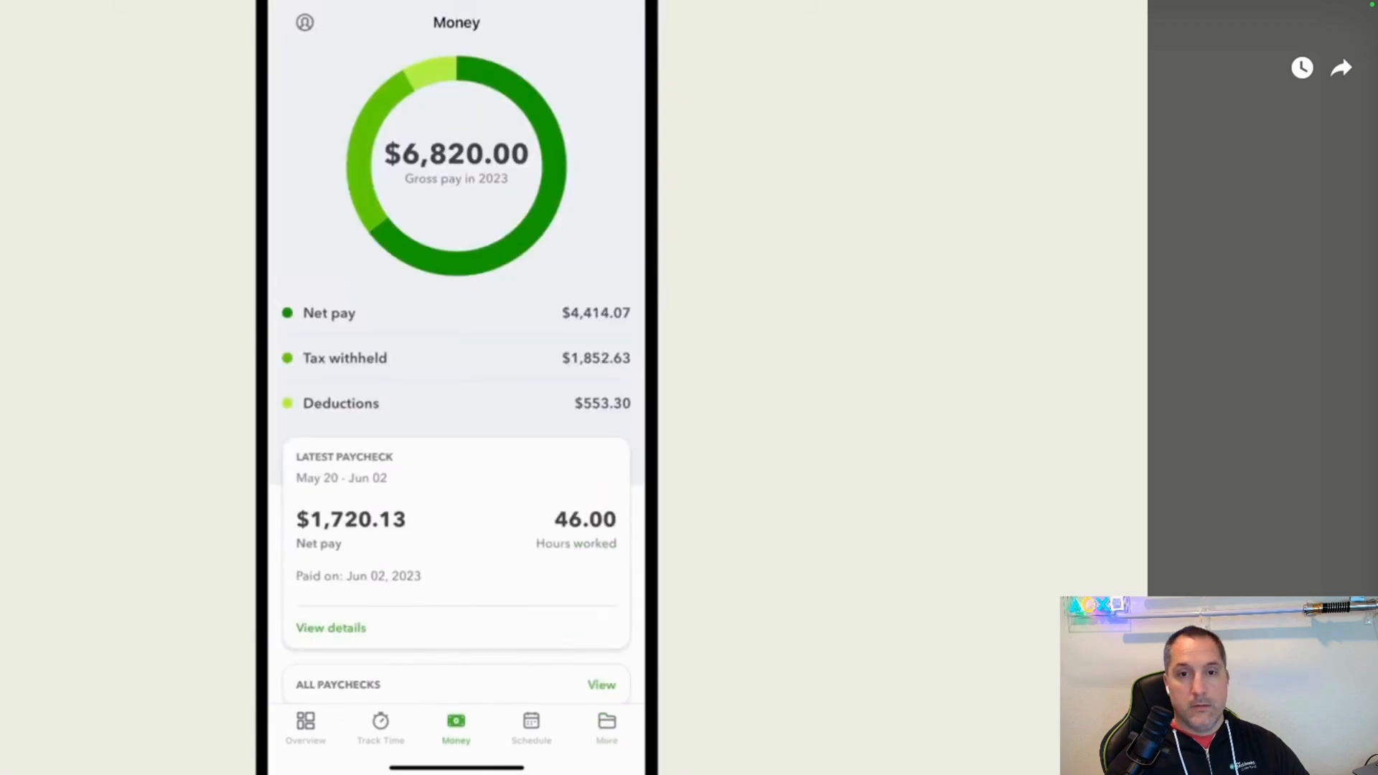
Review the paycheck paid on May 30, 2023 from the Workforce app's full paycheck list, and open the Taxes page for W-2s.
left_click(596, 683)
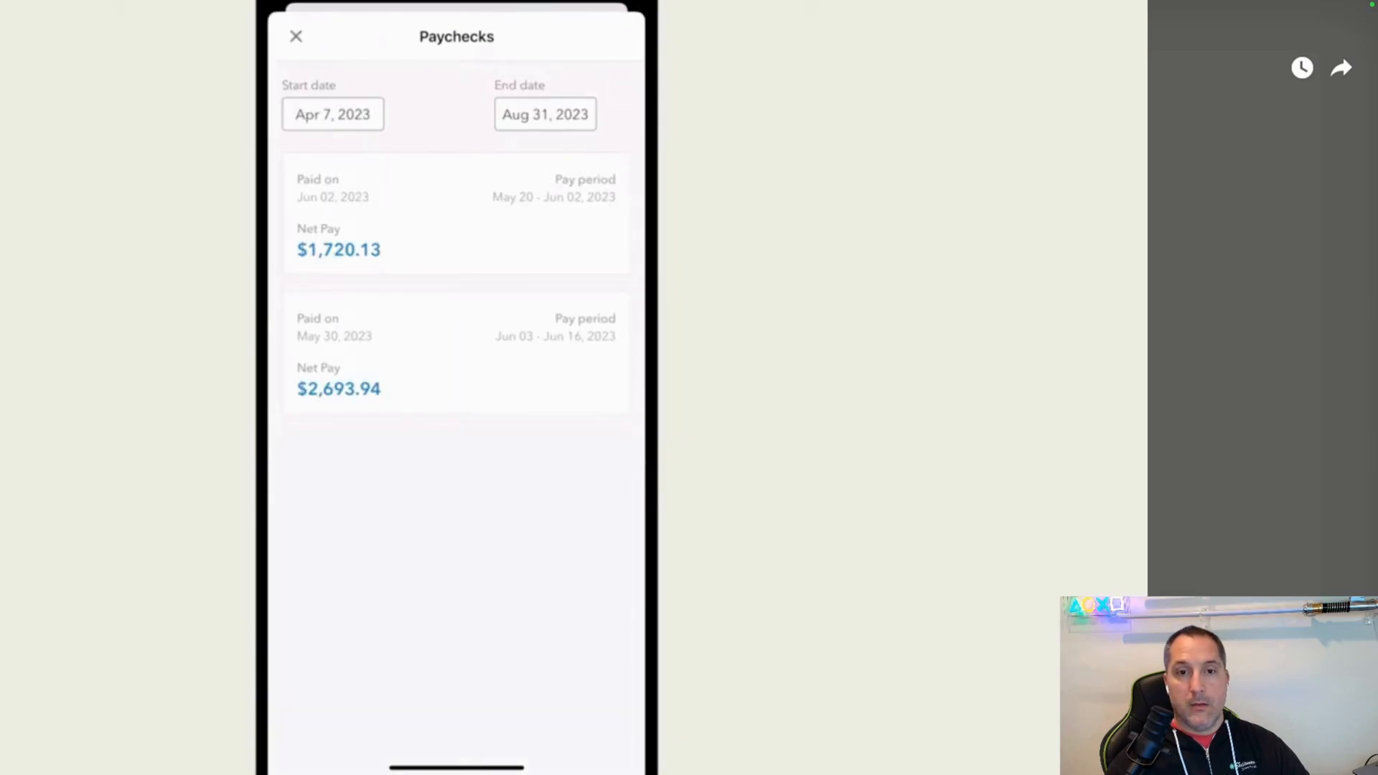
left_click(443, 356)
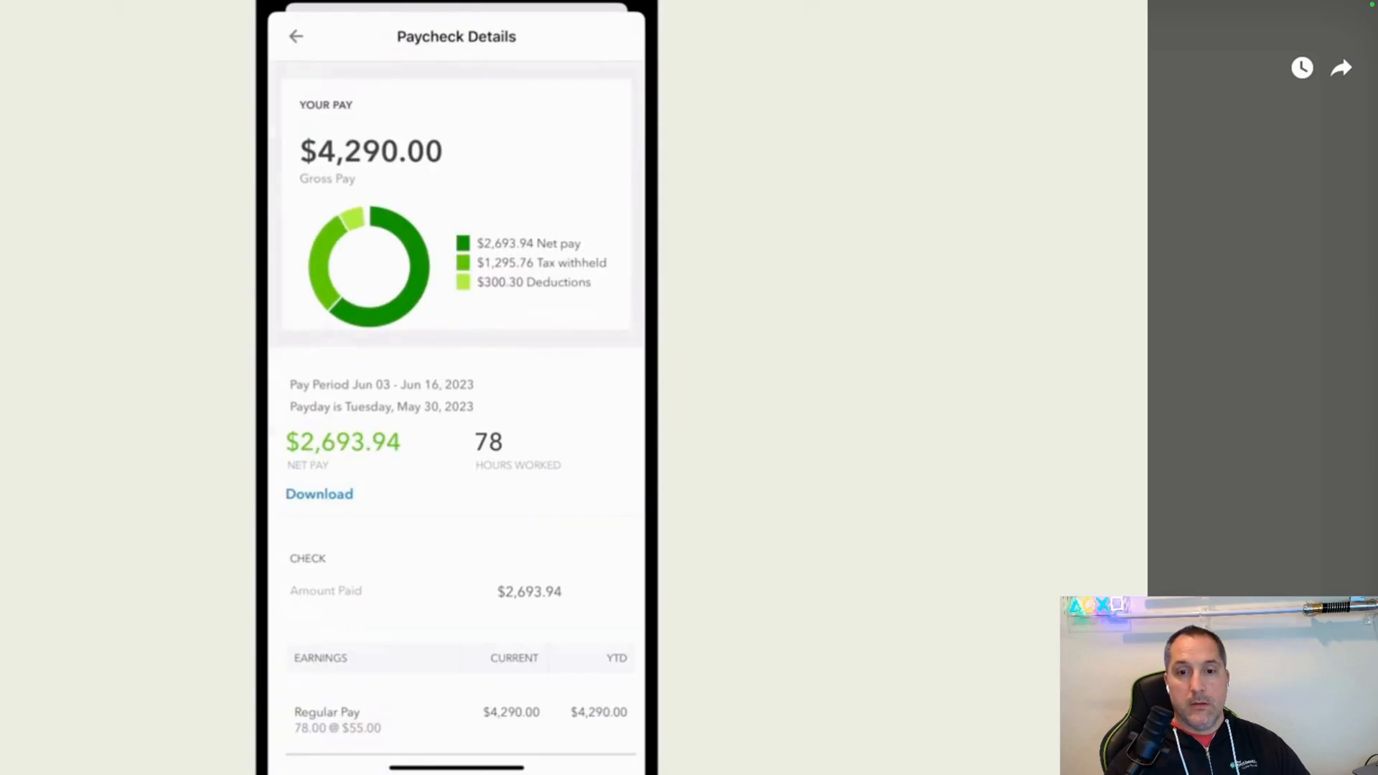
left_click(296, 36)
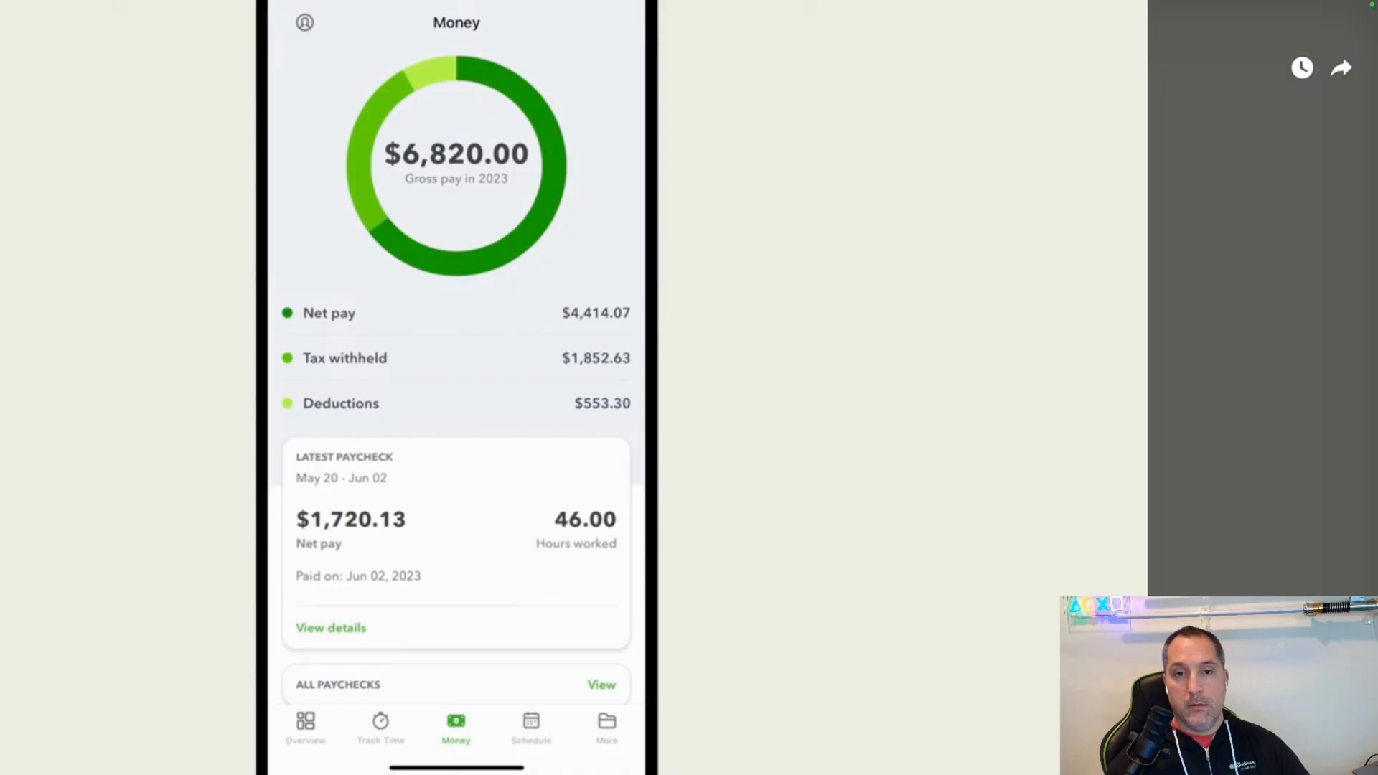
left_click(607, 721)
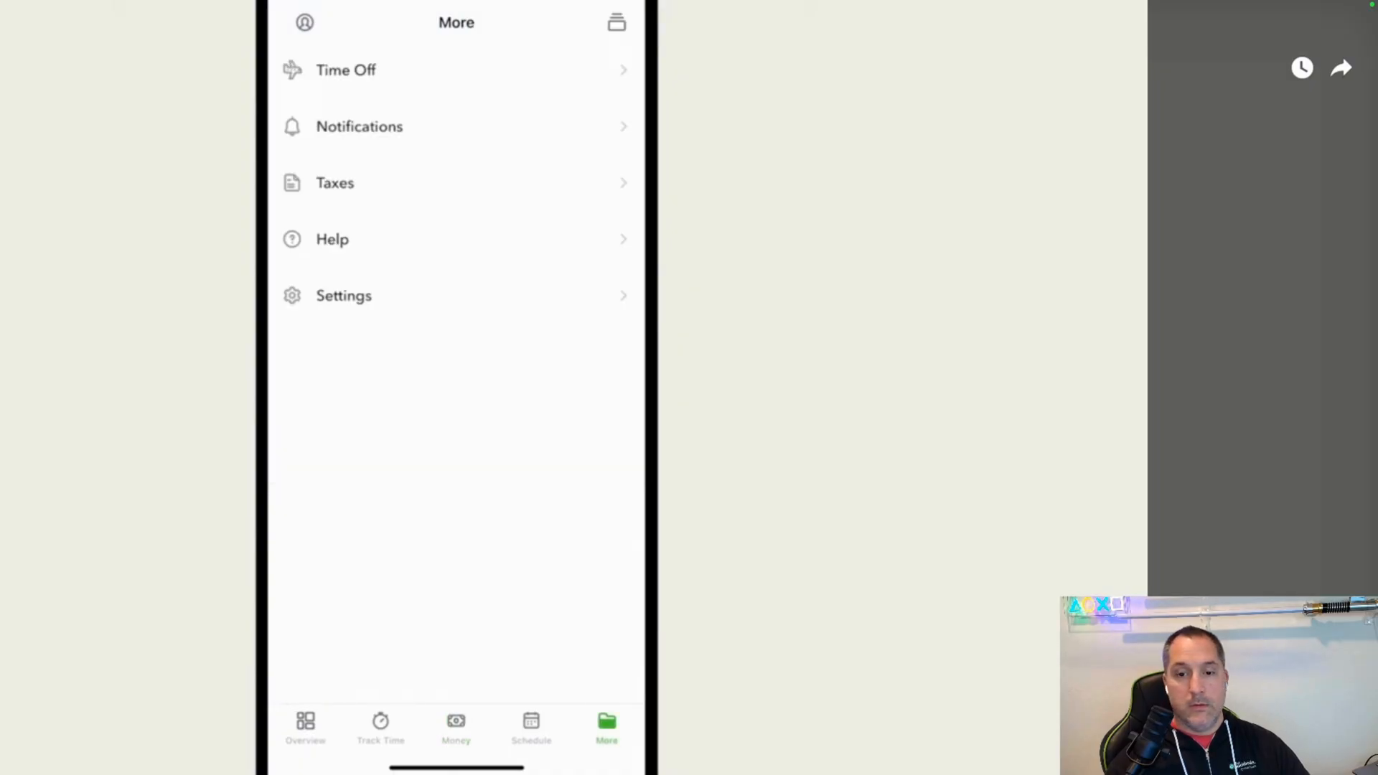
left_click(352, 186)
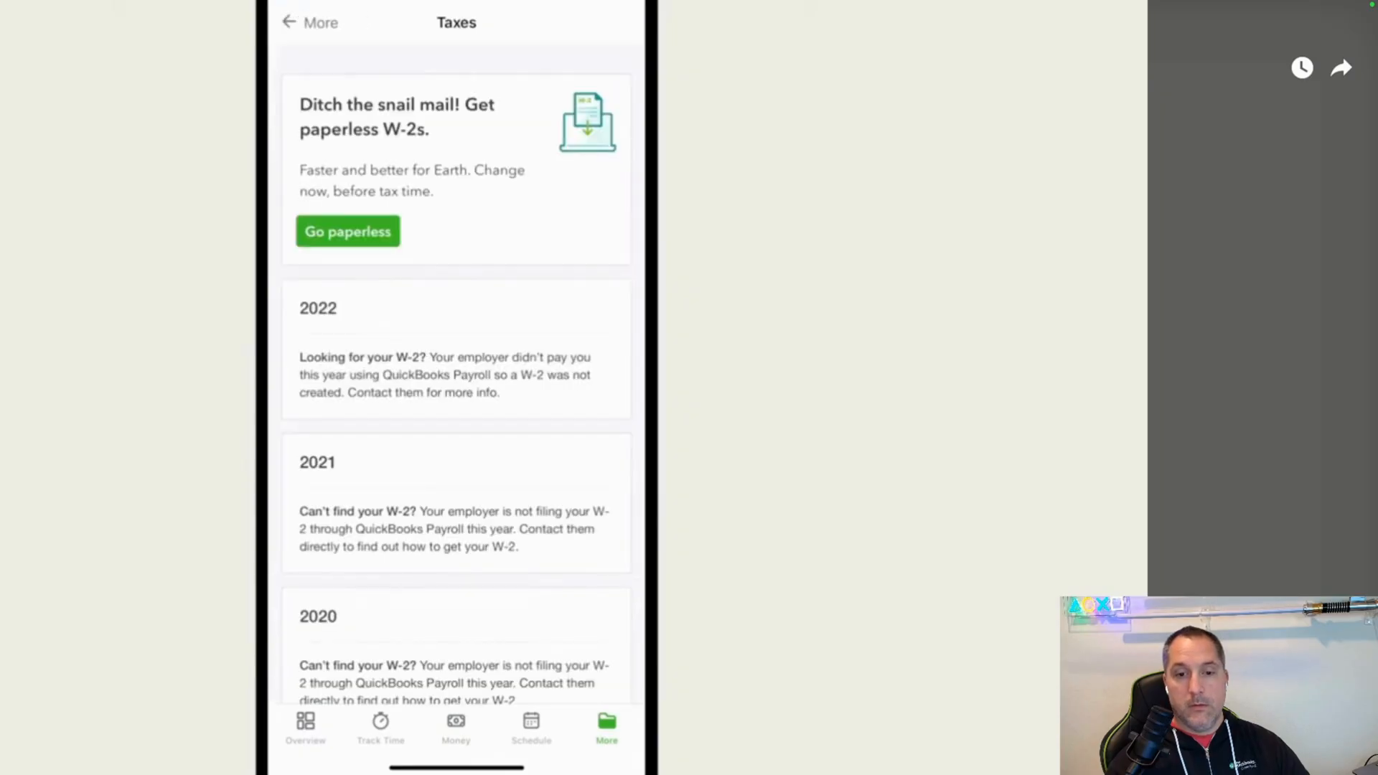